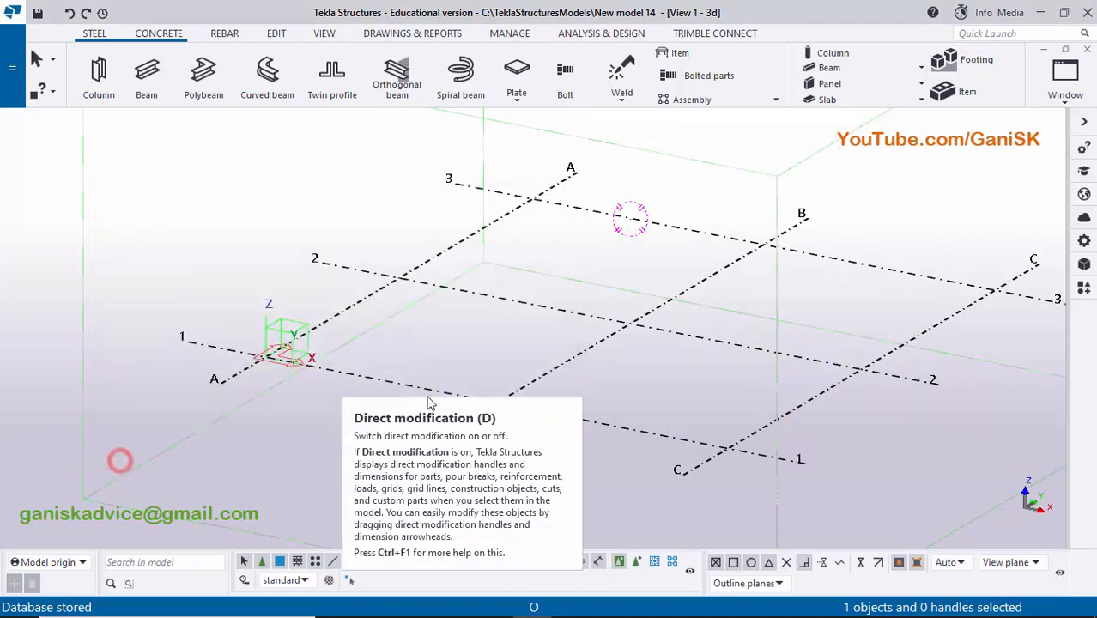
- Place a steel column at the intersection of grid lines A and 1, and end the Column command
middle_drag(282, 341, 375, 373)
scroll(370, 387, up, 1)
scroll(372, 390, up, 2)
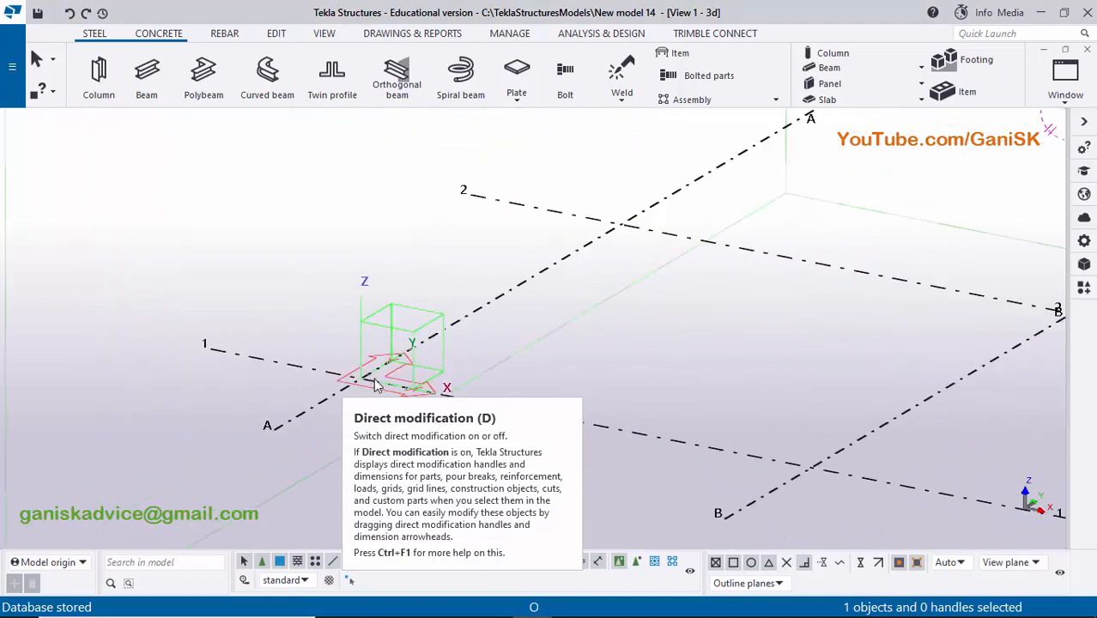
click(98, 78)
scroll(359, 375, up, 2)
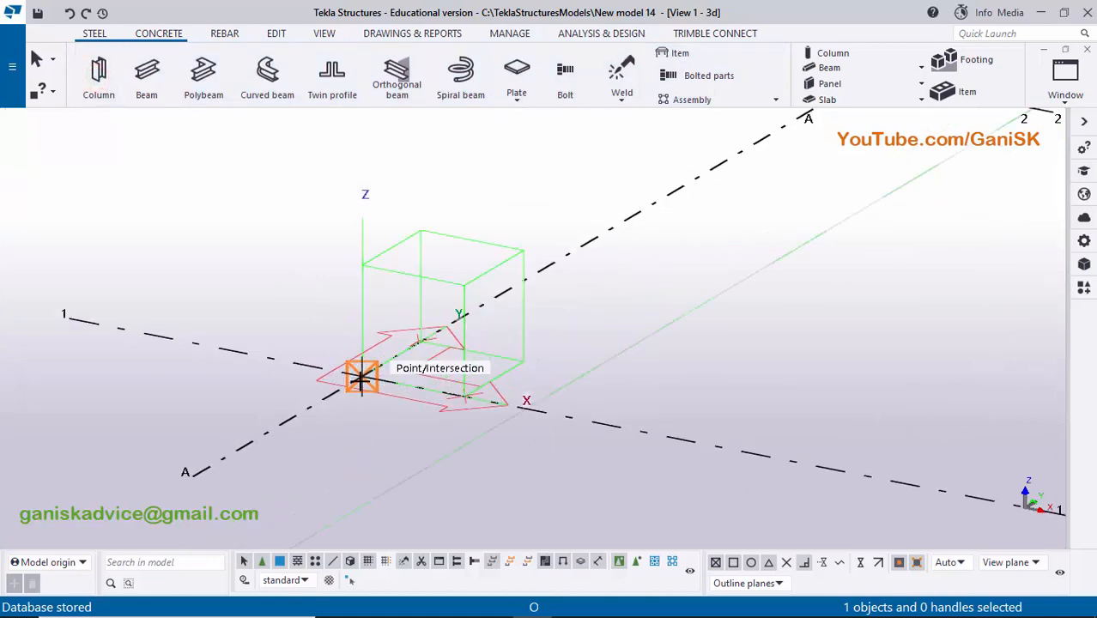
click(360, 375)
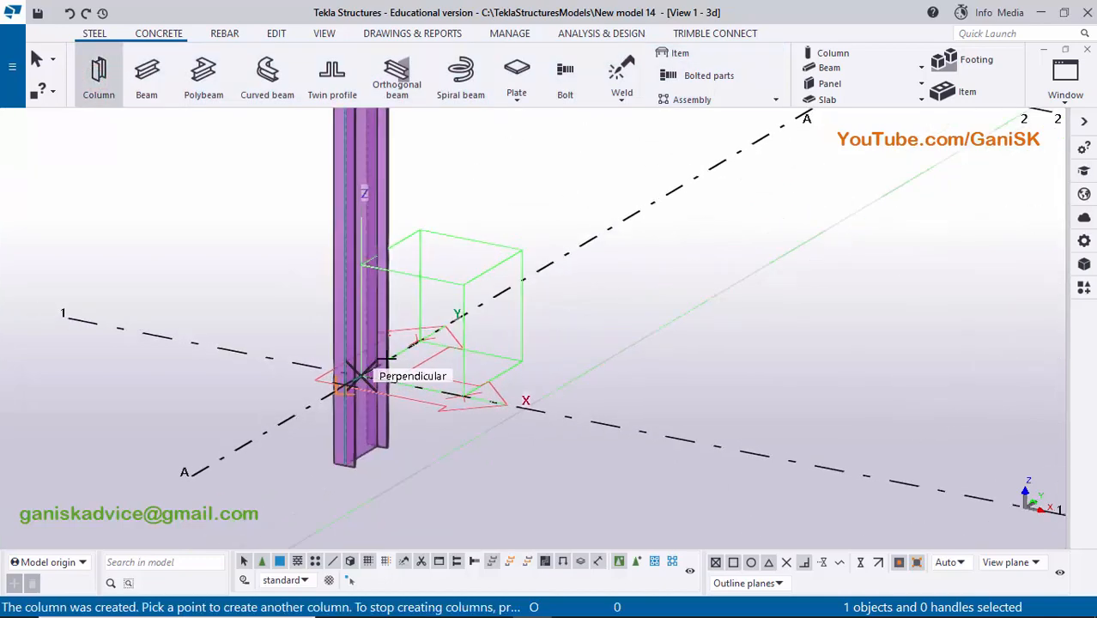
scroll(370, 361, down, 2)
right_click(455, 181)
click(470, 188)
scroll(414, 410, down, 2)
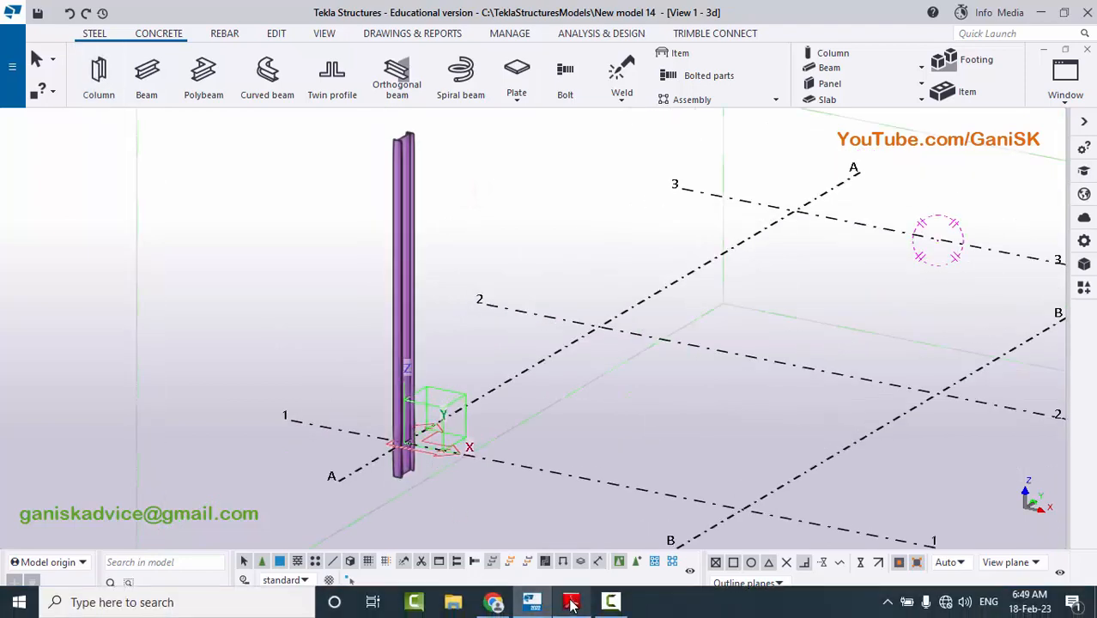
- Check the column and base details in the PDF reference drawing, and inspect the placed column in the Tekla Structures model
click(572, 606)
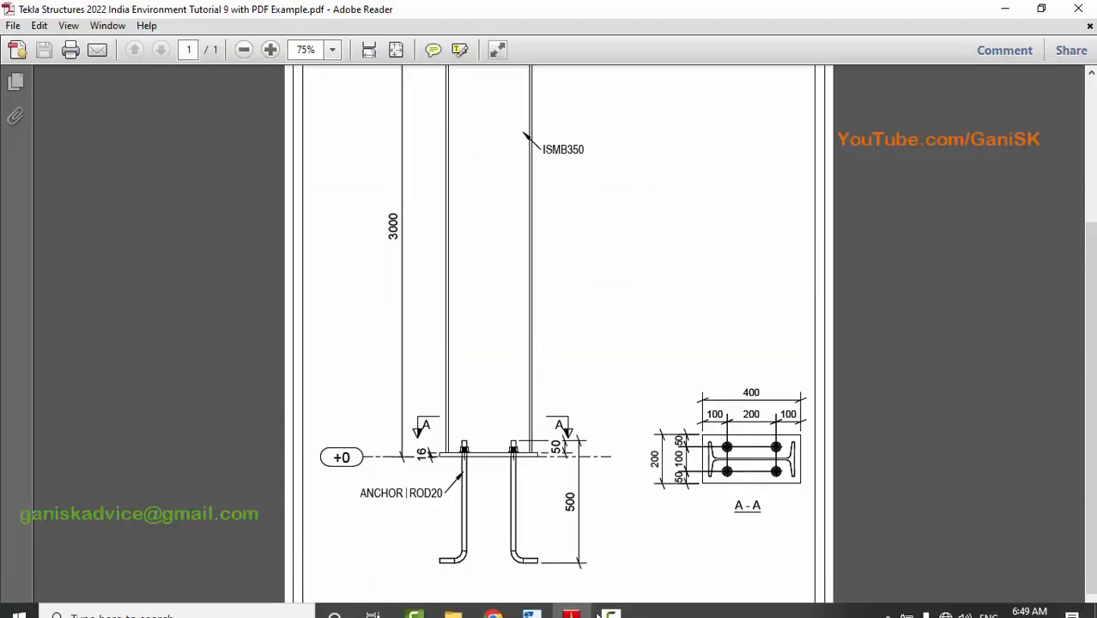
click(591, 607)
middle_drag(477, 427, 494, 463)
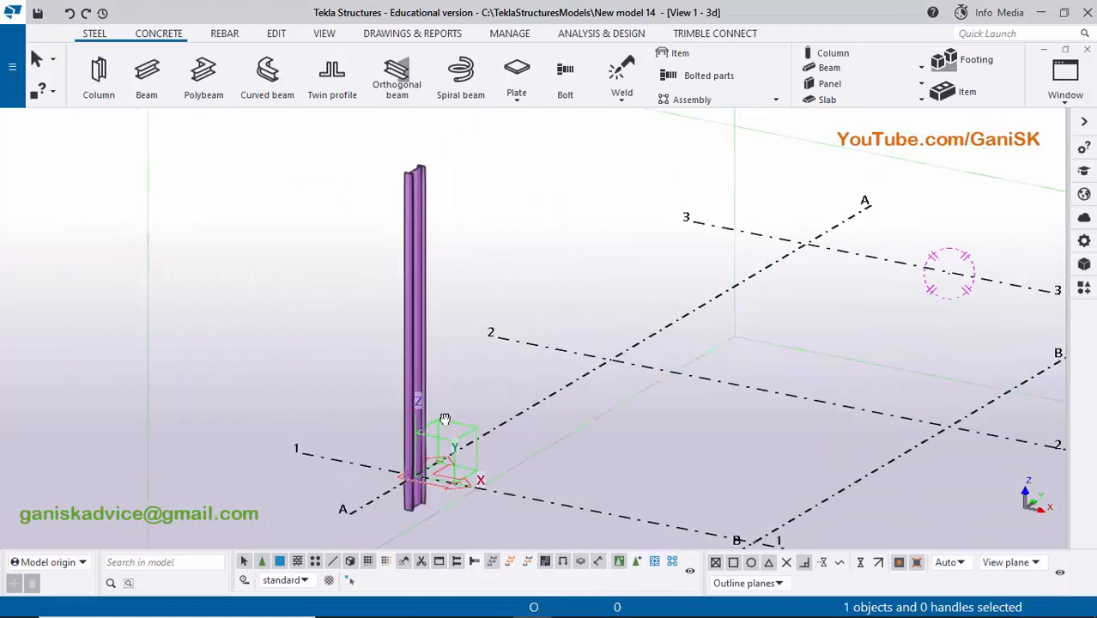
ctrl+middle_drag(444, 419, 401, 418)
middle_drag(478, 441, 491, 545)
scroll(429, 382, up, 5)
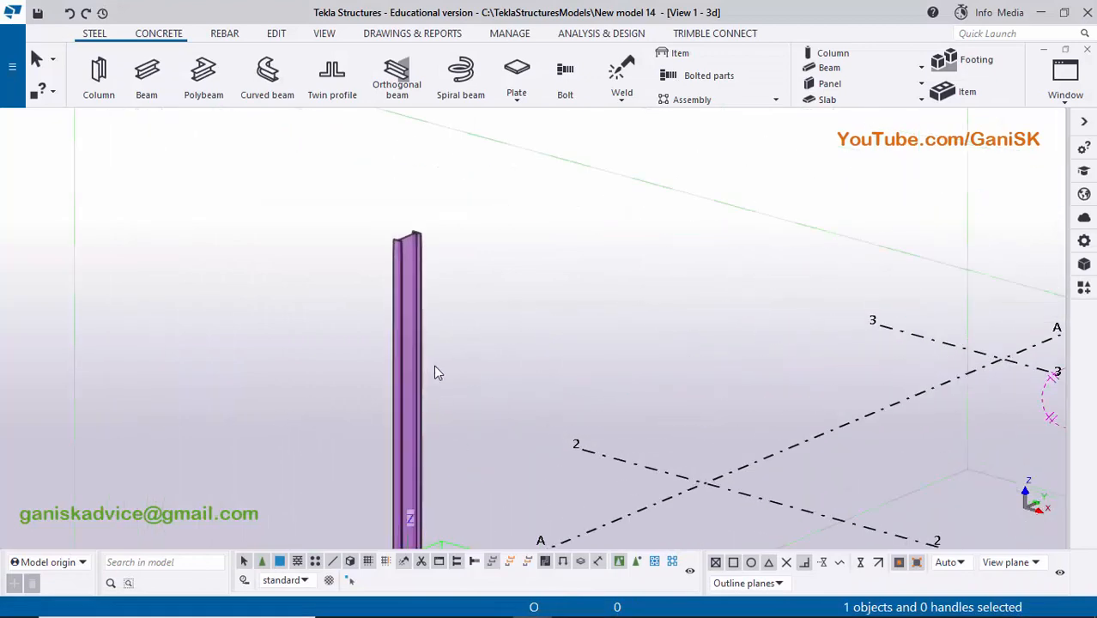
scroll(449, 378, down, 1)
middle_drag(462, 403, 474, 226)
scroll(427, 421, up, 3)
scroll(379, 385, up, 4)
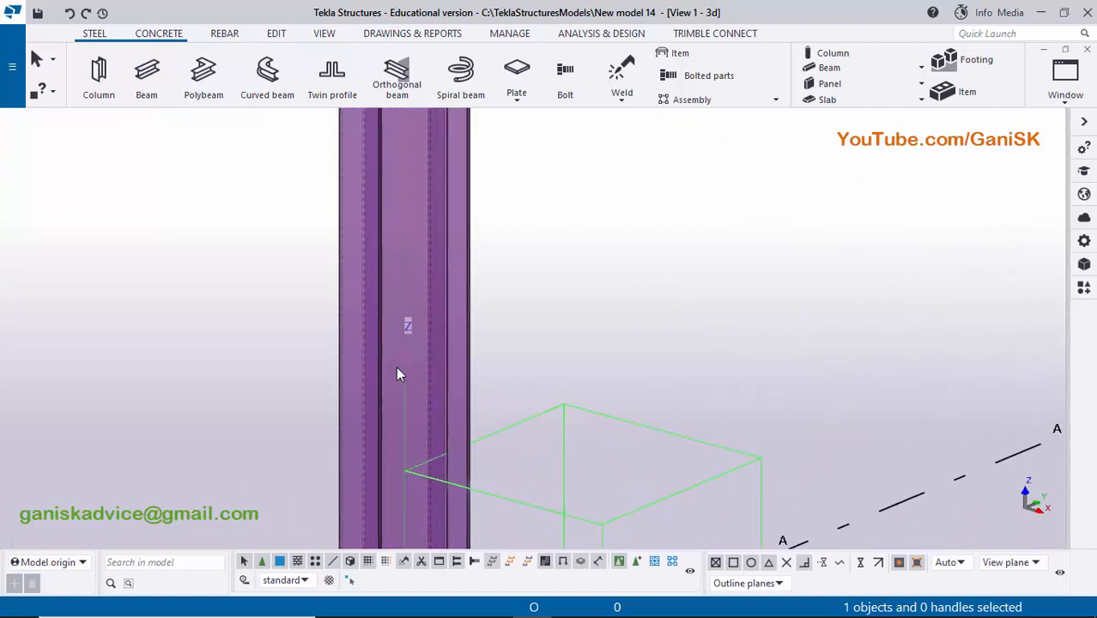
- Set the model view to show parts in the rendered representation
scroll(395, 386, down, 5)
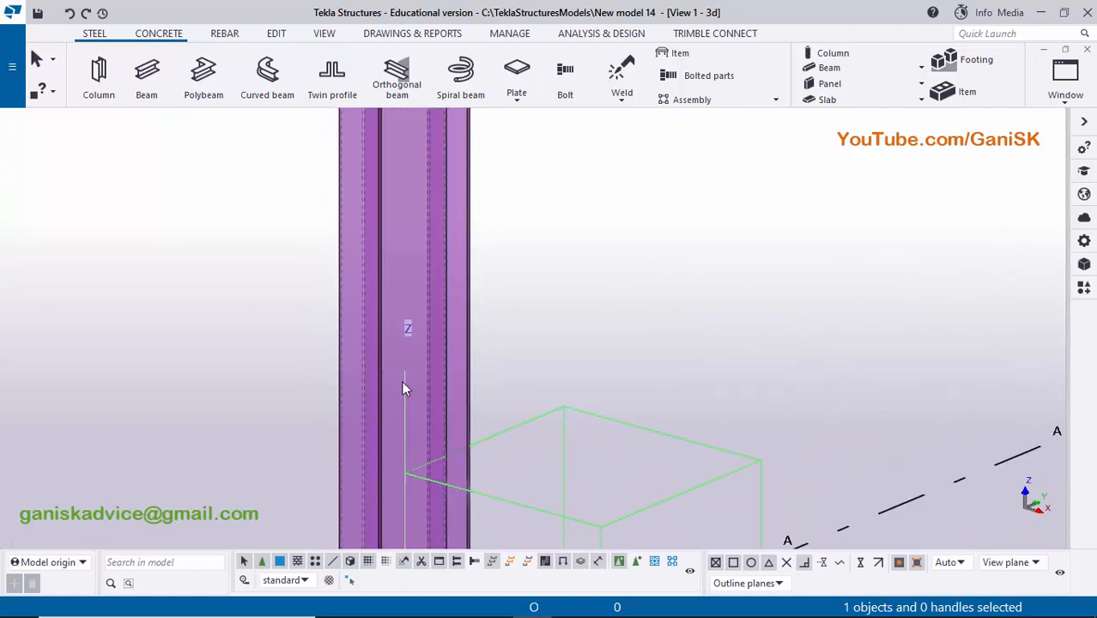
scroll(447, 374, down, 3)
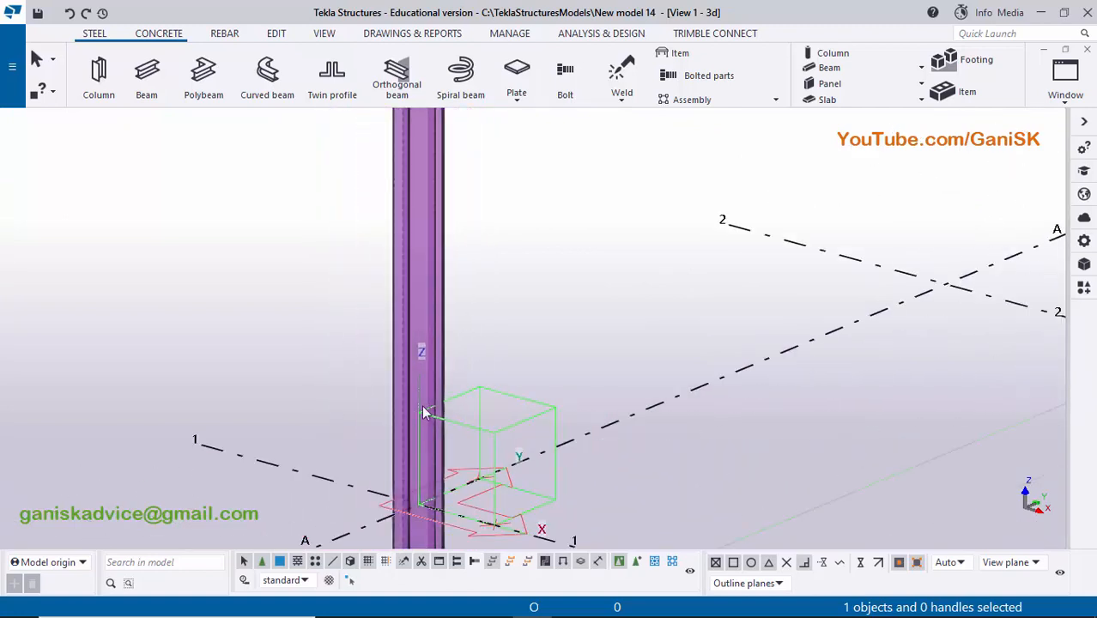
scroll(446, 395, up, 2)
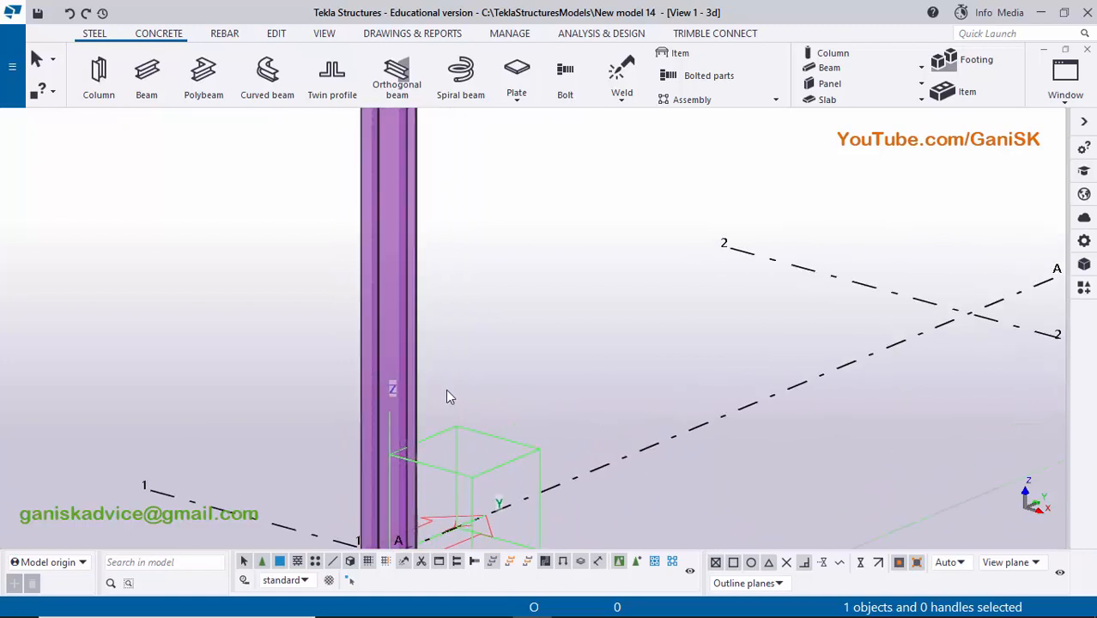
key(ctrl+4)
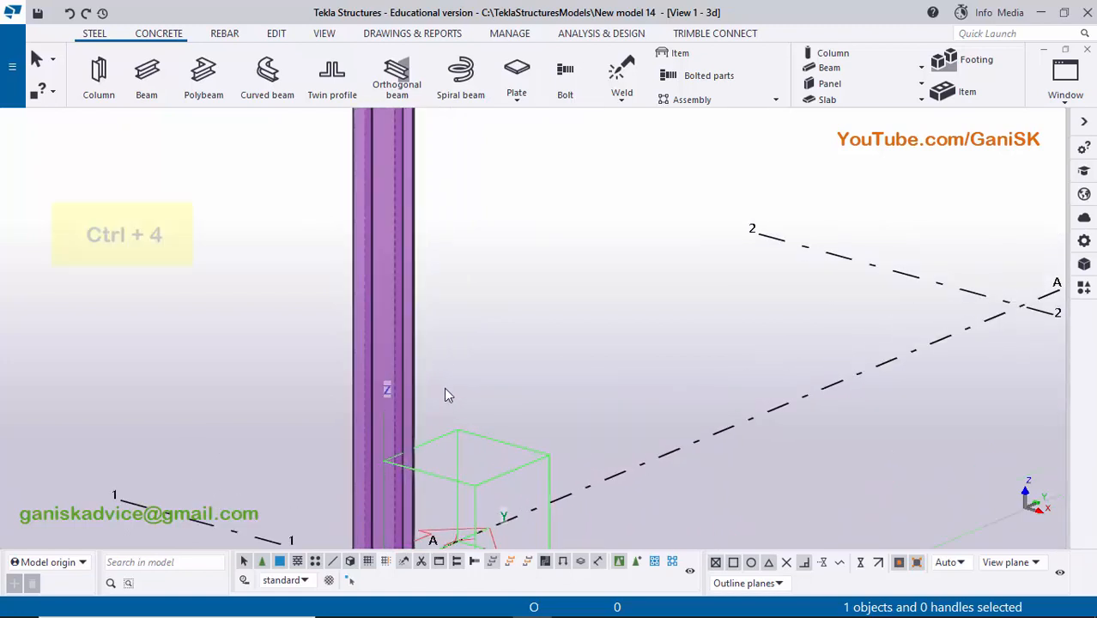
scroll(437, 391, up, 2)
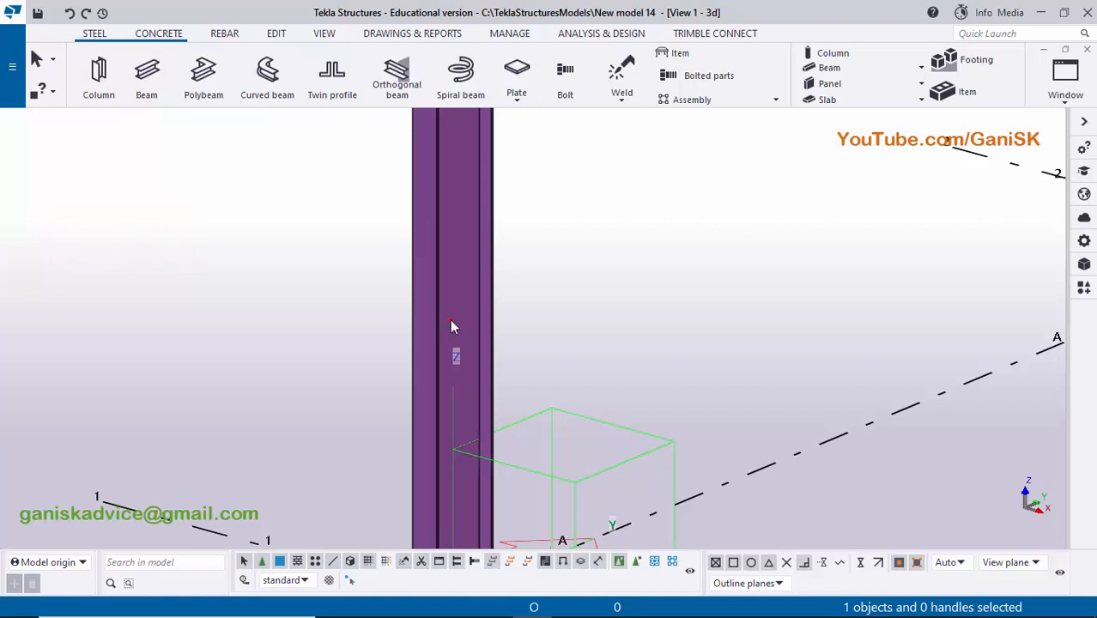
- Change the column's profile to ISMB350 from the profile catalog, as specified in the PDF drawing, and apply it
double_click(452, 326)
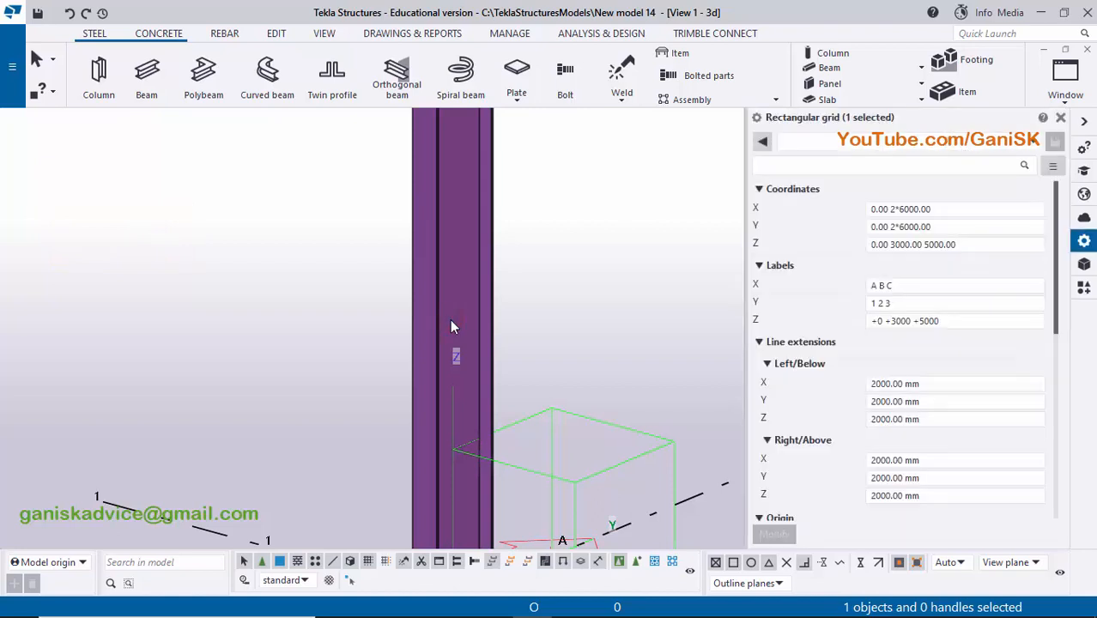
click(889, 228)
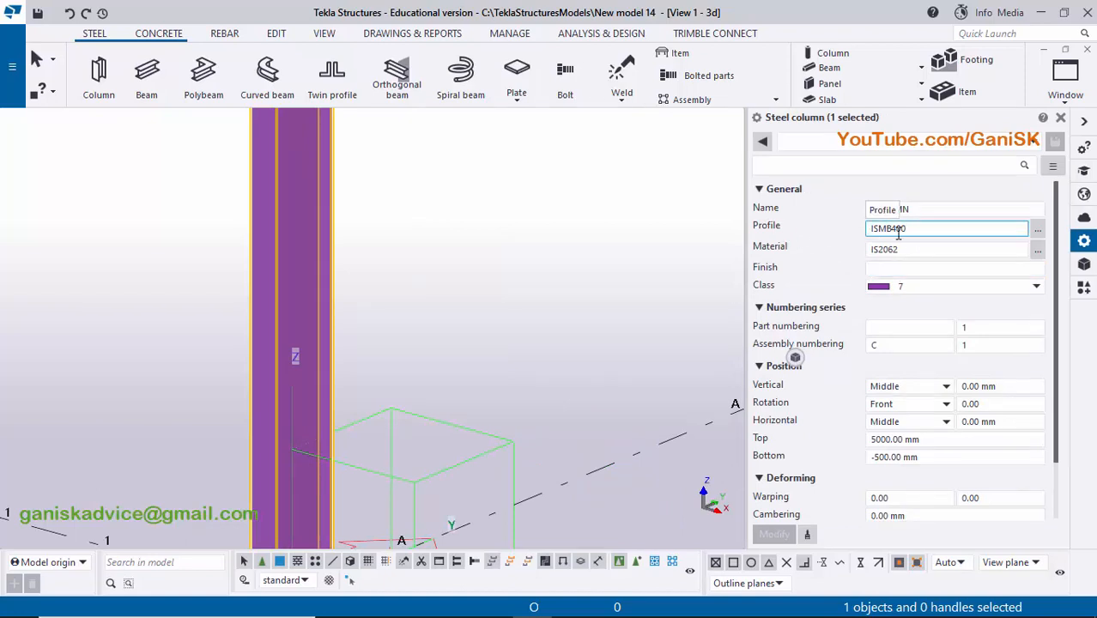
click(572, 612)
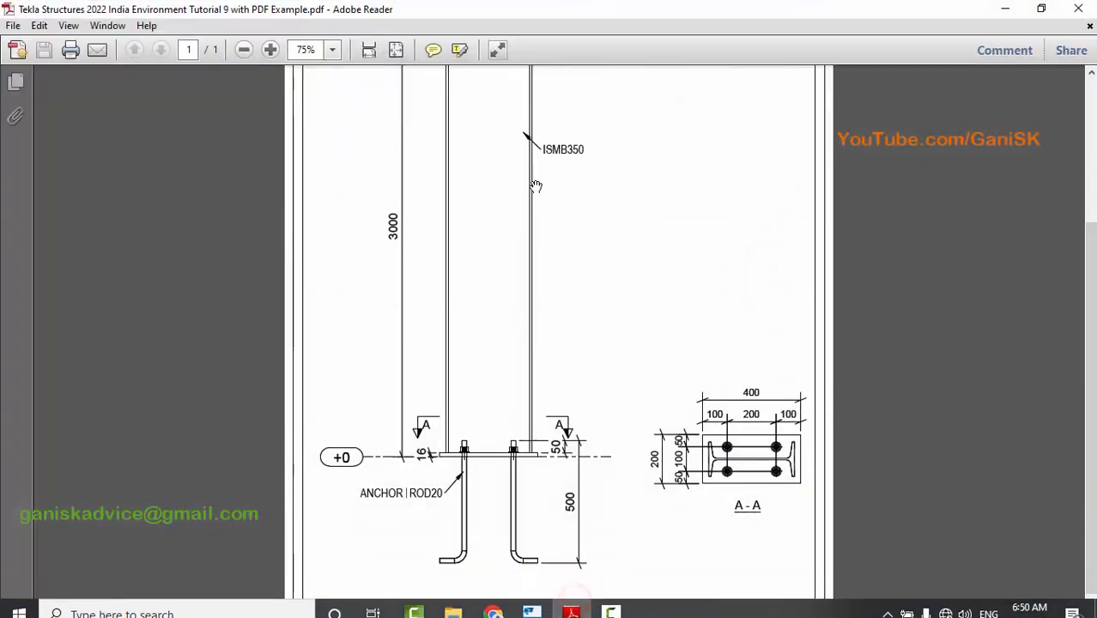
click(531, 606)
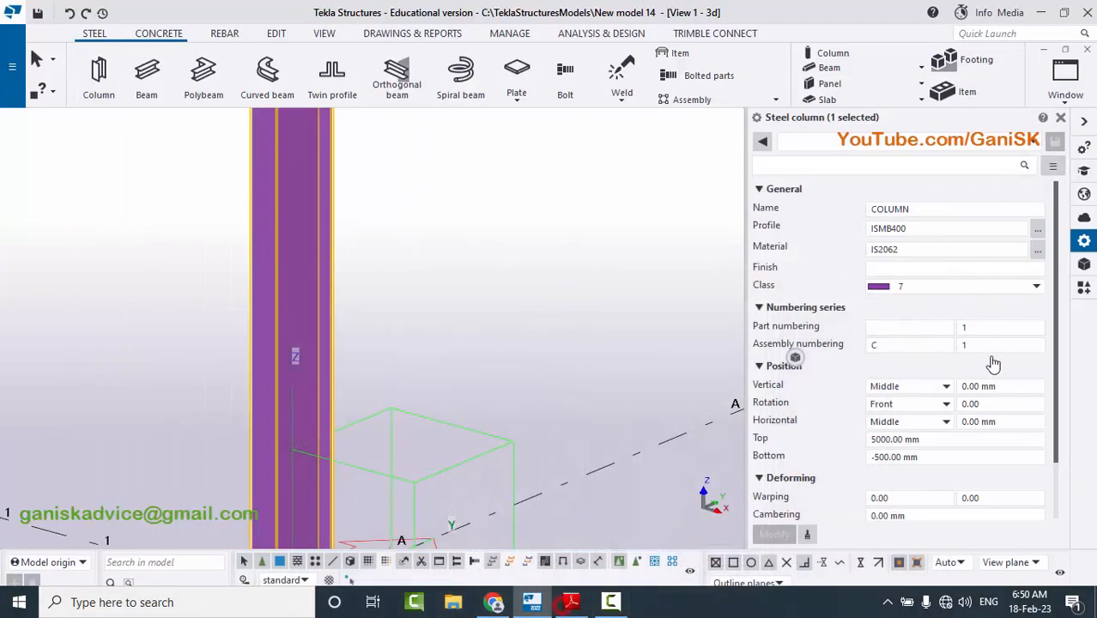
click(1039, 233)
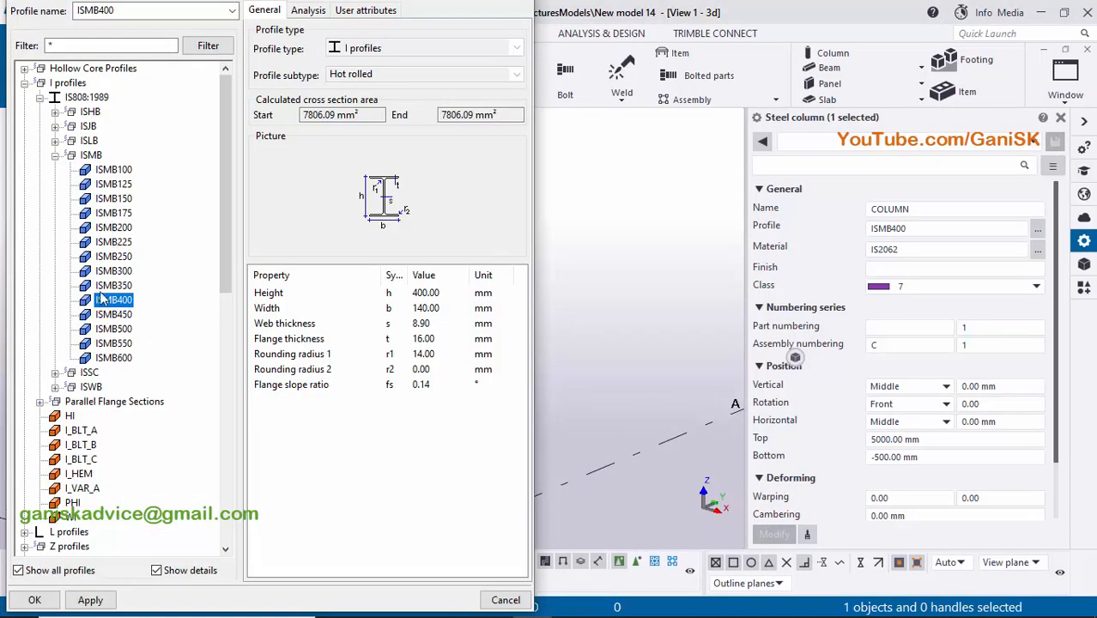
click(114, 286)
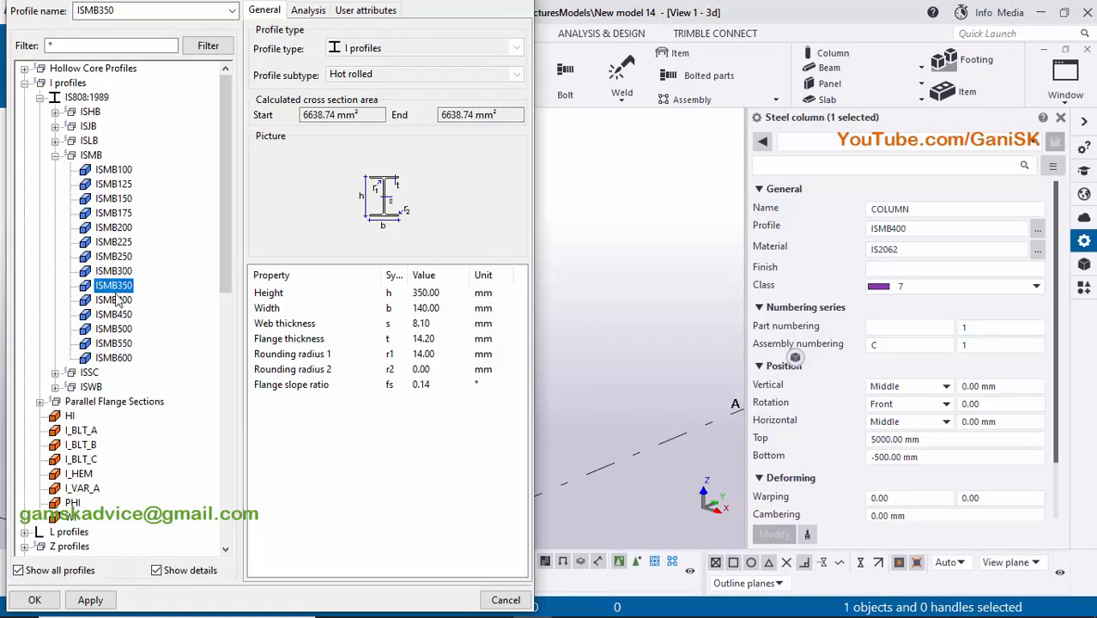
click(90, 600)
click(34, 600)
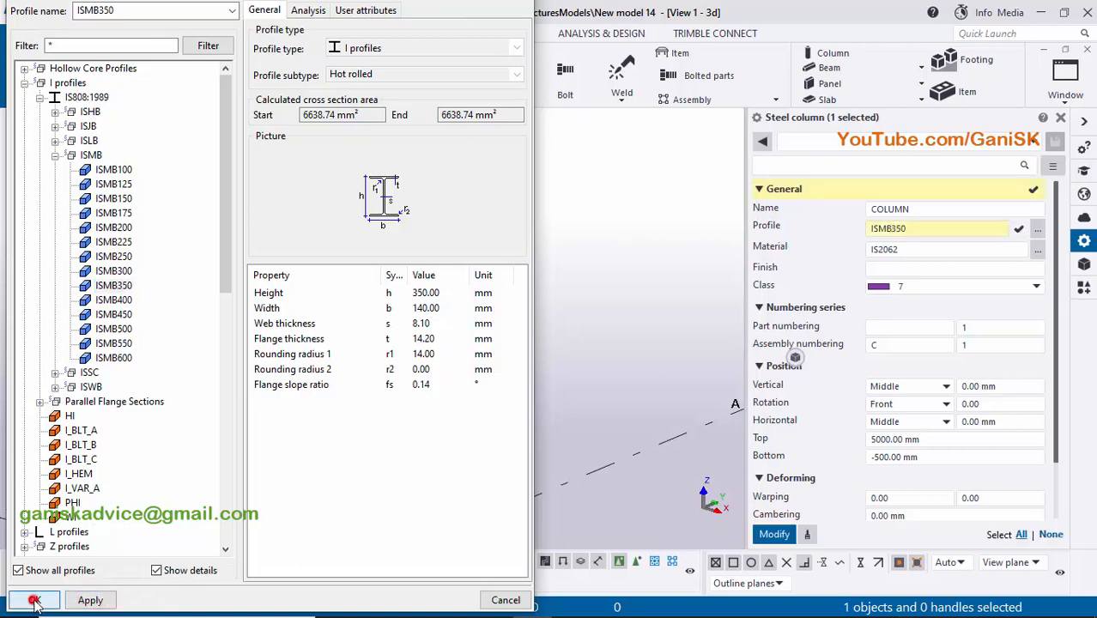
scroll(506, 361, down, 5)
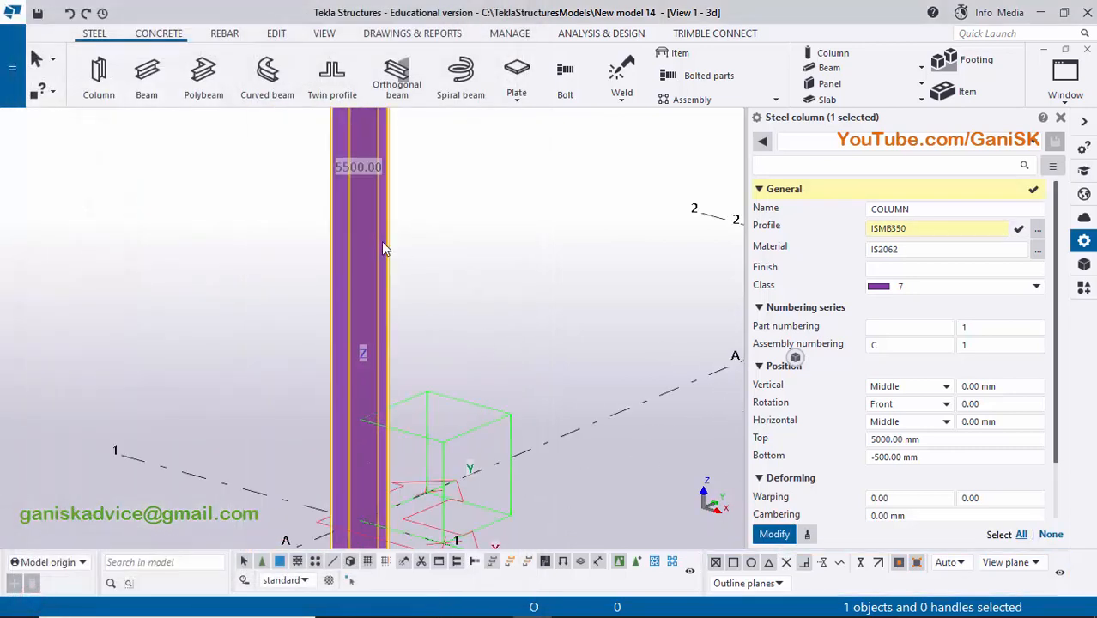
scroll(352, 406, up, 5)
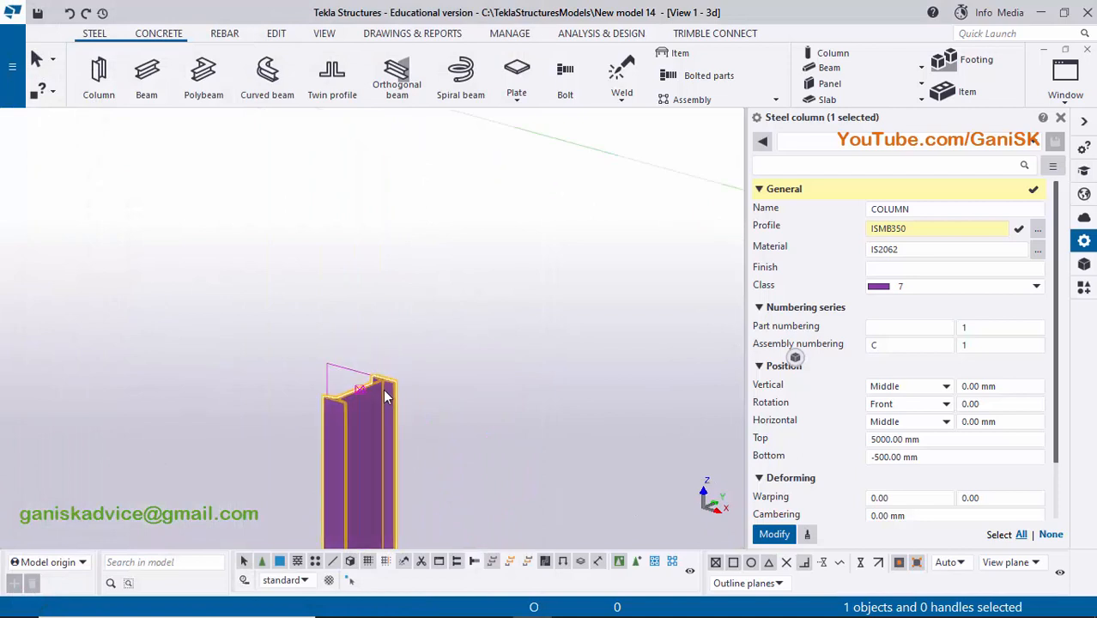
click(774, 534)
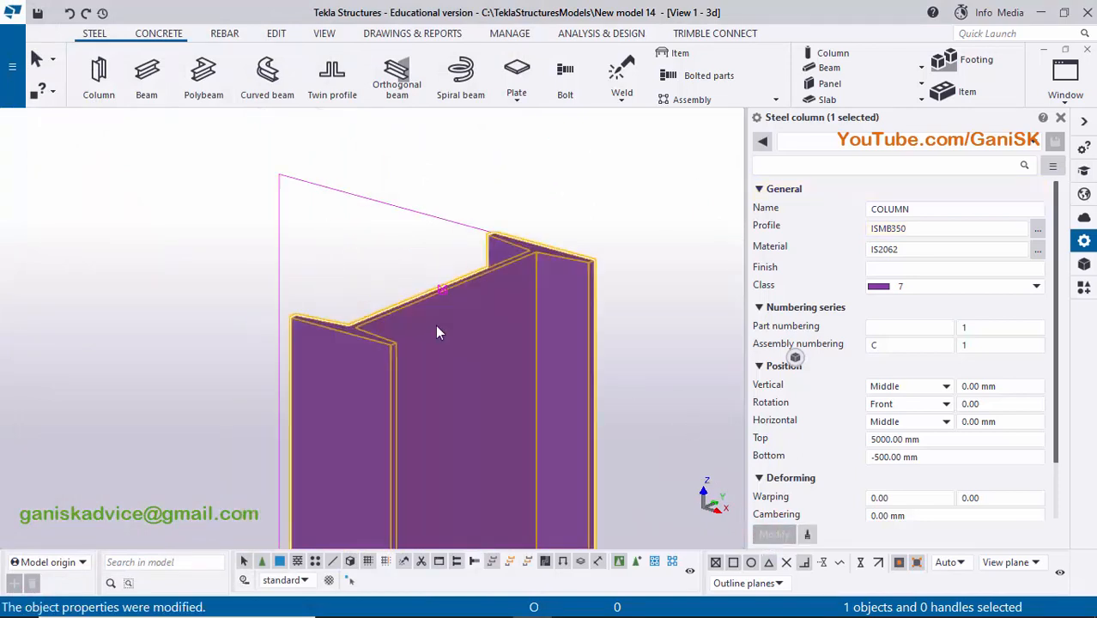
- Switch to Adobe Reader to check the column's height and base level in the drawing, and return to Tekla Structures
ctrl+middle_drag(438, 332, 411, 292)
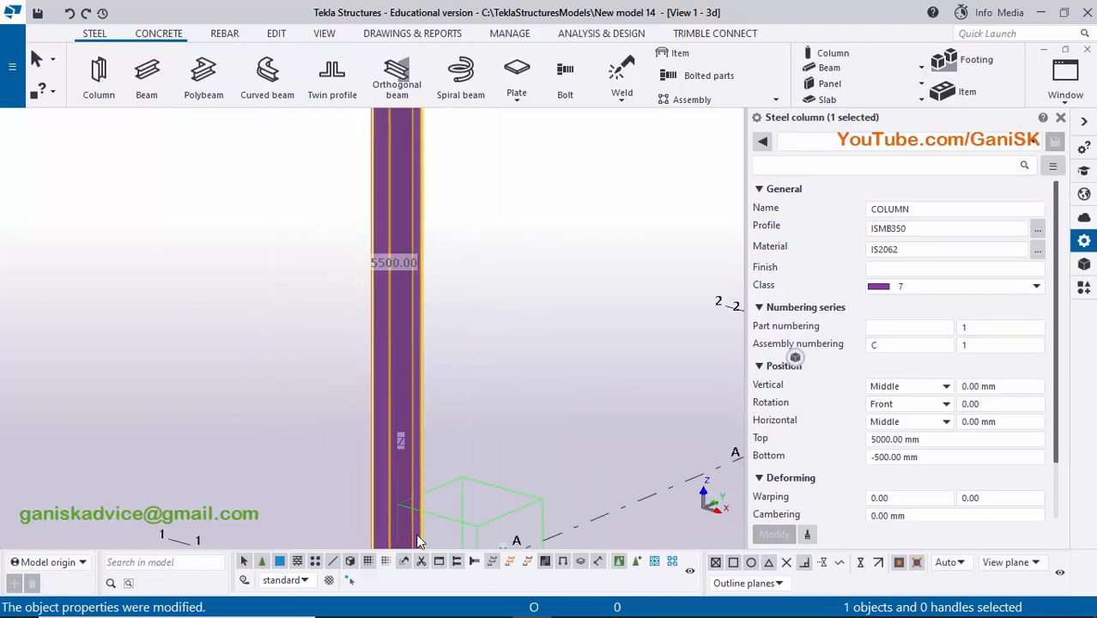
click(570, 601)
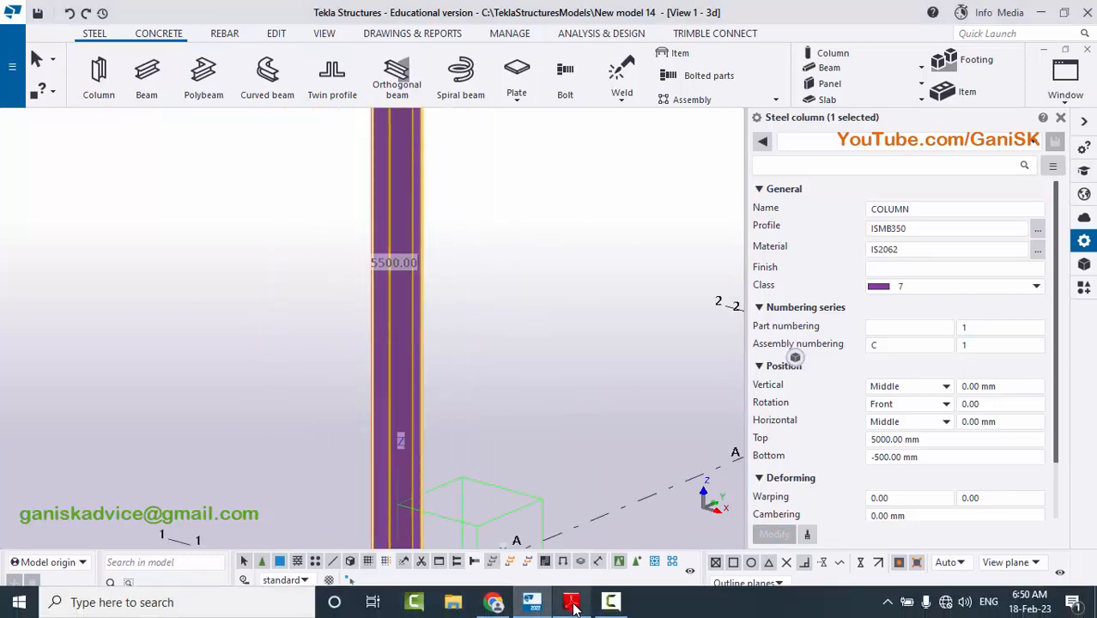
scroll(396, 221, up, 3)
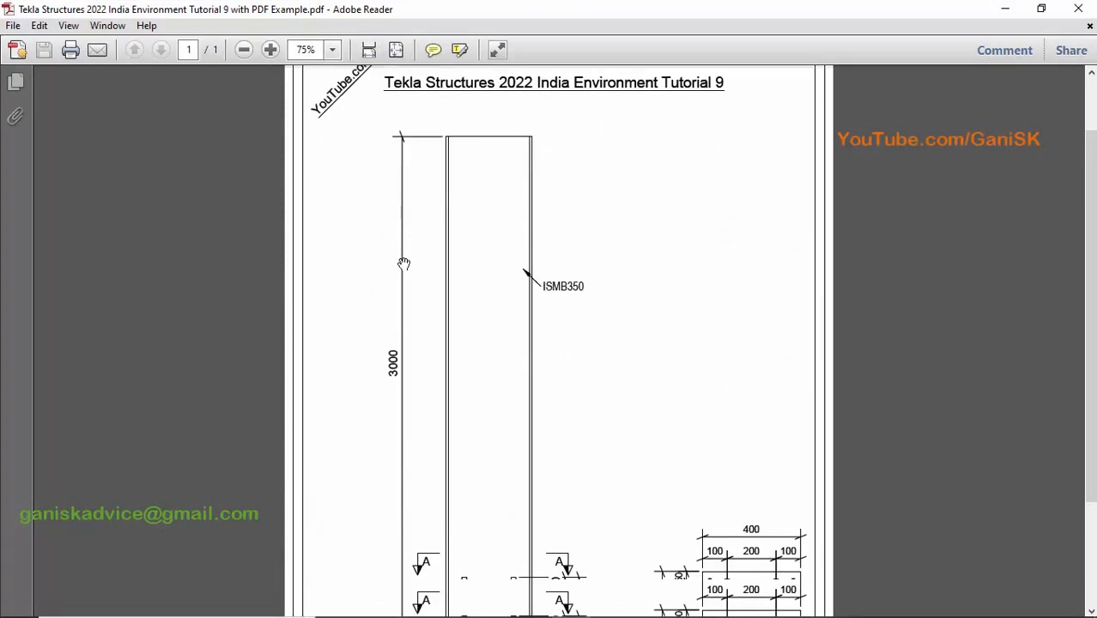
scroll(393, 423, down, 3)
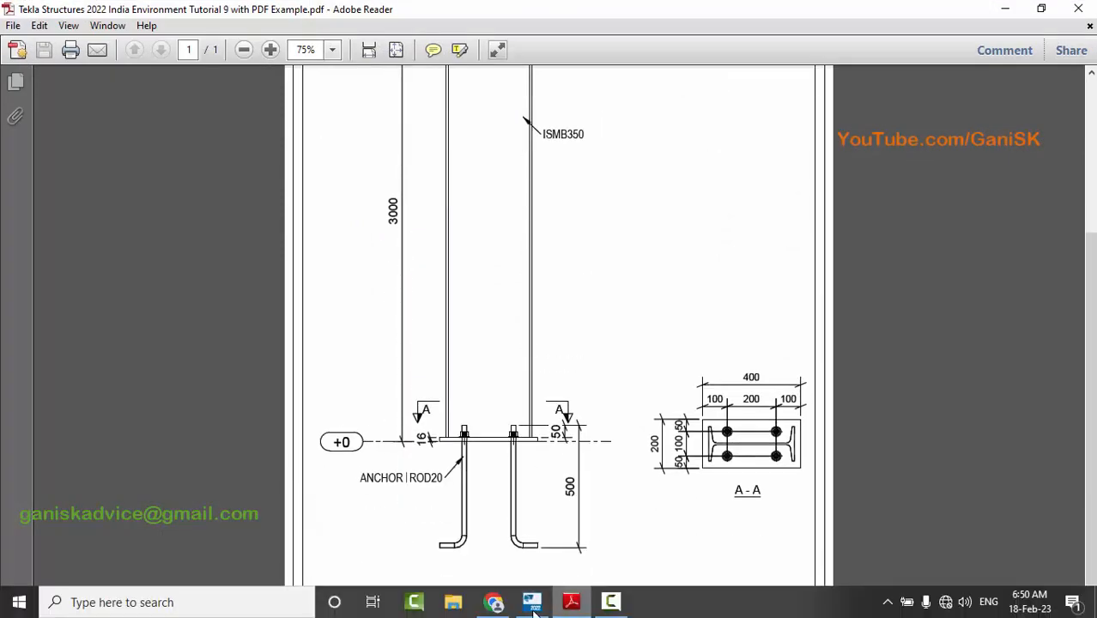
click(532, 602)
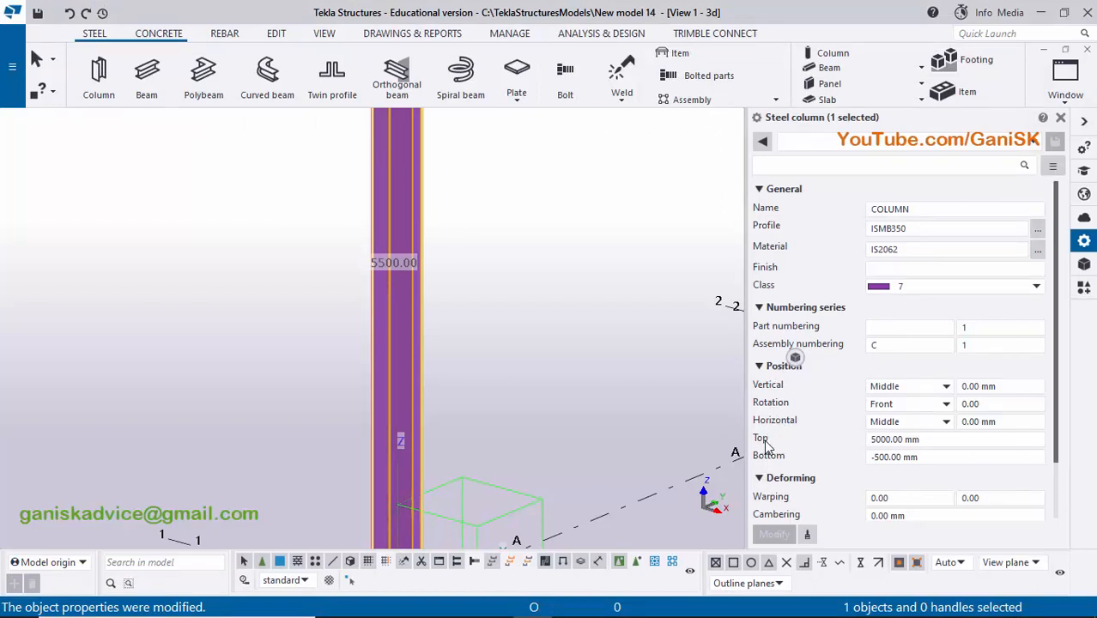
- Set the column's top level to 3000 mm and its bottom level to 0 mm, and apply the changes
click(888, 439)
double_click(931, 440)
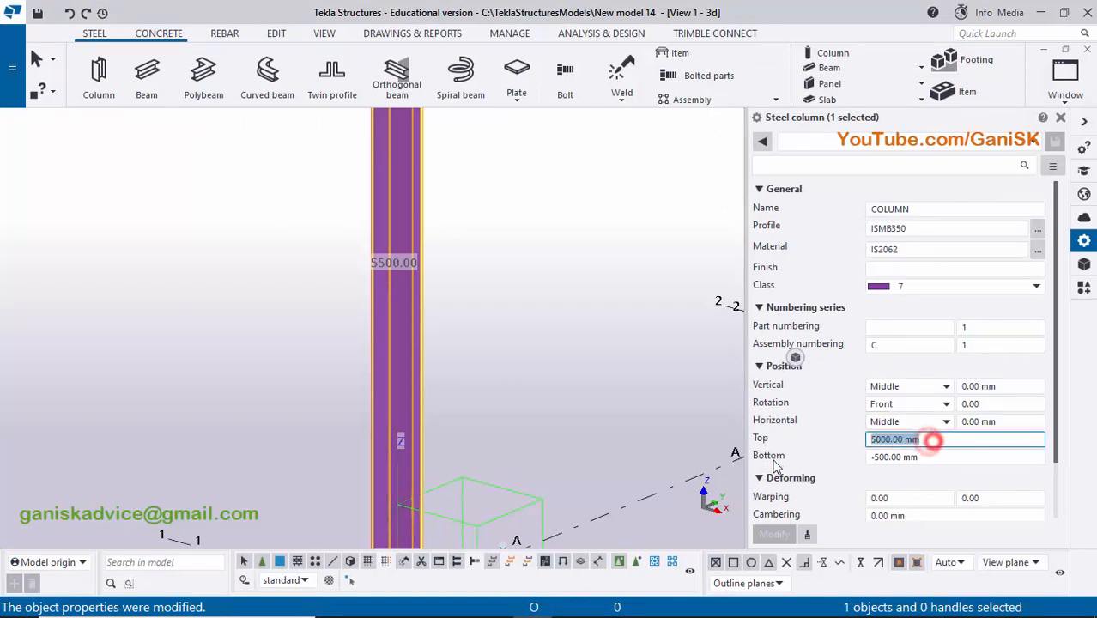
text(3000)
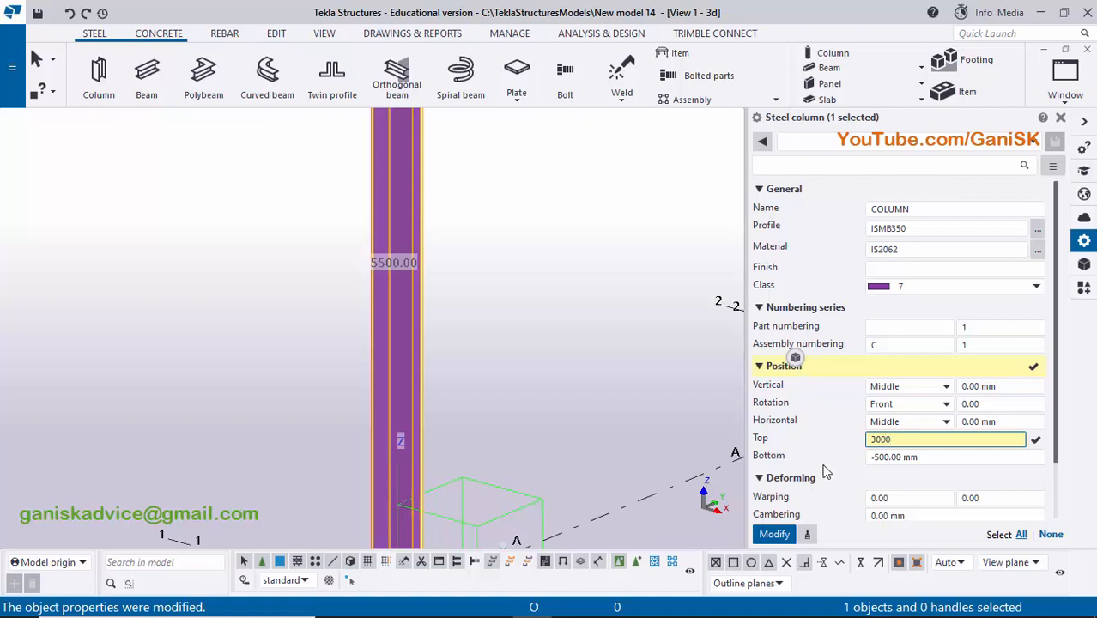
click(897, 457)
double_click(931, 457)
text(0)
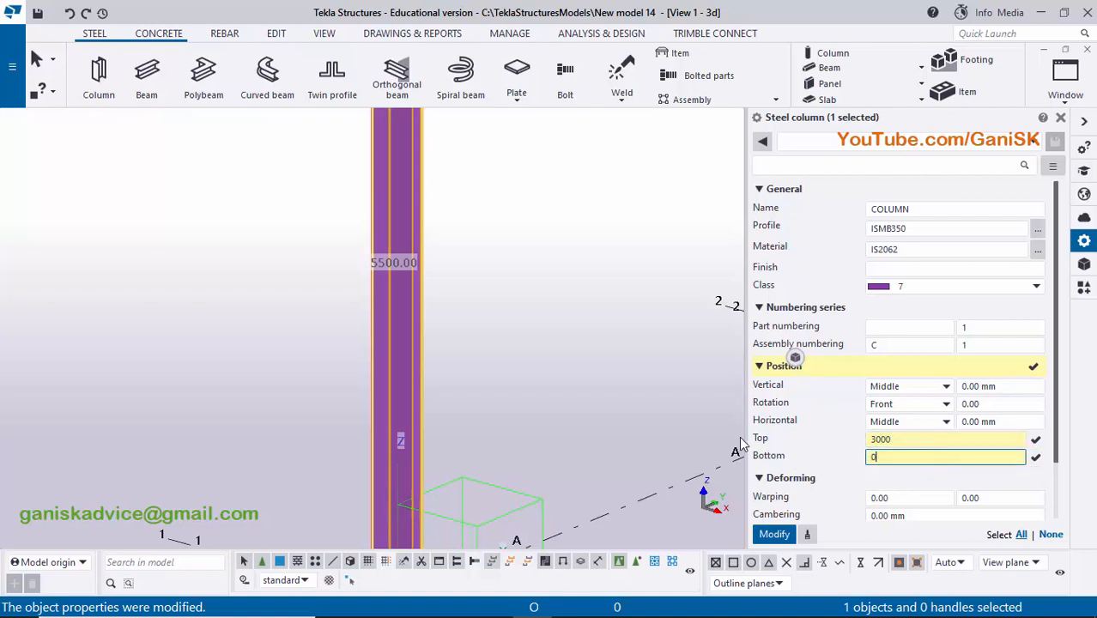
click(774, 534)
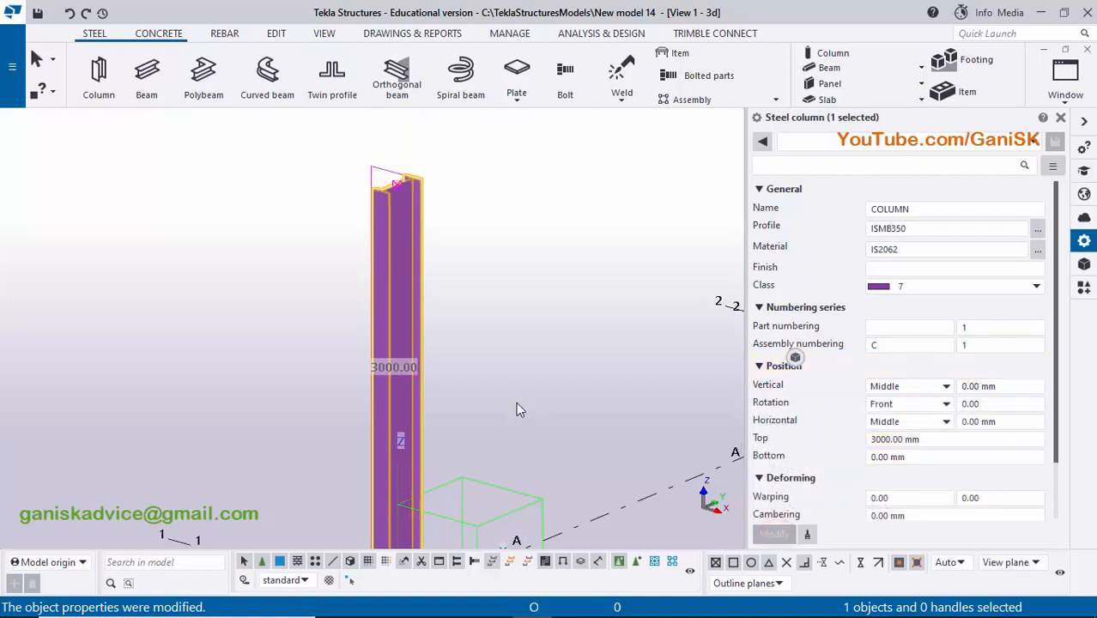
scroll(516, 401, down, 2)
middle_drag(515, 245, 520, 167)
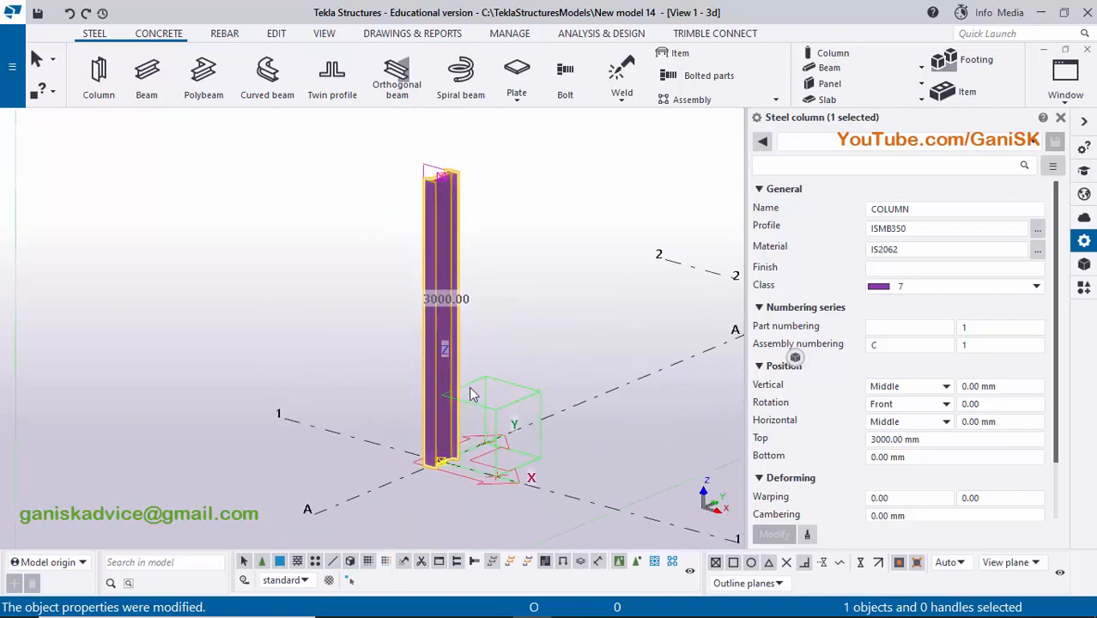
scroll(467, 472, up, 2)
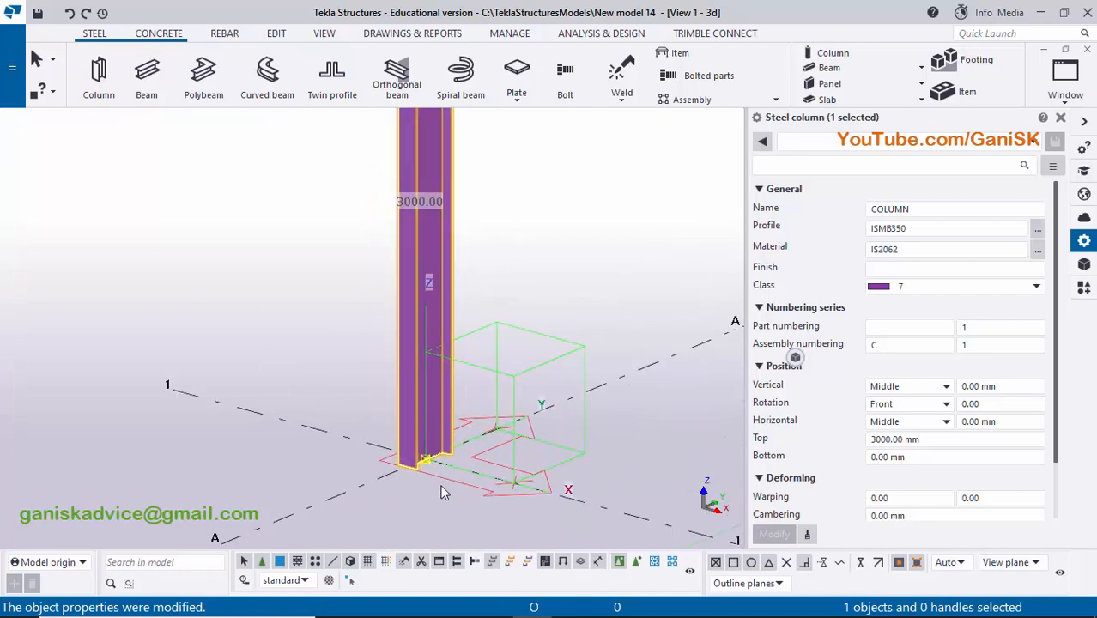
scroll(506, 446, down, 2)
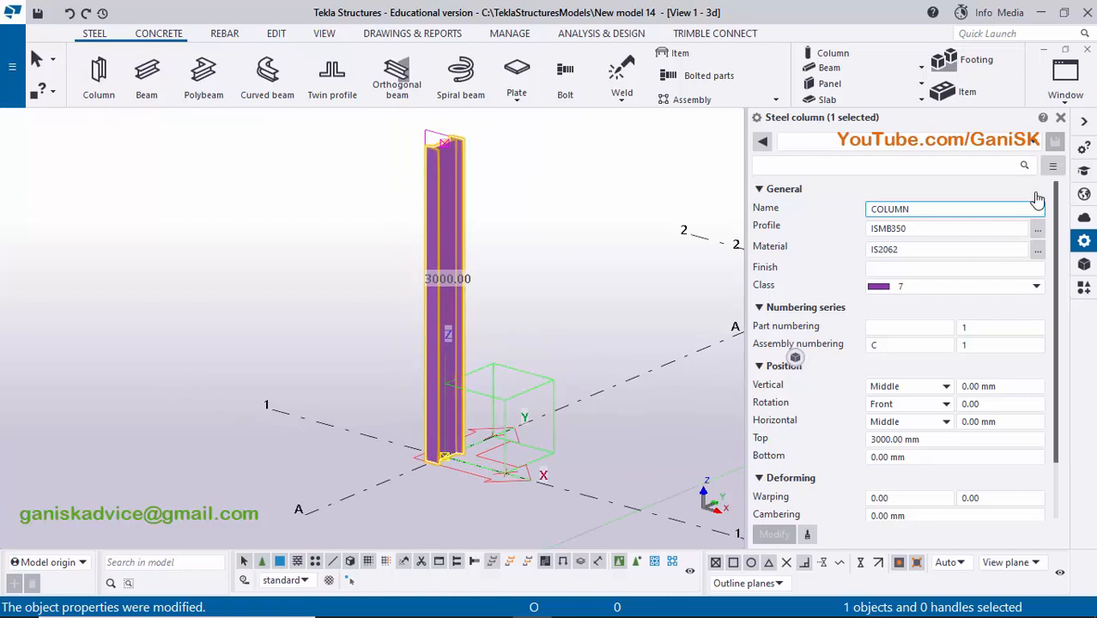
- Make the named view PLAN @+0 visible through the list of views
click(1061, 118)
click(1065, 75)
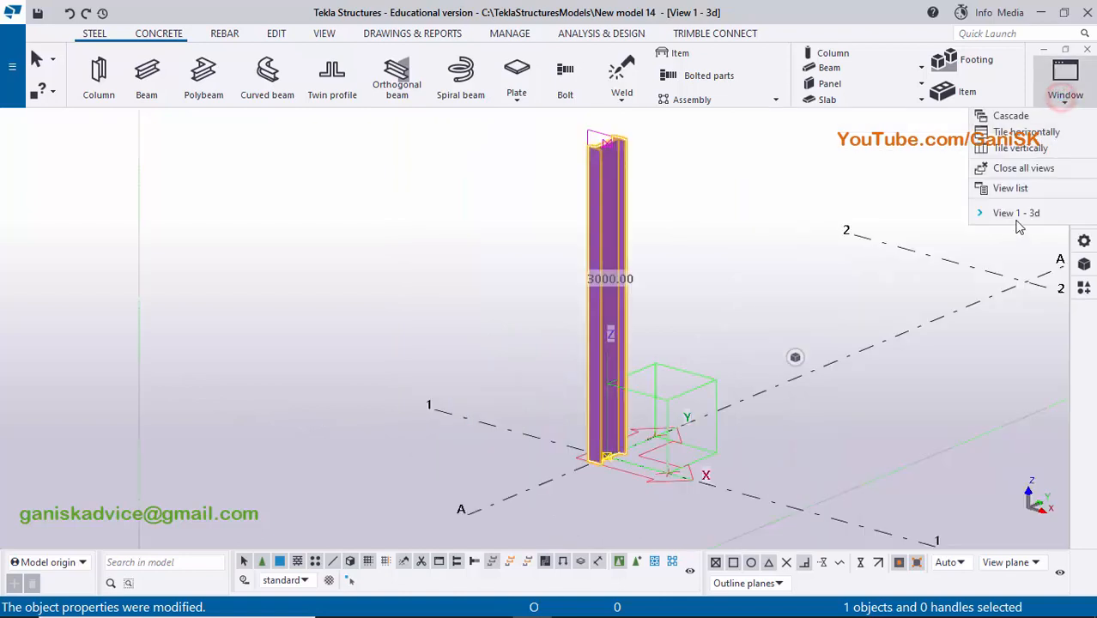
click(1013, 188)
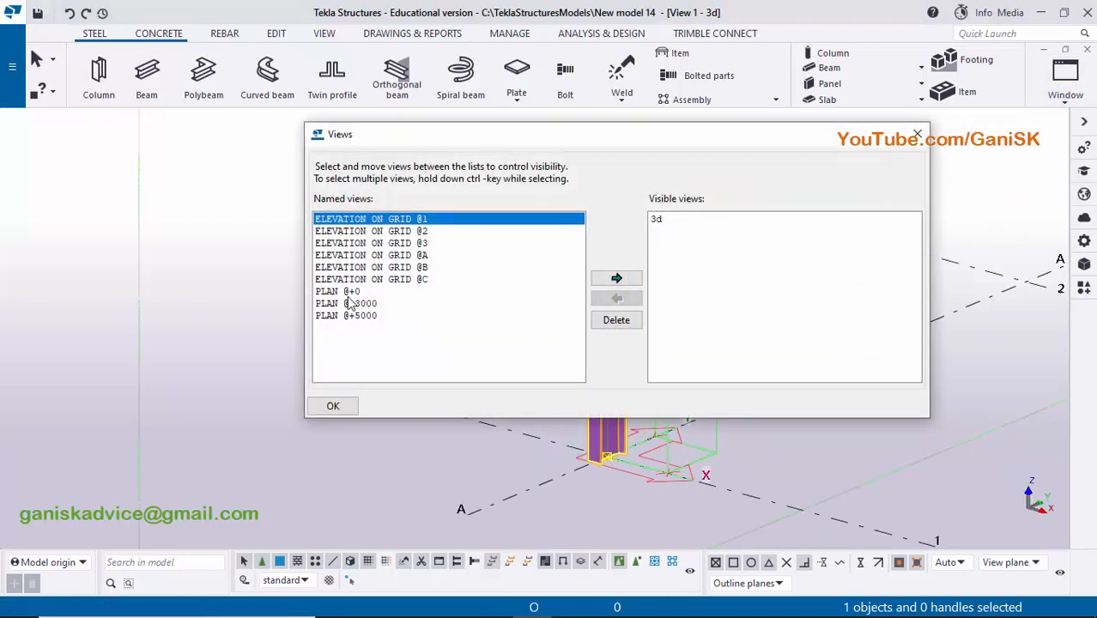
click(330, 292)
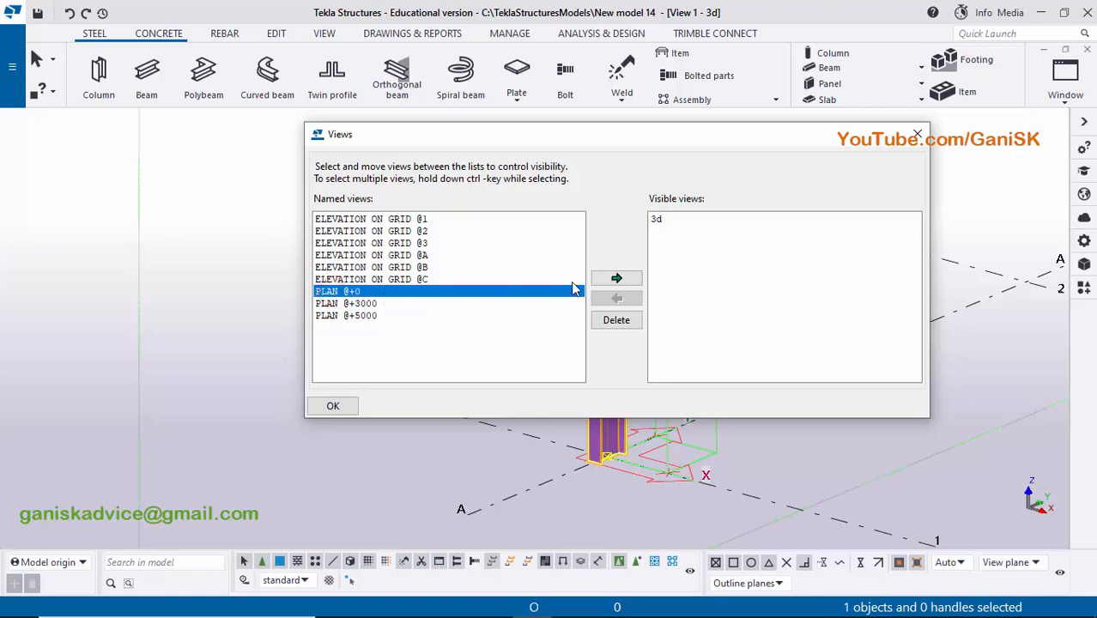
click(616, 279)
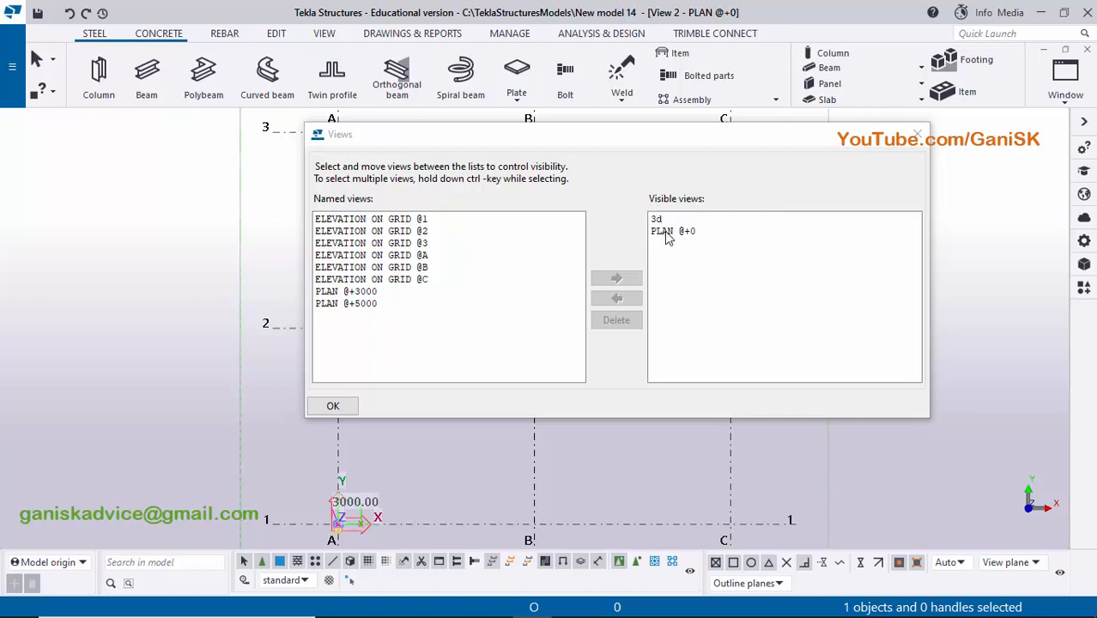
click(918, 135)
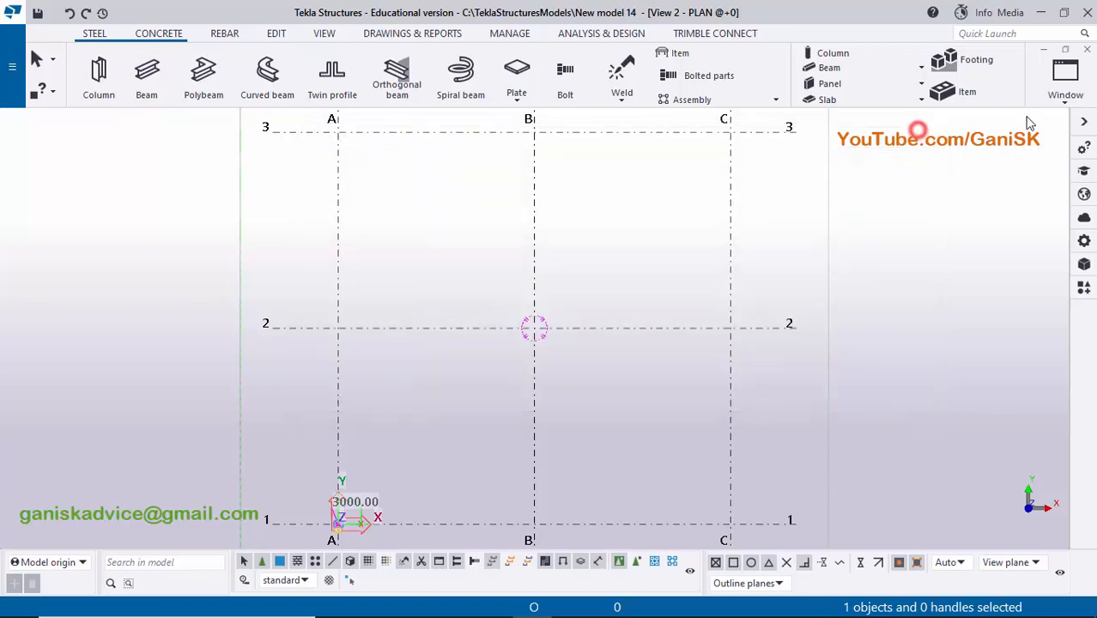
- Switch to the 3D view and back to PLAN @+0 to examine the column's orientation at grid intersection A-1
click(1062, 85)
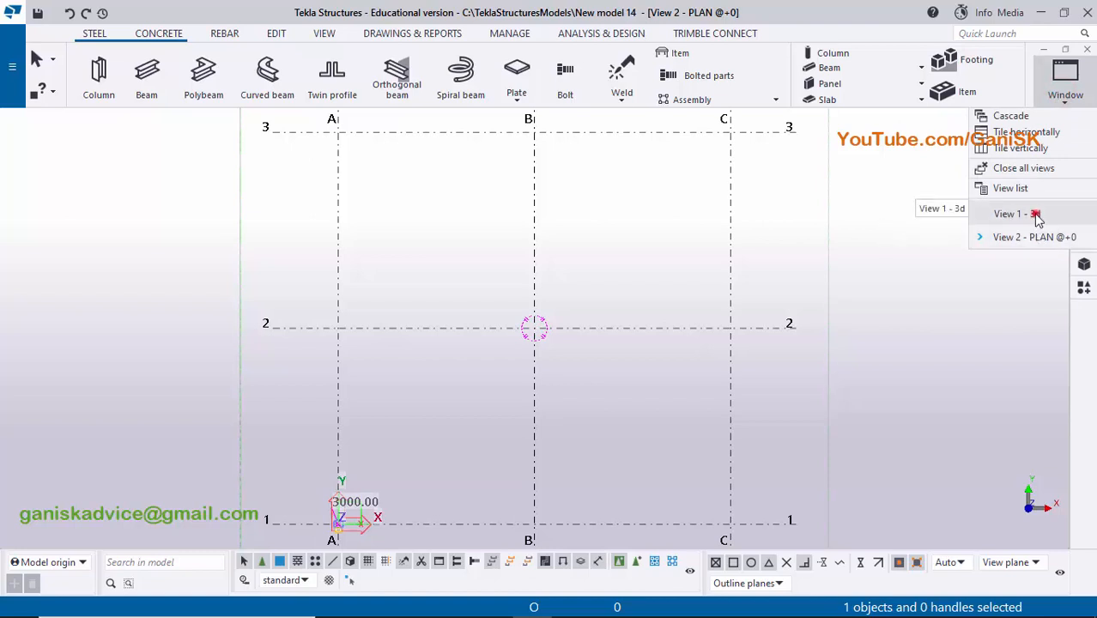
click(1035, 213)
click(1065, 82)
click(1042, 237)
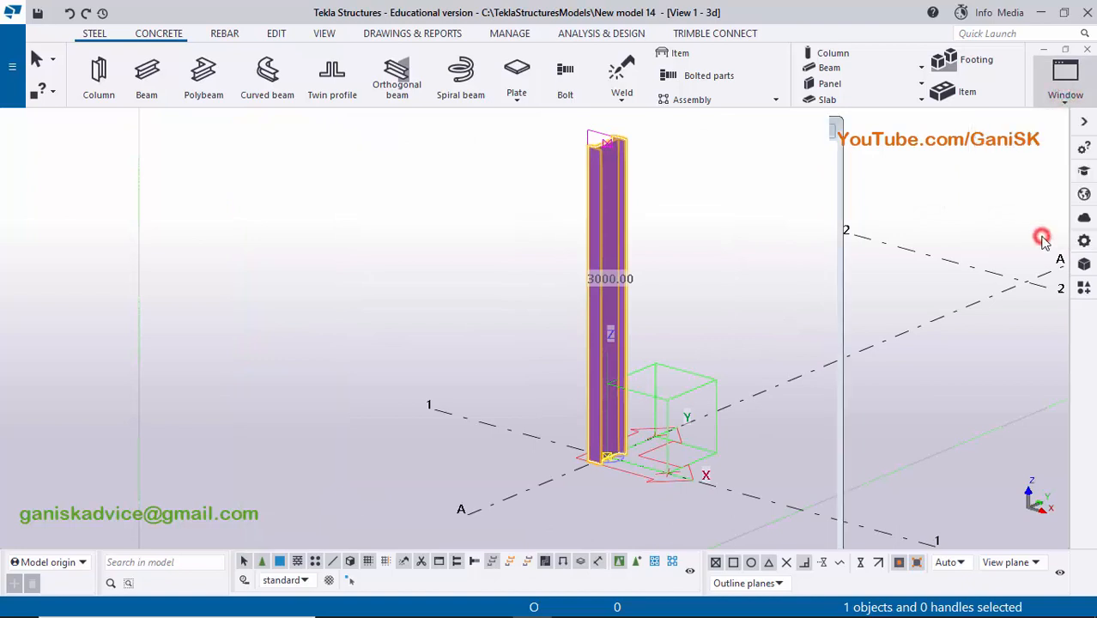
scroll(664, 294, down, 2)
middle_drag(639, 301, 736, 199)
scroll(588, 317, up, 4)
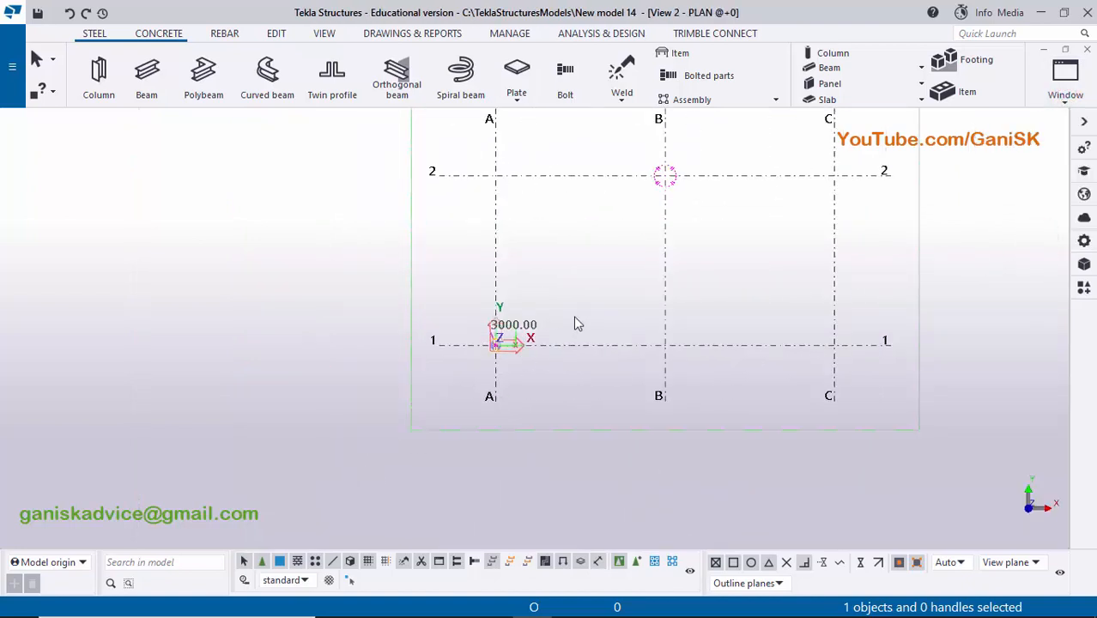
scroll(573, 315, up, 5)
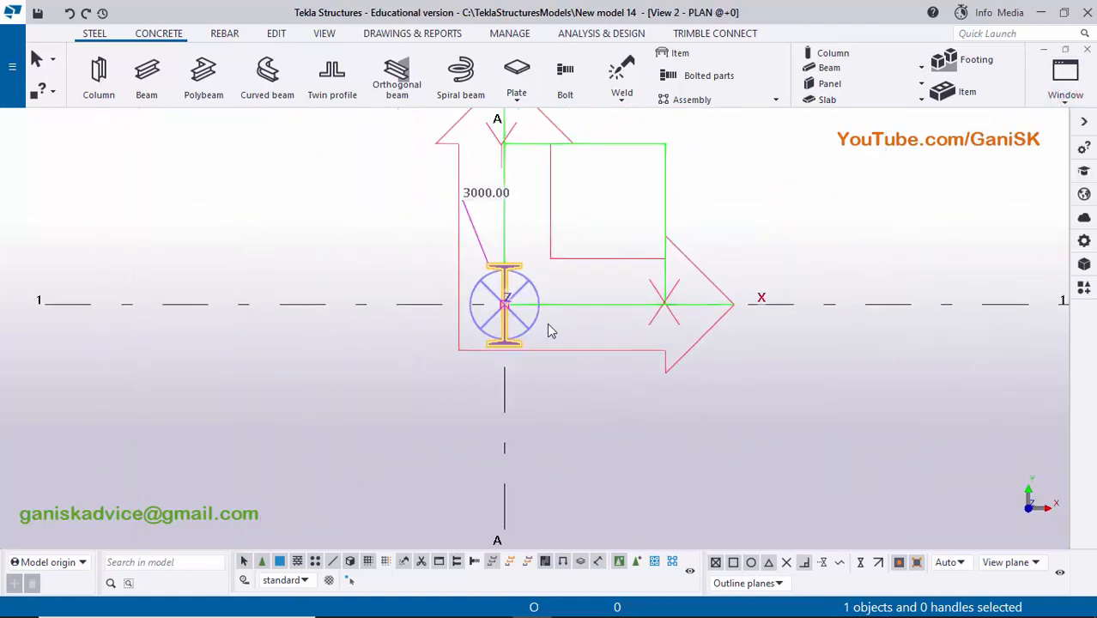
scroll(550, 330, up, 5)
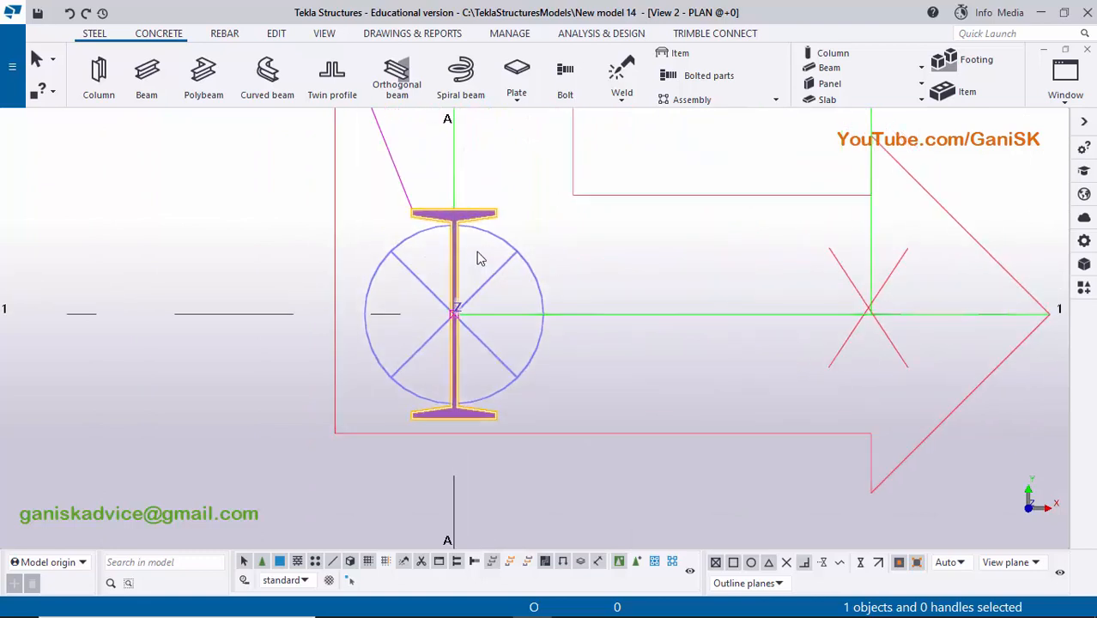
- Switch to Adobe Reader to check the column's orientation in section A-A, and return to Tekla Structures
mouse_move(532, 599)
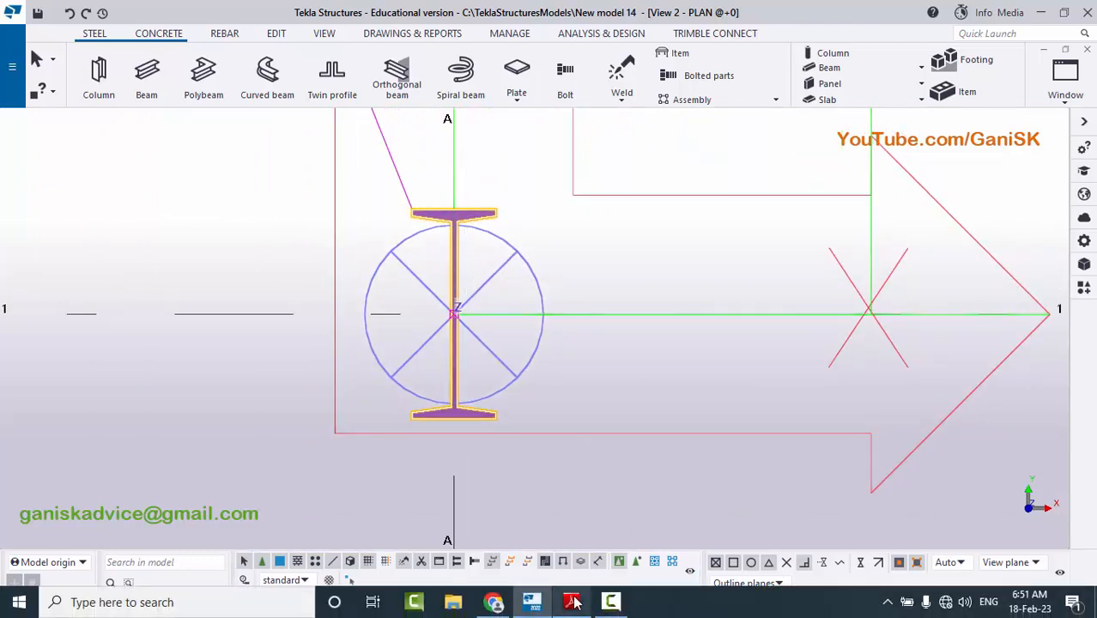
click(573, 602)
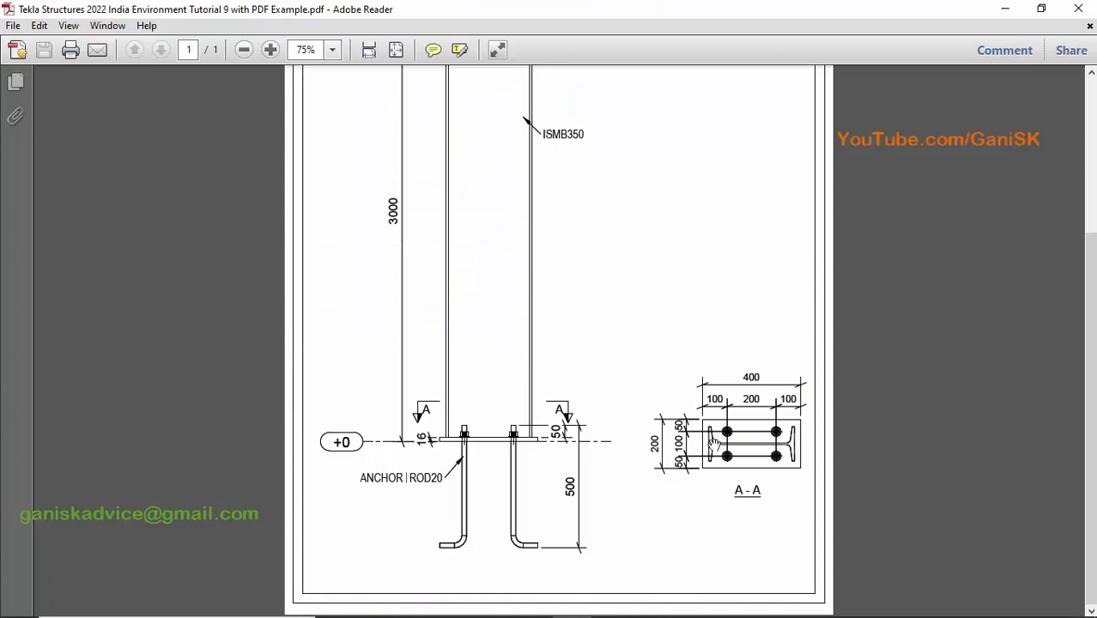
mouse_move(571, 614)
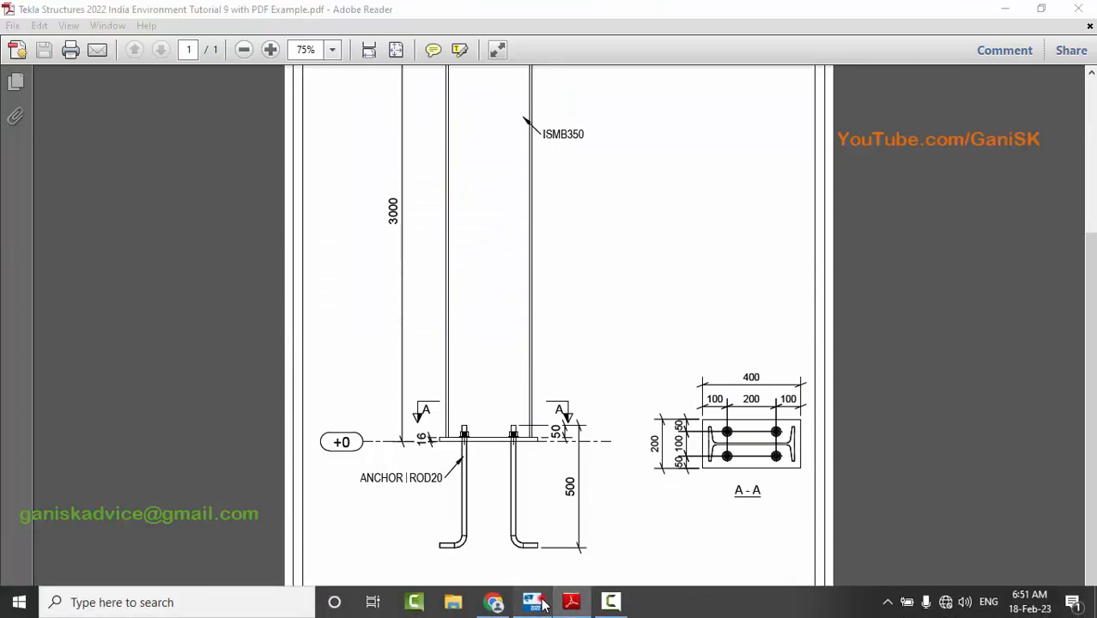
click(532, 602)
- Set the column's rotation to Top, apply the change, and close its properties
double_click(481, 416)
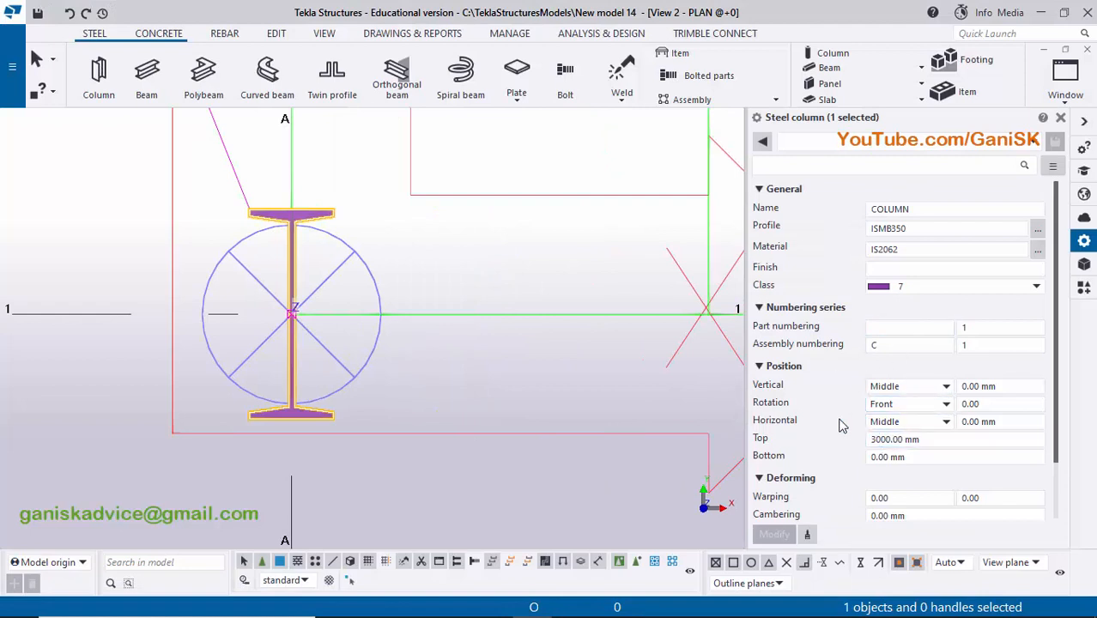
click(923, 405)
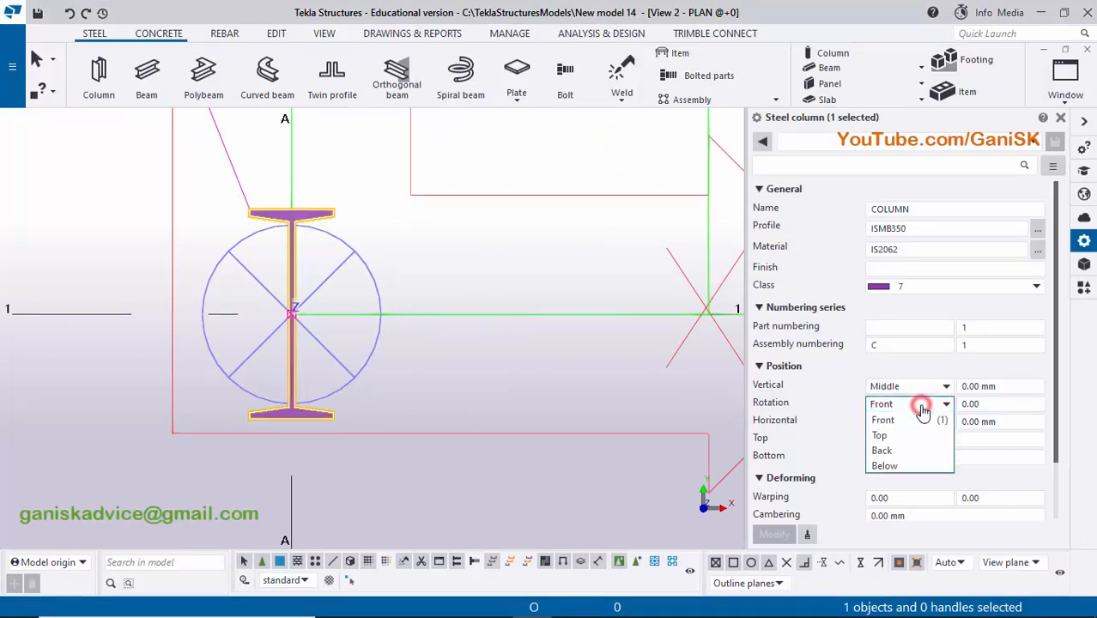
click(912, 404)
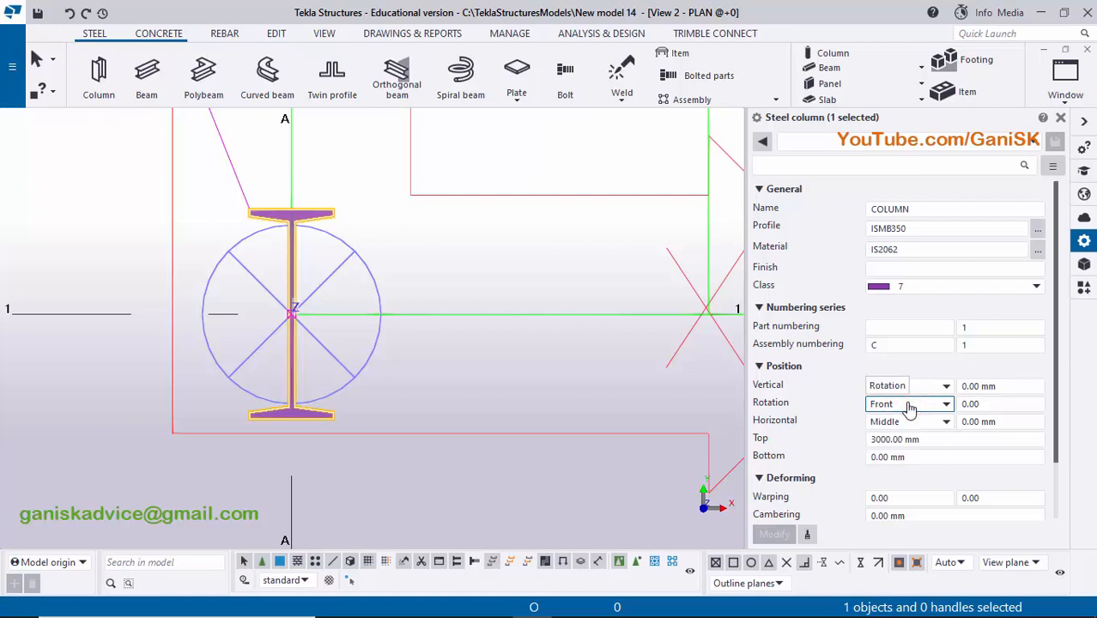
click(909, 405)
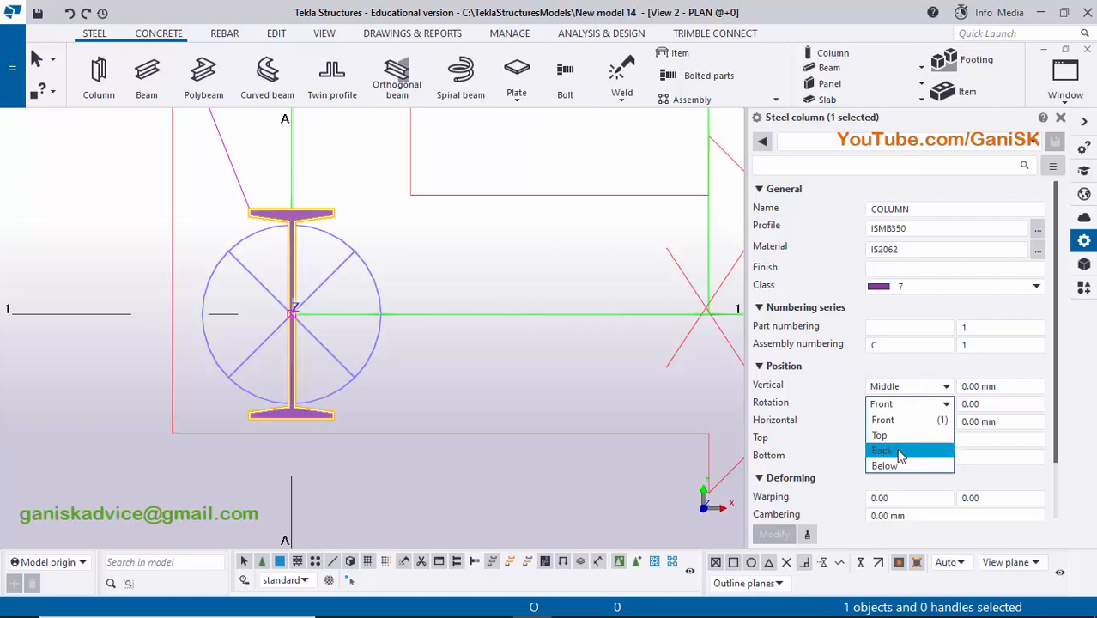
click(901, 452)
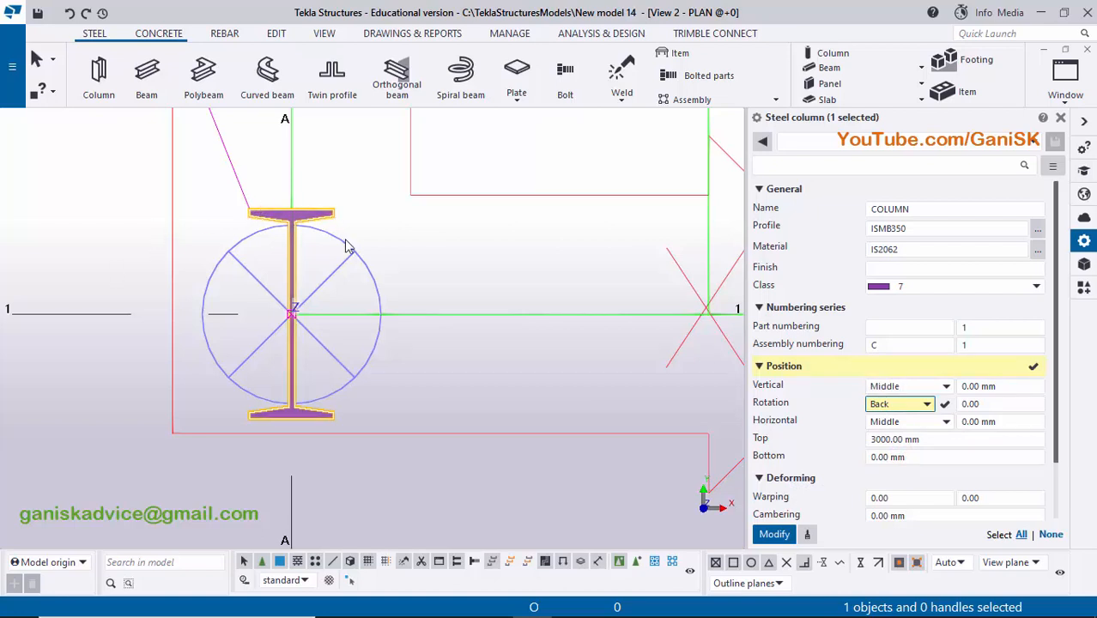
click(897, 404)
click(895, 438)
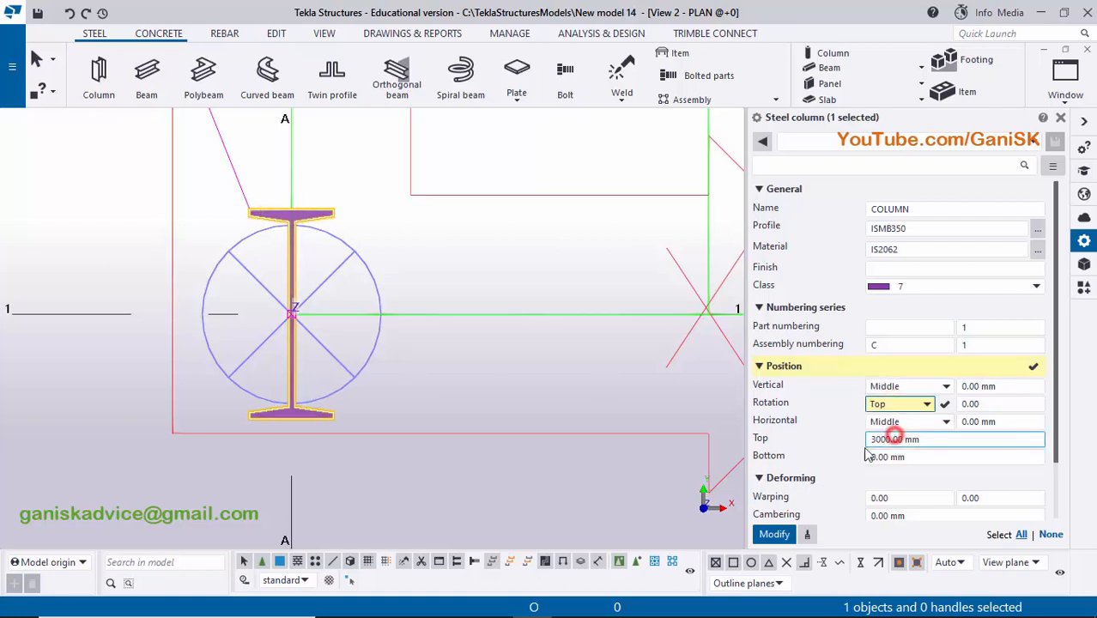
click(773, 534)
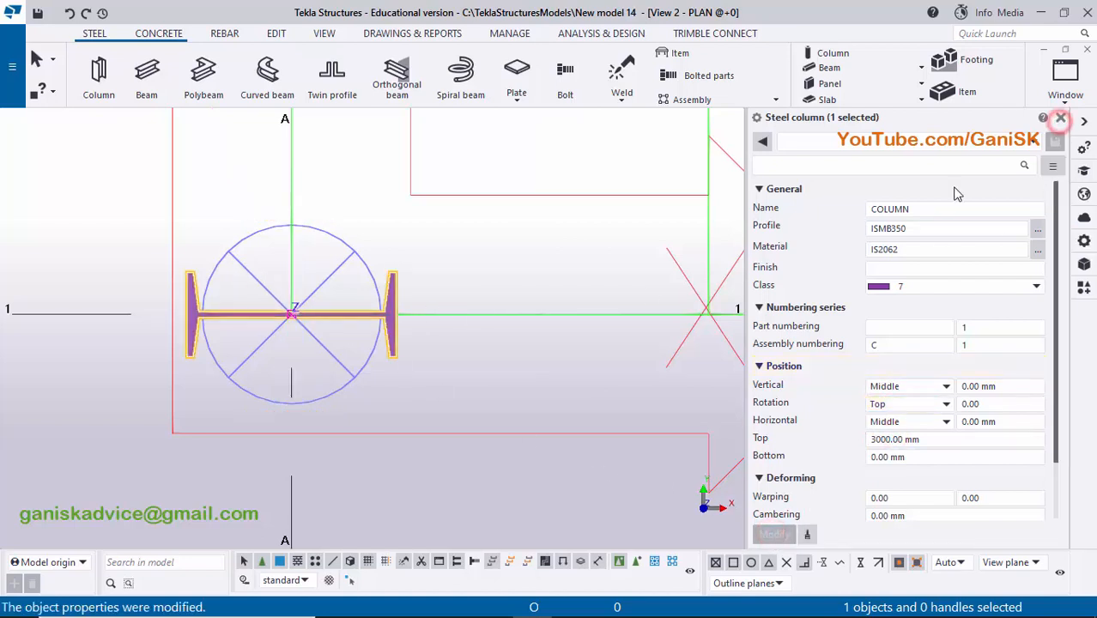
click(1061, 120)
click(735, 256)
- Return to the 3D view and show the lower end of the column
scroll(687, 289, down, 1)
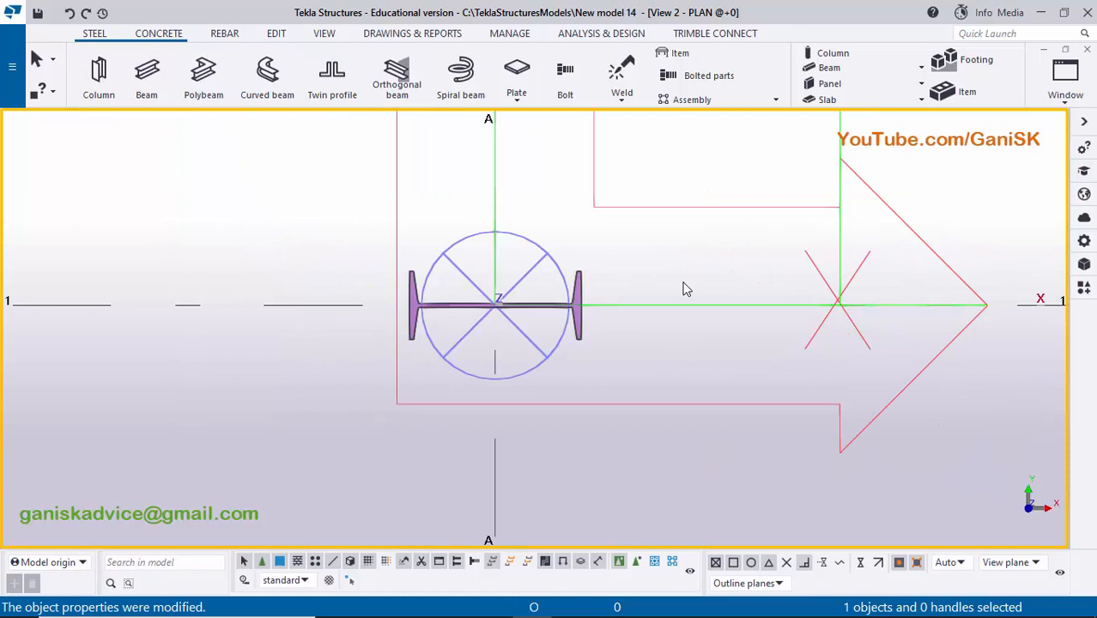
click(1065, 76)
click(1021, 214)
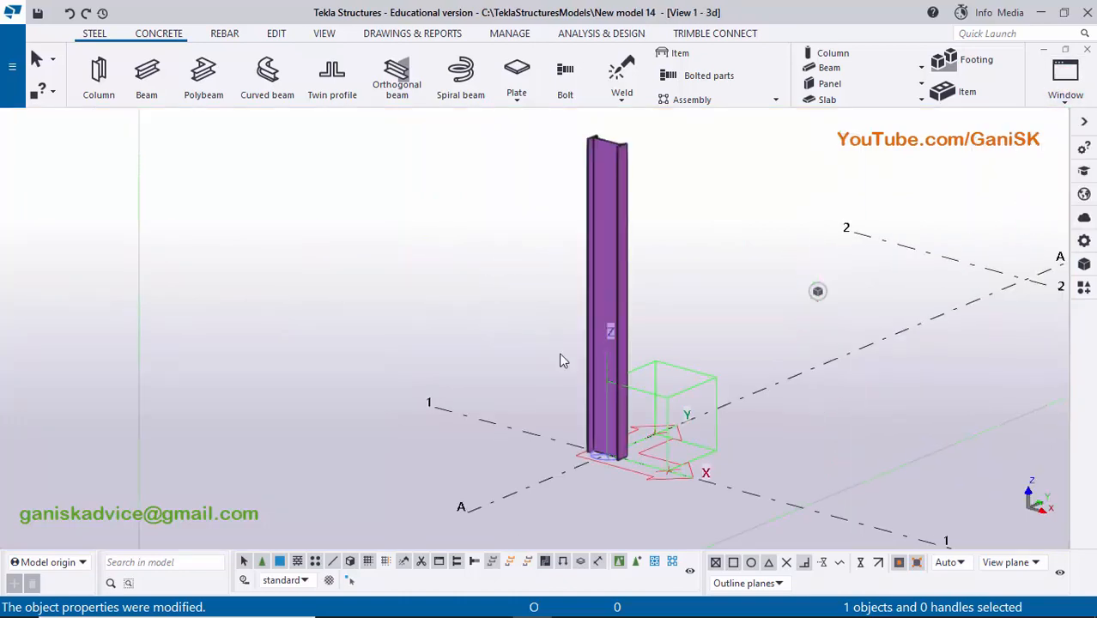
scroll(554, 370, up, 5)
middle_drag(541, 387, 535, 387)
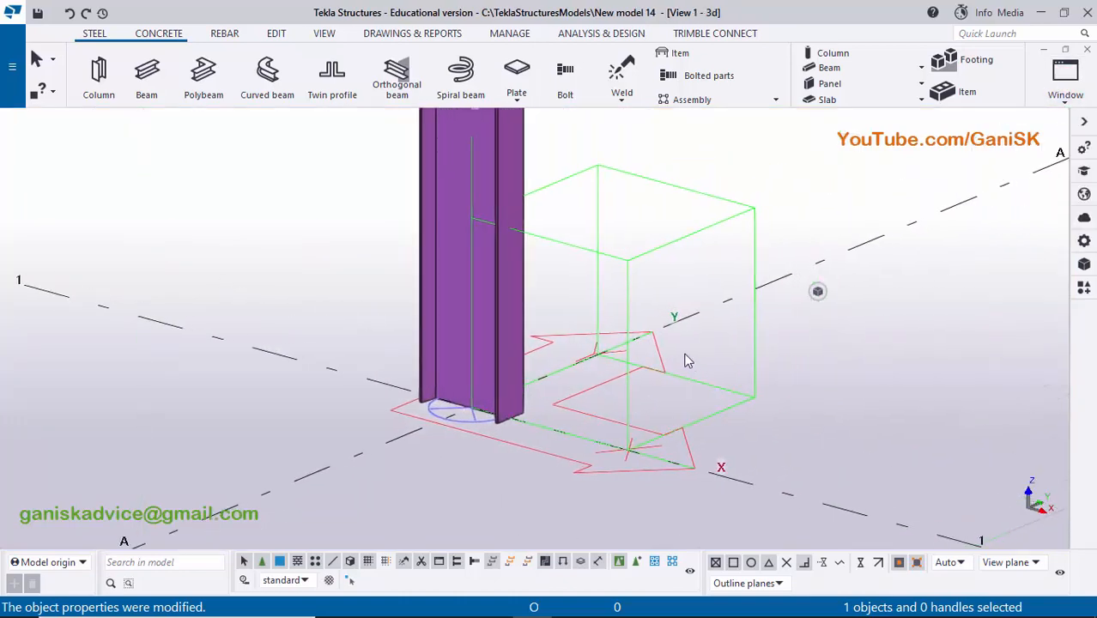
- Search the Applications & components catalog for BASE
key(ctrl+f)
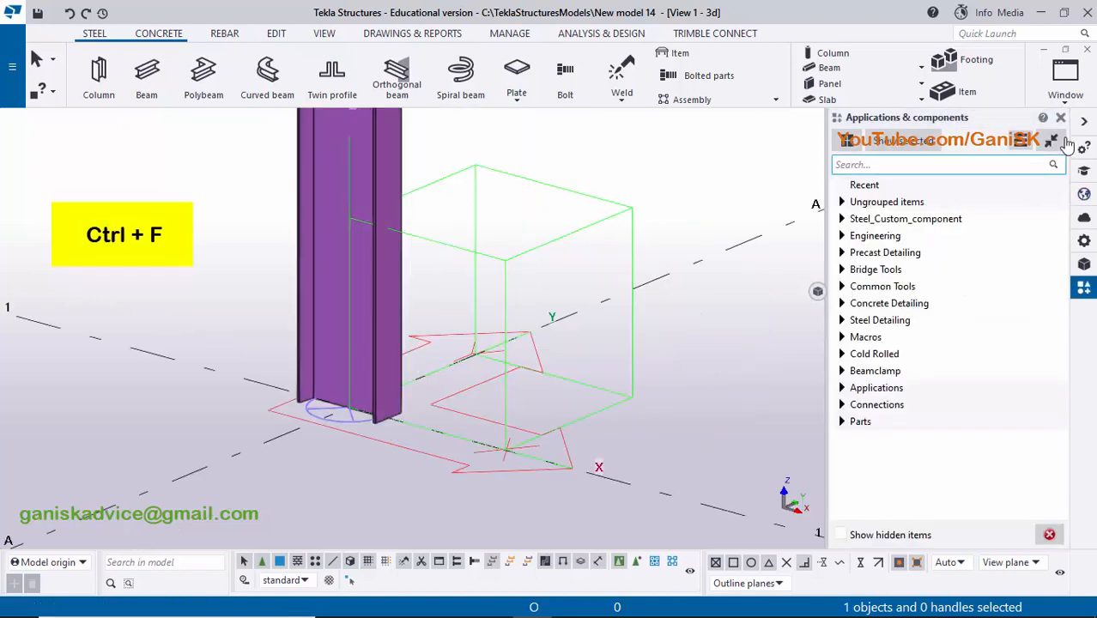
click(1061, 117)
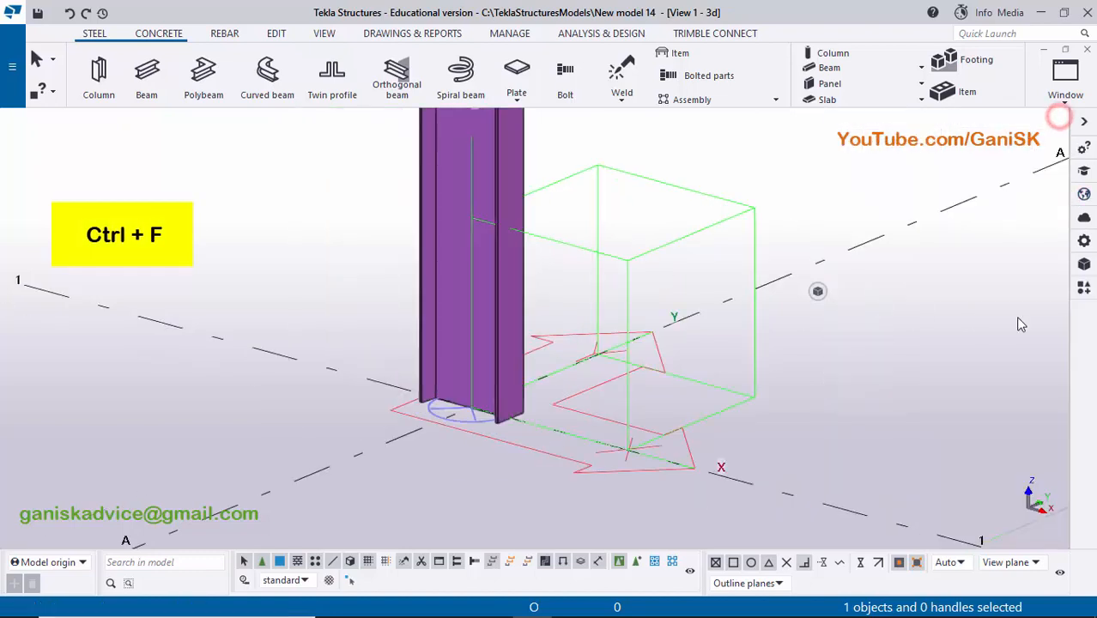
click(1083, 288)
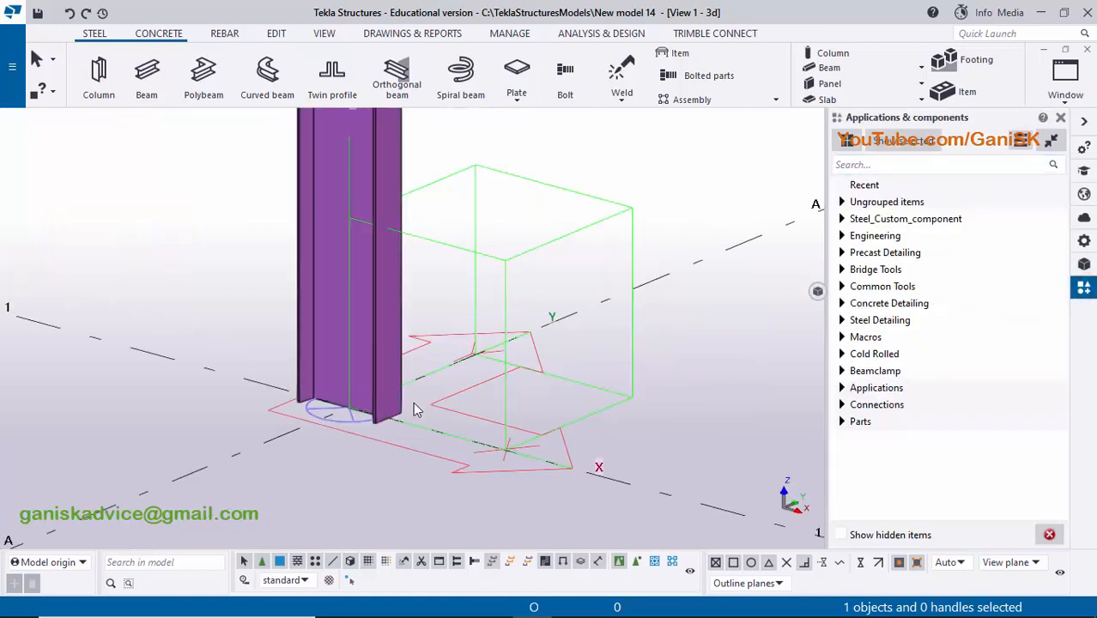
click(876, 163)
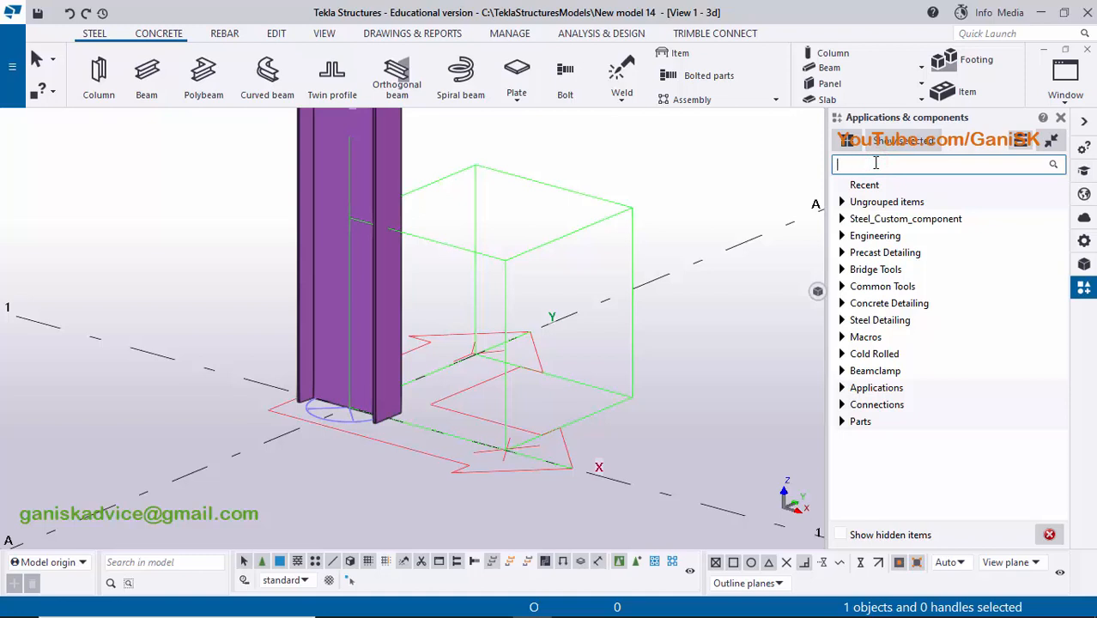
text(BASE)
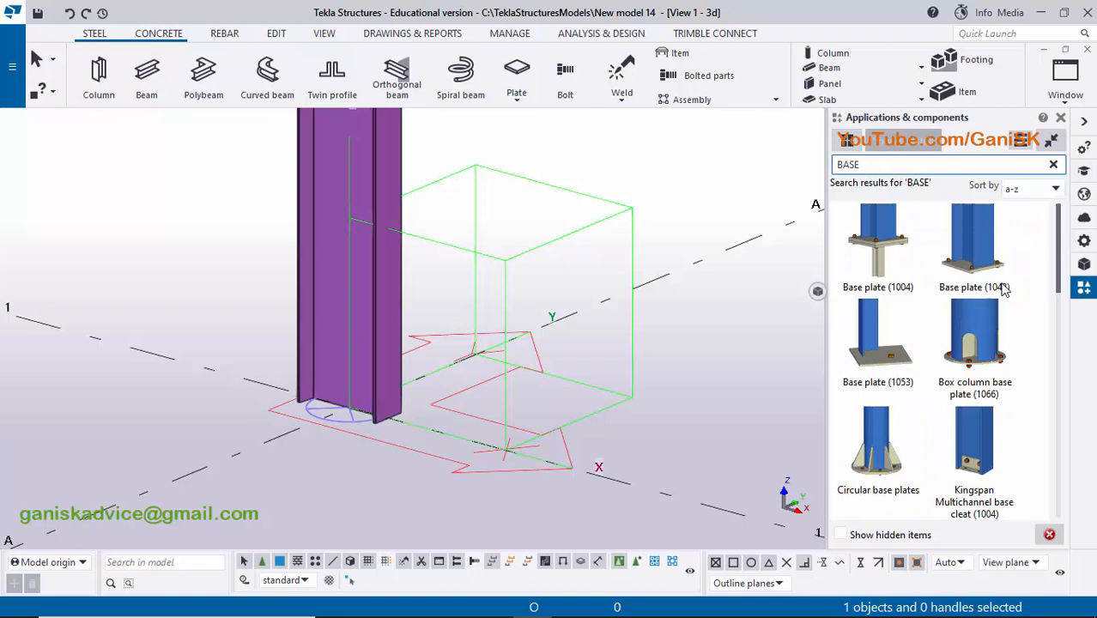
- Add the Base plate (1042) component to the column at its base point on grid intersection A-1, end the command, and redraw the view
click(987, 260)
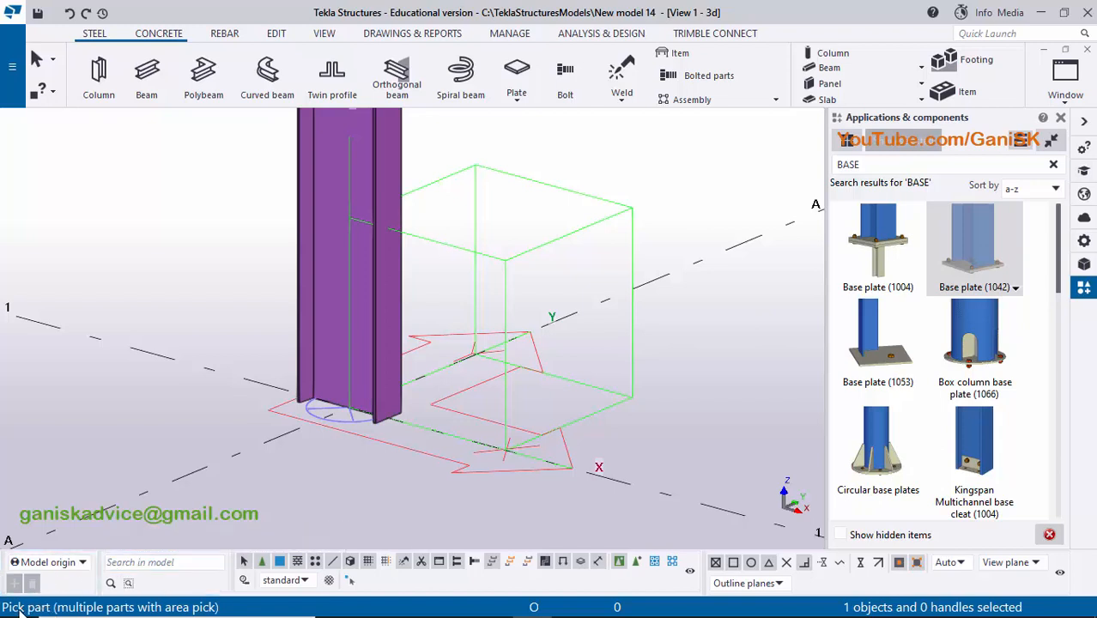
click(336, 261)
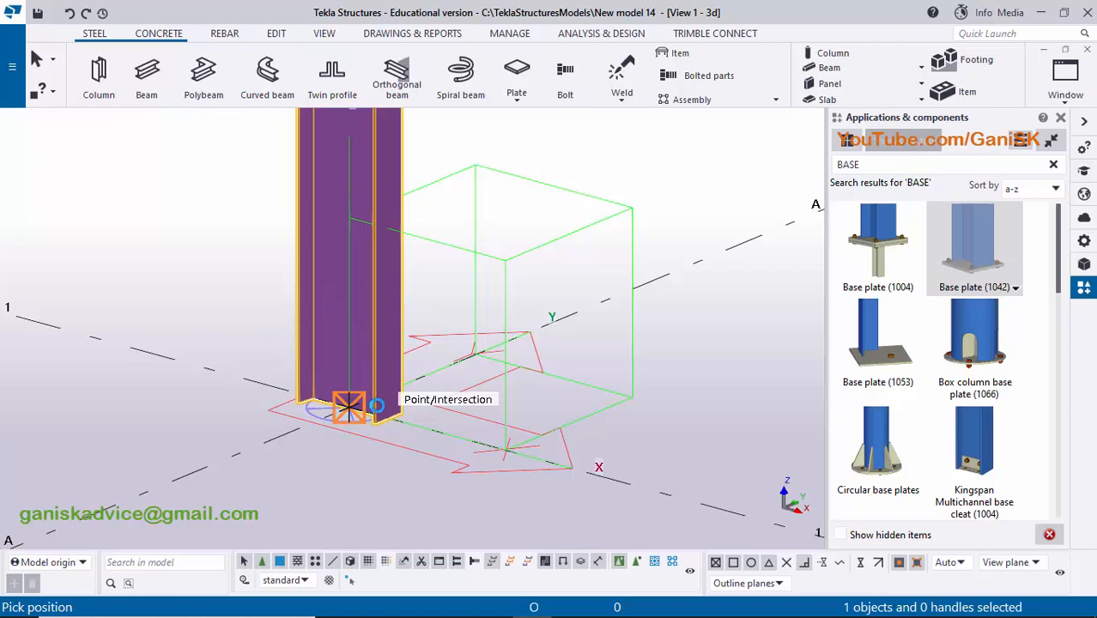
click(348, 407)
click(1063, 120)
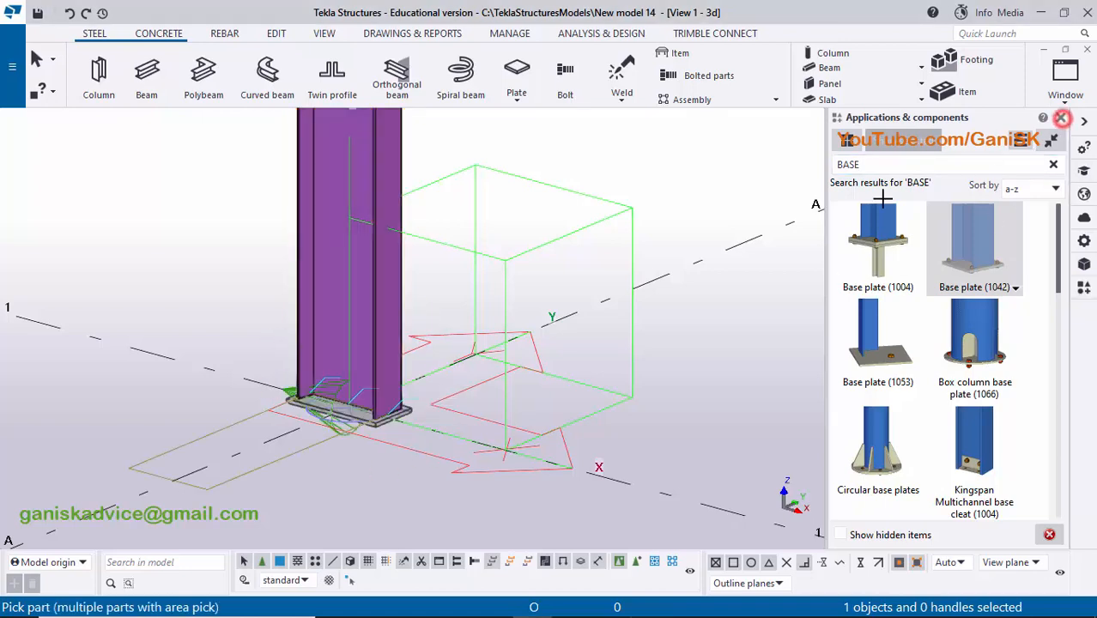
right_click(710, 213)
click(730, 216)
right_click(843, 170)
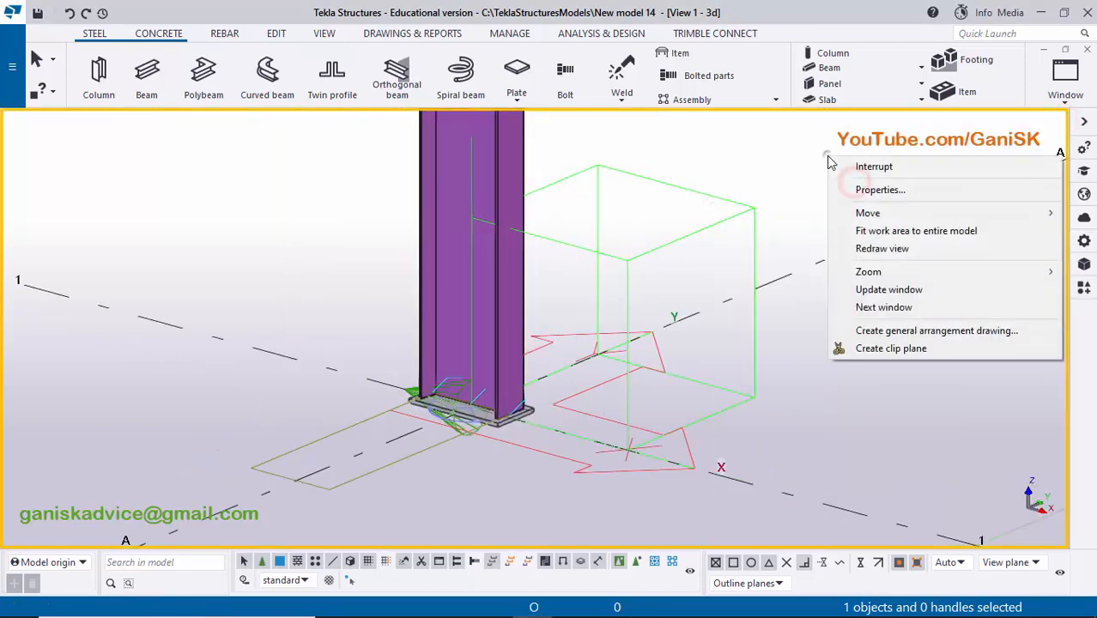
click(948, 247)
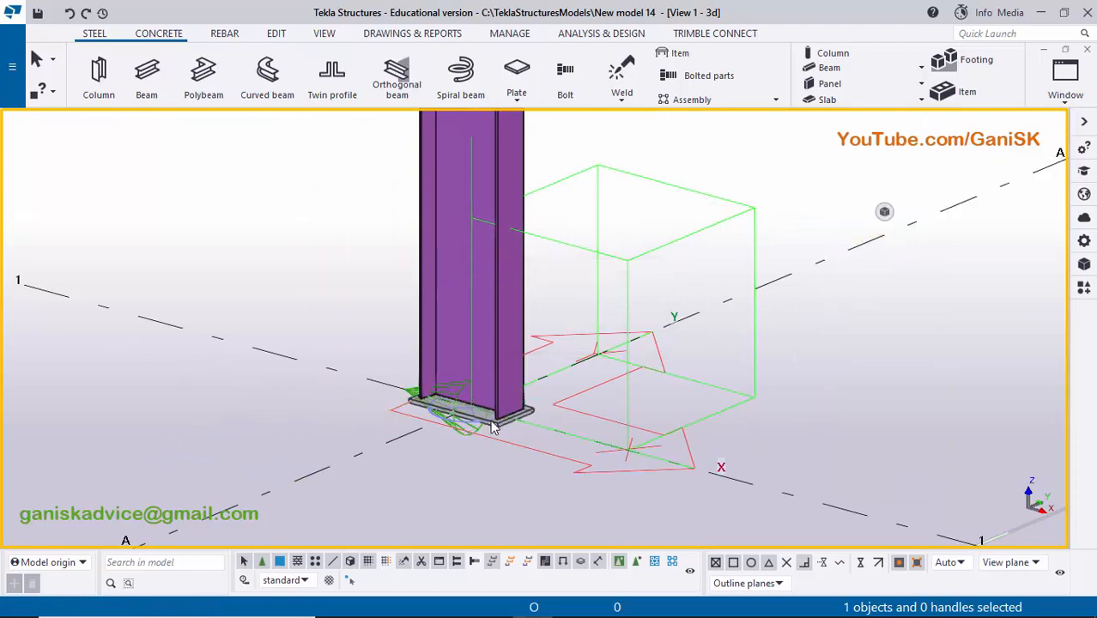
- Show the base plate component's parts in the rendered representation
scroll(493, 412, up, 10)
middle_drag(365, 407, 454, 390)
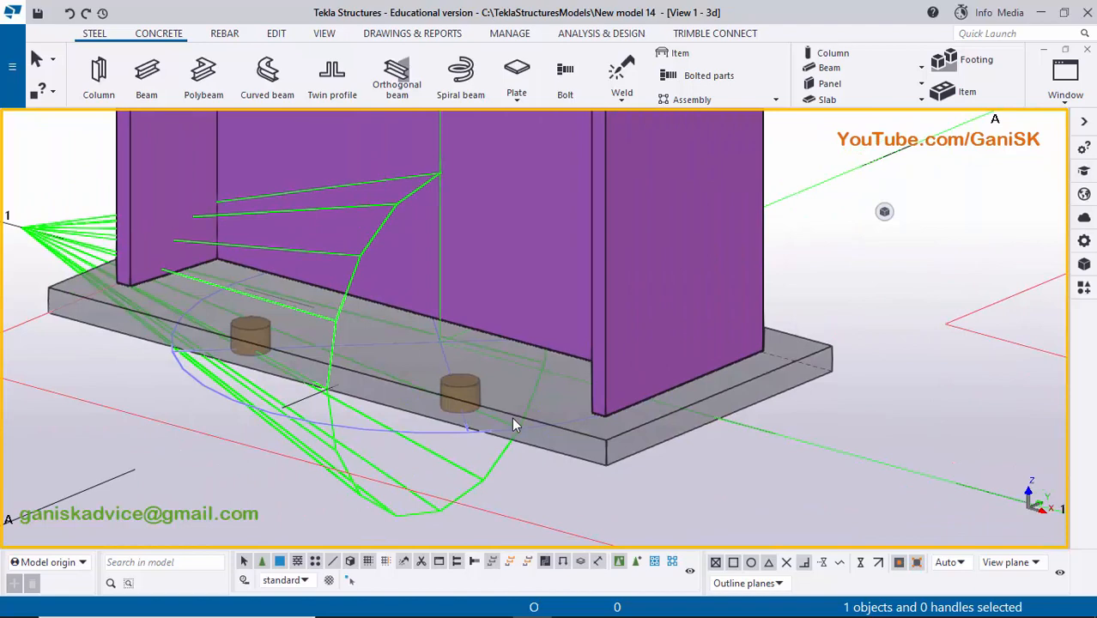
key(shift+4)
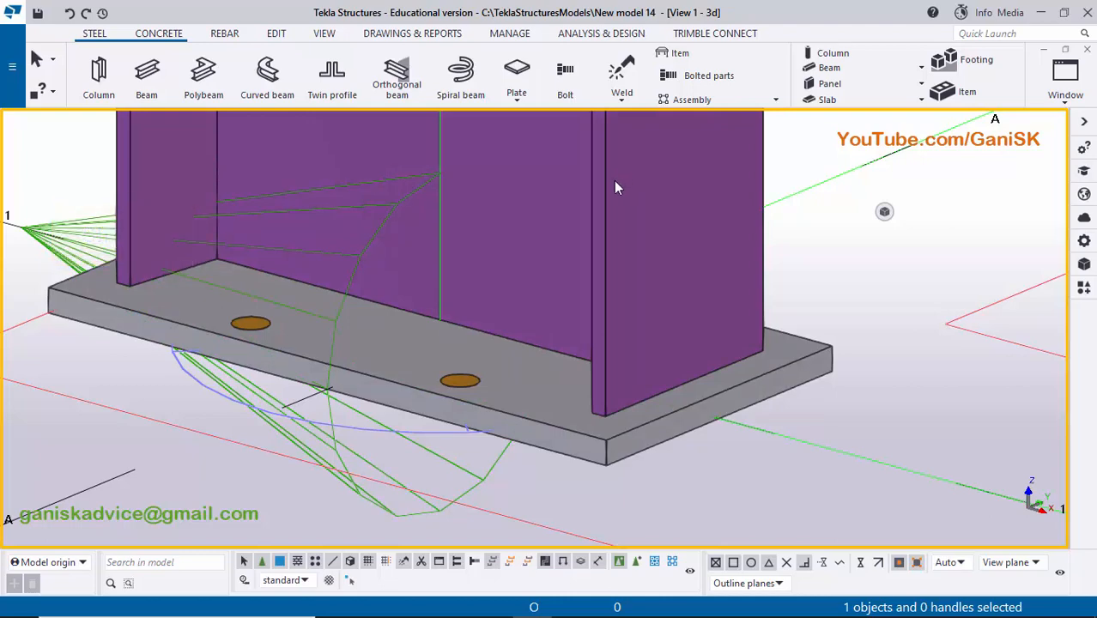
- Set the view rotation point on the base plate between its front bolt holes, orbit around the plate, and end the command
scroll(549, 361, down, 3)
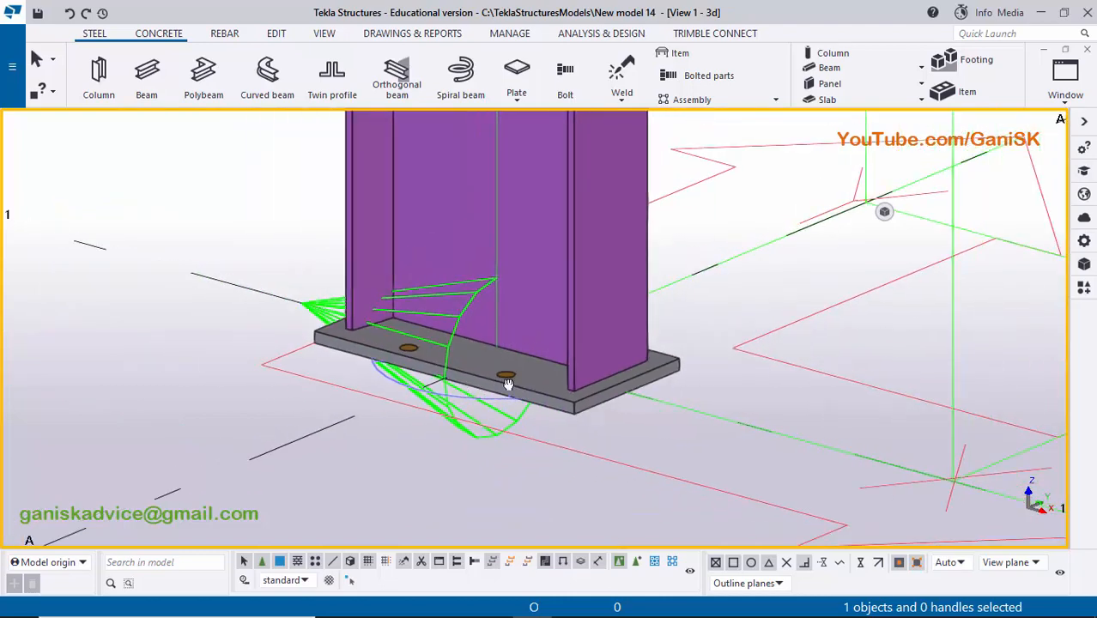
ctrl+middle_drag(508, 384, 551, 400)
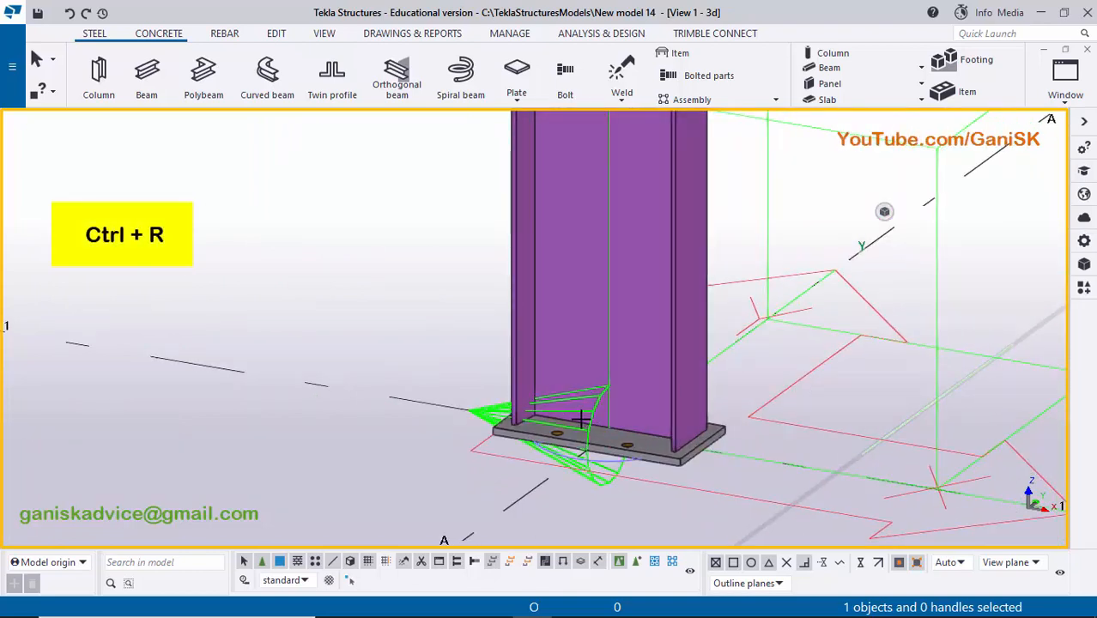
key(ctrl+r)
scroll(592, 429, up, 2)
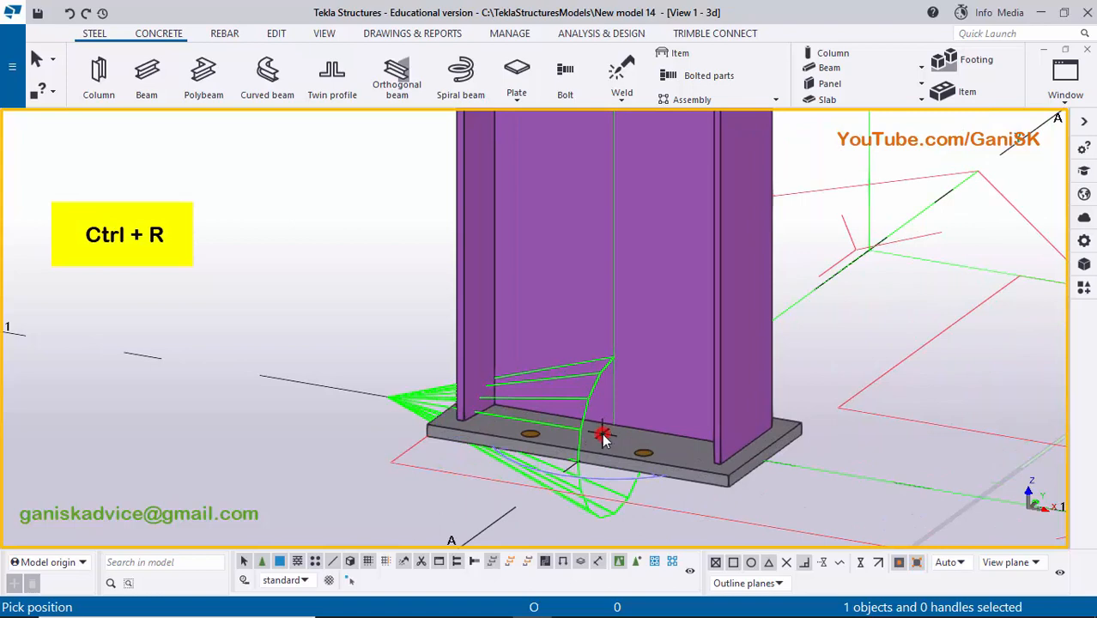
click(602, 434)
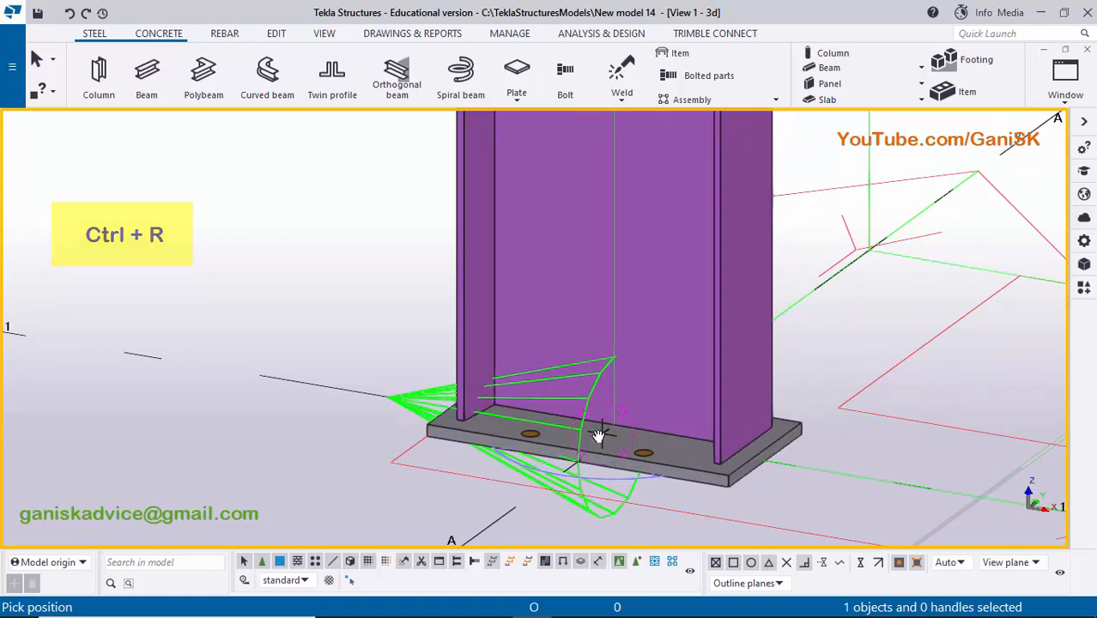
drag(553, 441, 527, 458)
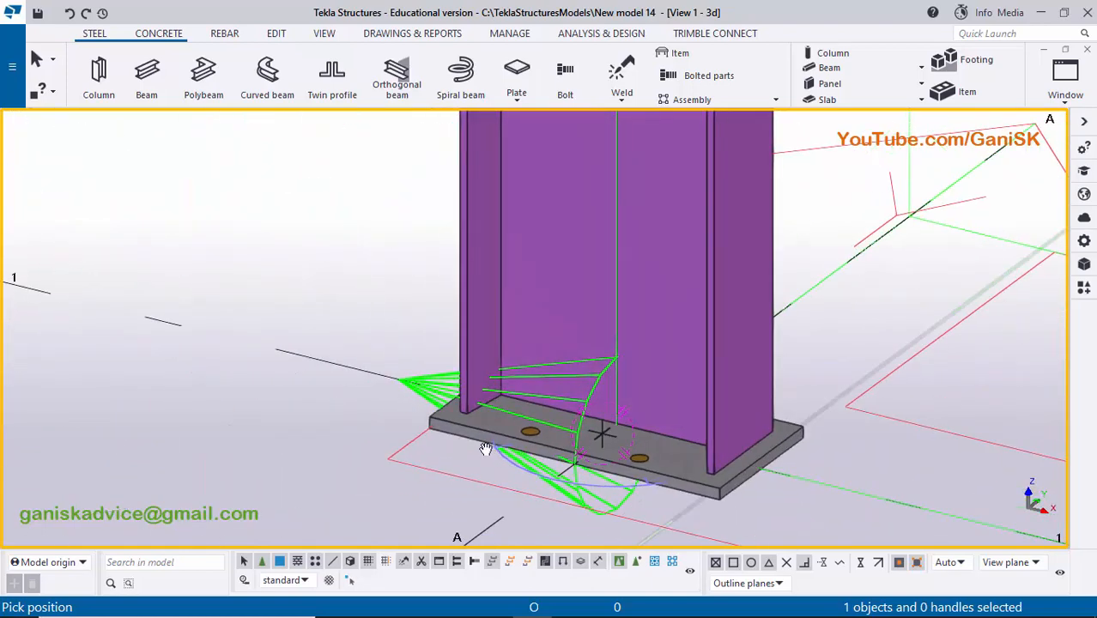
drag(550, 452, 792, 454)
right_click(827, 288)
click(863, 294)
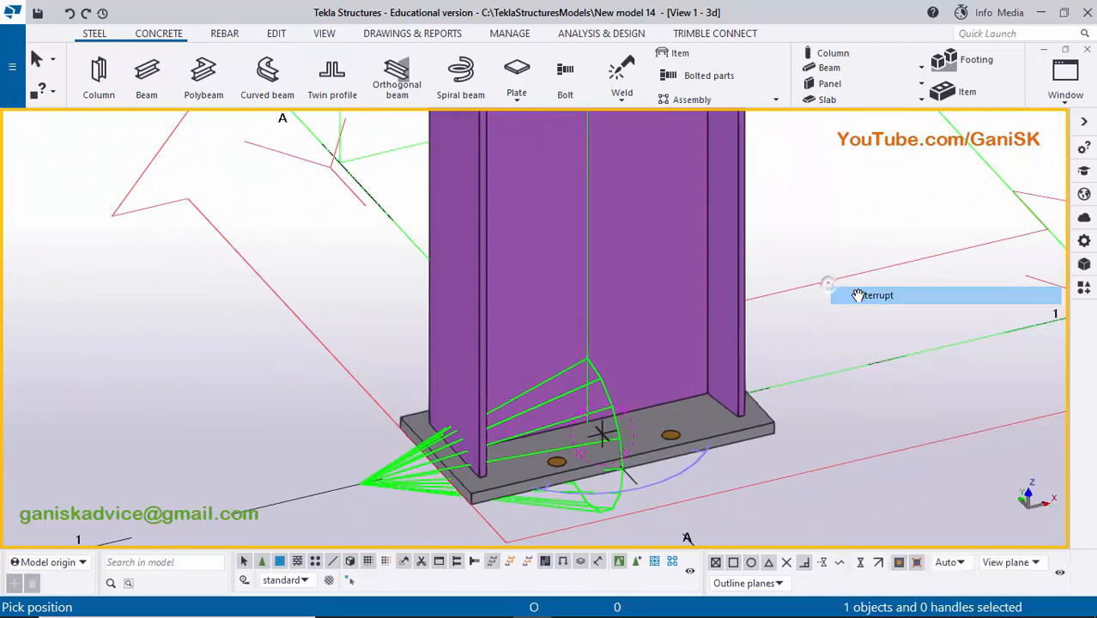
- Switch to the PDF drawing in Adobe Reader and examine the base plate and anchor rod dimensions
click(572, 602)
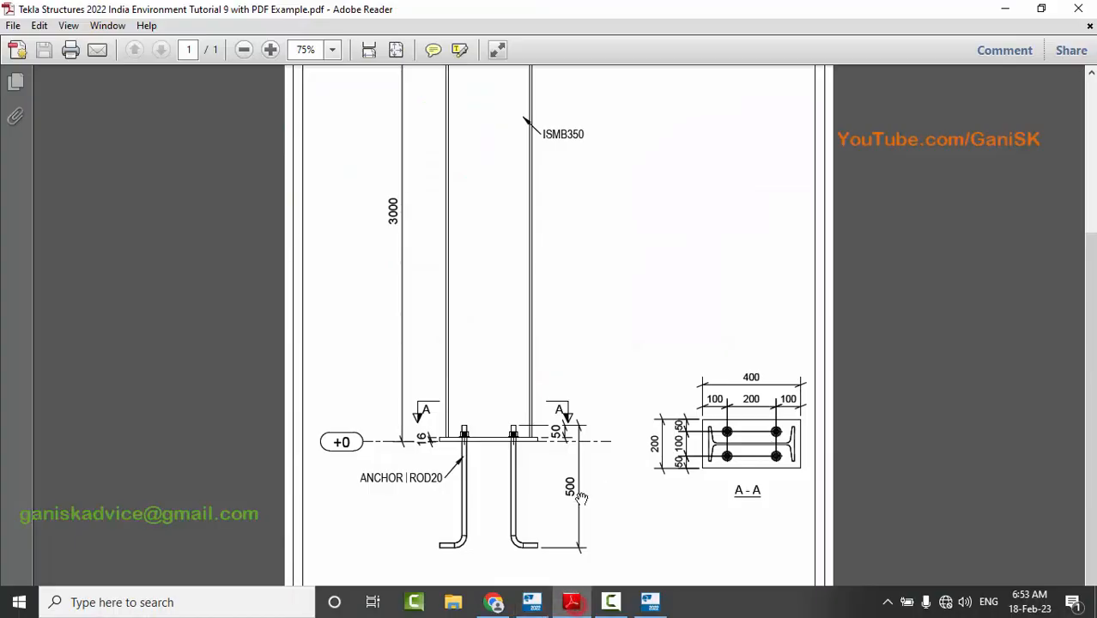
ctrl+scroll(755, 429, up, 2)
scroll(854, 443, down, 1)
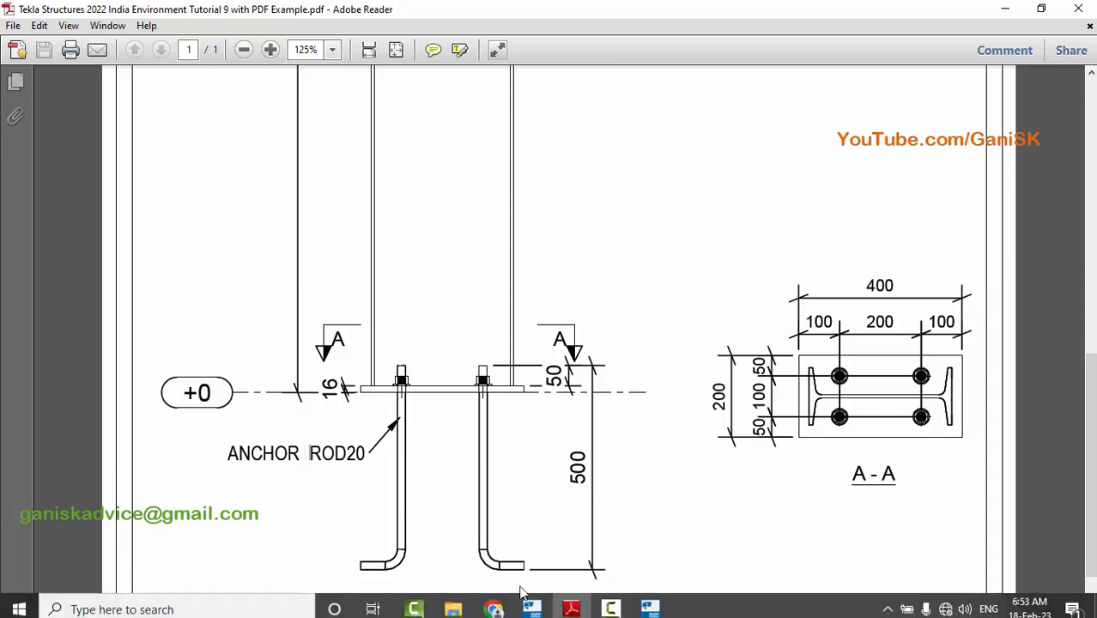
- Return to Tekla Structures and open the plate part settings of the base plate component
click(531, 602)
middle_drag(440, 363, 416, 269)
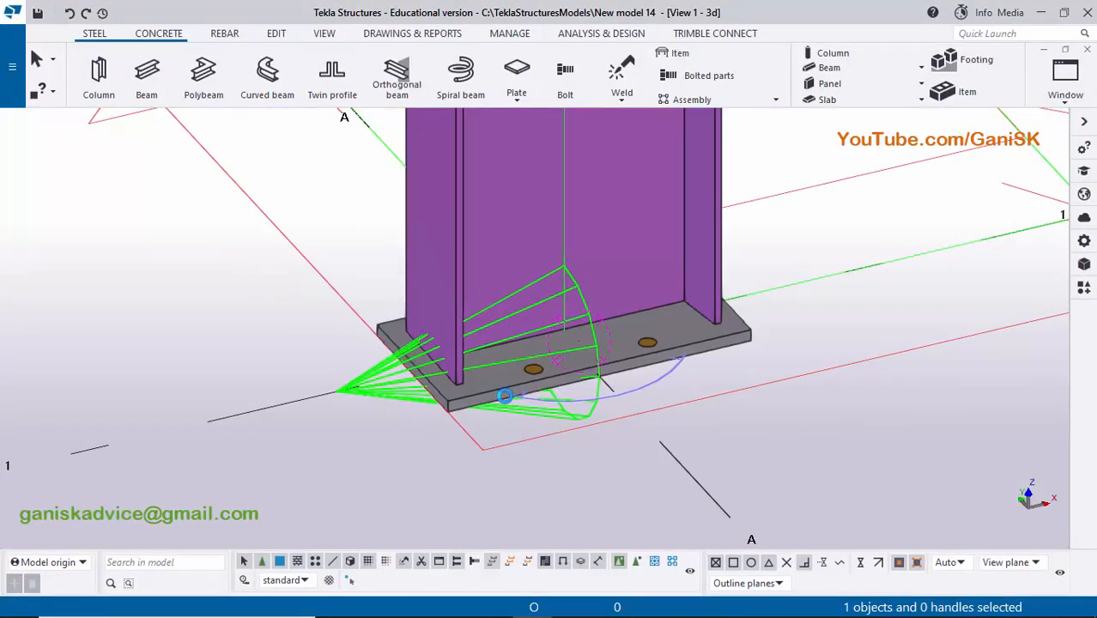
double_click(505, 396)
click(158, 57)
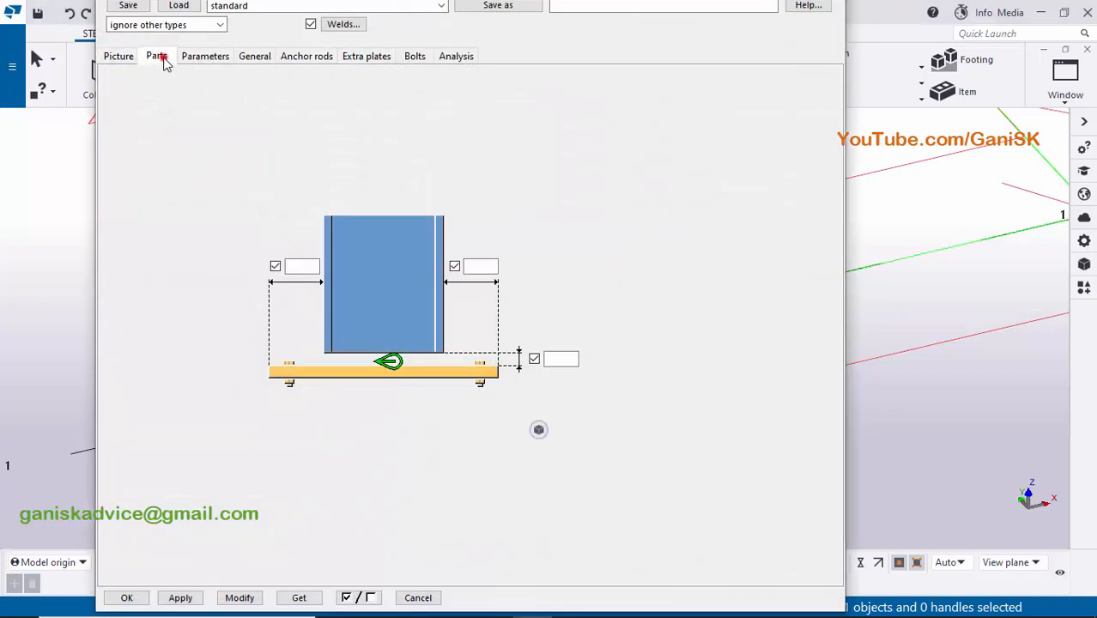
click(221, 95)
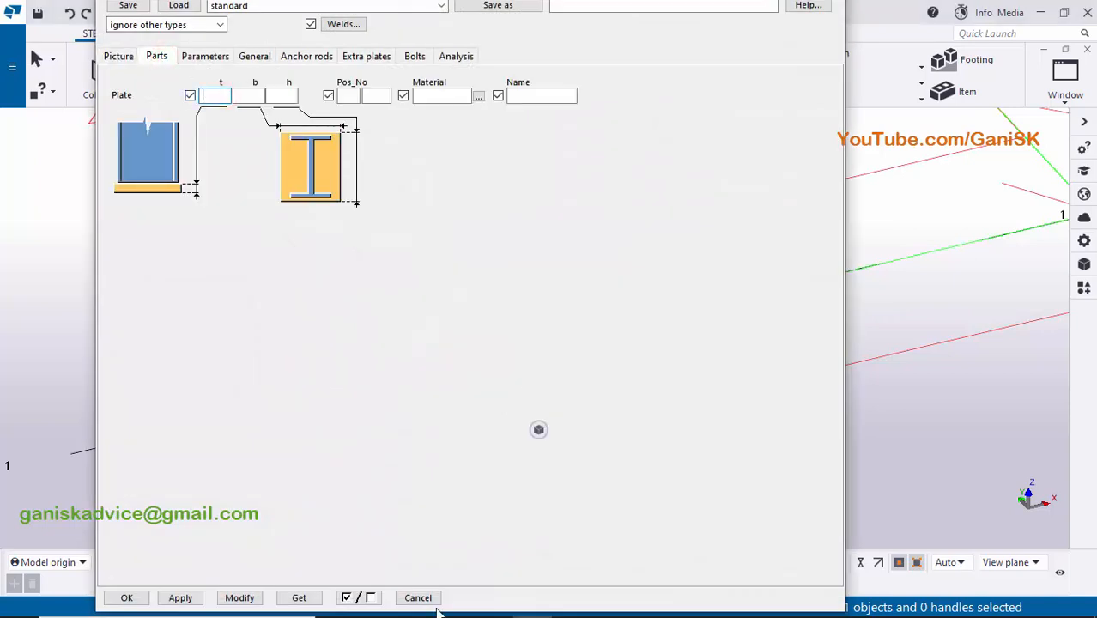
- Check the base plate thickness in the PDF drawing and set the component's plate thickness to 16 mm
click(570, 612)
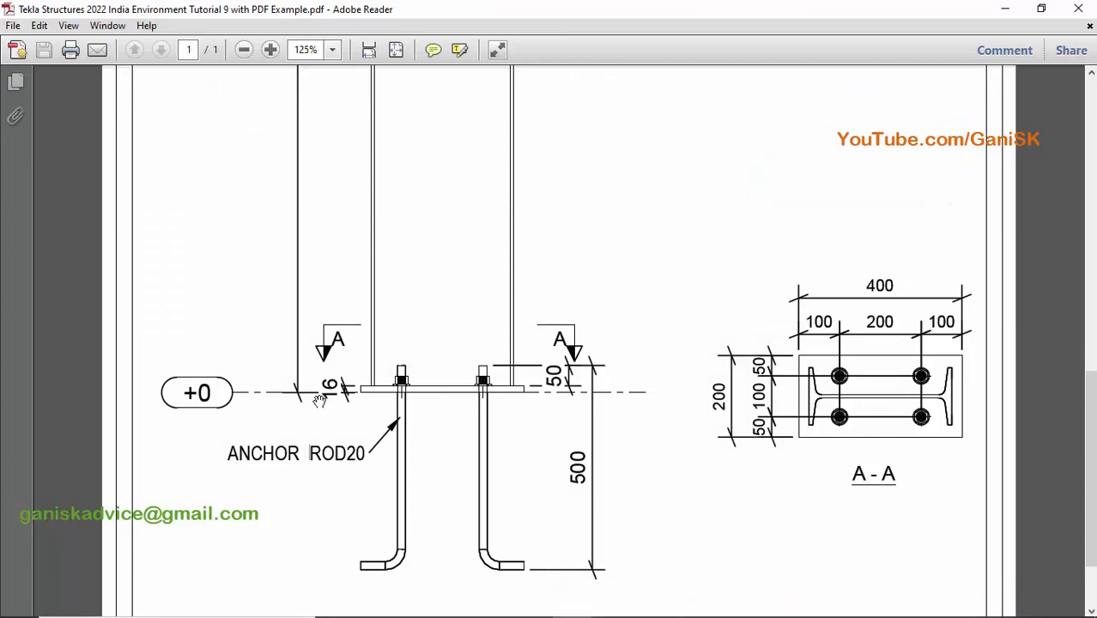
ctrl+scroll(321, 412, up, 1)
key(alt+Tab)
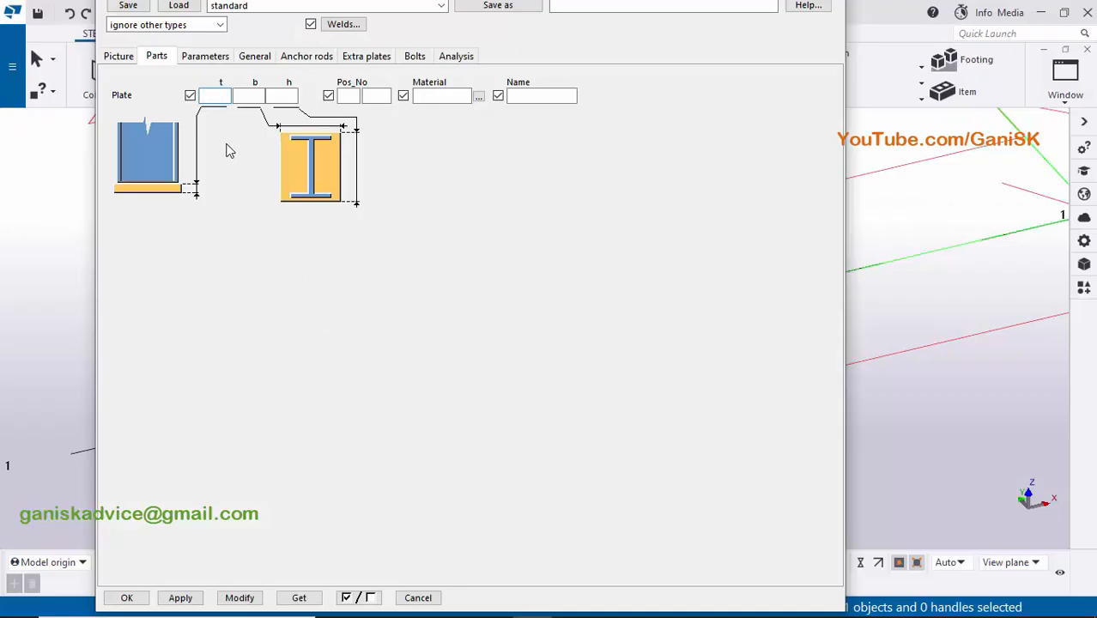
click(211, 97)
- Set the plate's position number to bp 1 and its name to Baseplate, and apply the changes to the component
click(352, 97)
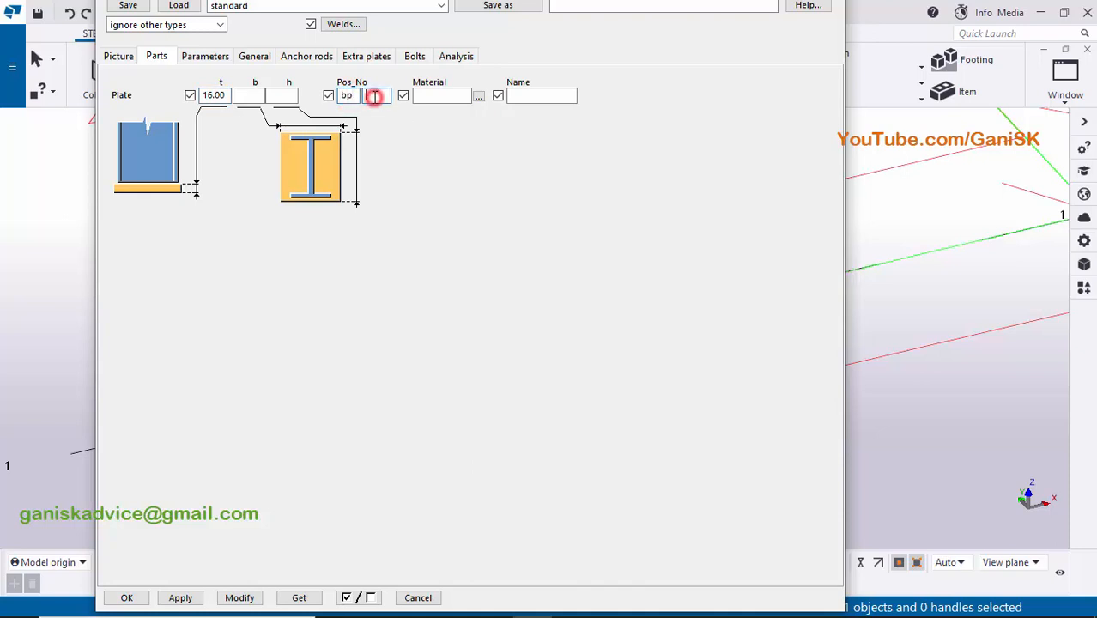
click(374, 96)
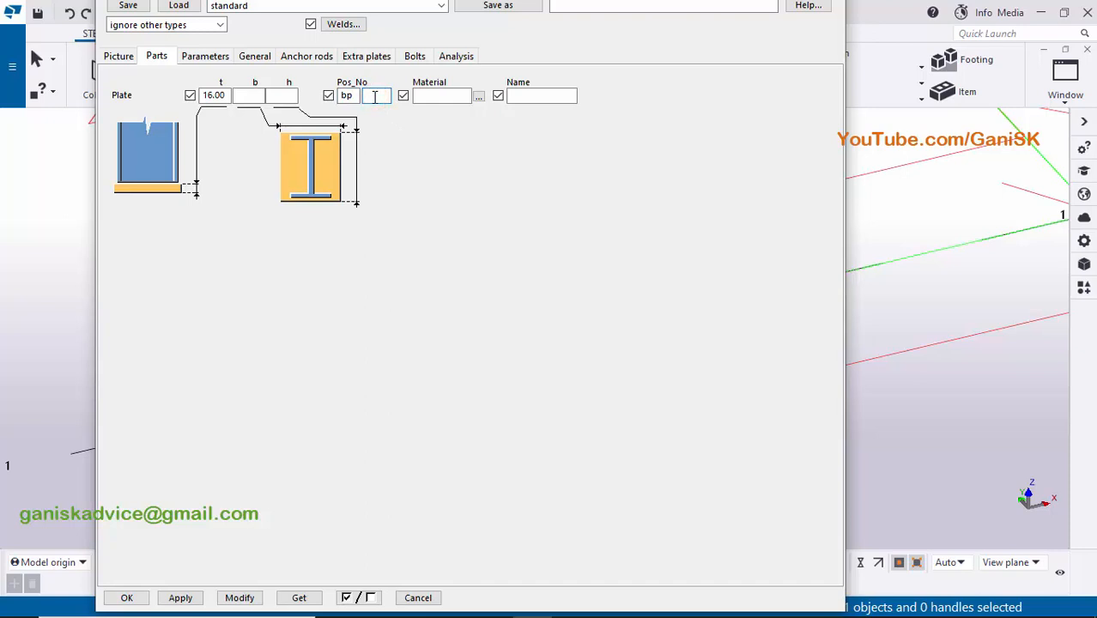
click(534, 97)
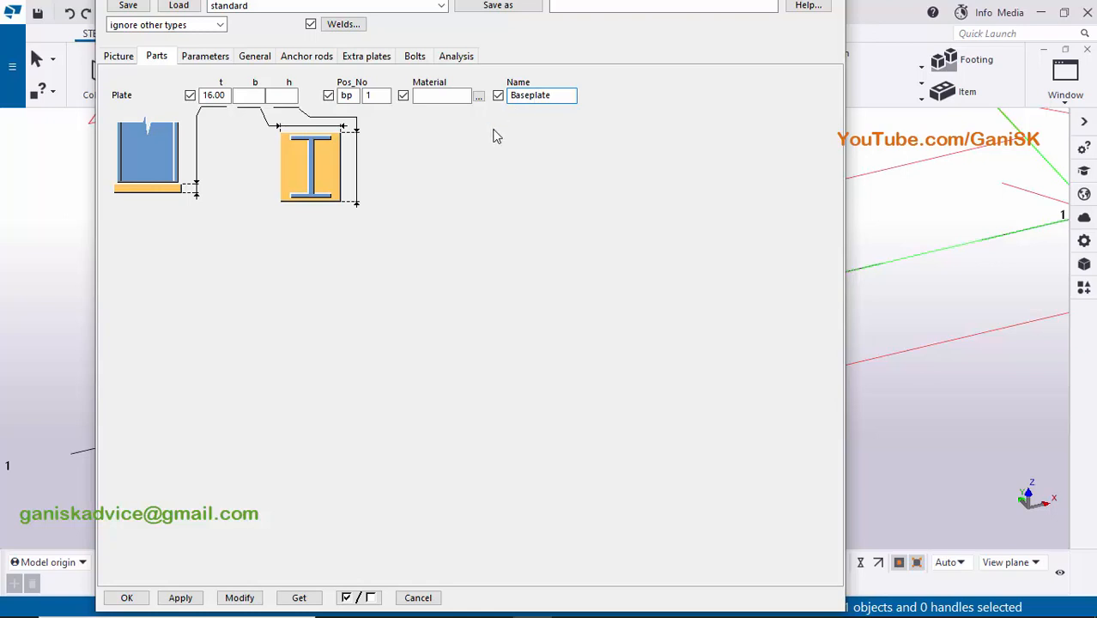
scroll(959, 271, down, 5)
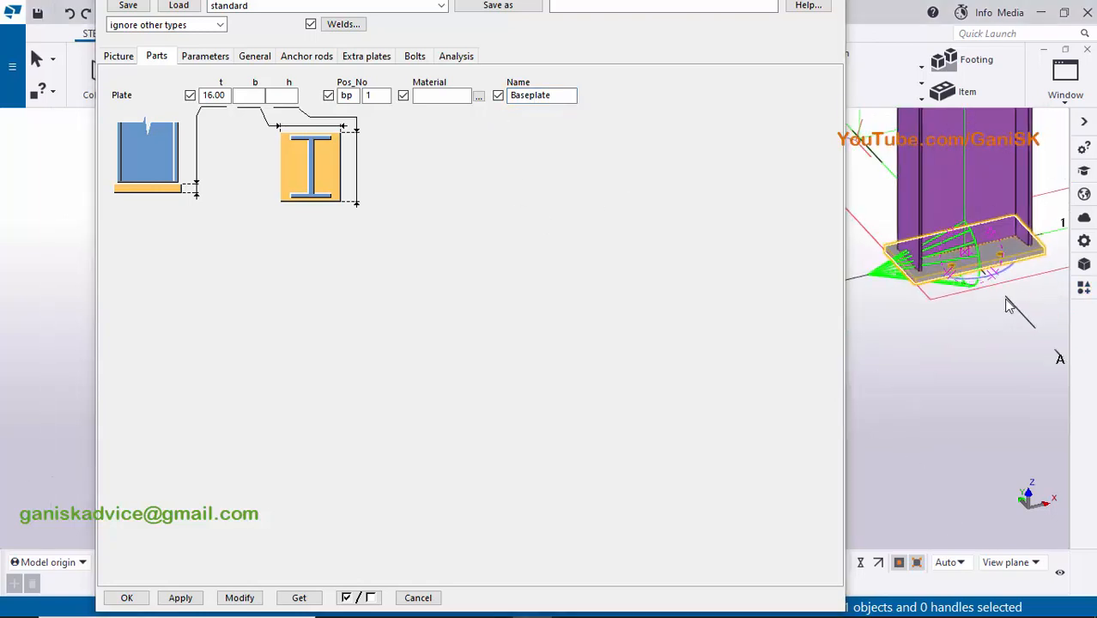
scroll(1015, 277, up, 5)
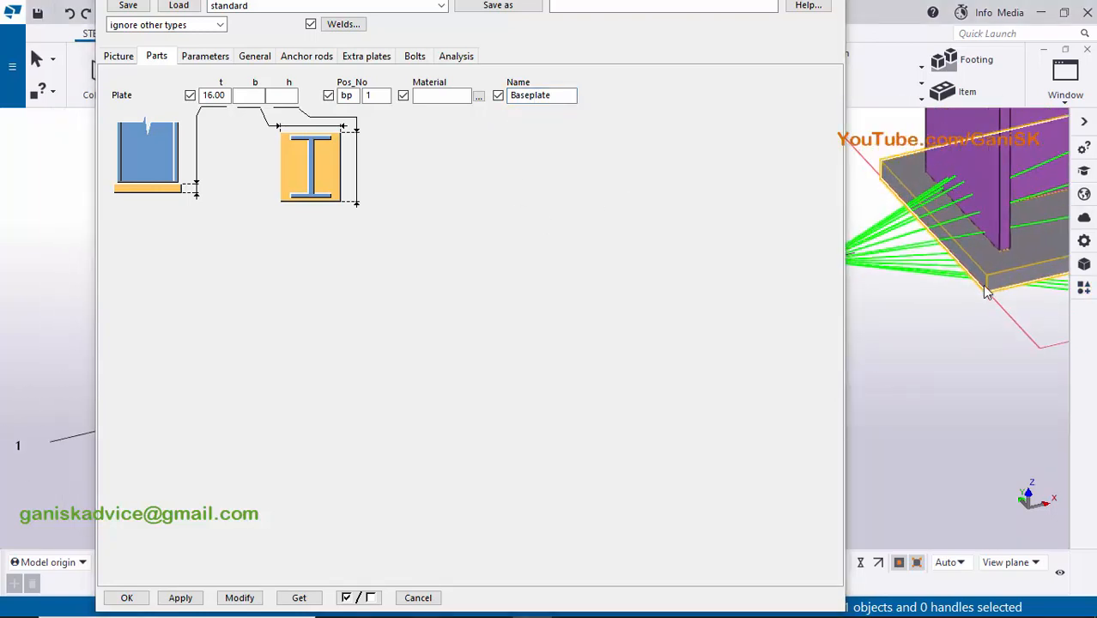
click(243, 595)
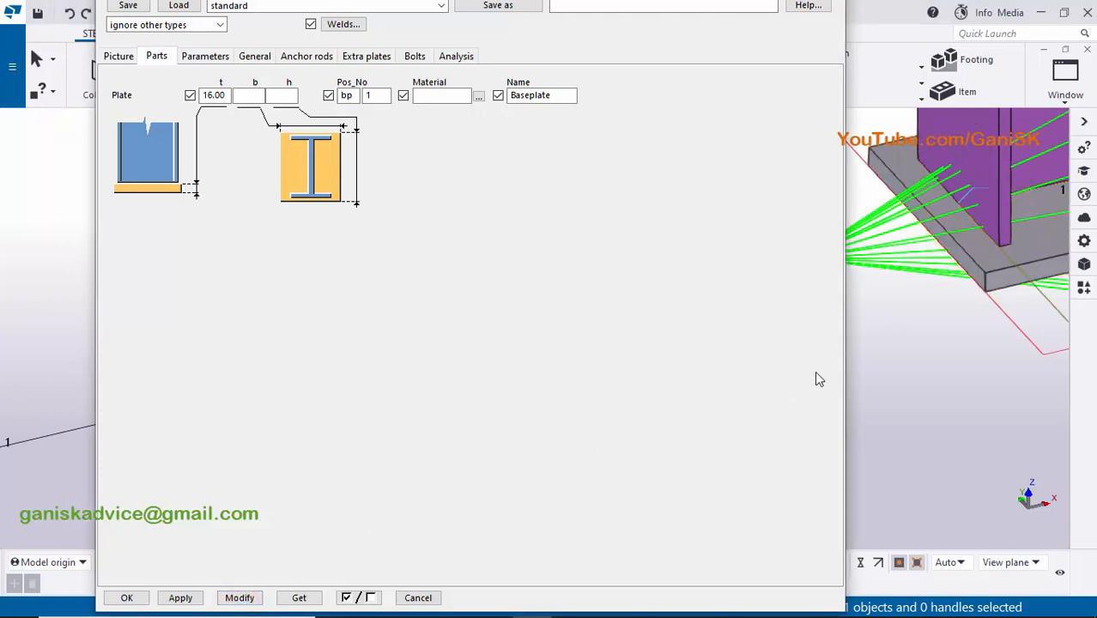
- Check the anchor rod size in the PDF drawing and set the rod profile to the circular ROD section with a 20 mm diameter
click(292, 57)
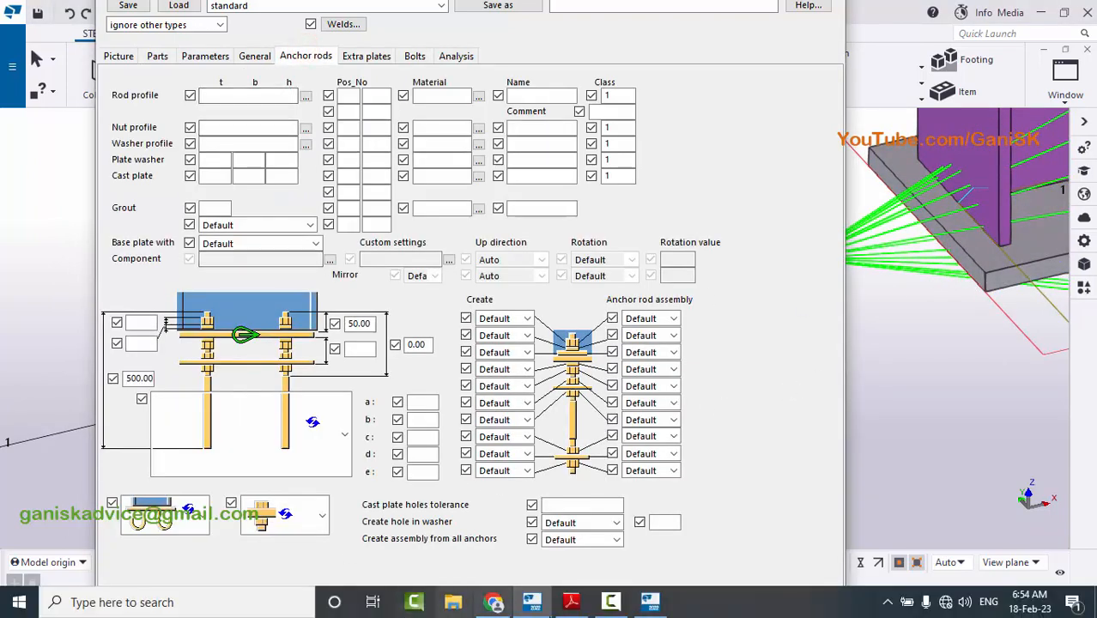
click(571, 602)
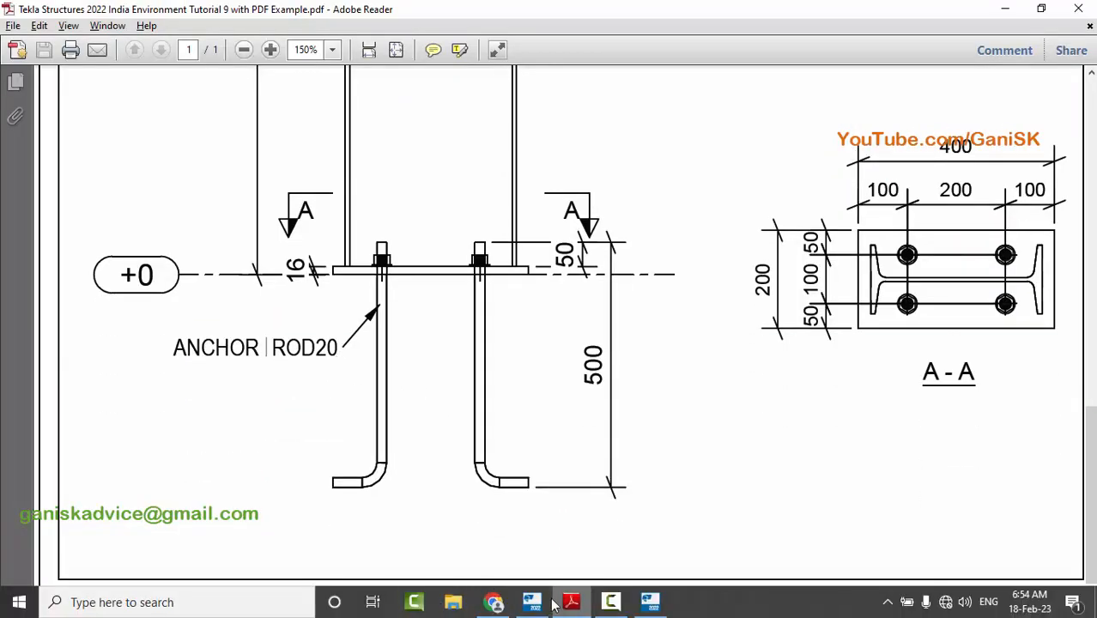
click(532, 602)
click(306, 96)
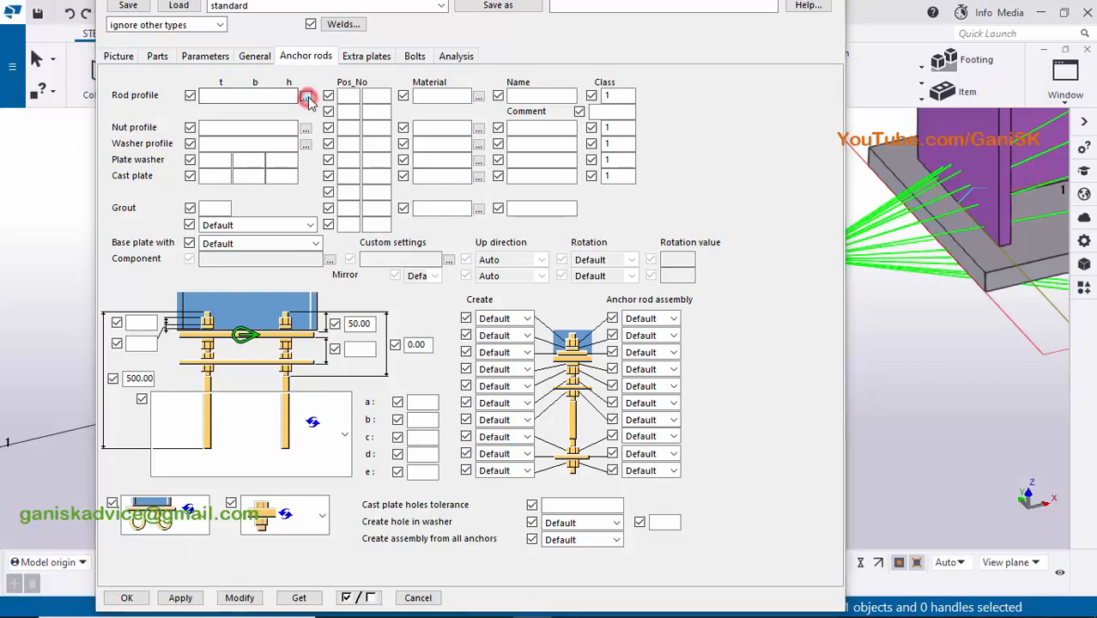
click(25, 156)
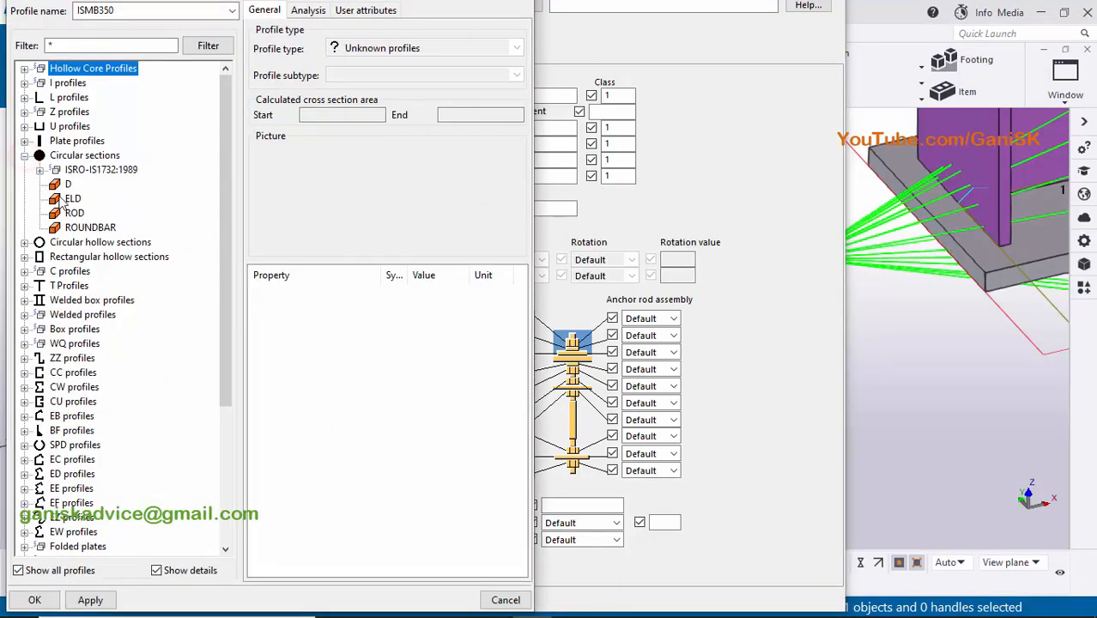
click(75, 213)
double_click(423, 293)
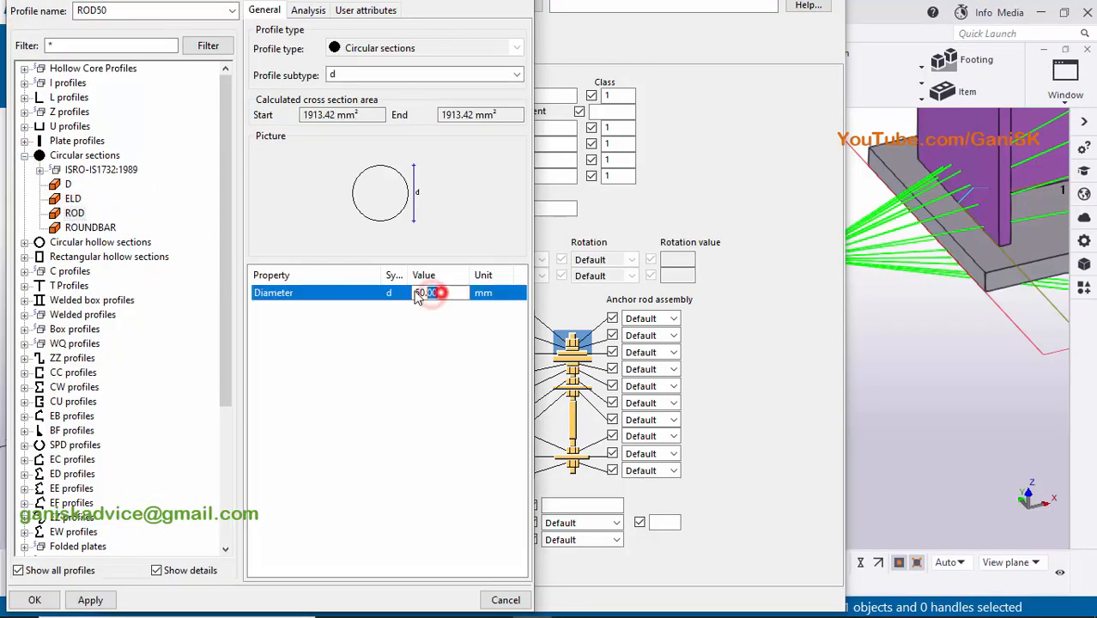
text(20)
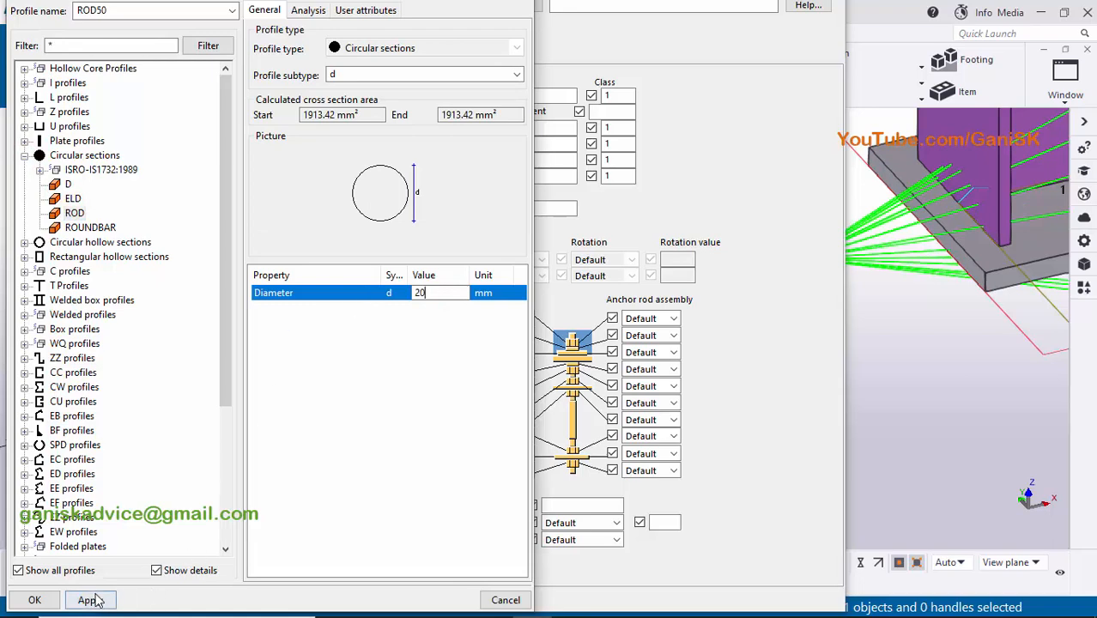
click(90, 600)
click(35, 600)
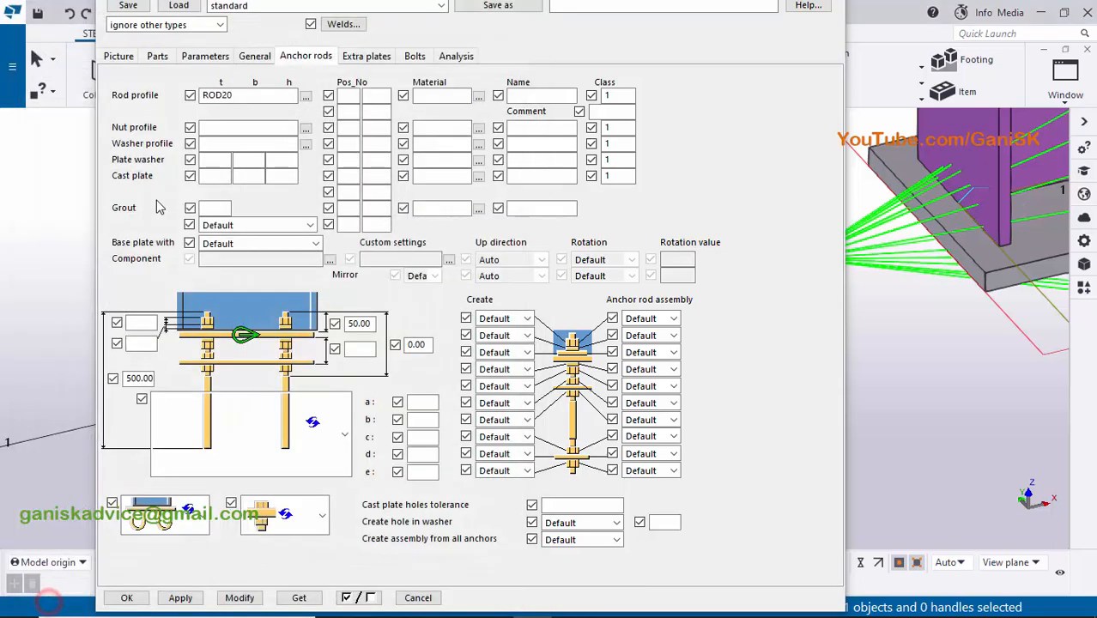
- Filter the profile catalog for nut and set the anchor rod nut profile to NUTM20-HSFG
click(304, 128)
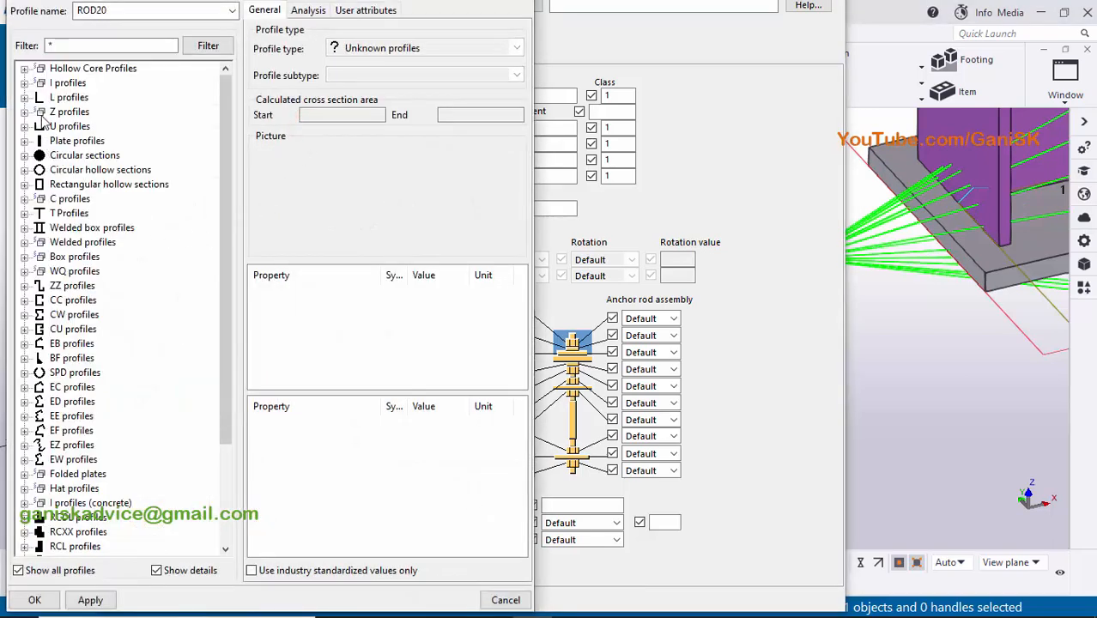
click(53, 48)
click(50, 42)
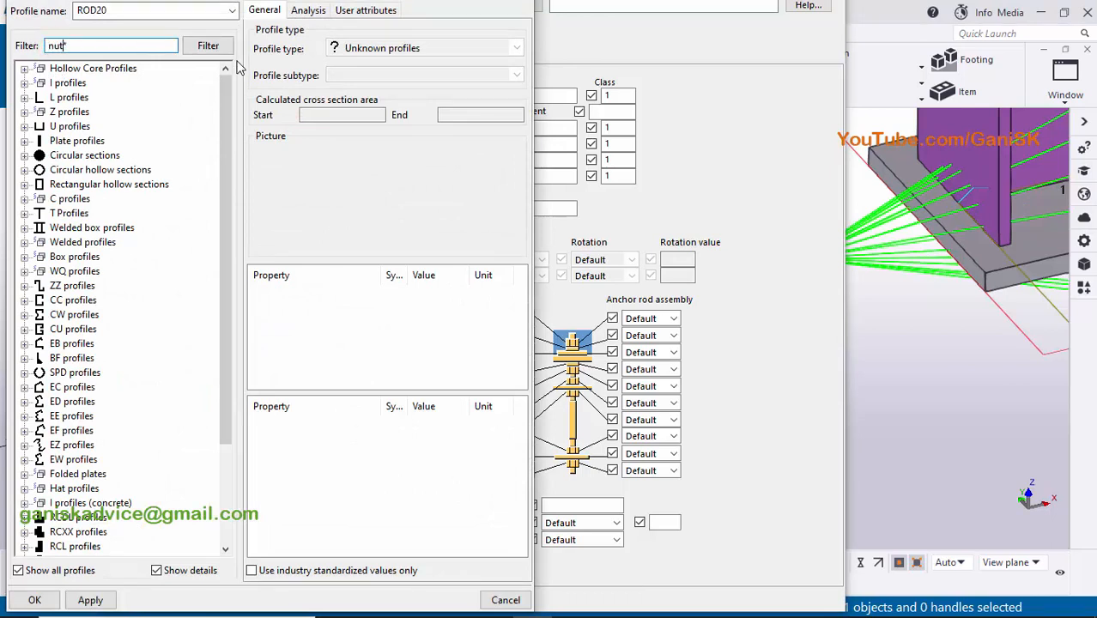
text(nut)
key(Return)
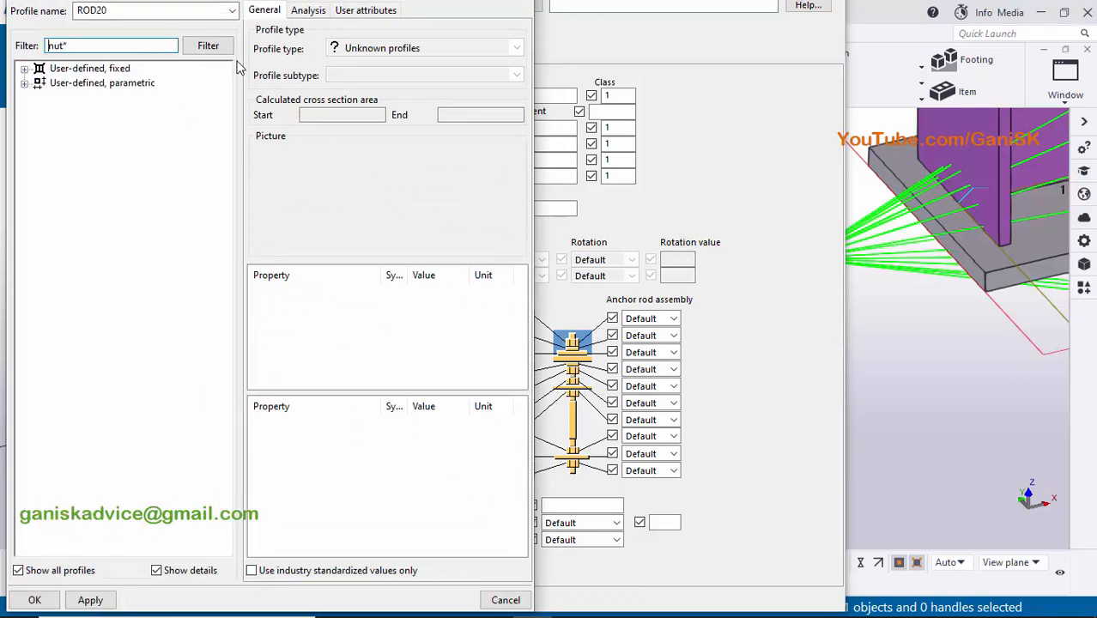
click(25, 68)
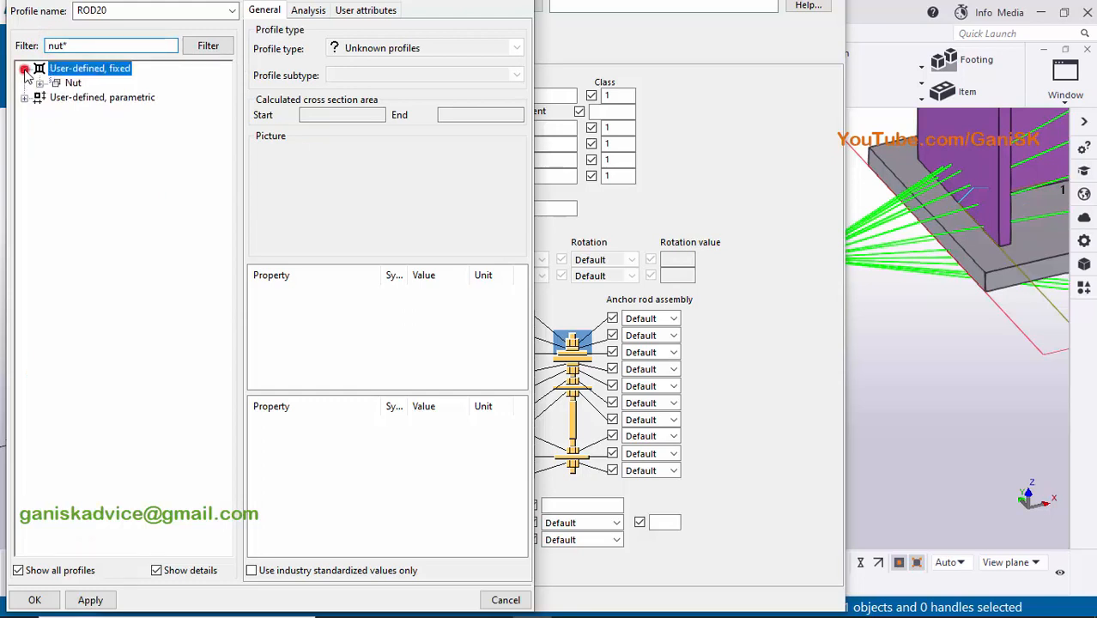
click(39, 82)
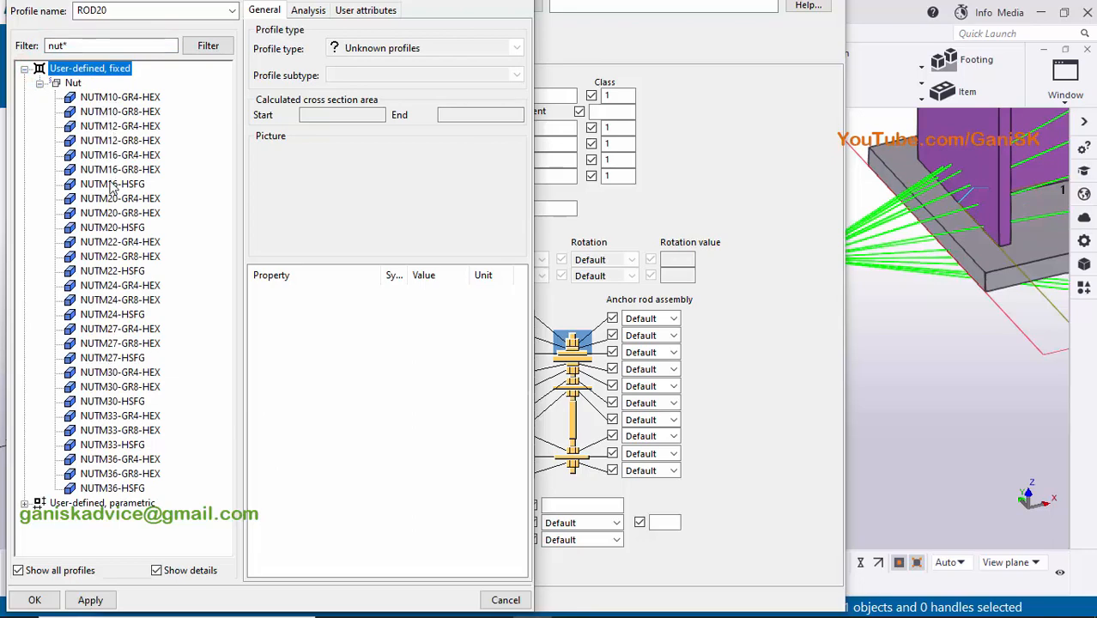
click(105, 228)
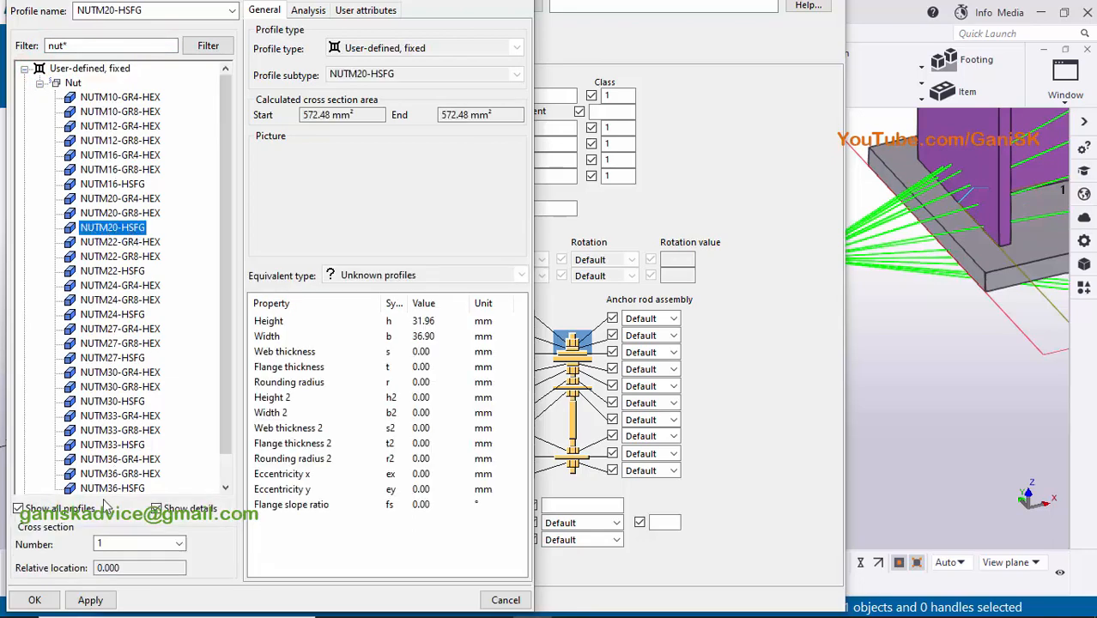
click(90, 600)
click(34, 600)
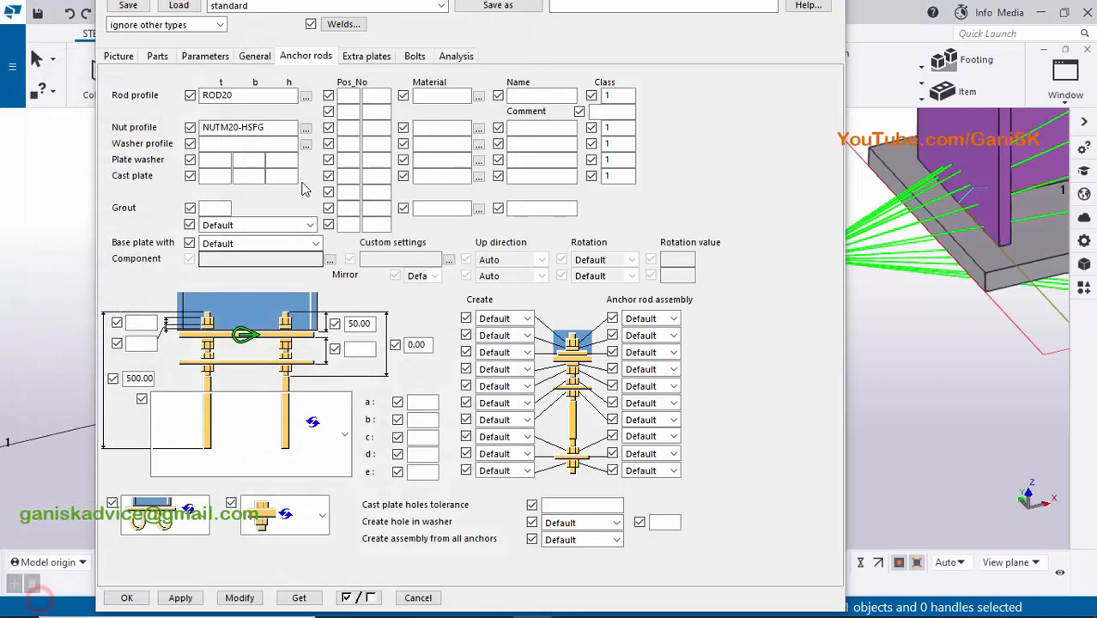
- Look at the bolt holes in the base plate and set the base plate to be created with anchor rods
middle_drag(987, 369, 895, 340)
middle_drag(1026, 334, 967, 300)
scroll(967, 300, up, 3)
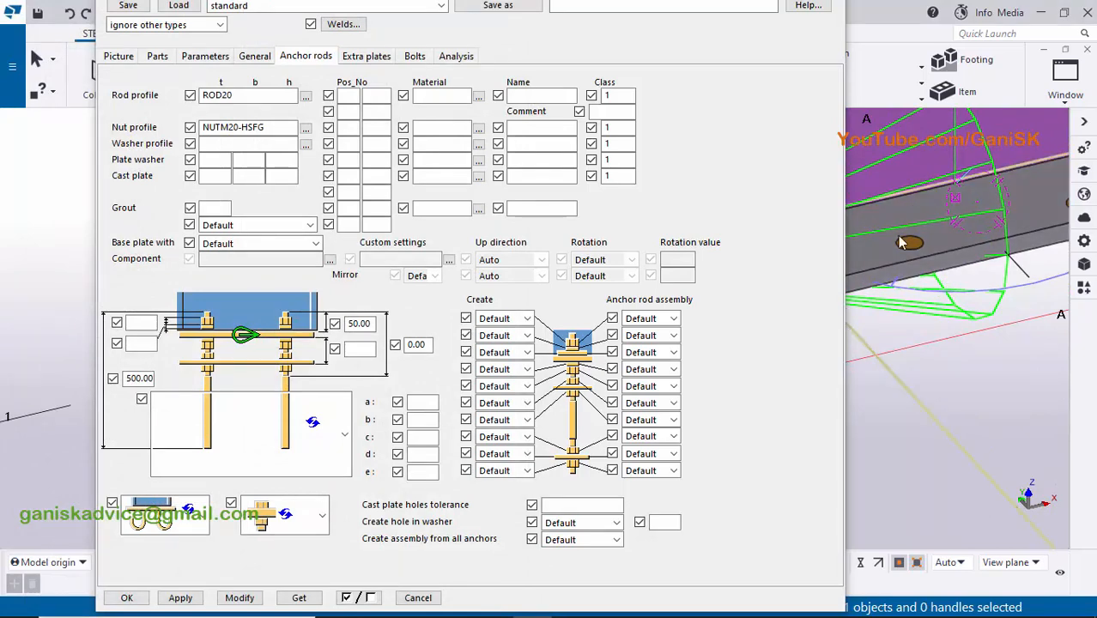
scroll(919, 266, down, 1)
click(249, 244)
click(241, 282)
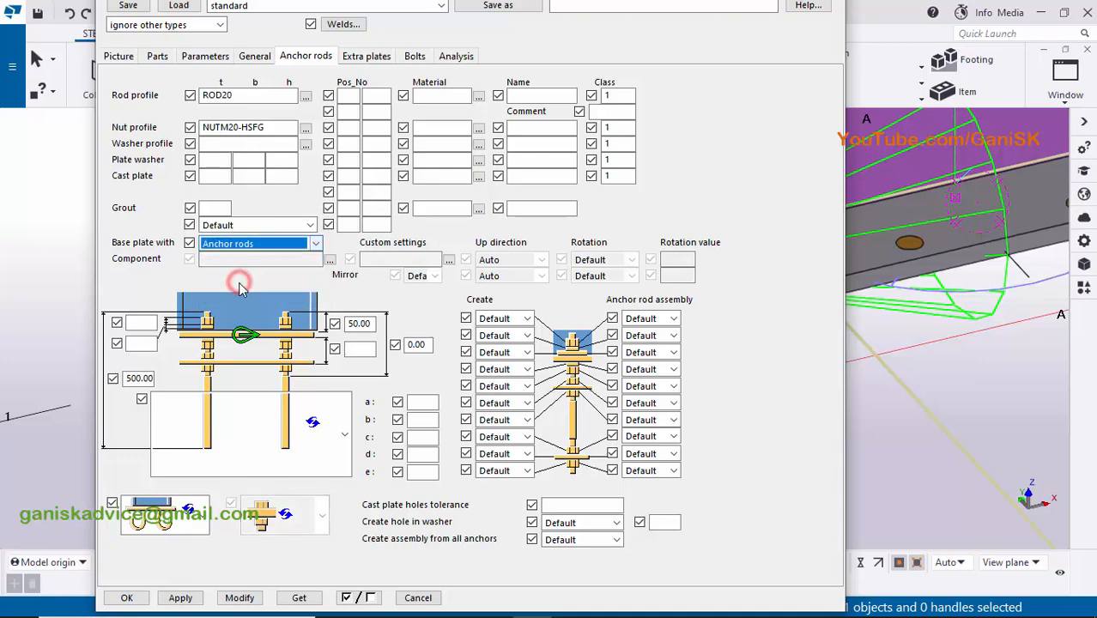
- Apply the anchor rod settings to the base plate component and look at the rods in the model
click(245, 595)
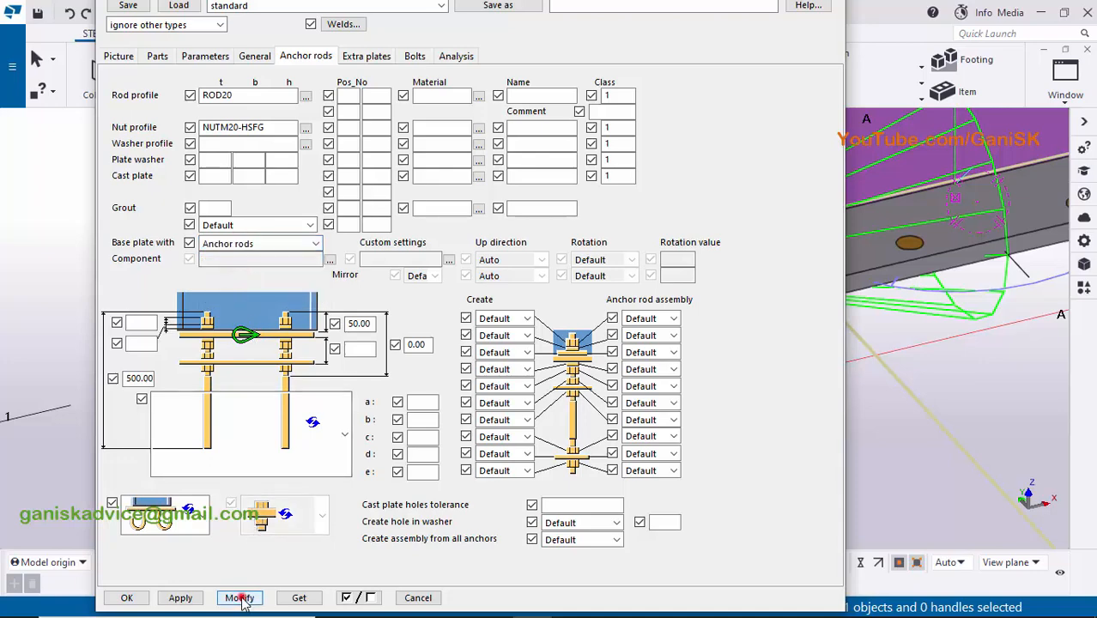
scroll(929, 350, down, 5)
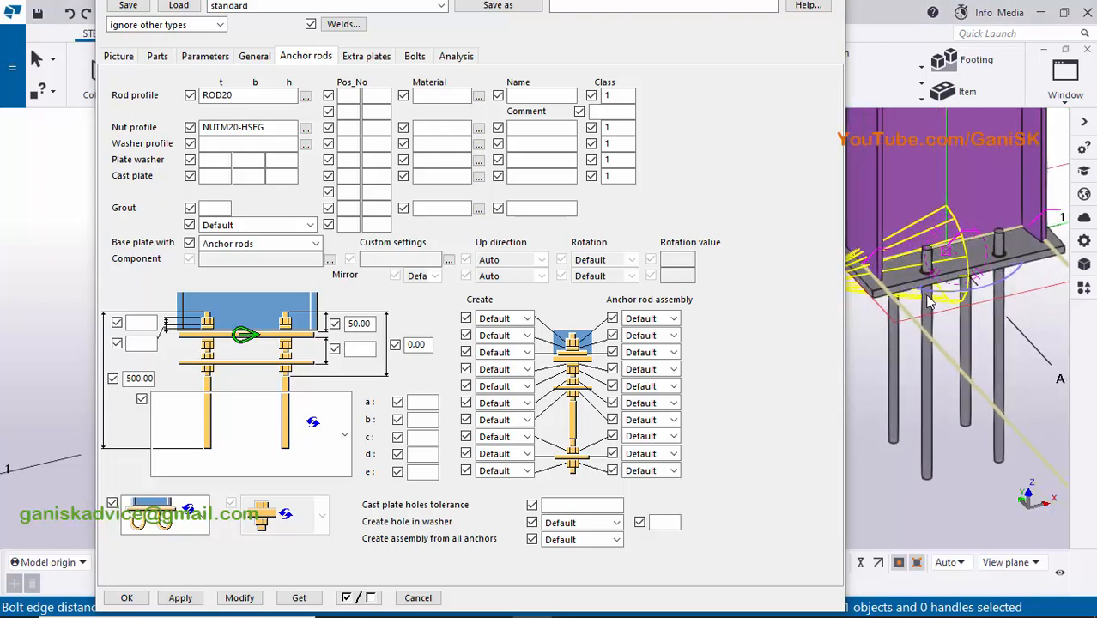
scroll(924, 252, up, 4)
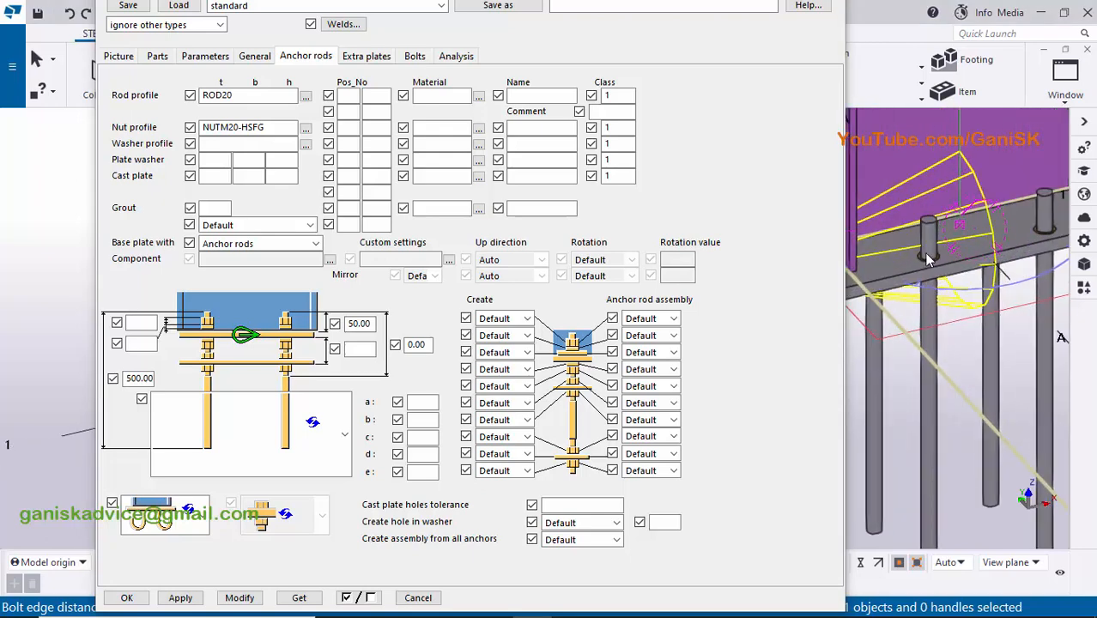
- Set the creation option of the upper two anchor rod nuts to Yes and apply it to the component
click(526, 319)
click(523, 342)
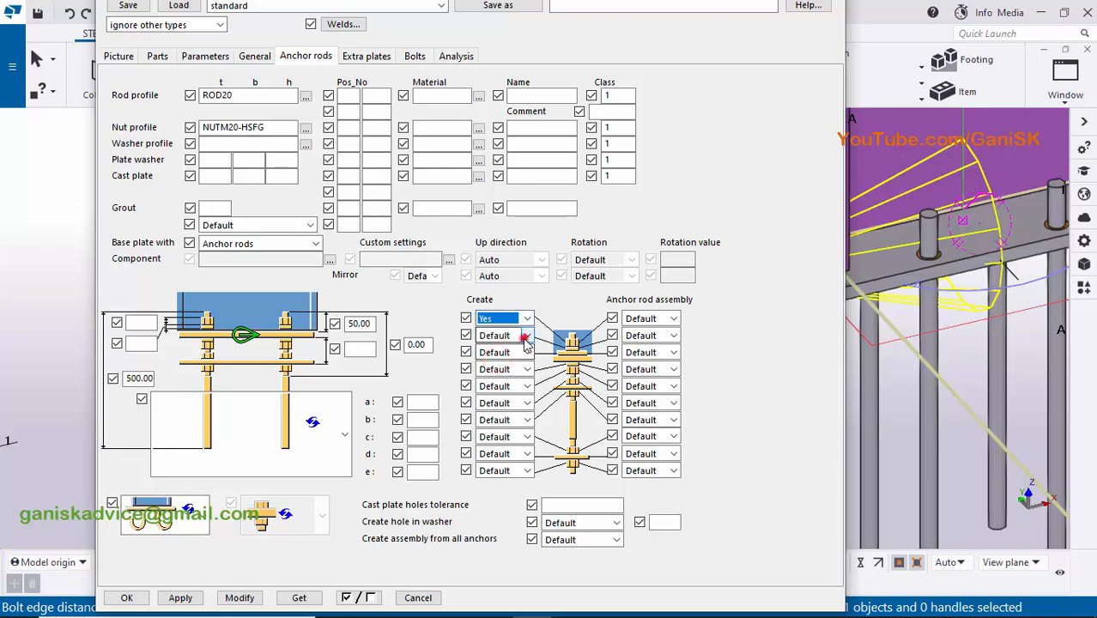
click(527, 336)
click(504, 360)
click(238, 599)
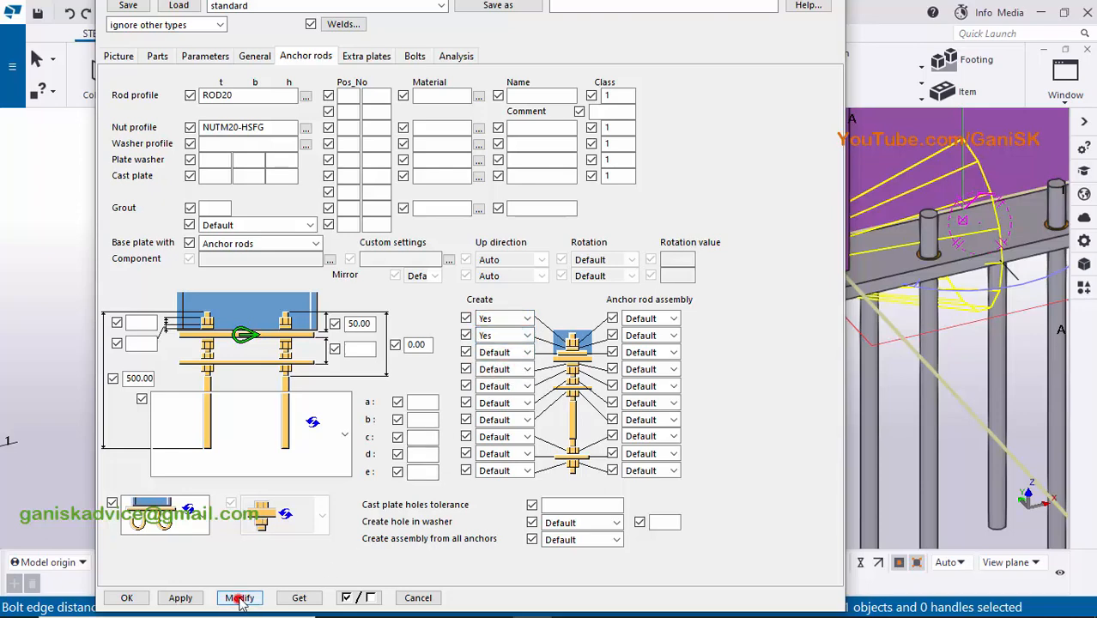
scroll(941, 321, down, 5)
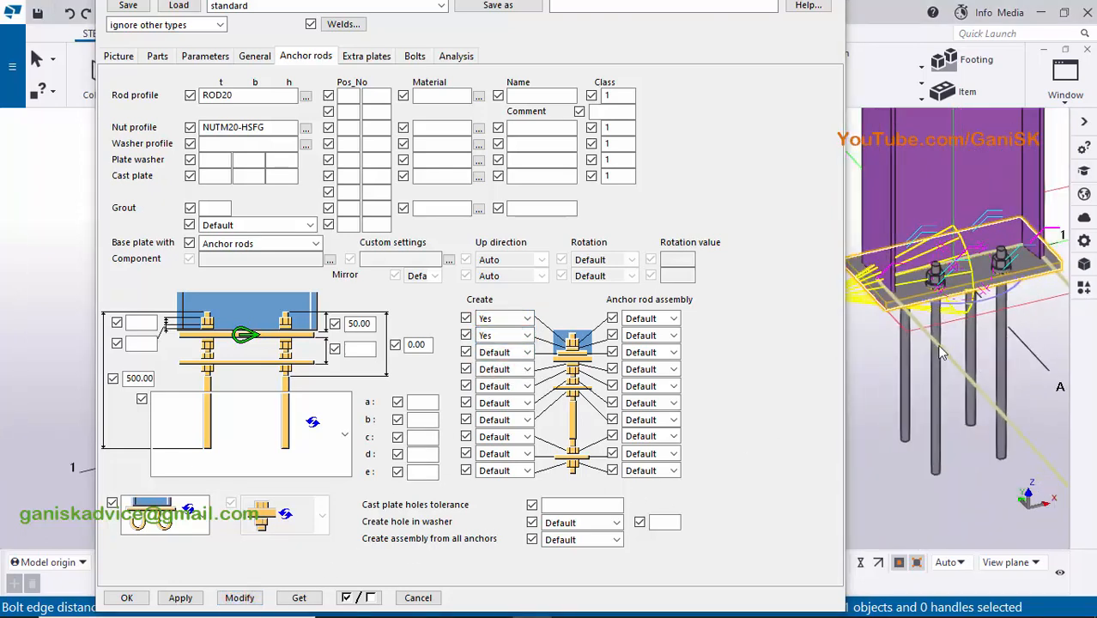
middle_drag(941, 352, 943, 271)
scroll(943, 272, up, 1)
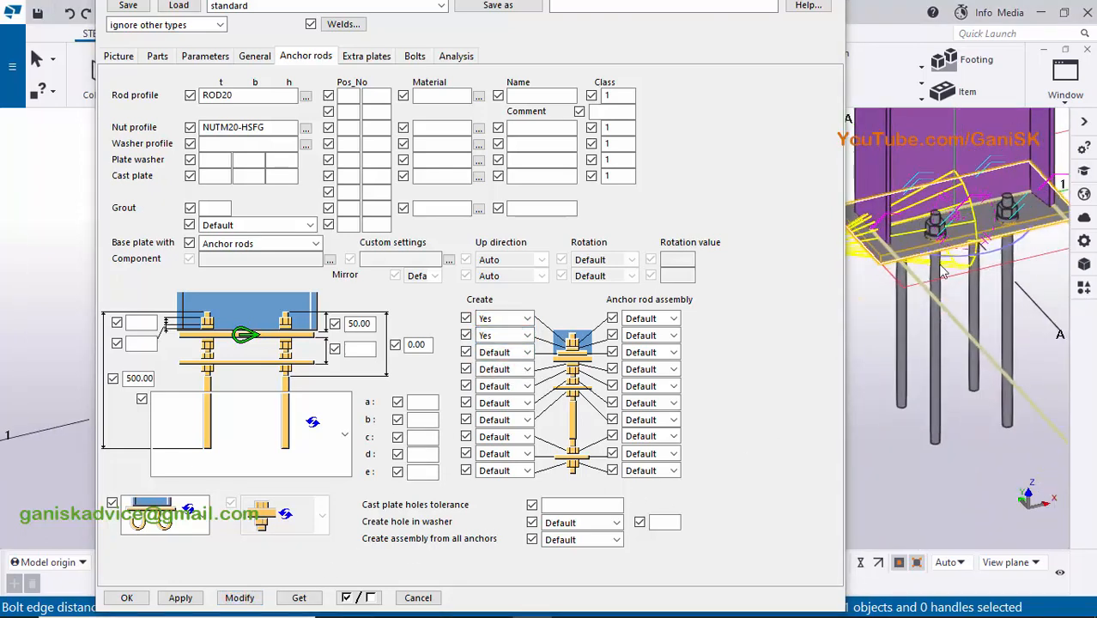
- Change the anchor rod shape to the L-type with ends bent outward and apply it to the component
click(242, 434)
click(240, 320)
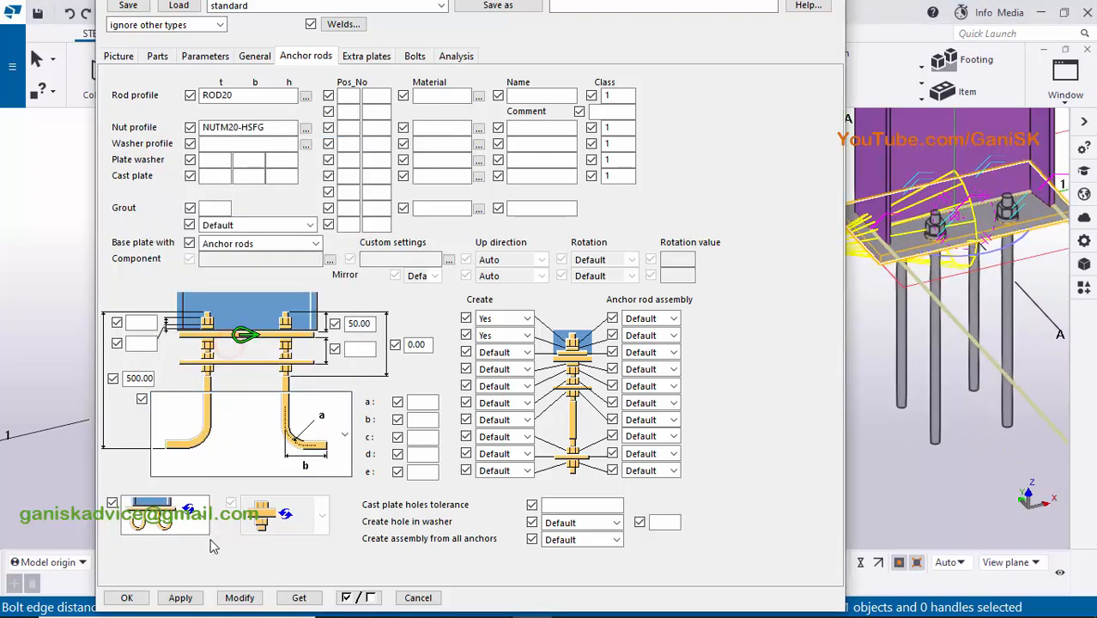
click(237, 597)
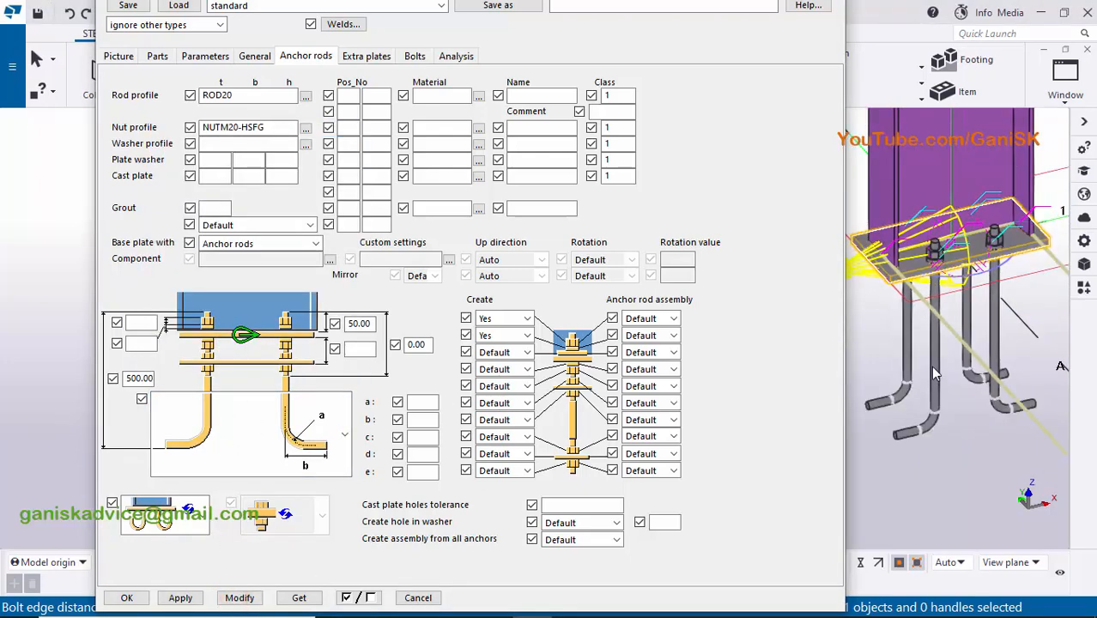
- Set the base plate's bolt size to 20 and the hole tolerance to 3 mm, and apply the changes
click(415, 56)
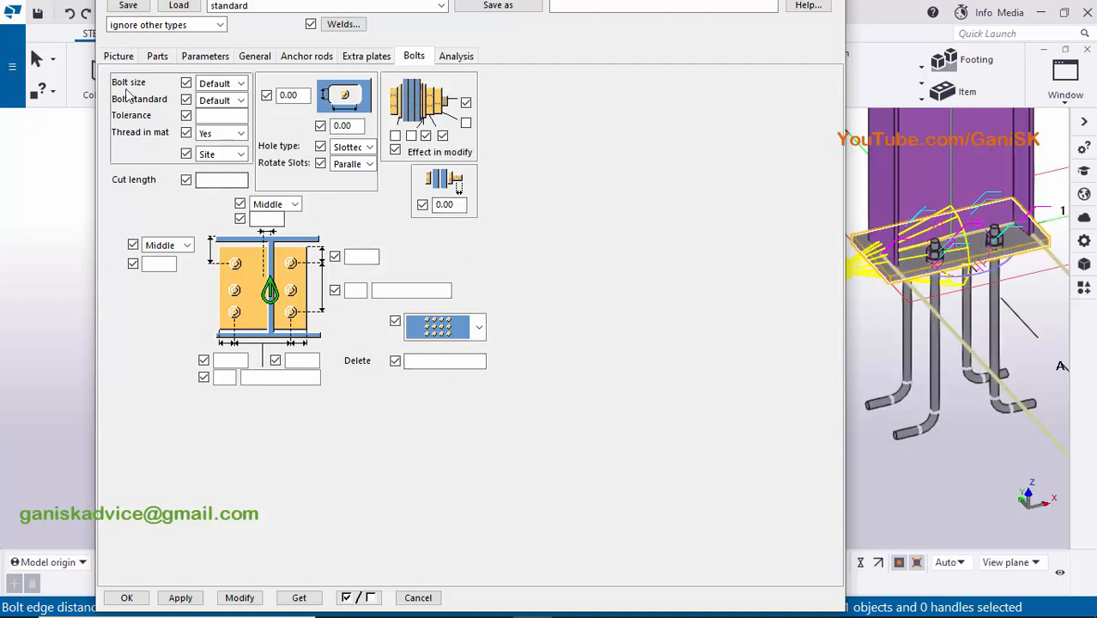
click(221, 85)
click(209, 140)
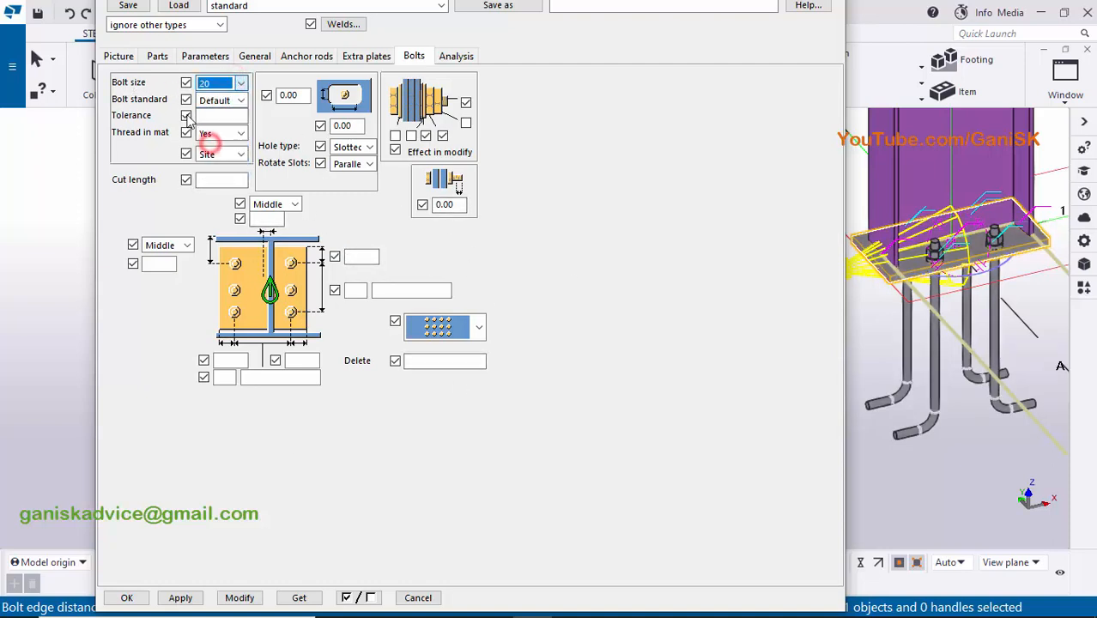
click(211, 115)
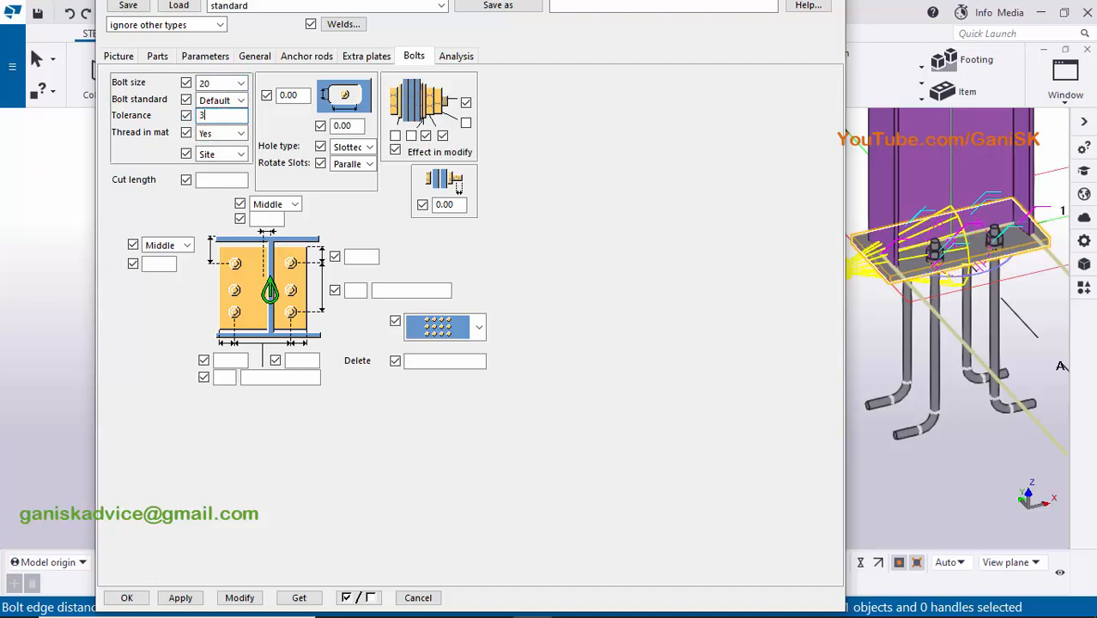
click(262, 545)
click(244, 597)
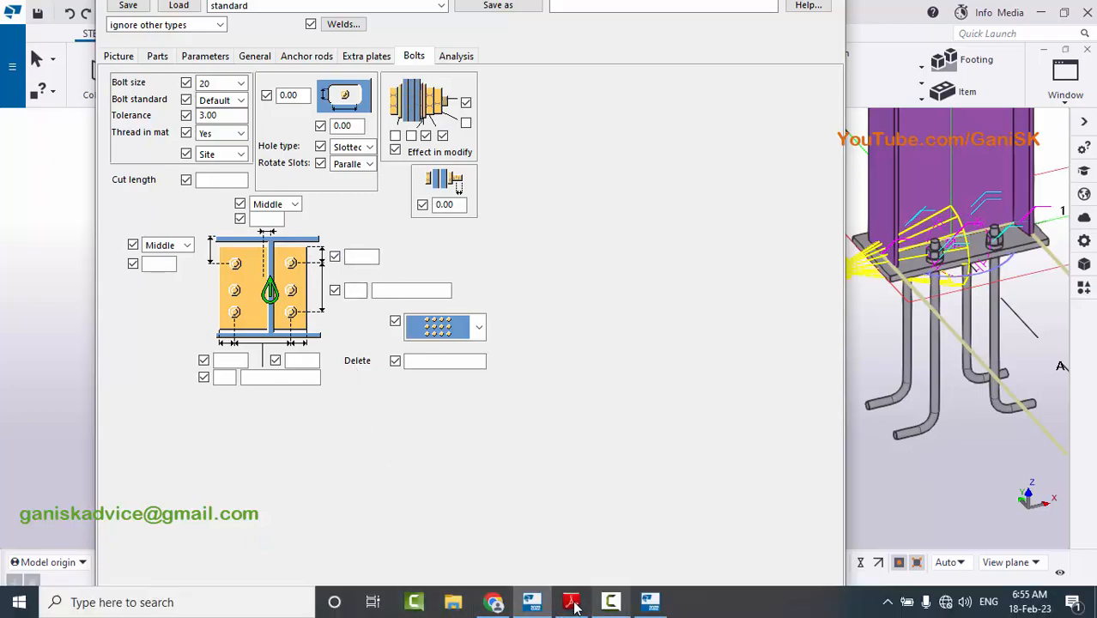
- Check the hole layout in the PDF drawing and set the bolt edge distance along the plate's length to 100 mm
click(571, 611)
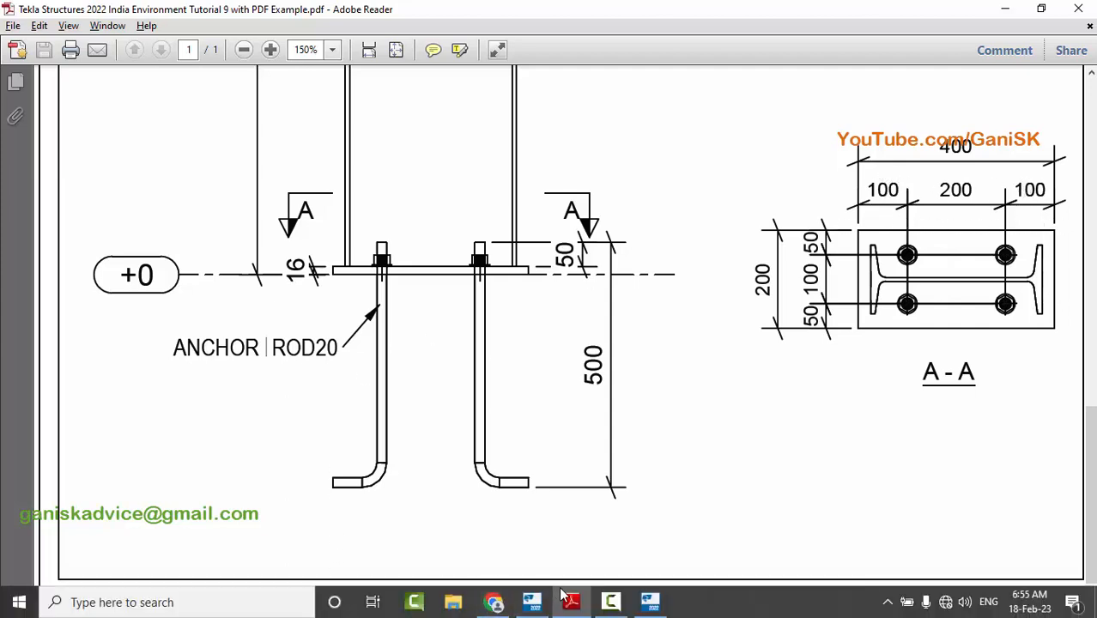
click(532, 602)
click(358, 257)
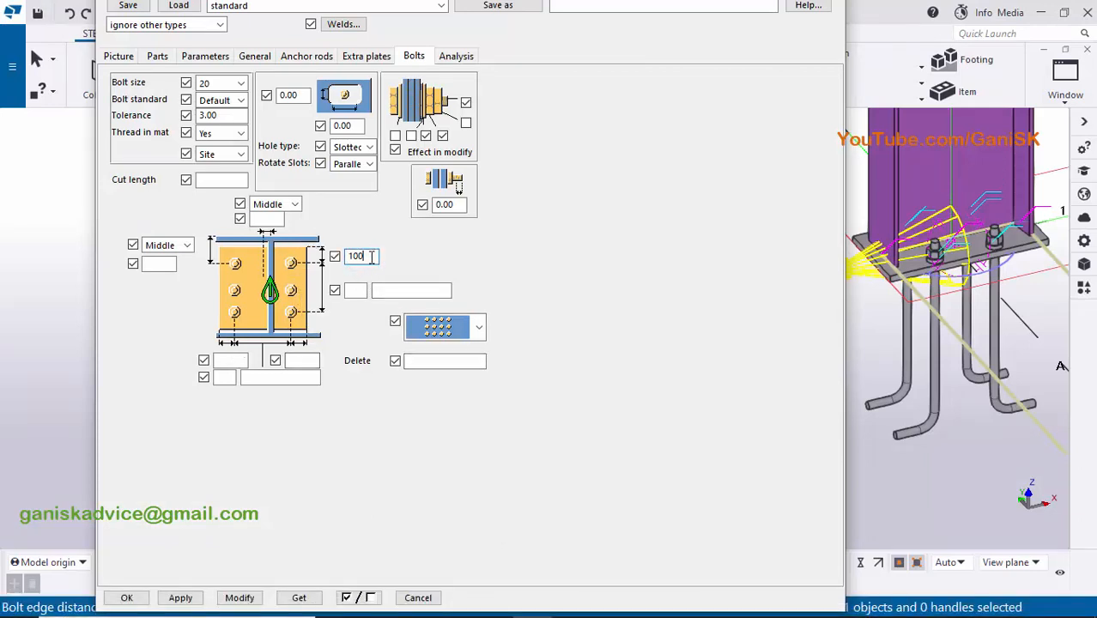
click(240, 598)
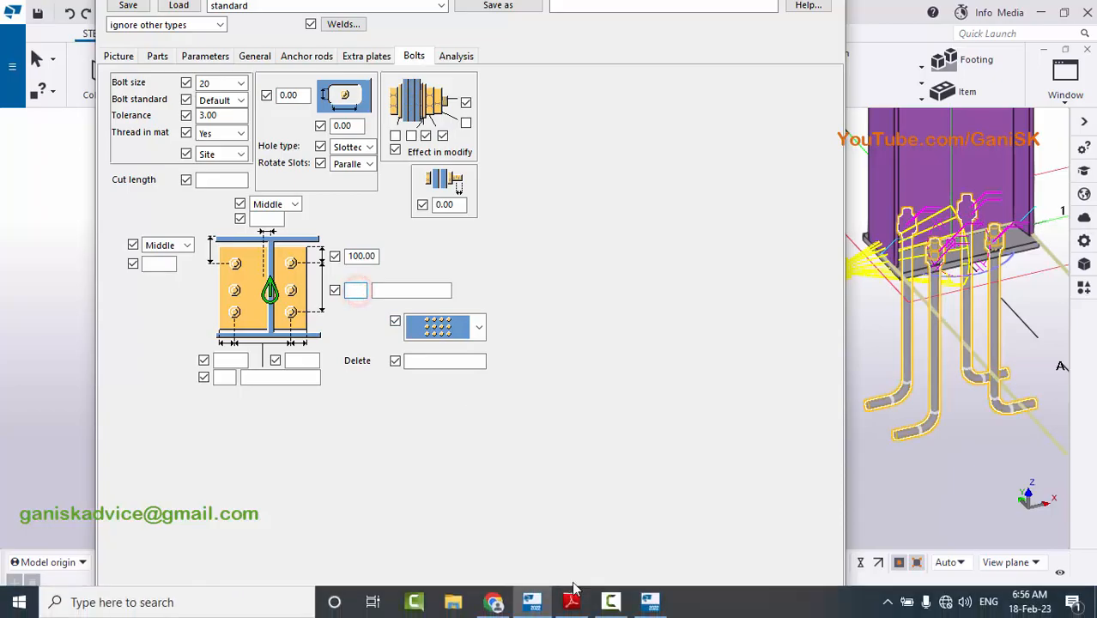
- Check section A-A in the PDF drawing and set 2 bolts with 200 mm spacing along the plate's length
click(577, 598)
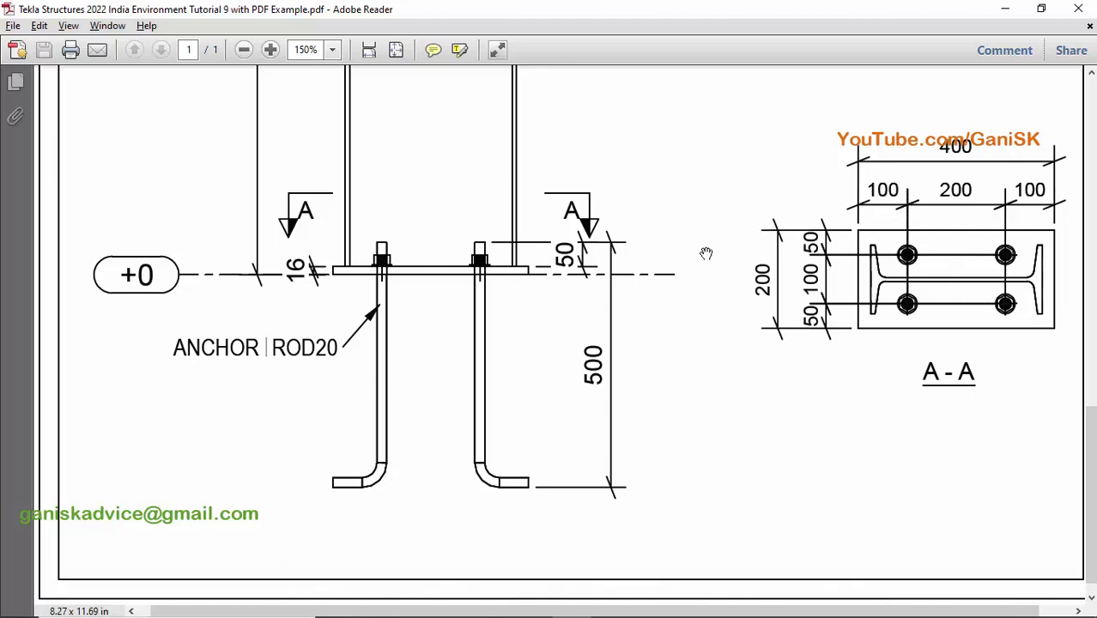
key(alt+Tab)
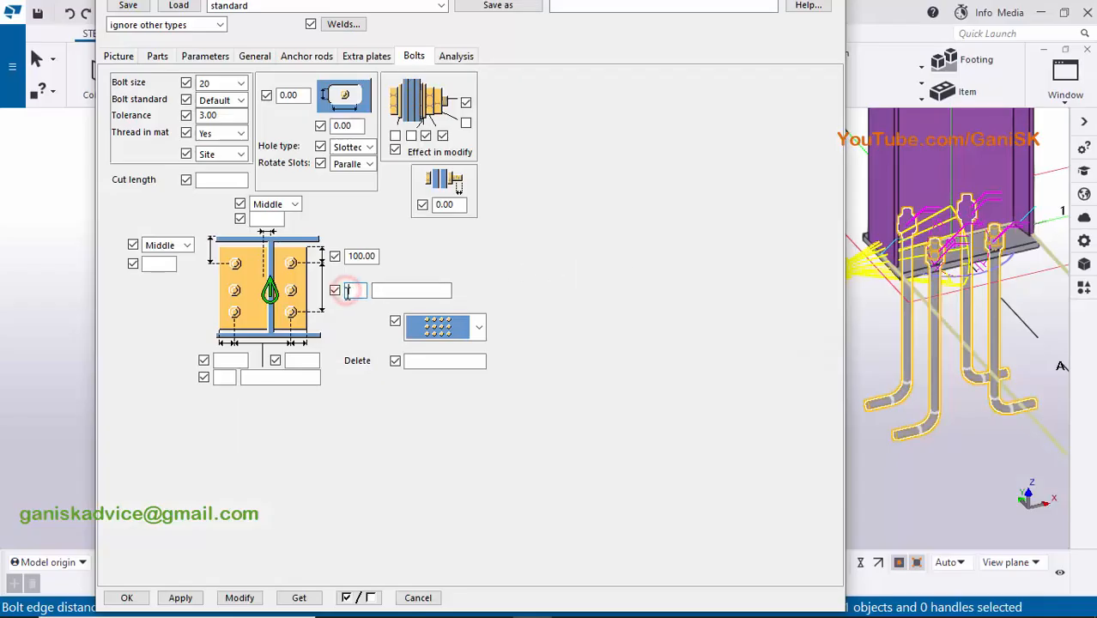
text(2)
click(412, 290)
key(alt+Tab)
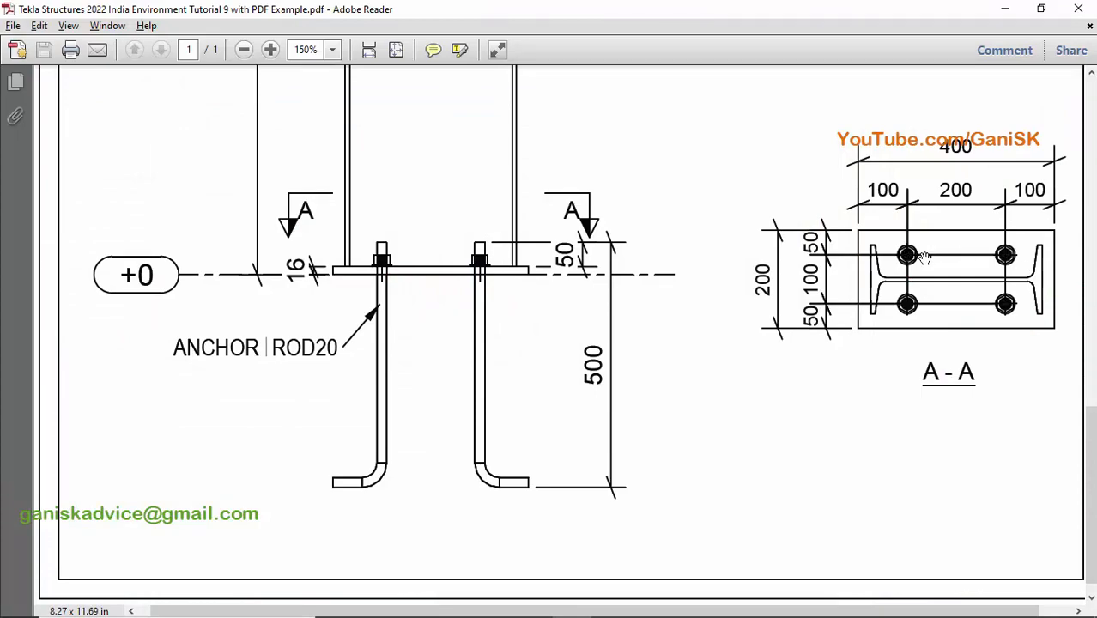
key(alt+Tab)
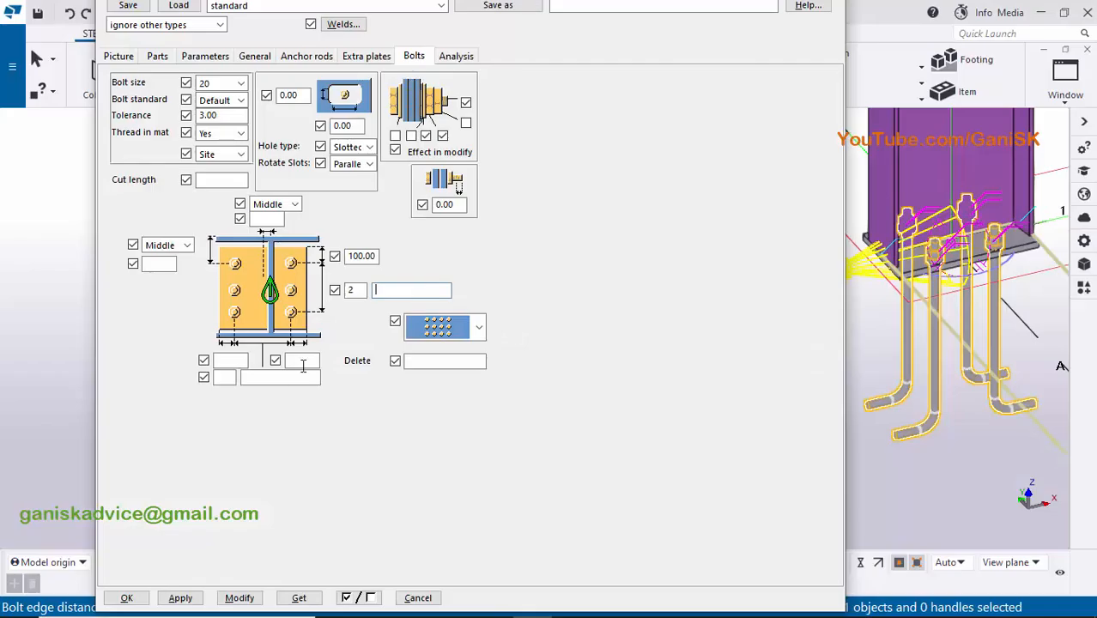
click(392, 290)
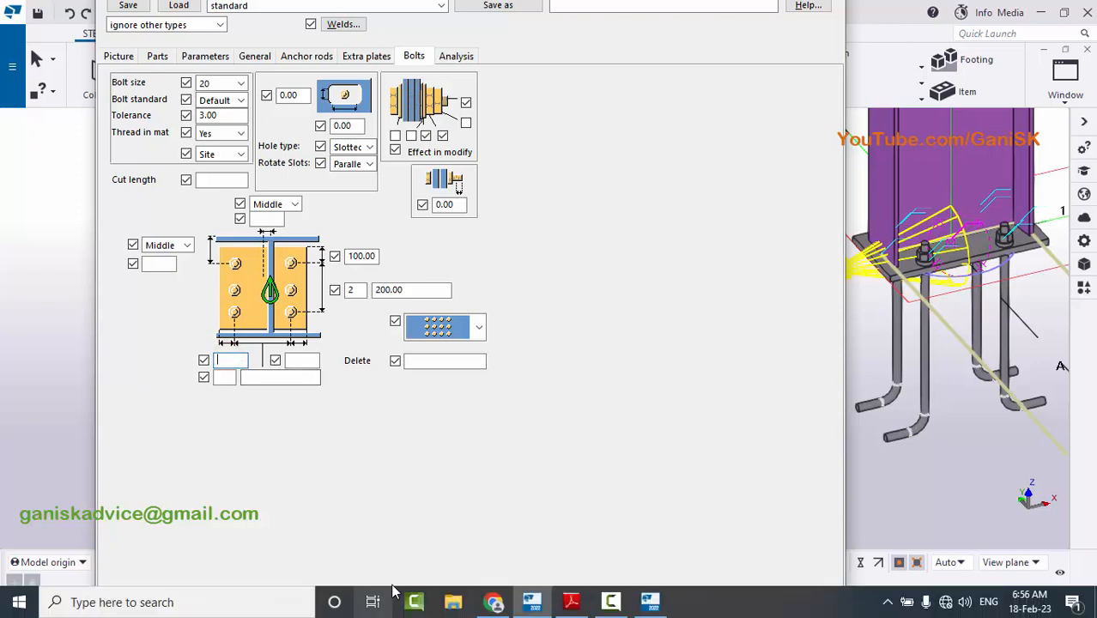
- Set both edge distances across the plate to 50 mm with 2 bolts at 100 mm spacing, then apply and close the component settings
click(231, 364)
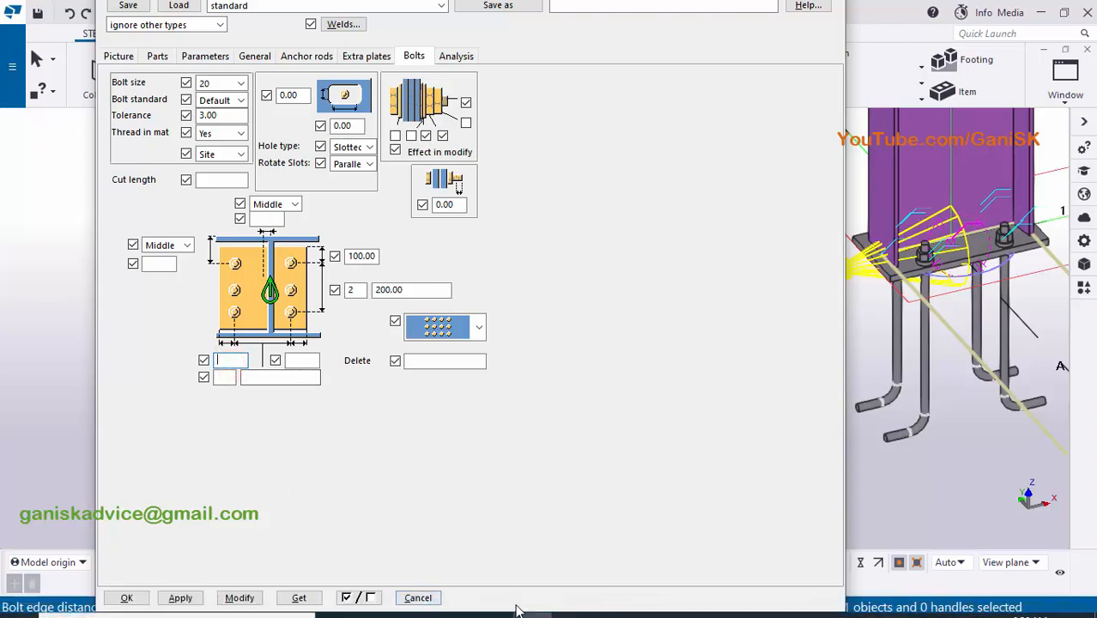
click(568, 601)
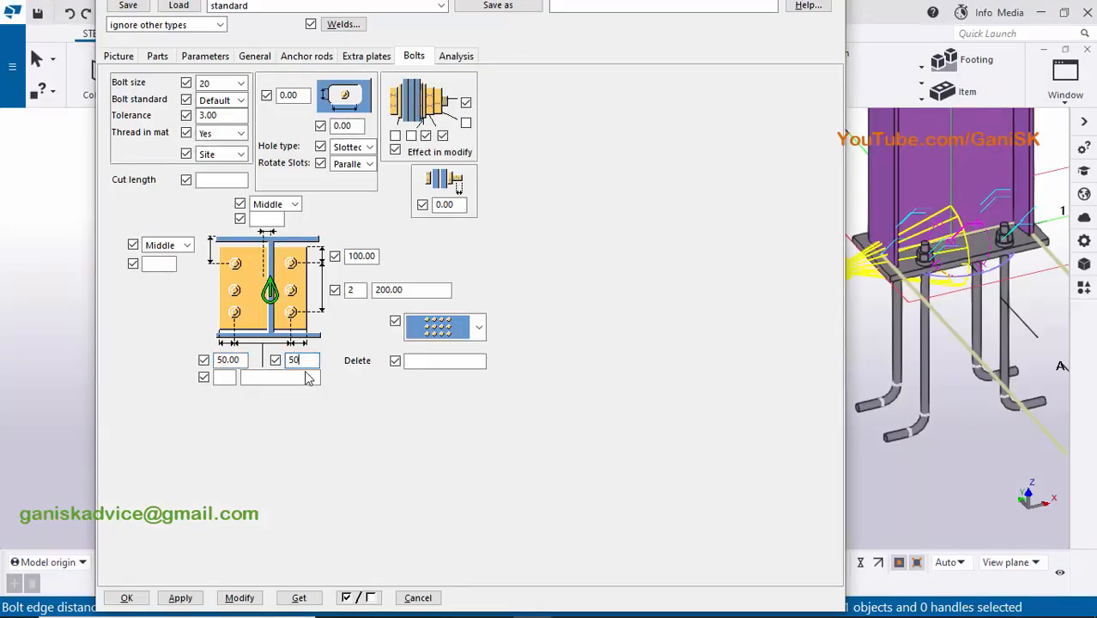
click(226, 377)
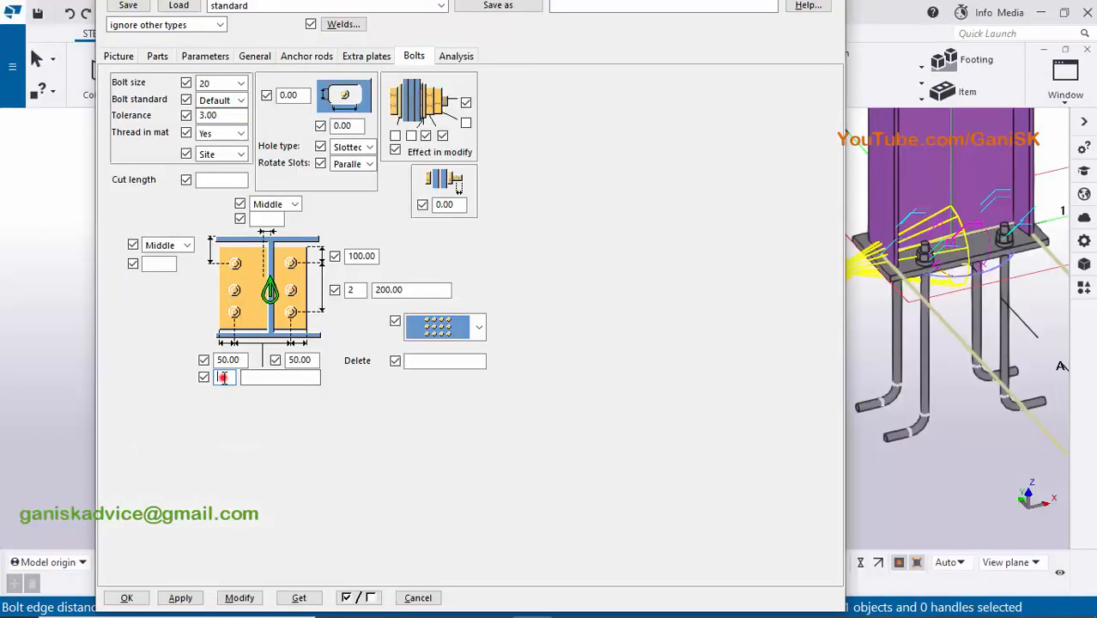
text(2)
click(259, 374)
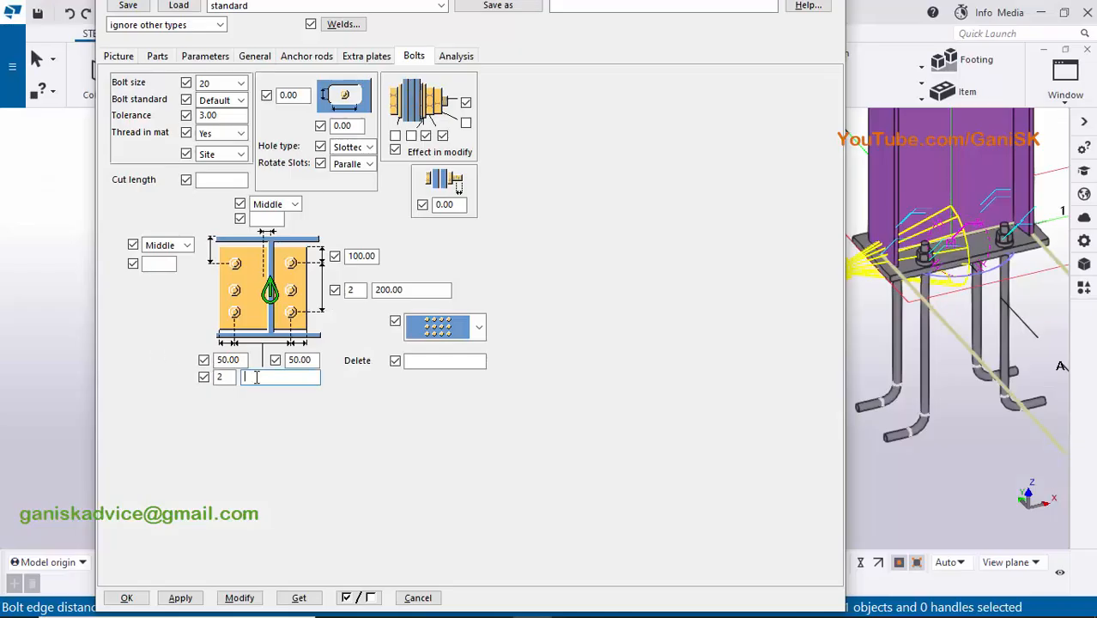
click(245, 599)
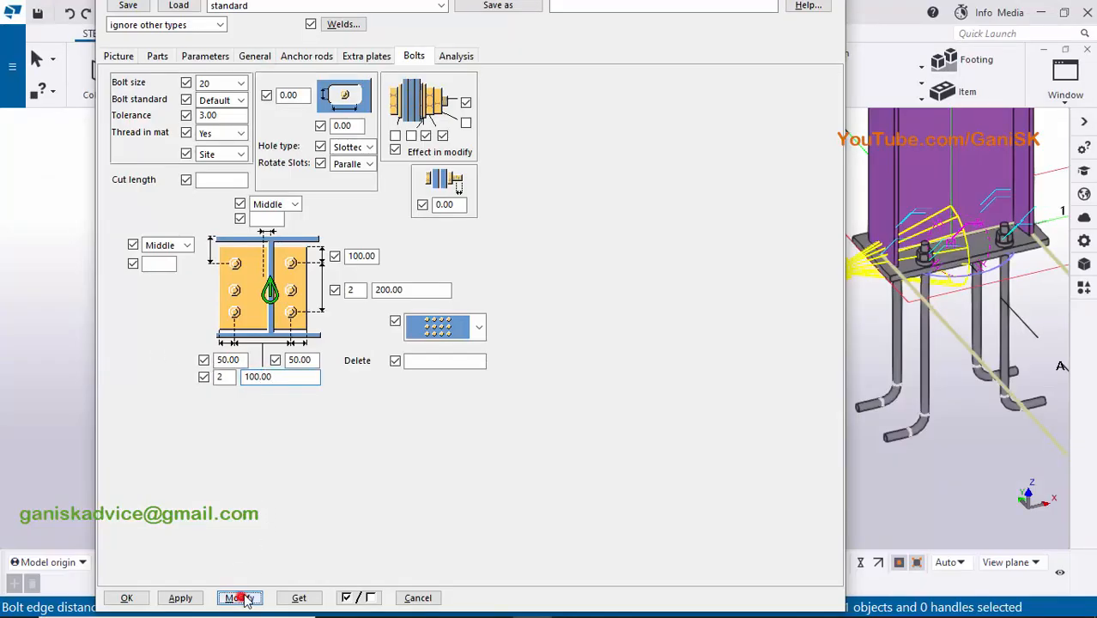
scroll(943, 292, down, 2)
scroll(954, 271, up, 3)
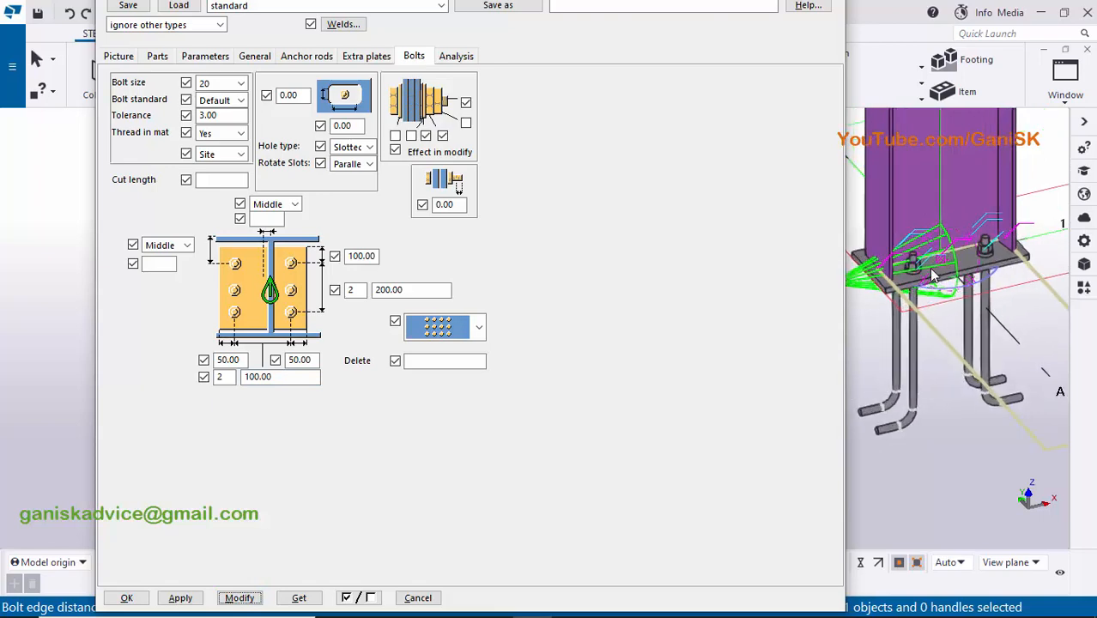
scroll(960, 273, down, 1)
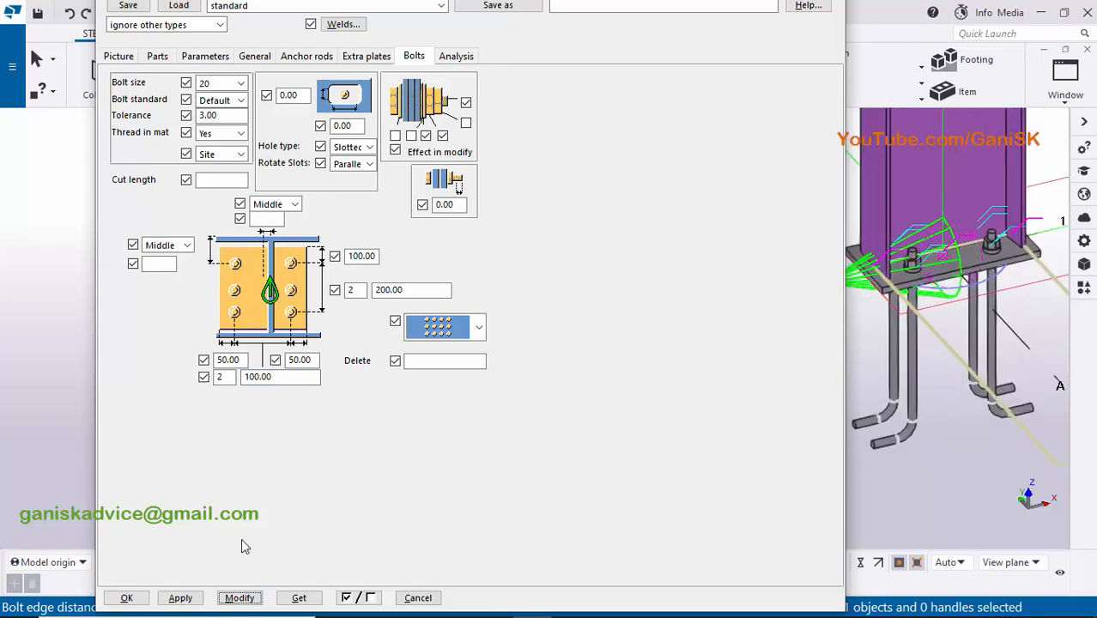
click(178, 598)
click(127, 598)
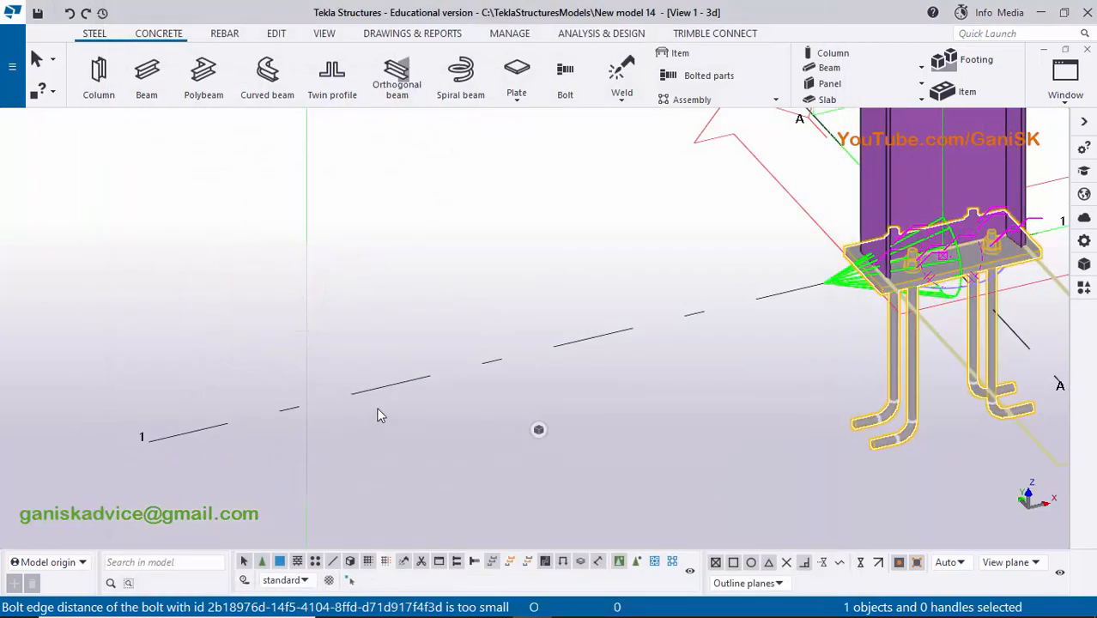
- Redraw the 3D view and look over the whole column with its base plate and anchor rods
right_click(364, 226)
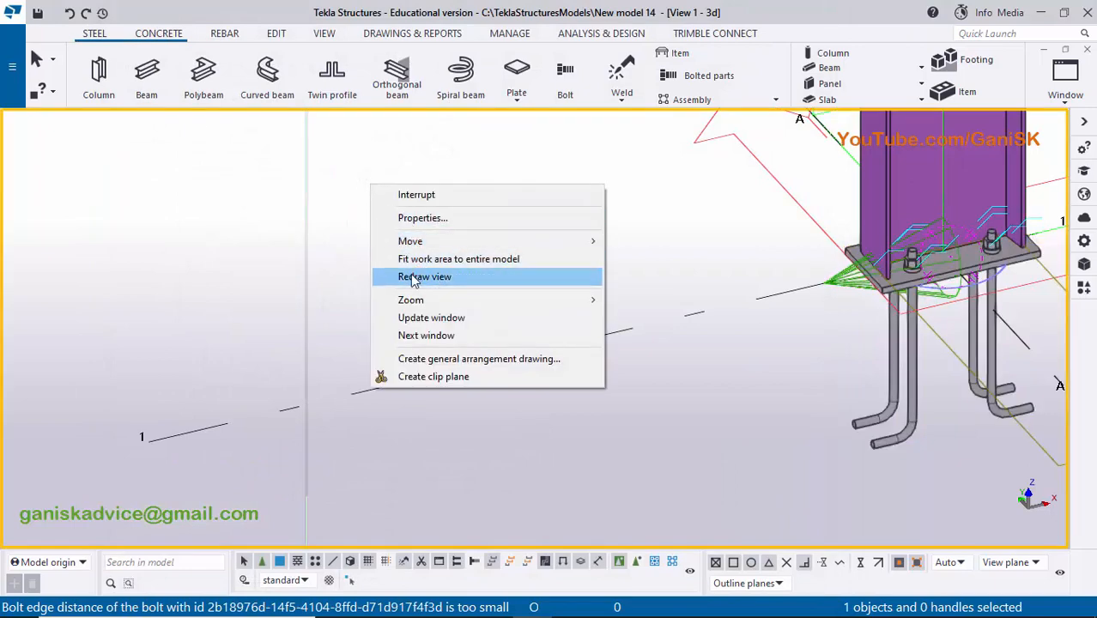
click(409, 276)
scroll(361, 284, down, 2)
scroll(488, 443, down, 3)
middle_drag(690, 336, 557, 435)
scroll(558, 404, down, 1)
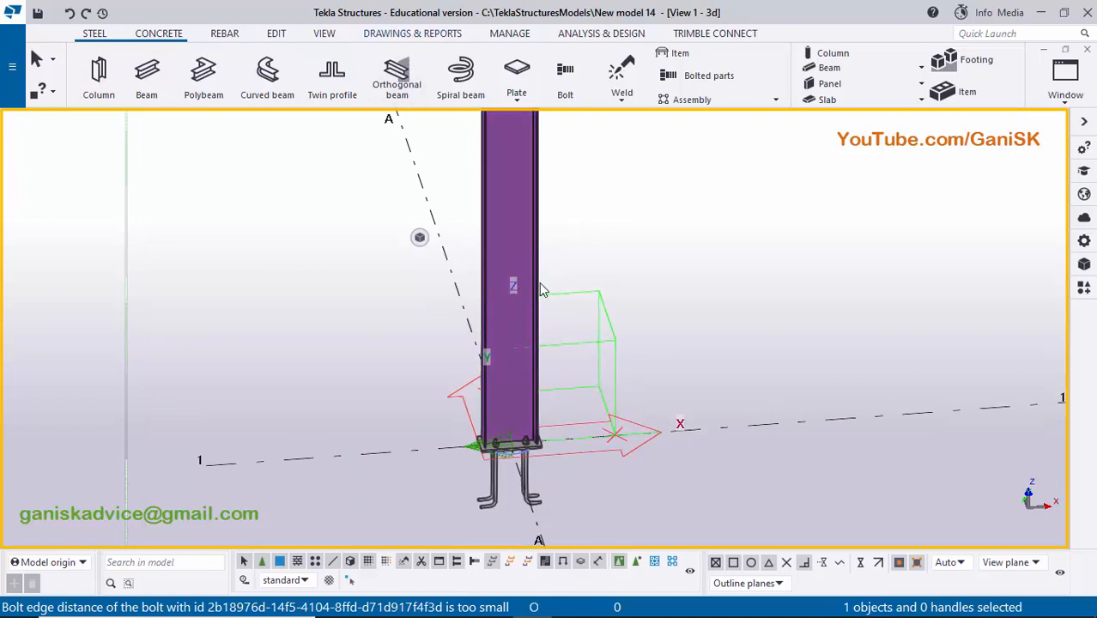
- Set the steel column's part numbering prefix to c, apply the change and close its properties
middle_drag(516, 185, 439, 219)
double_click(439, 222)
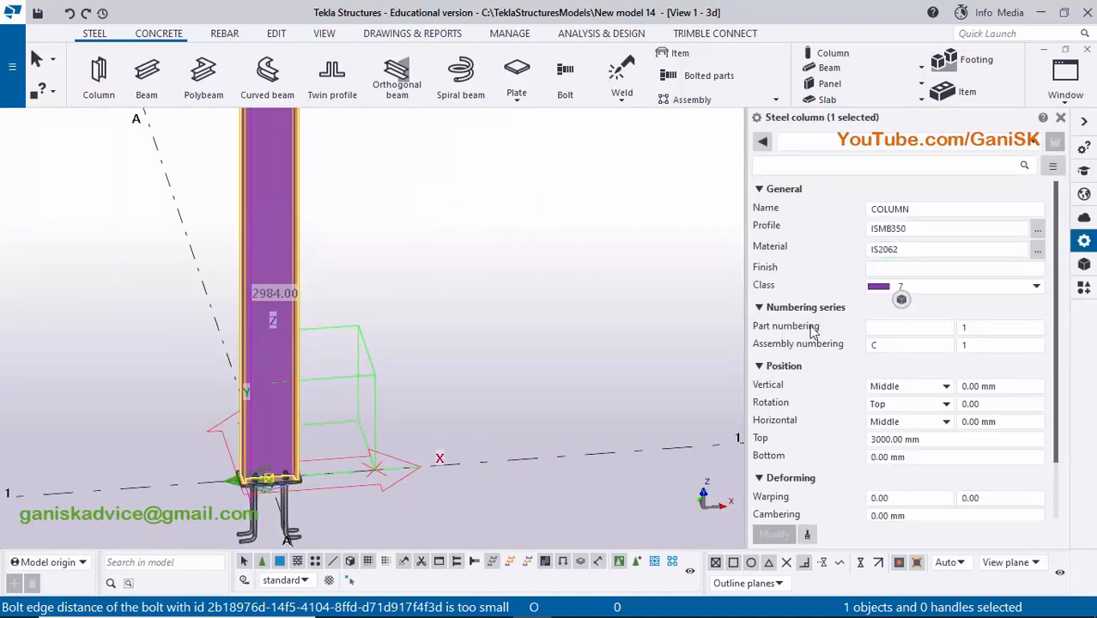
click(881, 326)
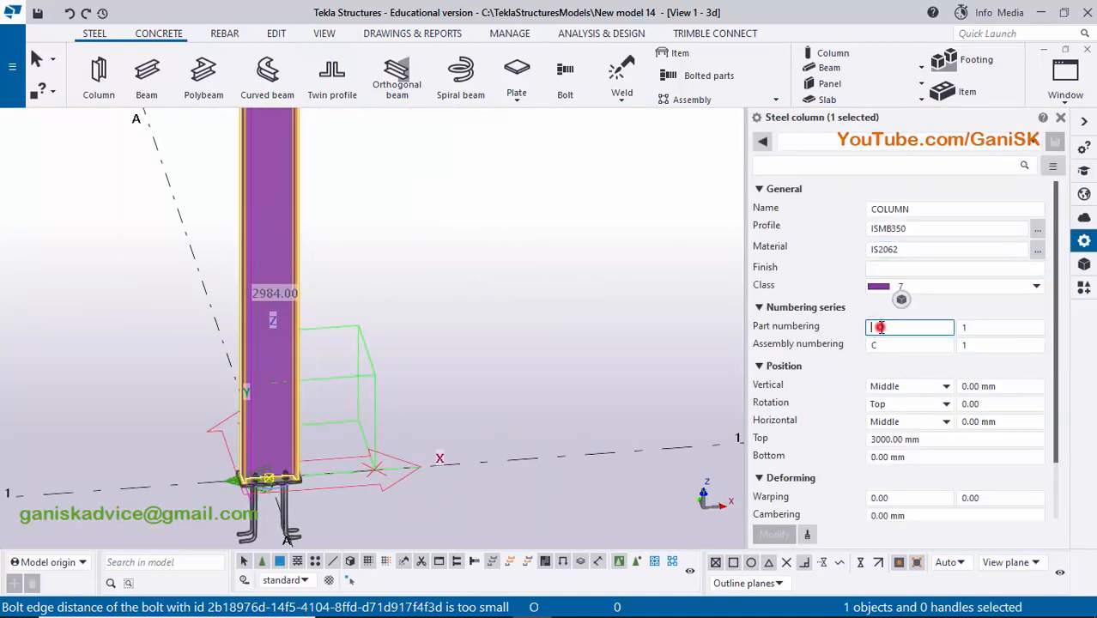
text(c)
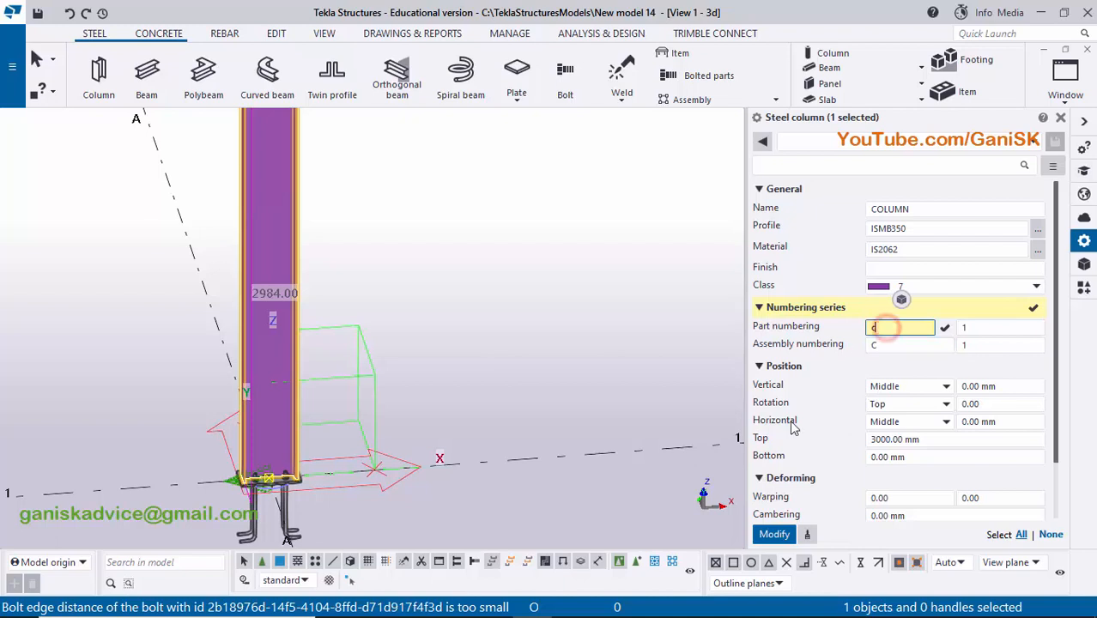
click(774, 534)
click(1061, 119)
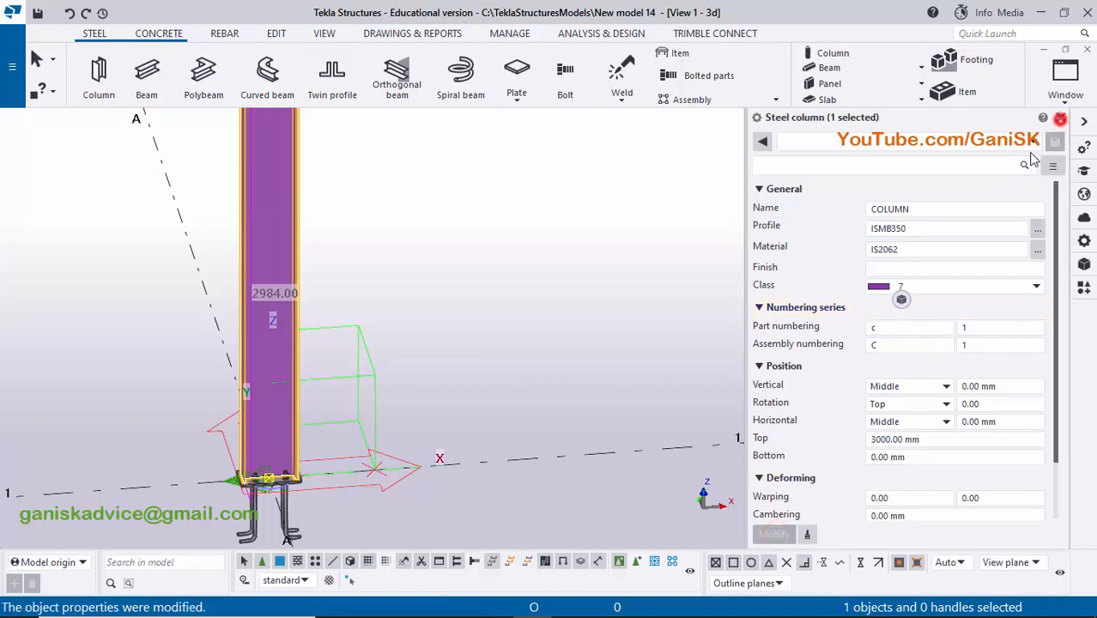
- Number the modified objects in the model and save the new position numbers
click(568, 355)
middle_drag(585, 306, 578, 390)
scroll(550, 274, down, 2)
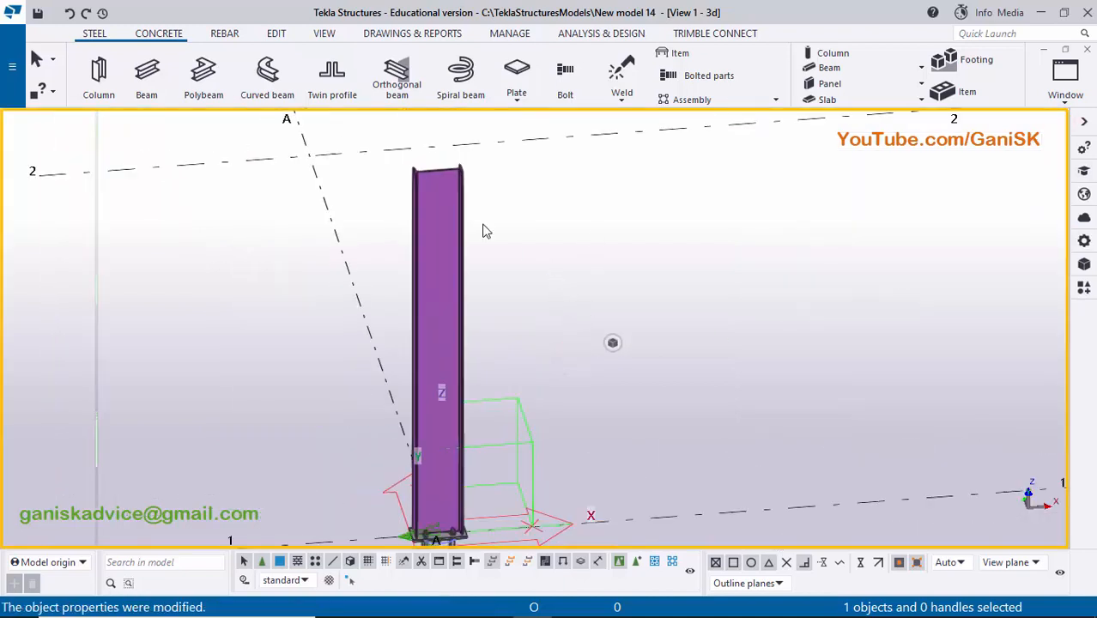
click(411, 35)
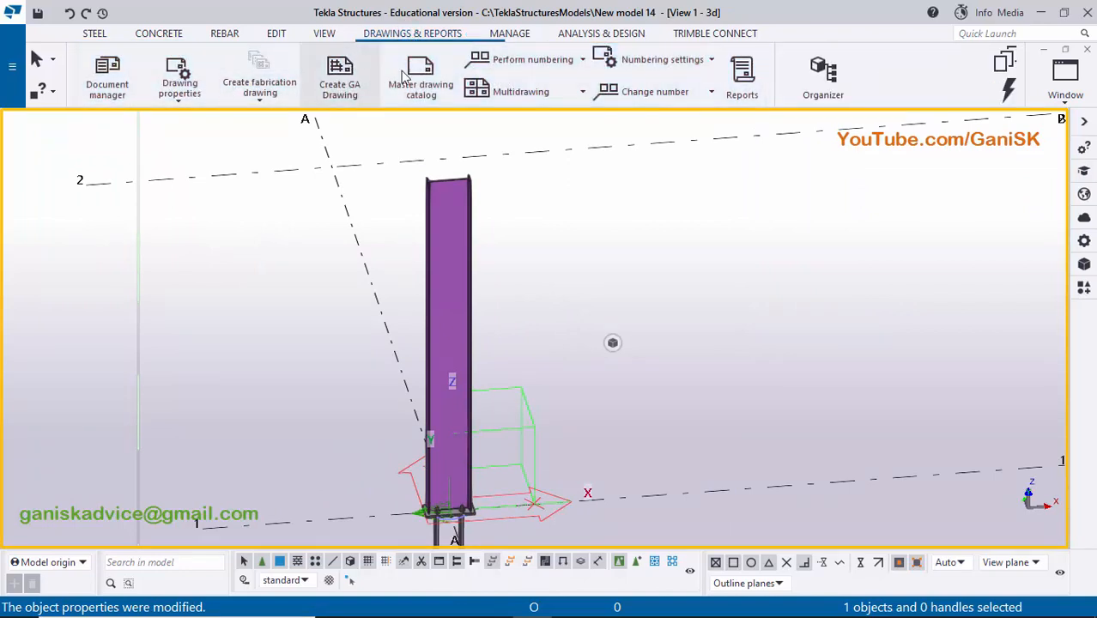
click(501, 61)
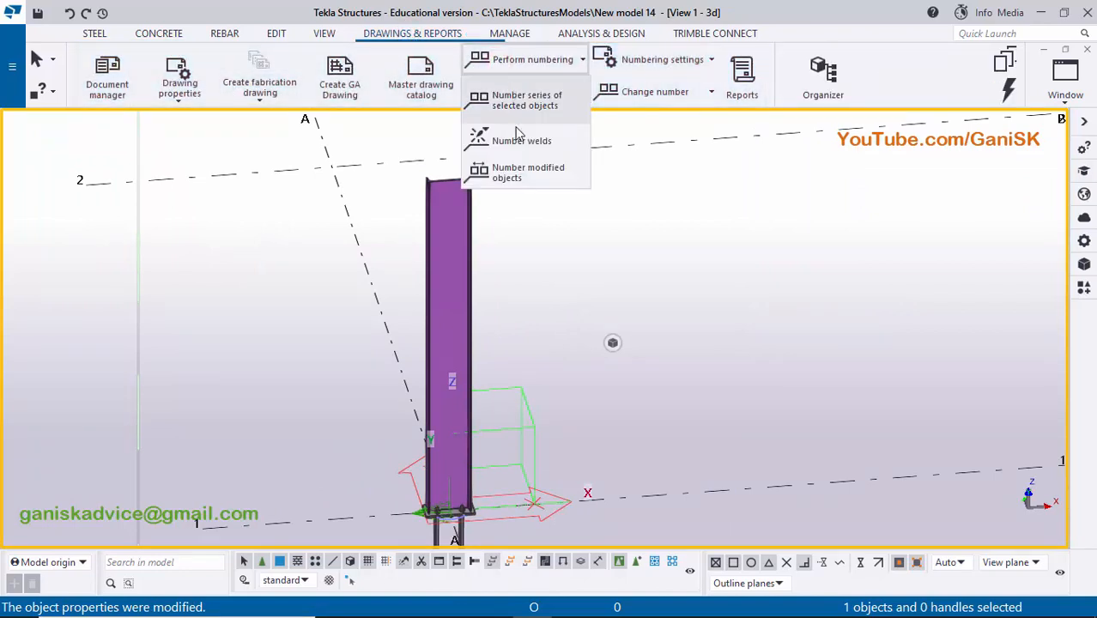
click(533, 178)
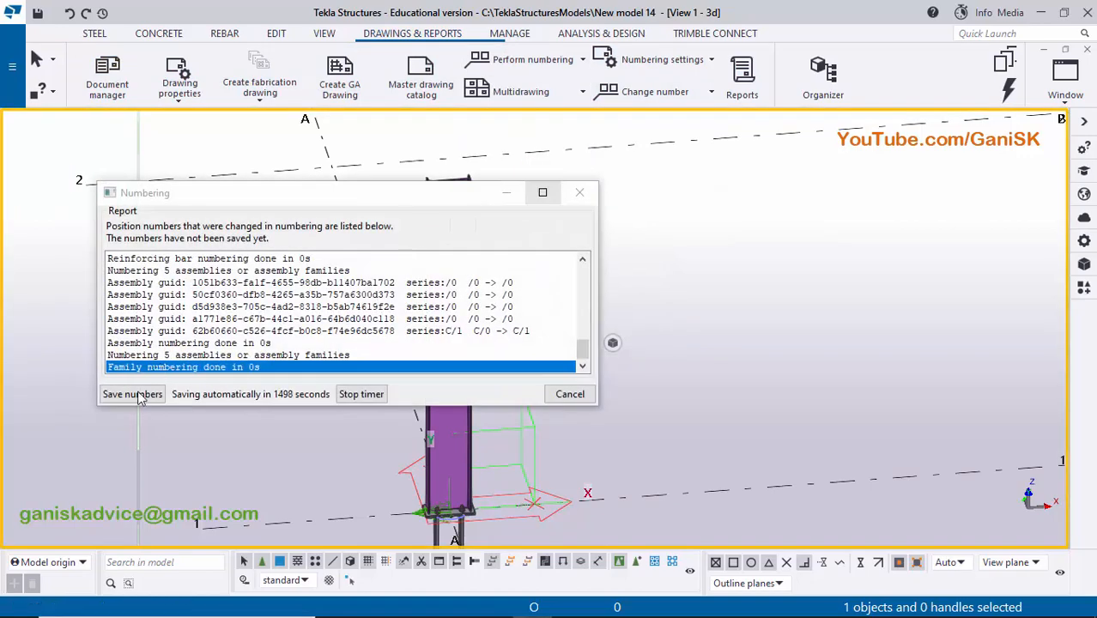
click(135, 394)
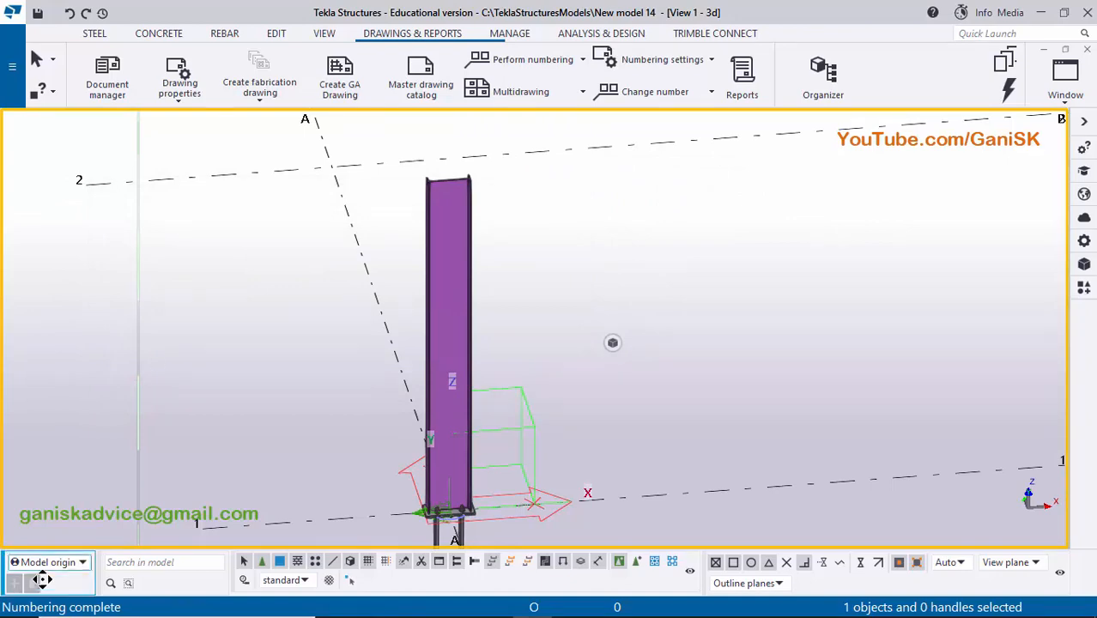
- Inquire the assembly information of the steel column
ctrl+middle_drag(192, 477, 370, 343)
scroll(372, 343, up, 6)
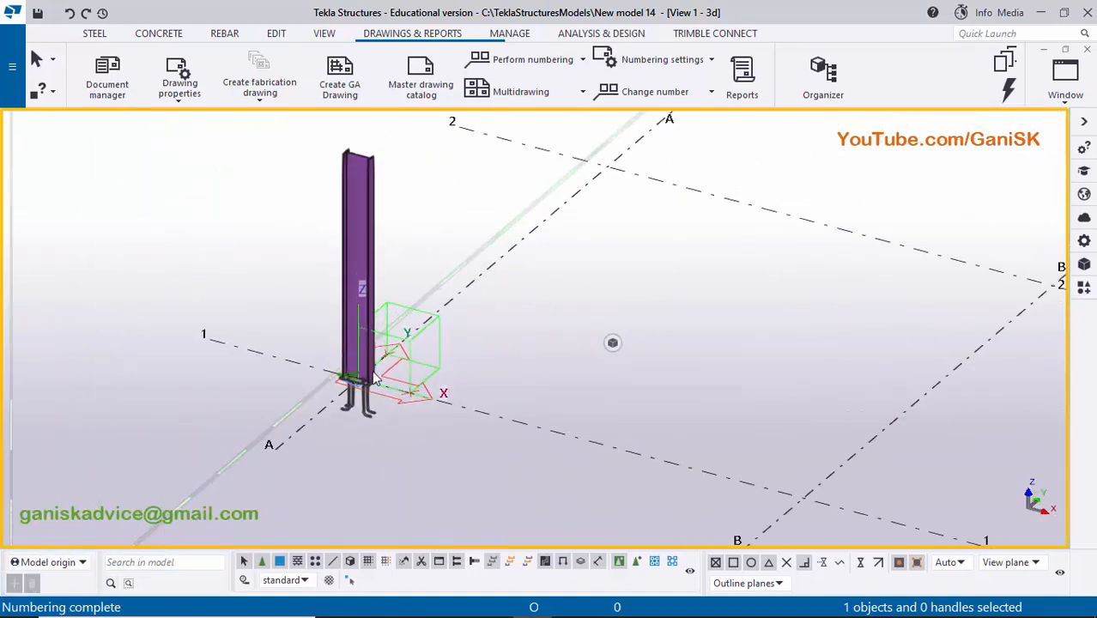
scroll(421, 424, up, 2)
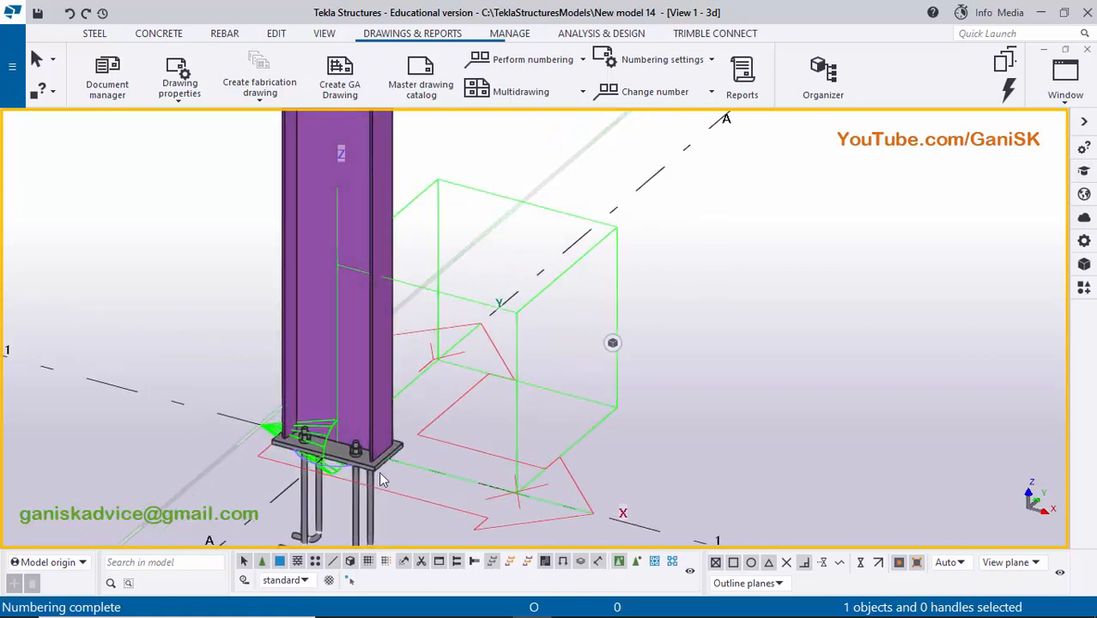
scroll(382, 476, up, 1)
scroll(383, 474, down, 2)
scroll(446, 280, down, 2)
middle_drag(446, 280, 456, 393)
scroll(487, 376, down, 2)
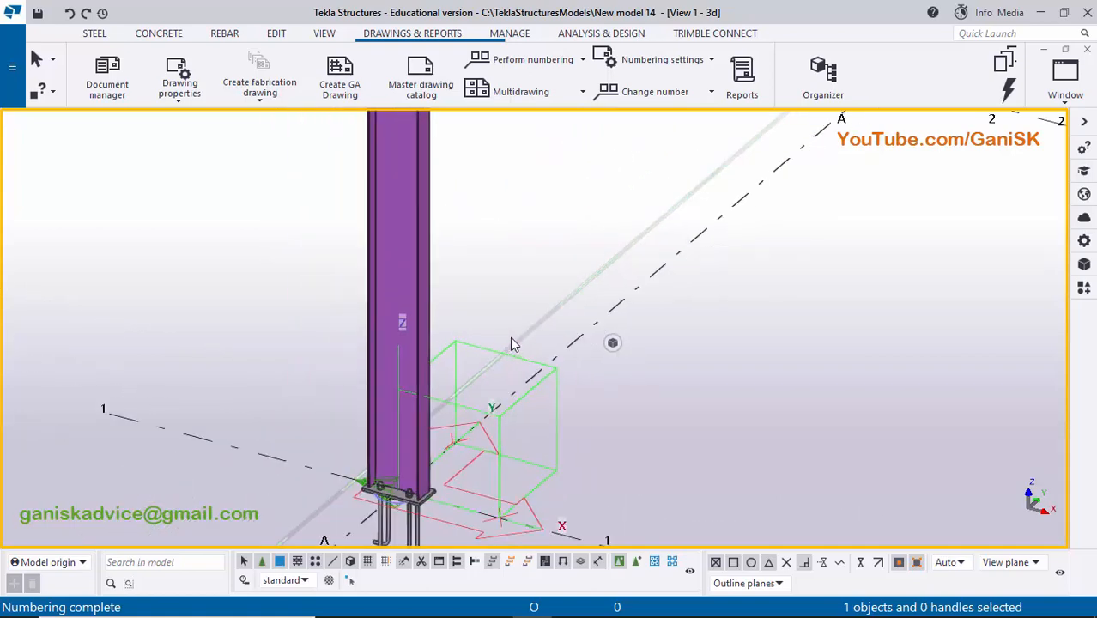
right_click(417, 177)
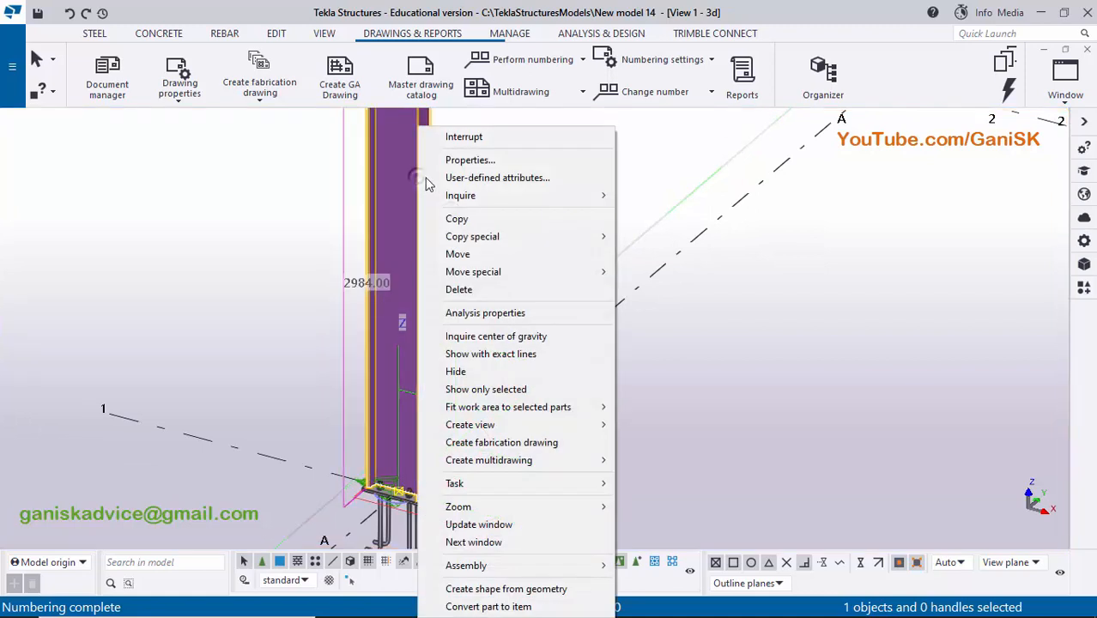
mouse_move(593, 196)
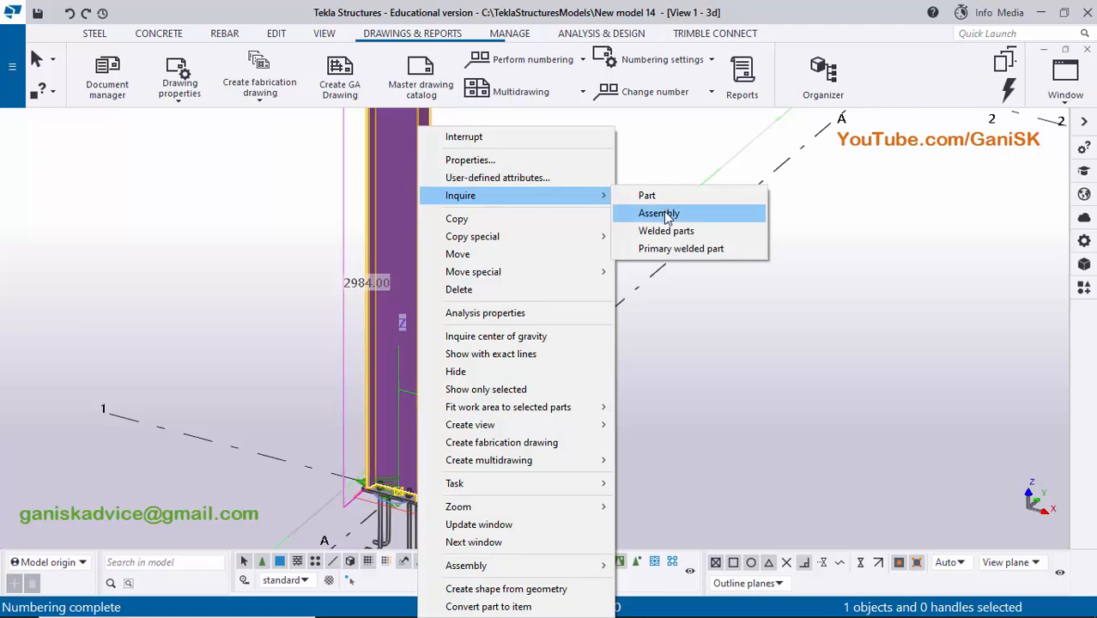
click(666, 215)
- Examine the column base with its base plate, bolts and bent anchor rods while the assembly report is open
middle_drag(397, 413, 775, 340)
scroll(840, 299, up, 5)
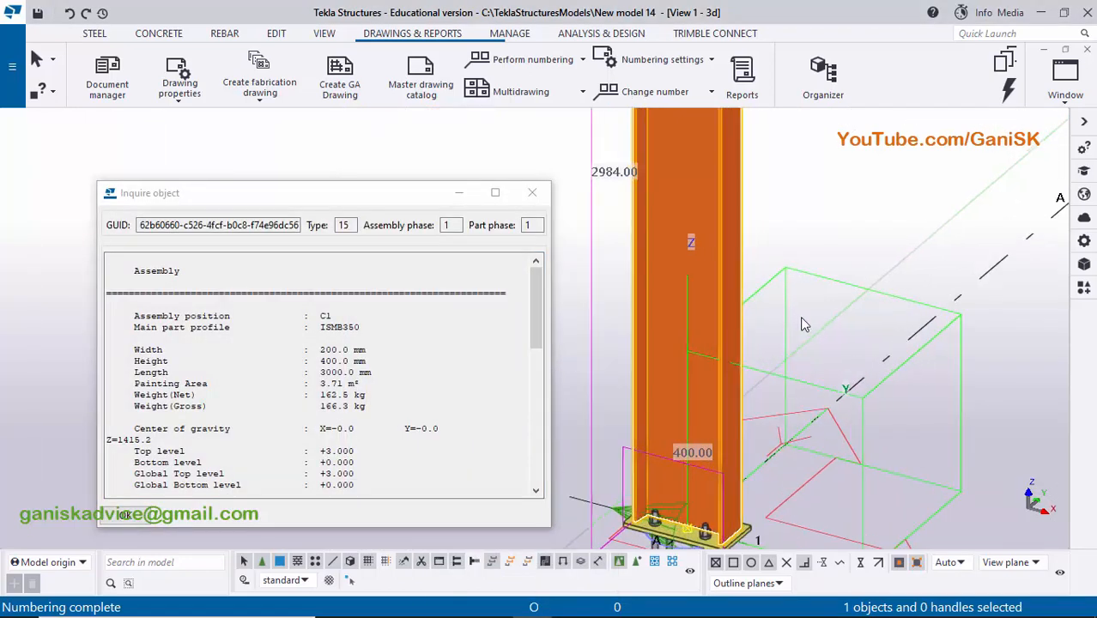
scroll(815, 281, down, 1)
scroll(813, 317, up, 2)
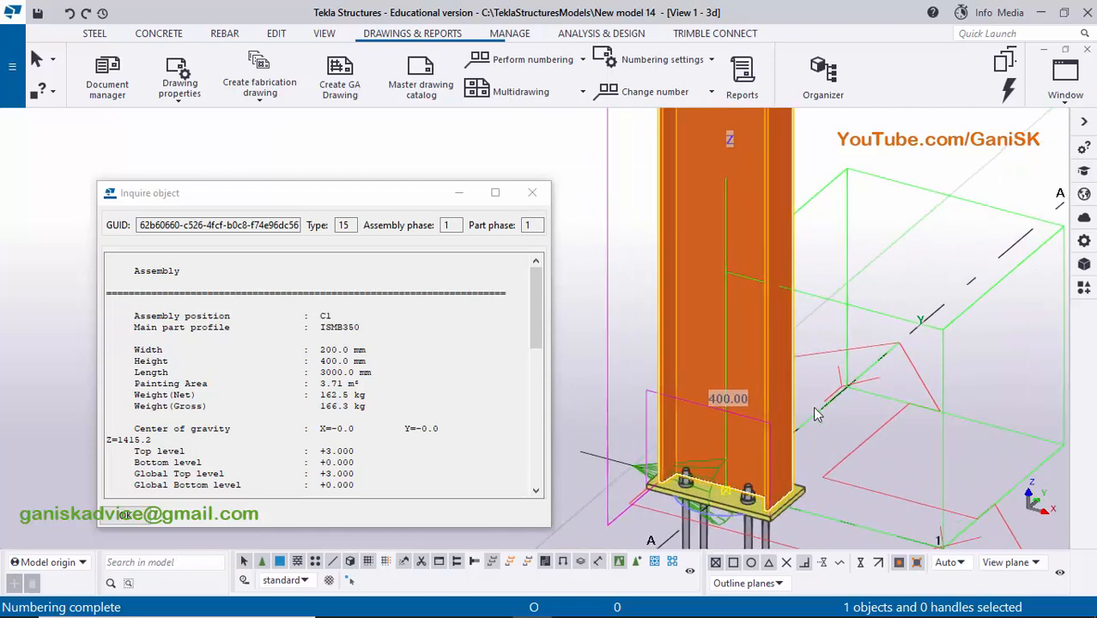
middle_drag(813, 405, 842, 273)
scroll(846, 382, up, 4)
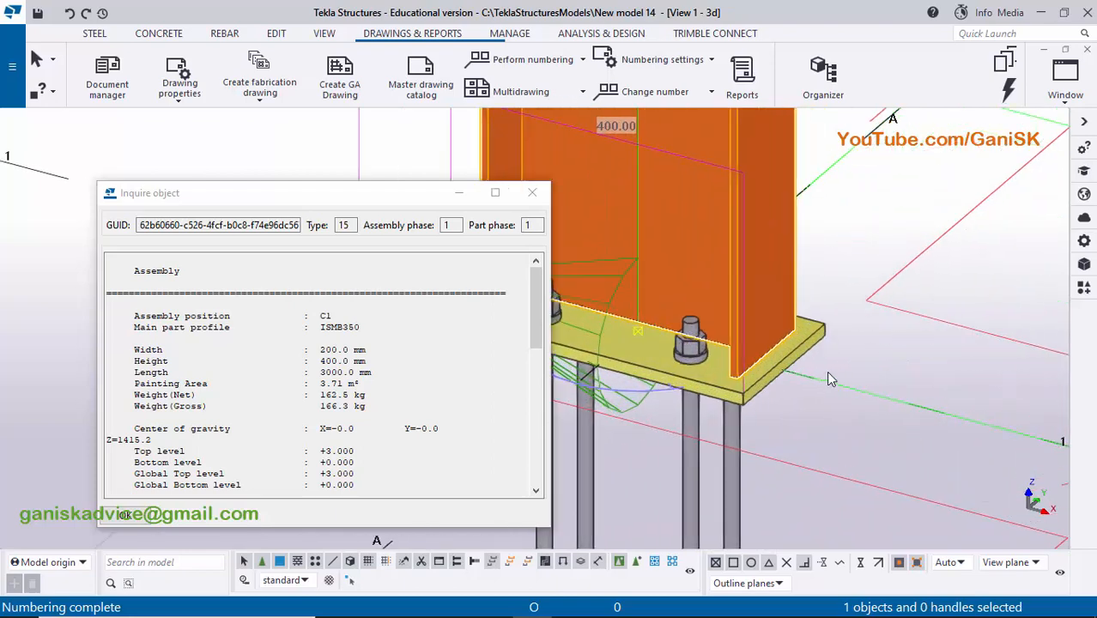
scroll(861, 314, down, 2)
middle_drag(848, 322, 837, 402)
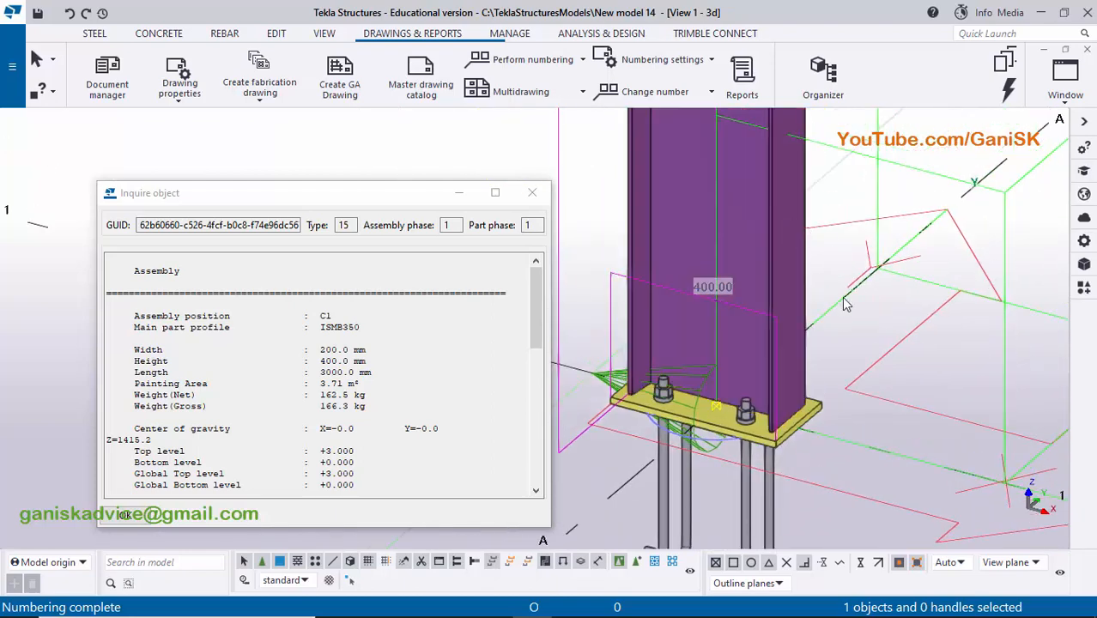
middle_drag(845, 303, 831, 420)
scroll(820, 418, up, 2)
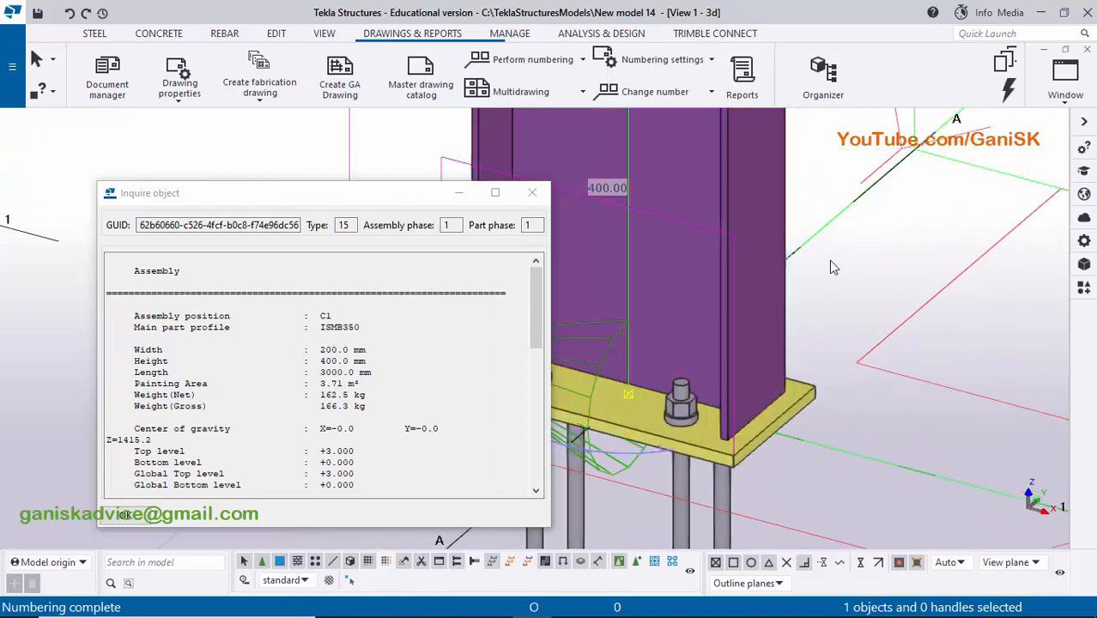
scroll(882, 273, down, 3)
scroll(893, 266, down, 5)
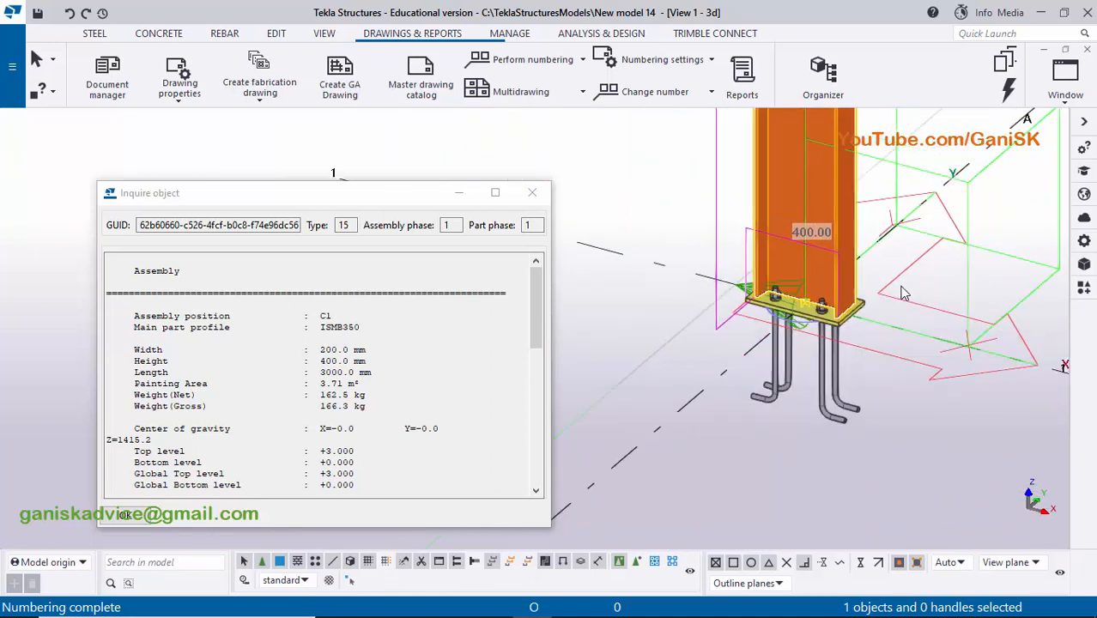
scroll(837, 391, up, 4)
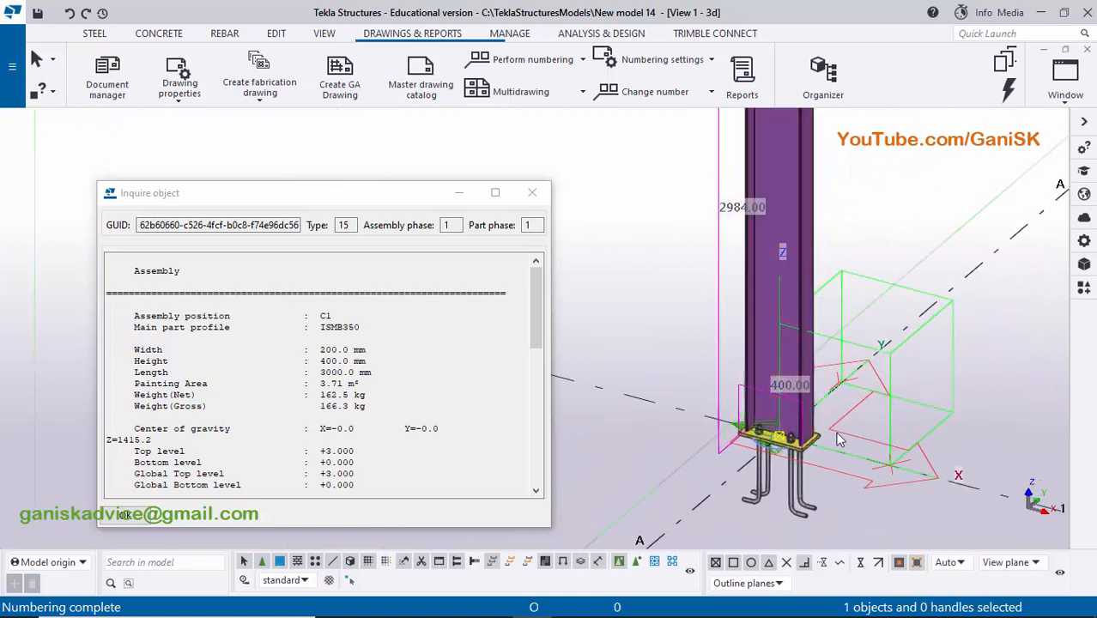
scroll(785, 322, up, 2)
scroll(782, 326, up, 4)
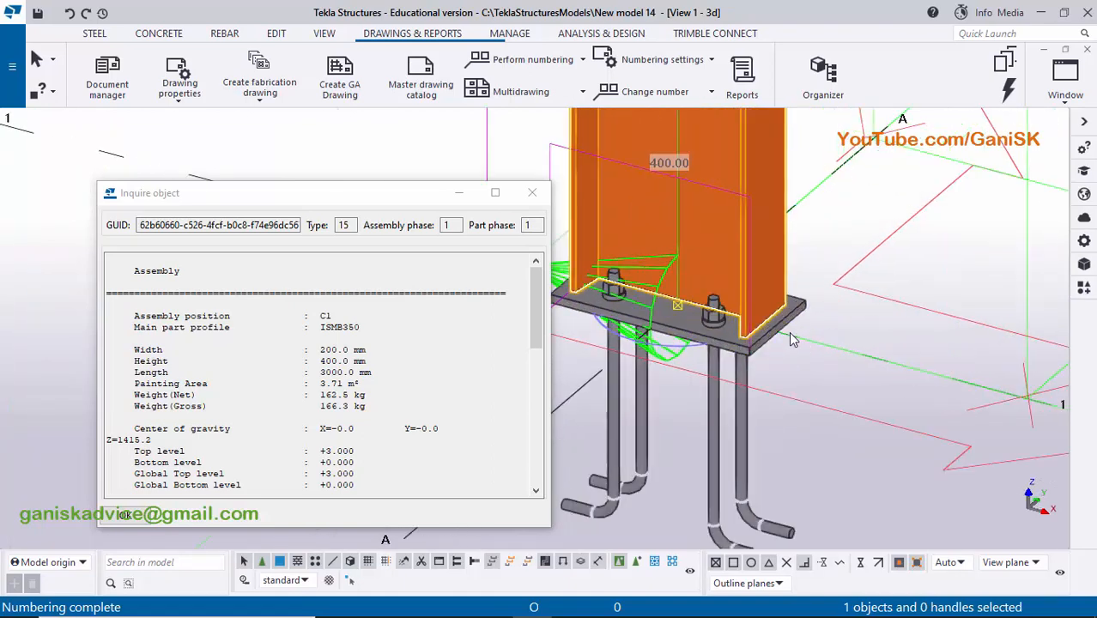
- Review the assembly's dimensions, parts and welds in the inquiry report and close it
scroll(808, 344, down, 3)
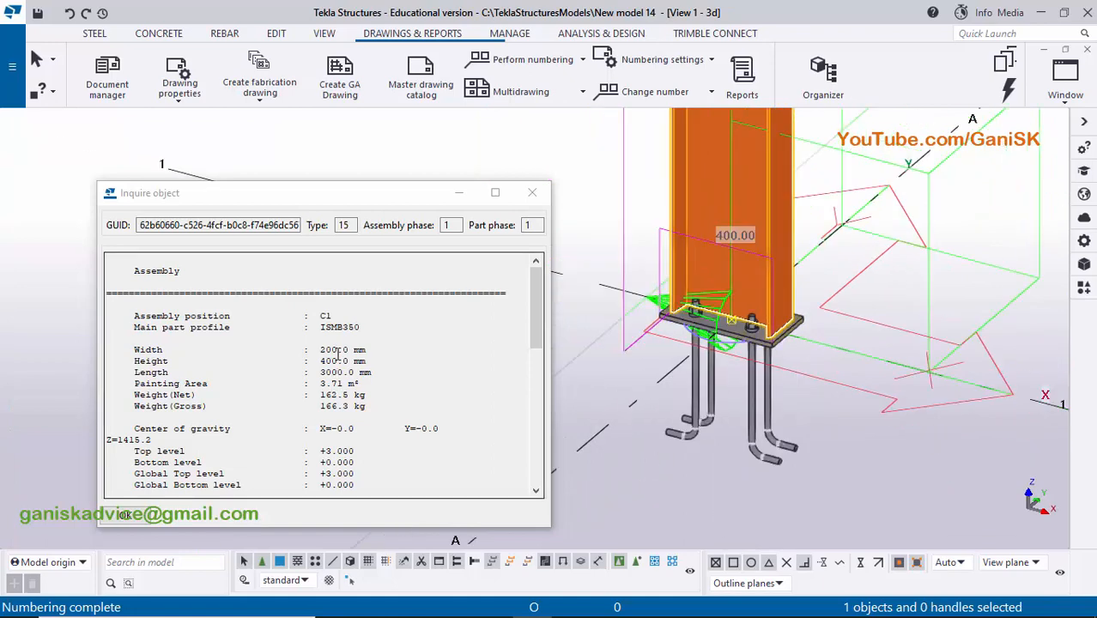
scroll(326, 343, down, 8)
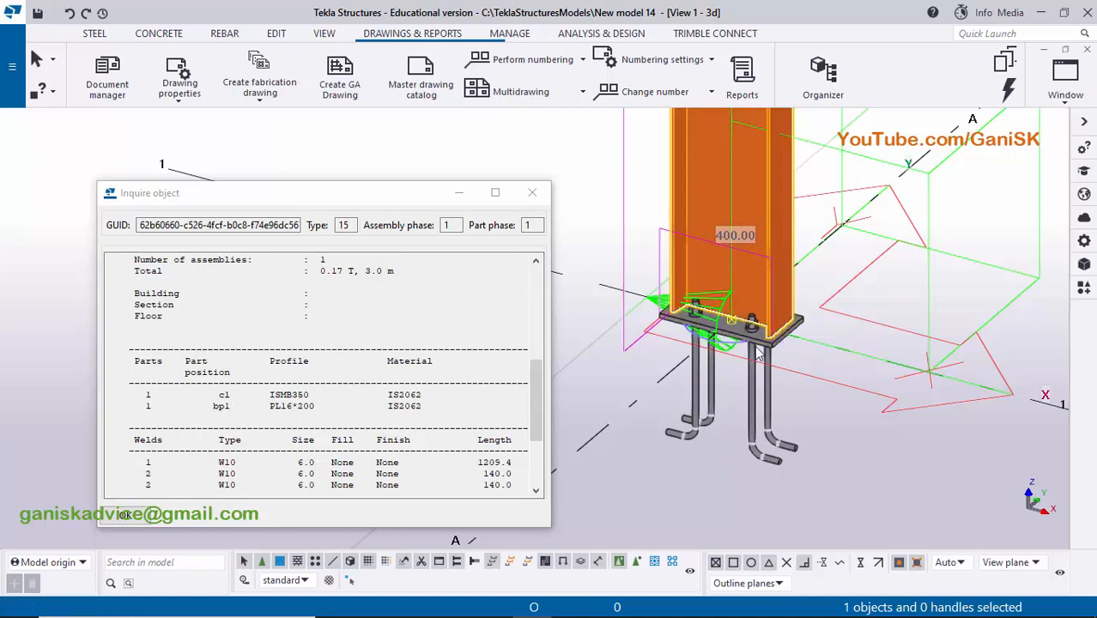
click(532, 192)
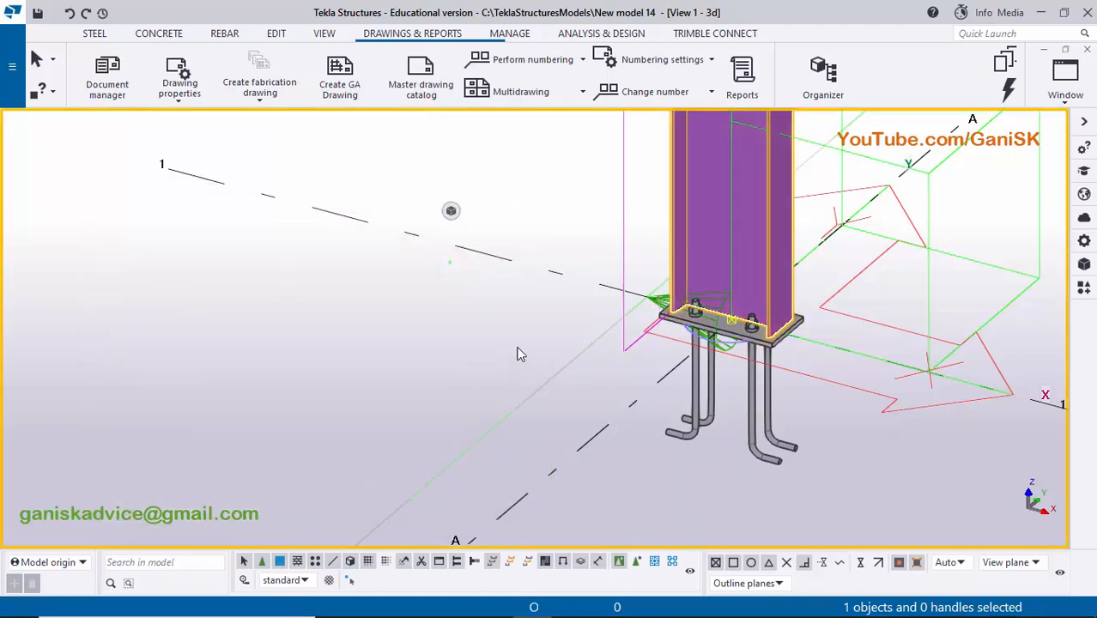
- Create the C1 assembly drawing and the c1 single-part drawing of the steel column from the applied settings
scroll(517, 346, down, 4)
middle_drag(578, 380, 572, 404)
scroll(567, 326, up, 5)
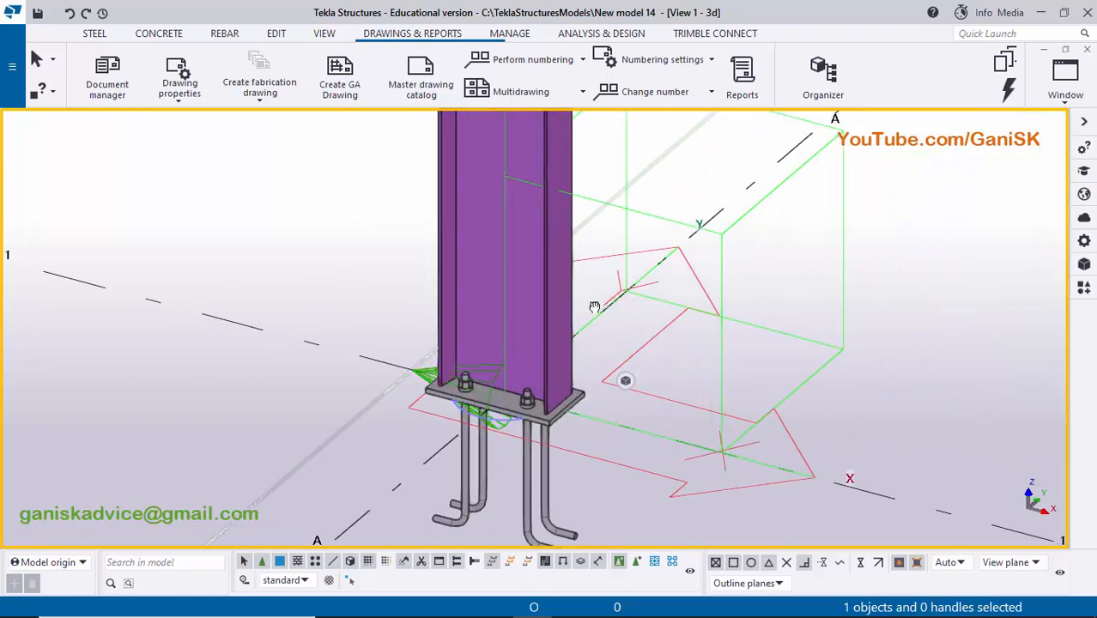
middle_drag(592, 306, 565, 376)
scroll(565, 376, down, 1)
right_click(526, 197)
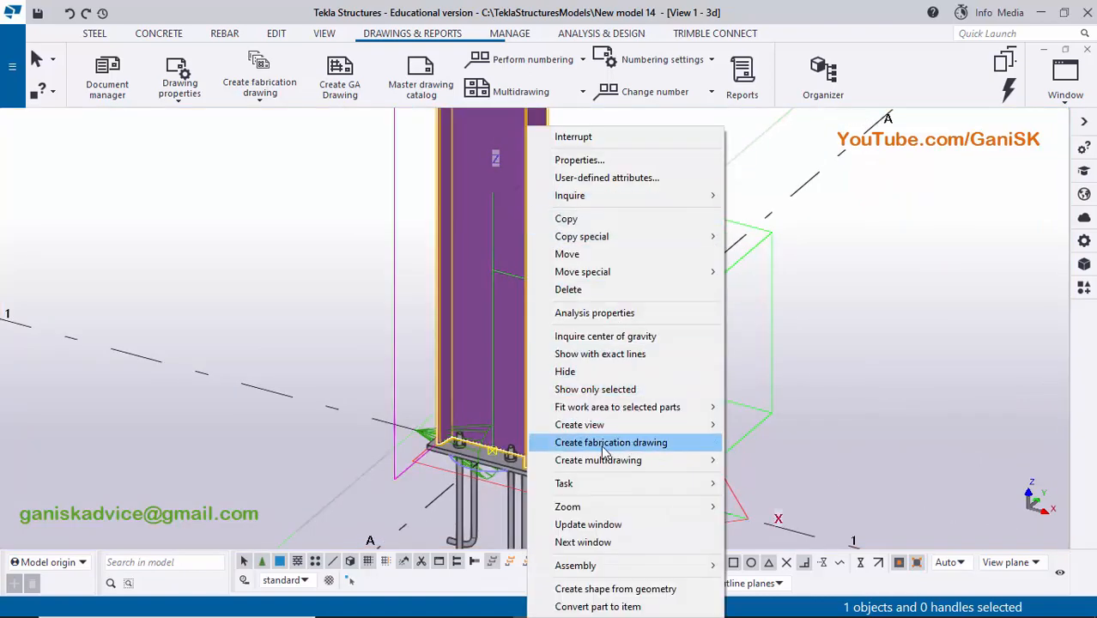
click(667, 443)
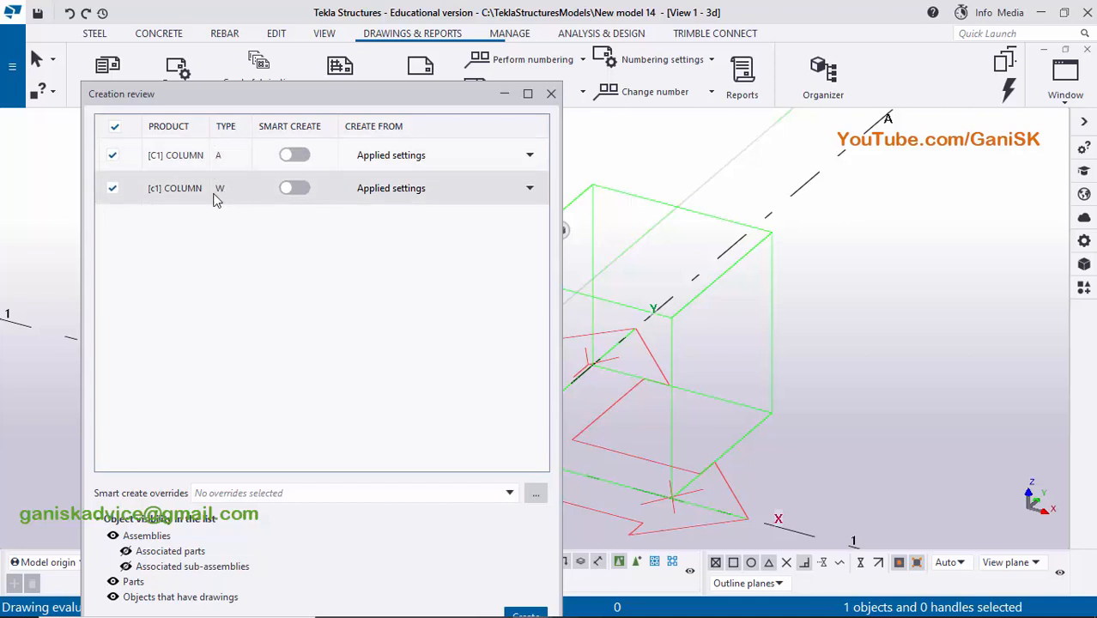
scroll(730, 297, down, 3)
middle_drag(820, 318, 1012, 311)
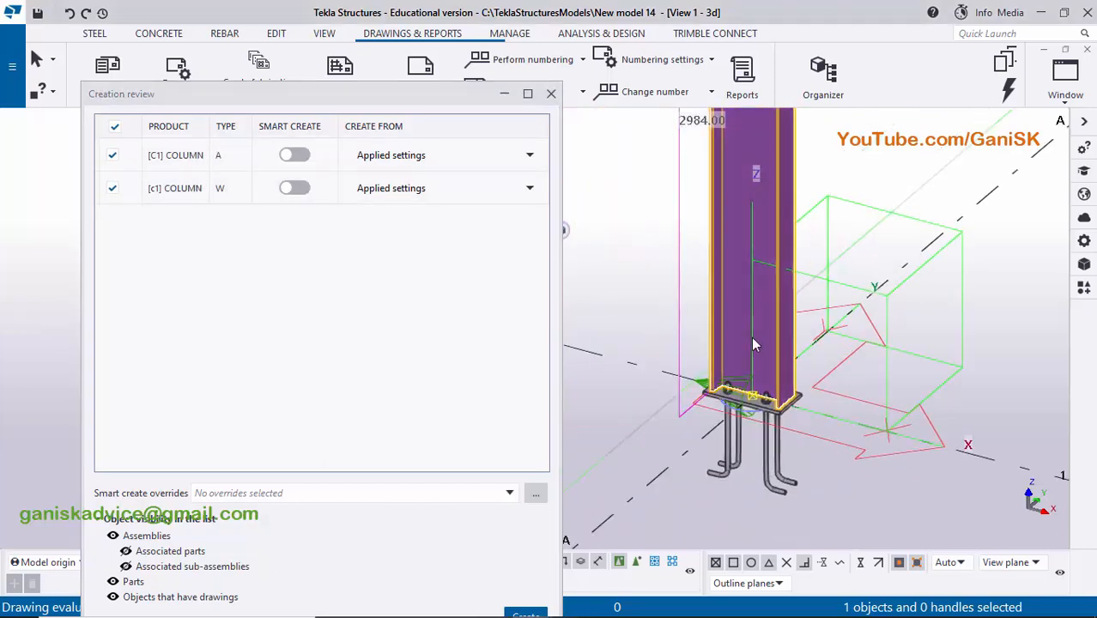
scroll(690, 341, up, 2)
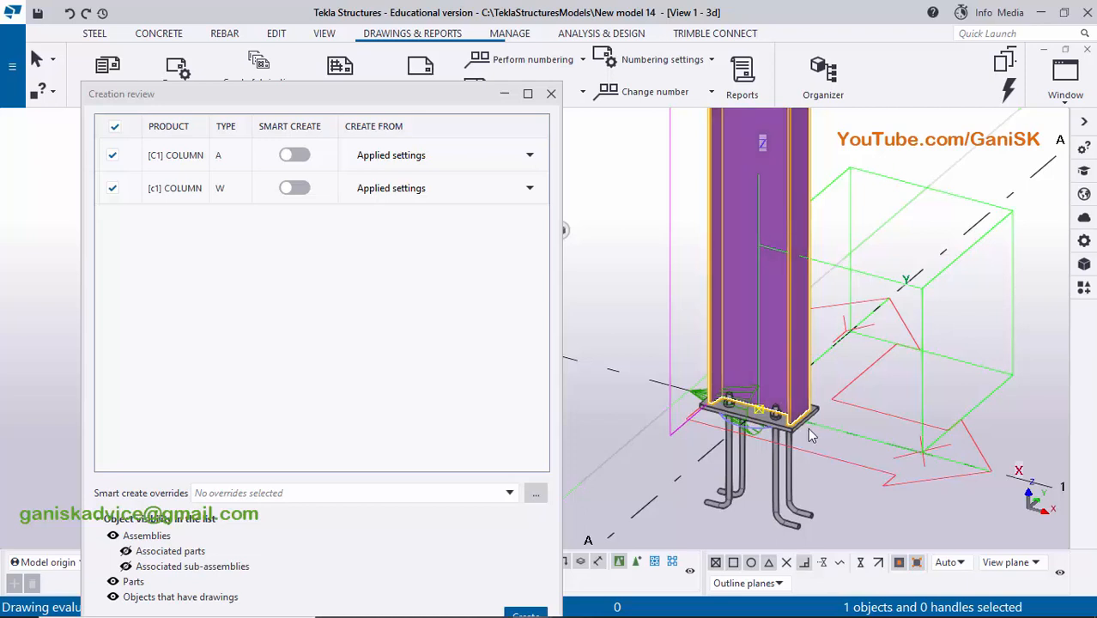
scroll(806, 416, up, 3)
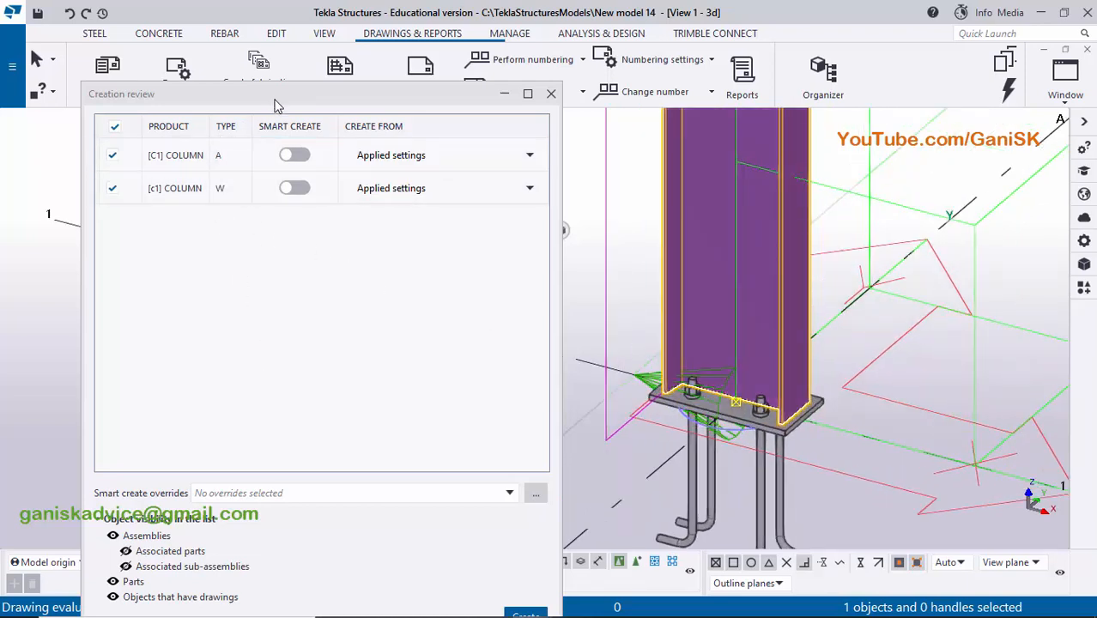
drag(275, 93, 274, 49)
click(525, 573)
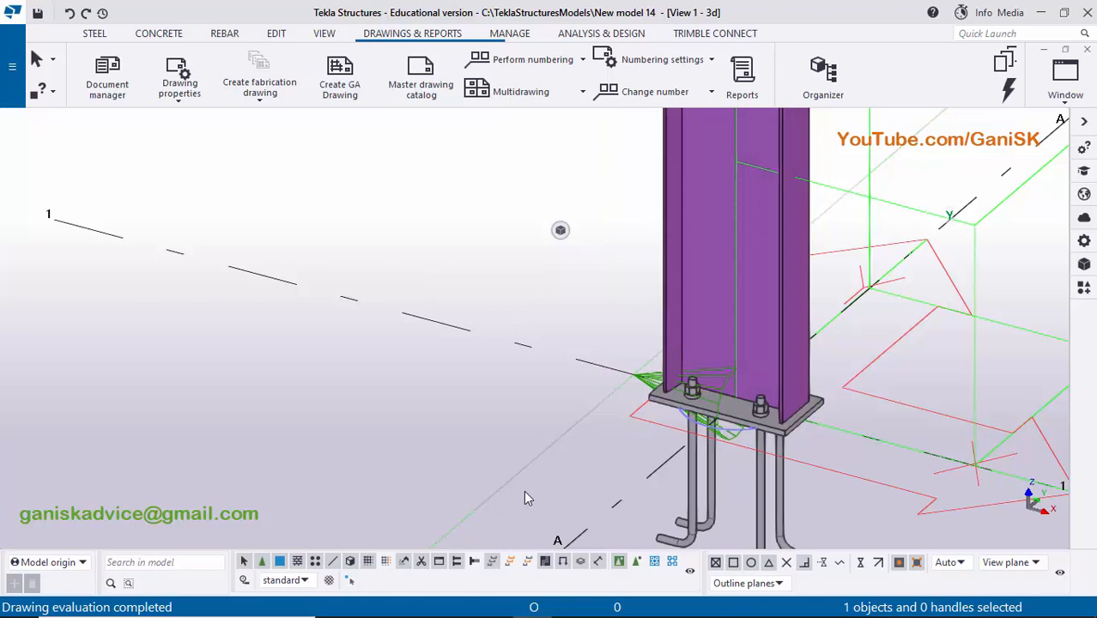
- Check the marks and sizes of the new column drawings in the document manager and close it
scroll(726, 415, down, 2)
middle_drag(735, 409, 658, 434)
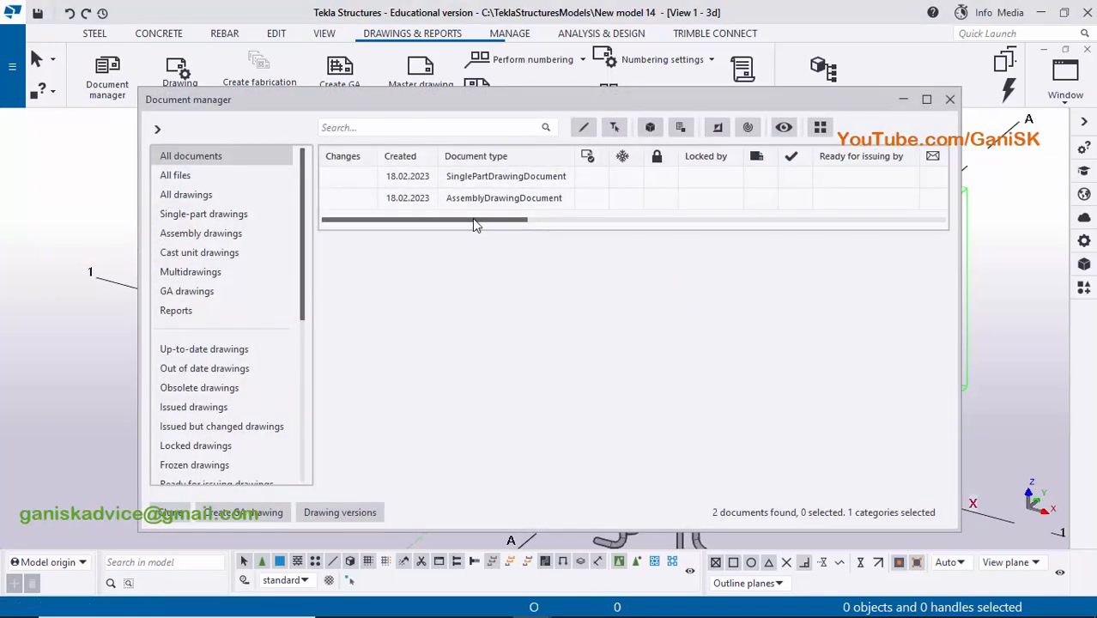
mouse_move(473, 220)
mouse_down()
mouse_move(533, 236)
mouse_move(585, 232)
mouse_up()
click(560, 176)
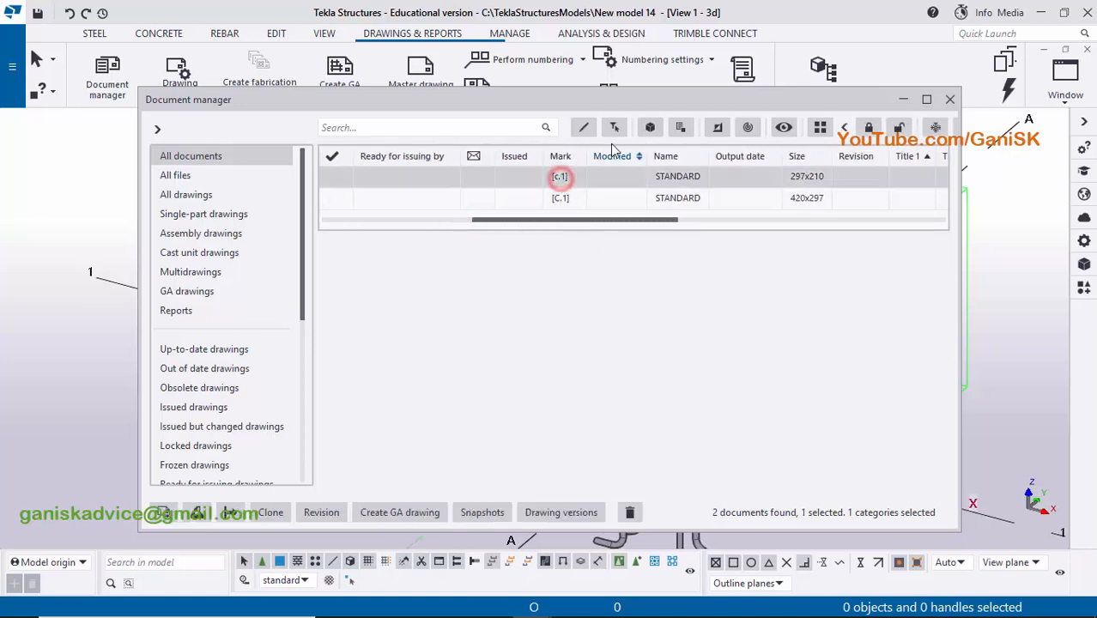
drag(672, 101, 359, 116)
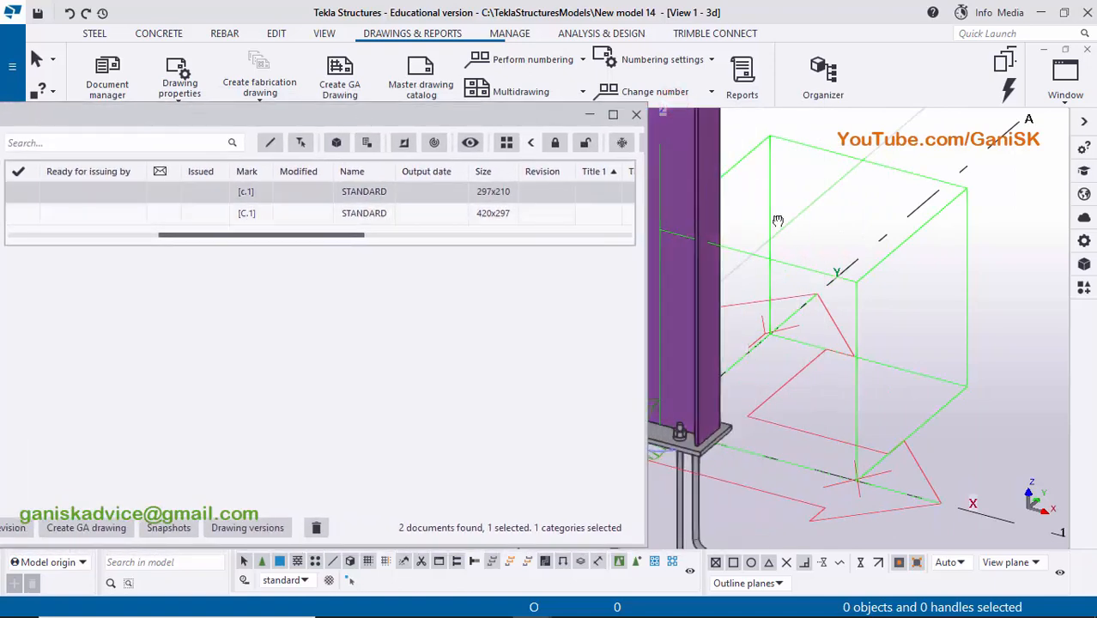
middle_drag(777, 221, 849, 228)
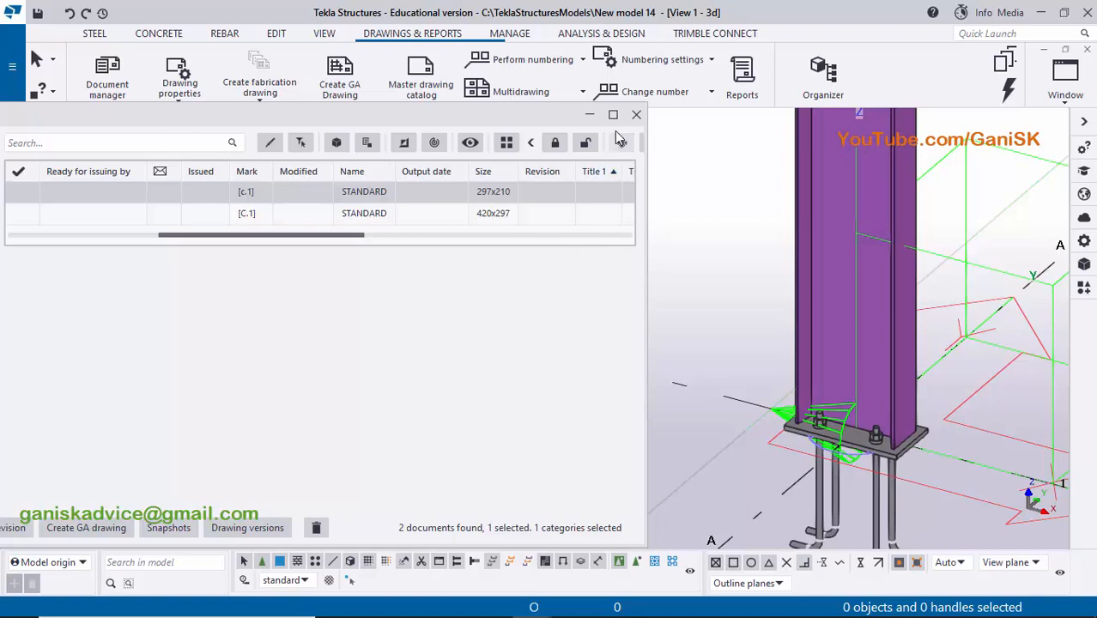
click(636, 114)
- Select the base plate component with its anchor rods at the foot of the column
middle_drag(866, 429, 715, 290)
scroll(743, 306, up, 3)
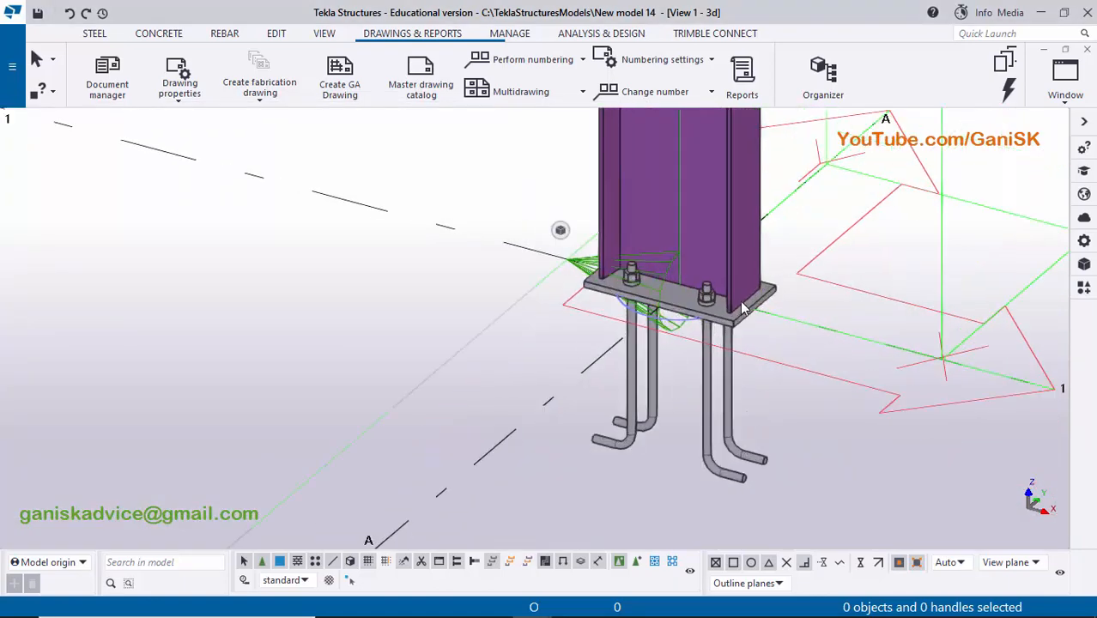
scroll(743, 309, up, 3)
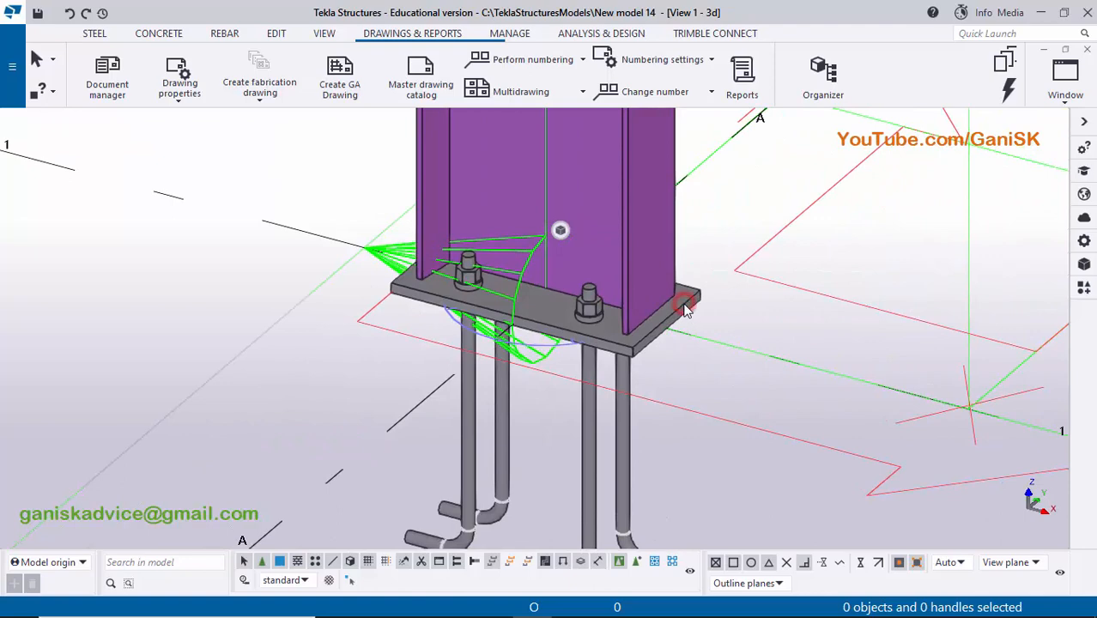
click(687, 310)
middle_drag(659, 358, 637, 261)
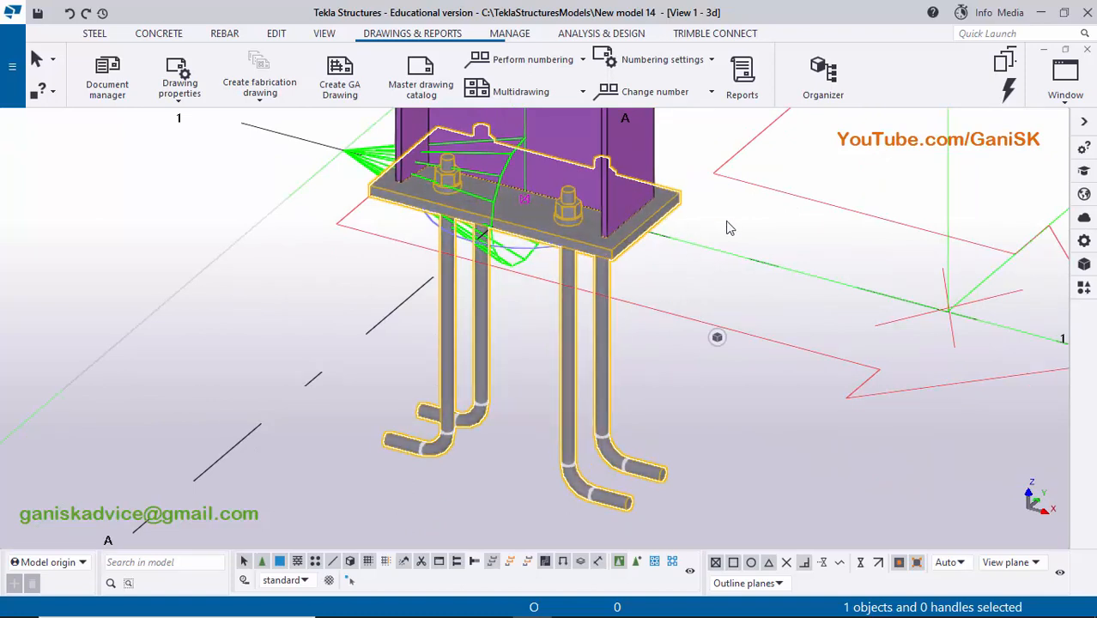
- Enable selection of objects inside components and select only the base plate at the foot of the column
click(630, 310)
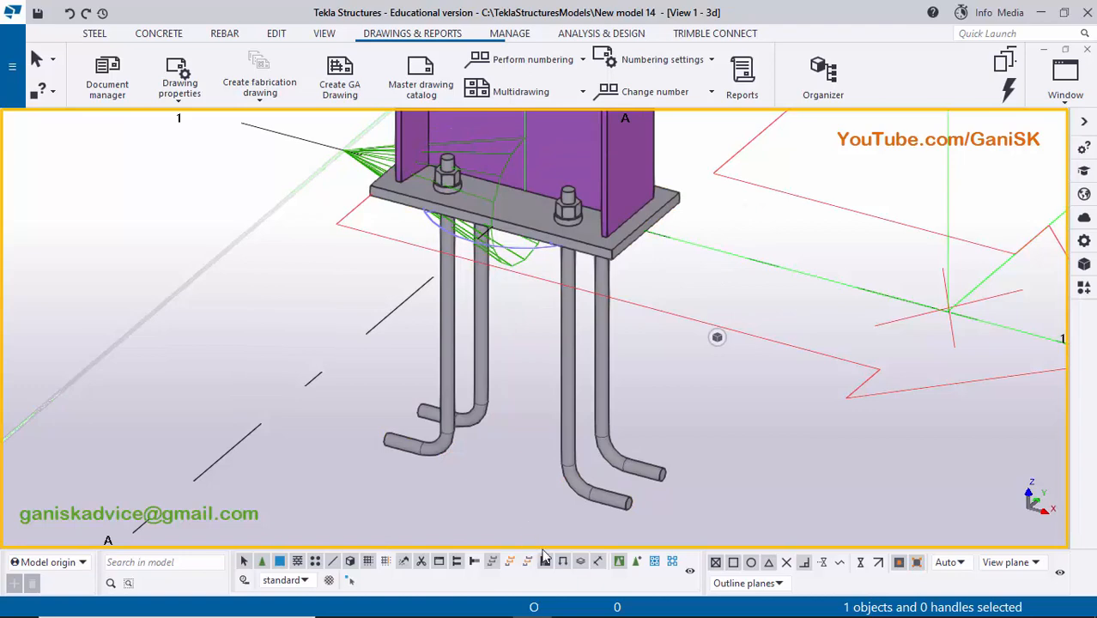
click(638, 563)
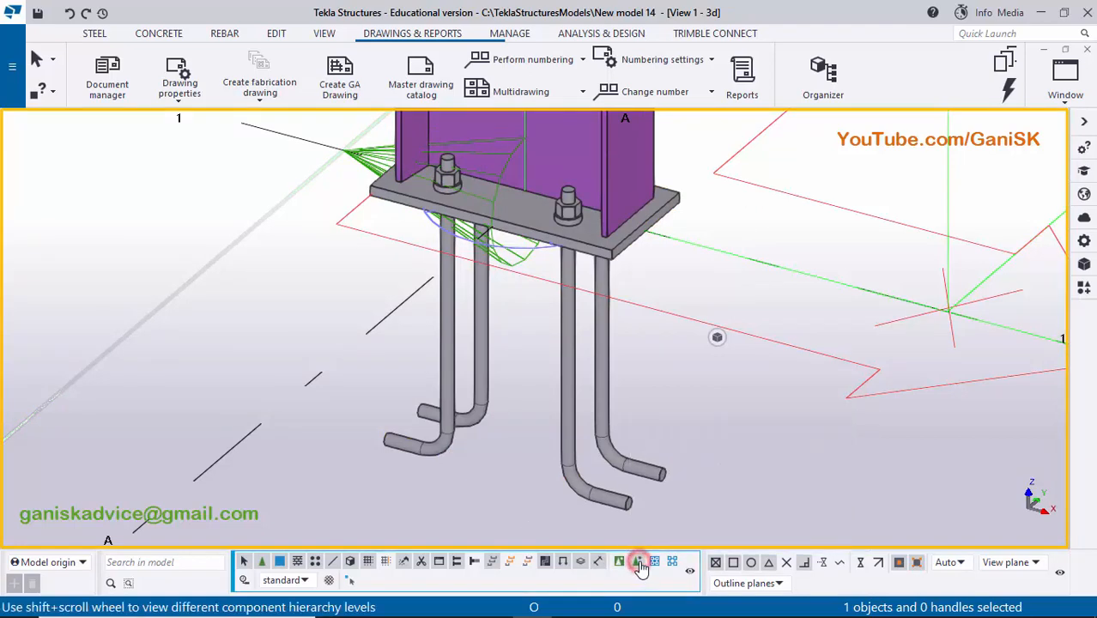
click(661, 217)
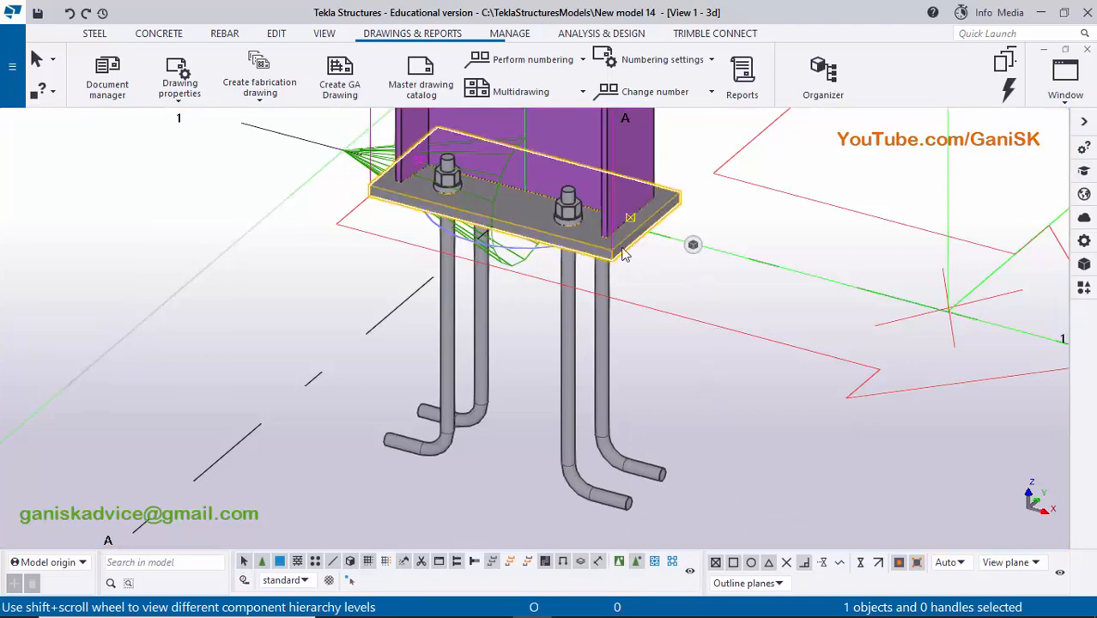
middle_drag(617, 278, 523, 339)
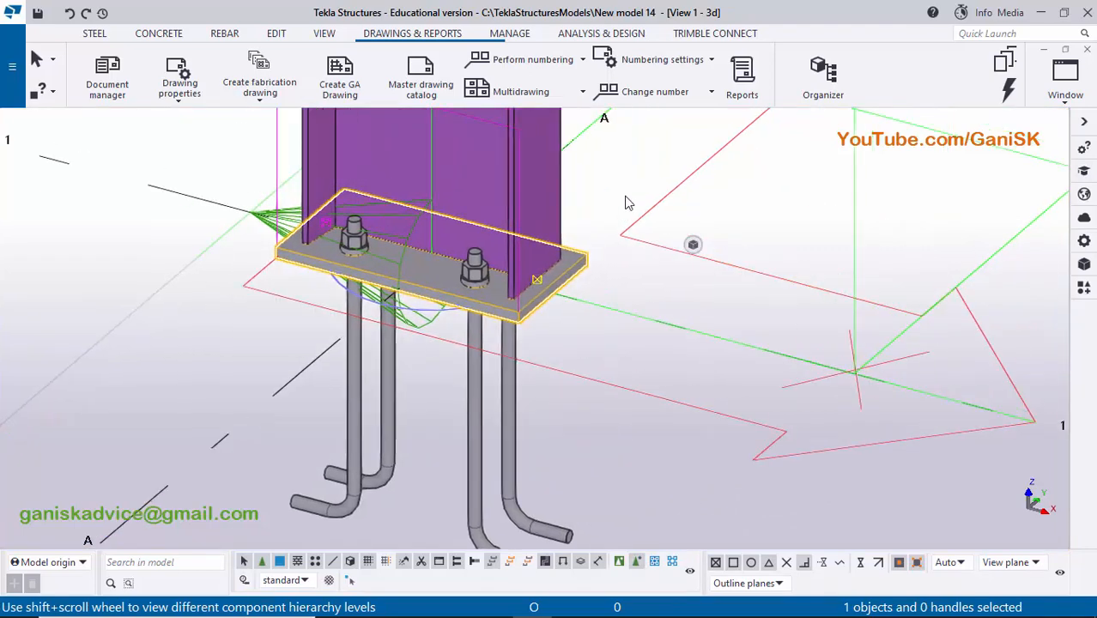
- Create the single-part fabrication drawing of the bp1 base plate from the applied settings, then clear the model selection
right_click(639, 161)
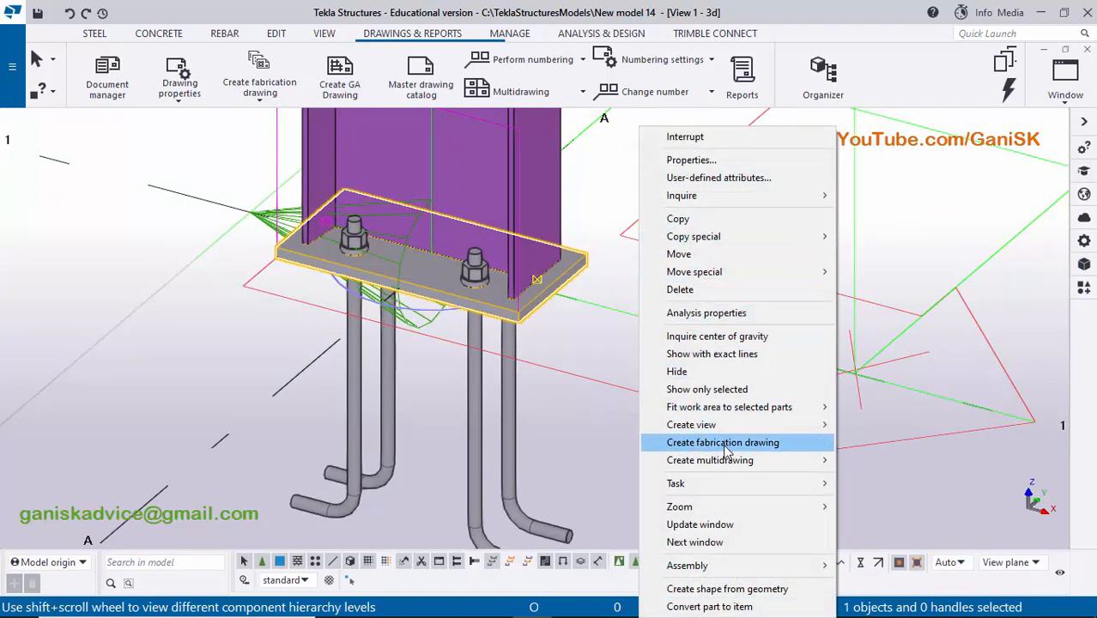
click(763, 443)
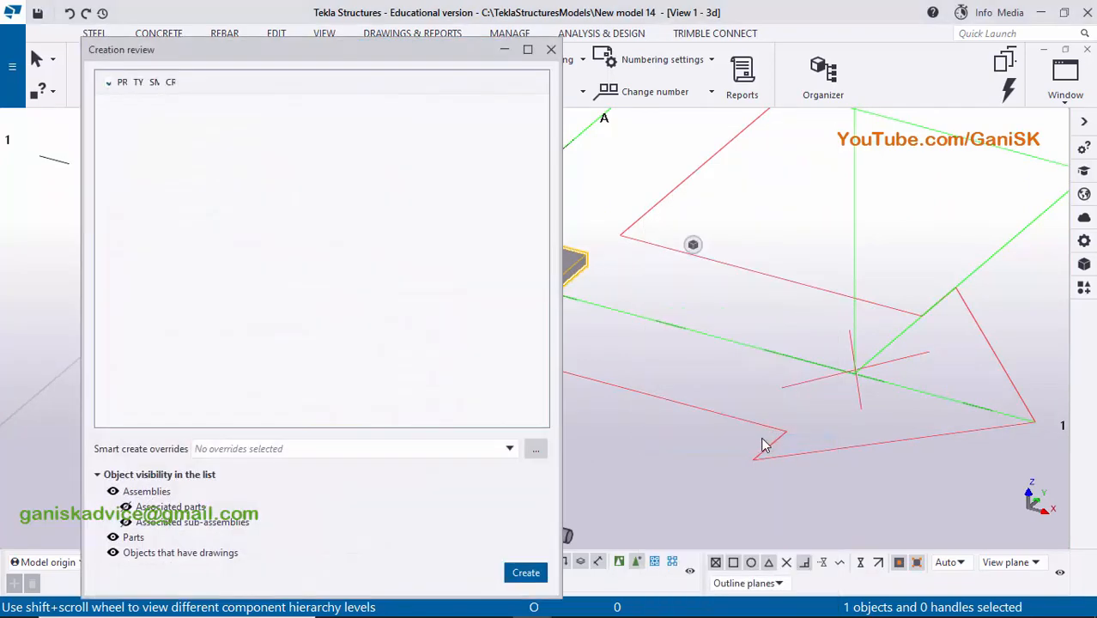
scroll(771, 400, down, 2)
middle_drag(771, 398, 958, 400)
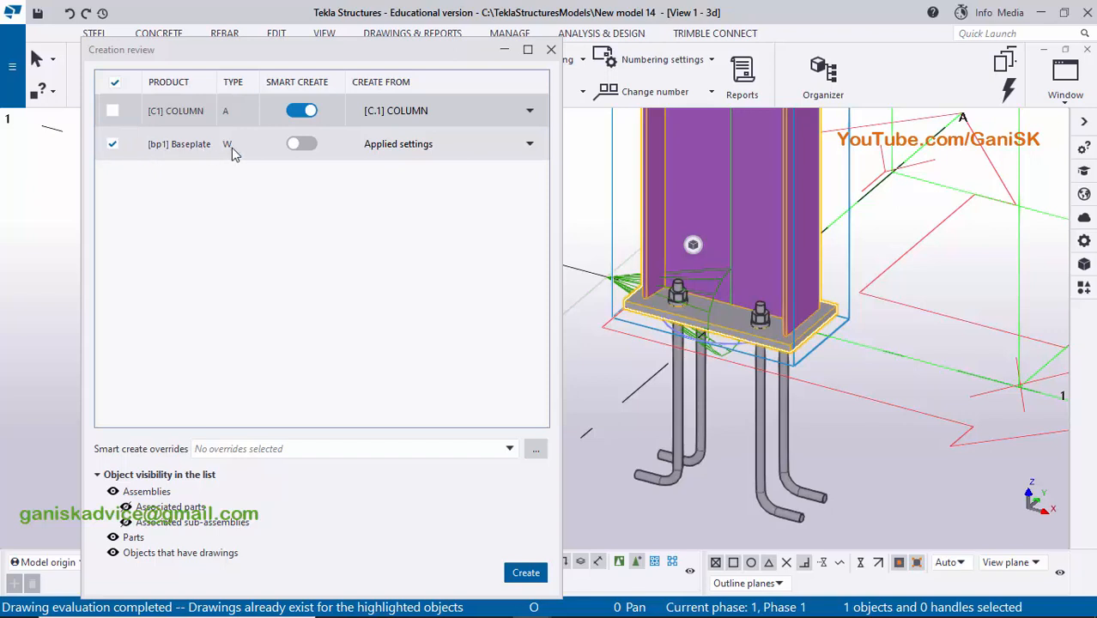
click(525, 573)
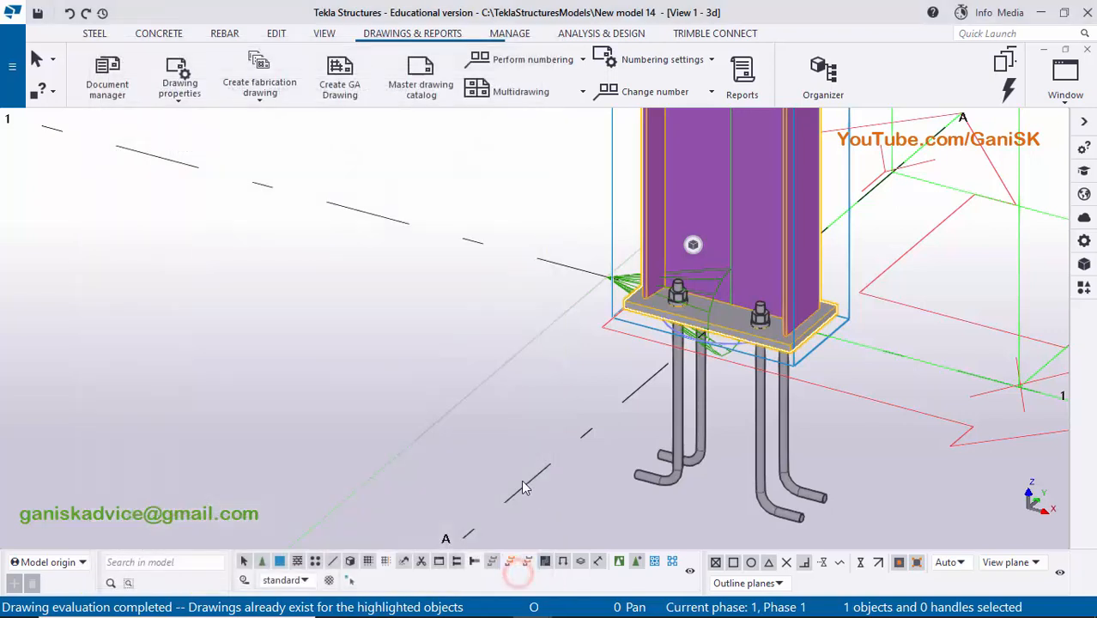
click(375, 348)
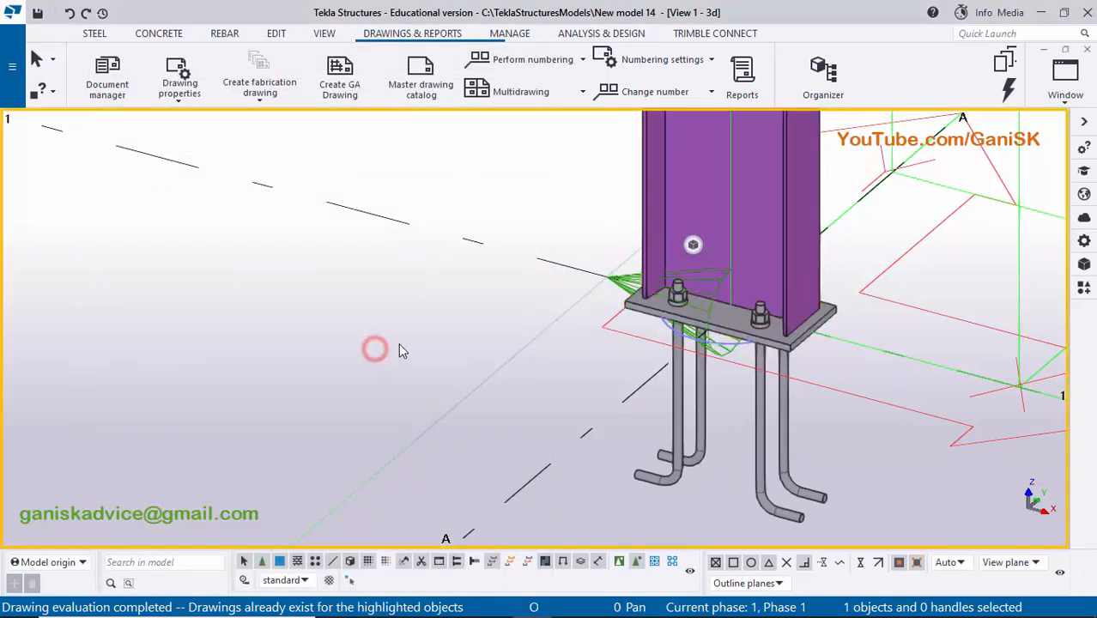
- Check the marks, names and sizes of the c.1, bp.1 and C.1 drawings in the document manager and close it
middle_drag(397, 348, 354, 359)
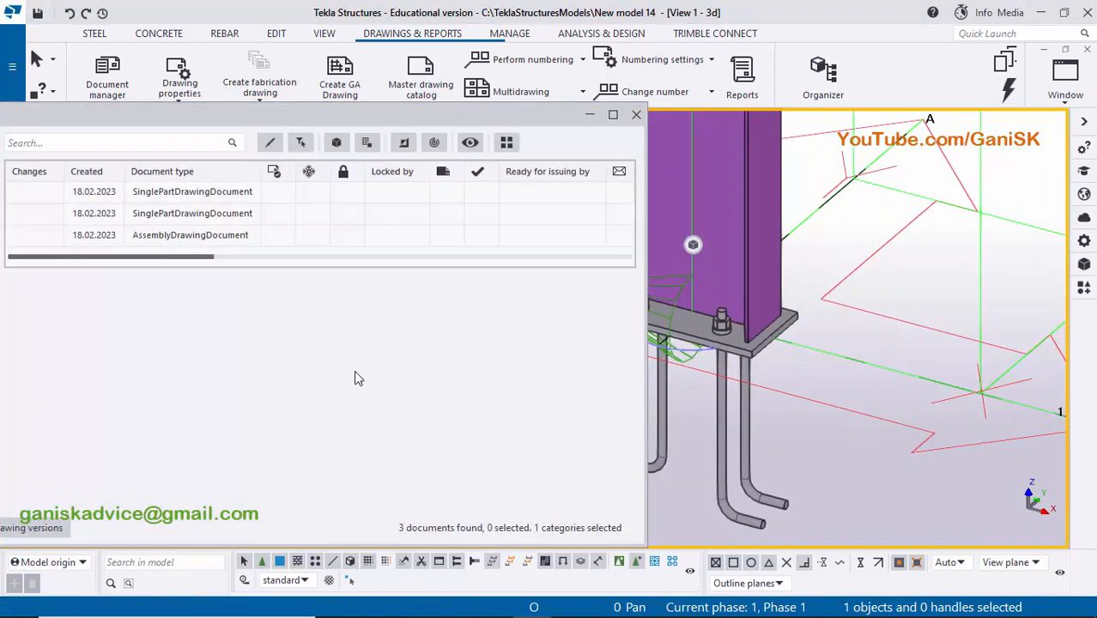
drag(432, 117, 553, 88)
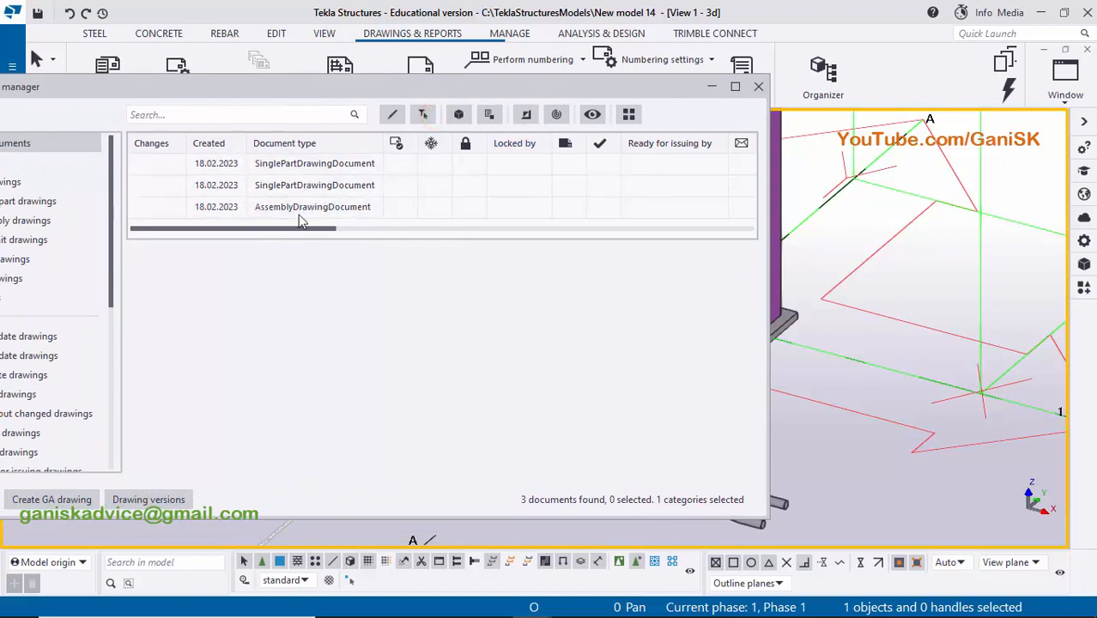
drag(279, 229, 420, 232)
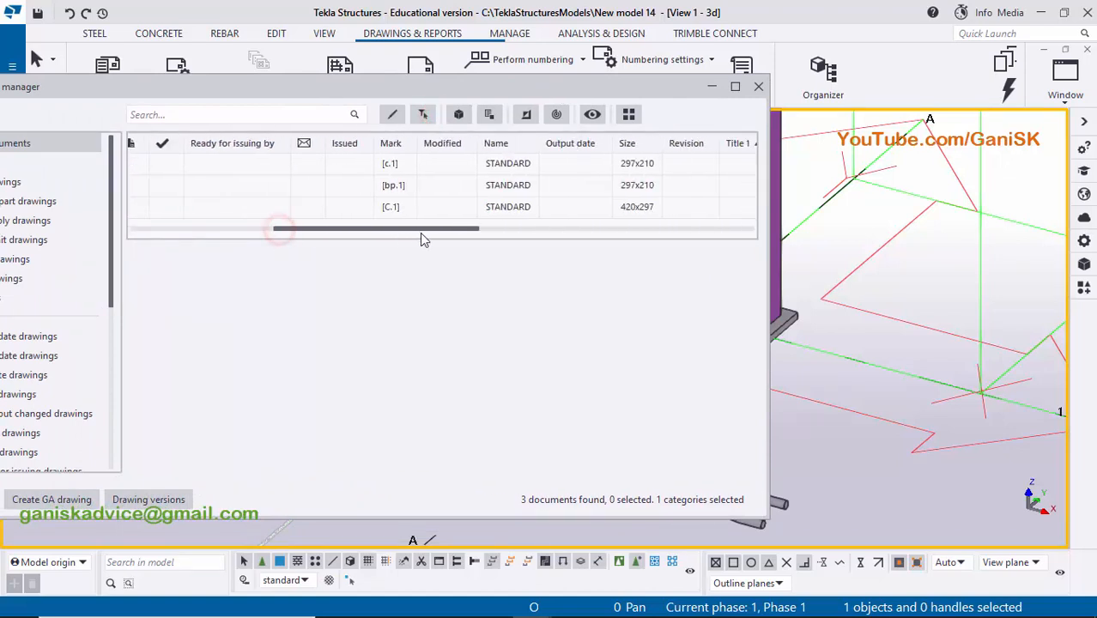
click(376, 163)
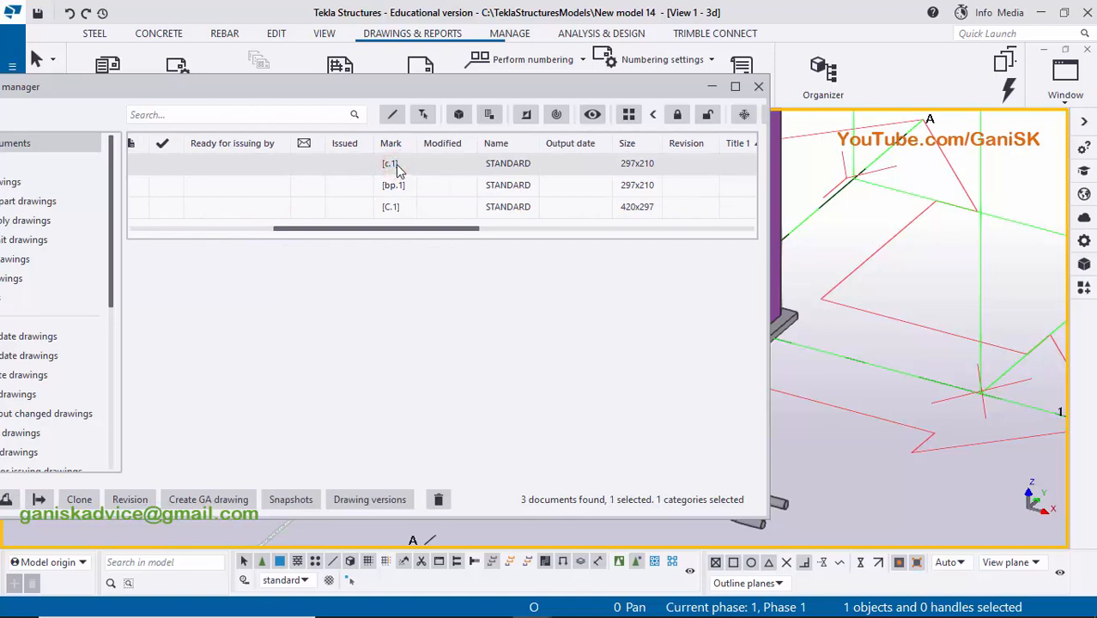
click(407, 189)
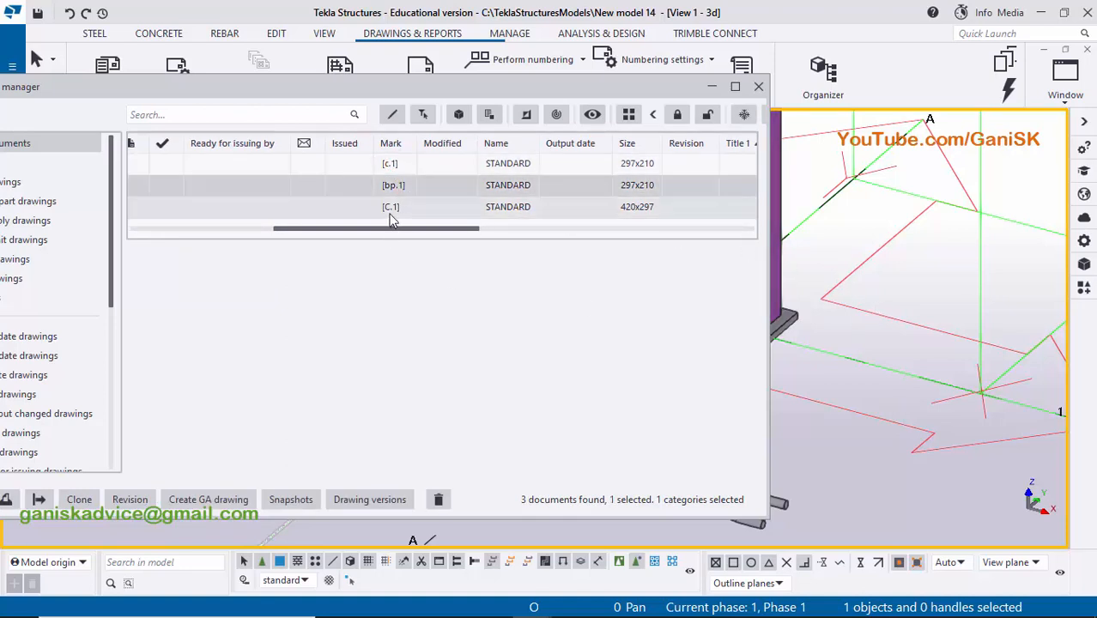
click(402, 208)
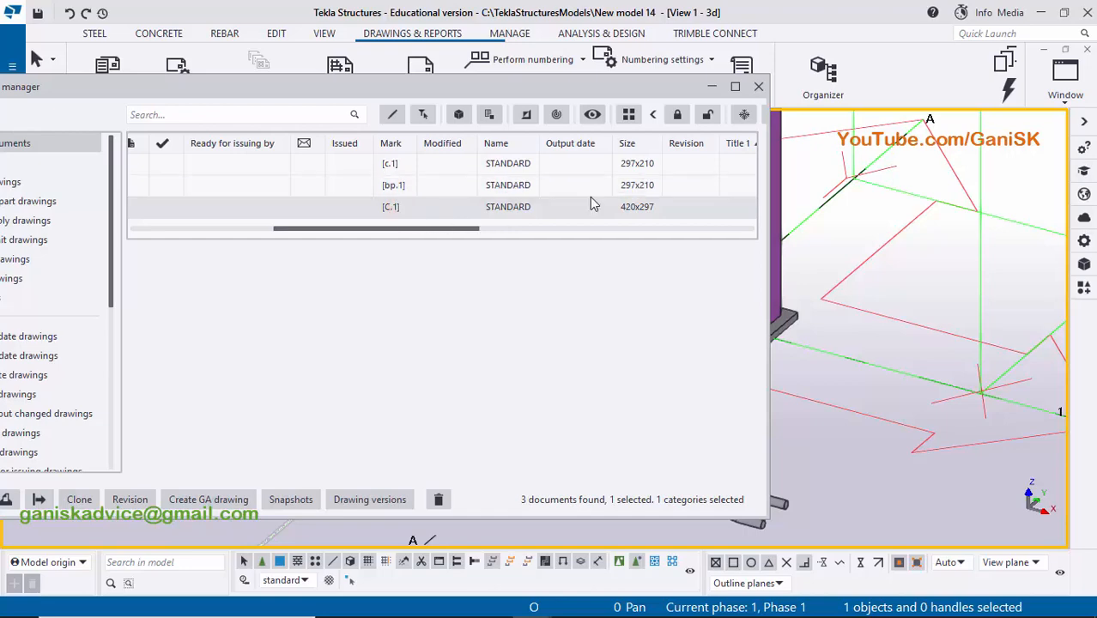
click(759, 86)
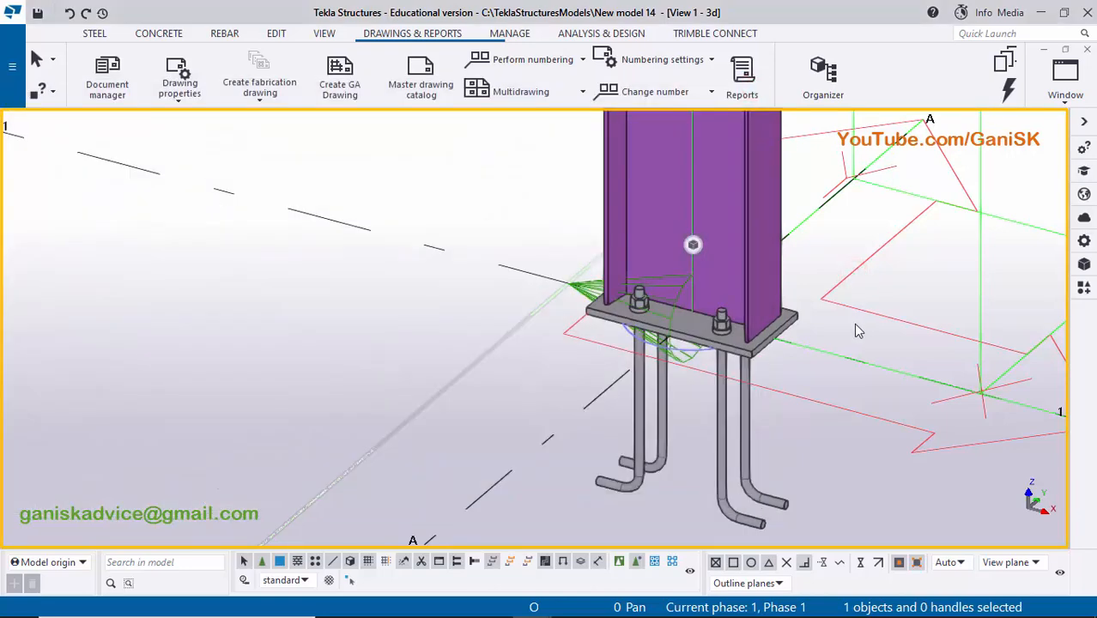
- Open the c.1 single-part drawing of the column from the document manager and close the manager
scroll(759, 335, down, 3)
scroll(728, 348, up, 5)
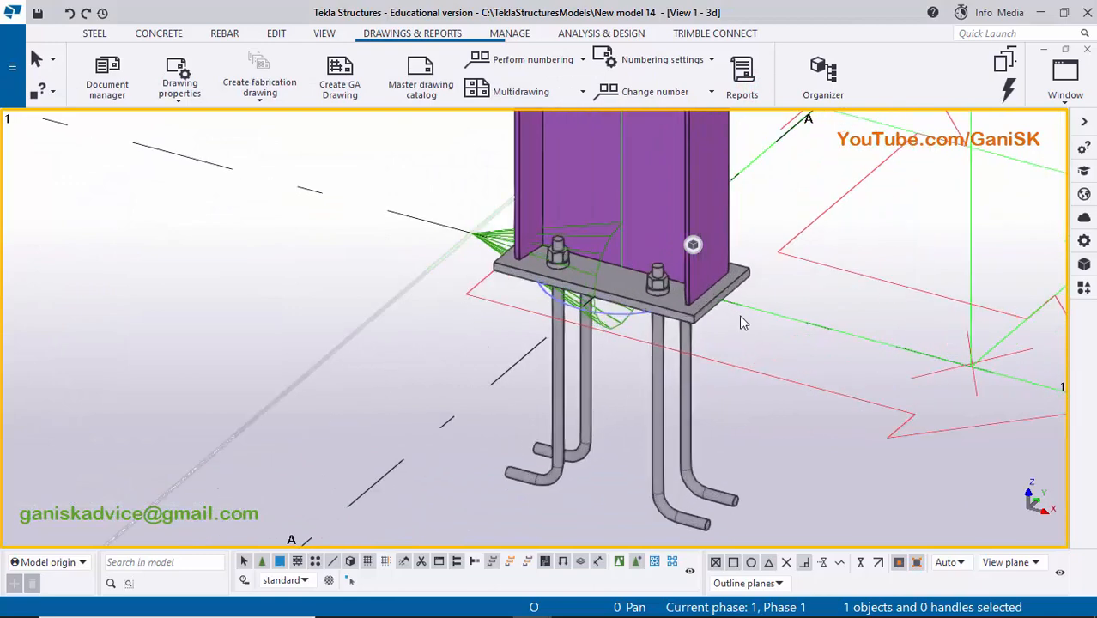
scroll(740, 316, up, 2)
scroll(809, 333, down, 3)
middle_drag(810, 334, 763, 339)
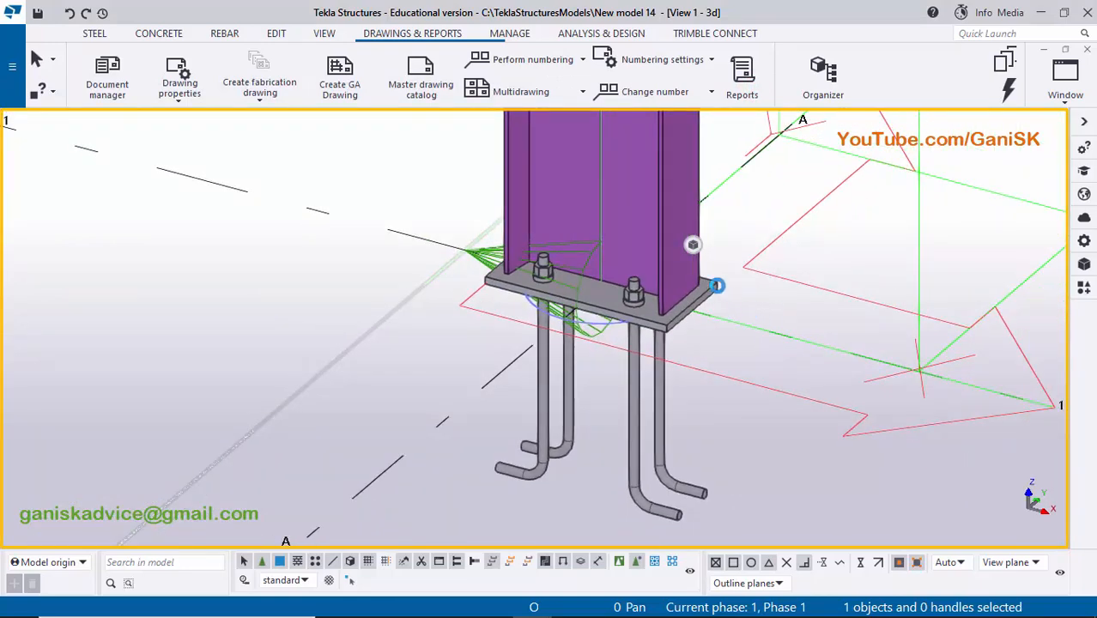
key(ctrl+l)
drag(300, 223, 444, 243)
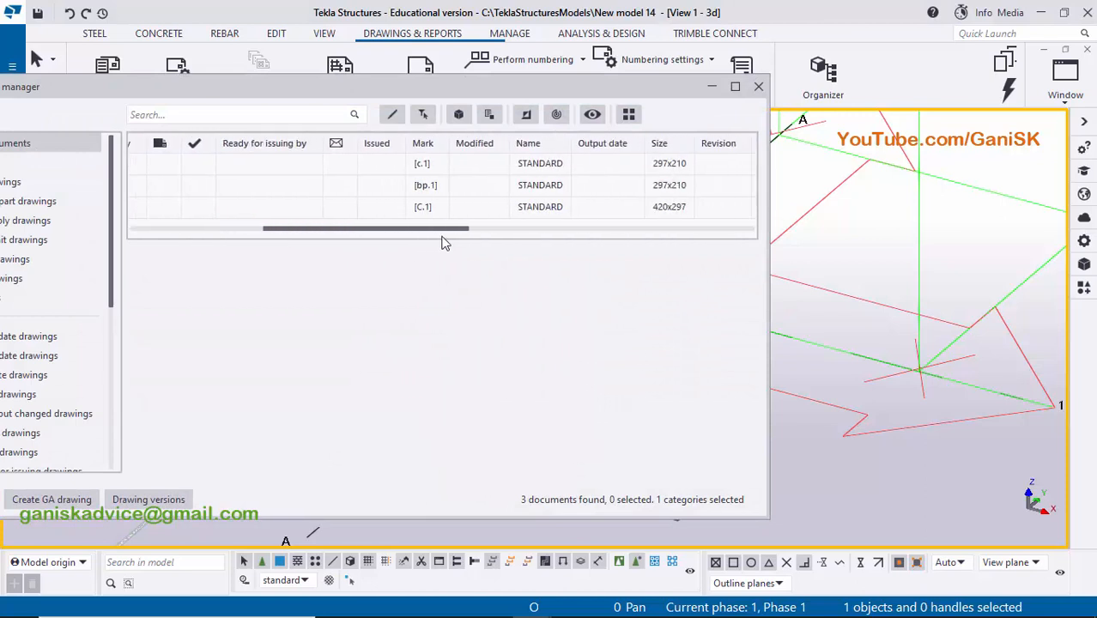
click(431, 164)
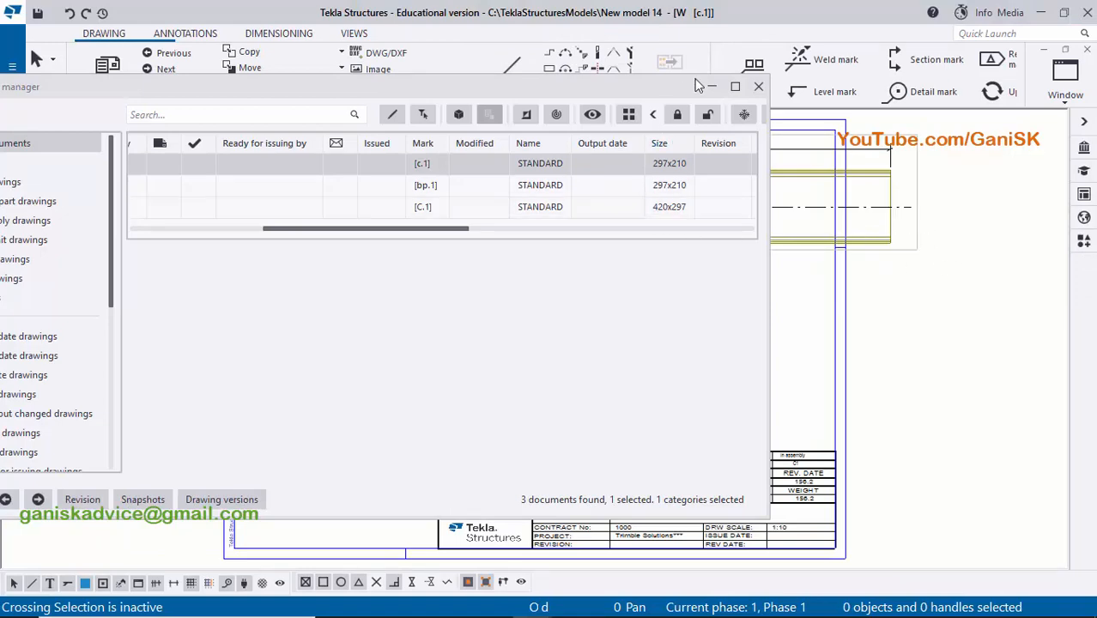
click(759, 86)
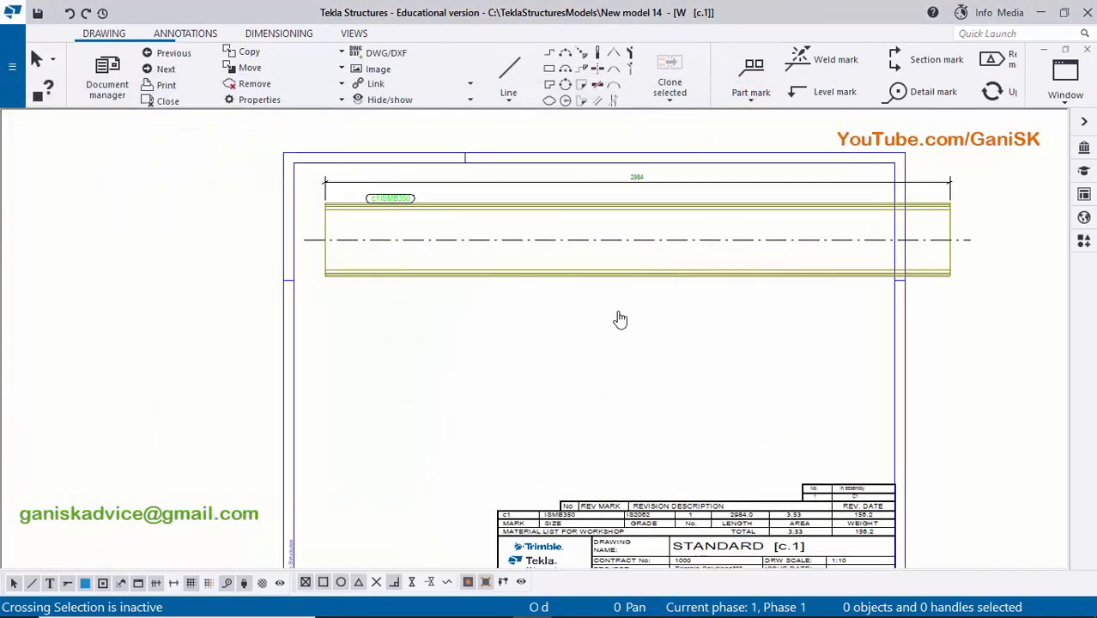
- Examine how the column's front view fits within the c.1 drawing sheet, including its dimension, part mark and material list
scroll(702, 303, up, 1)
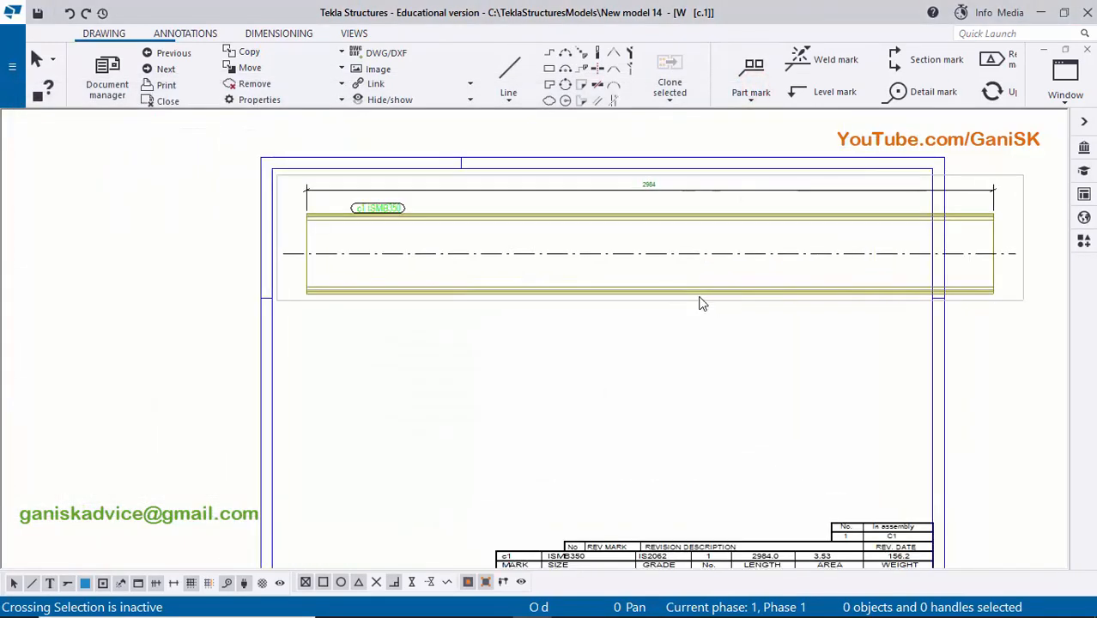
scroll(701, 270, down, 2)
scroll(730, 245, up, 5)
scroll(687, 239, down, 2)
scroll(756, 250, down, 2)
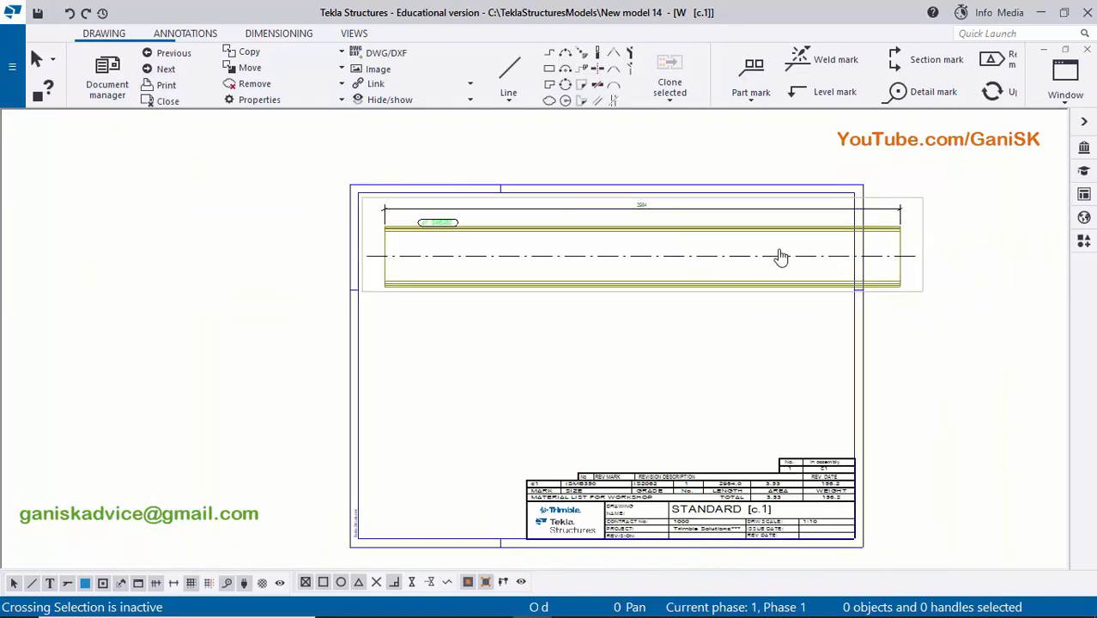
scroll(742, 242, up, 2)
scroll(763, 243, down, 1)
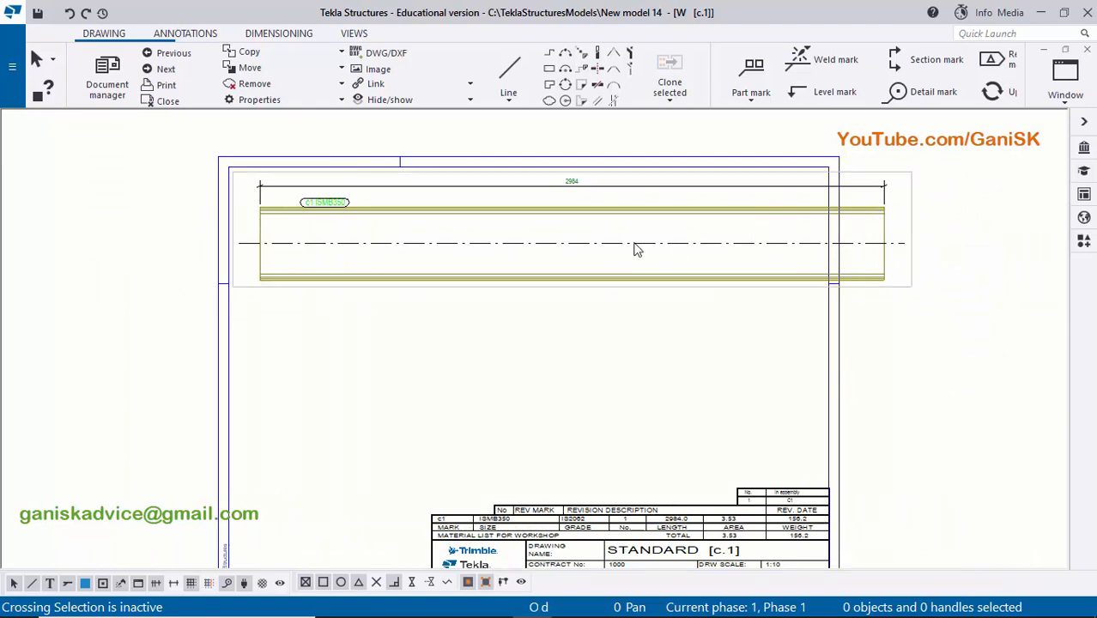
scroll(436, 245, up, 1)
scroll(984, 266, down, 1)
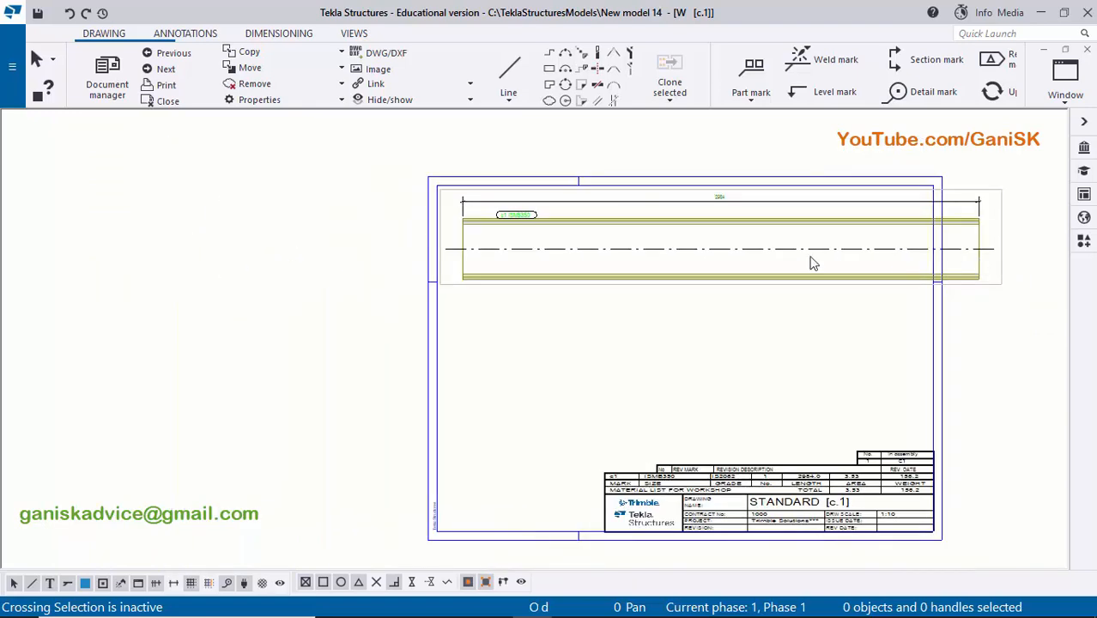
middle_drag(758, 250, 655, 250)
scroll(665, 257, up, 1)
scroll(859, 275, up, 2)
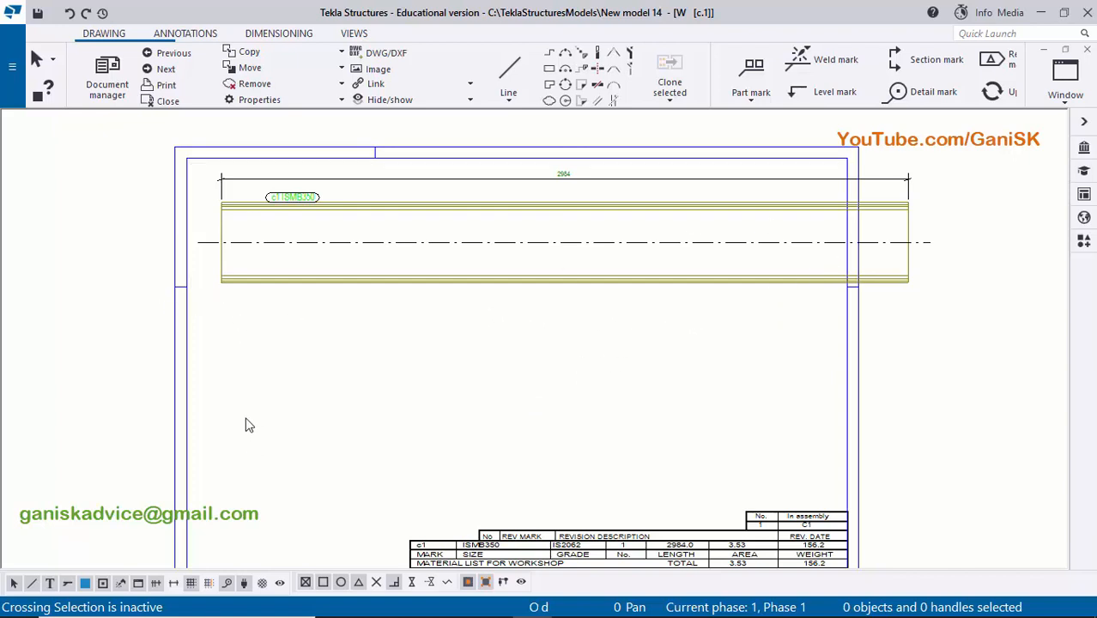
scroll(215, 310, up, 1)
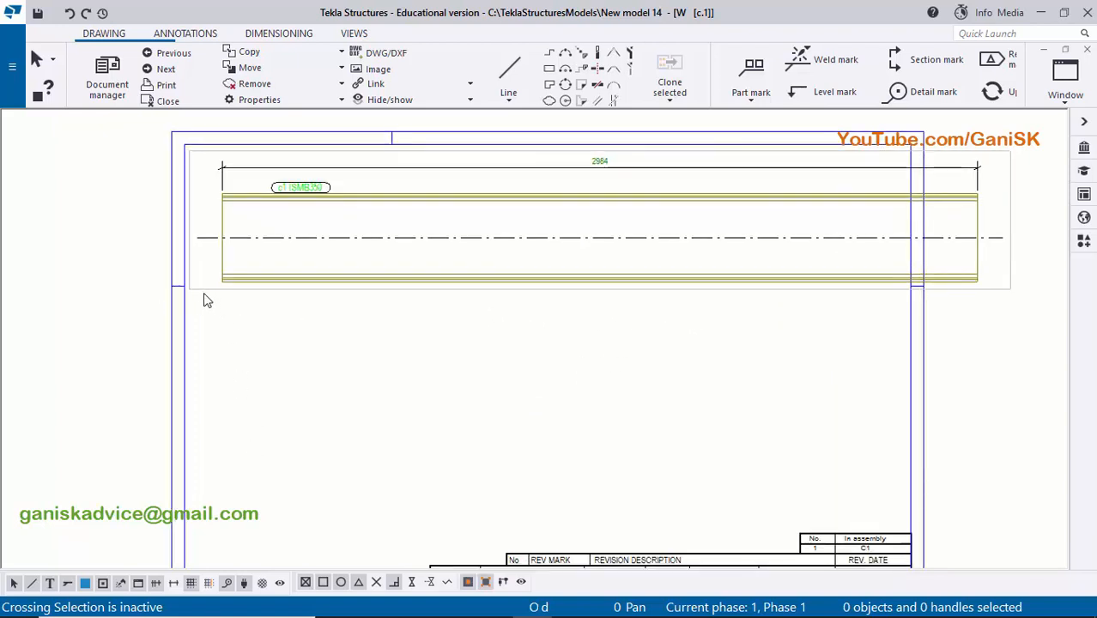
- Turn on shortening for the column's front view by setting Cut parts to Yes in its view properties, and apply it
click(196, 293)
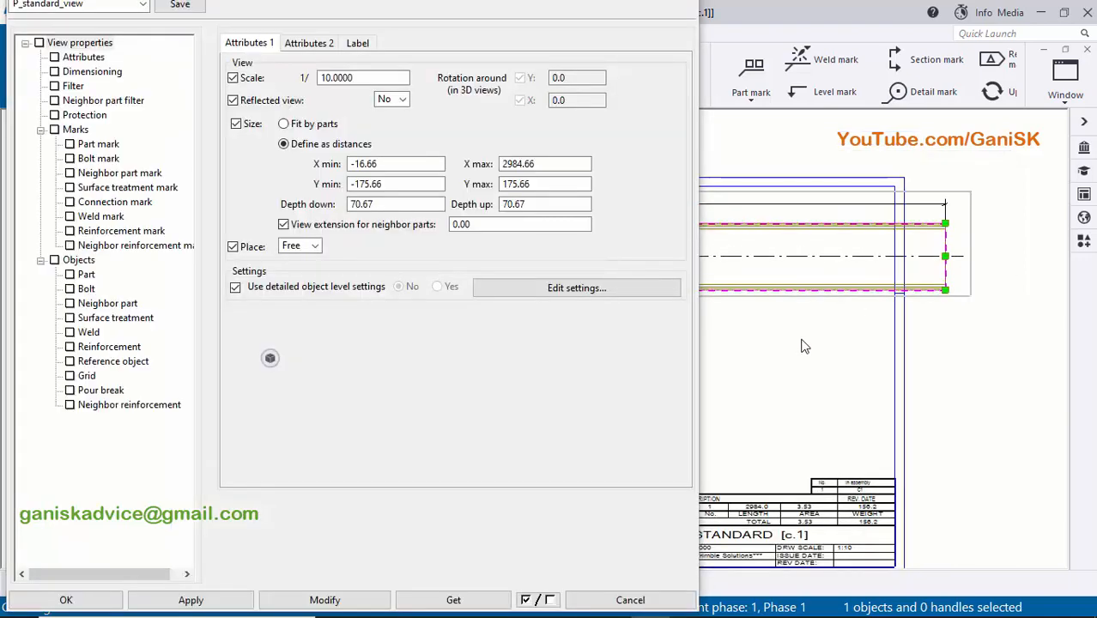
click(371, 76)
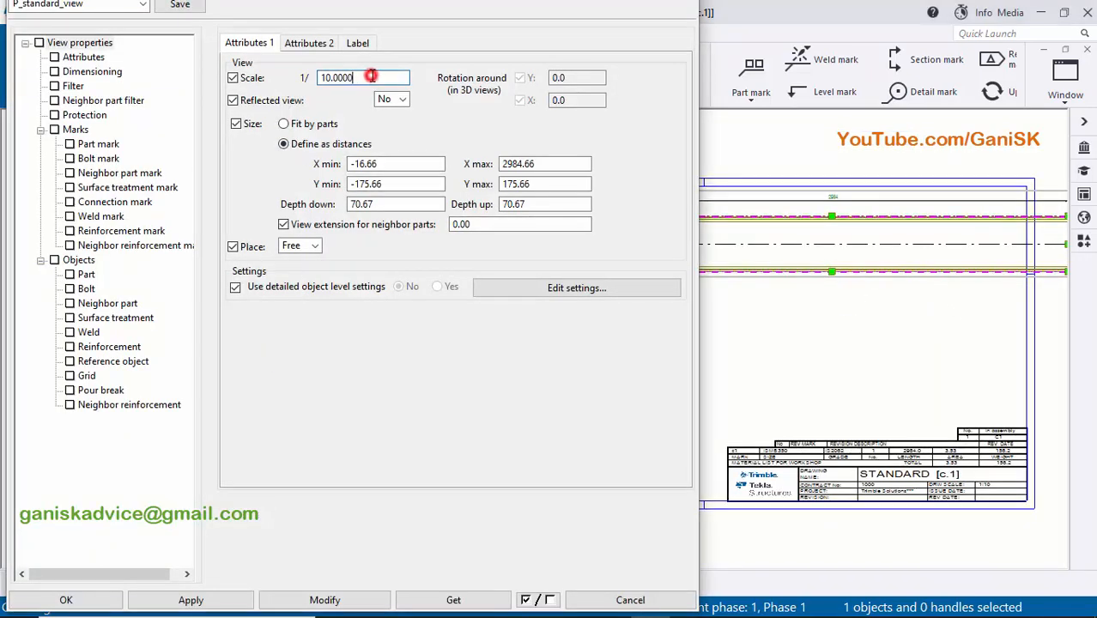
scroll(843, 301, down, 2)
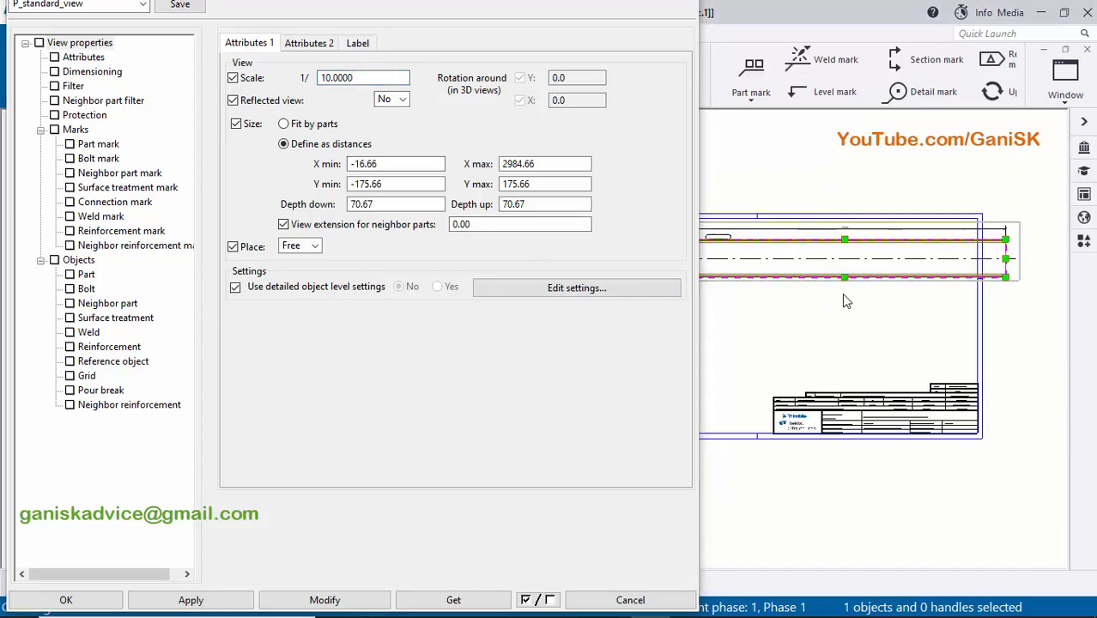
scroll(844, 300, up, 1)
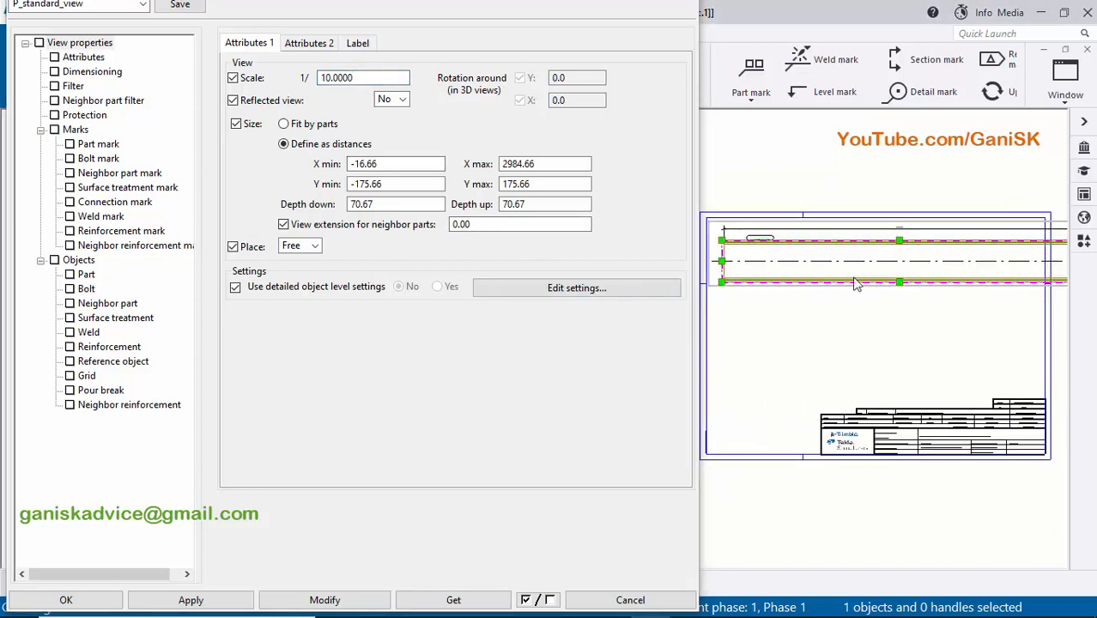
scroll(855, 283, down, 1)
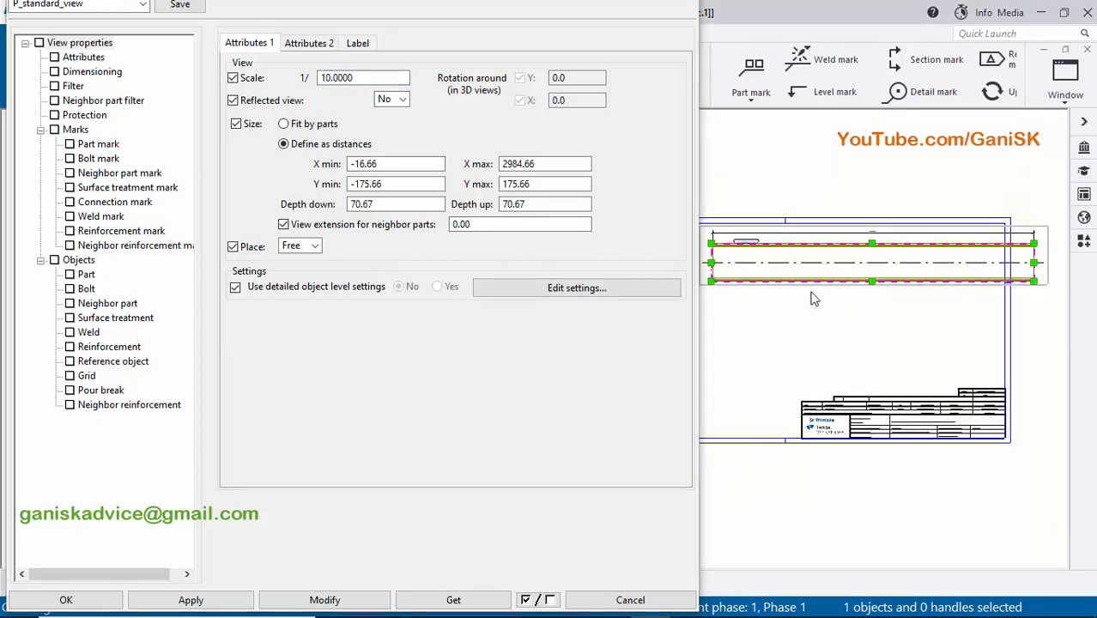
click(314, 45)
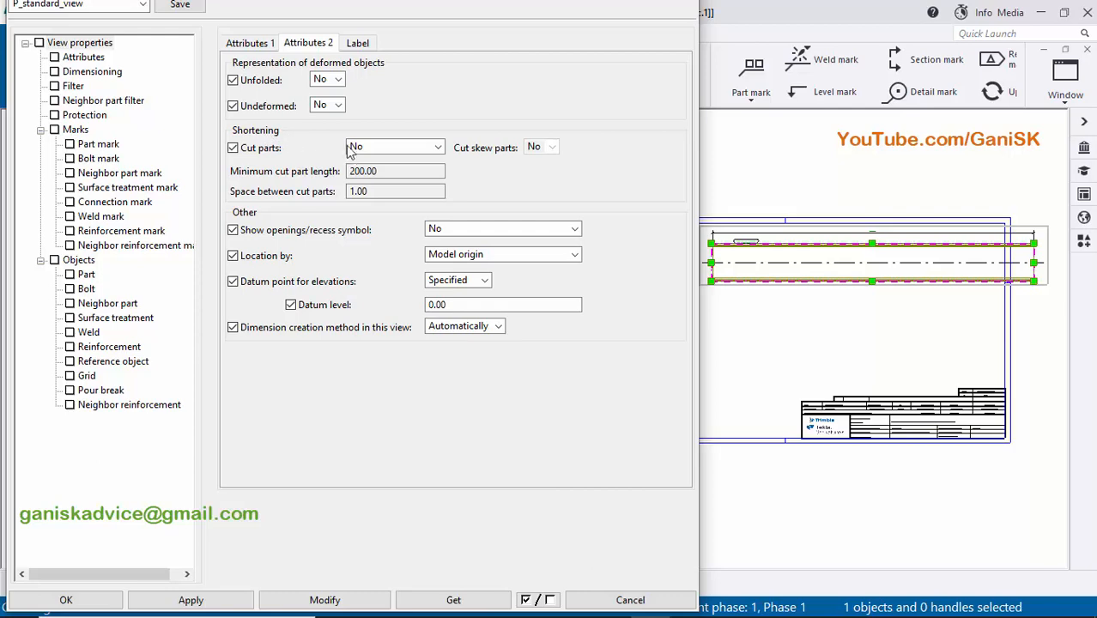
scroll(889, 259, up, 2)
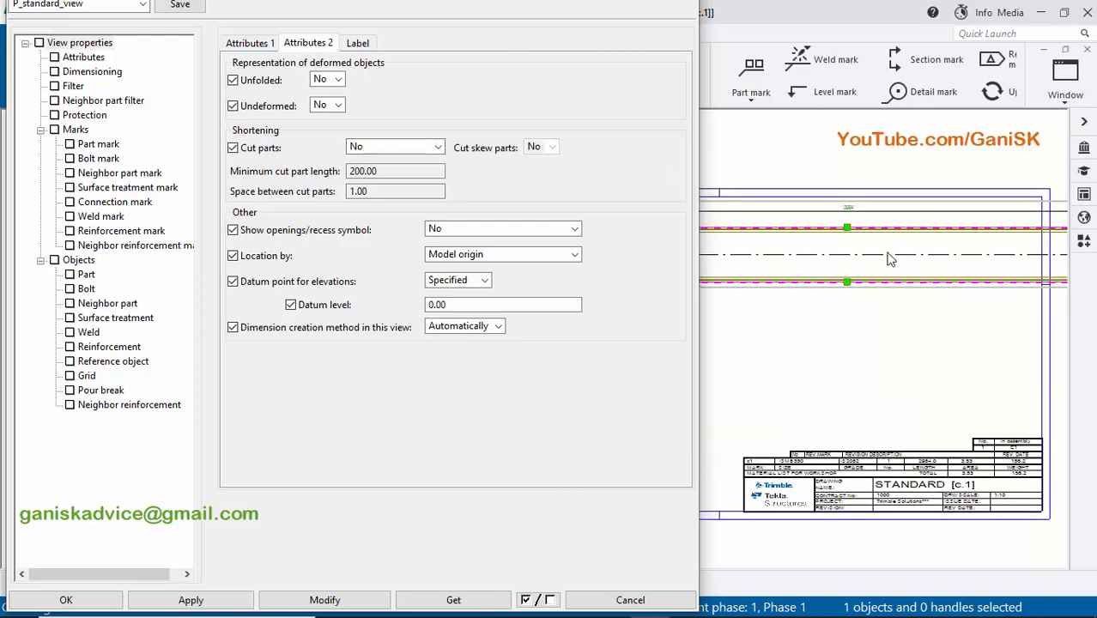
scroll(890, 259, down, 2)
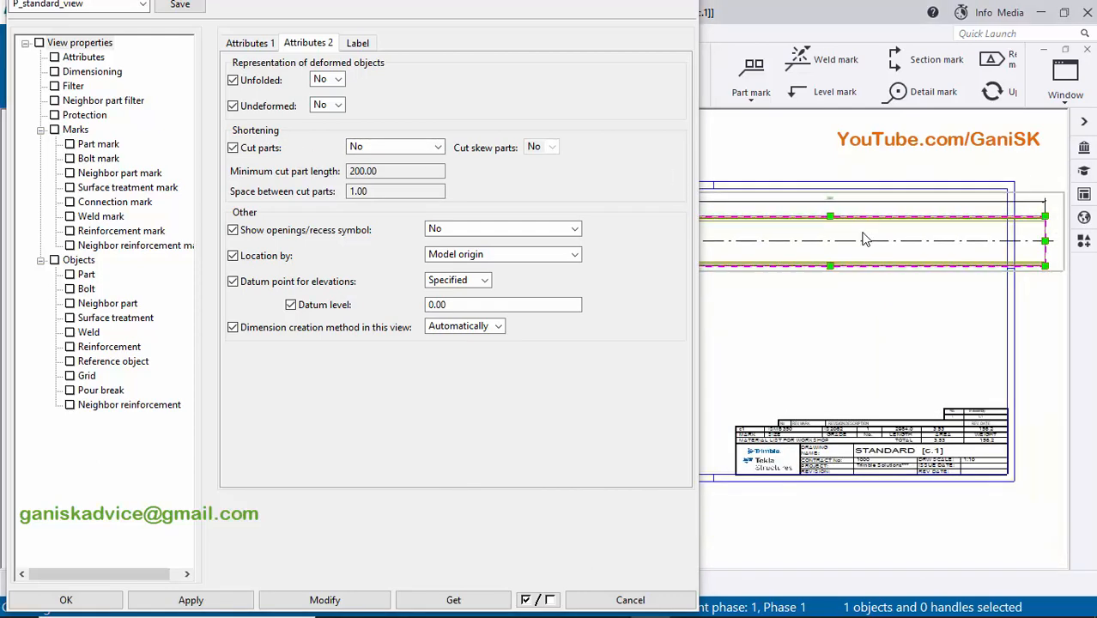
click(417, 148)
click(400, 176)
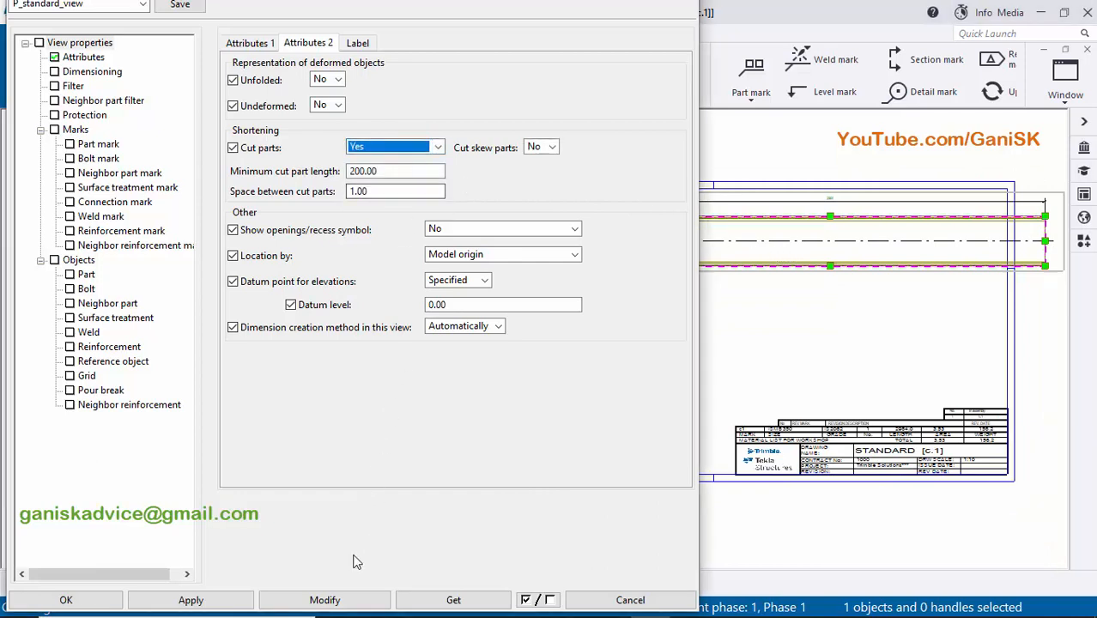
click(324, 598)
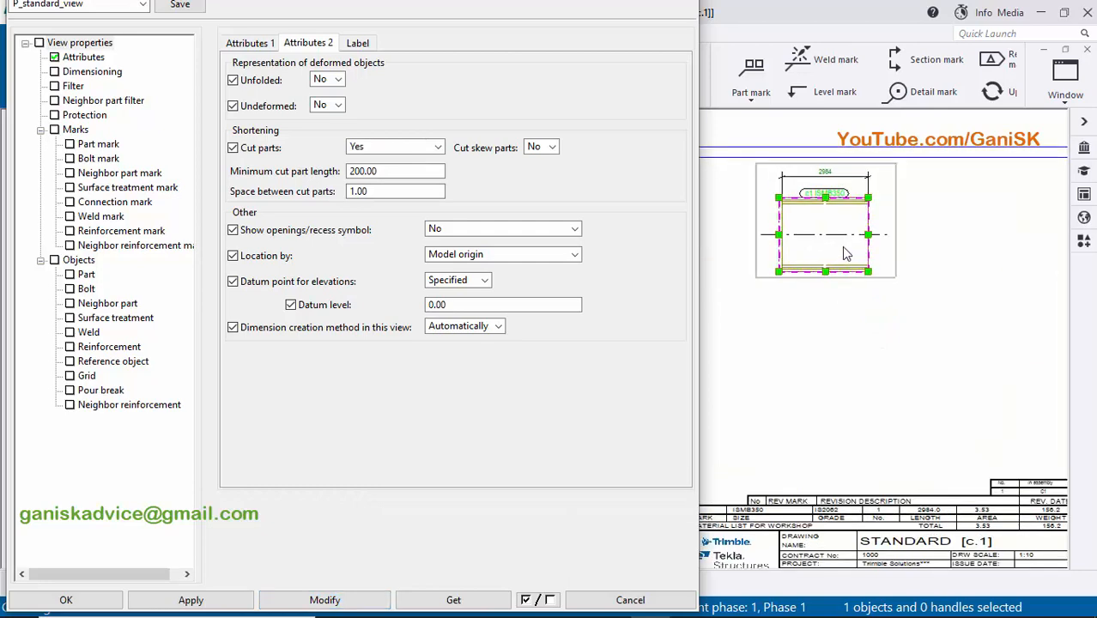
- Examine the shortened front view on the c.1 sheet, including its length dimension, part mark and the break in the column
scroll(843, 248, up, 4)
scroll(833, 232, down, 3)
middle_drag(823, 238, 840, 282)
scroll(846, 280, down, 4)
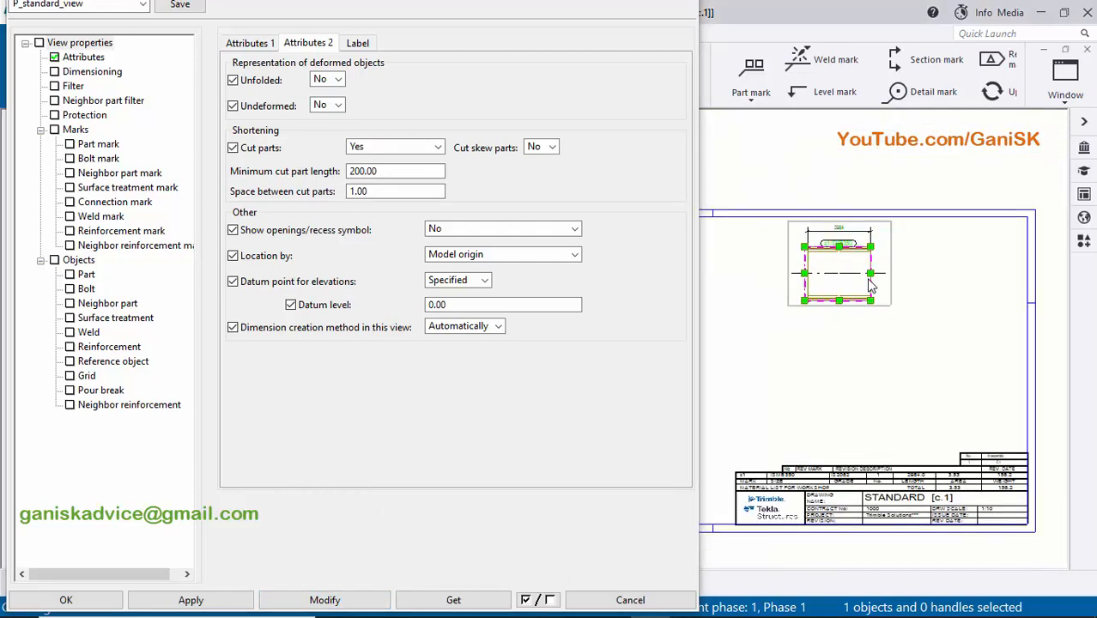
scroll(869, 286, down, 2)
scroll(837, 257, up, 5)
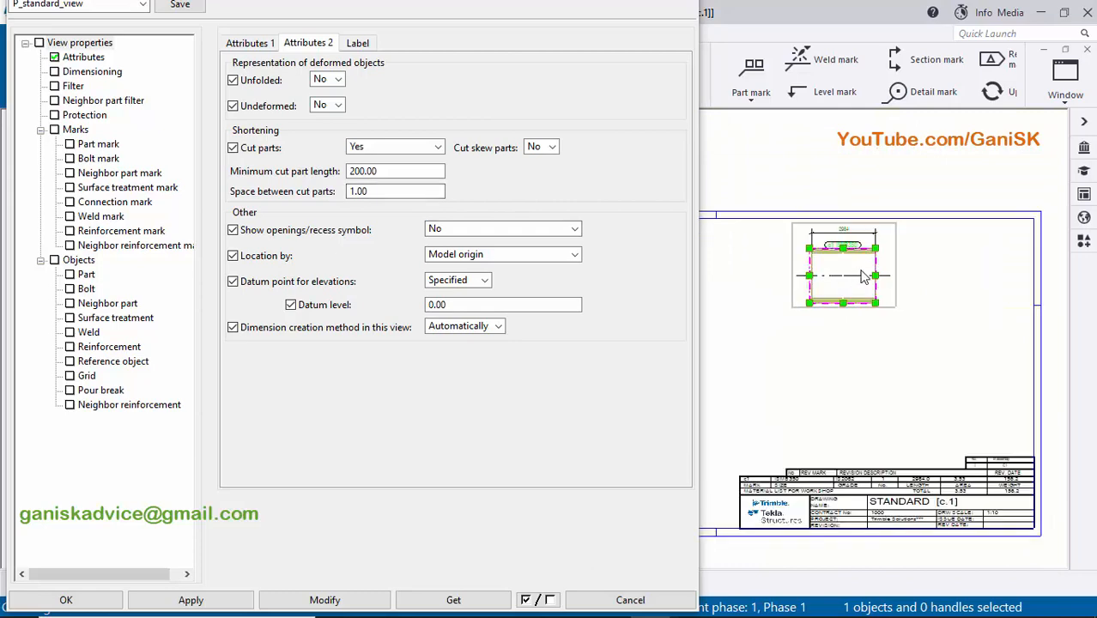
scroll(827, 199, up, 4)
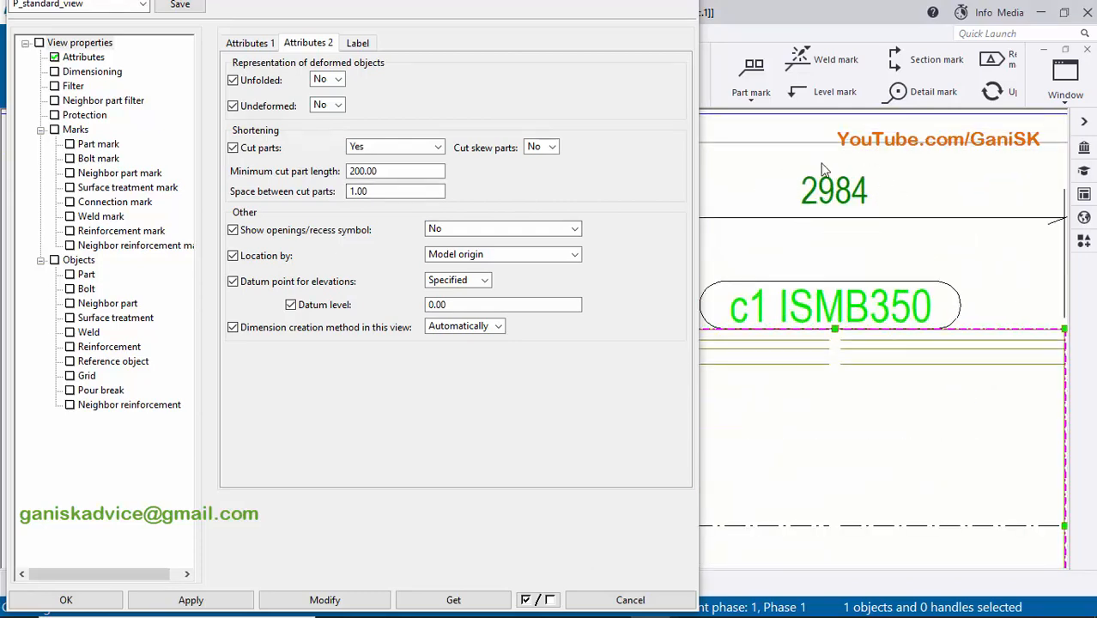
scroll(845, 210, down, 7)
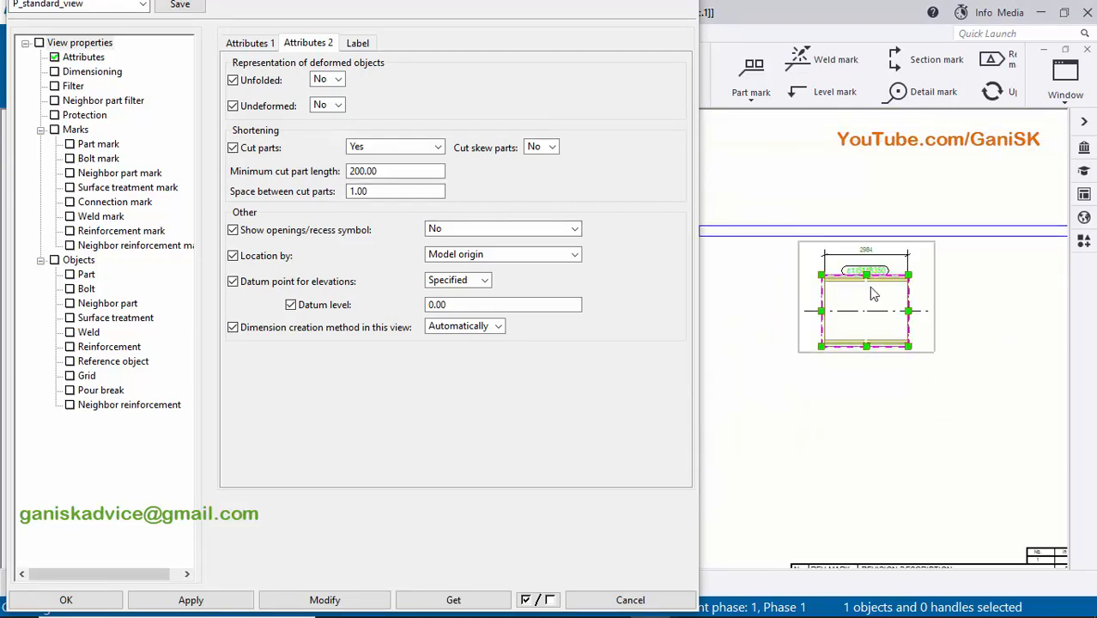
scroll(846, 320, down, 1)
scroll(841, 324, up, 3)
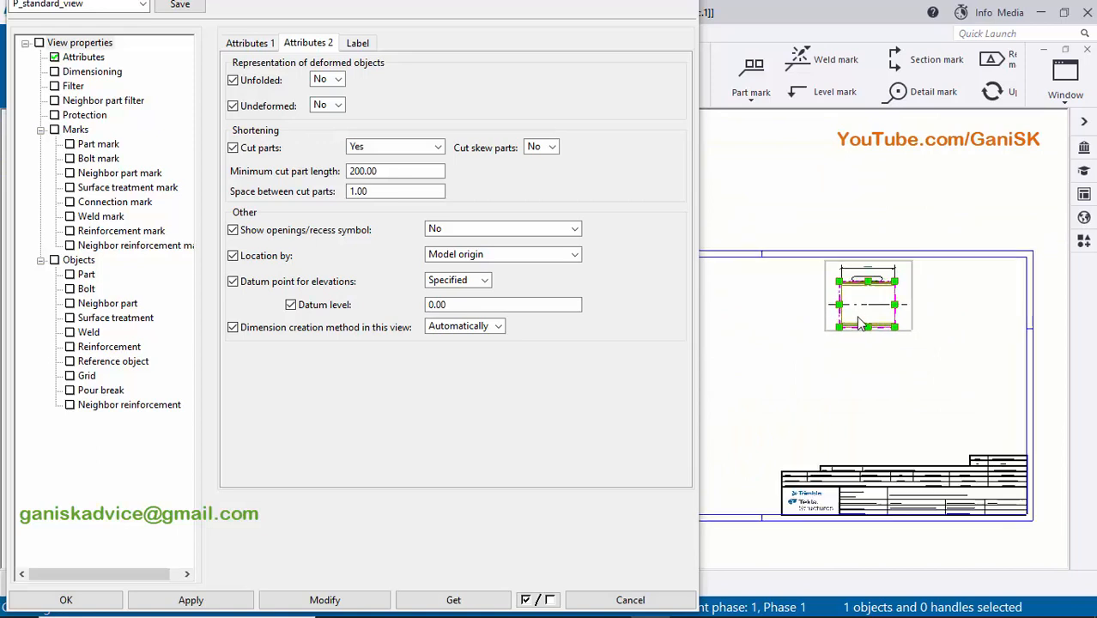
- Set the front view's minimum cut part length to 500 and apply it to the drawing
double_click(405, 170)
text(7)
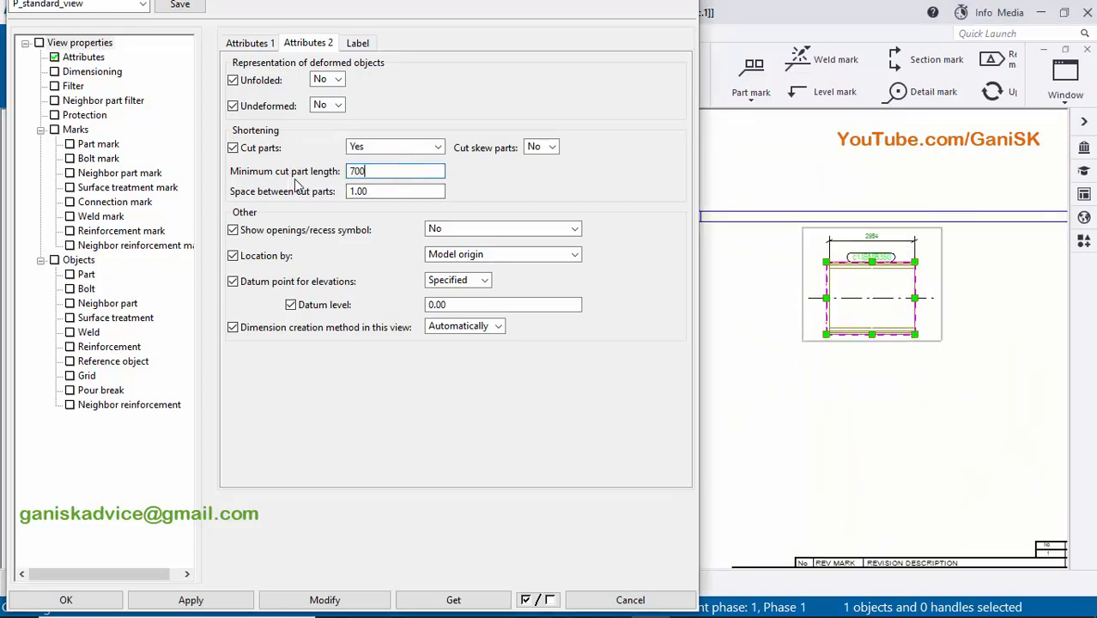
text(00)
drag(344, 171, 289, 174)
text(50)
click(321, 599)
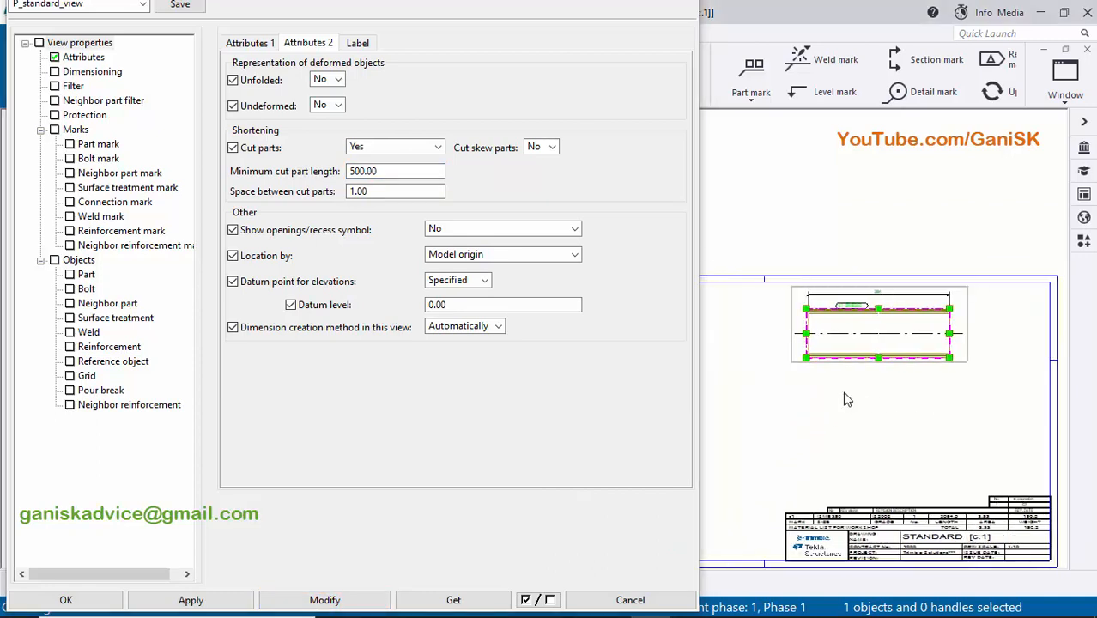
- Change the minimum cut part length of the shortened view to 700 and apply the modification
double_click(378, 170)
text(700)
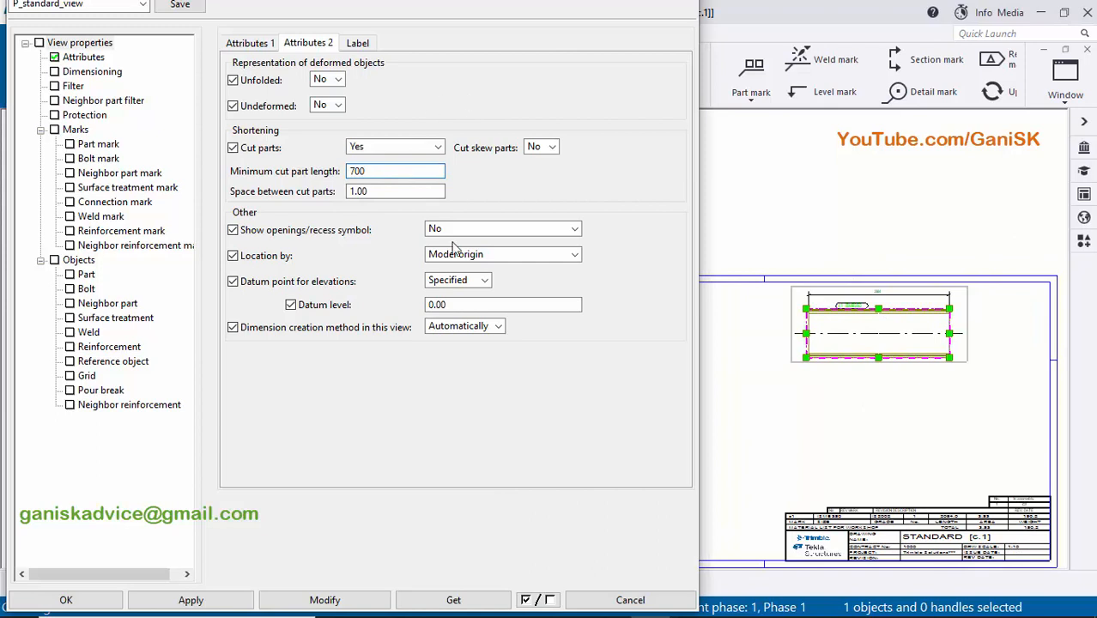
click(325, 598)
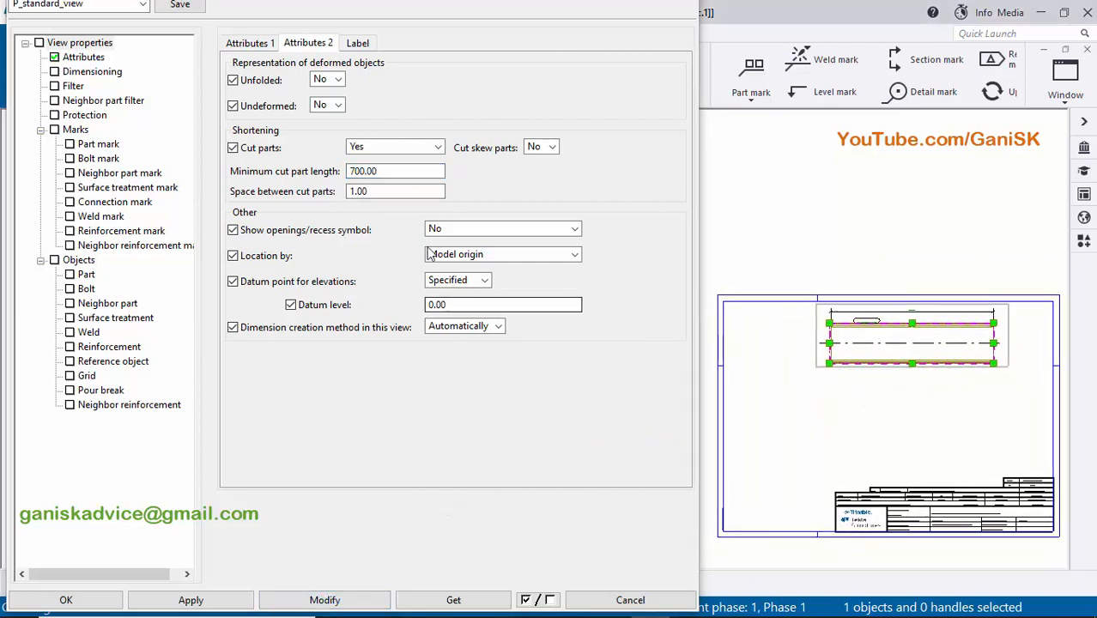
- Set the minimum cut part length to 900 and update the column's front view
double_click(388, 171)
text(9)
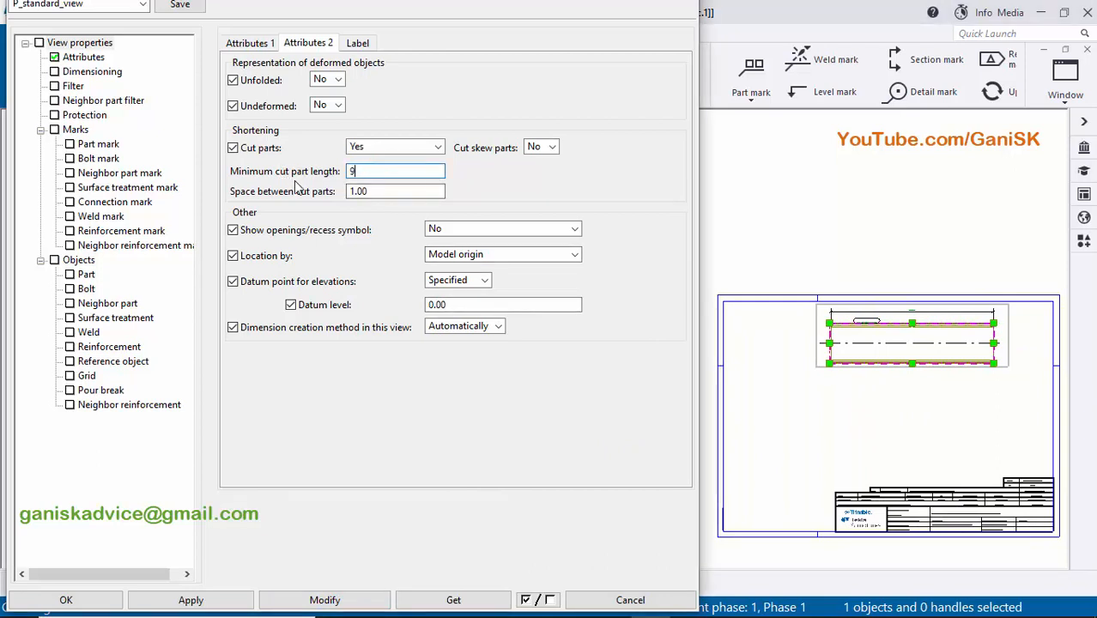
text(00)
click(345, 600)
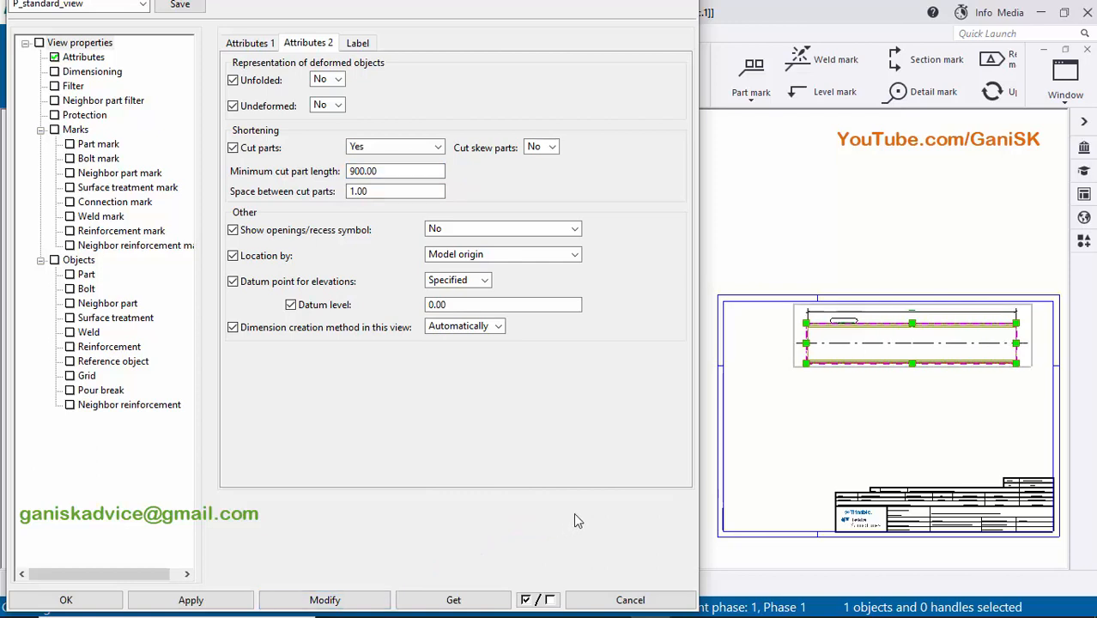
- Examine the gap between the cut parts at the middle of the column and the overall length dimension above it
scroll(780, 359, up, 2)
scroll(850, 327, up, 5)
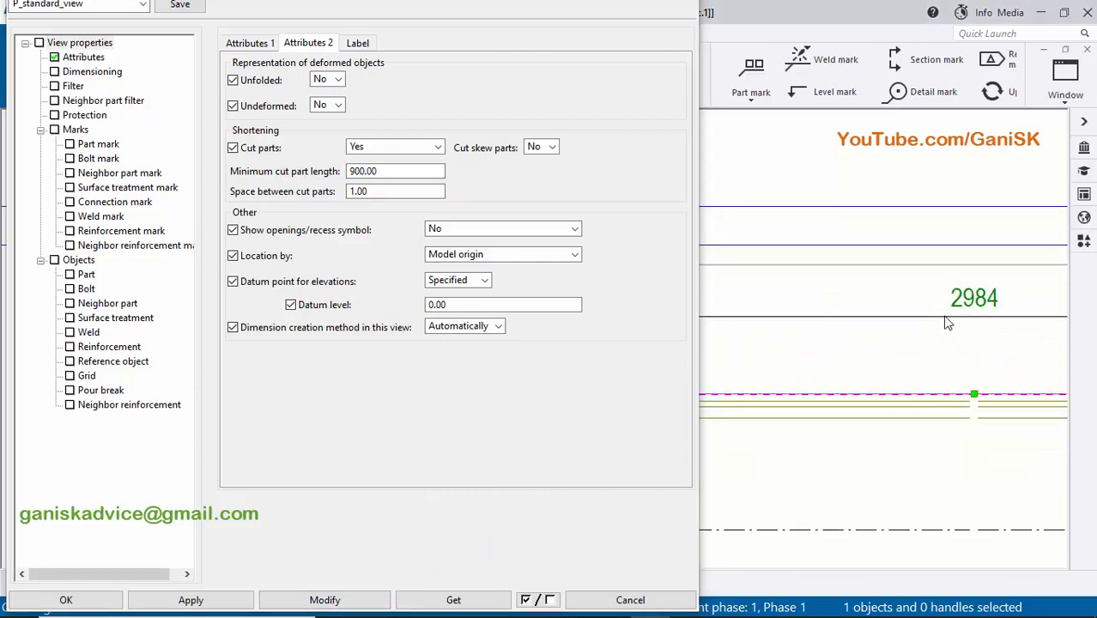
scroll(947, 323, down, 5)
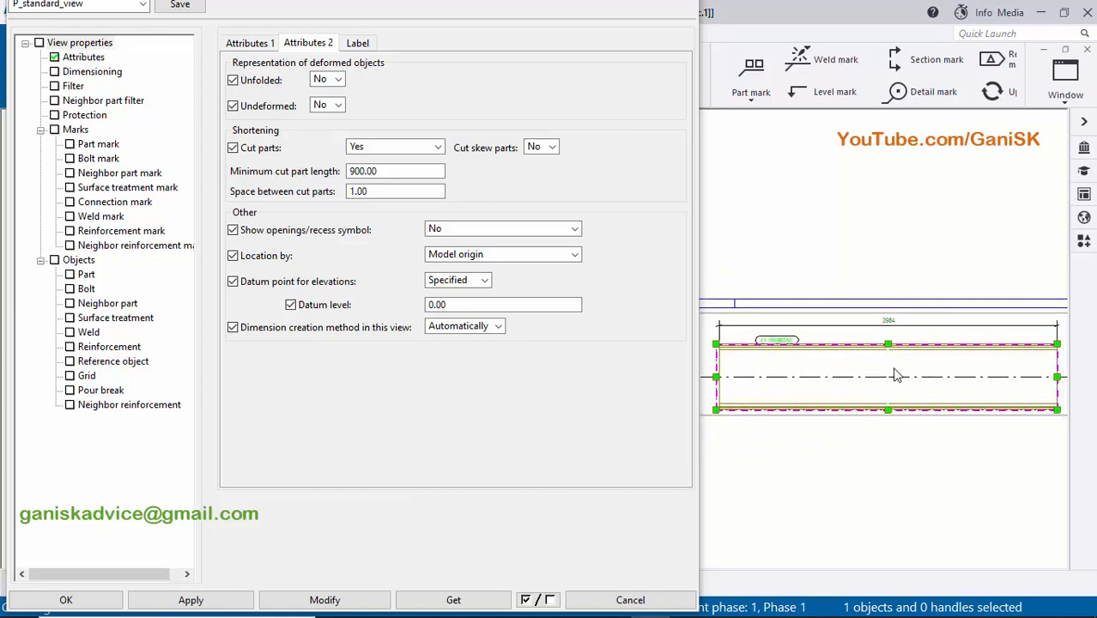
scroll(895, 375, down, 2)
scroll(915, 379, up, 1)
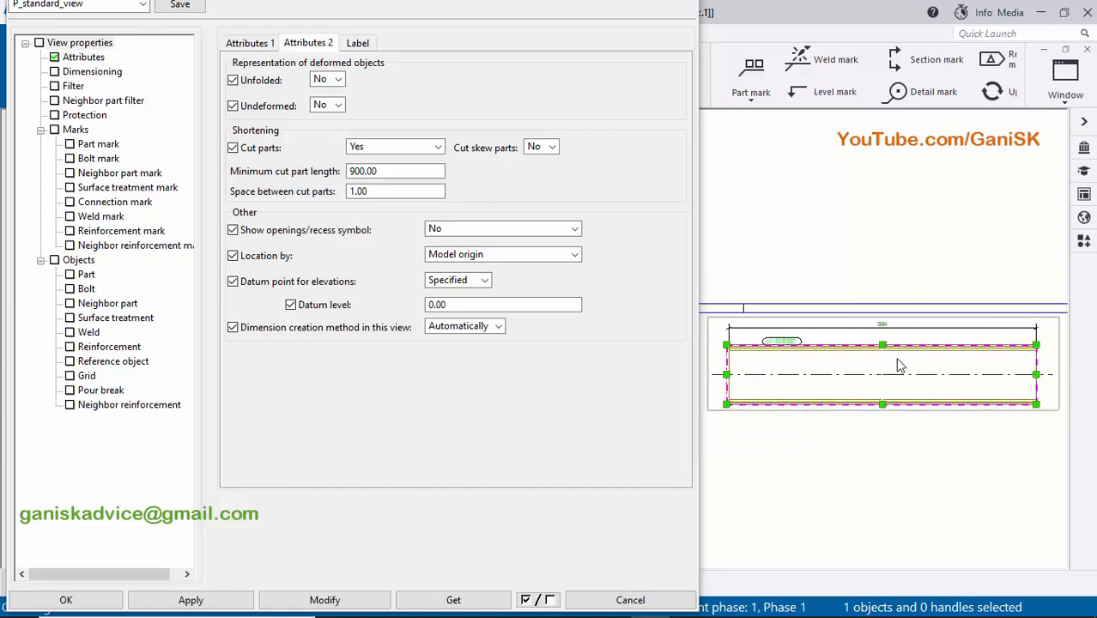
scroll(895, 362, up, 2)
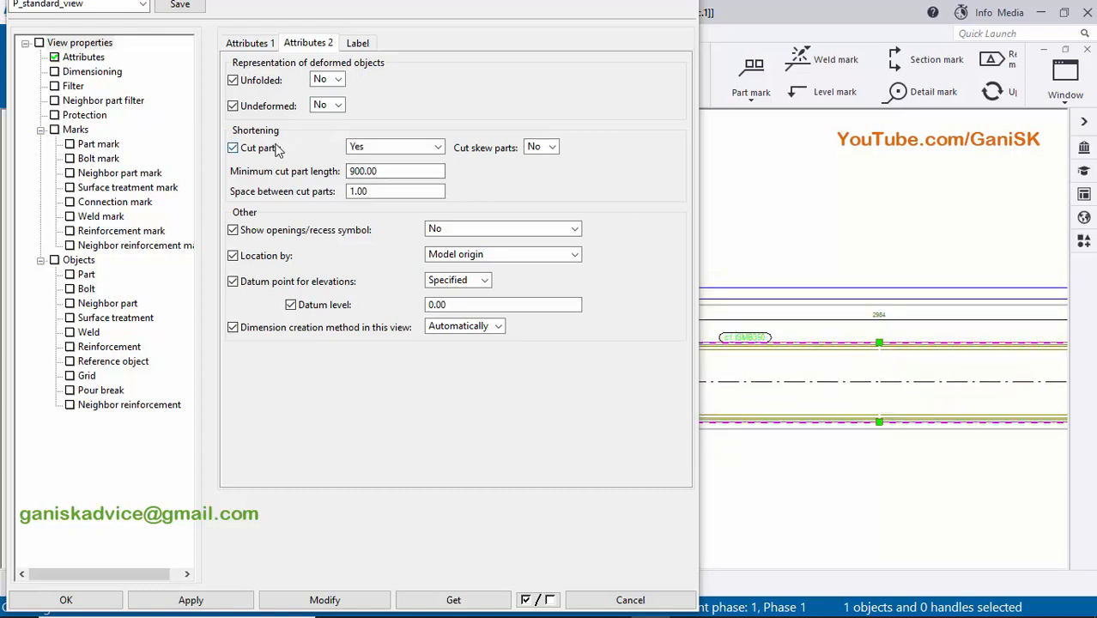
scroll(880, 337, up, 5)
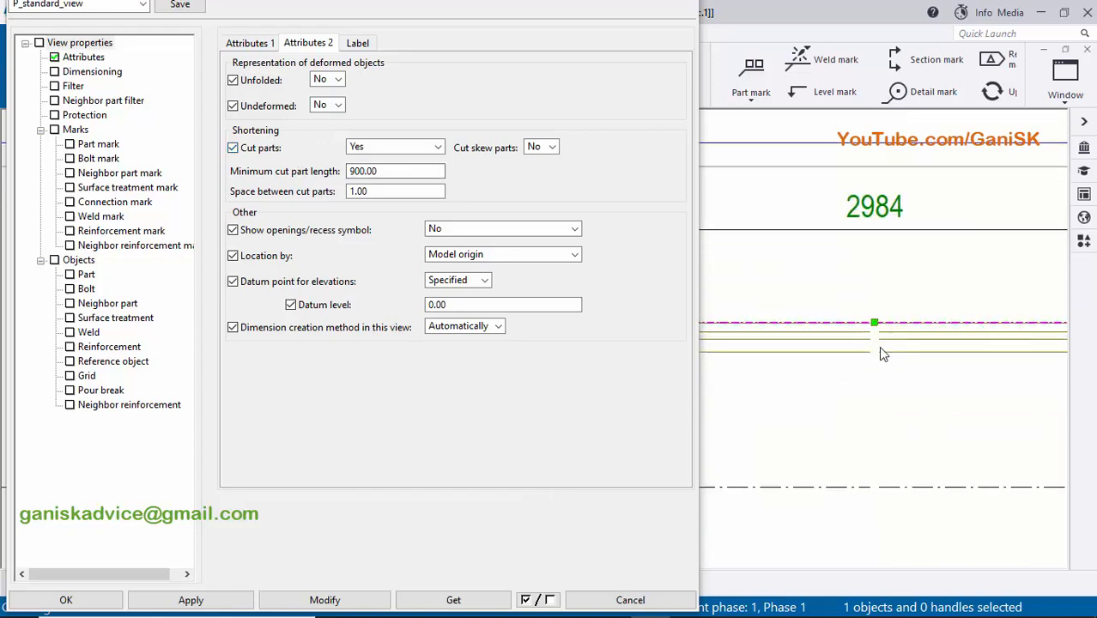
scroll(874, 326, up, 2)
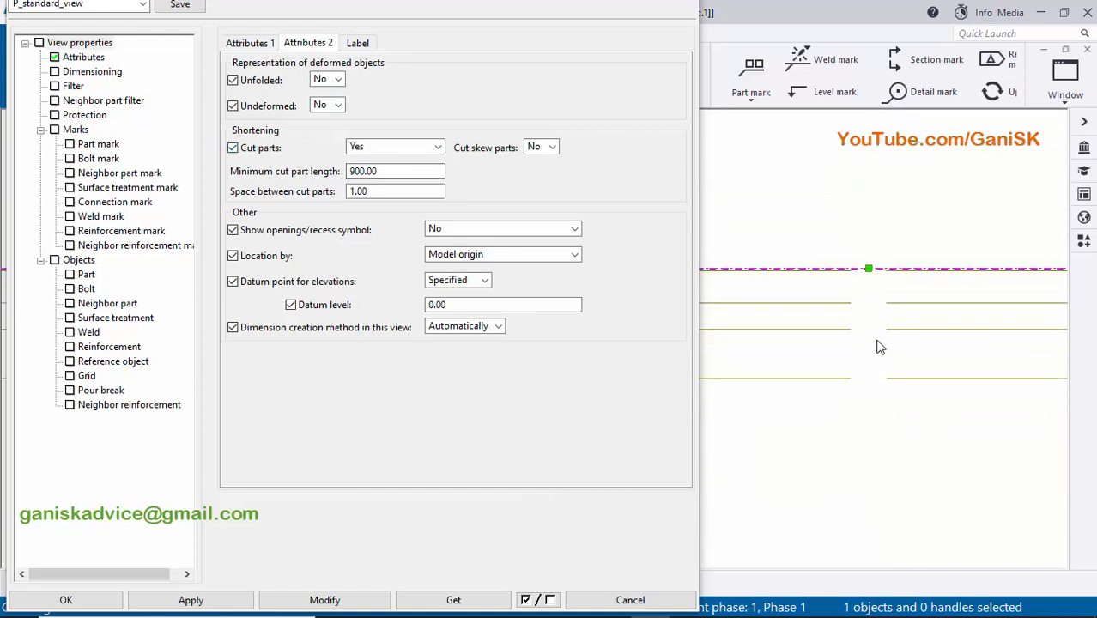
scroll(881, 337, up, 2)
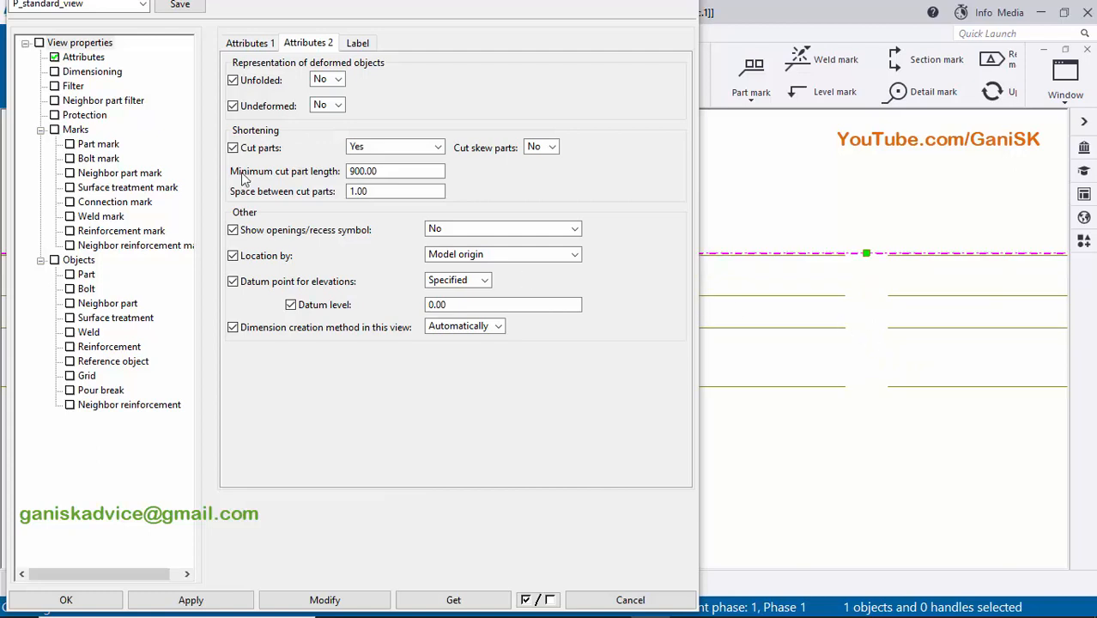
- Open the space between cut parts value of the front view for editing
click(367, 191)
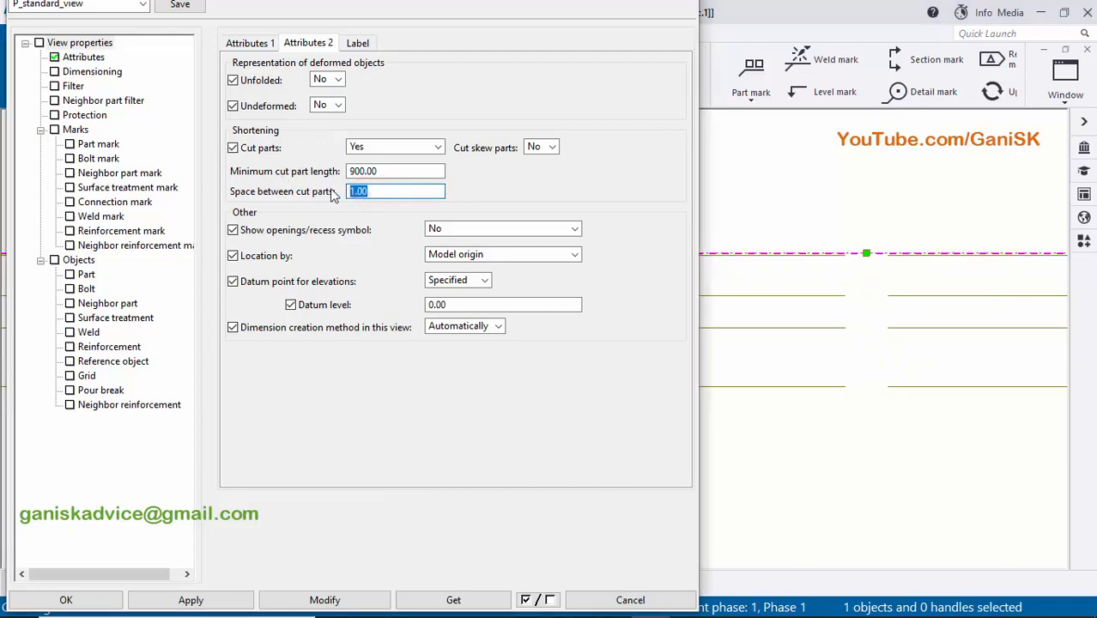
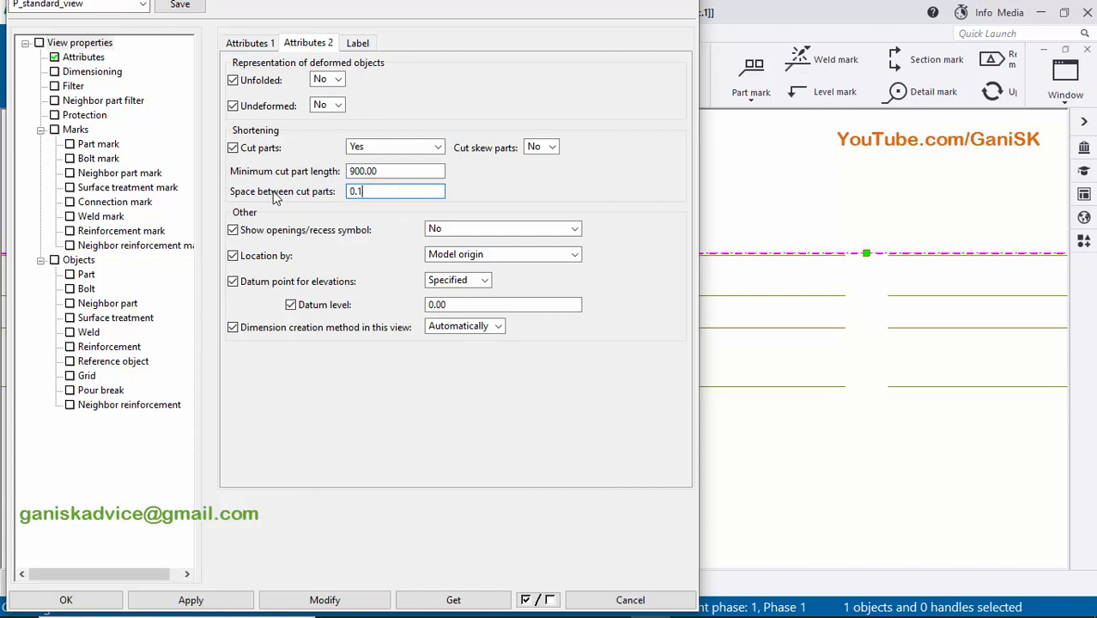
- Set the front view's space between cut parts to 0.10, modify the view and accept its properties
click(328, 595)
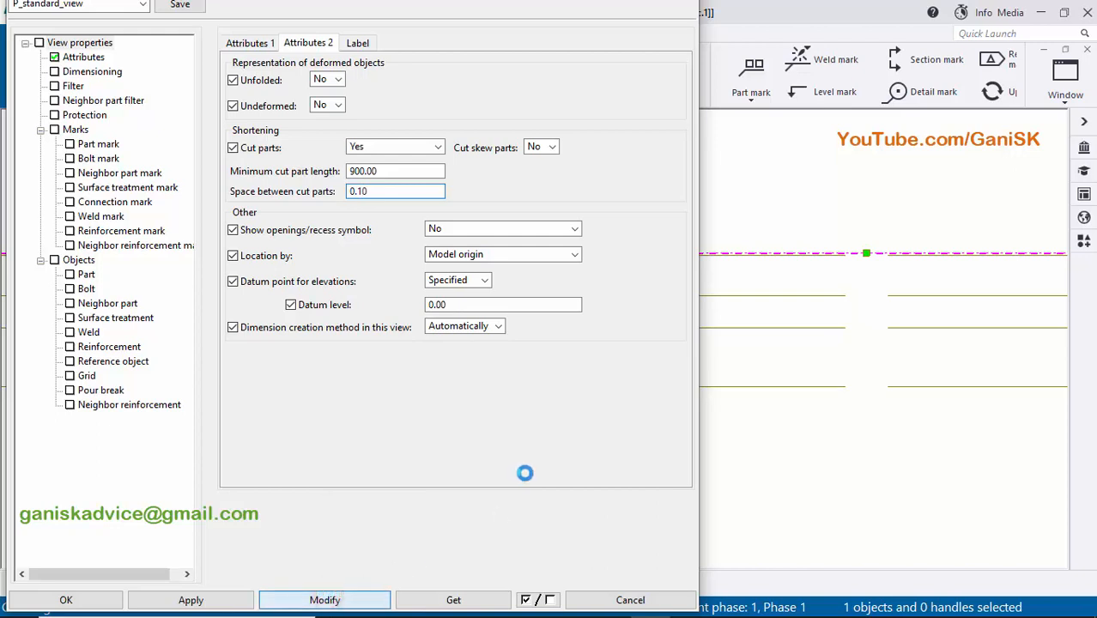
scroll(850, 333, down, 8)
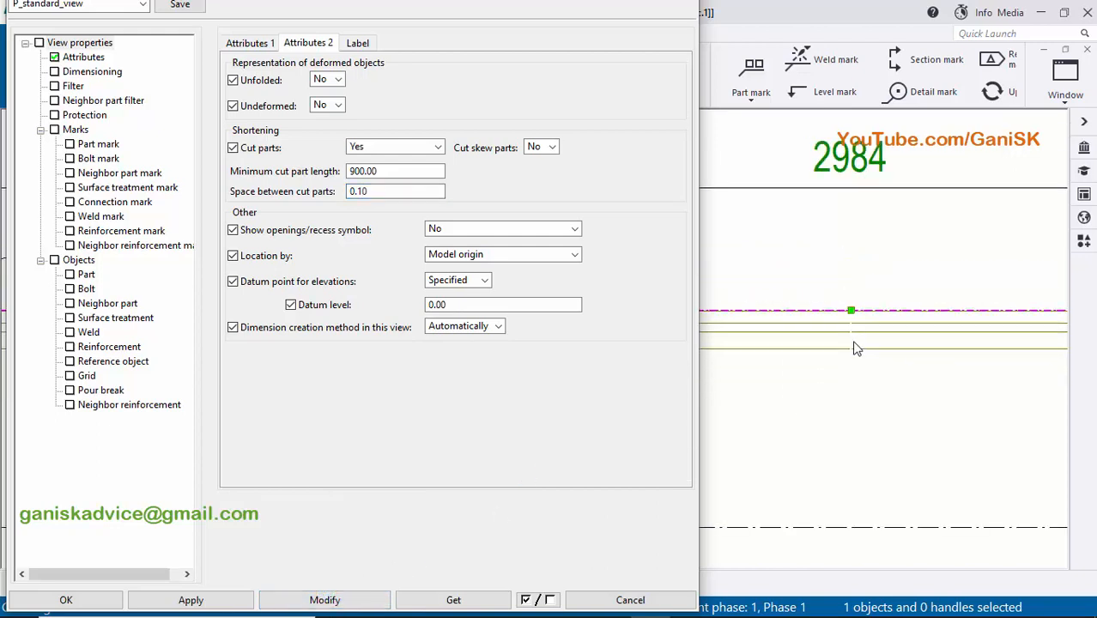
scroll(857, 354, up, 5)
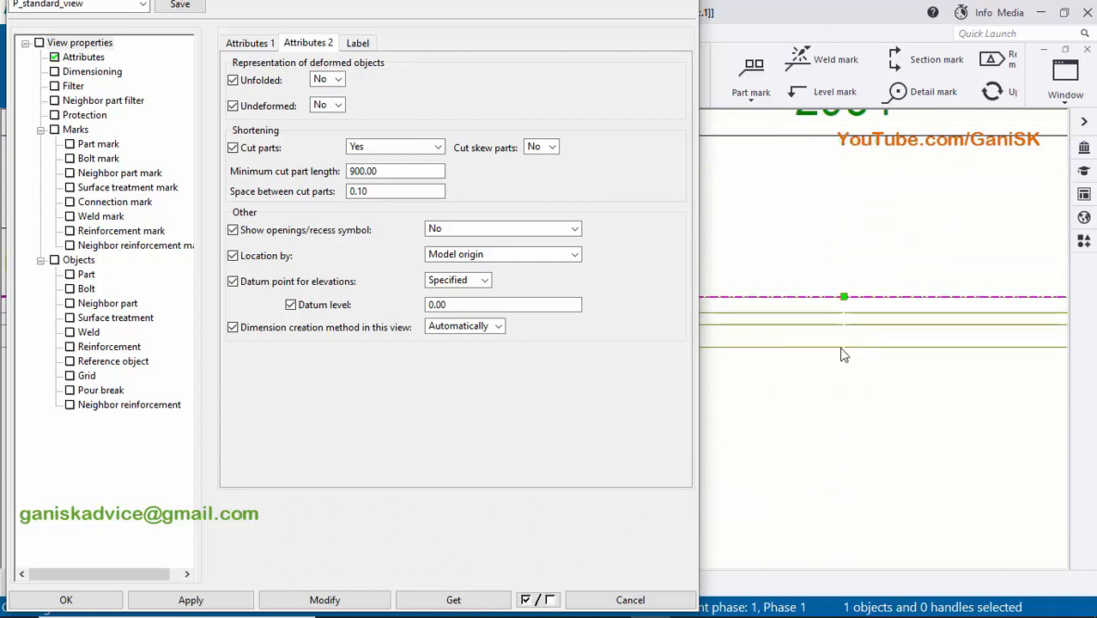
scroll(857, 361, down, 6)
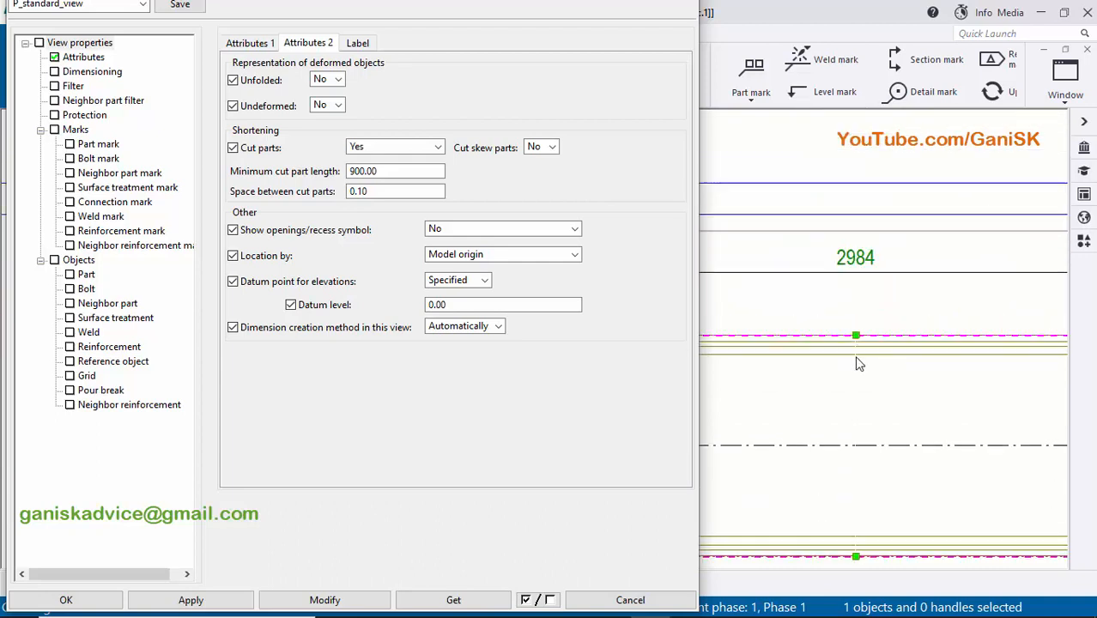
scroll(836, 377, down, 1)
middle_drag(843, 381, 878, 377)
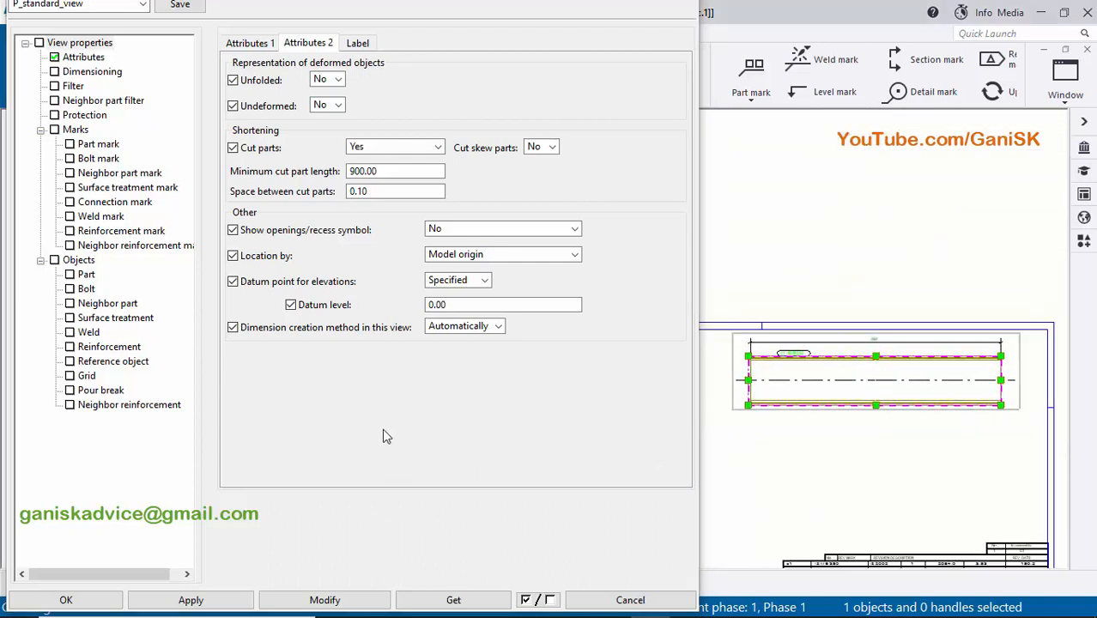
click(192, 600)
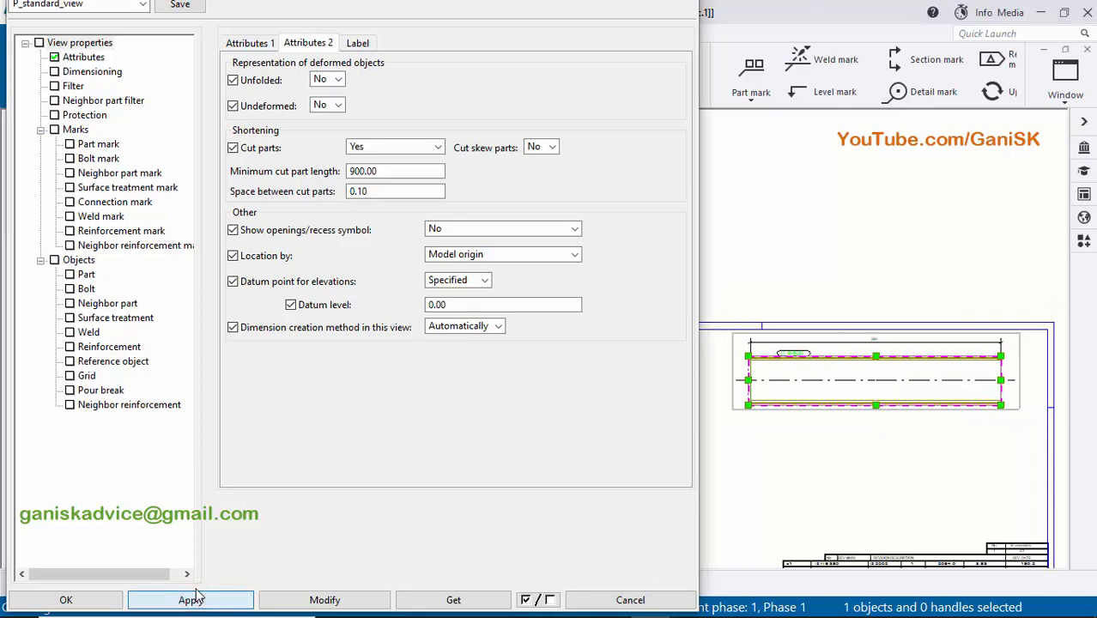
click(68, 599)
- Move the column's front view down the sheet, away from the upper drawing border
scroll(706, 377, up, 2)
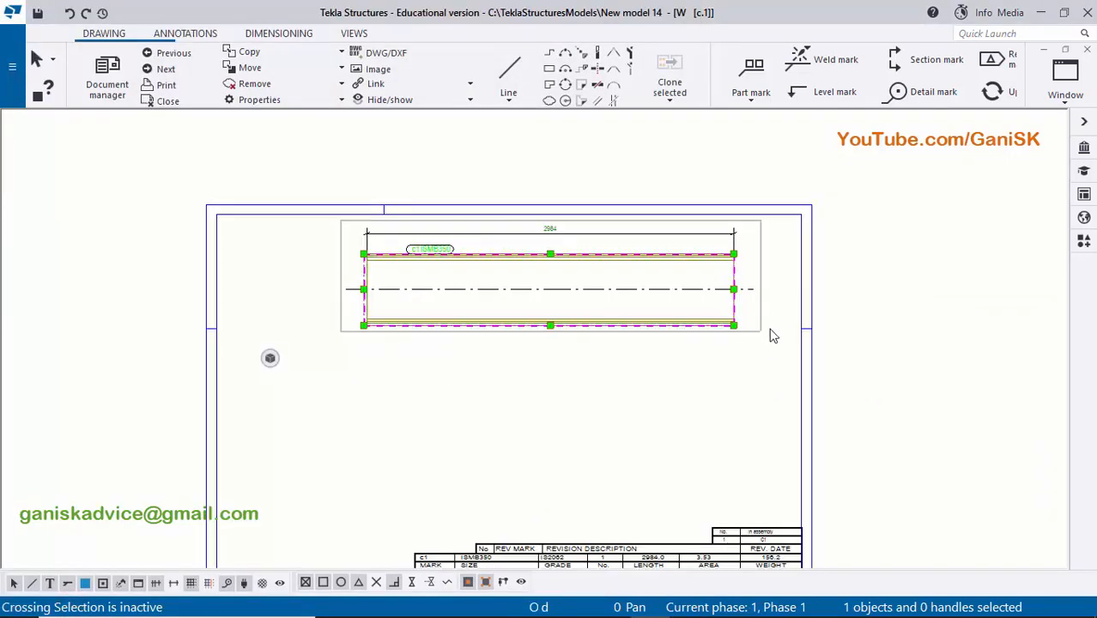
scroll(771, 335, up, 1)
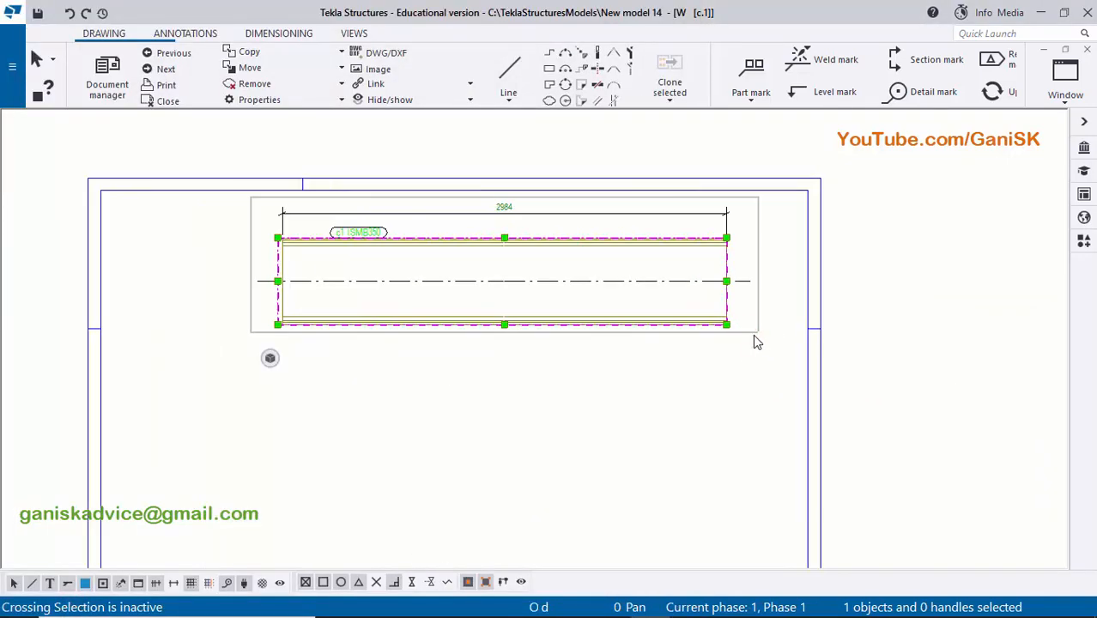
drag(754, 332, 761, 400)
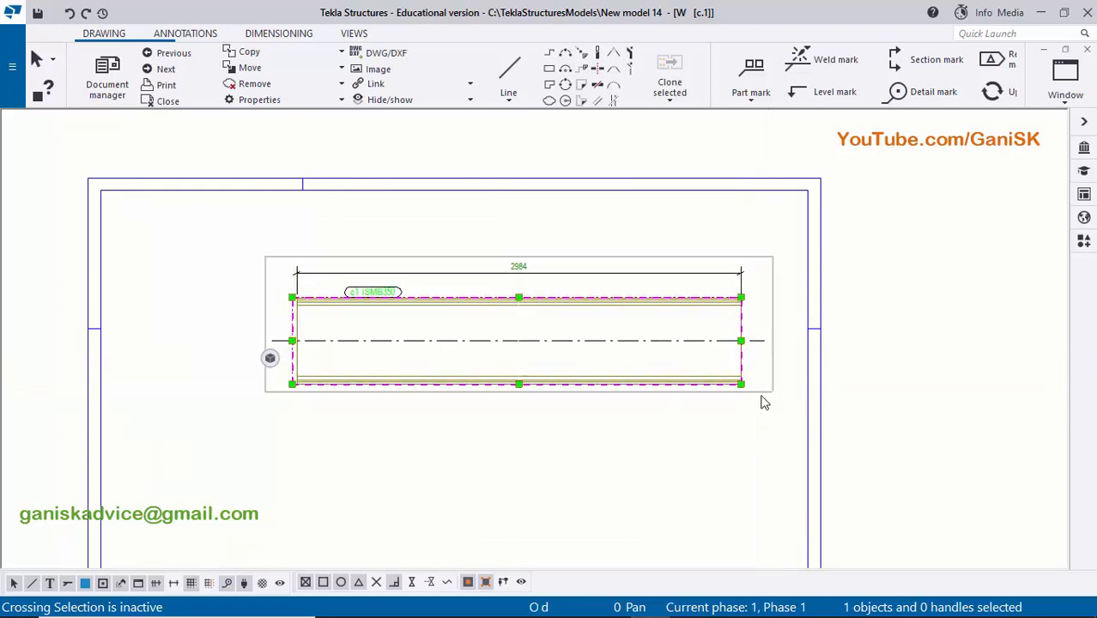
click(558, 421)
middle_drag(497, 473, 577, 333)
middle_drag(676, 312, 644, 404)
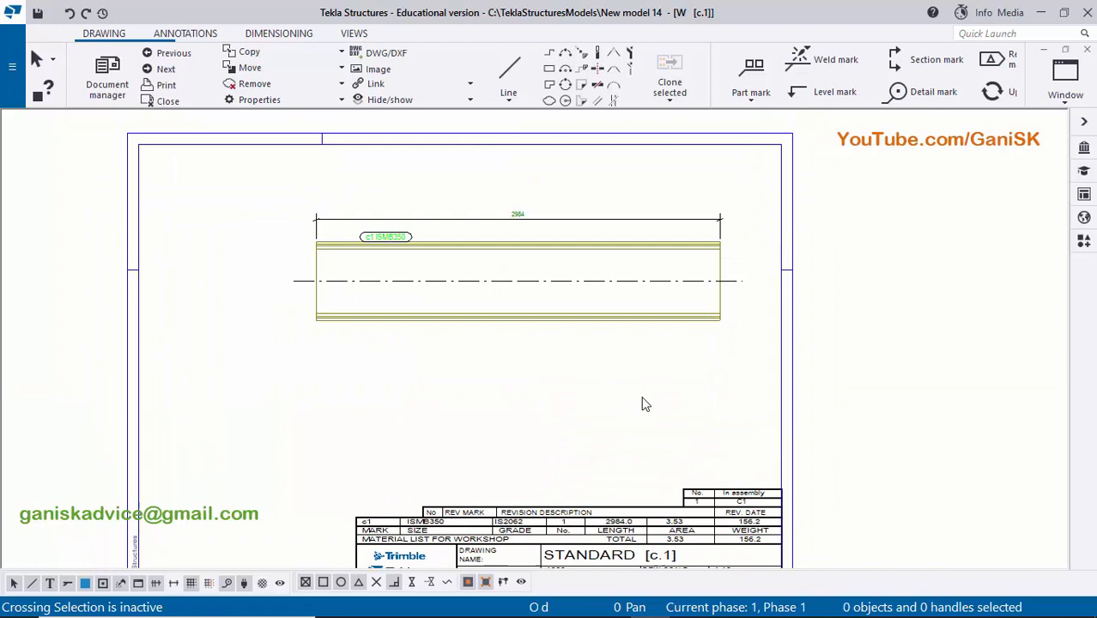
click(741, 324)
drag(742, 330, 742, 372)
click(688, 398)
- Examine the overall length dimension and the part mark above the shortened column
scroll(481, 313, up, 6)
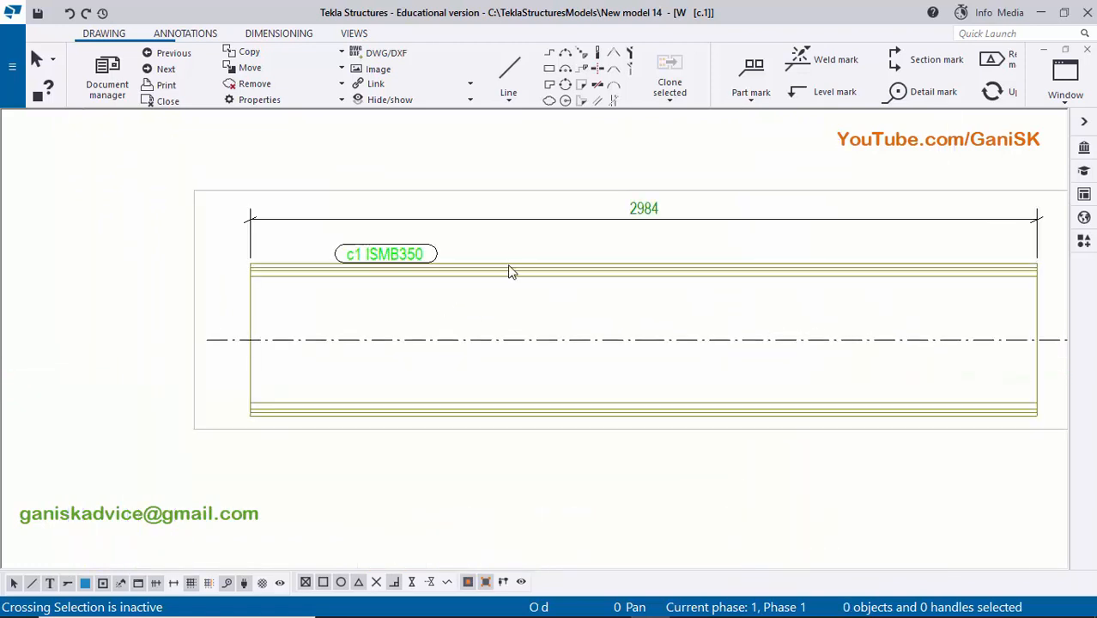
scroll(408, 350, down, 5)
scroll(441, 350, up, 4)
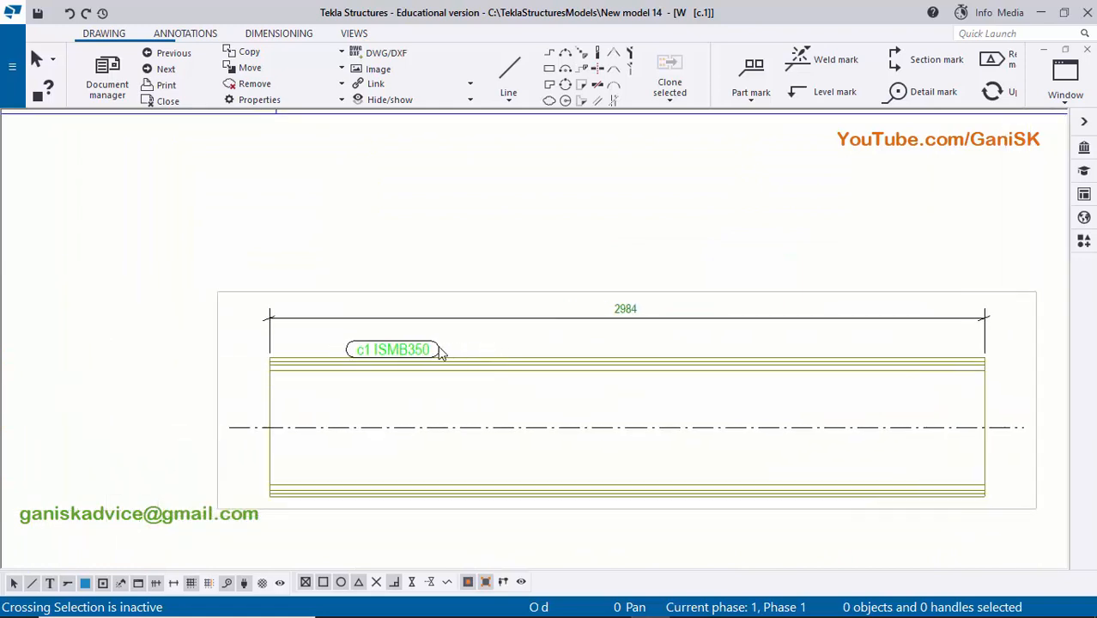
middle_drag(628, 325, 565, 318)
scroll(550, 317, up, 2)
middle_drag(395, 322, 548, 321)
scroll(339, 319, down, 2)
scroll(330, 352, up, 2)
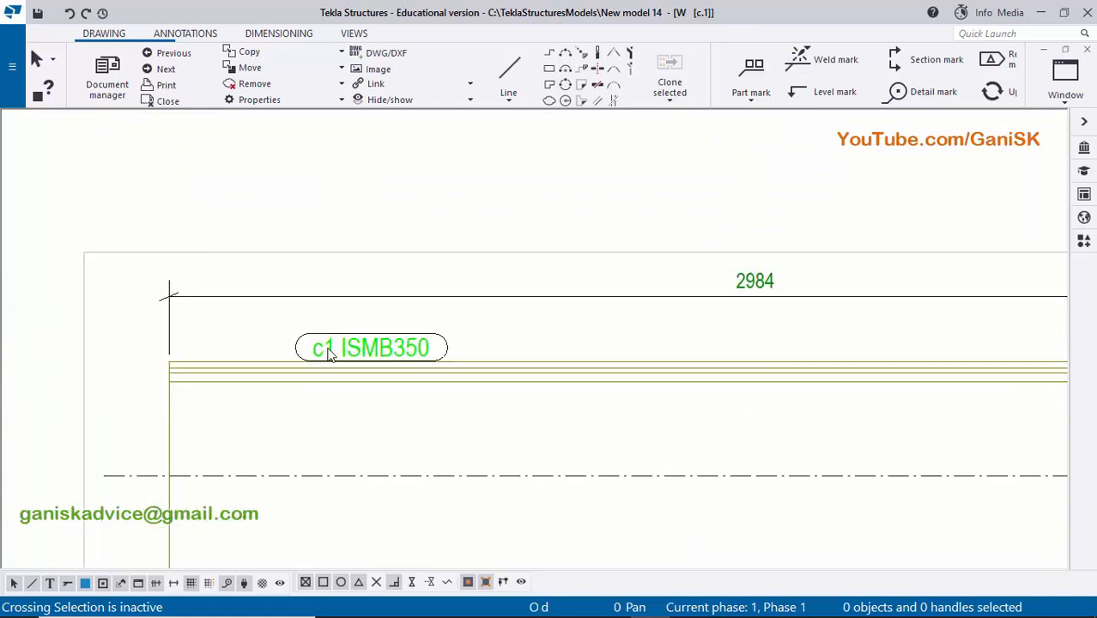
scroll(451, 340, down, 1)
- Delete the overall length dimension and the ISMB350 part mark from the front view
click(539, 295)
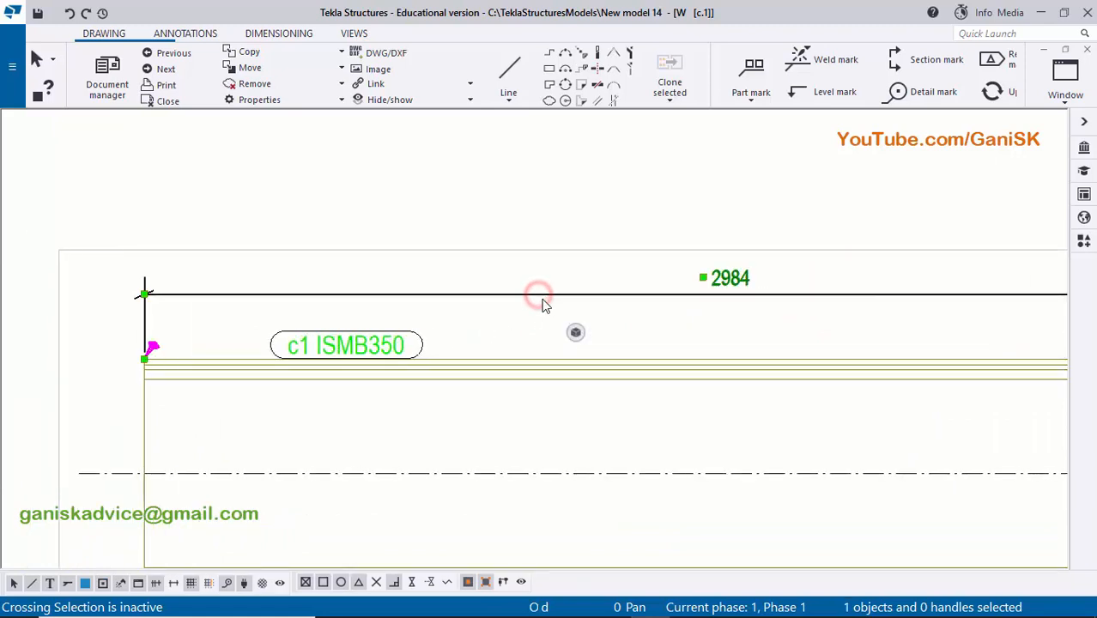
key(Delete)
click(366, 347)
key(Delete)
scroll(394, 352, down, 3)
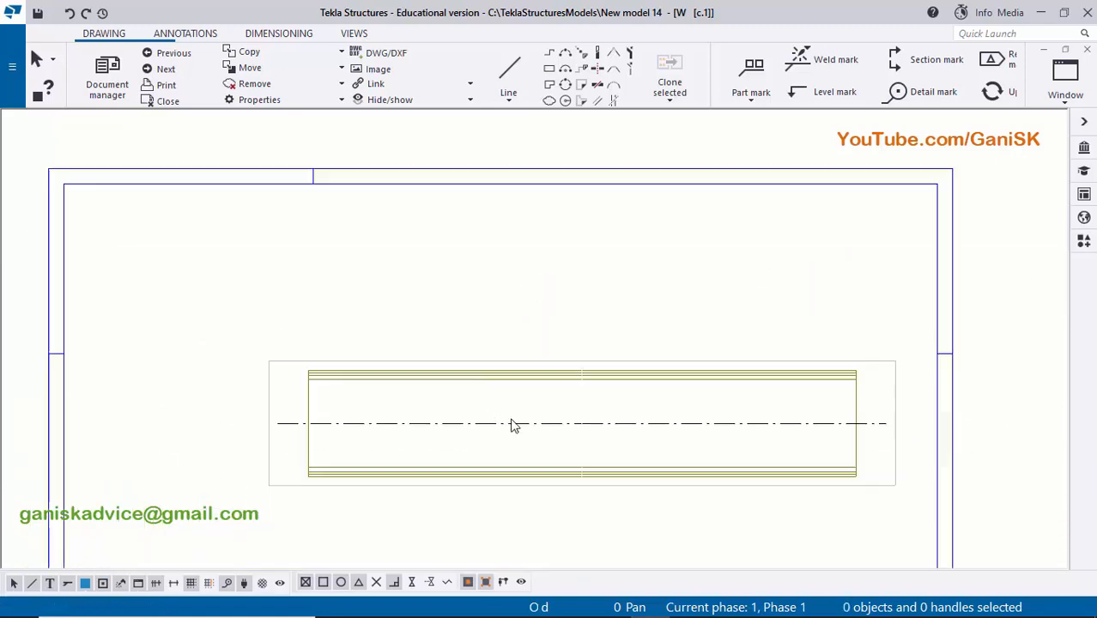
scroll(514, 424, up, 2)
middle_drag(251, 361, 253, 370)
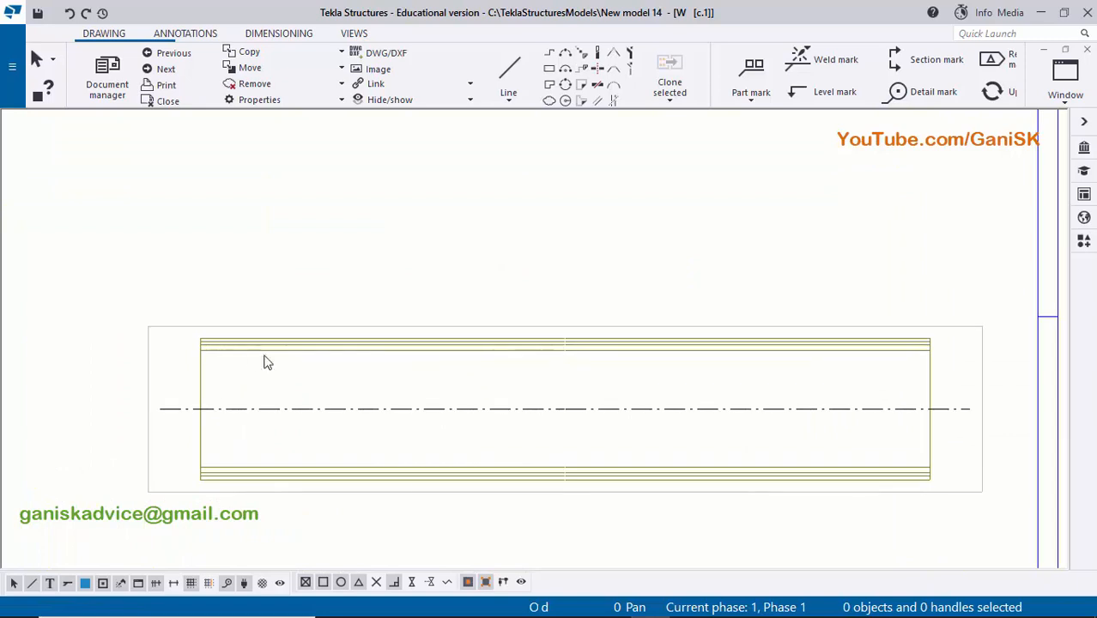
scroll(252, 357, up, 1)
scroll(534, 316, down, 1)
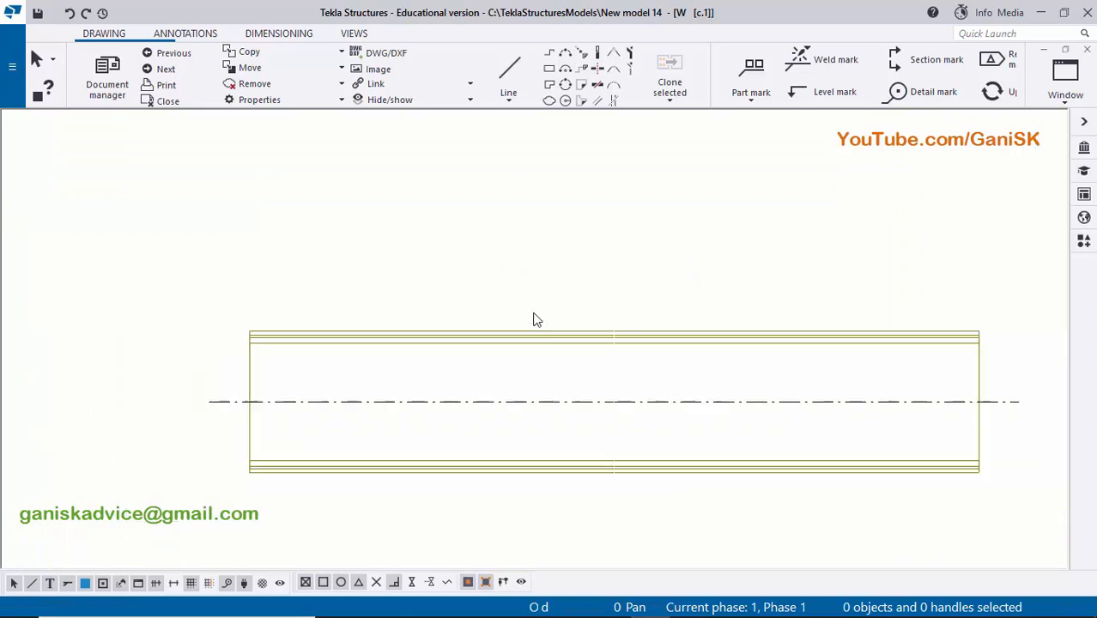
- Add a horizontal dimension between the column's upper end corners, placing its line above the top flange
click(288, 34)
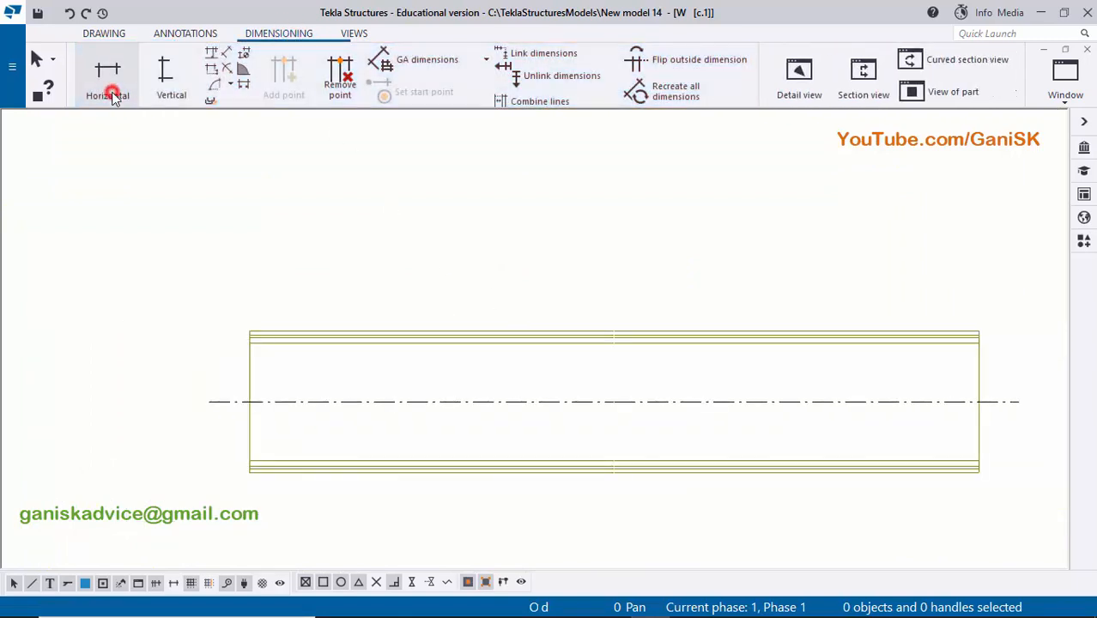
click(112, 94)
scroll(245, 331, up, 5)
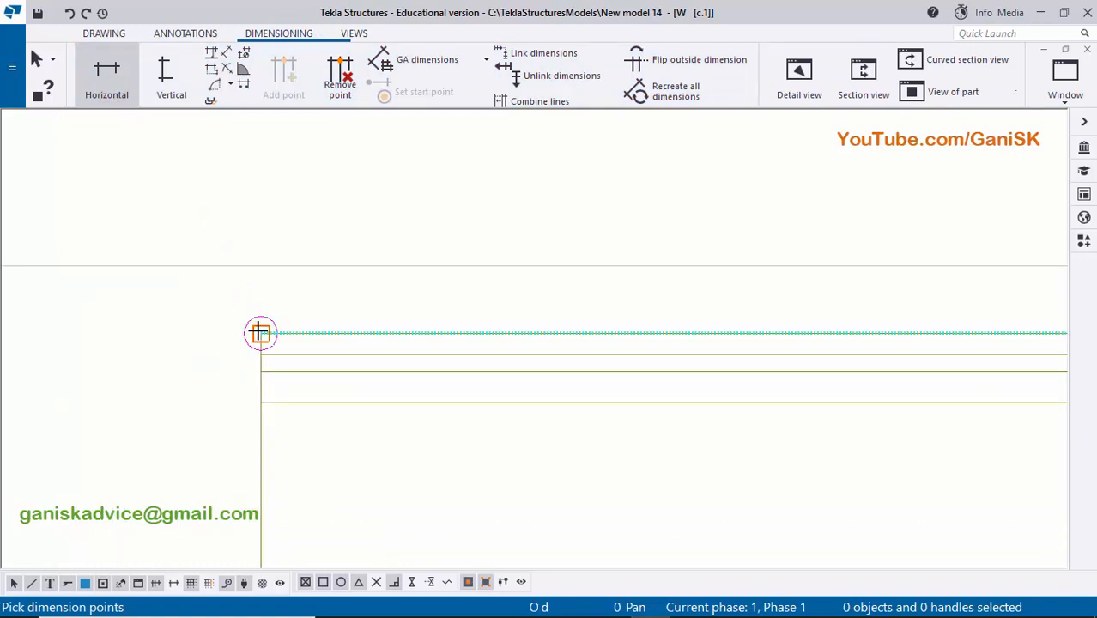
click(255, 332)
scroll(233, 332, down, 8)
middle_drag(531, 366, 110, 367)
scroll(780, 312, up, 1)
scroll(911, 355, up, 4)
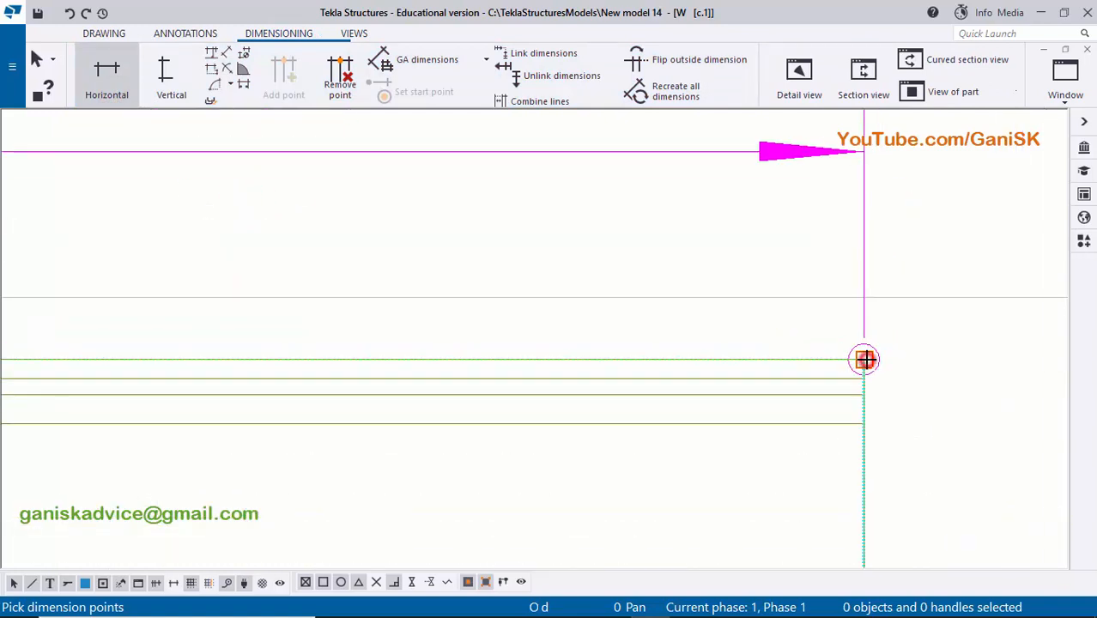
click(866, 359)
scroll(912, 333, down, 4)
middle_drag(635, 326, 794, 373)
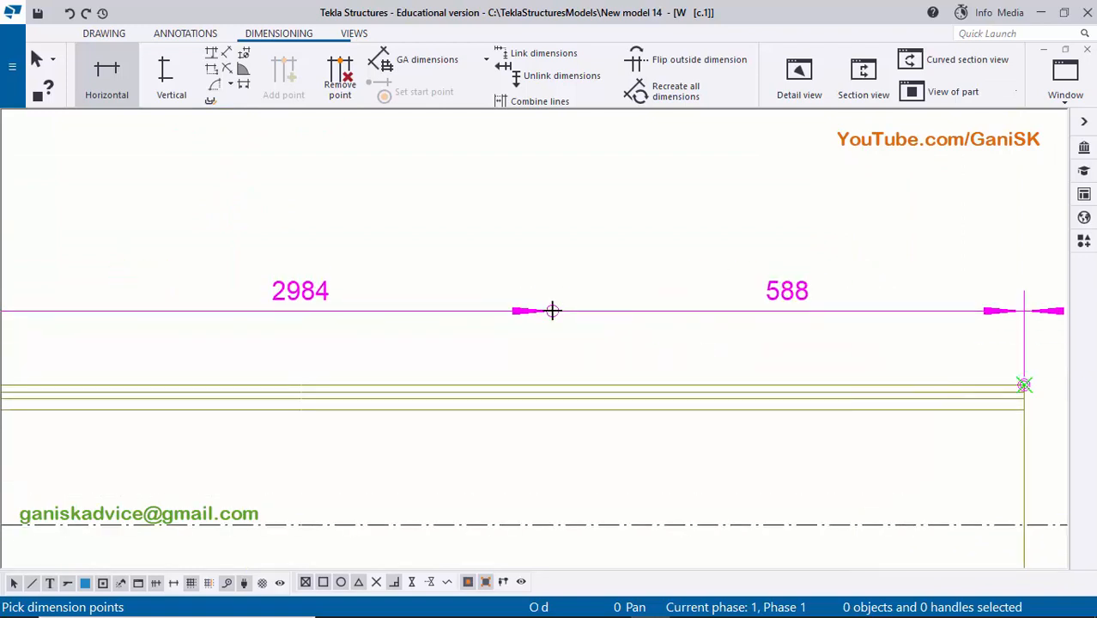
middle_click(552, 311)
scroll(556, 309, down, 4)
right_click(528, 230)
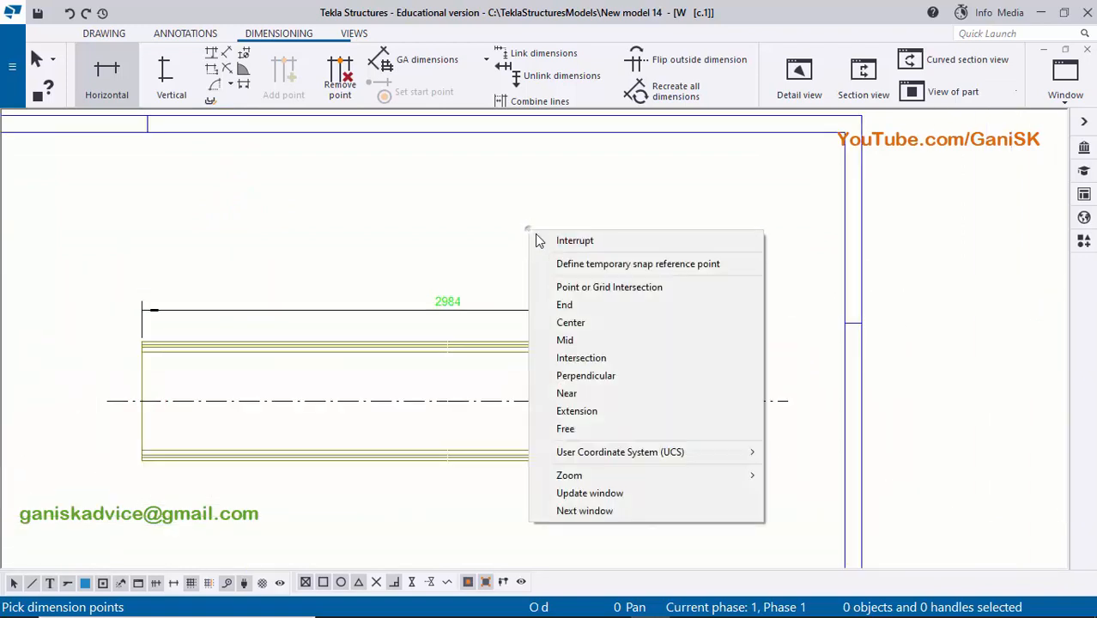
click(541, 241)
- Compare the new overall dimension with the column length listed in the material list
scroll(456, 310, up, 5)
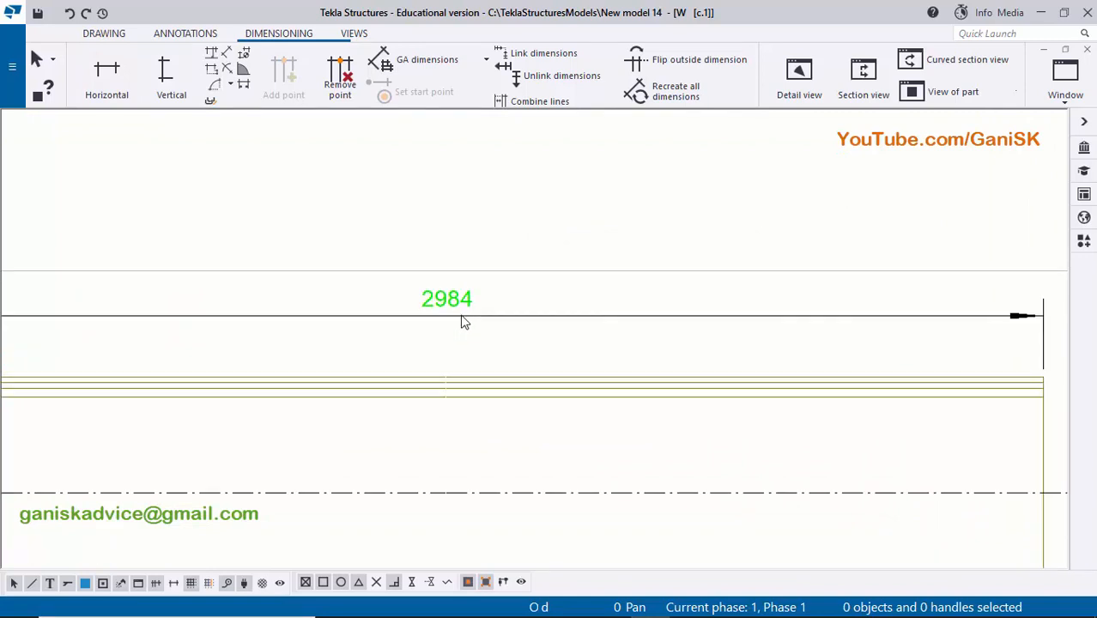
scroll(464, 322, up, 4)
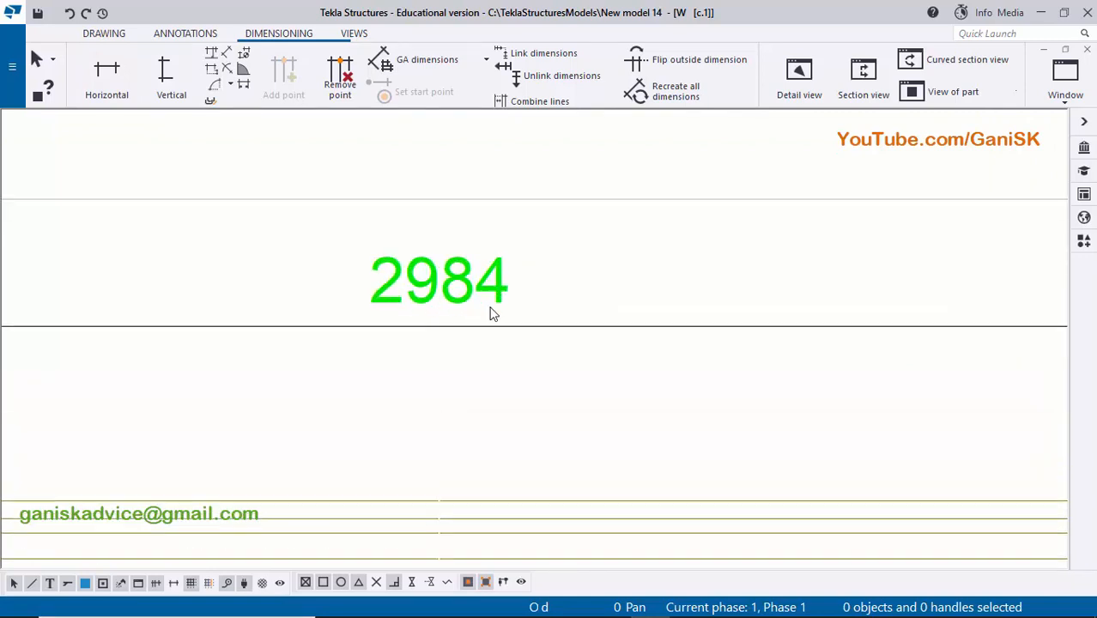
scroll(502, 326, down, 7)
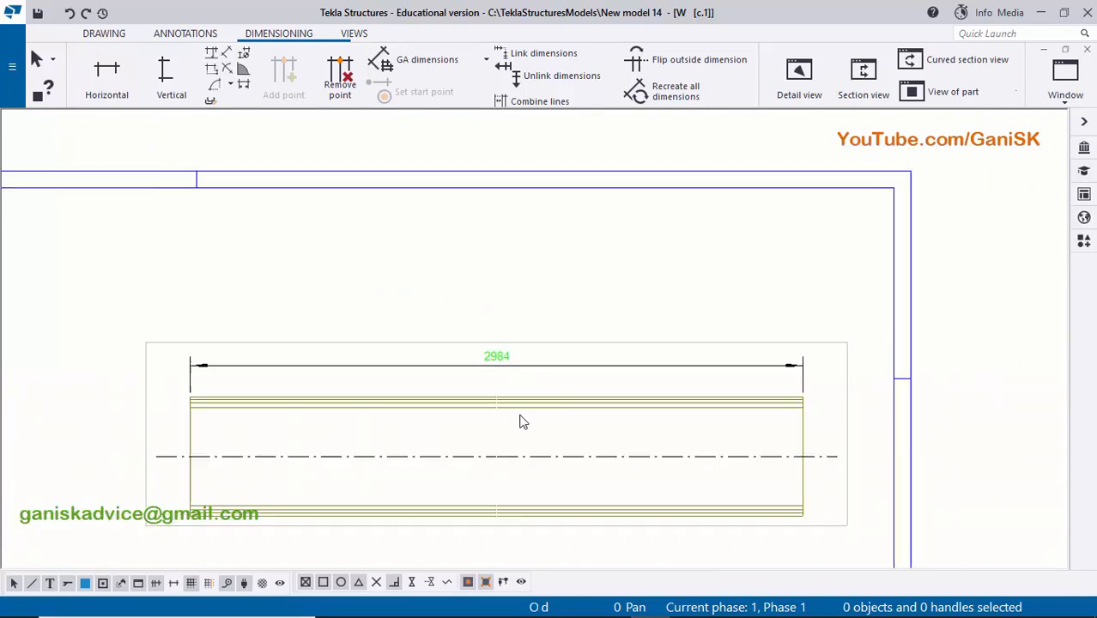
middle_drag(528, 427, 496, 223)
scroll(401, 497, up, 2)
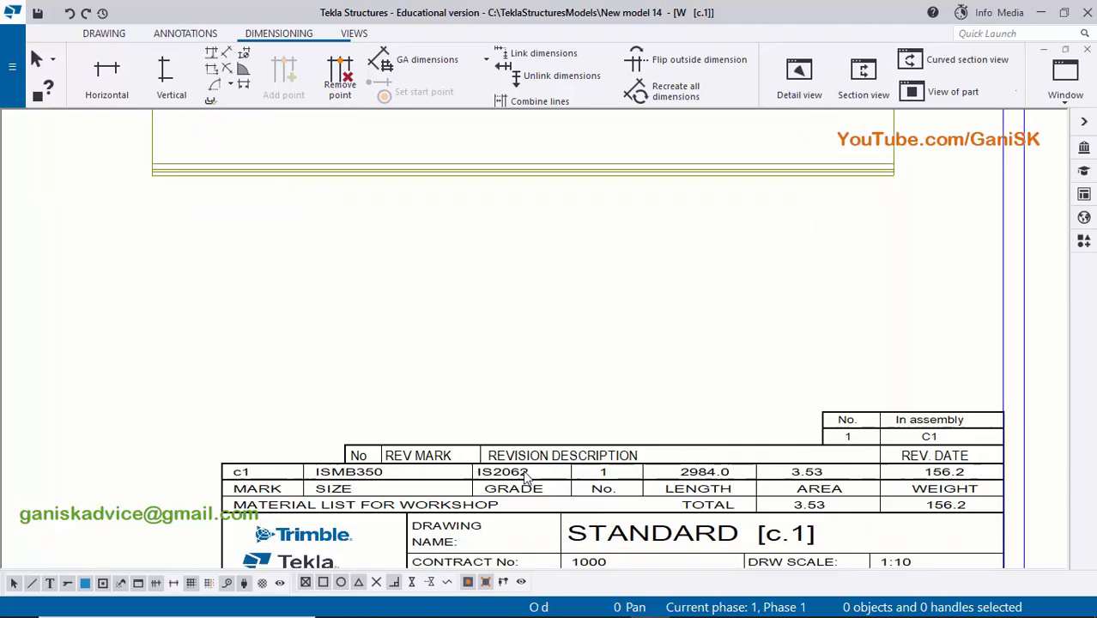
middle_drag(680, 472, 597, 459)
scroll(598, 462, up, 5)
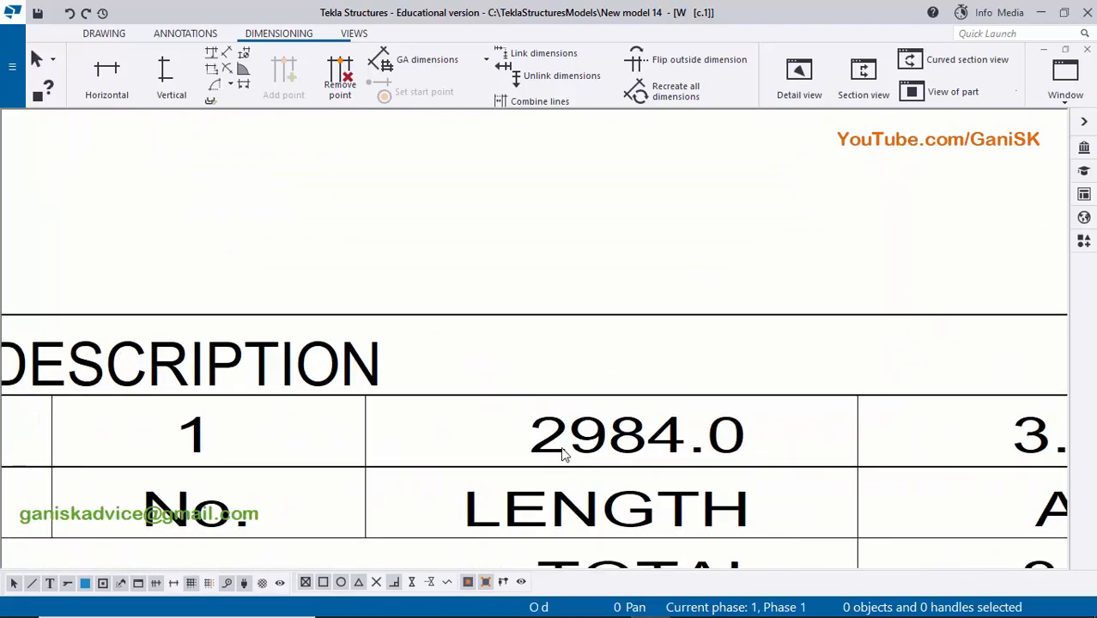
scroll(655, 453, down, 4)
middle_drag(592, 238, 592, 528)
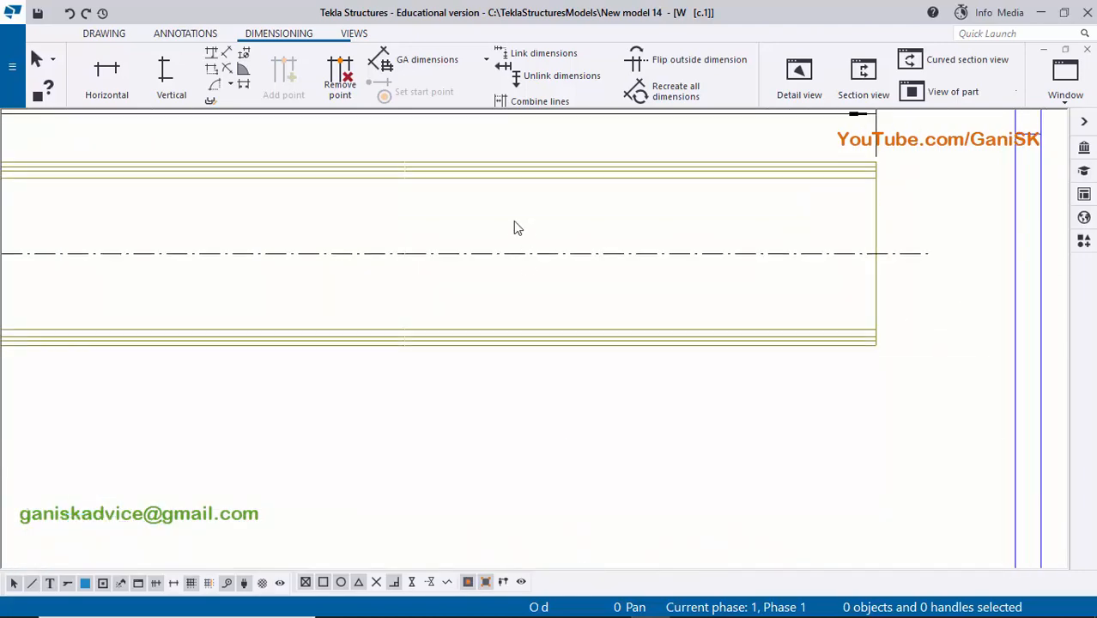
middle_drag(515, 223, 571, 541)
scroll(462, 442, up, 3)
scroll(516, 411, down, 2)
scroll(402, 433, down, 2)
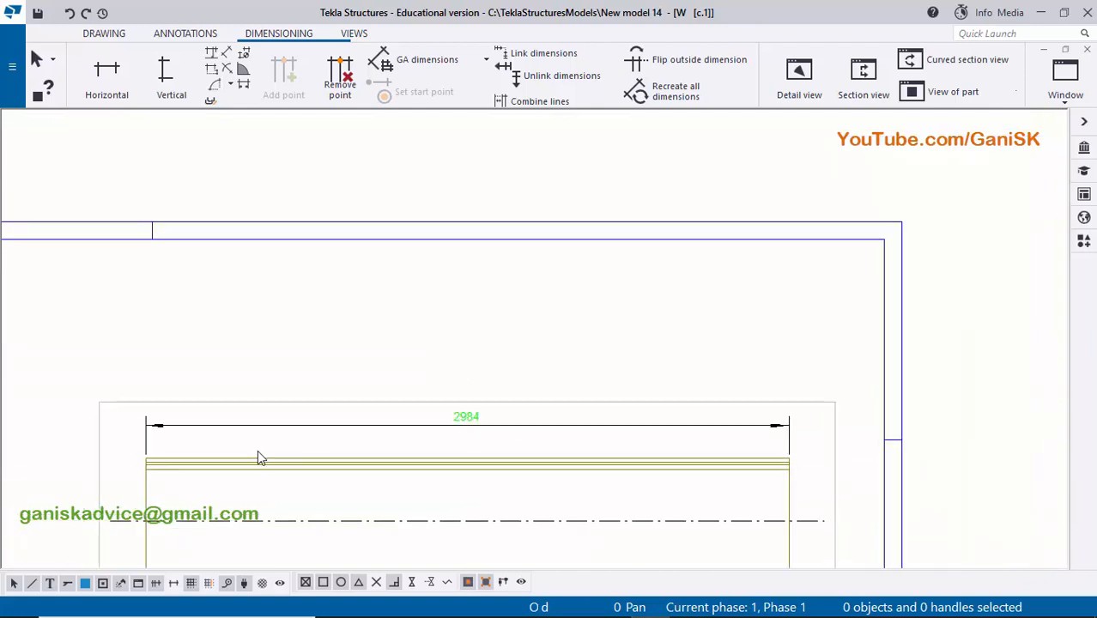
- Change the arrow shape of the overall length dimension above the column to an oblique slash tick and apply it
middle_drag(188, 437, 298, 403)
scroll(298, 406, up, 6)
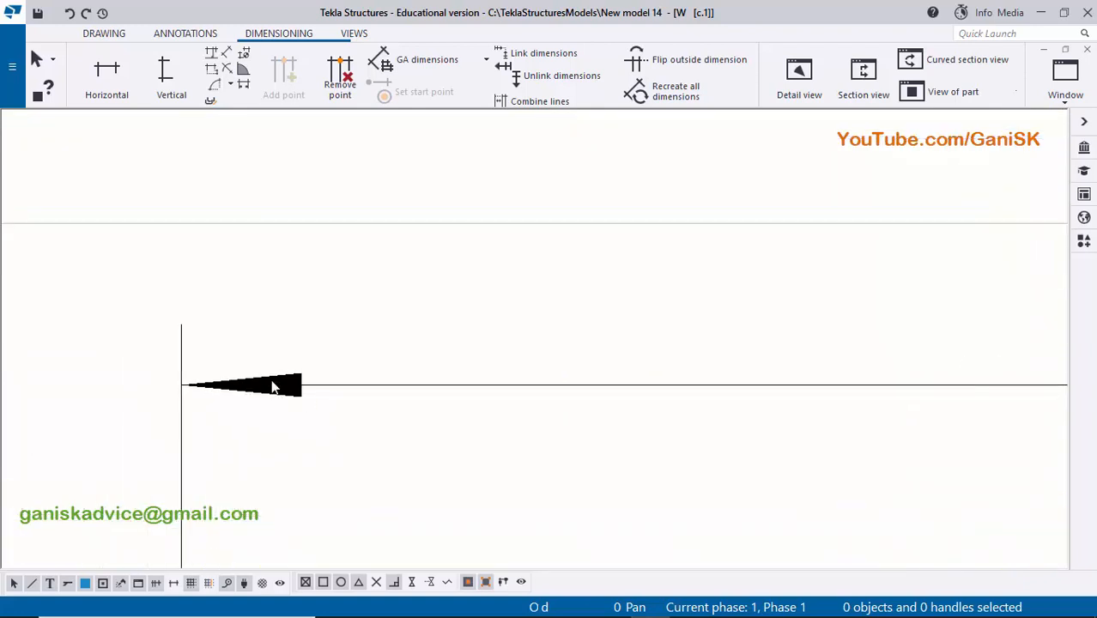
scroll(232, 404, down, 4)
scroll(255, 393, up, 2)
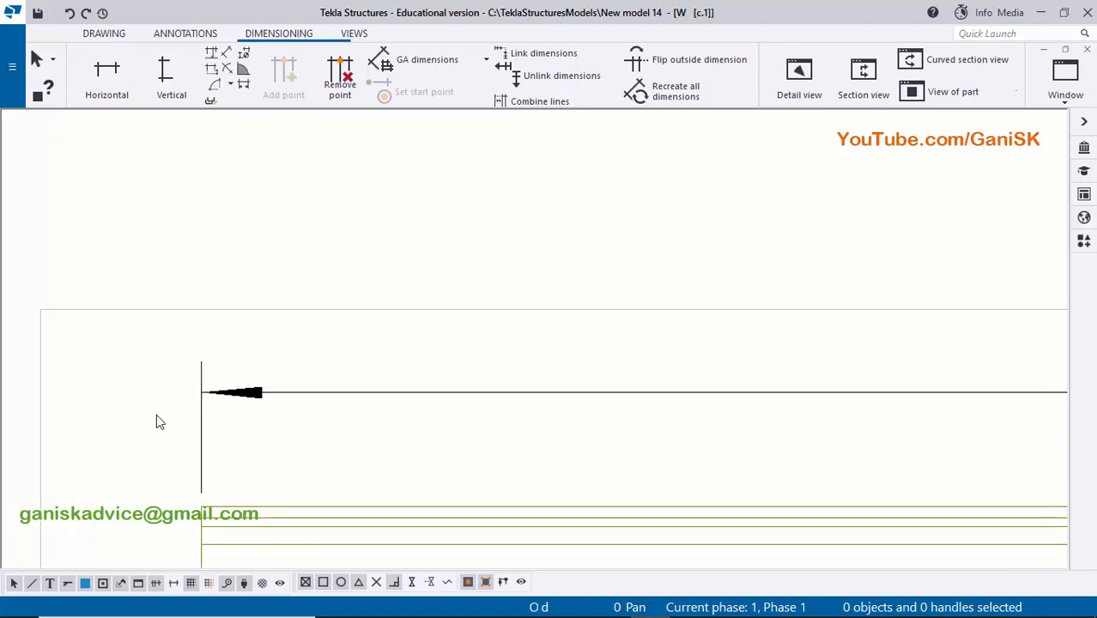
scroll(249, 402, down, 2)
double_click(287, 397)
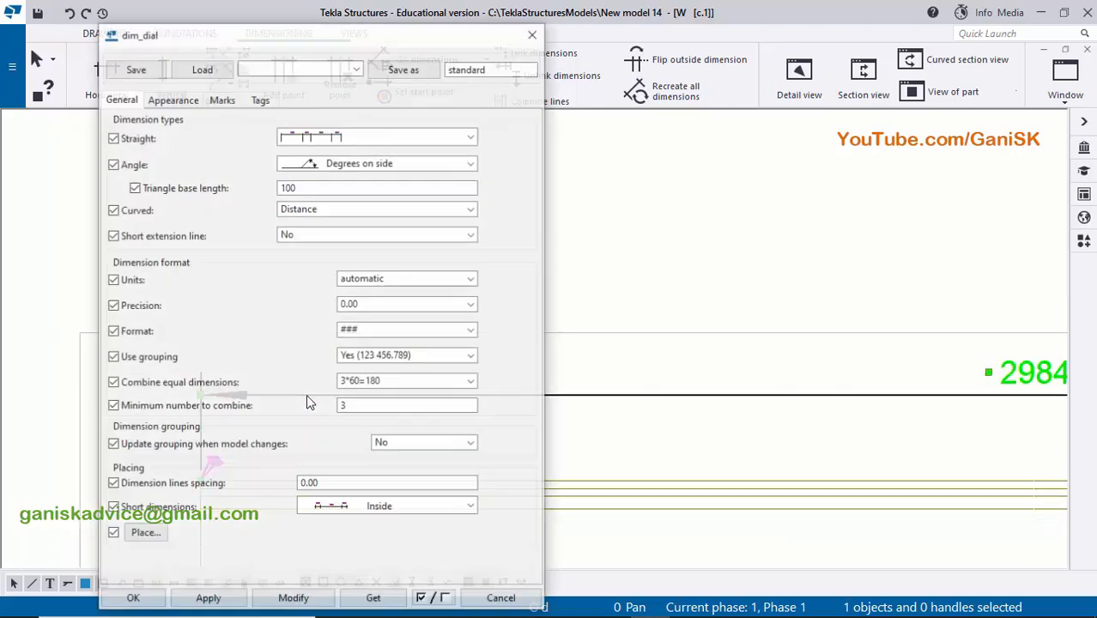
click(171, 98)
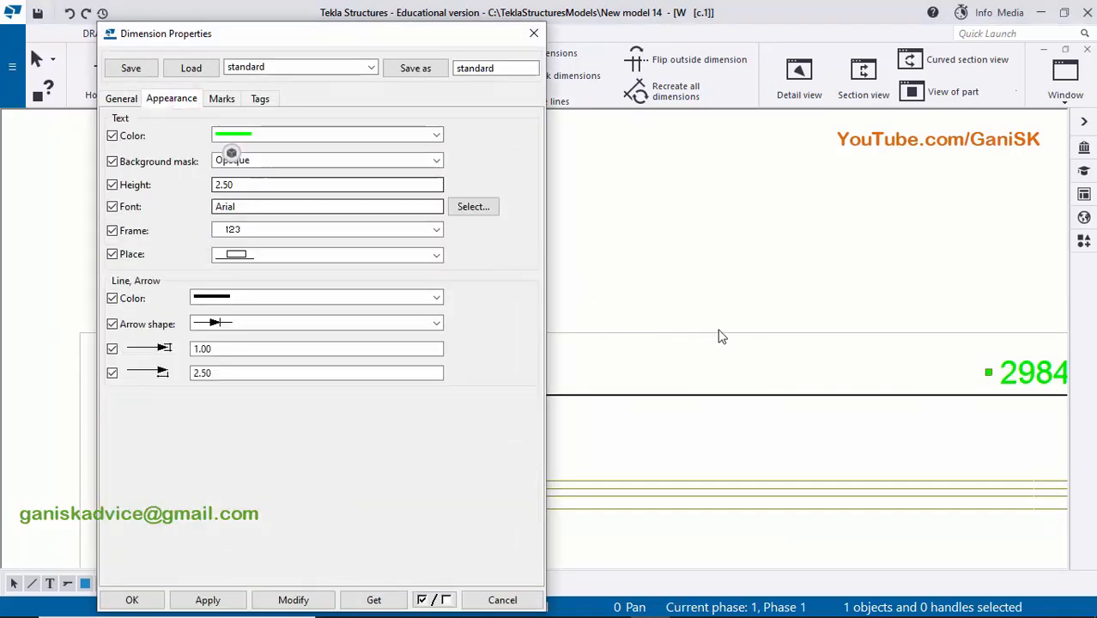
scroll(885, 339, down, 2)
scroll(730, 348, up, 2)
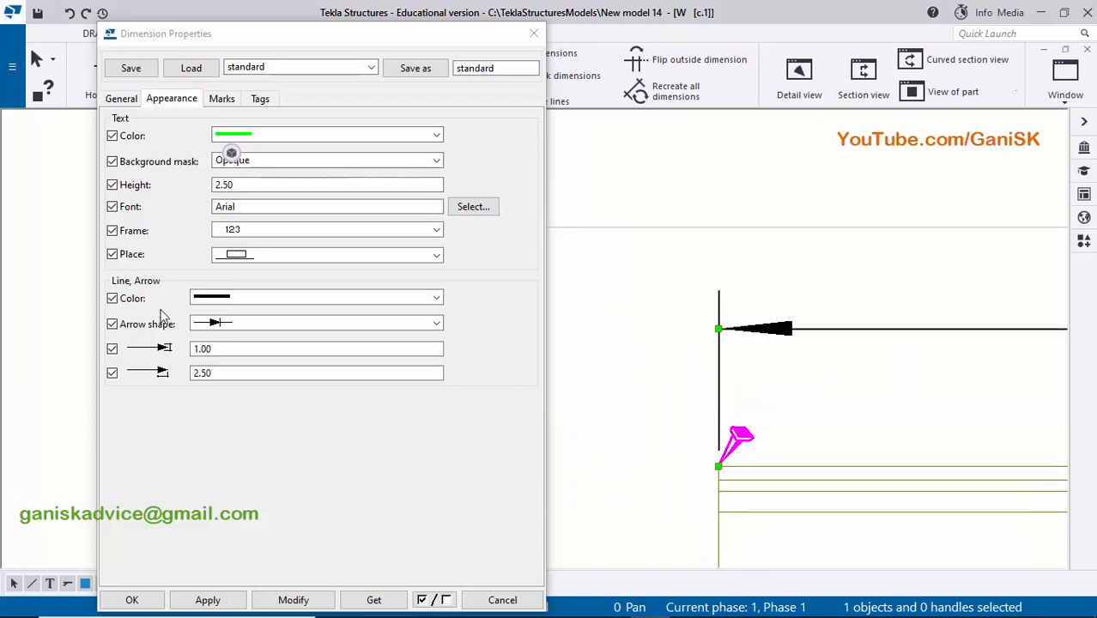
click(239, 325)
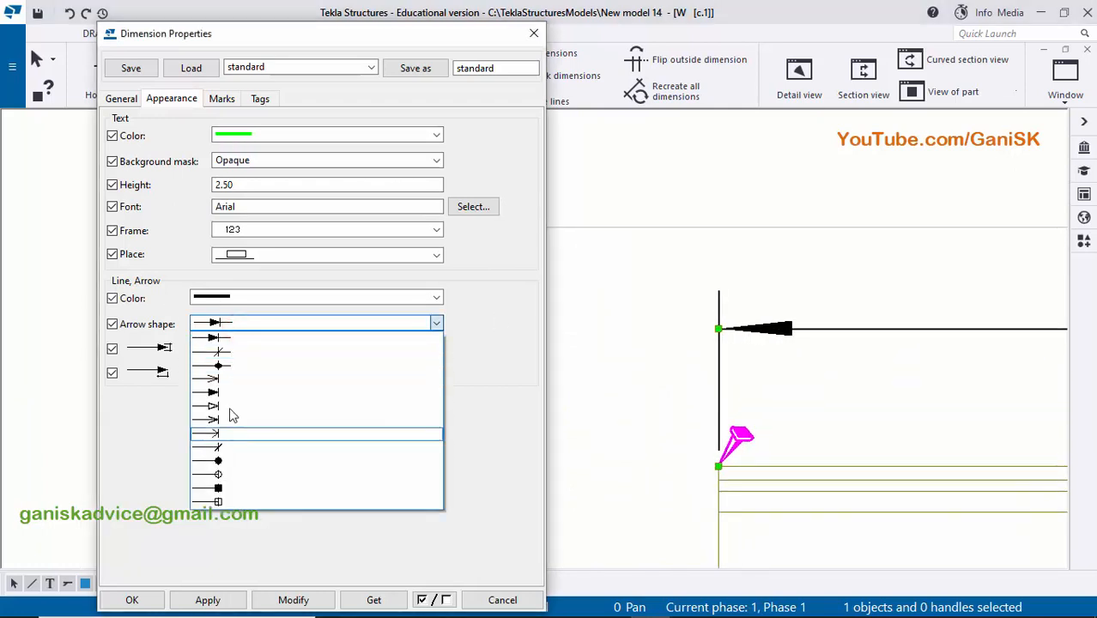
click(222, 353)
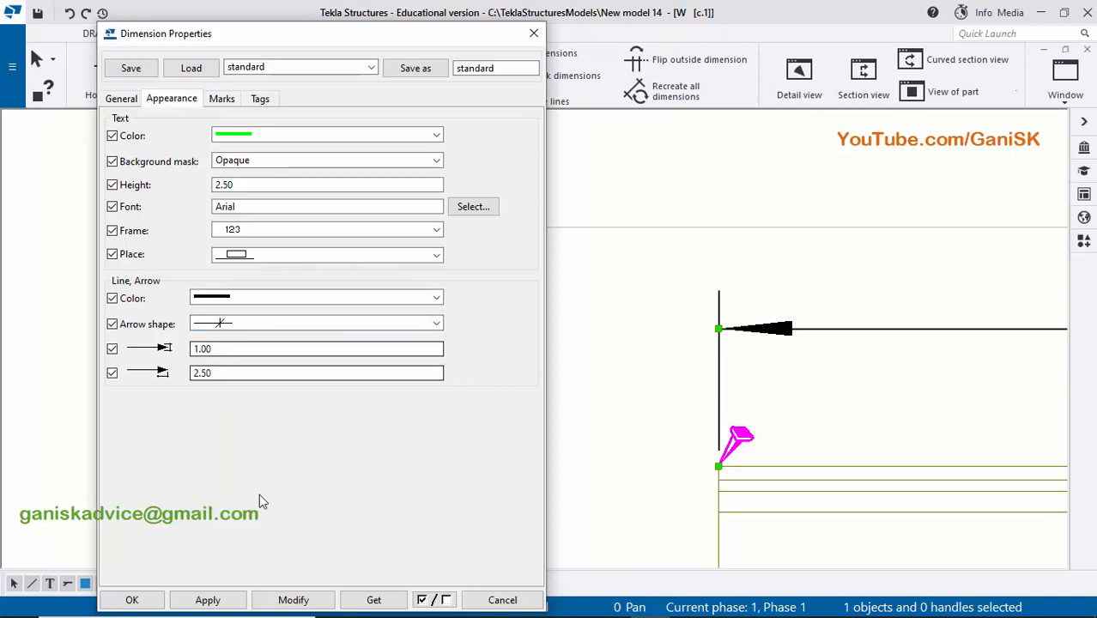
click(292, 600)
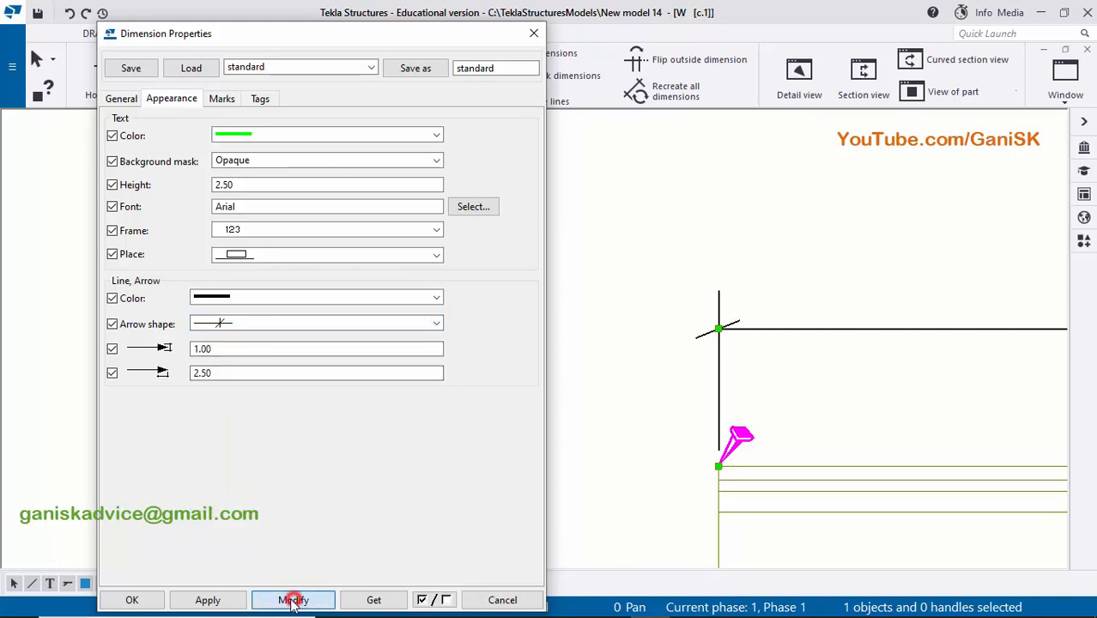
click(133, 600)
click(615, 370)
- Add a part mark to the column in the front view using the applied mark properties
scroll(502, 370, down, 2)
scroll(738, 396, down, 1)
middle_drag(652, 392, 484, 376)
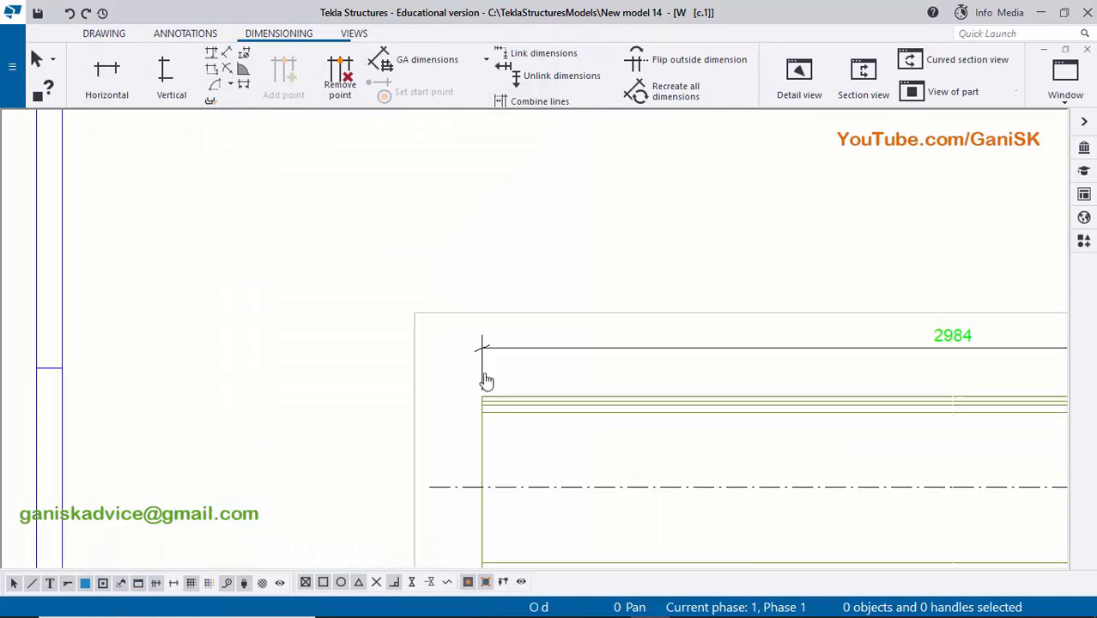
middle_drag(941, 398, 720, 385)
scroll(720, 385, down, 1)
middle_drag(426, 378, 343, 350)
scroll(343, 350, up, 4)
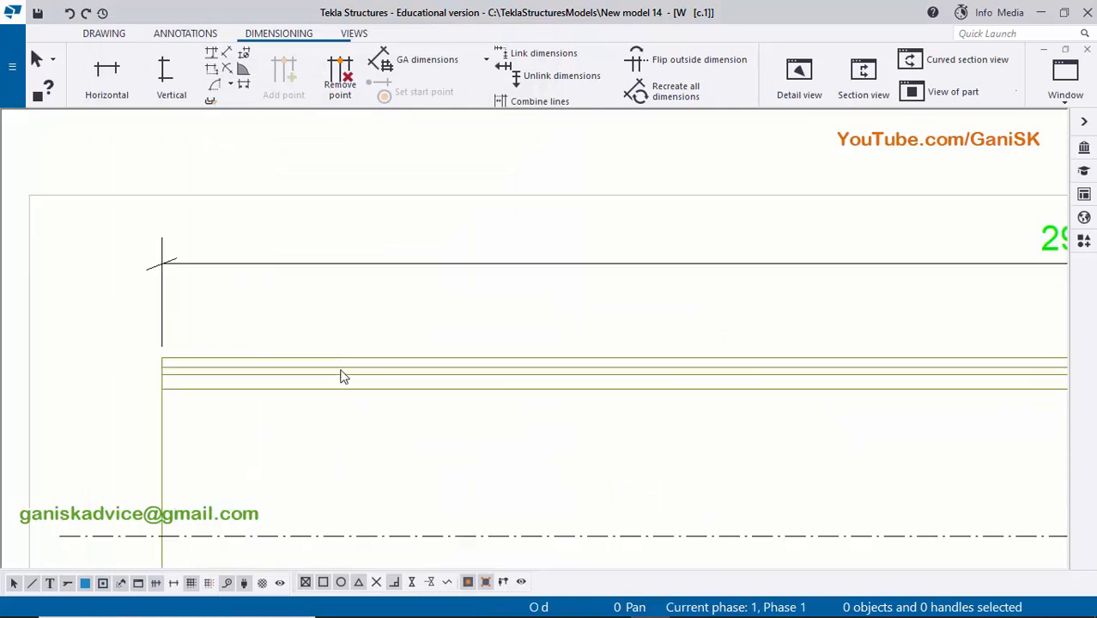
click(341, 371)
right_click(341, 371)
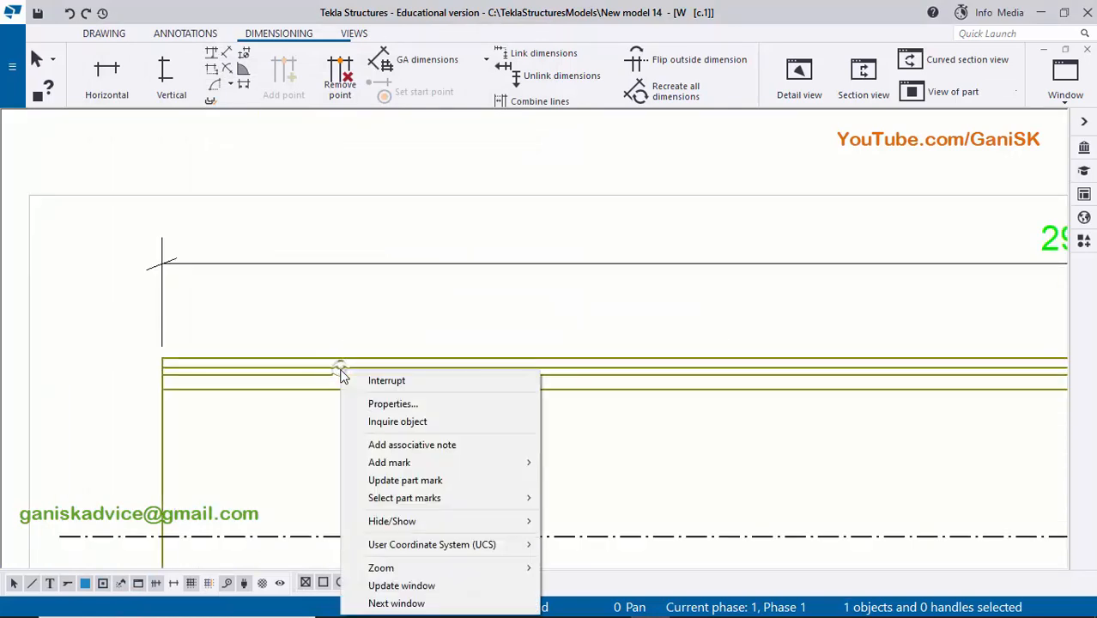
click(405, 463)
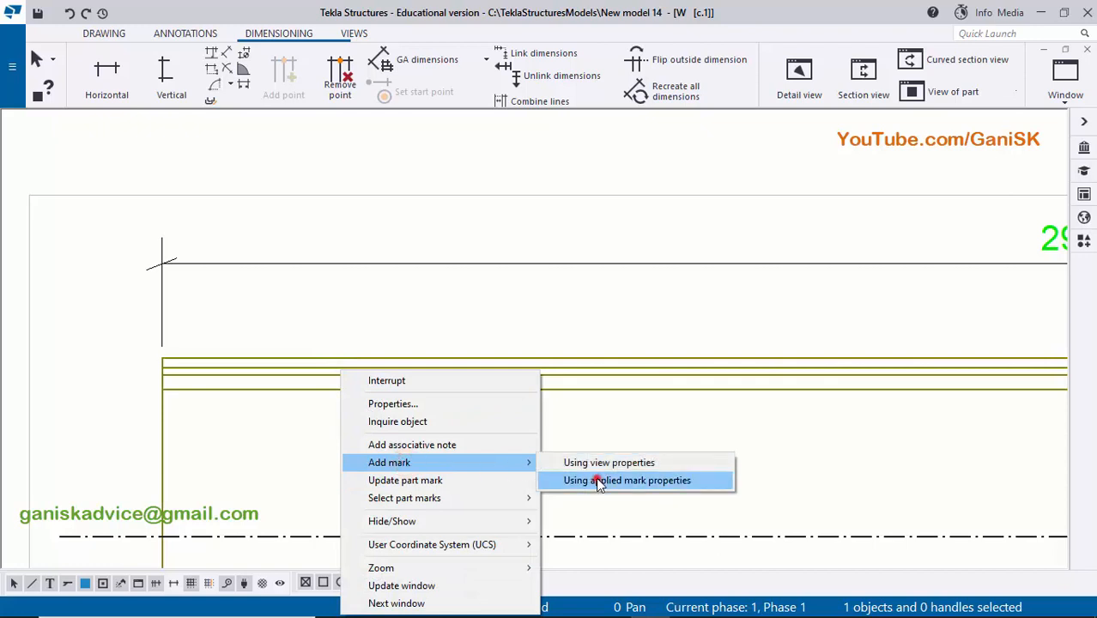
click(597, 479)
scroll(464, 427, down, 2)
drag(606, 448, 595, 298)
click(655, 308)
- Replace the assembly position element with Part position in the content of the column's new part mark
scroll(599, 305, up, 3)
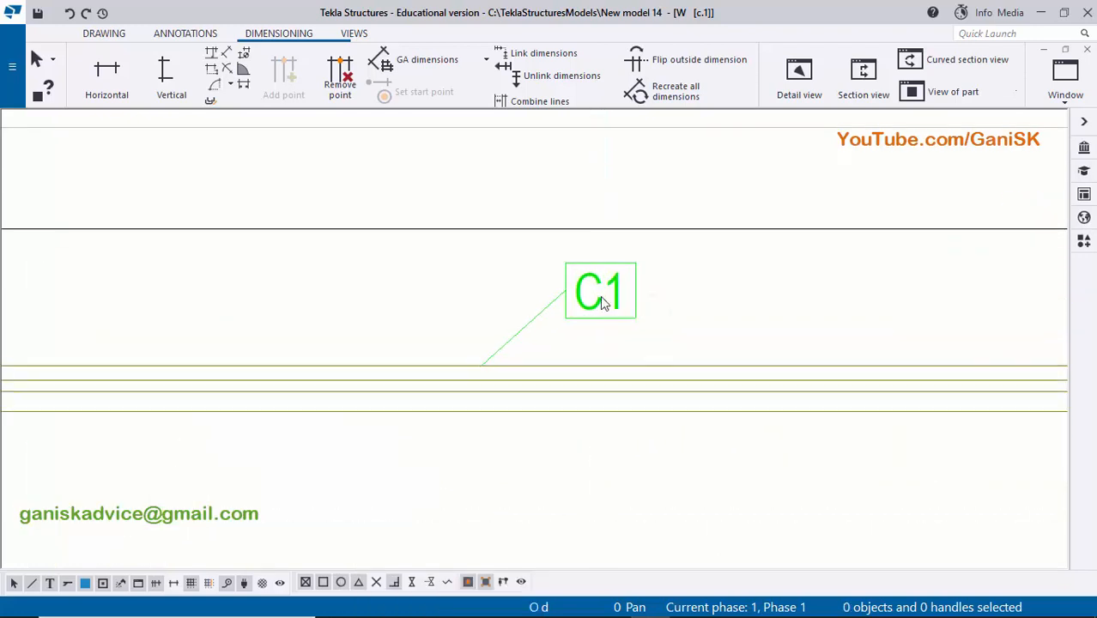
scroll(592, 310, up, 1)
scroll(594, 307, down, 2)
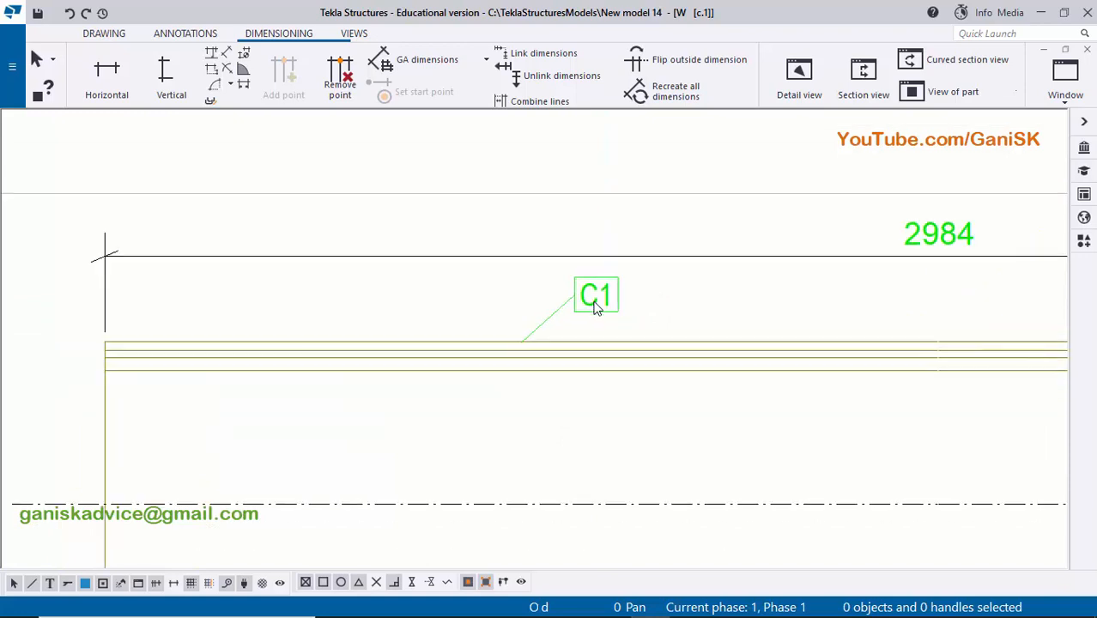
scroll(594, 313, up, 3)
scroll(592, 314, down, 2)
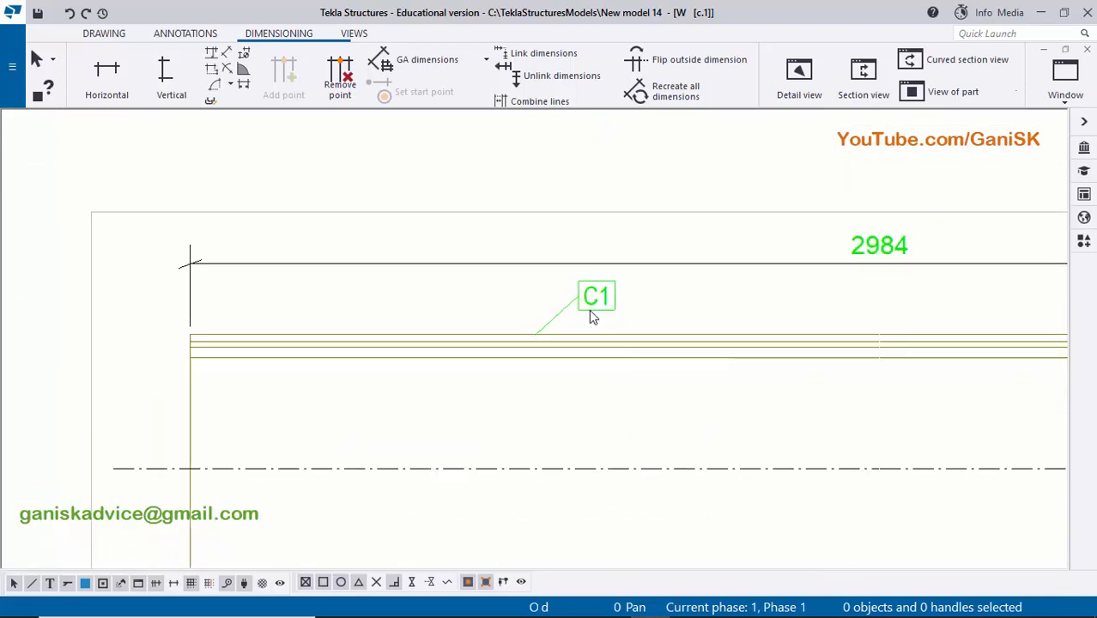
scroll(622, 318, up, 2)
double_click(584, 303)
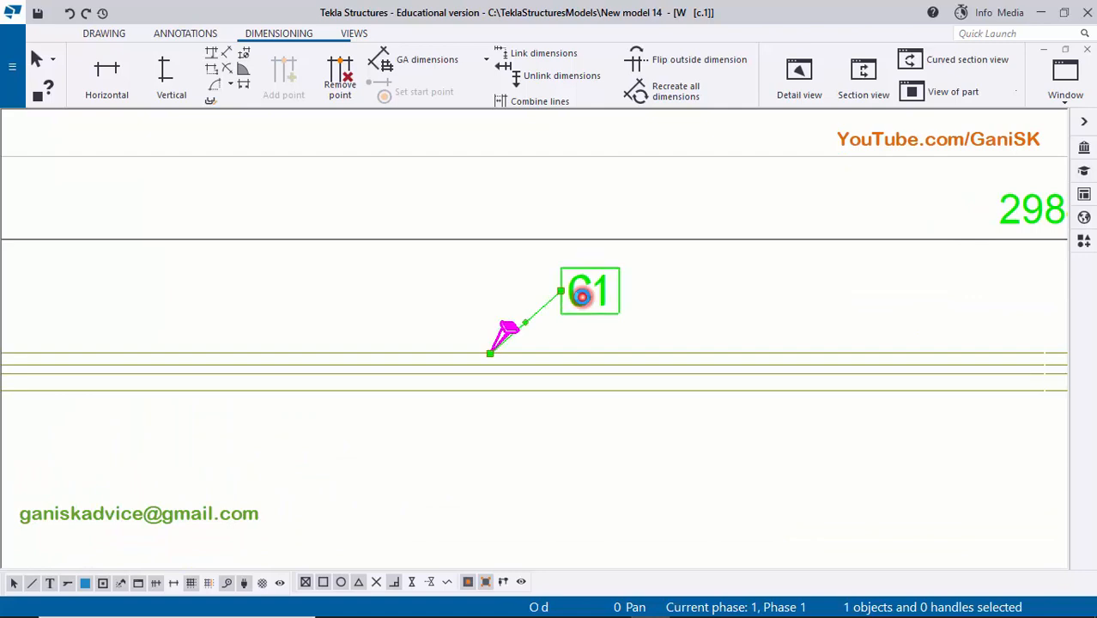
click(262, 123)
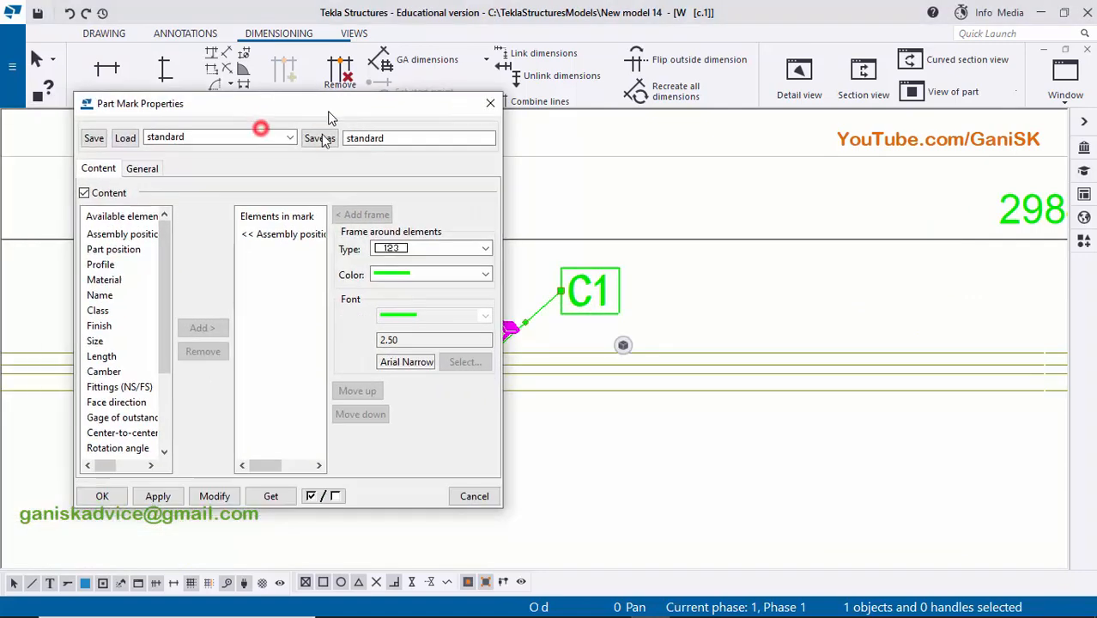
click(287, 234)
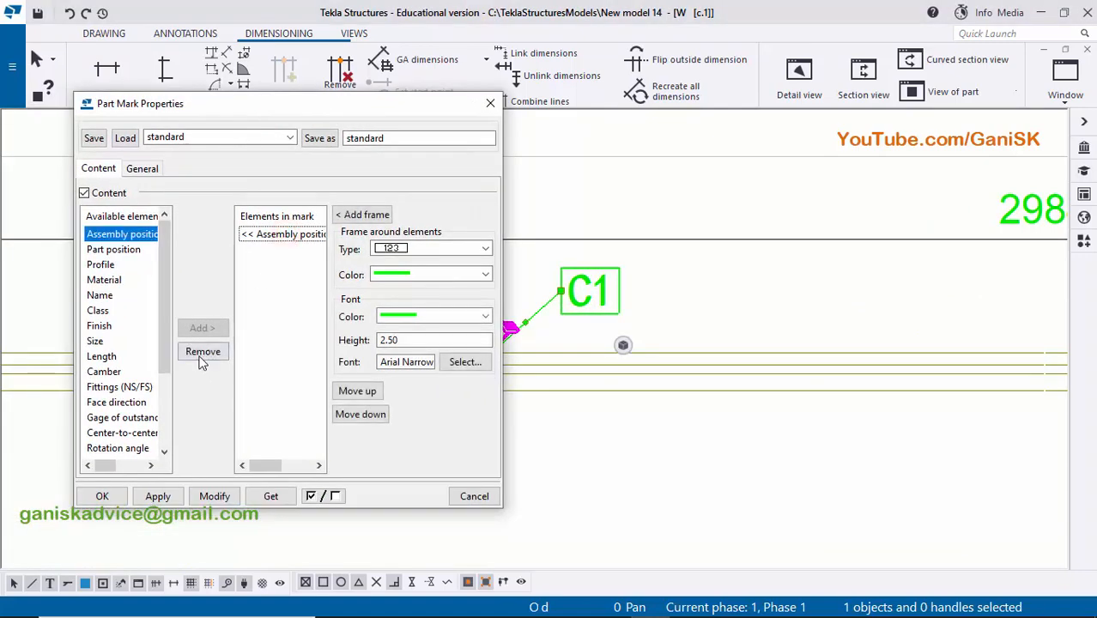
click(201, 354)
click(125, 249)
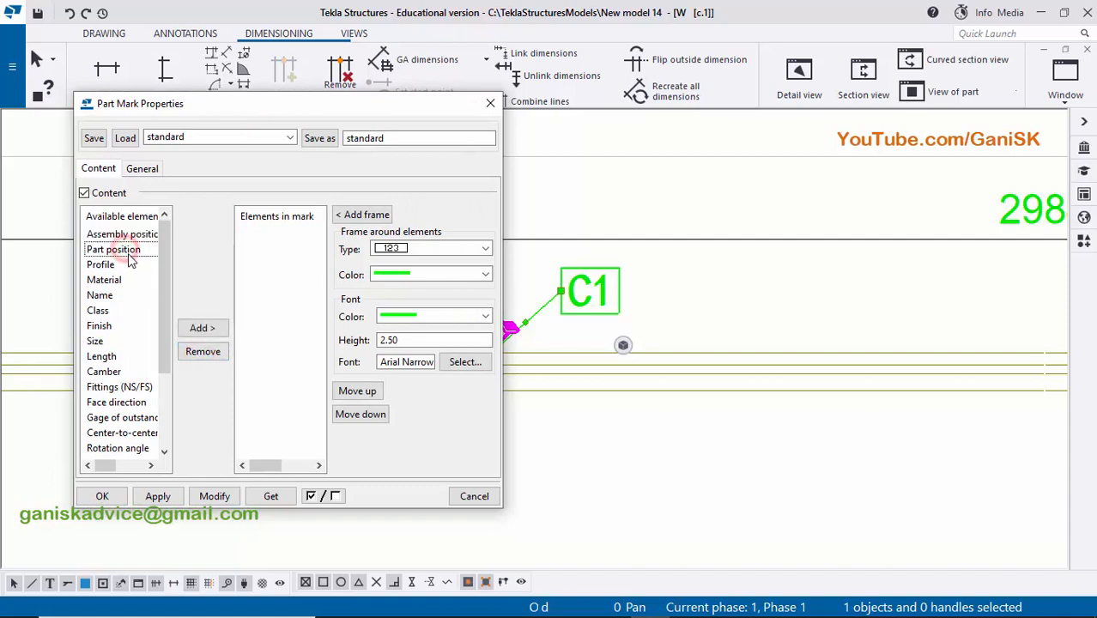
click(204, 330)
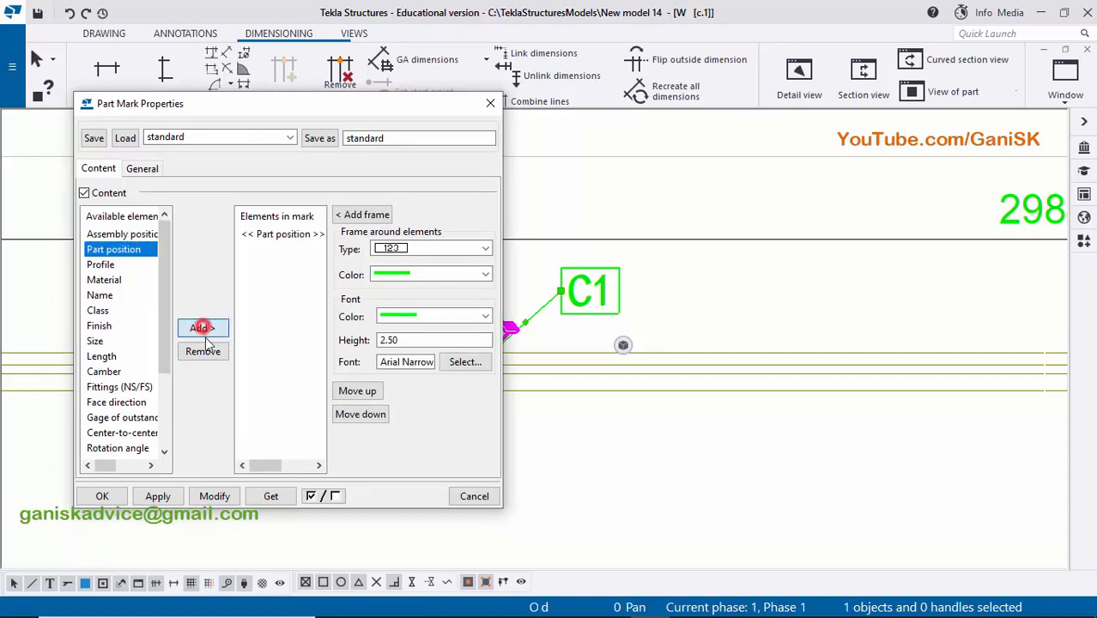
click(216, 495)
- Compare the column's modified part mark with the mark entry in the workshop material list
scroll(663, 348, down, 1)
middle_drag(599, 320, 727, 290)
scroll(738, 281, up, 5)
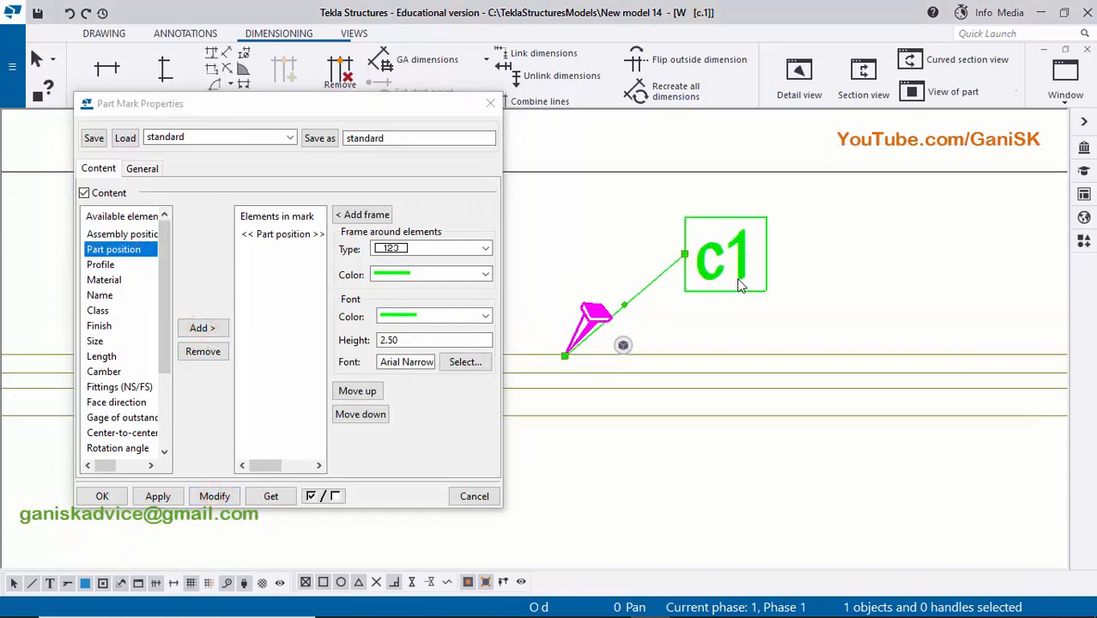
scroll(740, 282, down, 2)
scroll(738, 282, down, 1)
scroll(728, 277, up, 3)
scroll(728, 282, down, 10)
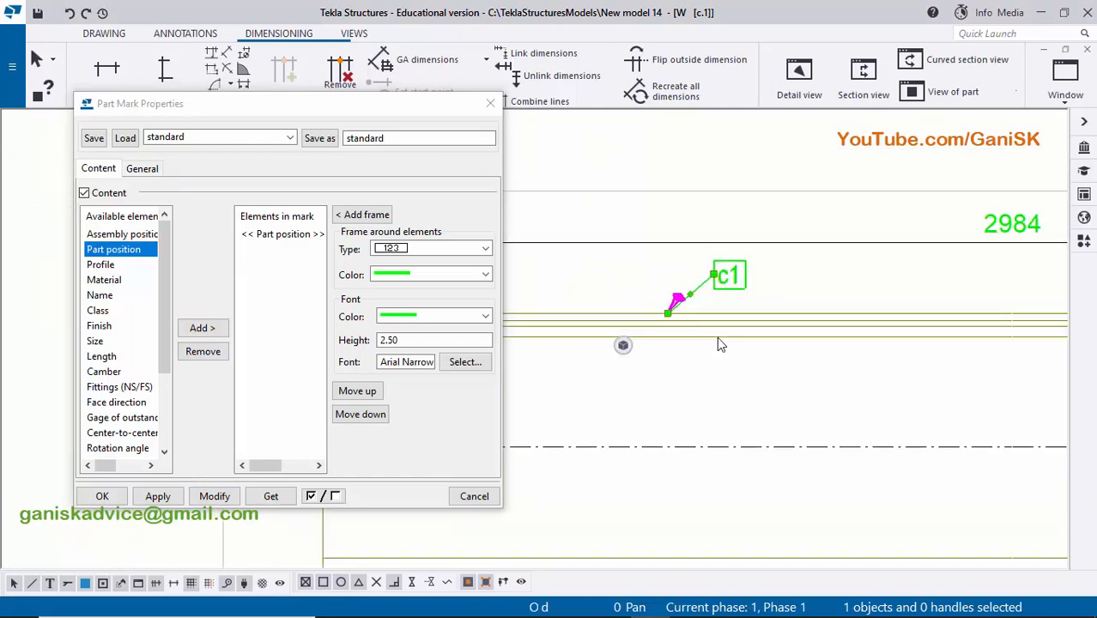
middle_drag(715, 394, 704, 139)
scroll(726, 209, down, 1)
scroll(841, 357, up, 6)
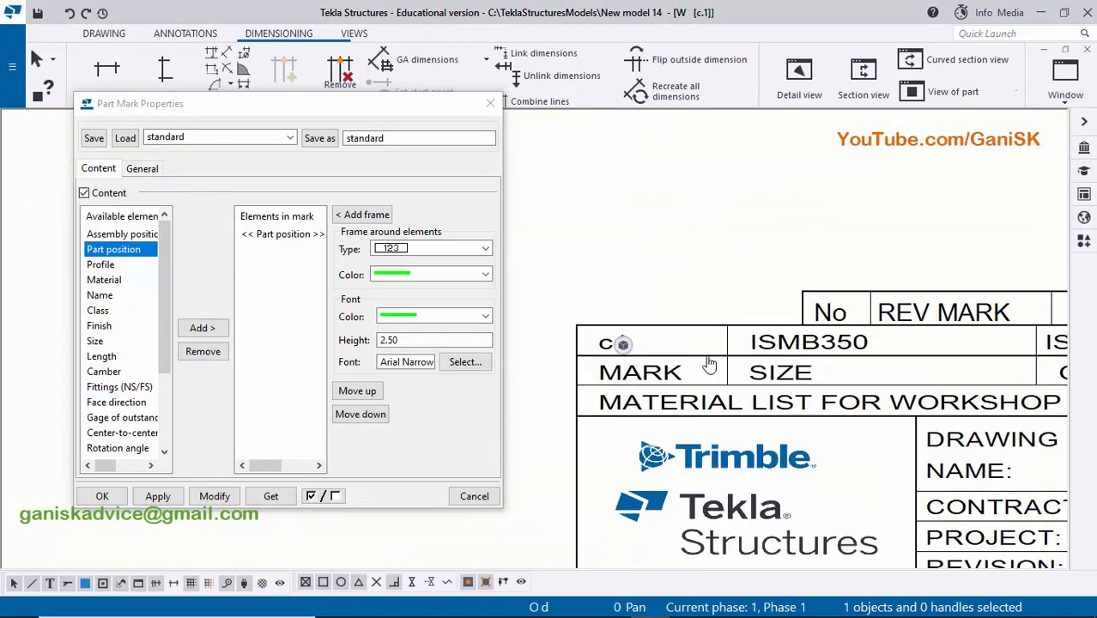
scroll(842, 357, up, 2)
scroll(773, 360, down, 8)
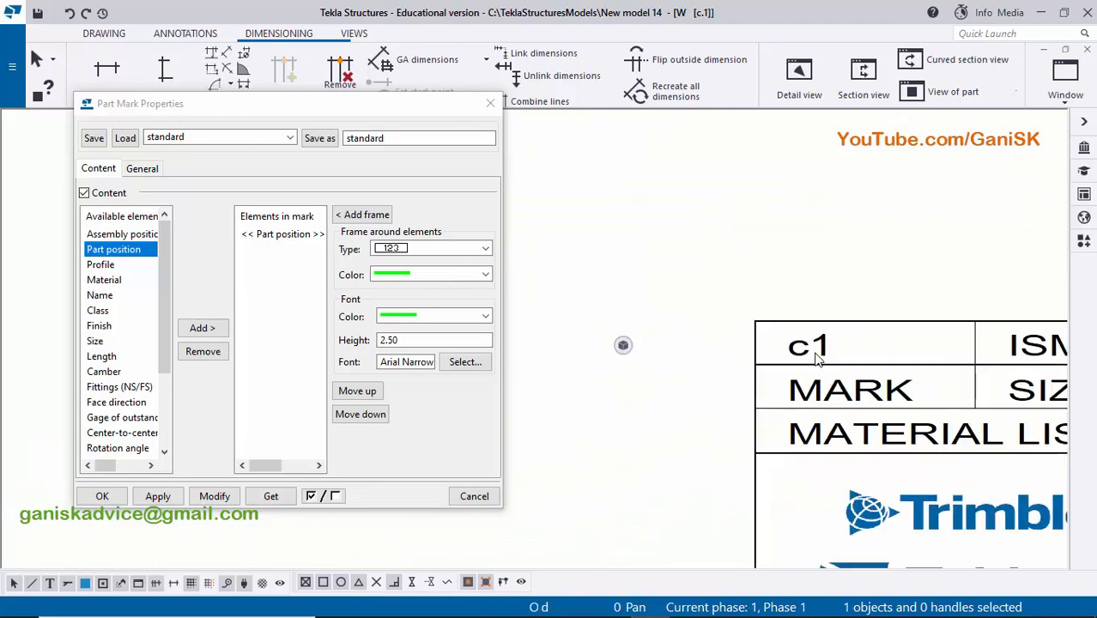
scroll(844, 225, up, 4)
scroll(843, 225, up, 3)
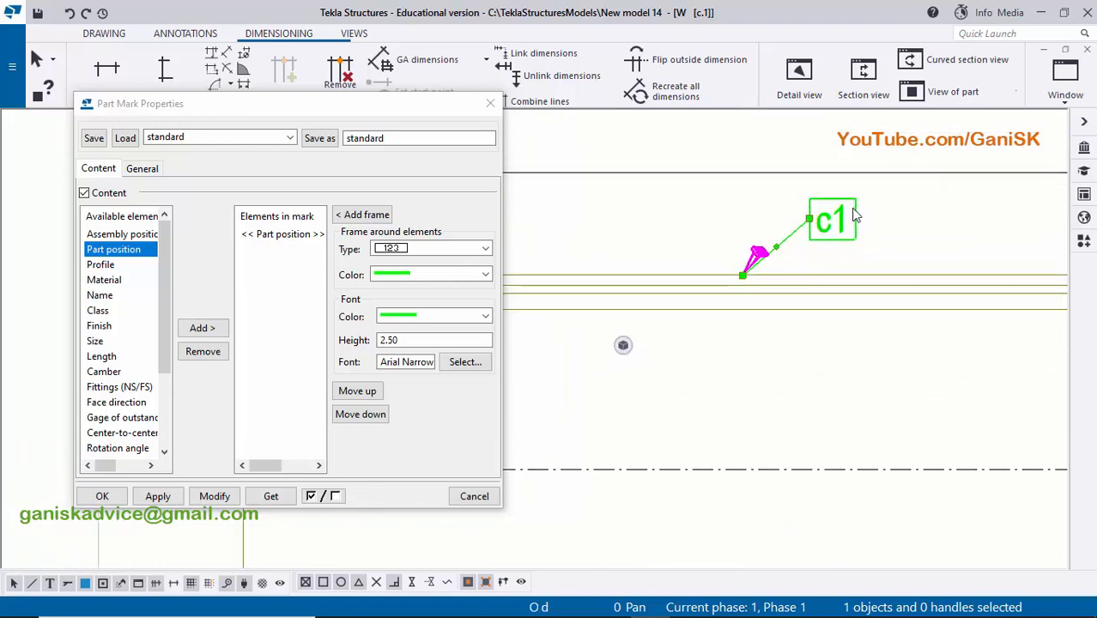
- Remove the rectangular frame around the column's part mark by choosing the unframed type
click(143, 169)
click(207, 216)
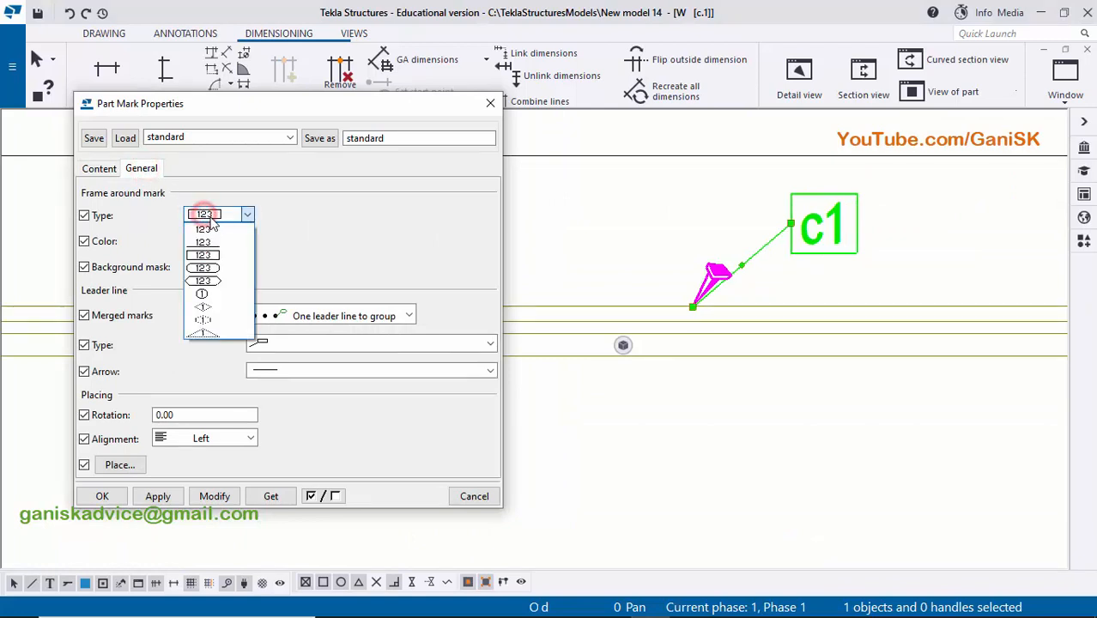
click(204, 230)
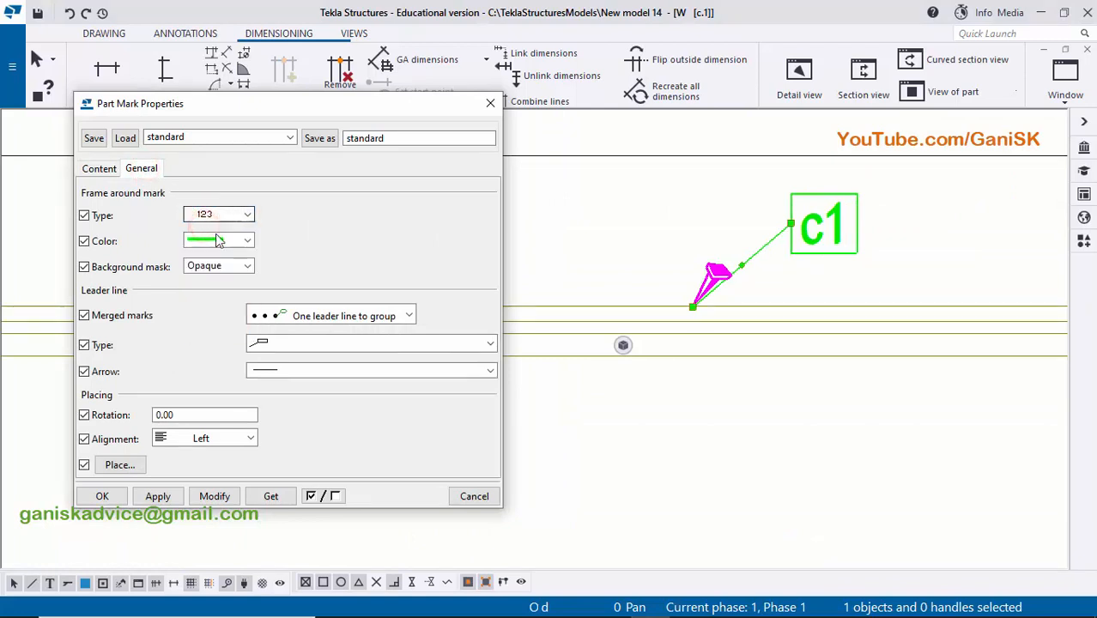
click(215, 497)
scroll(727, 309, up, 3)
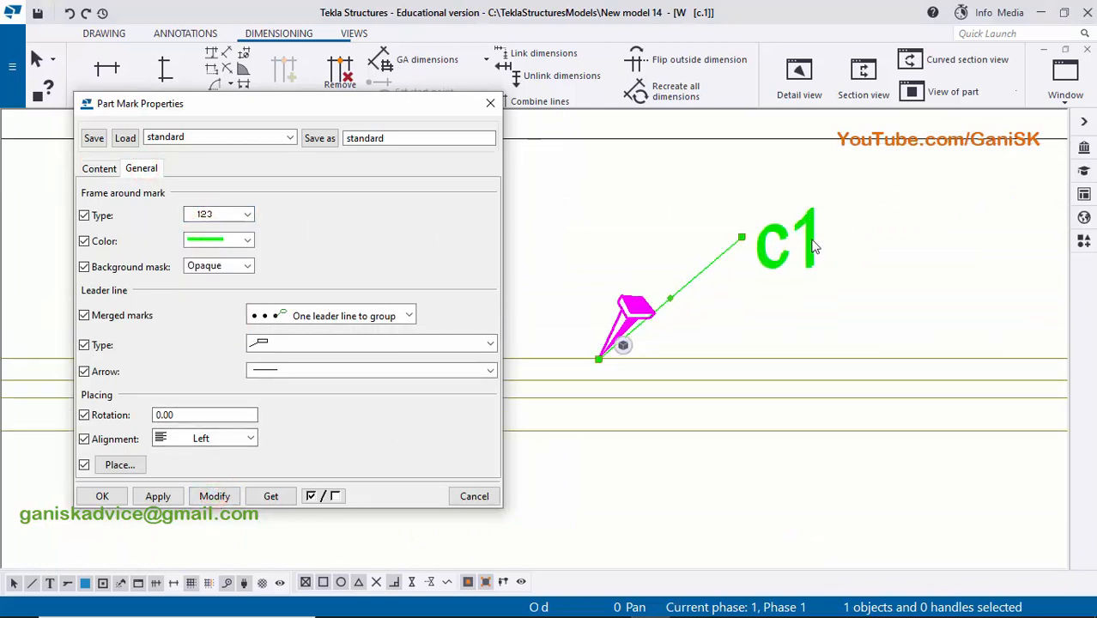
scroll(779, 268, down, 3)
scroll(732, 277, up, 5)
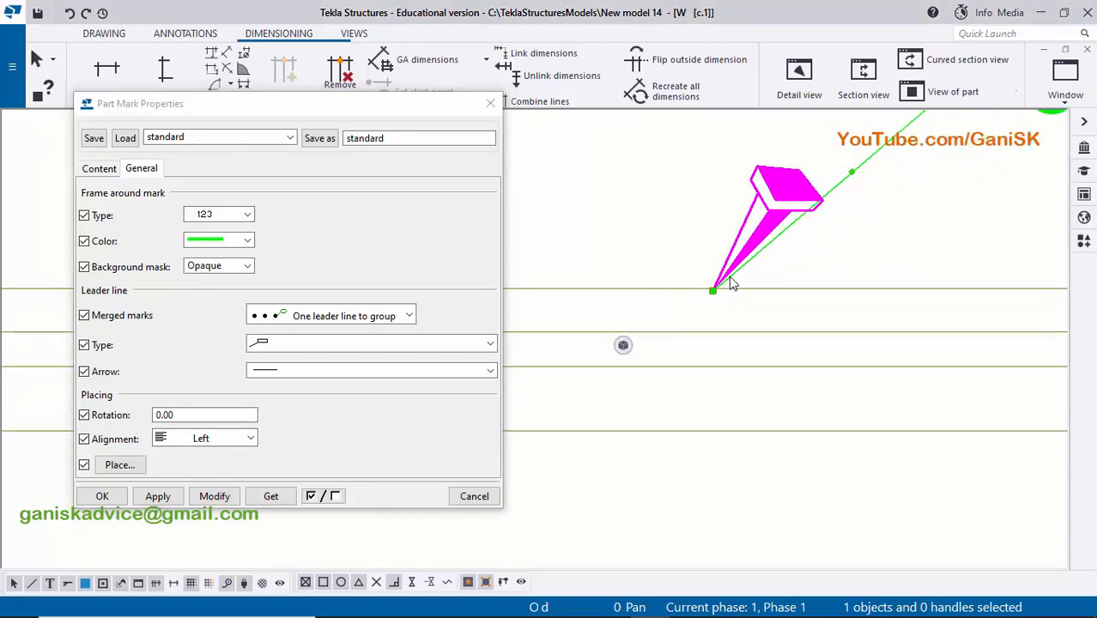
- Set the leader line of the column's part mark to end in a filled arrowhead and close its properties
scroll(732, 273, down, 2)
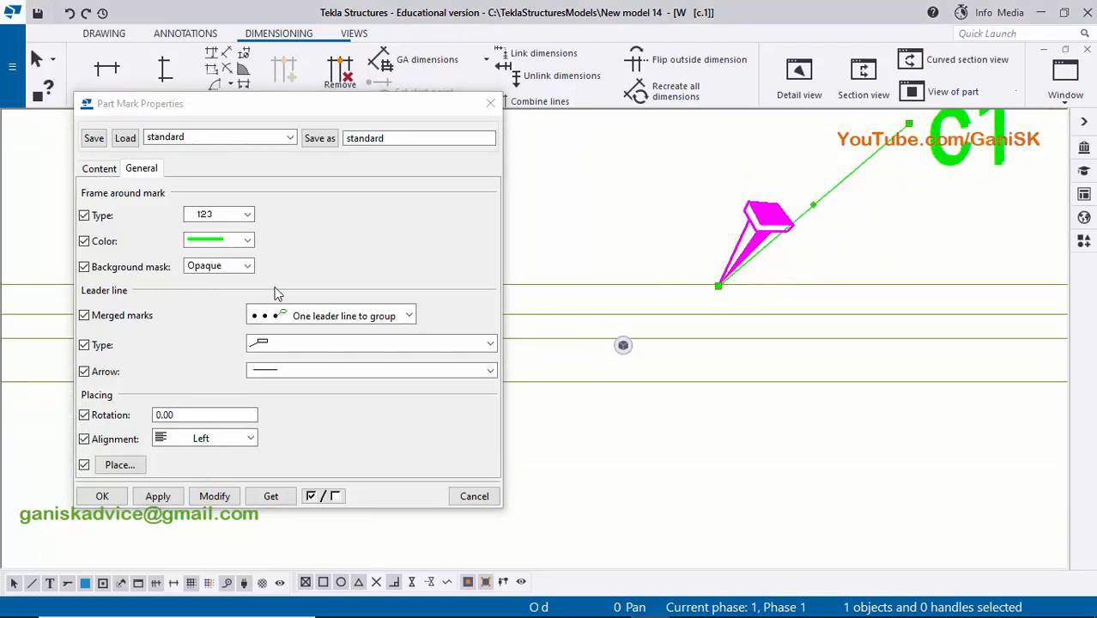
click(319, 372)
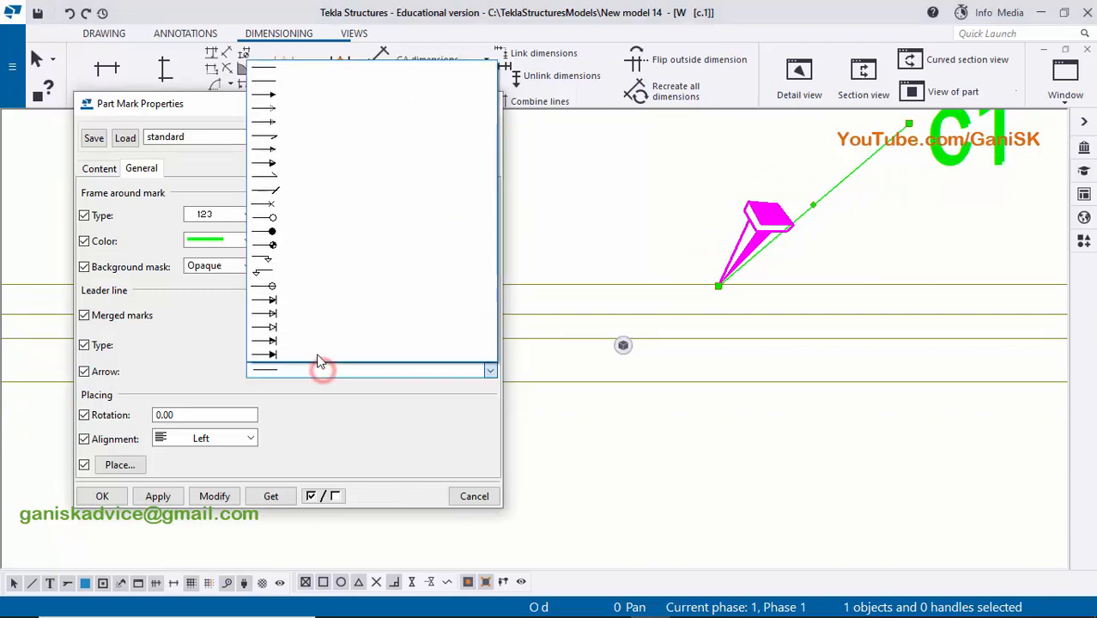
click(308, 95)
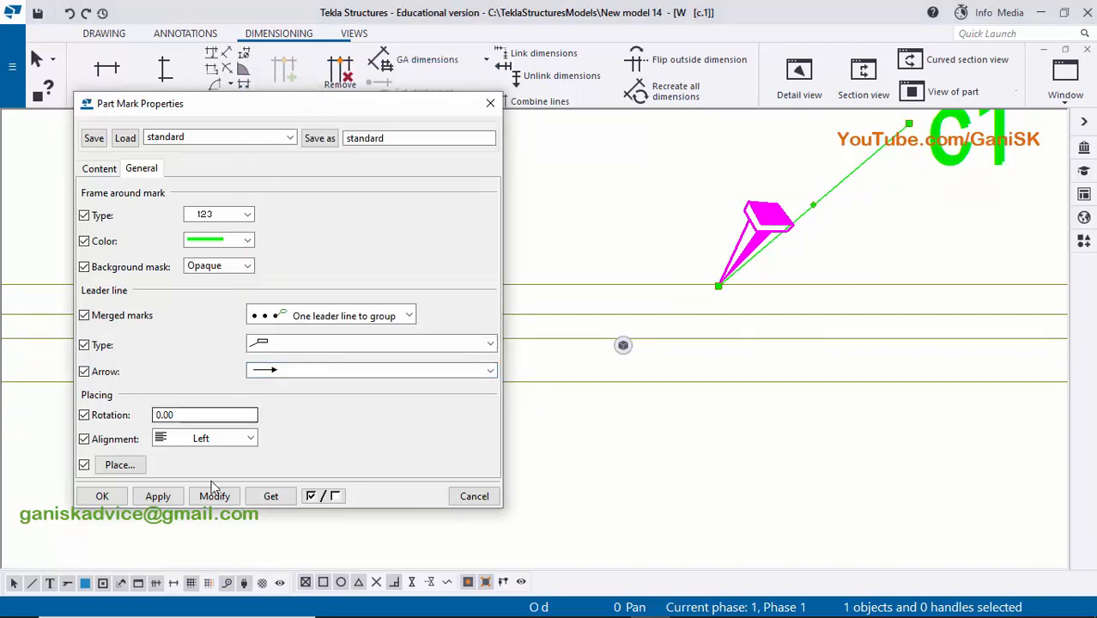
click(213, 496)
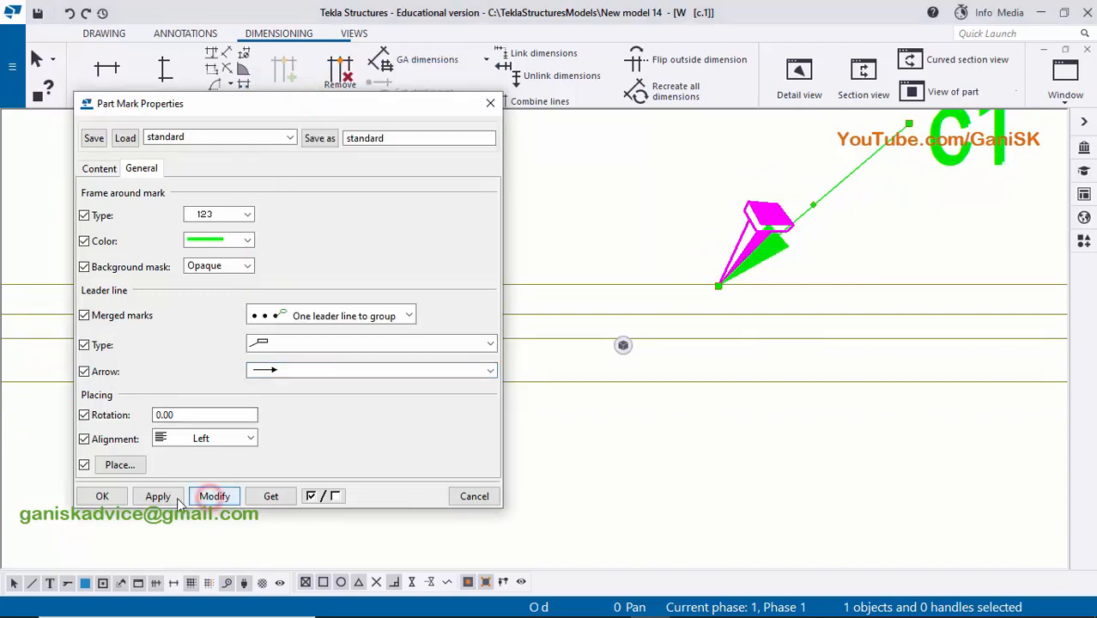
click(107, 496)
click(709, 480)
scroll(711, 479, down, 3)
scroll(805, 331, up, 2)
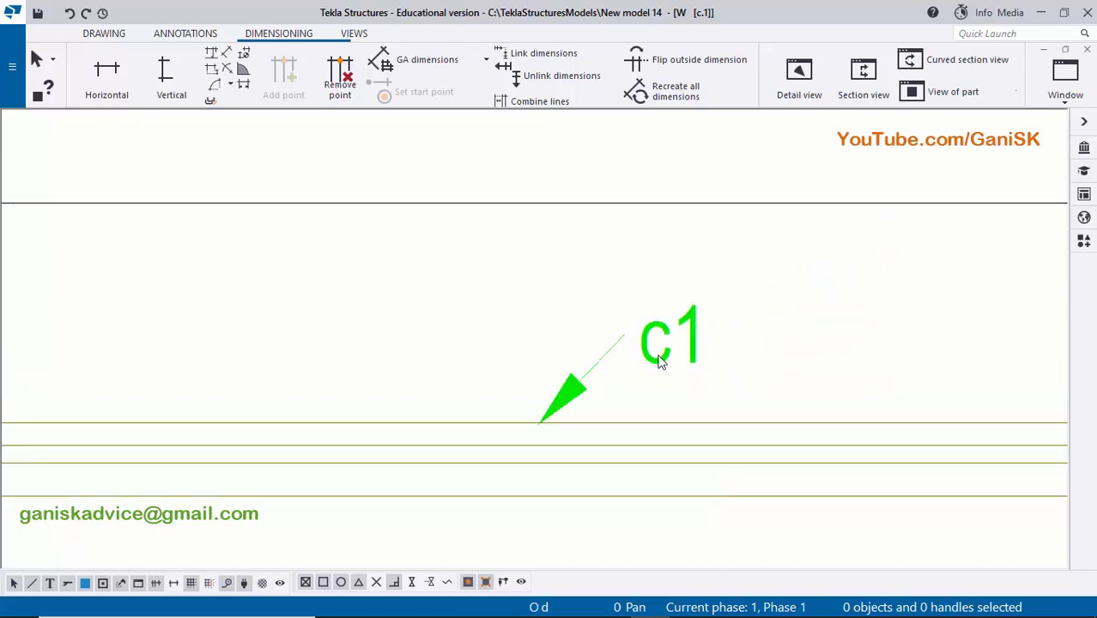
scroll(659, 360, up, 2)
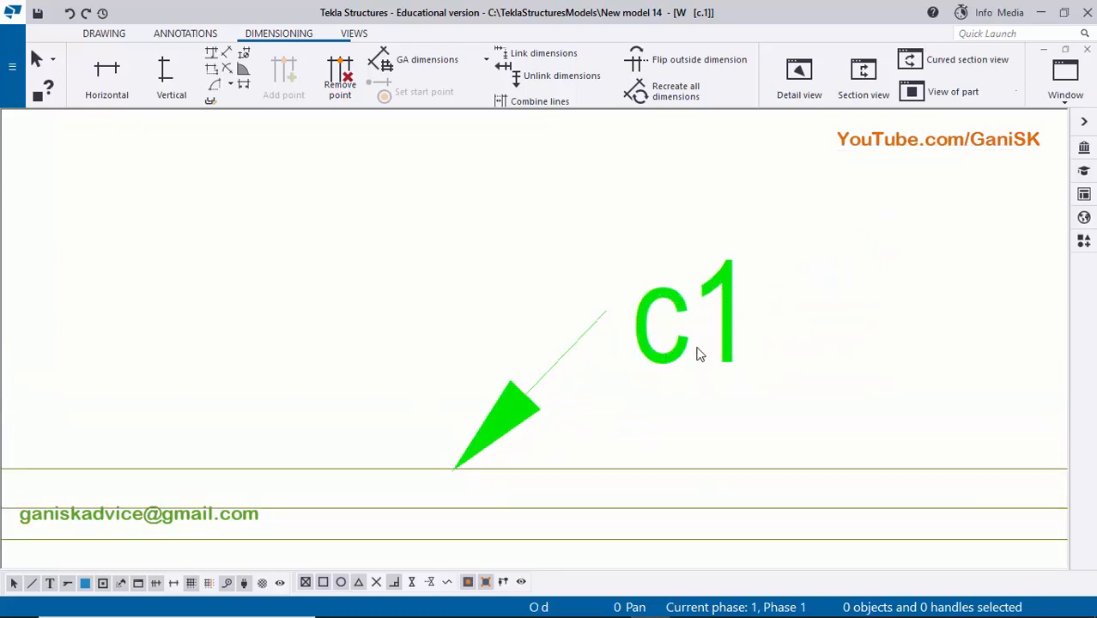
- Save the settings of the column's part mark as a new property file called "part mark"
click(659, 366)
double_click(660, 368)
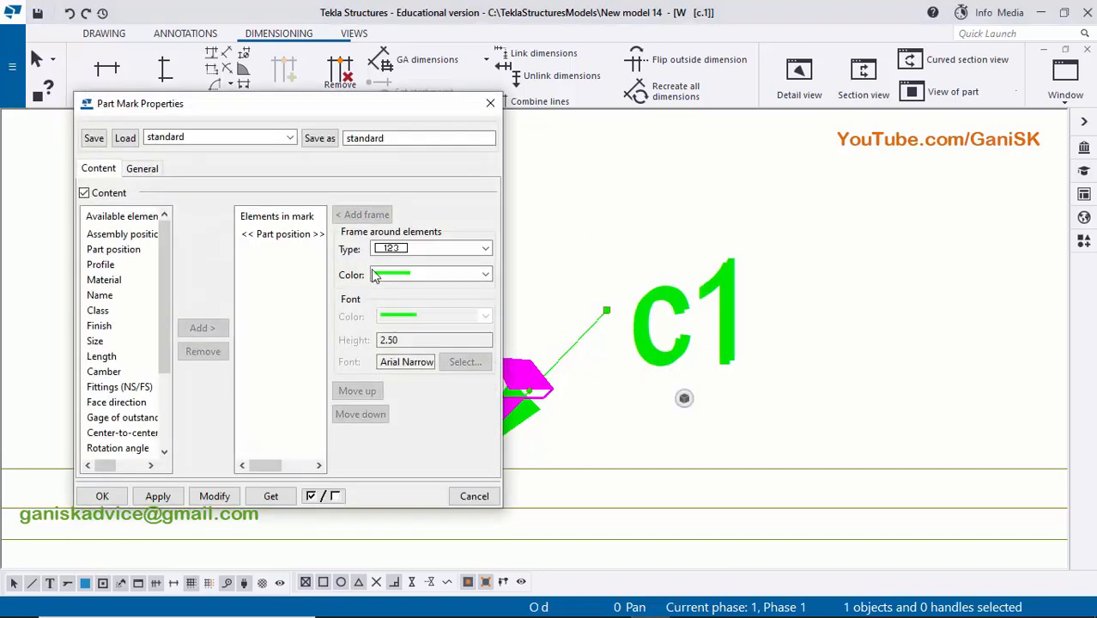
click(279, 138)
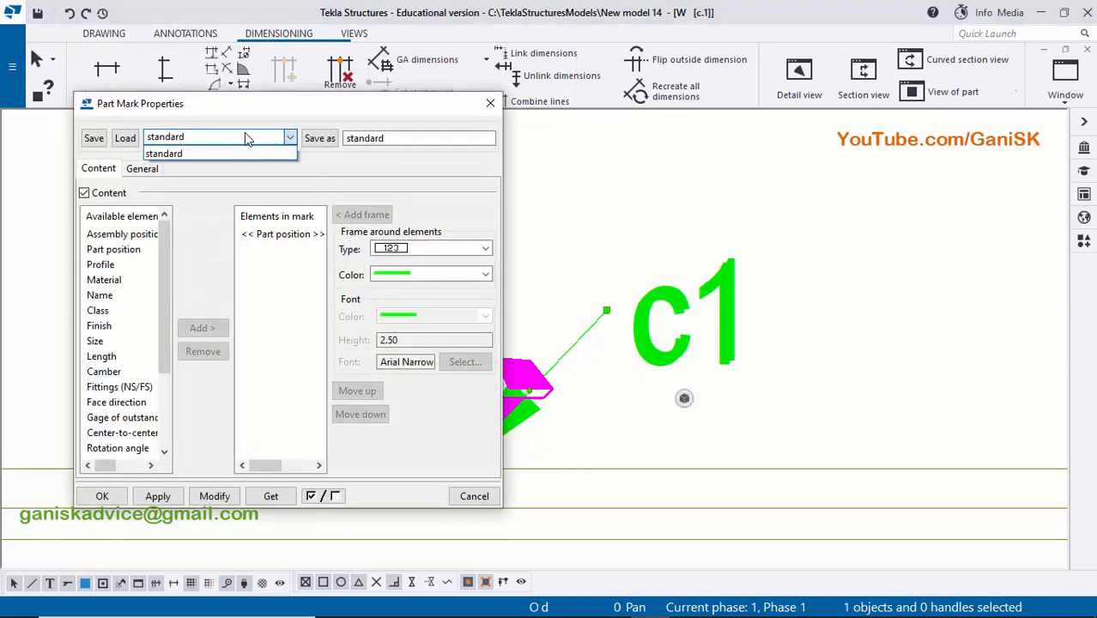
click(289, 104)
middle_drag(510, 367, 704, 333)
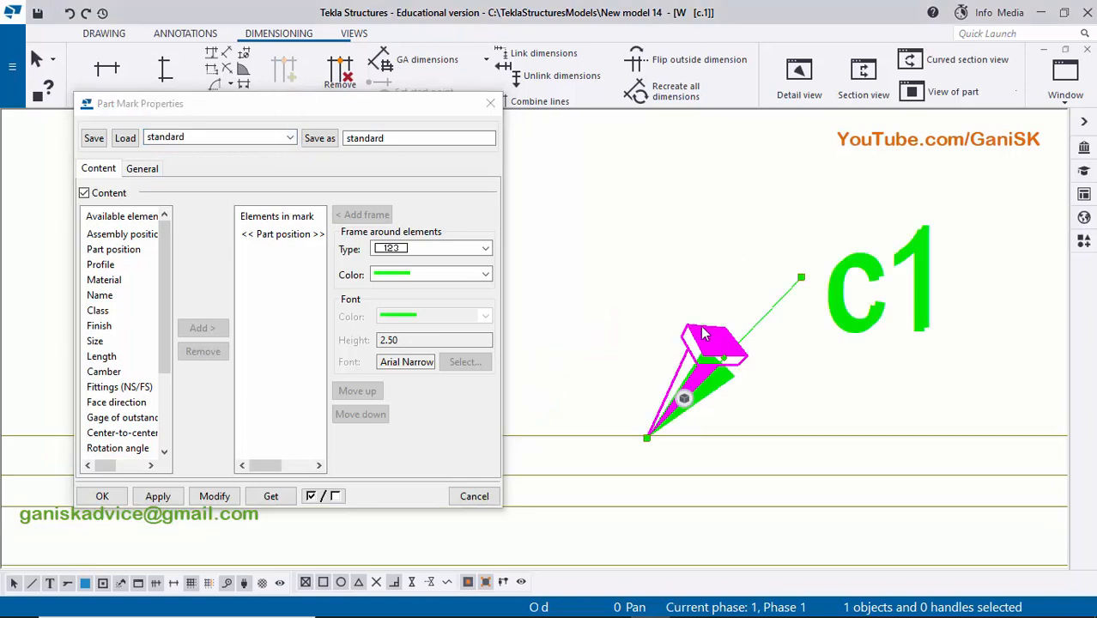
double_click(415, 137)
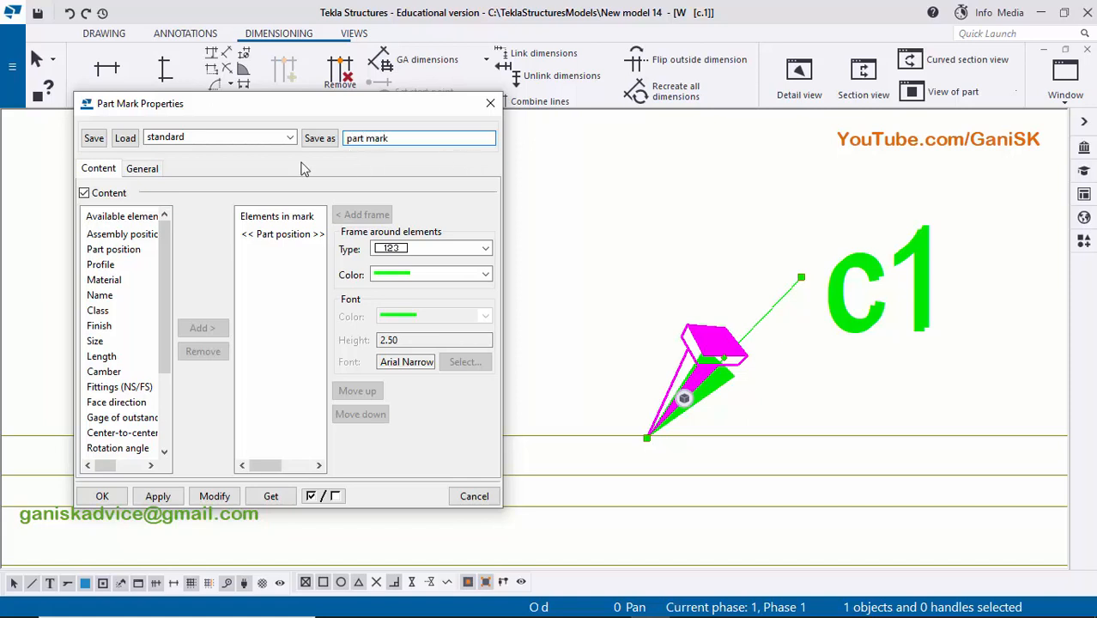
click(321, 140)
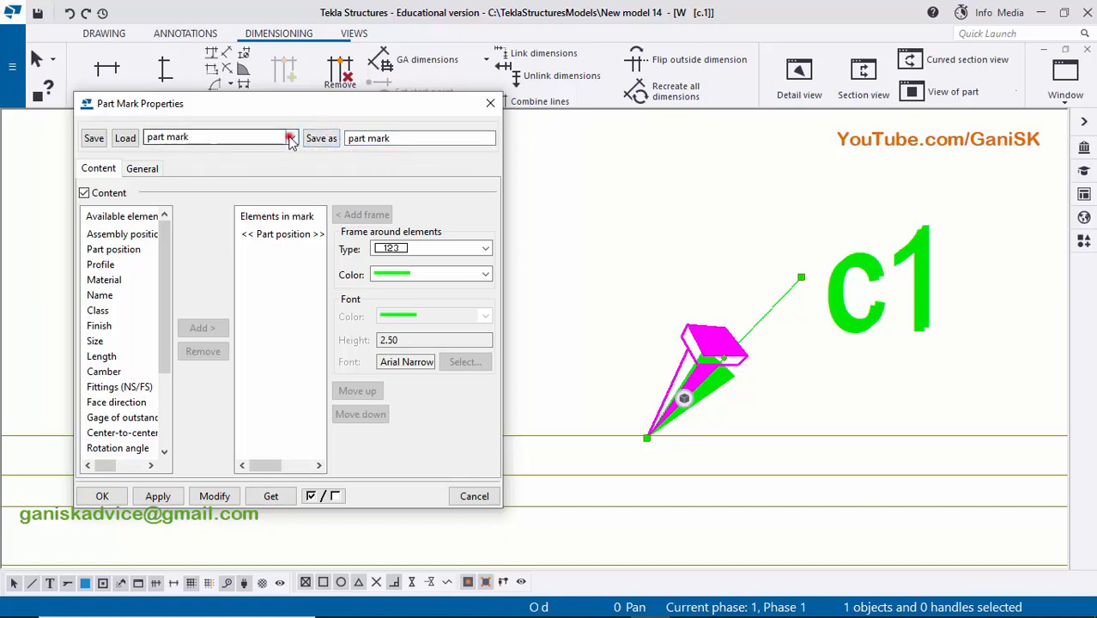
click(291, 139)
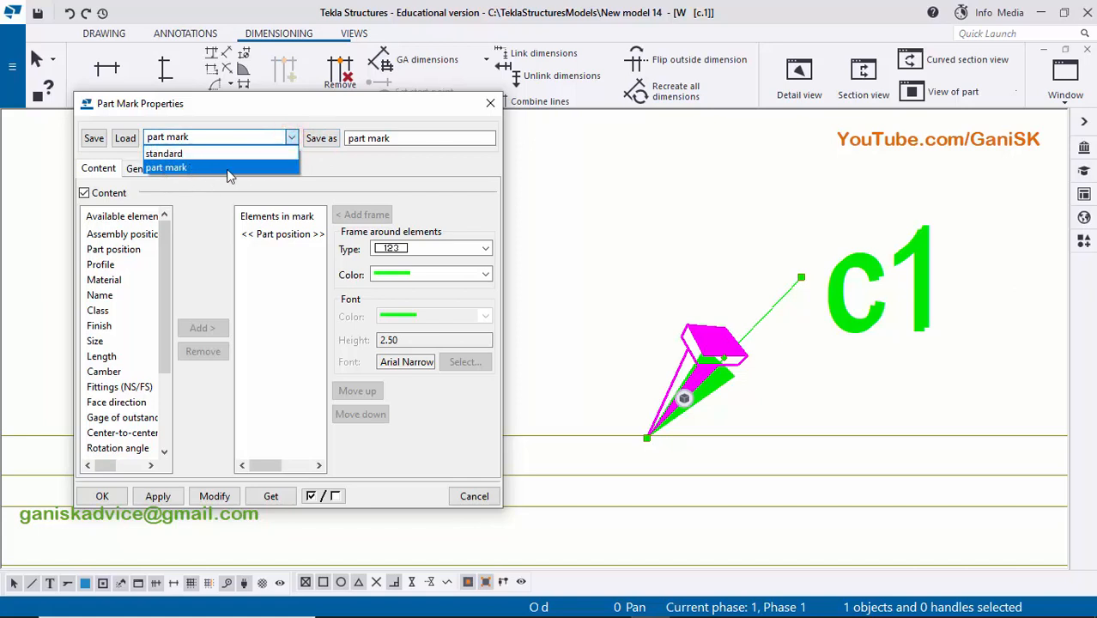
- Apply the saved part mark settings to the column's mark and close its properties
click(487, 102)
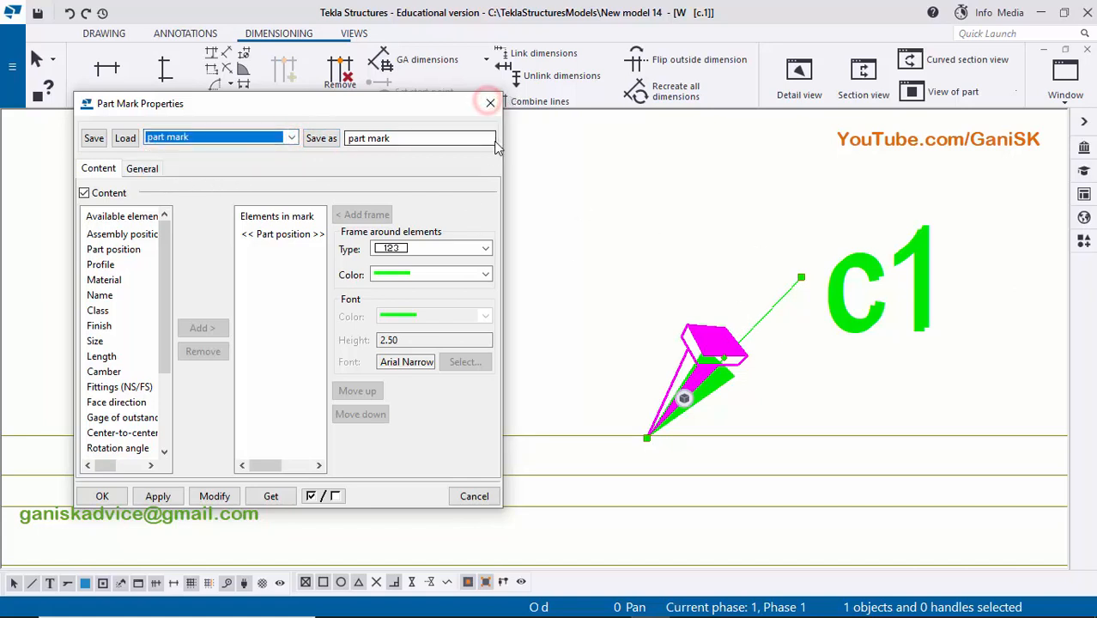
click(216, 499)
click(162, 496)
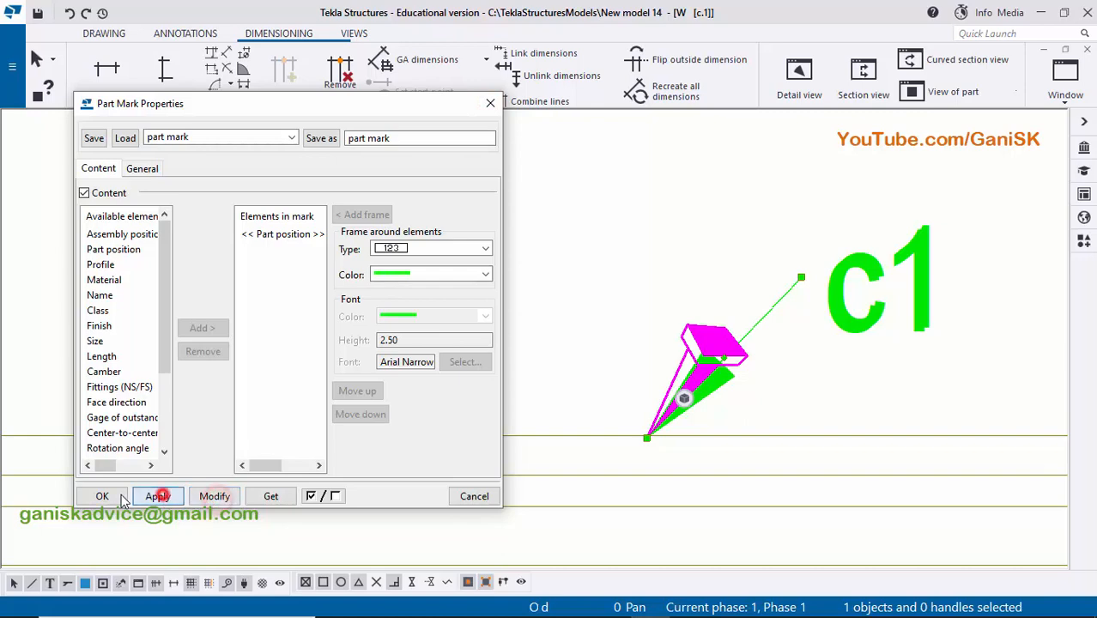
click(103, 496)
click(664, 265)
scroll(663, 264, down, 7)
scroll(686, 321, up, 5)
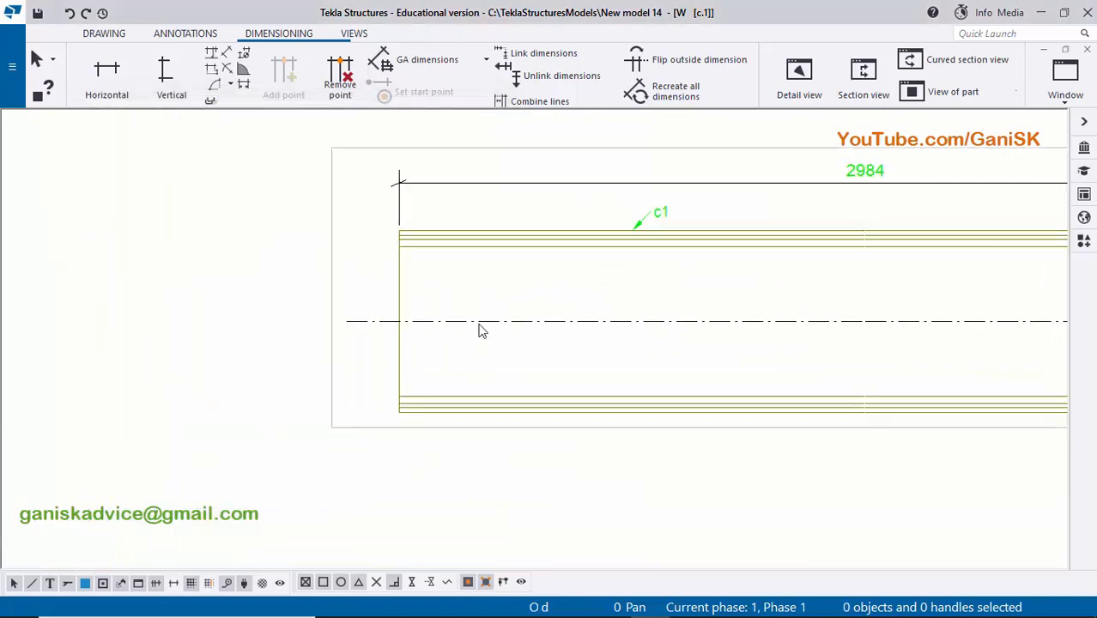
- Turn off the center line of the column in the drawing's part properties and close them
double_click(465, 321)
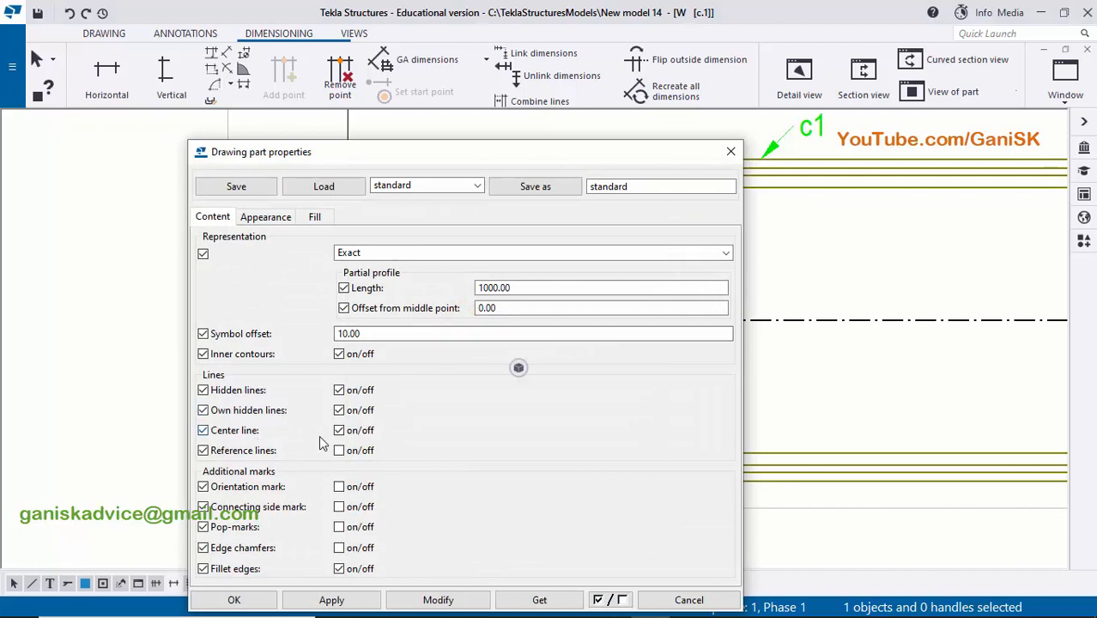
click(438, 601)
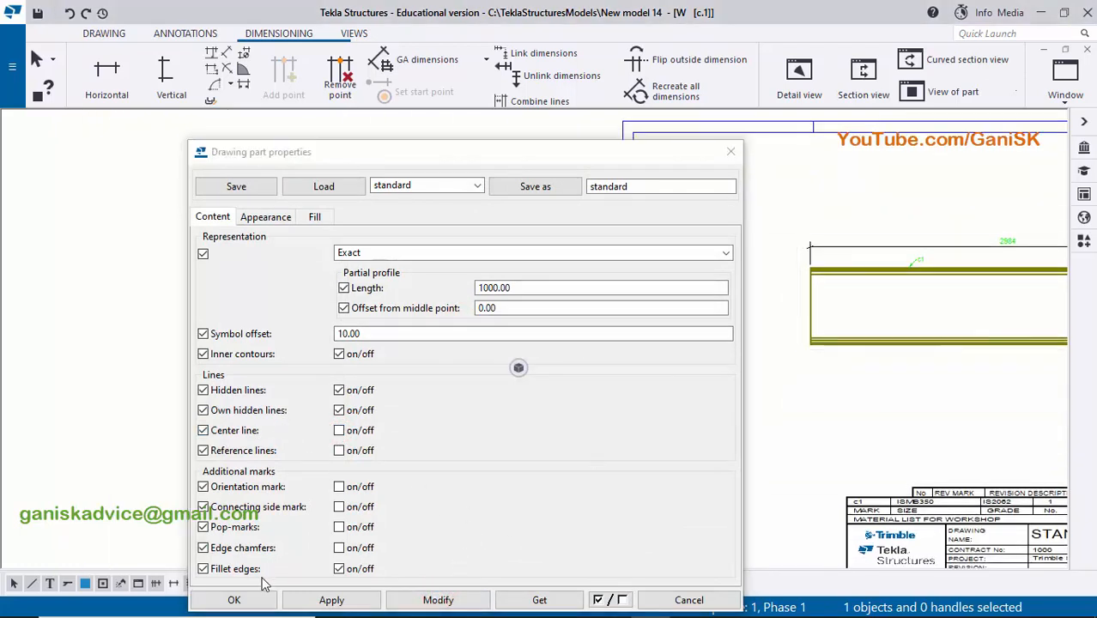
click(238, 599)
click(754, 336)
scroll(842, 377, down, 2)
middle_drag(1021, 365, 703, 342)
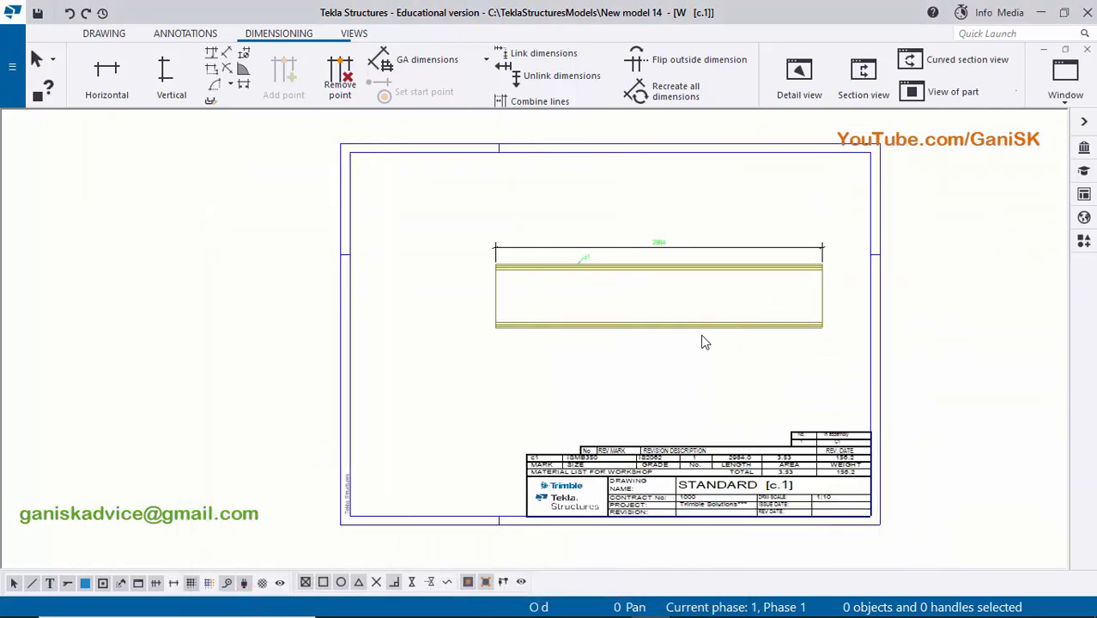
- Start a section view with a cut plane across the column near its left end, perpendicular between the outer edges of both flanges
scroll(702, 342, up, 4)
middle_drag(528, 323, 639, 345)
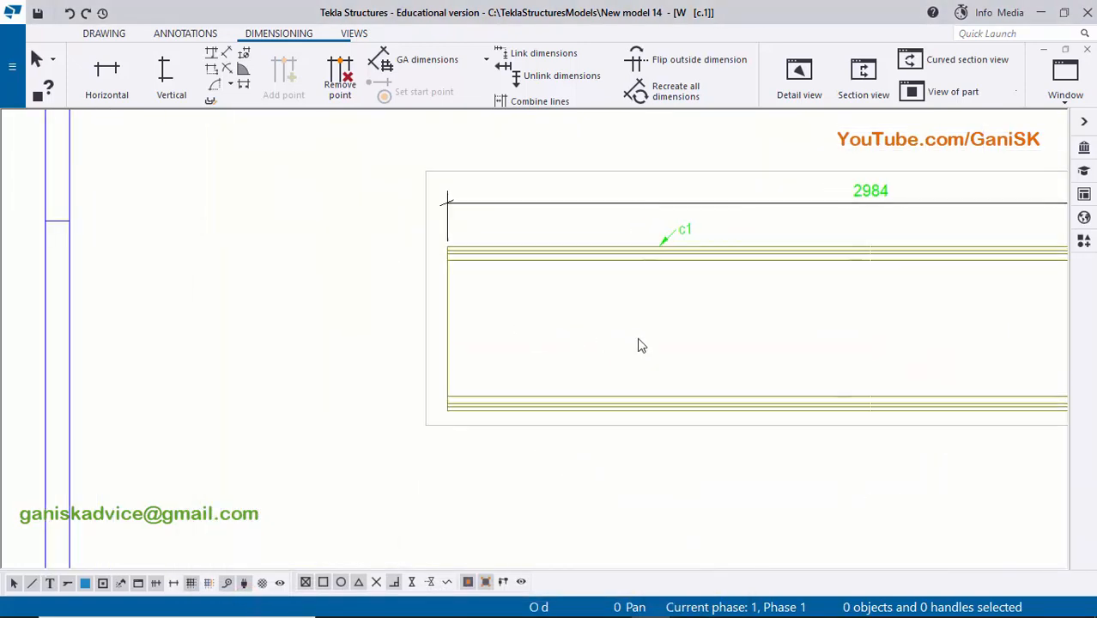
scroll(497, 296, up, 3)
scroll(439, 465, down, 2)
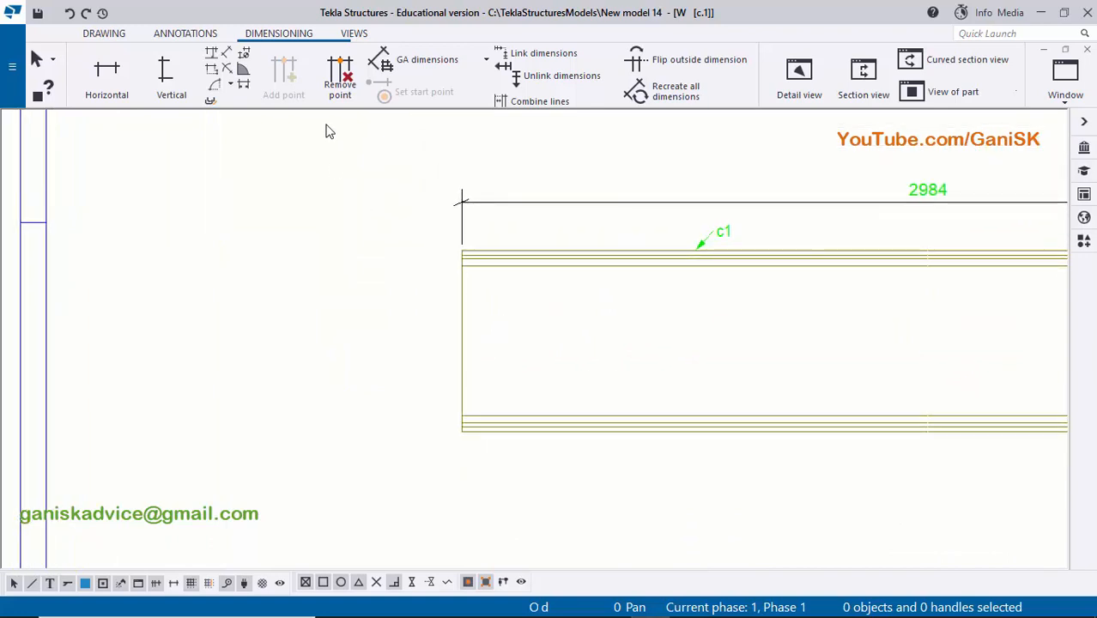
click(352, 33)
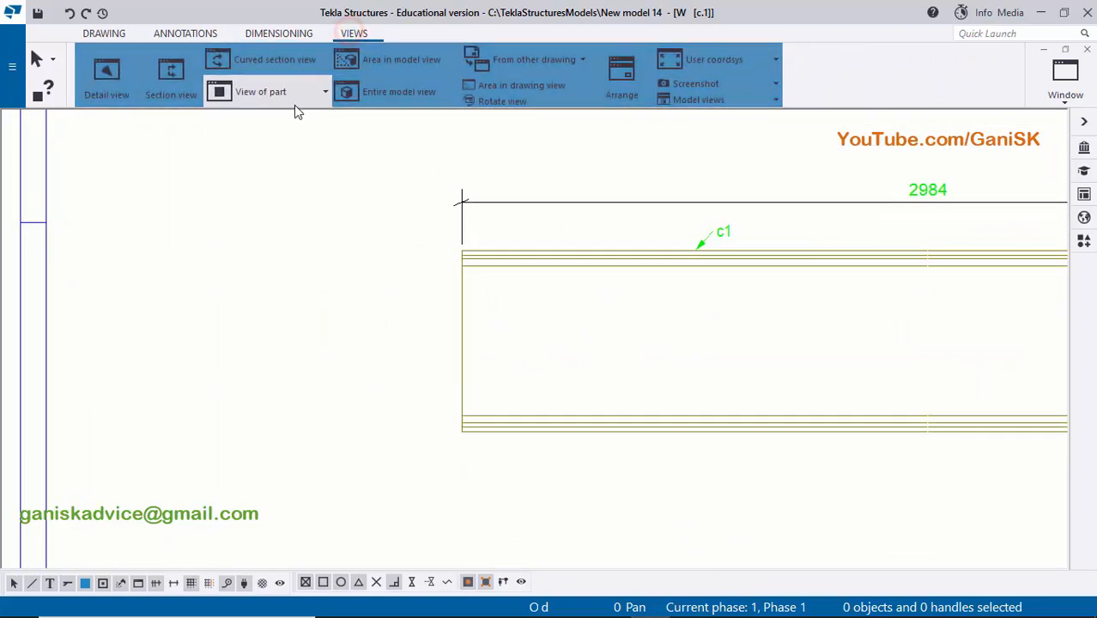
click(180, 79)
scroll(492, 253, up, 4)
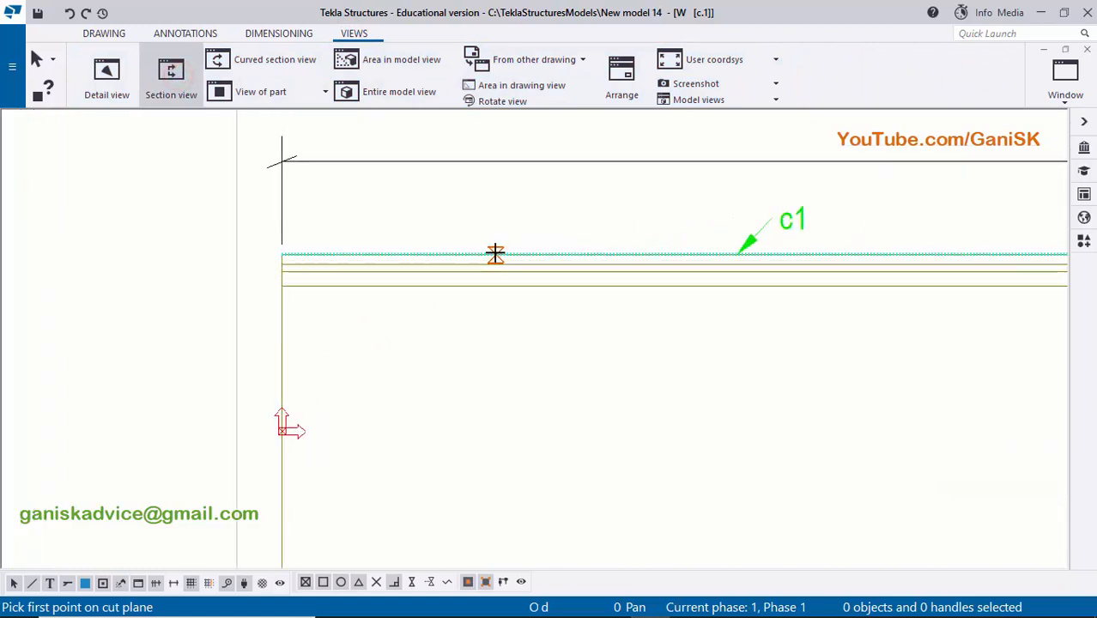
click(494, 252)
scroll(500, 319, down, 3)
middle_drag(502, 446, 503, 258)
scroll(506, 314, up, 3)
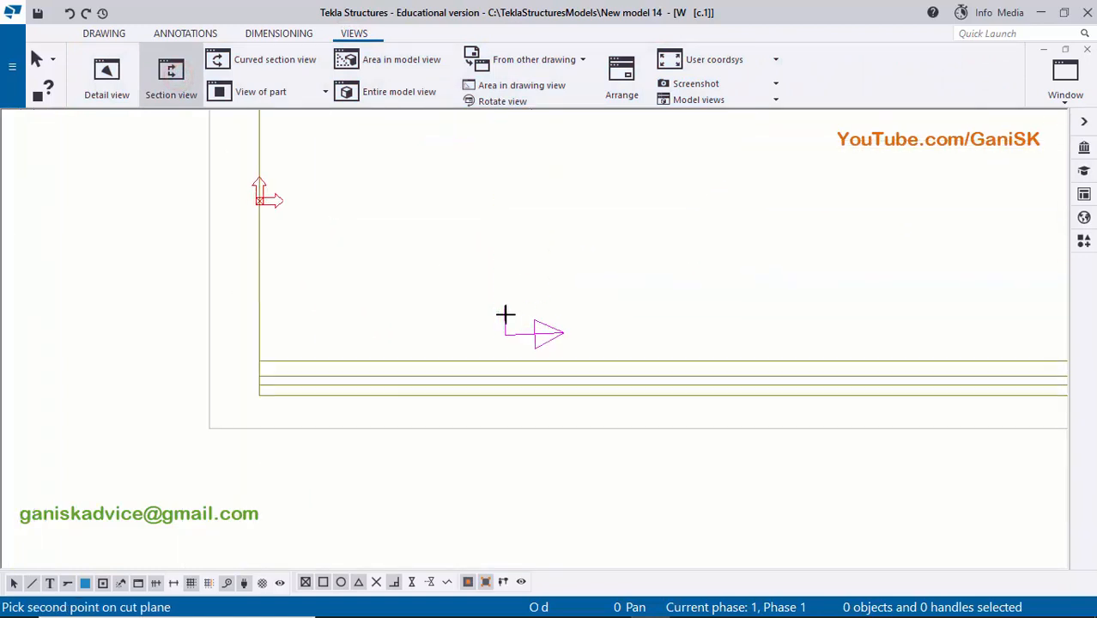
scroll(492, 405, up, 4)
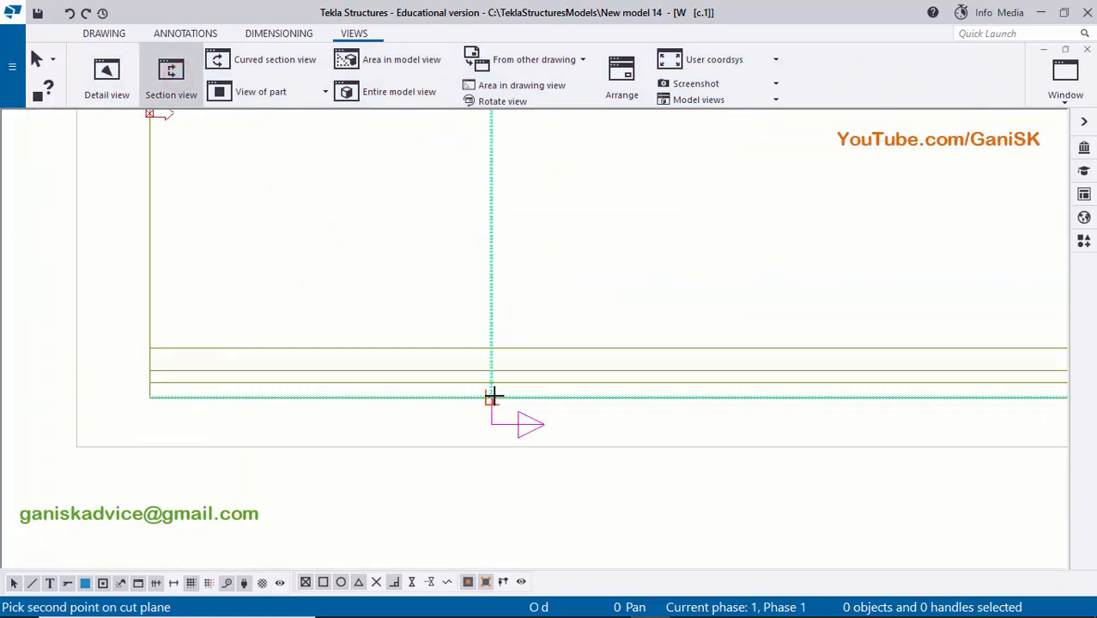
scroll(492, 396, up, 1)
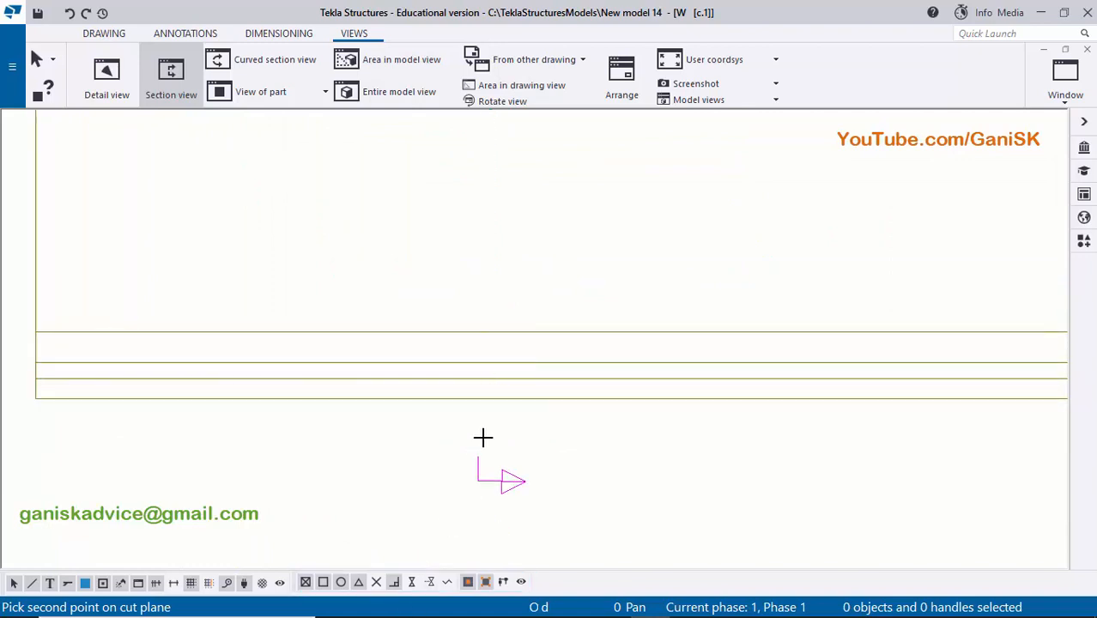
scroll(491, 395, up, 2)
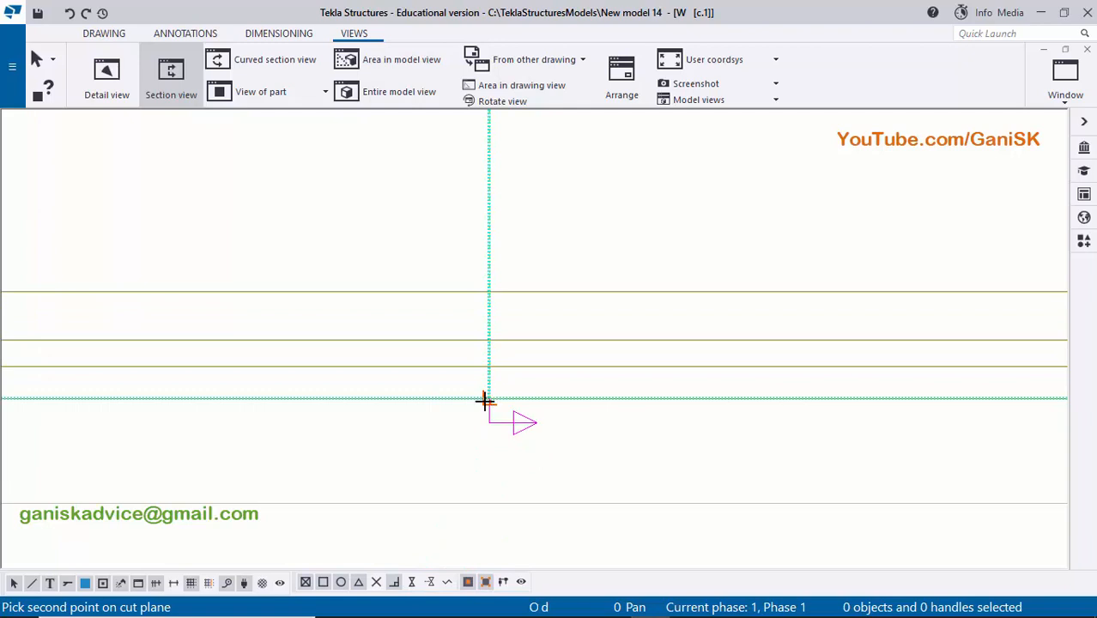
click(397, 583)
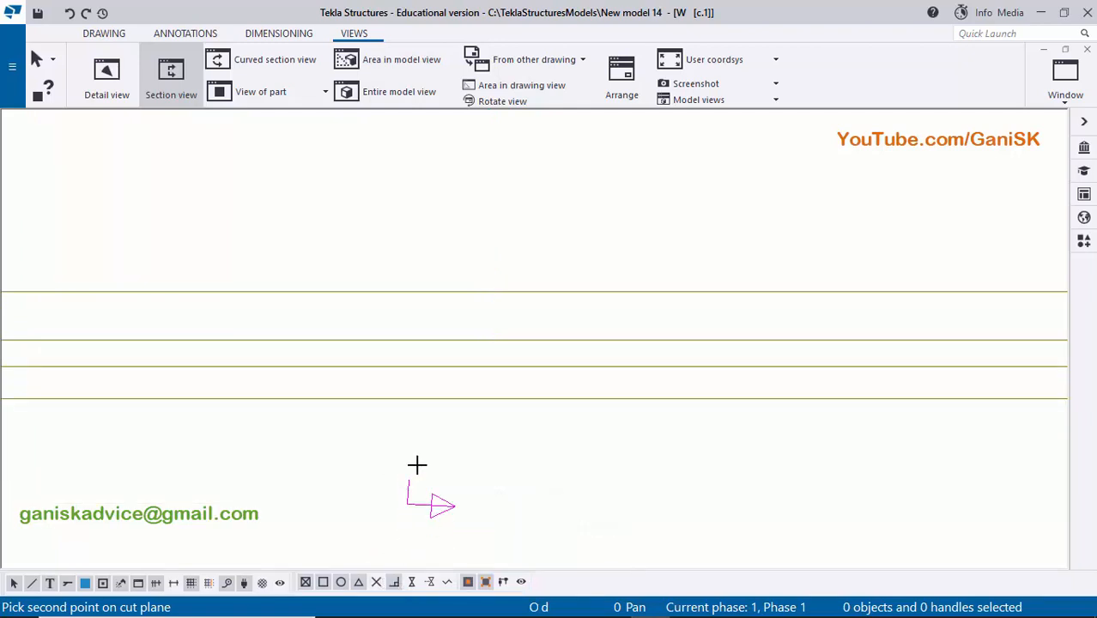
click(488, 399)
- Define the section's cut box around the cut plane, facing the column's left end and reaching beyond both flanges
scroll(408, 446, down, 3)
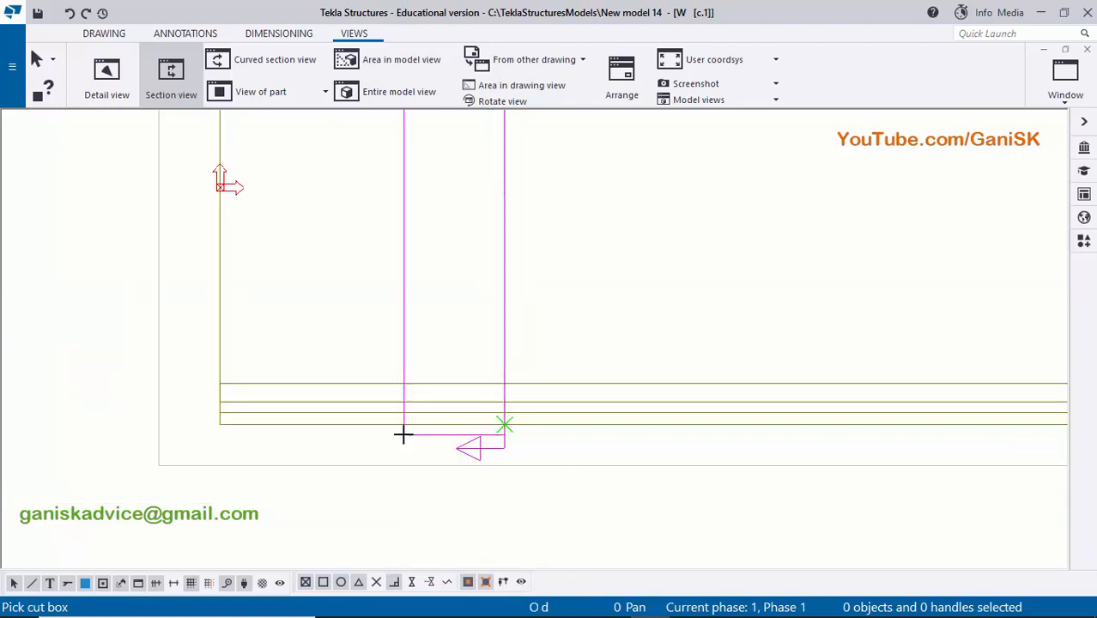
click(380, 485)
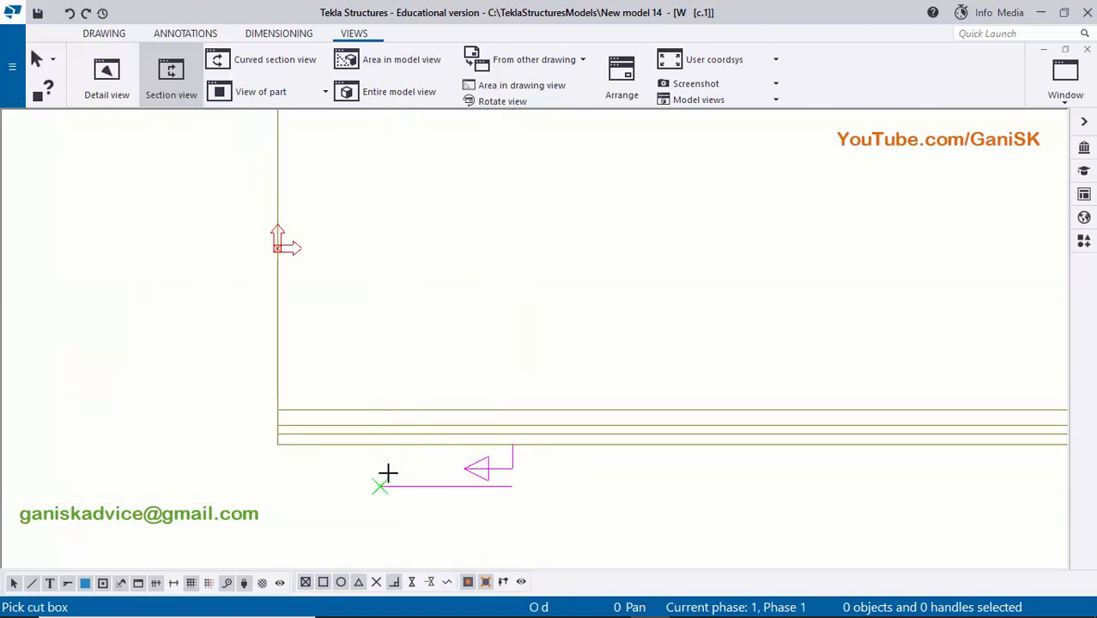
scroll(387, 471, down, 1)
middle_drag(437, 407, 391, 526)
mouse_move(457, 344)
middle_down()
mouse_move(449, 391)
mouse_move(484, 458)
middle_up()
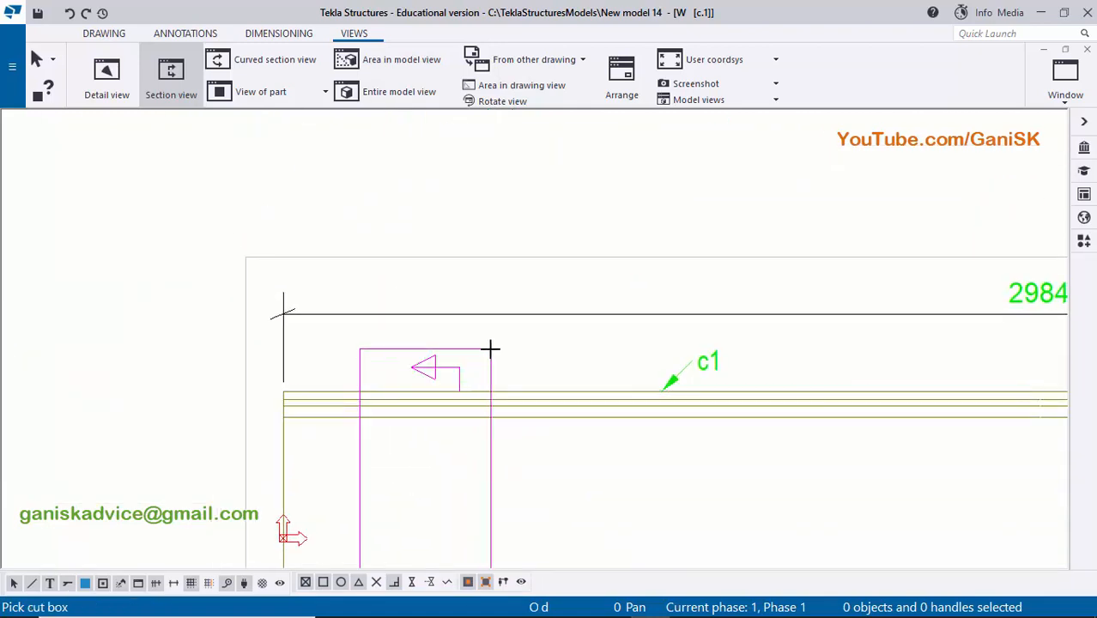
click(490, 349)
scroll(489, 378, down, 1)
middle_drag(489, 404, 465, 347)
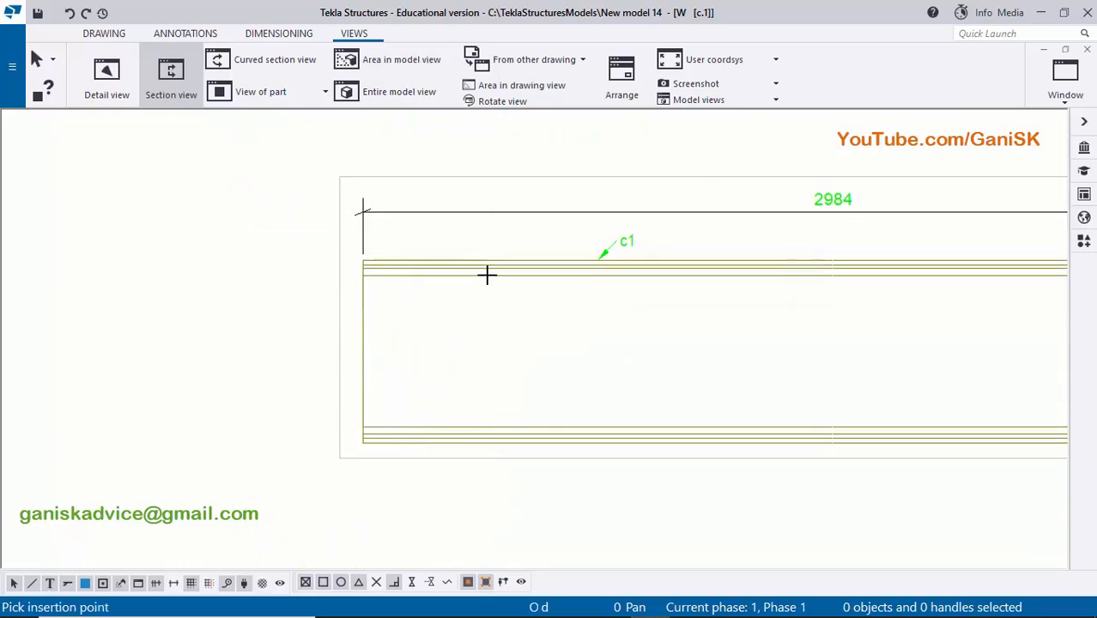
- Place the section view in the empty area between the drawing frame and the column's left end
scroll(304, 377, down, 1)
middle_drag(303, 379, 494, 355)
middle_drag(342, 364, 394, 367)
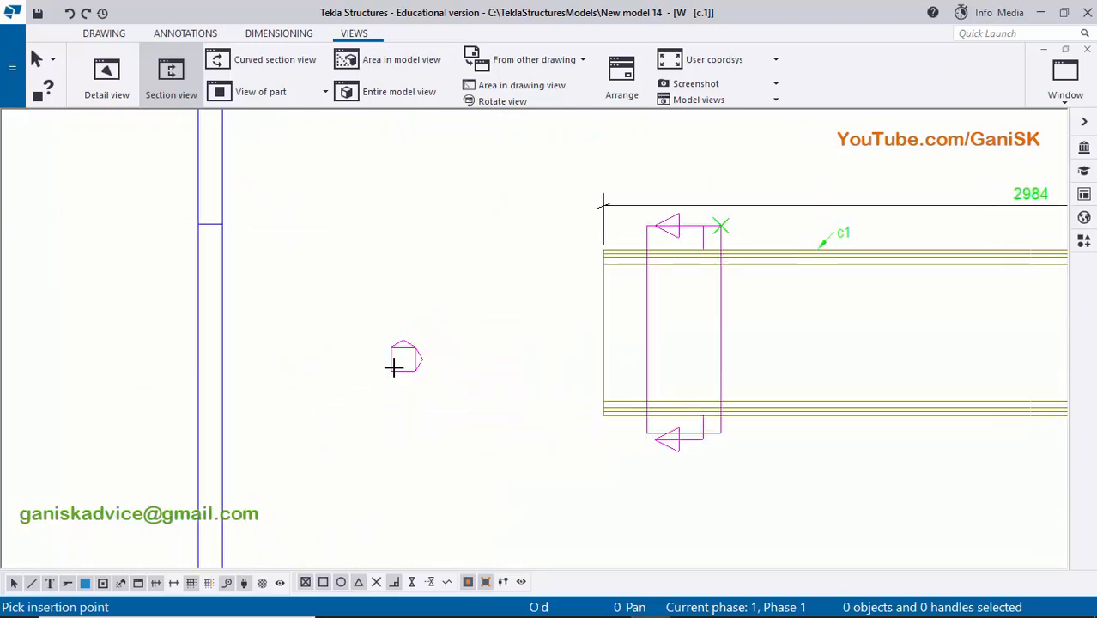
scroll(411, 357, up, 2)
scroll(412, 361, down, 1)
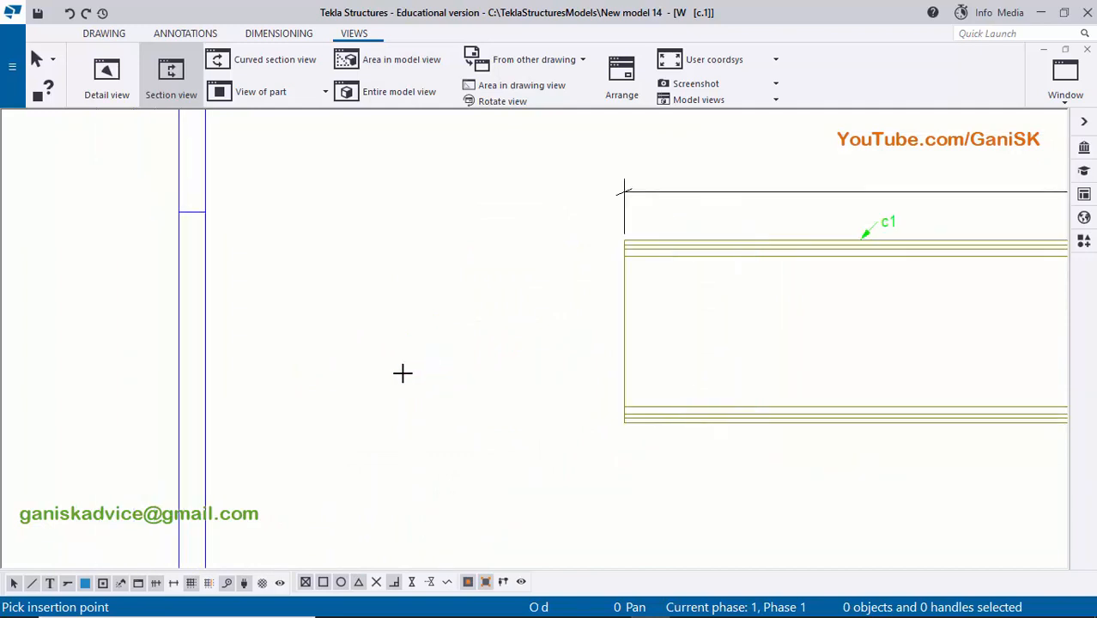
click(375, 380)
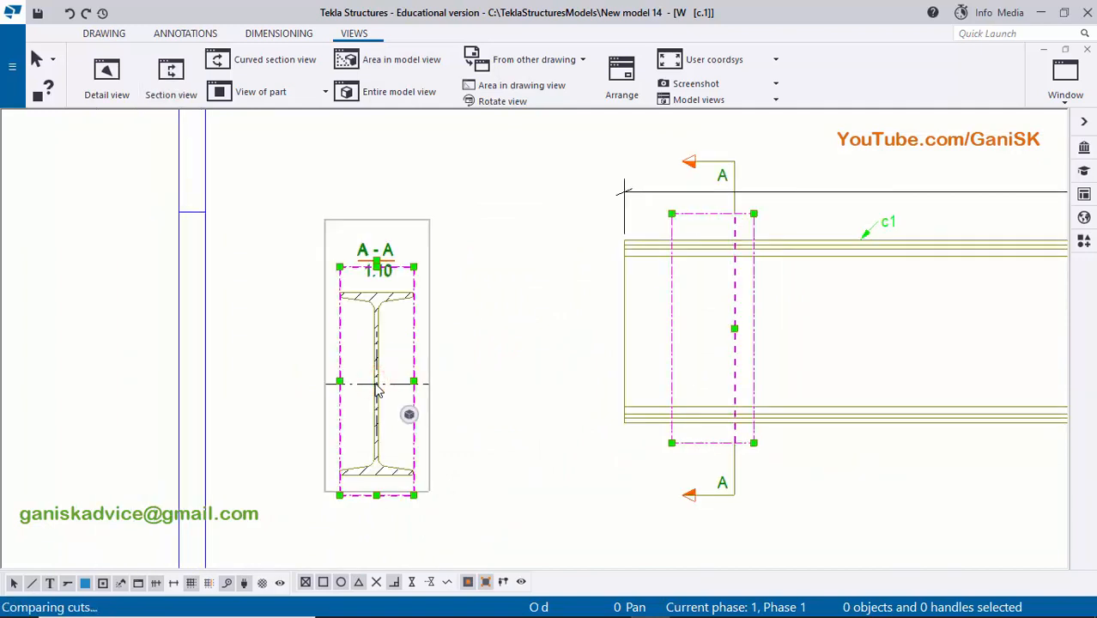
click(507, 367)
- Set the vertical line length of section symbol A to 5.00 and close its properties
scroll(646, 279, up, 3)
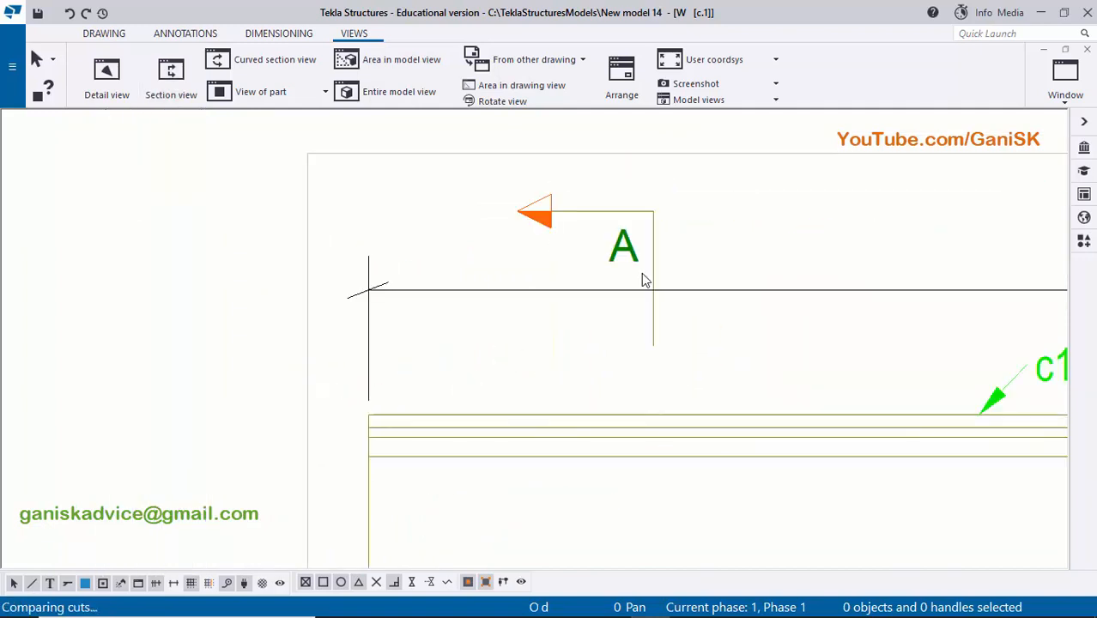
scroll(643, 243, down, 1)
scroll(574, 243, up, 1)
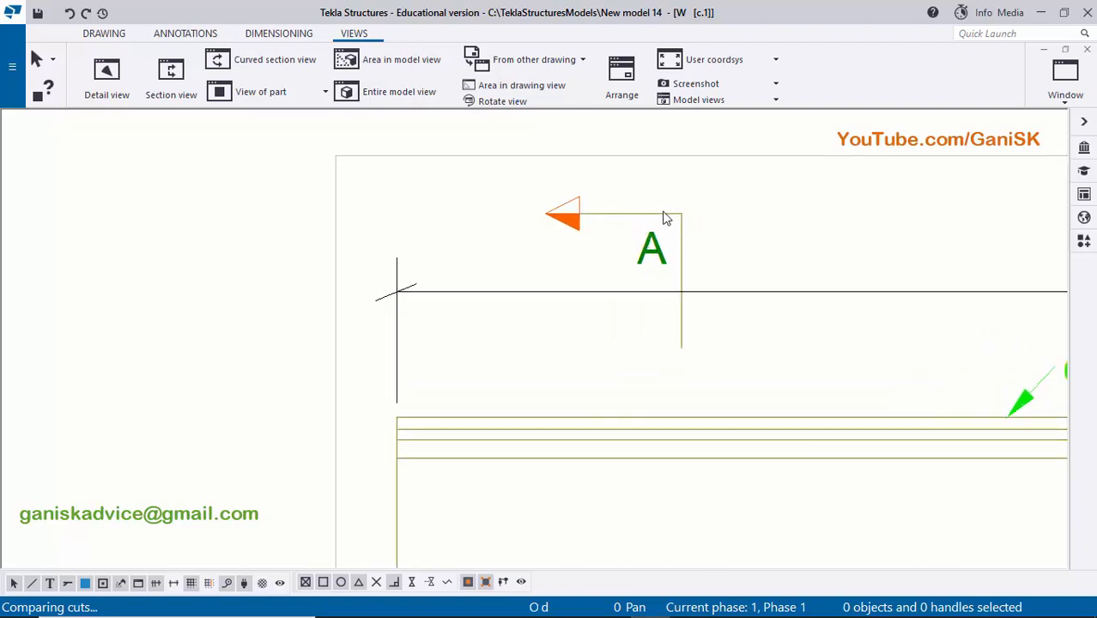
double_click(658, 258)
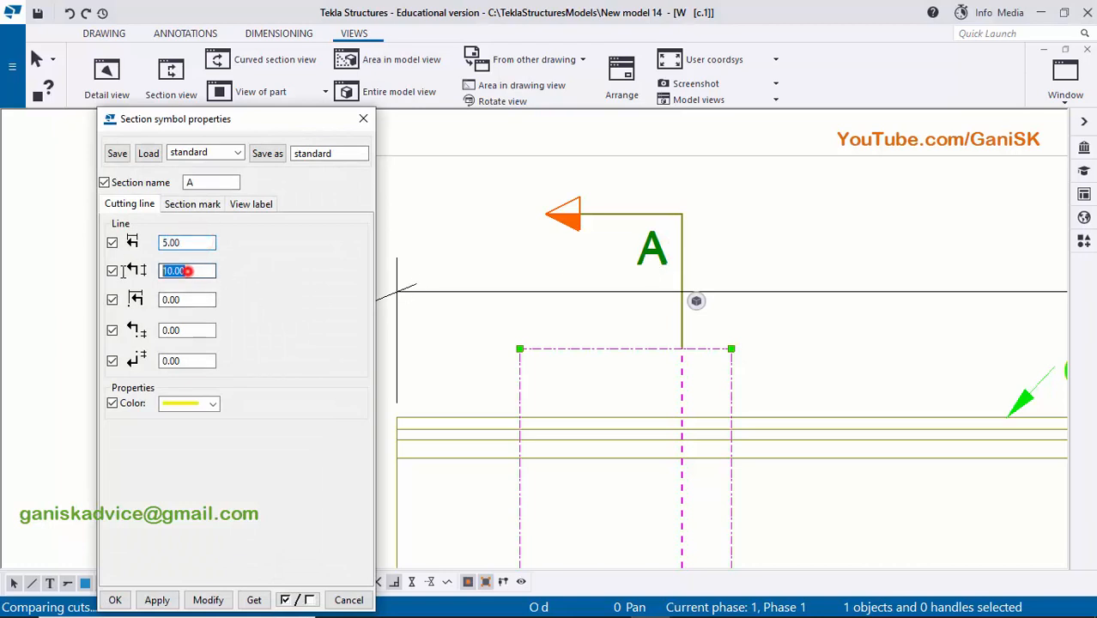
text(5)
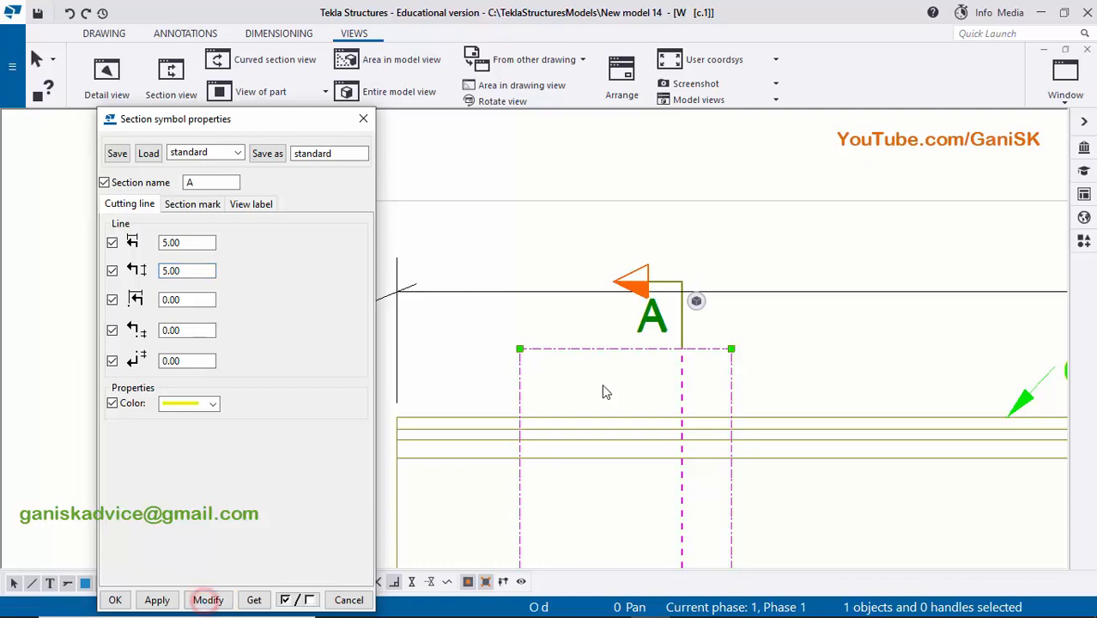
scroll(619, 376, down, 2)
middle_drag(622, 372, 623, 266)
scroll(623, 330, down, 3)
middle_drag(623, 330, 630, 222)
scroll(631, 222, down, 3)
scroll(638, 471, up, 1)
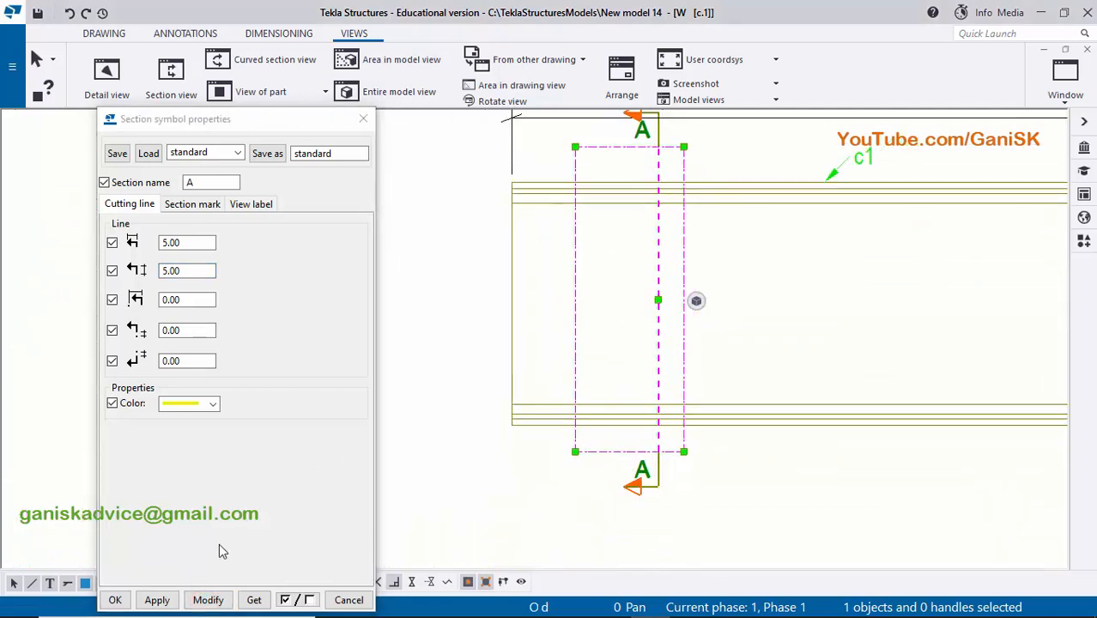
click(115, 599)
- Move the upper and lower section A marks closer to the column's flanges in the front view
scroll(495, 294, up, 4)
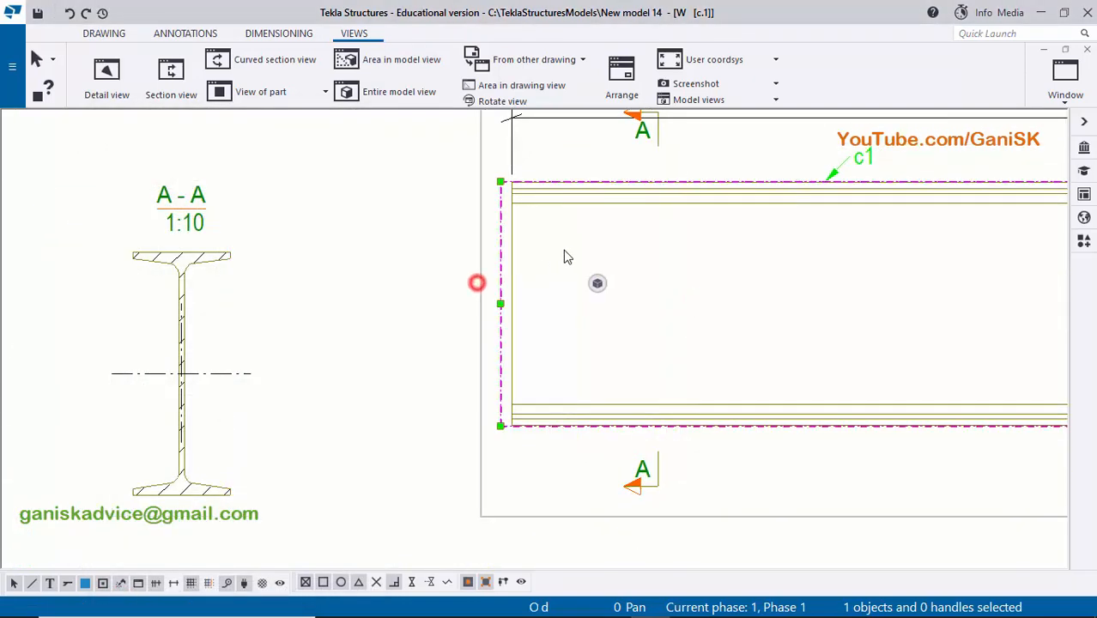
drag(631, 200, 632, 238)
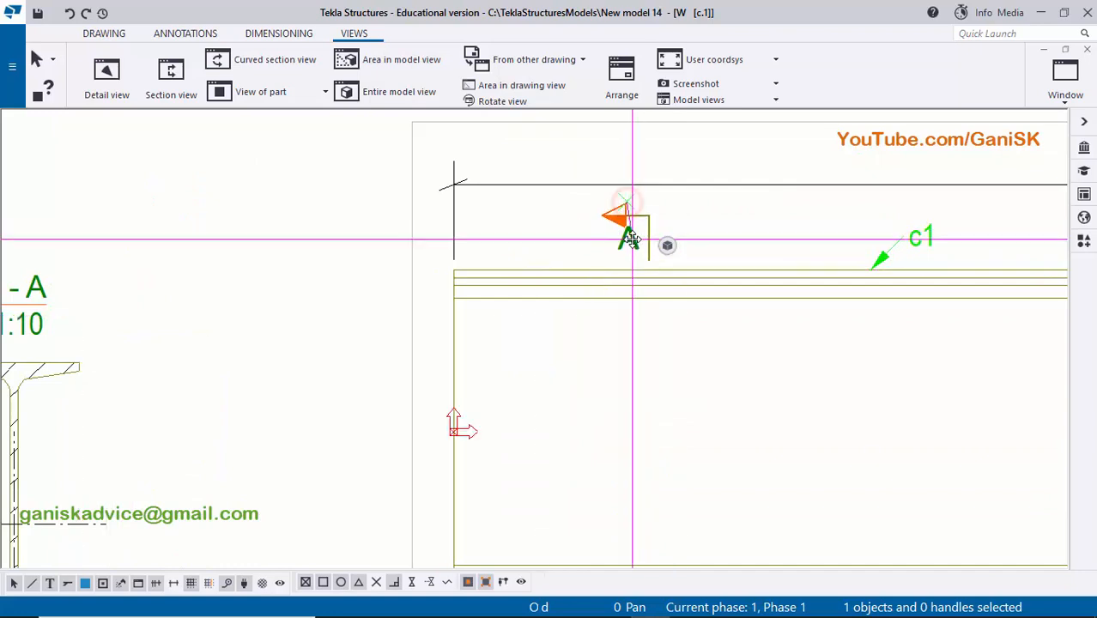
click(575, 369)
middle_drag(621, 523, 625, 296)
middle_drag(622, 393, 615, 314)
click(623, 345)
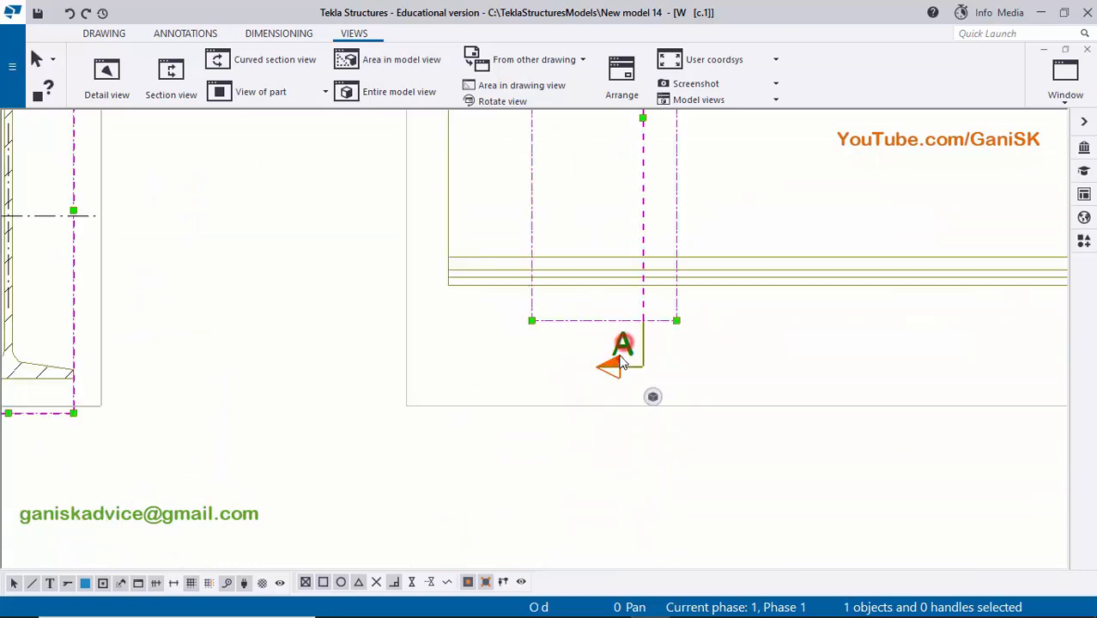
drag(619, 358, 620, 338)
click(734, 369)
- Examine section view A-A, its label and its position relative to the column view
scroll(744, 382, down, 7)
scroll(455, 296, down, 1)
middle_drag(453, 295, 470, 364)
scroll(371, 373, up, 3)
scroll(469, 368, down, 1)
scroll(472, 339, up, 1)
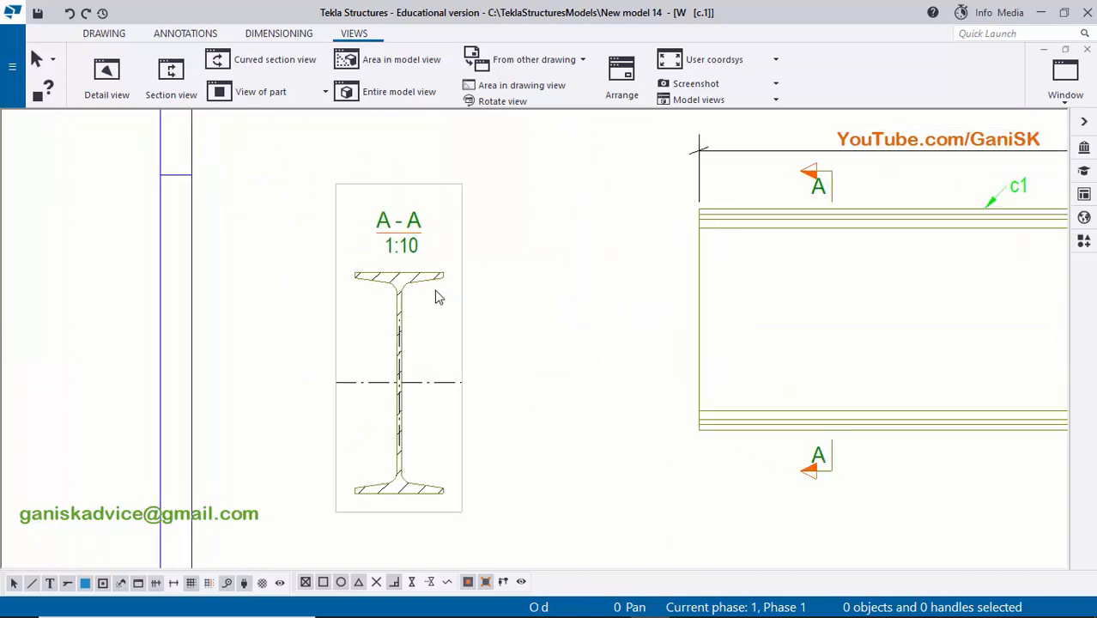
scroll(436, 294, up, 3)
scroll(457, 272, down, 1)
scroll(439, 477, down, 1)
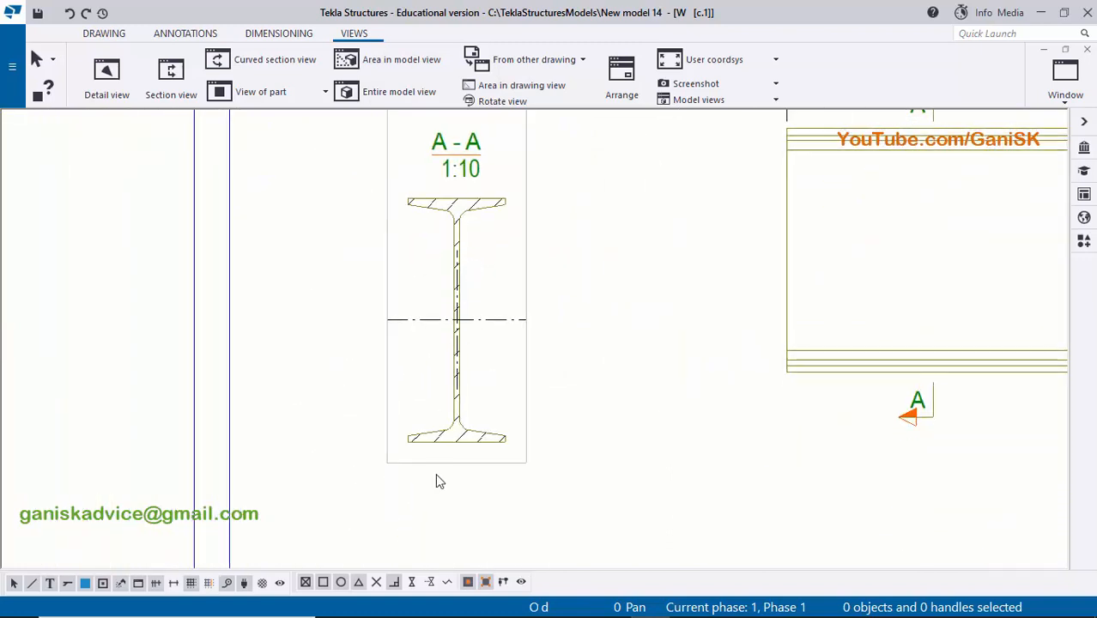
scroll(497, 325, up, 2)
scroll(470, 306, down, 2)
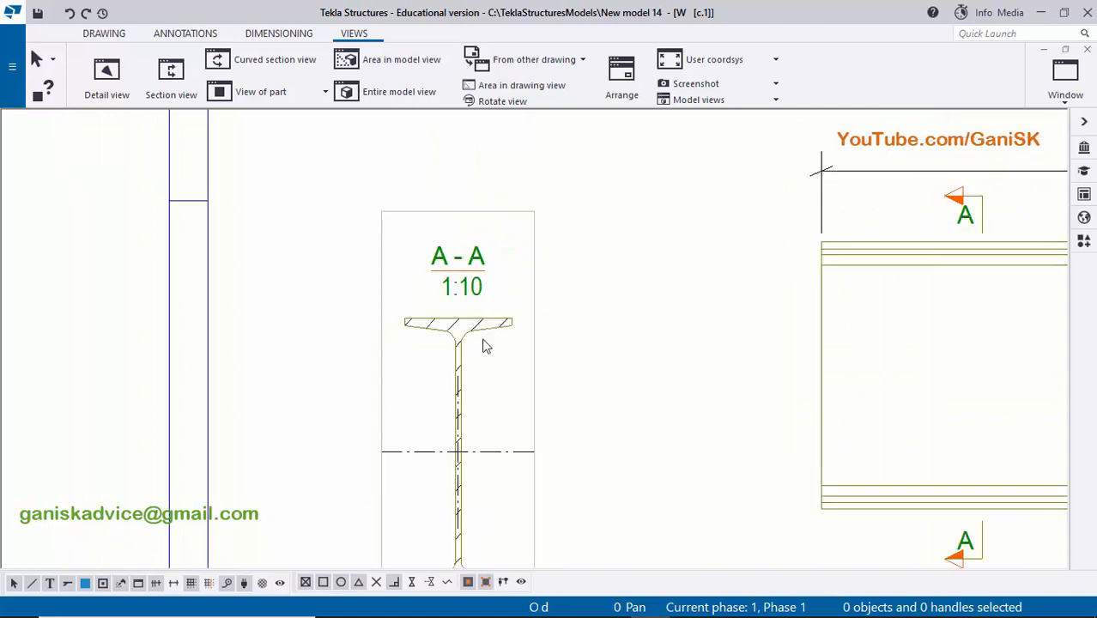
scroll(475, 250, up, 1)
scroll(444, 280, down, 1)
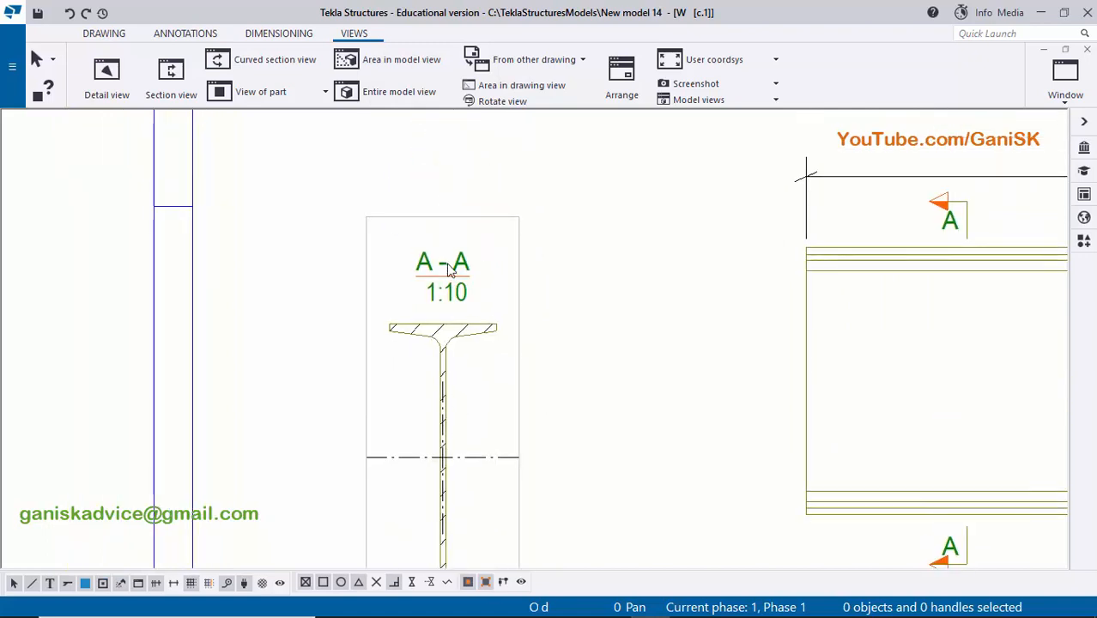
- Set the vertical position of section view A-A's label to Below and apply the change
click(444, 275)
double_click(464, 293)
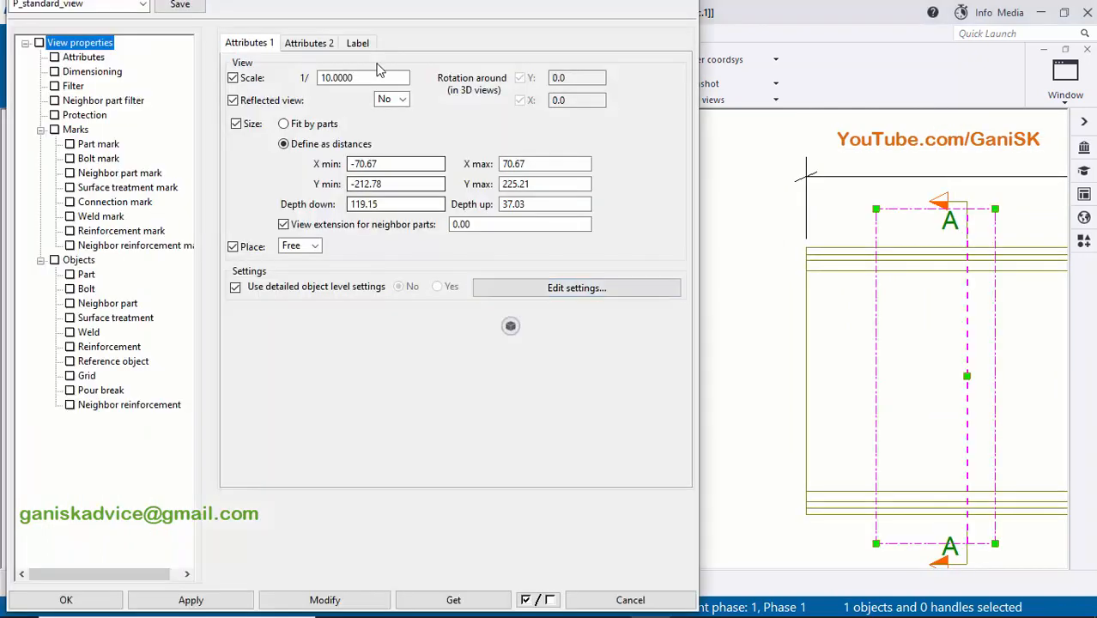
click(356, 43)
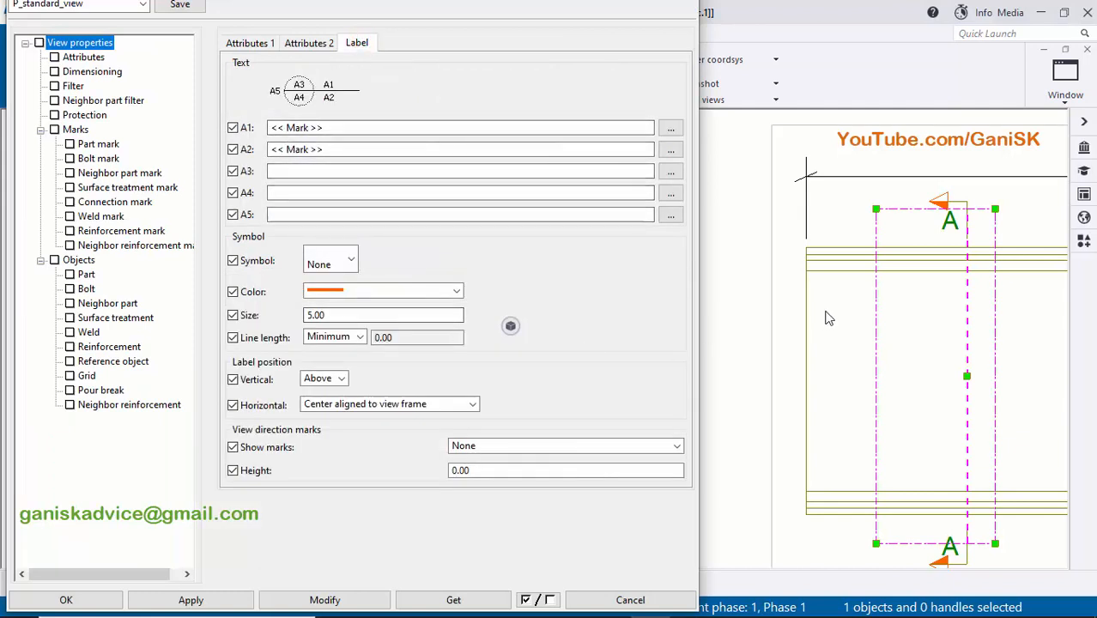
scroll(826, 315, down, 2)
middle_drag(822, 315, 1068, 312)
middle_drag(956, 313, 1072, 312)
middle_drag(931, 333, 762, 306)
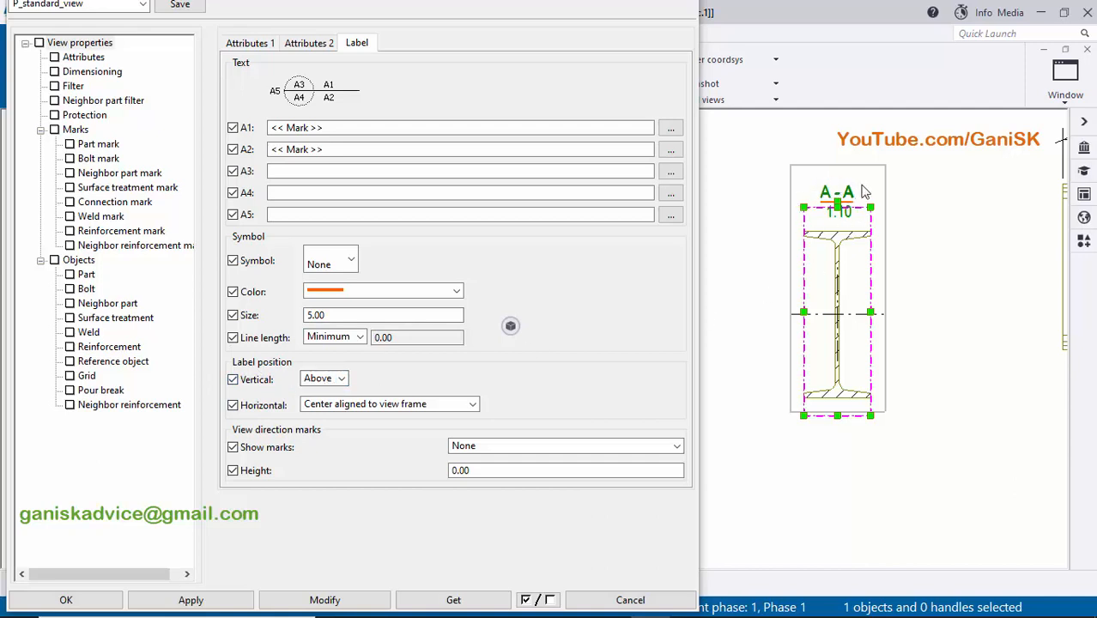
click(343, 382)
click(324, 407)
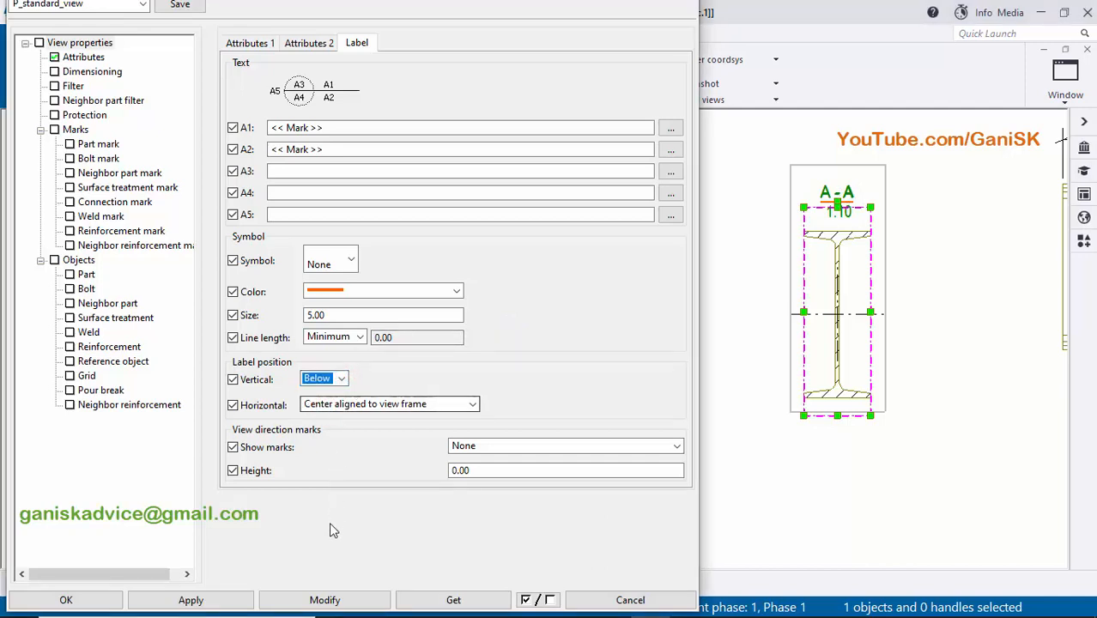
click(325, 600)
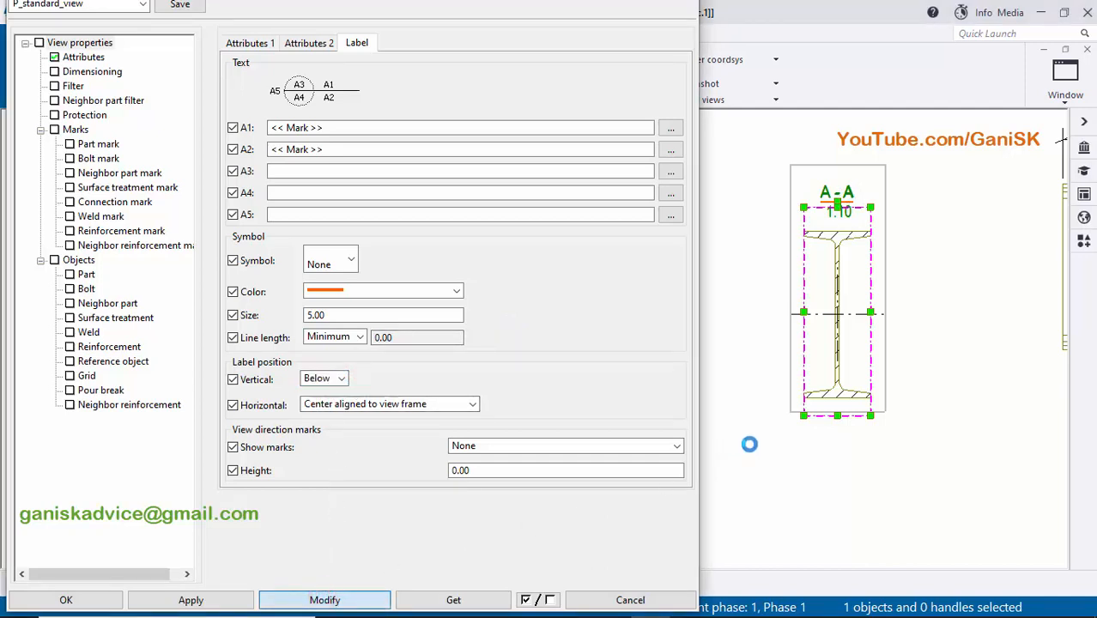
scroll(841, 458, up, 5)
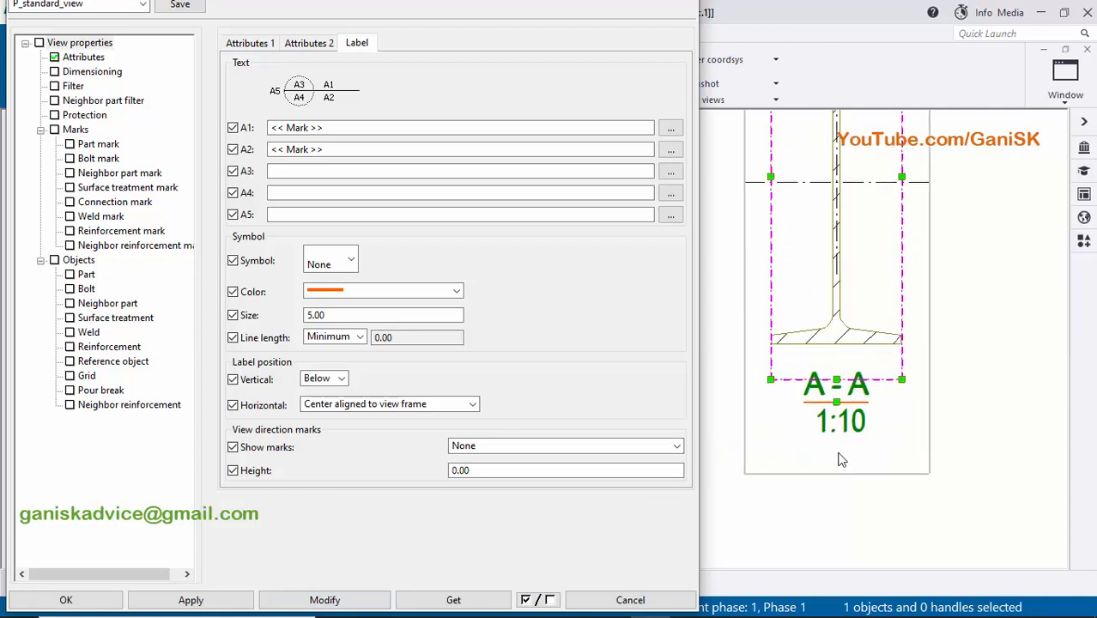
scroll(840, 458, up, 4)
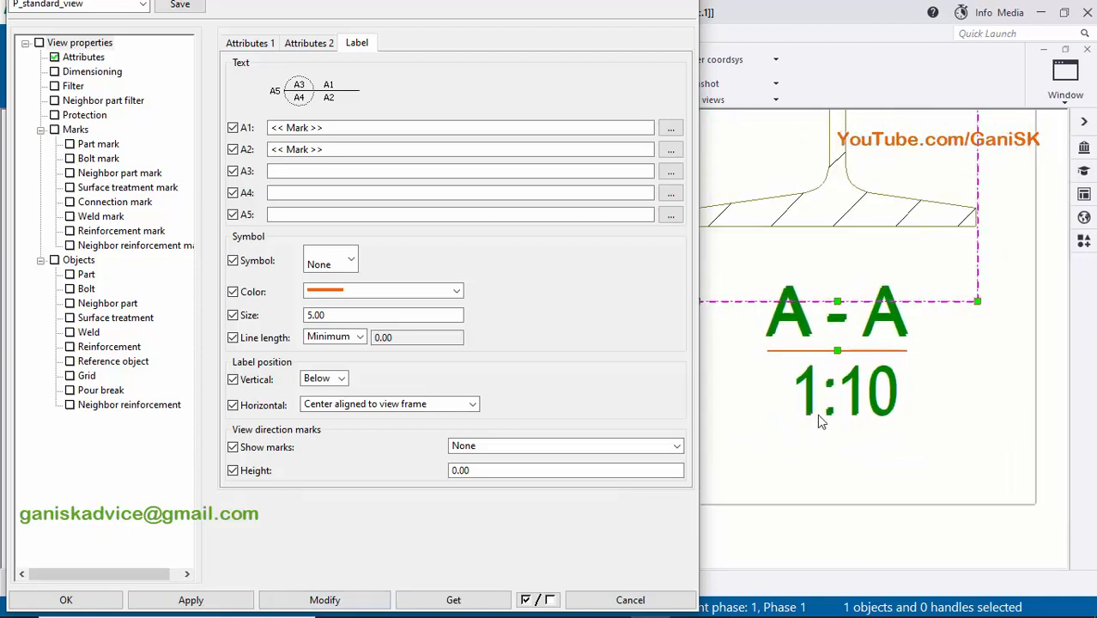
- Clear label line A2 of section view A-A to remove the scale text, apply it and close the view properties
scroll(841, 415, down, 1)
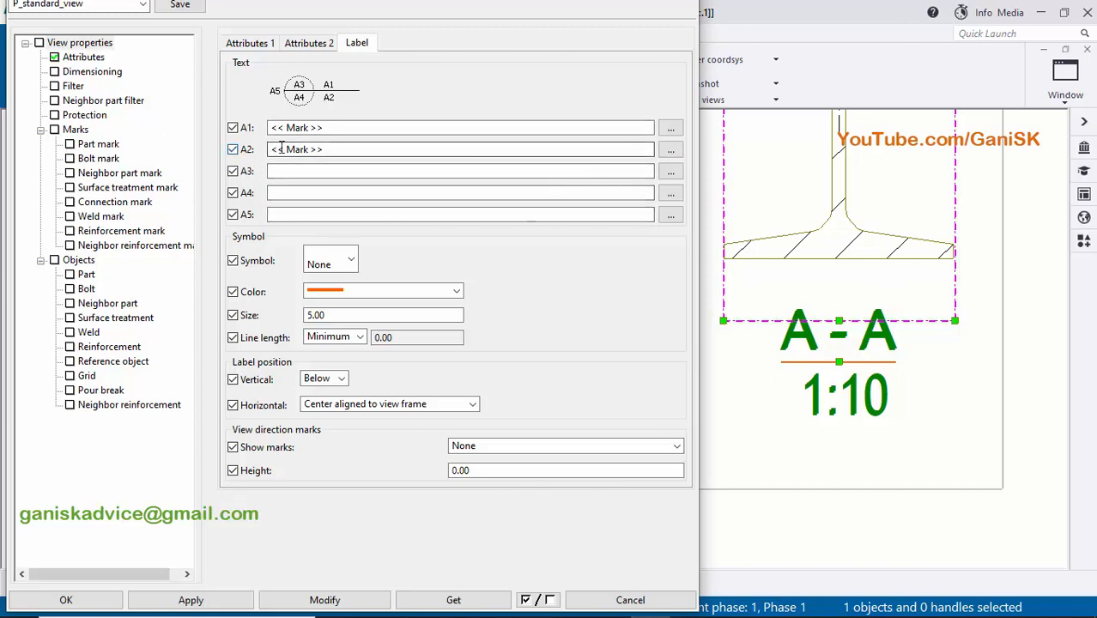
double_click(342, 150)
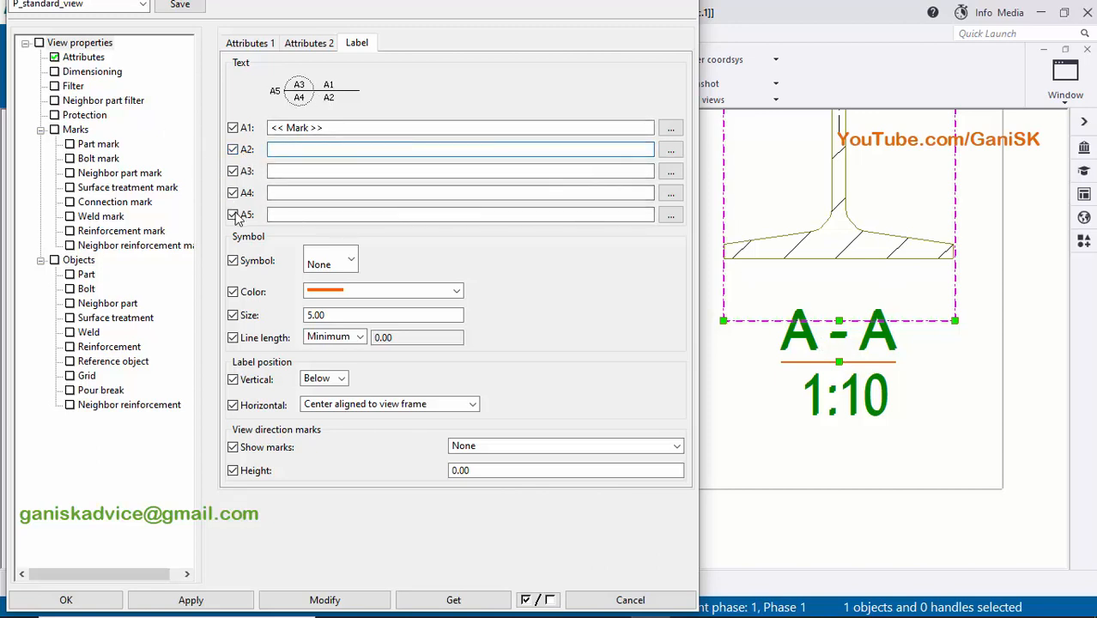
click(321, 602)
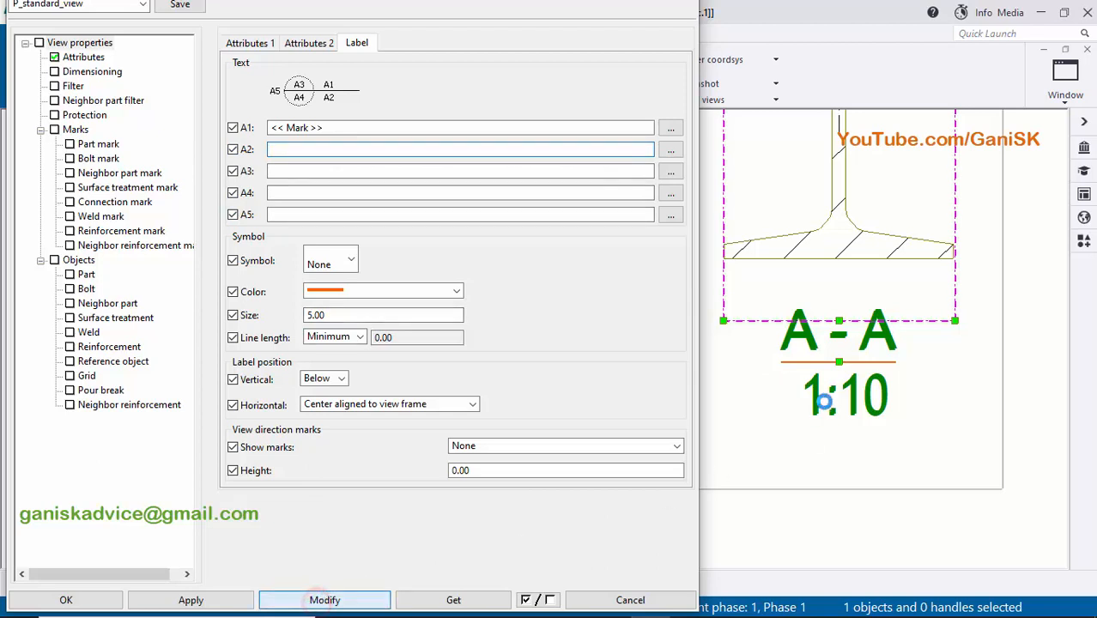
click(75, 600)
- Turn off the center line of the column profile in section view A-A
scroll(718, 246, up, 3)
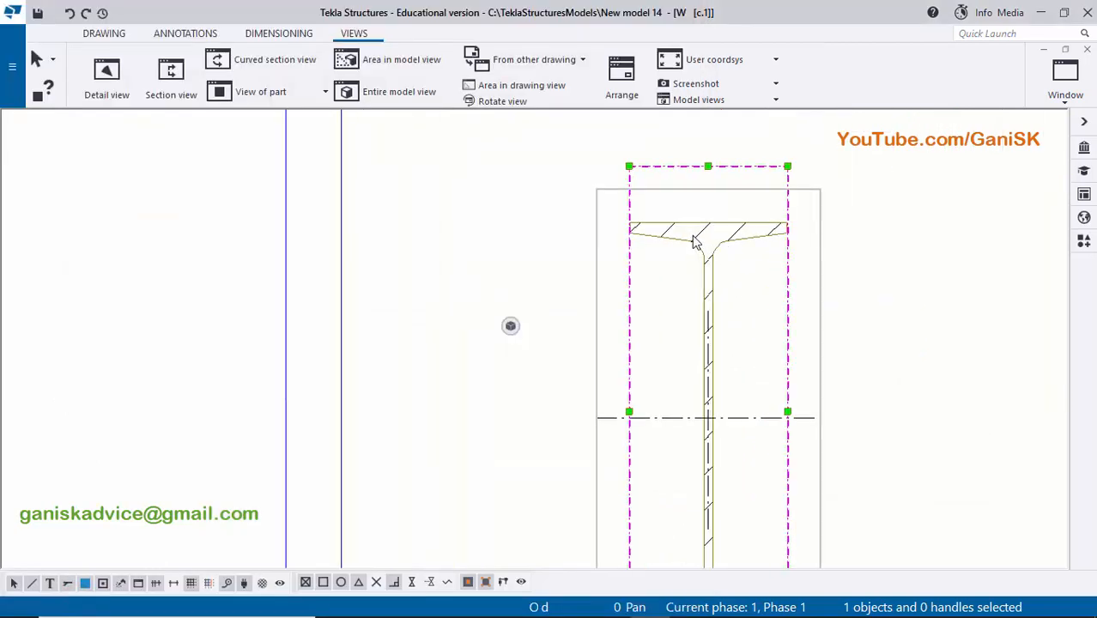
scroll(695, 243, up, 2)
scroll(687, 297, down, 1)
middle_drag(685, 374, 685, 266)
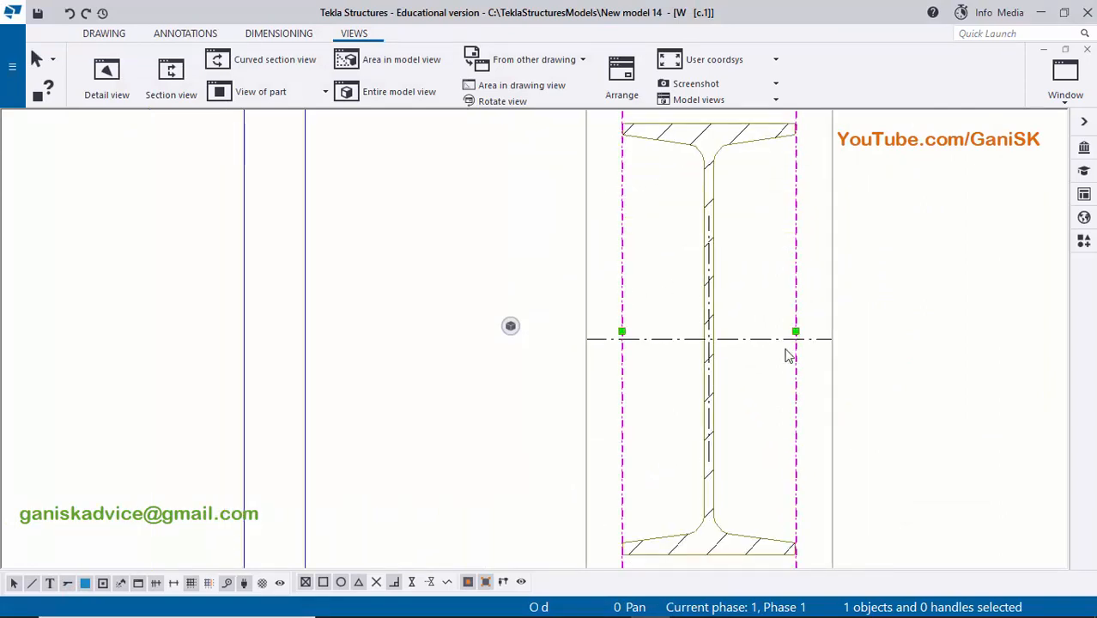
middle_drag(735, 228, 706, 301)
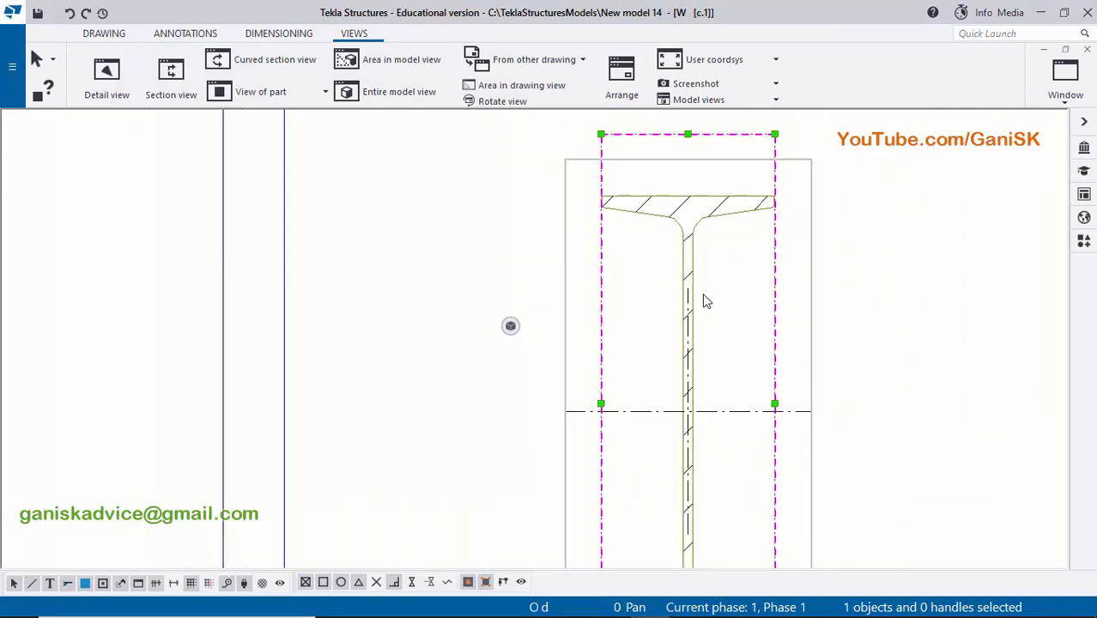
double_click(674, 215)
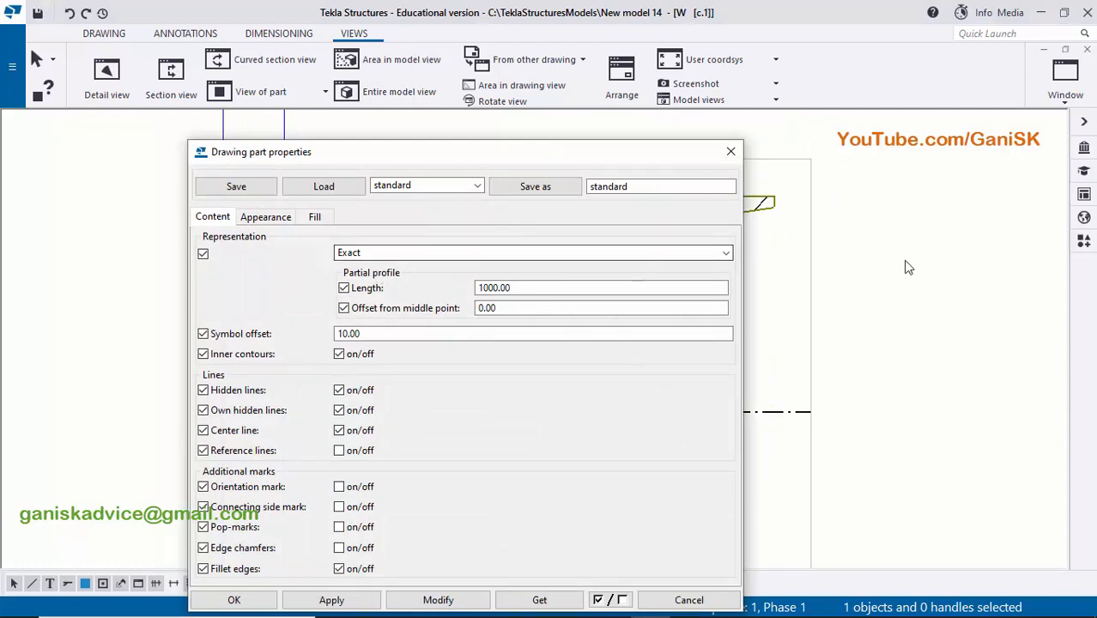
scroll(907, 263, down, 2)
middle_drag(857, 290, 1045, 185)
scroll(876, 251, up, 2)
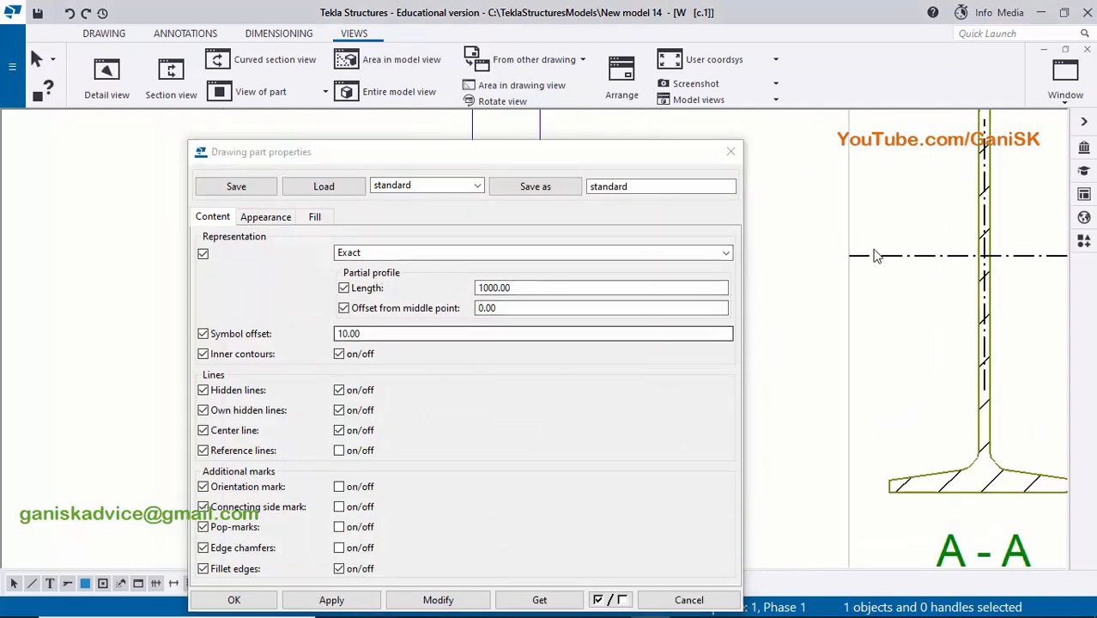
click(340, 431)
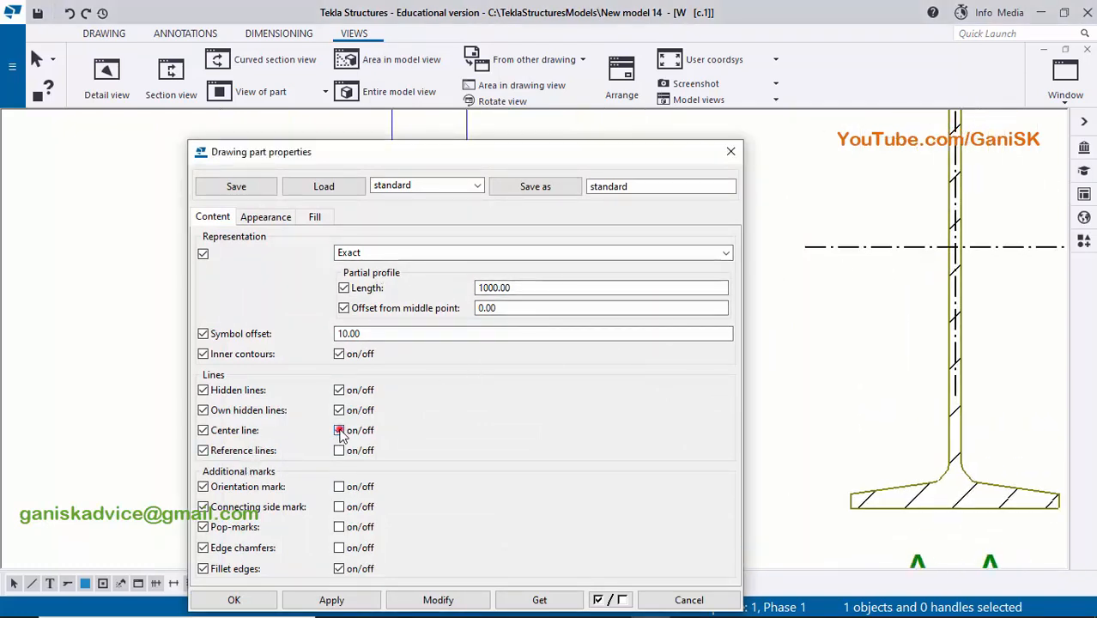
click(434, 599)
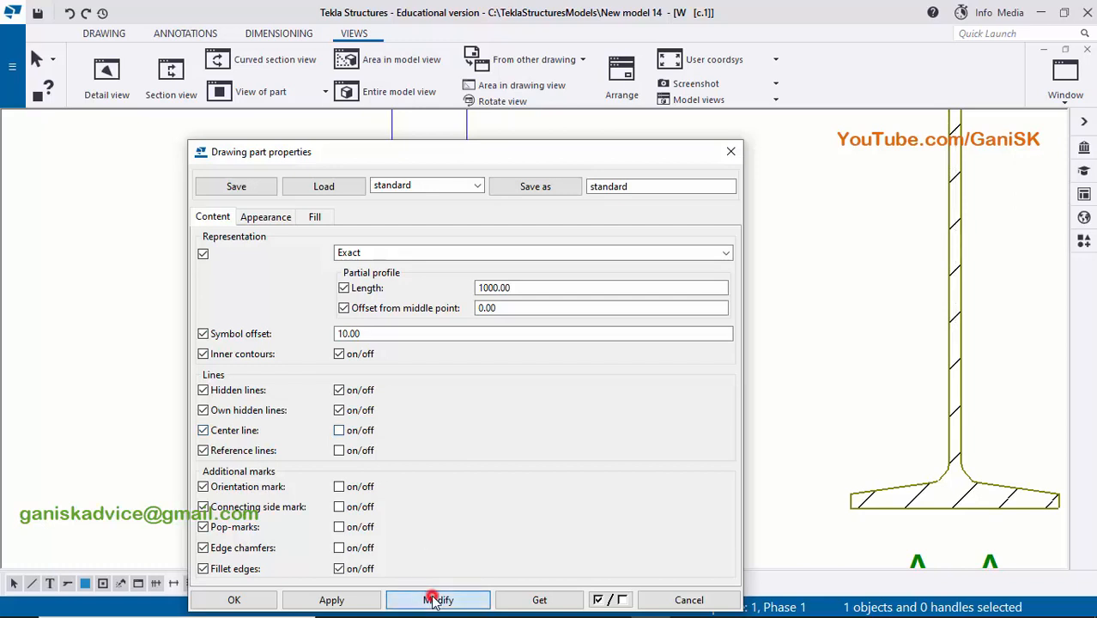
scroll(862, 383, down, 3)
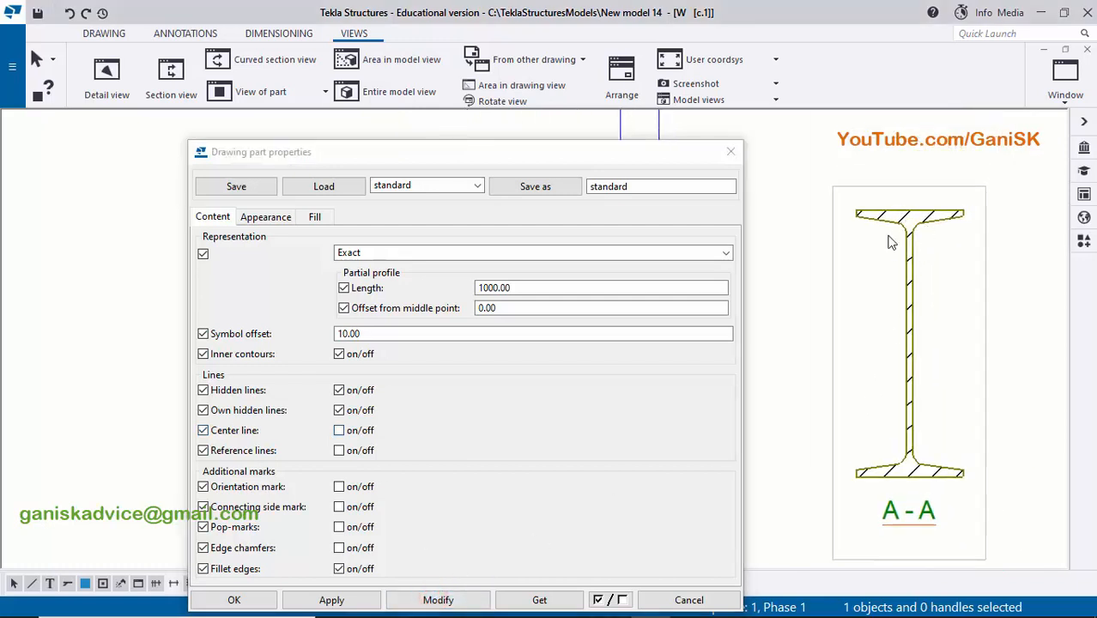
- Set the section fill type of the column profile in A-A to None and close the part properties
click(314, 216)
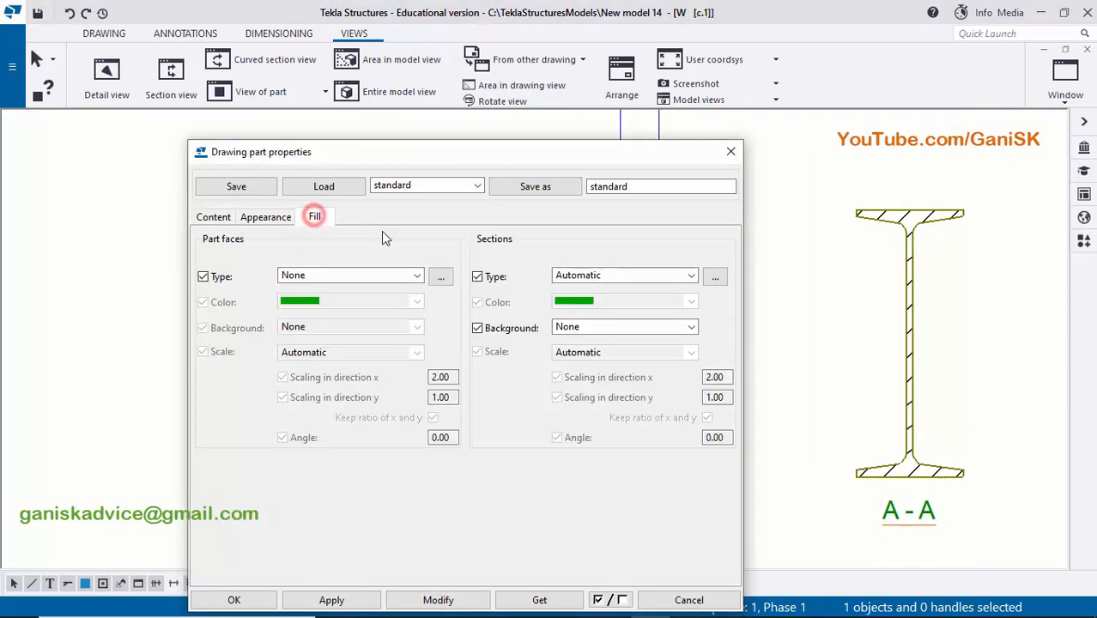
click(640, 276)
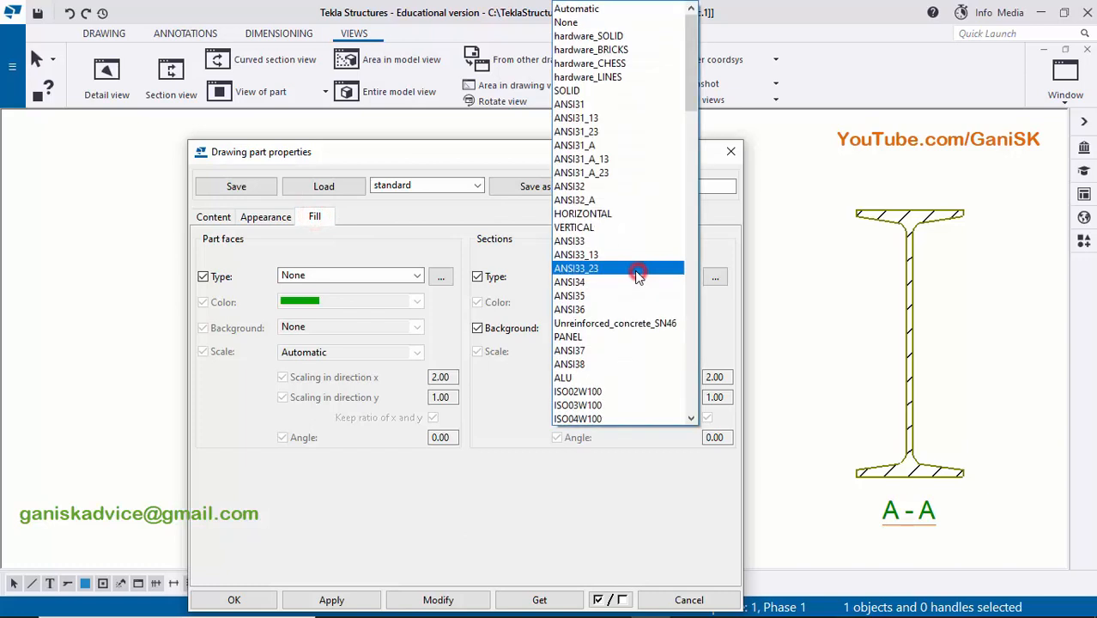
click(577, 24)
click(436, 600)
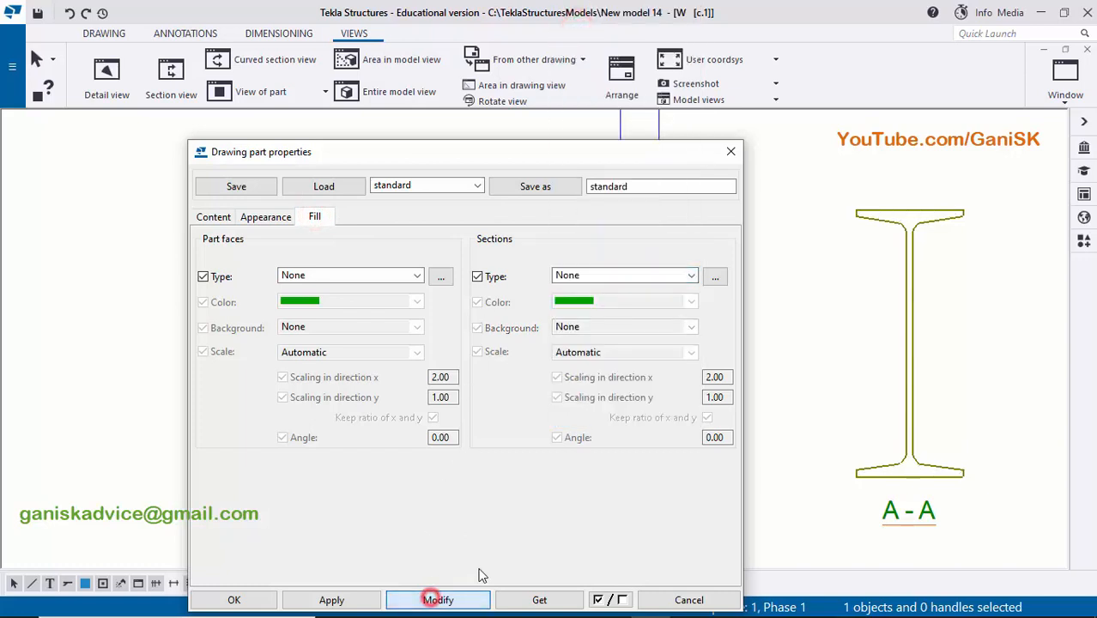
click(233, 599)
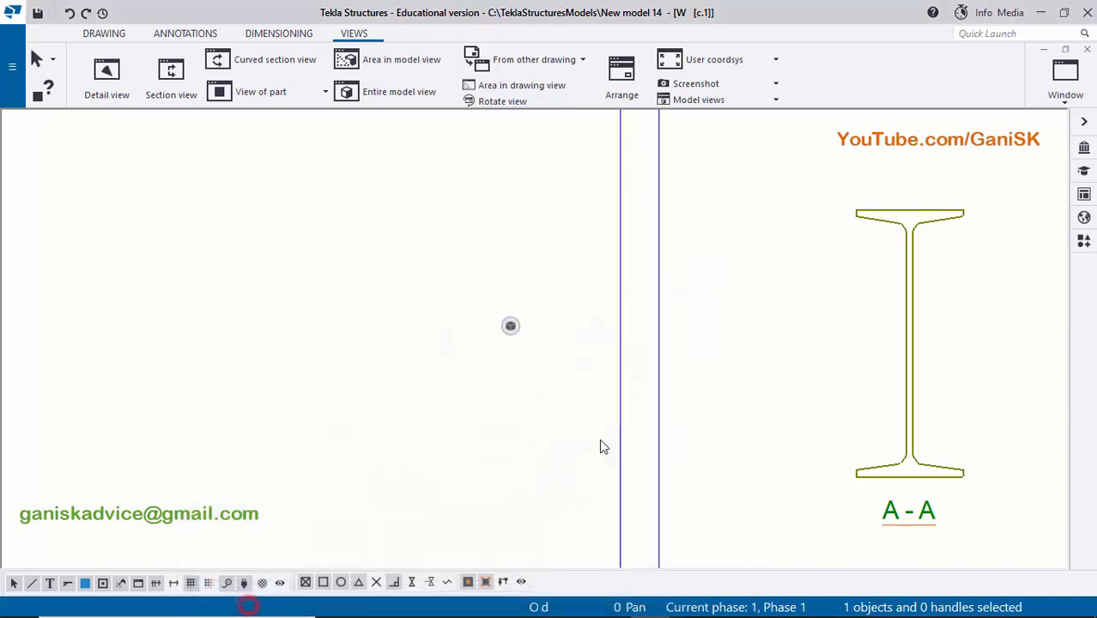
- Move section view A-A closer to the column's left end, roughly level with the front view
scroll(716, 384, down, 2)
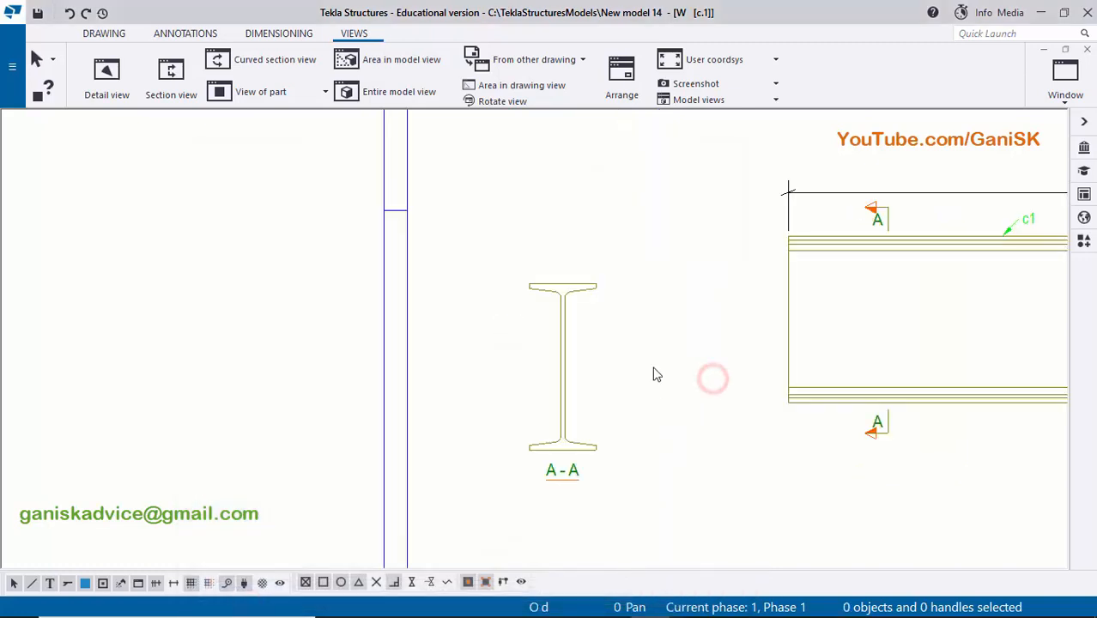
click(604, 500)
mouse_move(599, 497)
mouse_down()
mouse_move(637, 458)
mouse_move(675, 458)
mouse_up()
click(608, 512)
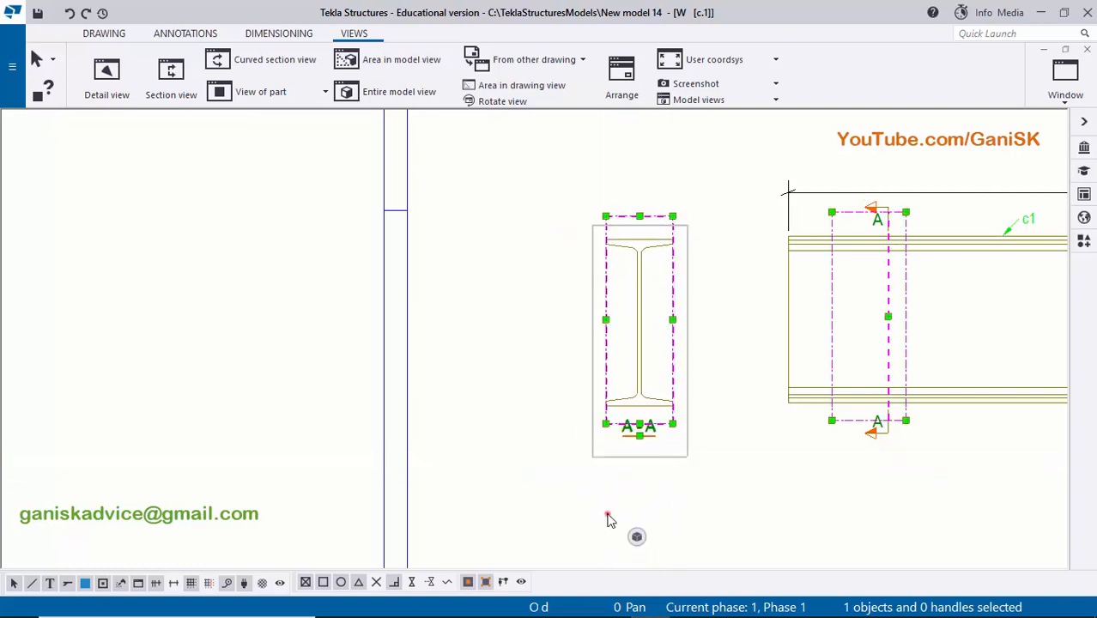
scroll(690, 497, down, 6)
mouse_move(599, 454)
middle_down()
mouse_move(477, 417)
mouse_move(549, 429)
middle_up()
scroll(621, 448, down, 2)
scroll(553, 427, up, 2)
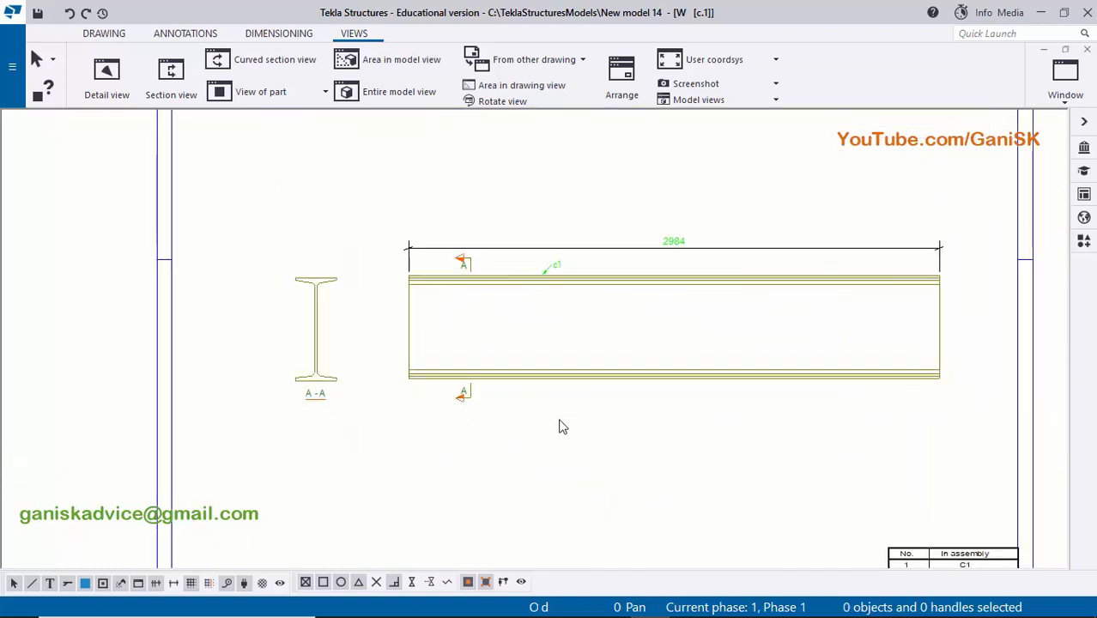
- Add a part mark to the column profile in section view A-A
mouse_move(293, 338)
middle_down()
mouse_move(358, 403)
mouse_move(433, 397)
middle_up()
scroll(358, 404, up, 2)
scroll(434, 309, up, 3)
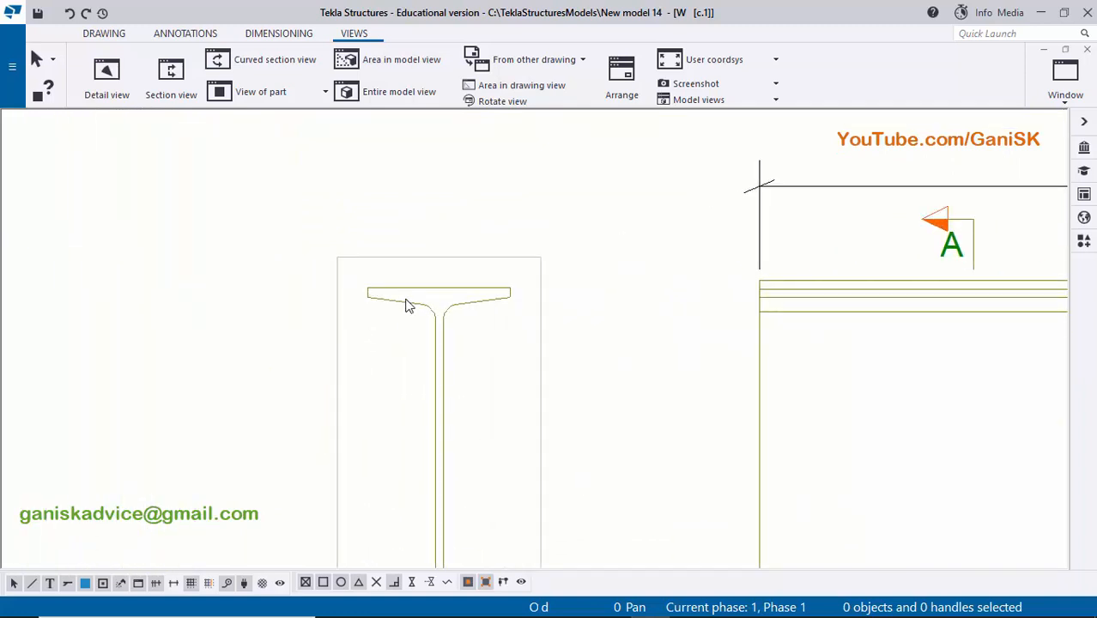
click(404, 305)
right_click(403, 303)
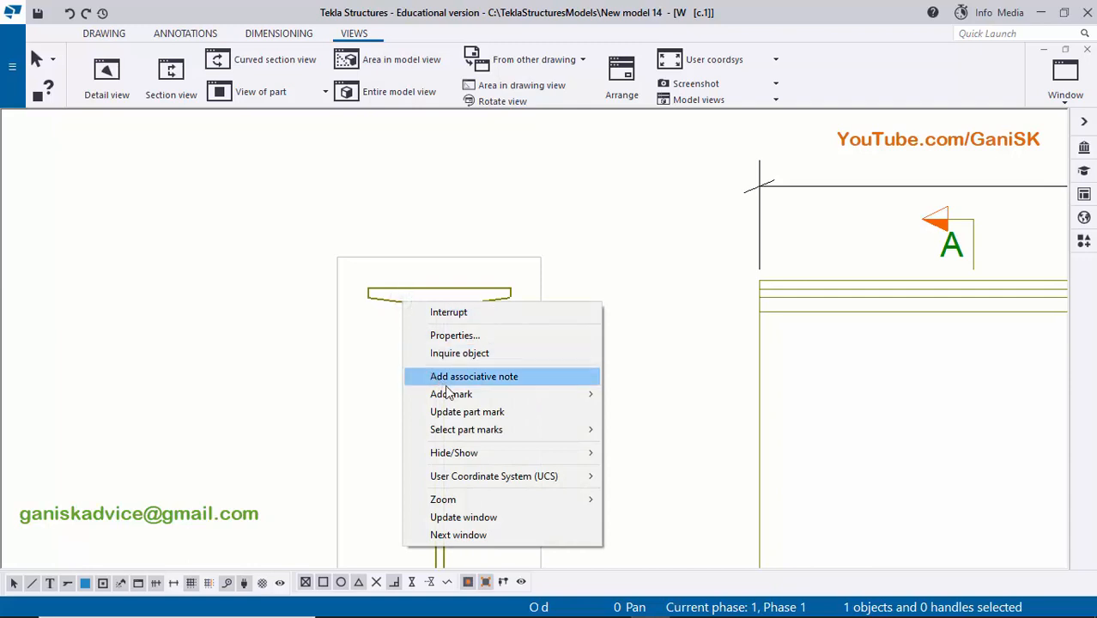
mouse_move(475, 398)
click(687, 413)
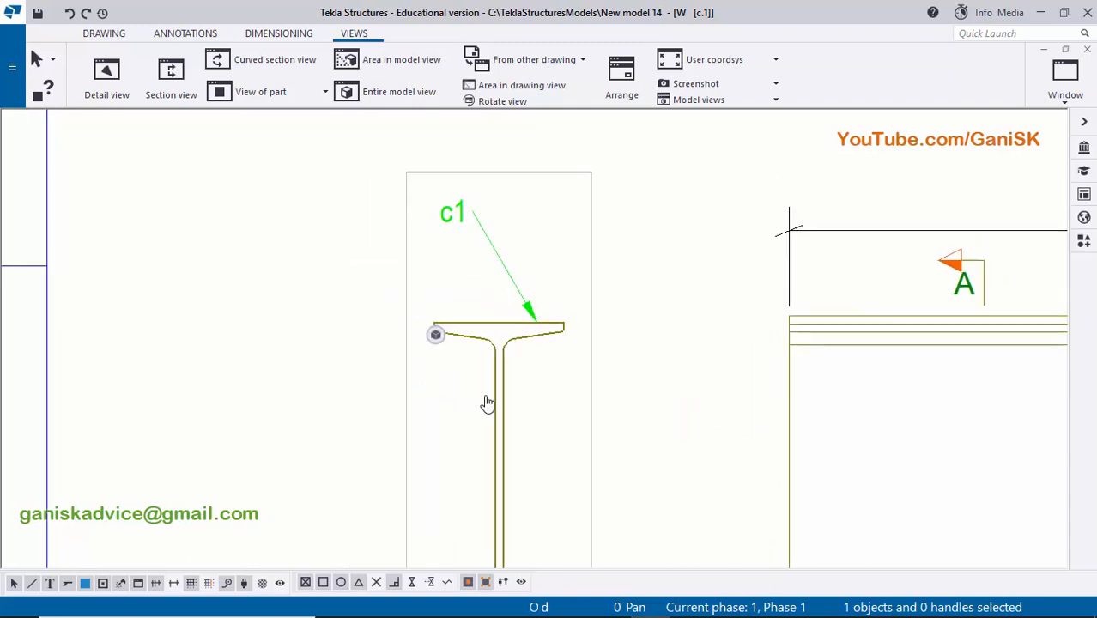
- Reposition the c1 part mark in section A-A to the left of the column web, with its leader pointing at the web
drag(453, 221, 596, 255)
click(662, 301)
scroll(590, 247, up, 1)
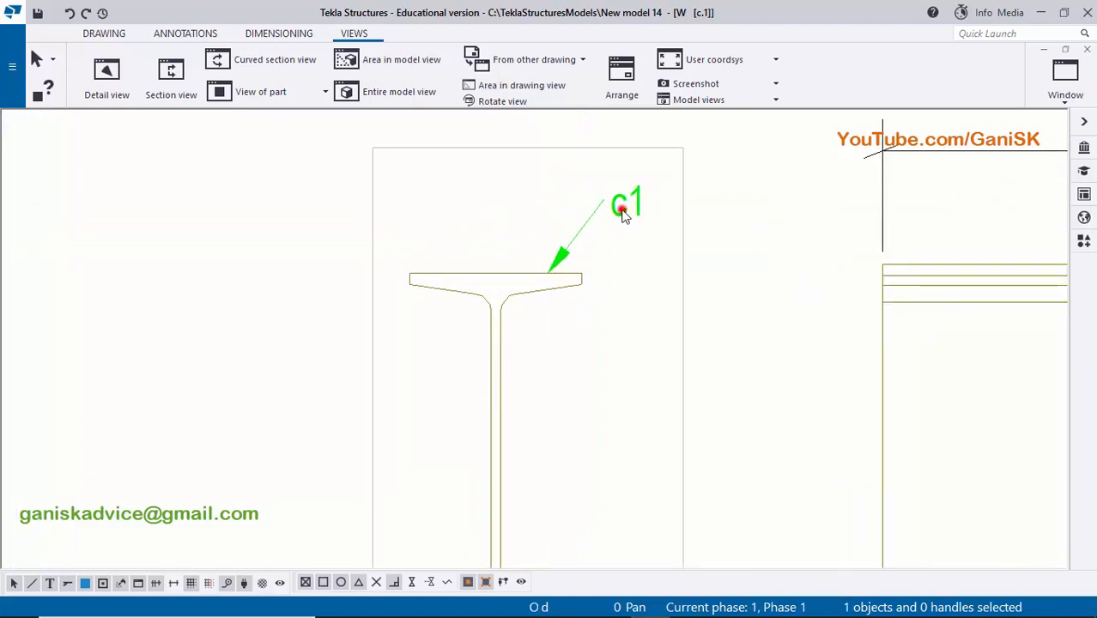
click(623, 213)
scroll(554, 275, up, 2)
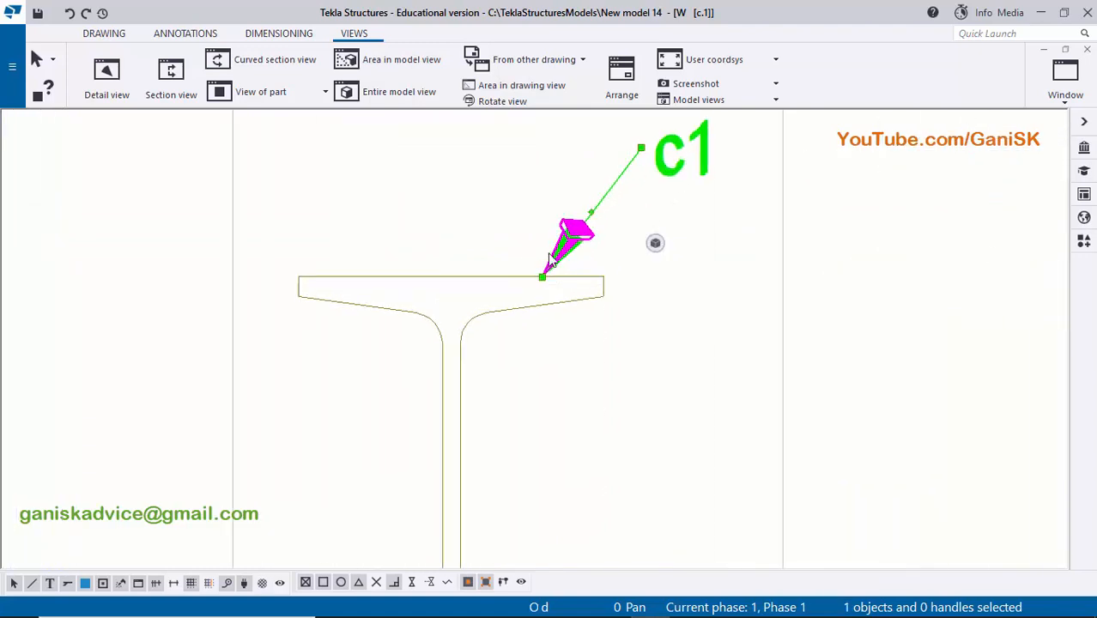
scroll(559, 258, down, 2)
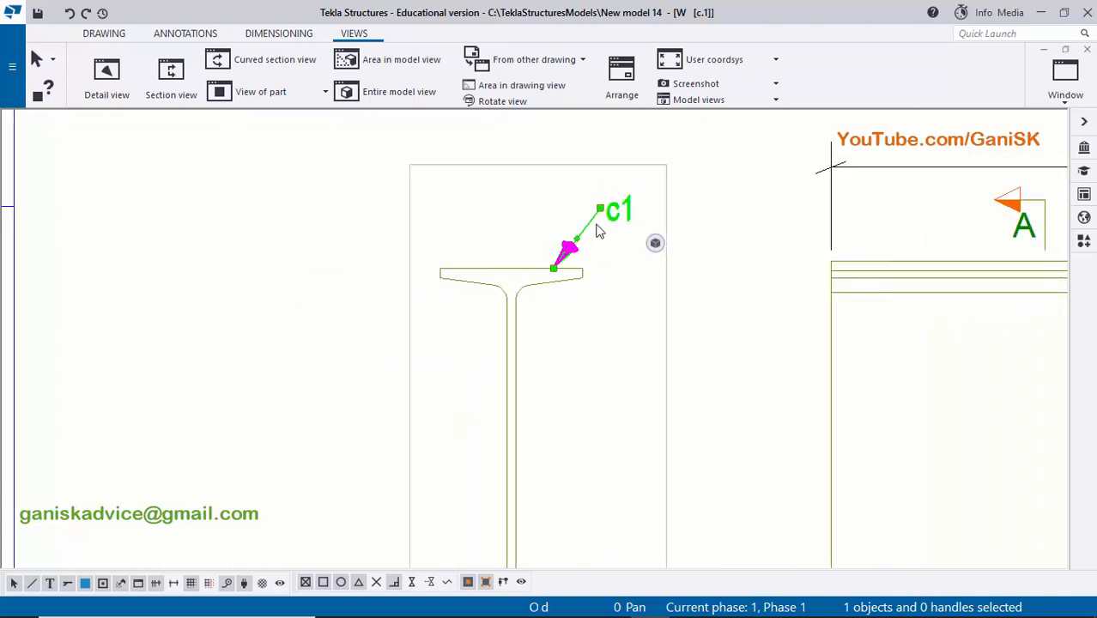
mouse_move(623, 213)
mouse_down()
mouse_move(597, 233)
mouse_move(575, 311)
mouse_up()
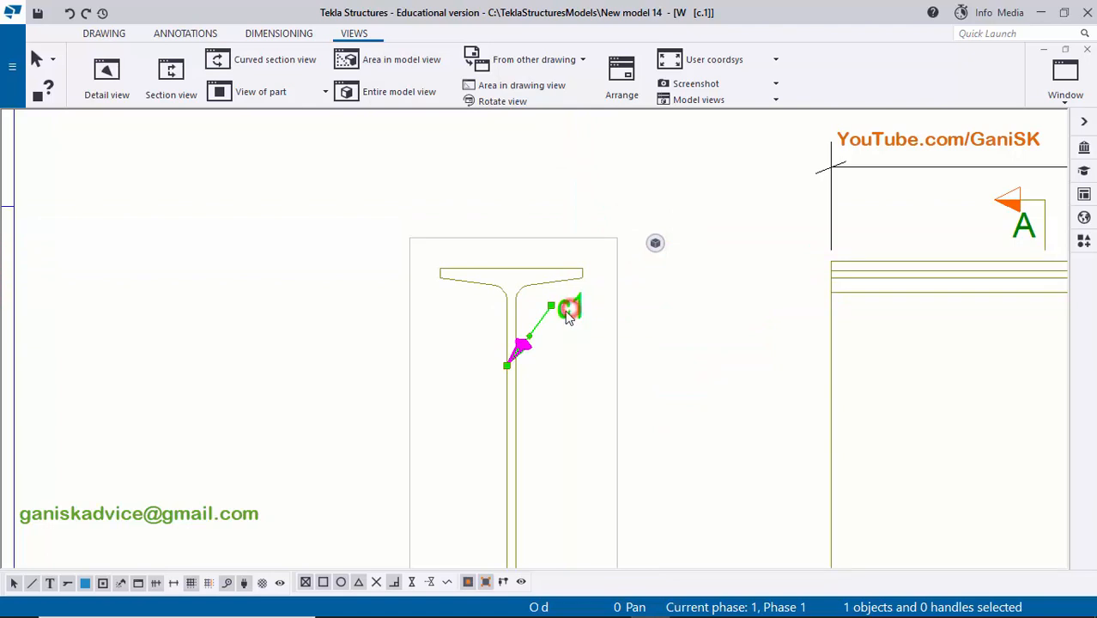
mouse_move(569, 316)
mouse_down()
mouse_move(477, 338)
mouse_move(443, 407)
mouse_move(440, 395)
mouse_up()
click(577, 361)
scroll(443, 387, up, 4)
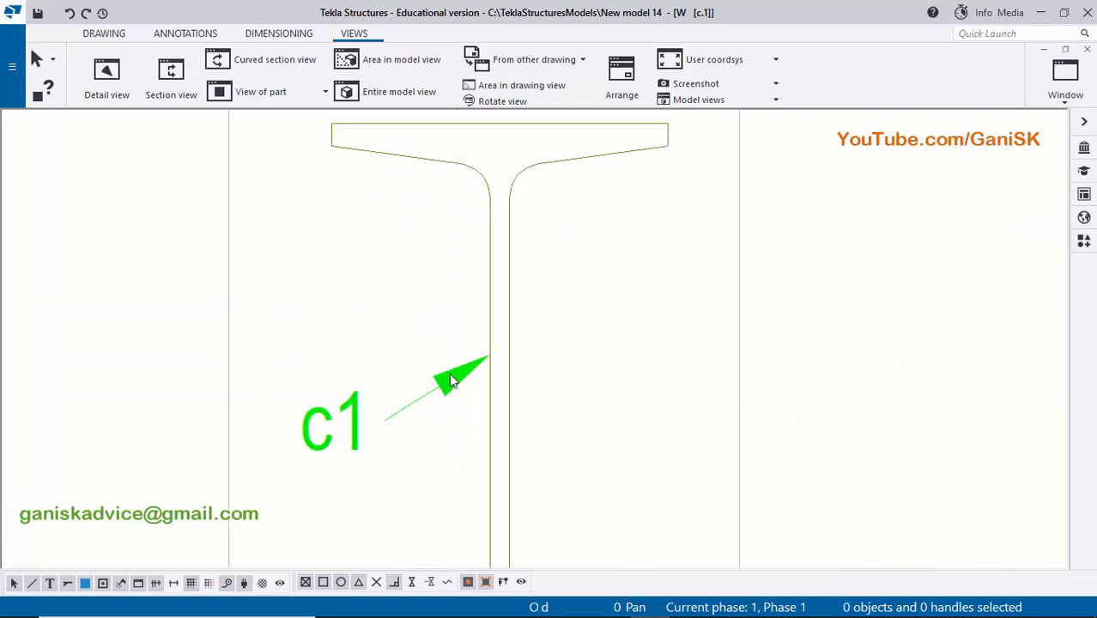
scroll(467, 382, down, 5)
click(622, 362)
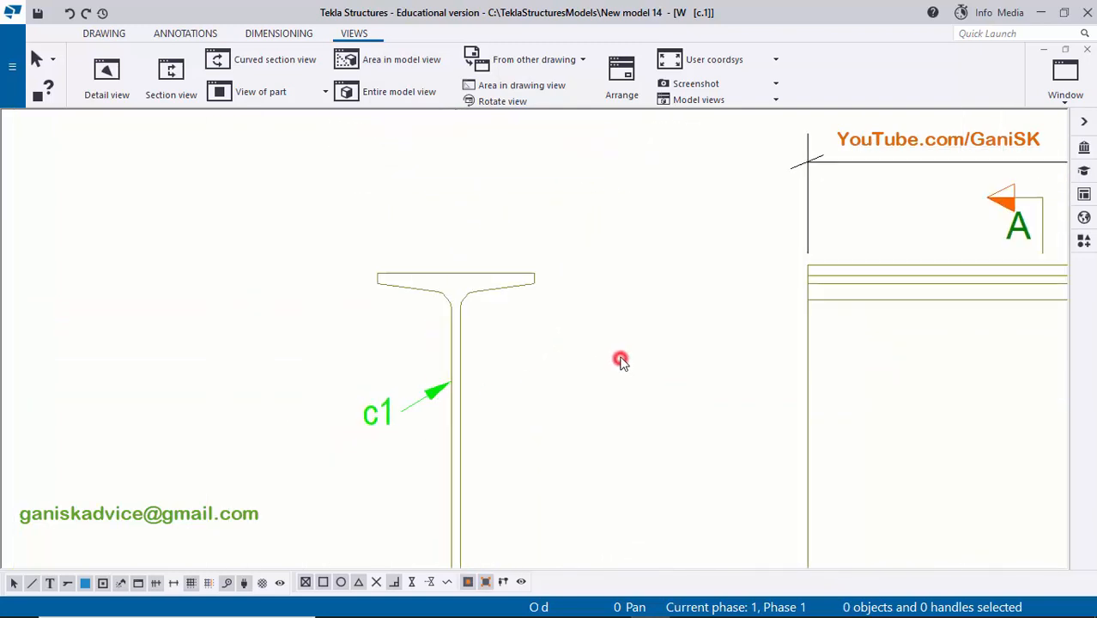
- Adjust the placement of section view A-A beside the column's front view on the sheet
scroll(619, 359, down, 4)
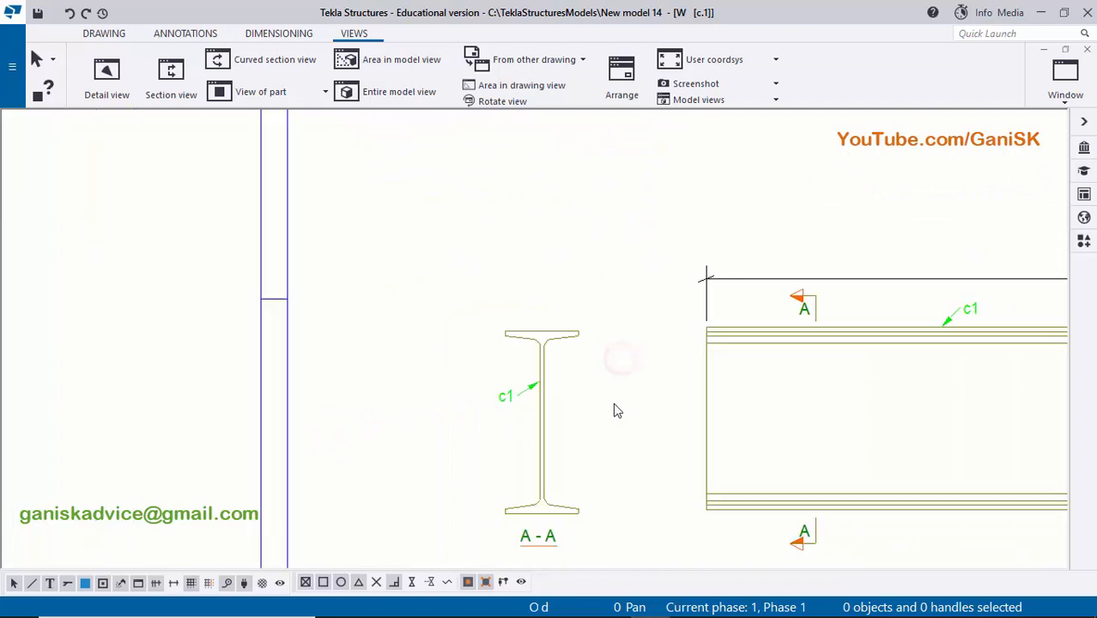
scroll(522, 436, up, 1)
click(521, 435)
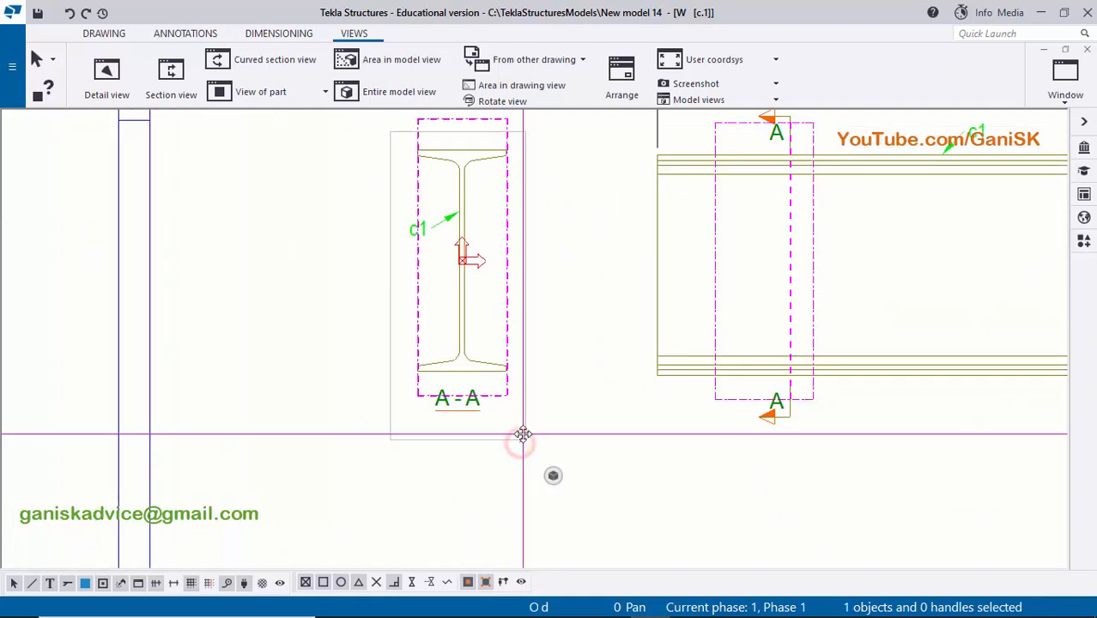
click(551, 436)
scroll(551, 436, down, 3)
scroll(550, 376, down, 3)
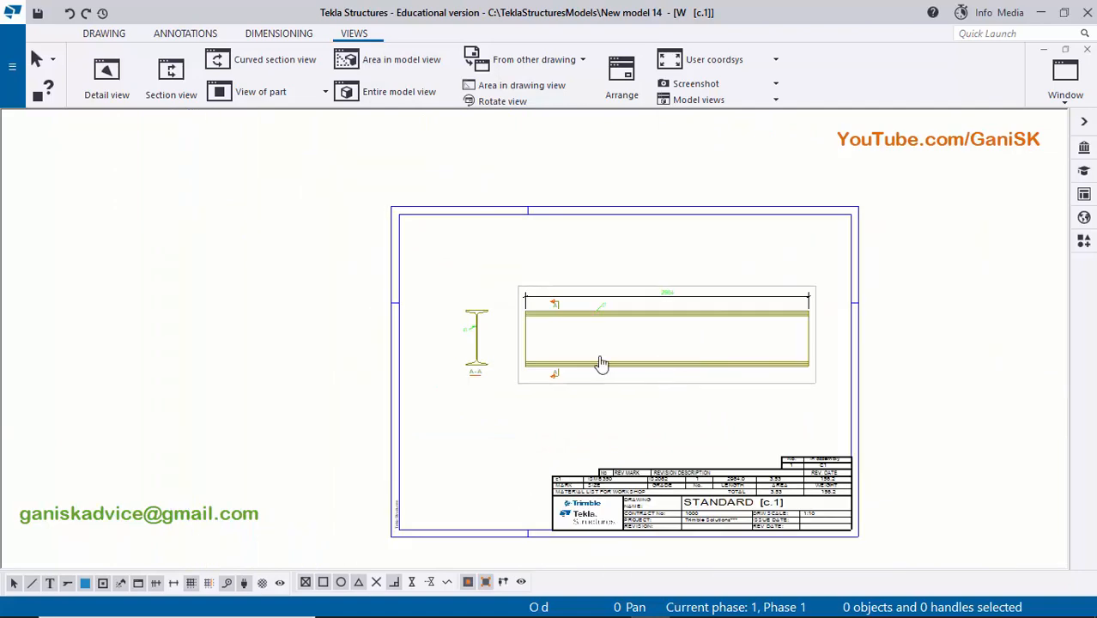
scroll(516, 363, up, 2)
click(559, 357)
drag(596, 358, 572, 358)
click(545, 396)
- Close the c.1 drawing and open the base plate drawing bp.1 from the document manager, leaving the manager closed
scroll(545, 396, down, 2)
scroll(498, 410, down, 1)
scroll(501, 397, up, 2)
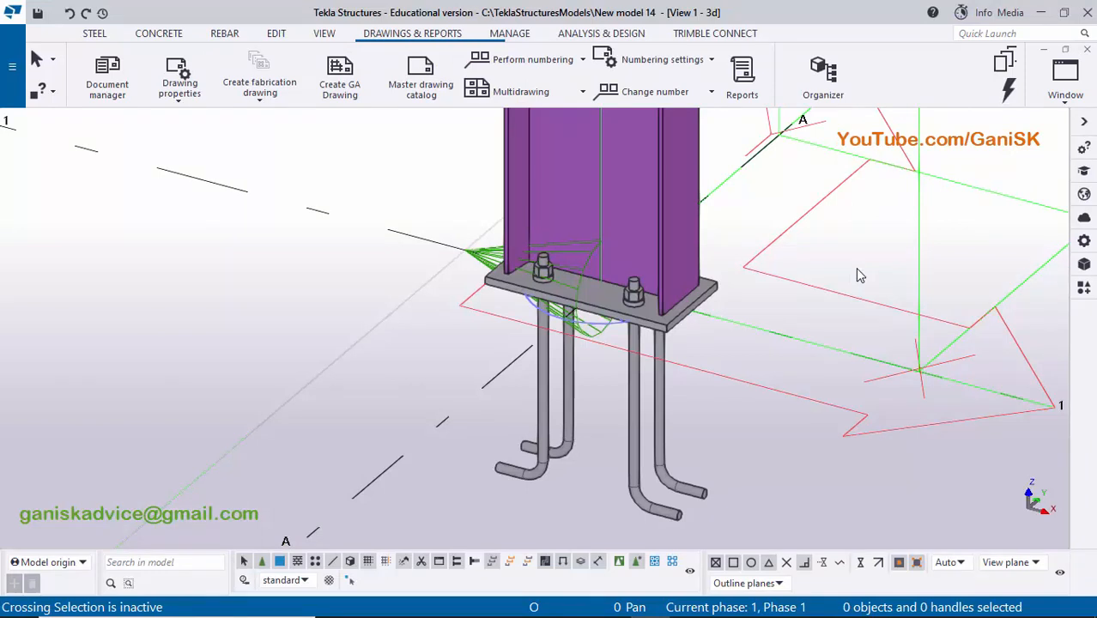
middle_drag(810, 291, 746, 318)
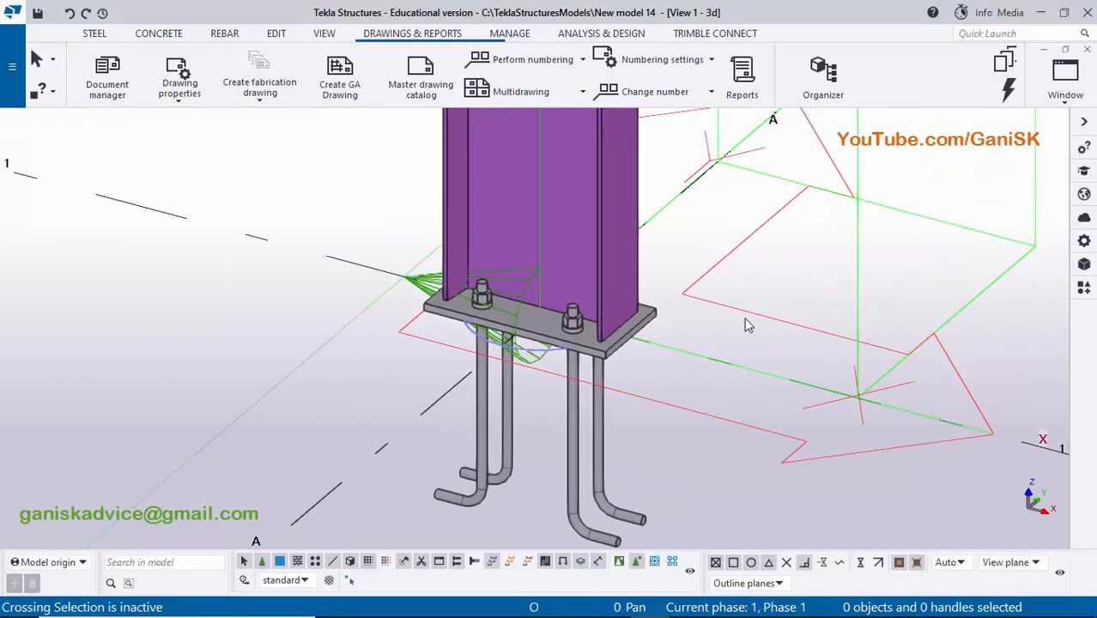
key(ctrl+l)
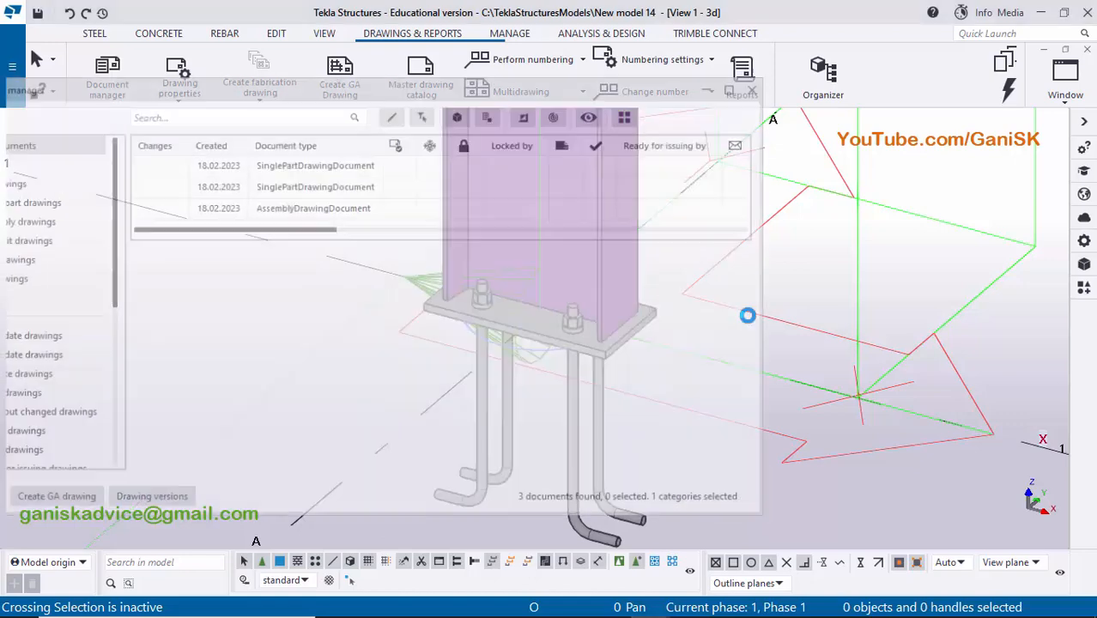
drag(272, 225, 418, 244)
click(346, 185)
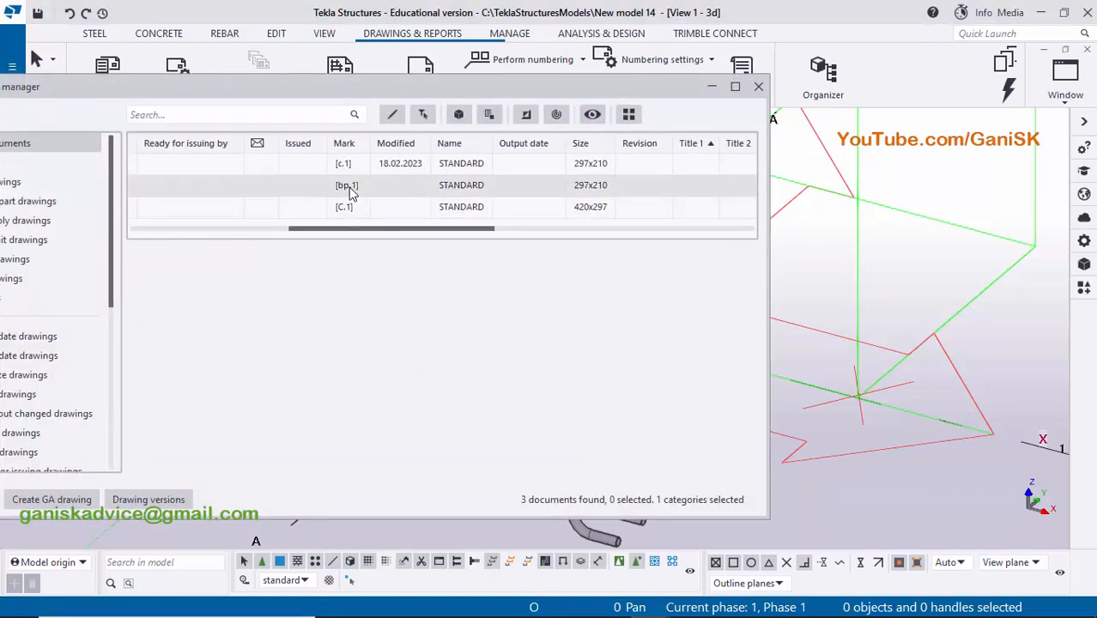
double_click(346, 186)
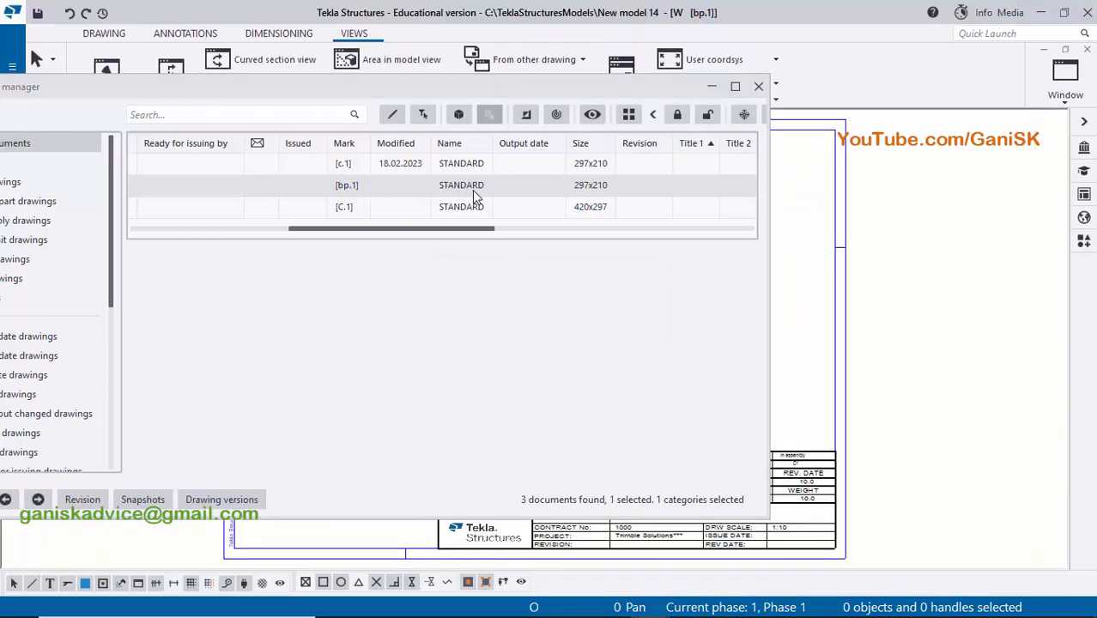
click(759, 87)
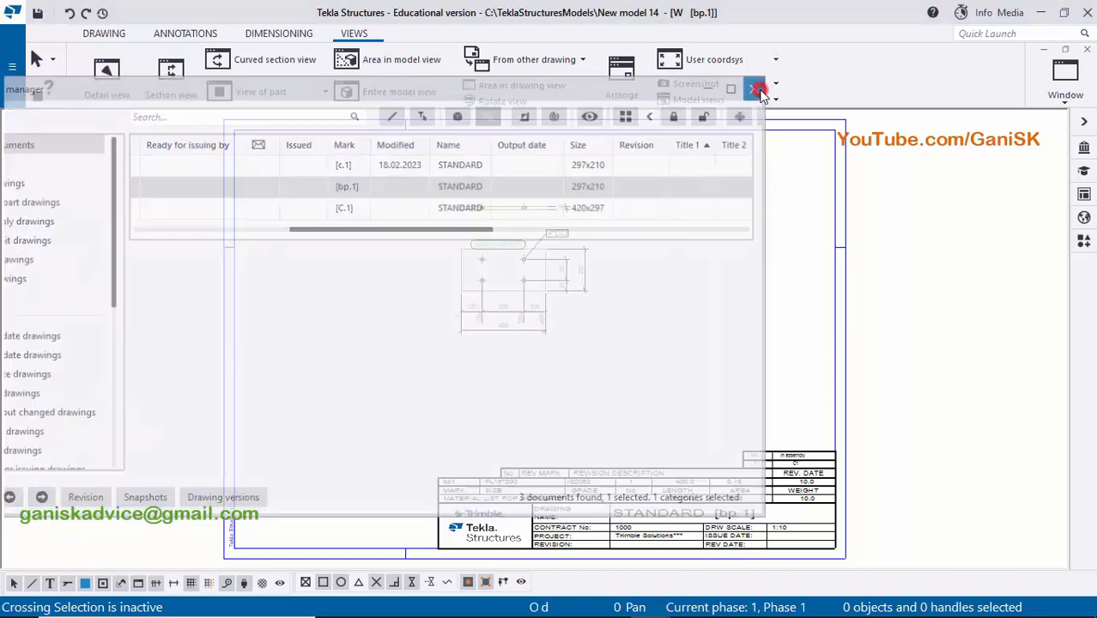
- Examine the base plate drawing's plan view, edge view, dimensions, marks and material list
scroll(665, 212, up, 3)
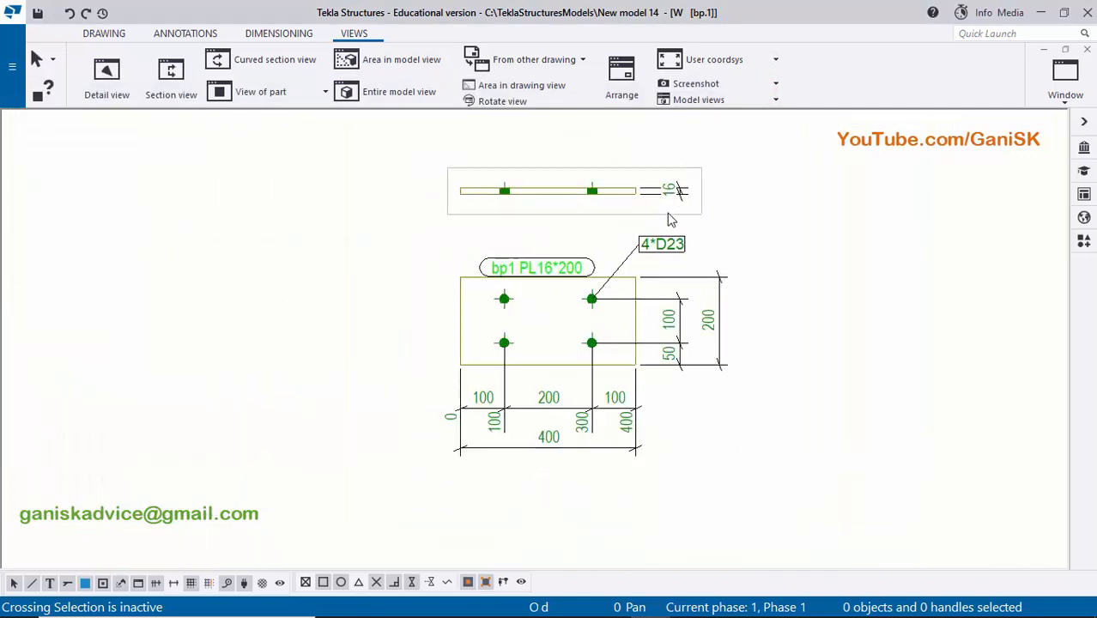
scroll(670, 206, down, 3)
scroll(627, 227, up, 1)
scroll(626, 228, up, 4)
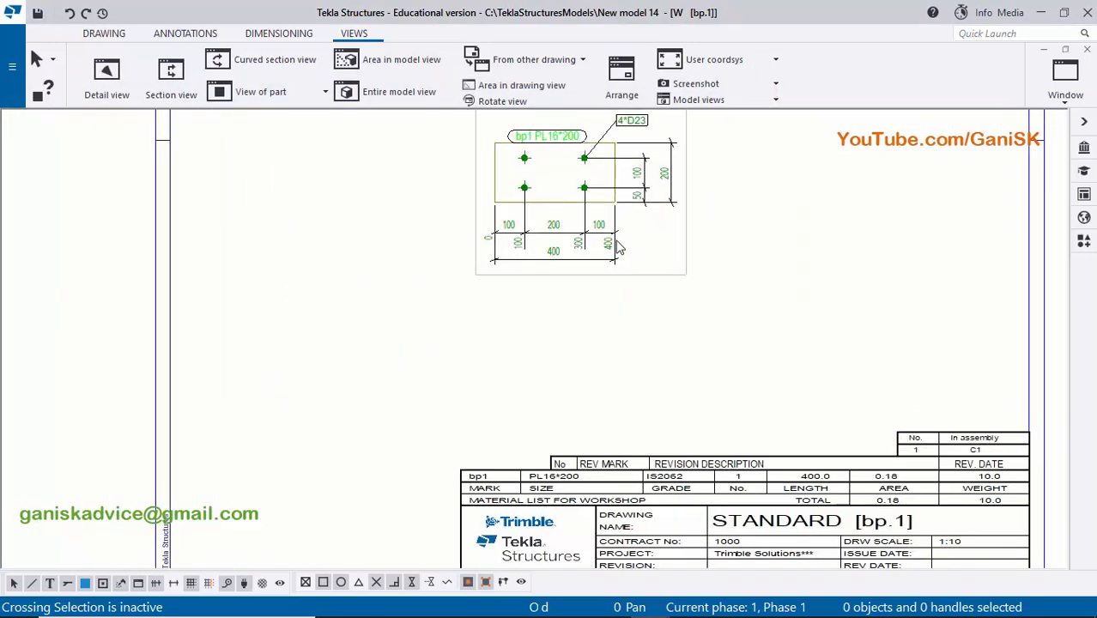
scroll(719, 254, down, 3)
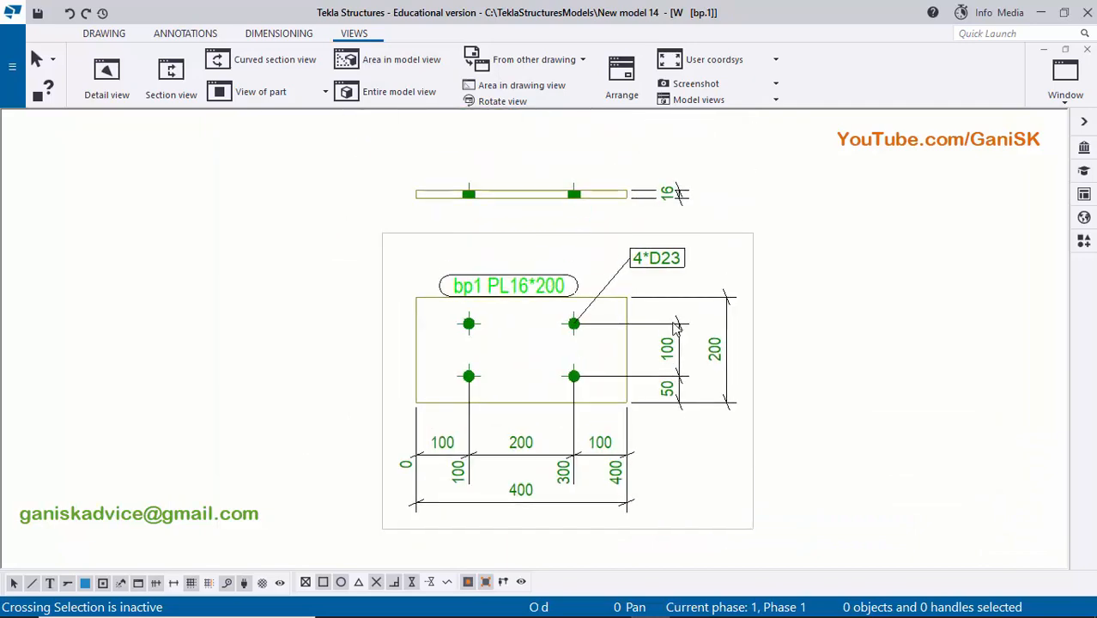
scroll(721, 283, up, 2)
scroll(719, 291, up, 3)
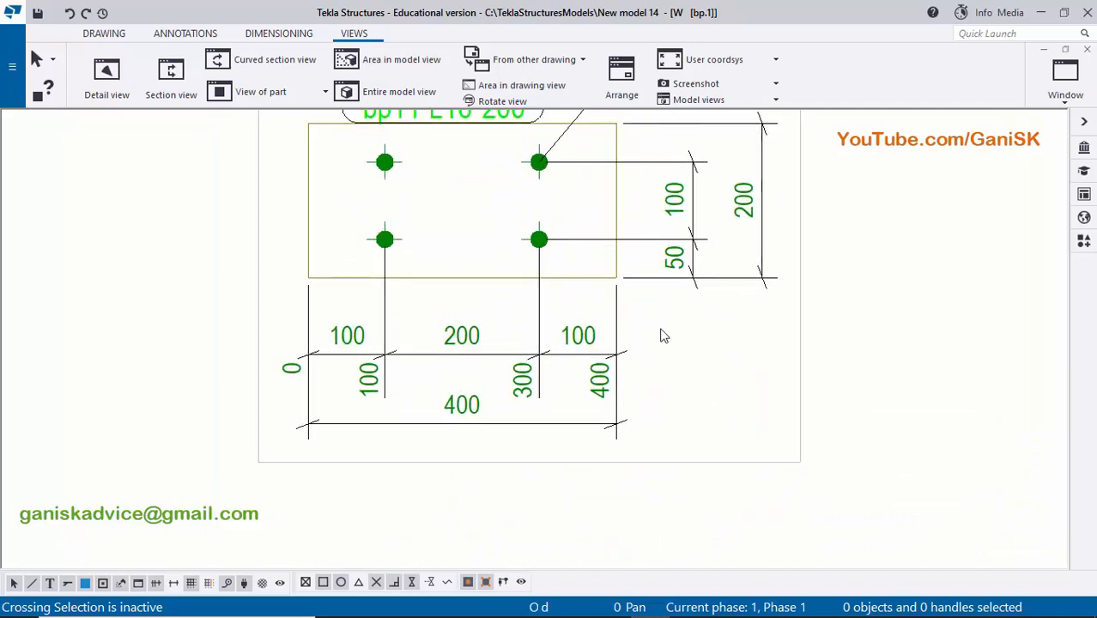
scroll(706, 266, down, 2)
middle_drag(725, 206, 691, 309)
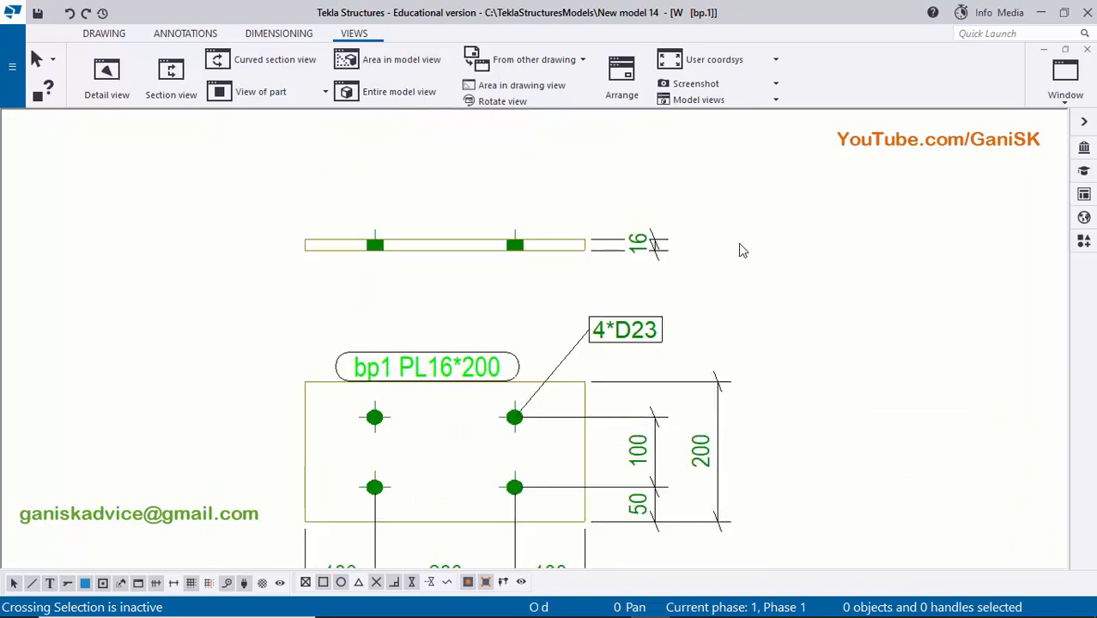
scroll(660, 325, down, 1)
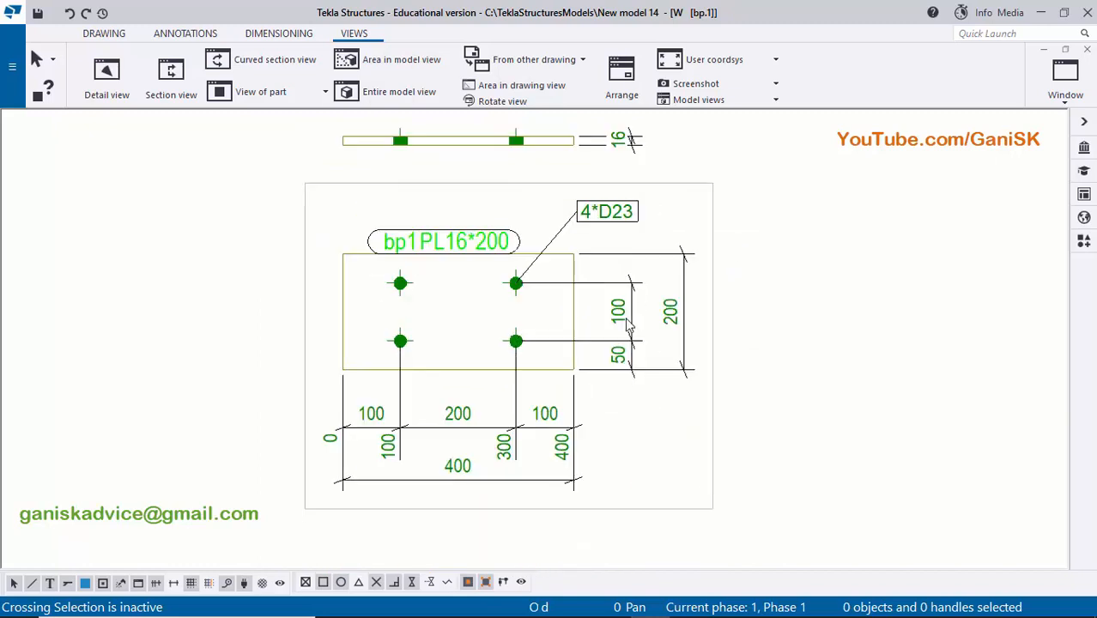
scroll(601, 326, up, 1)
scroll(639, 296, down, 2)
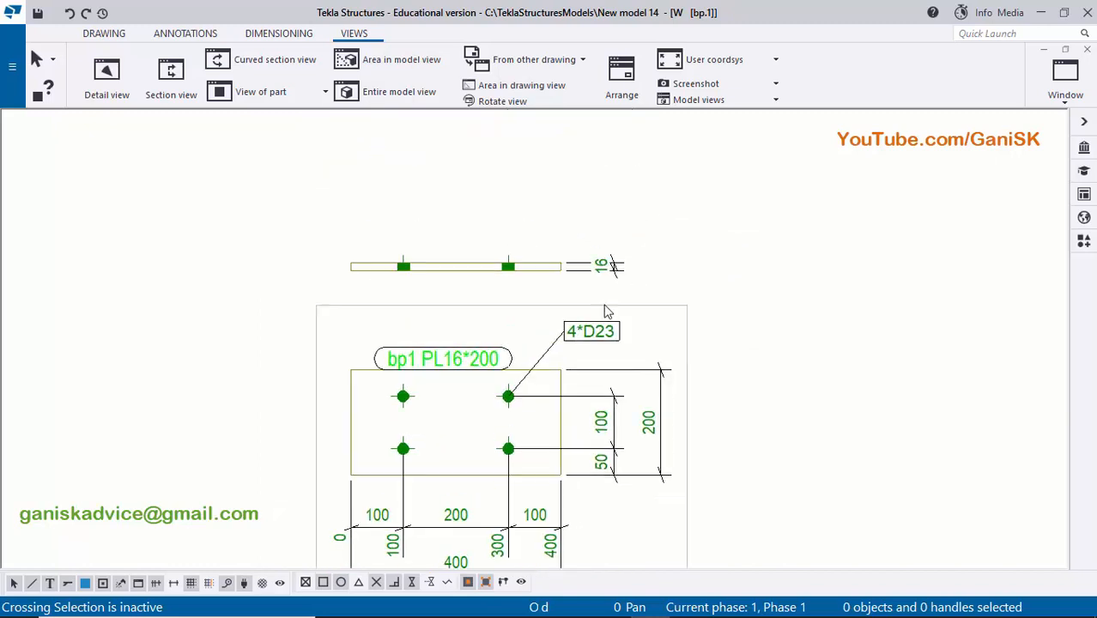
scroll(651, 285, up, 3)
- Delete the edge view above the base plate's plan view together with its thickness dimension
drag(622, 270, 449, 243)
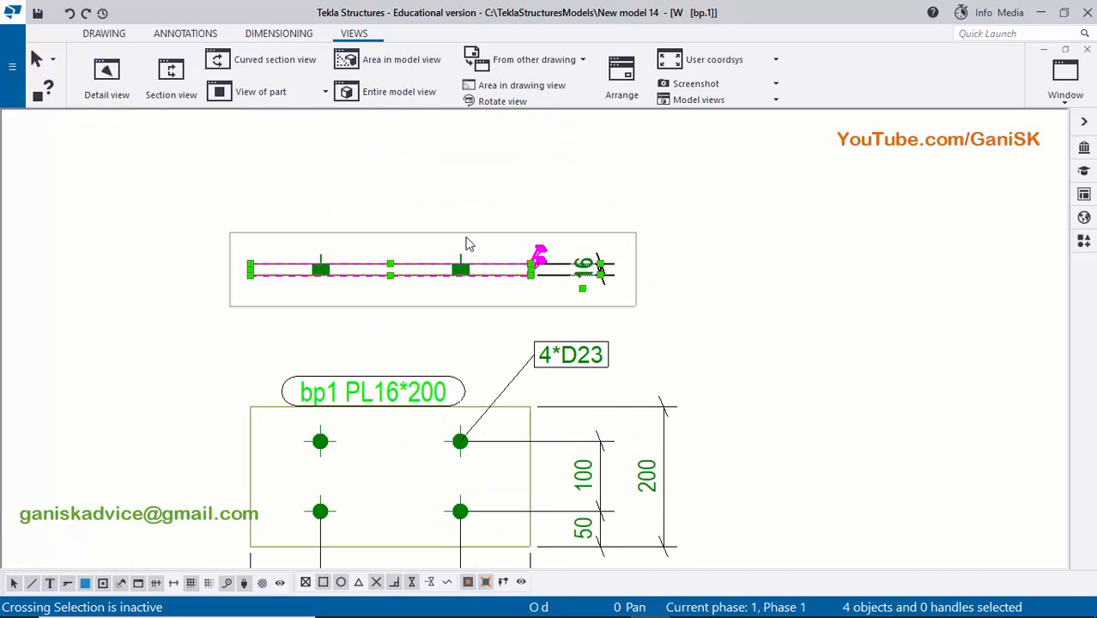
key(Delete)
scroll(470, 353, down, 2)
- Delete all automatic horizontal and vertical dimensions around the base plate's plan view
middle_drag(473, 541, 460, 341)
scroll(469, 350, up, 3)
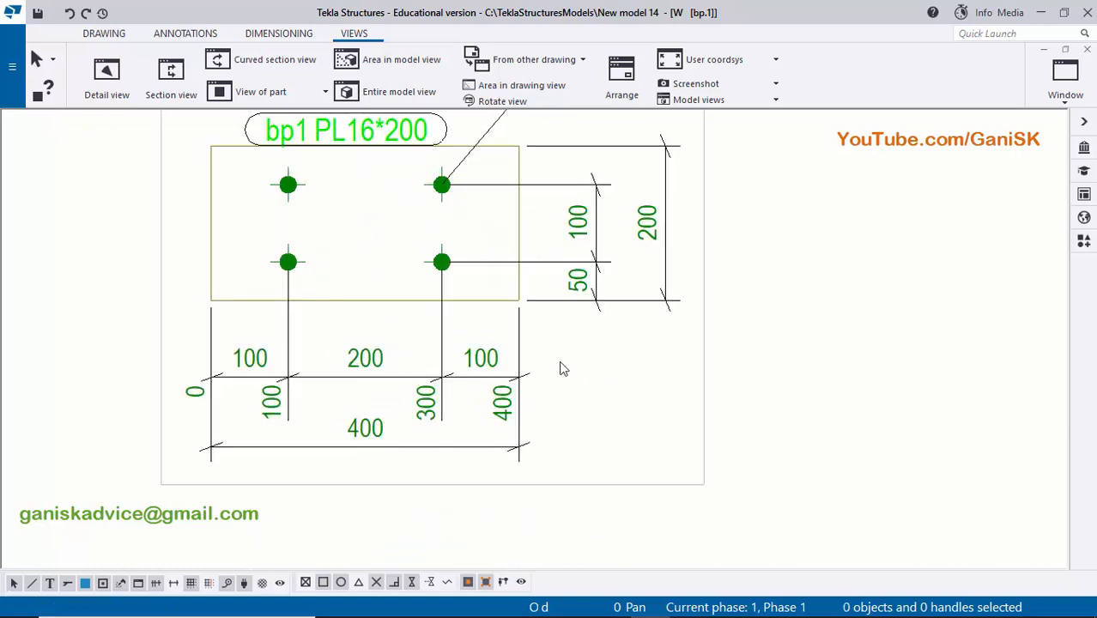
drag(559, 362, 415, 376)
key(Delete)
drag(583, 350, 583, 412)
scroll(618, 258, up, 1)
click(617, 270)
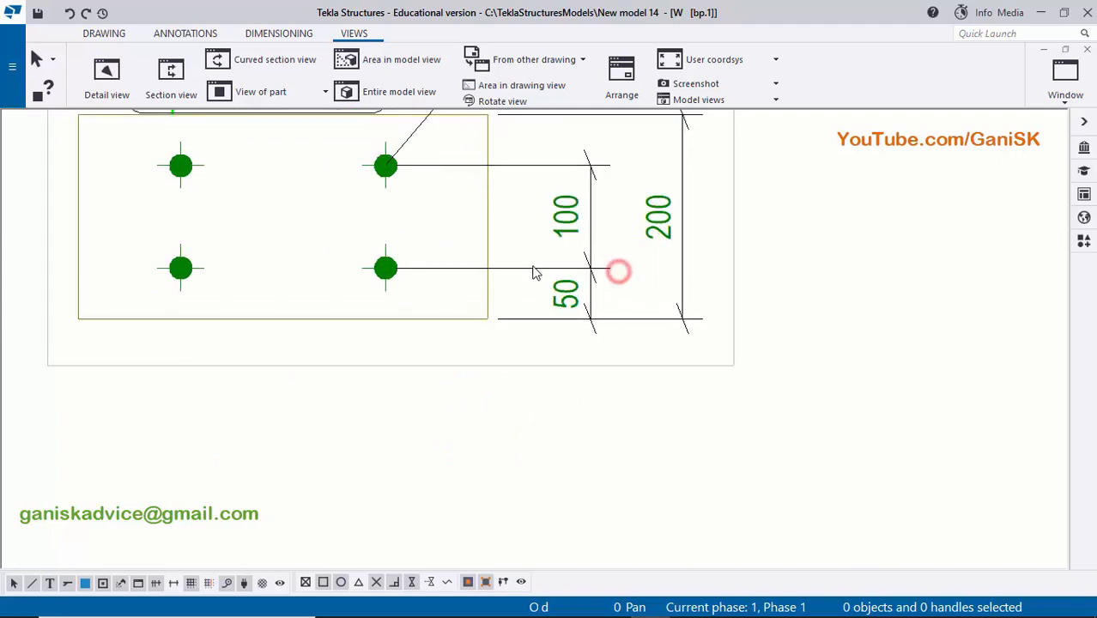
key(Delete)
scroll(595, 255, down, 1)
scroll(648, 232, up, 1)
key(Delete)
scroll(604, 233, down, 1)
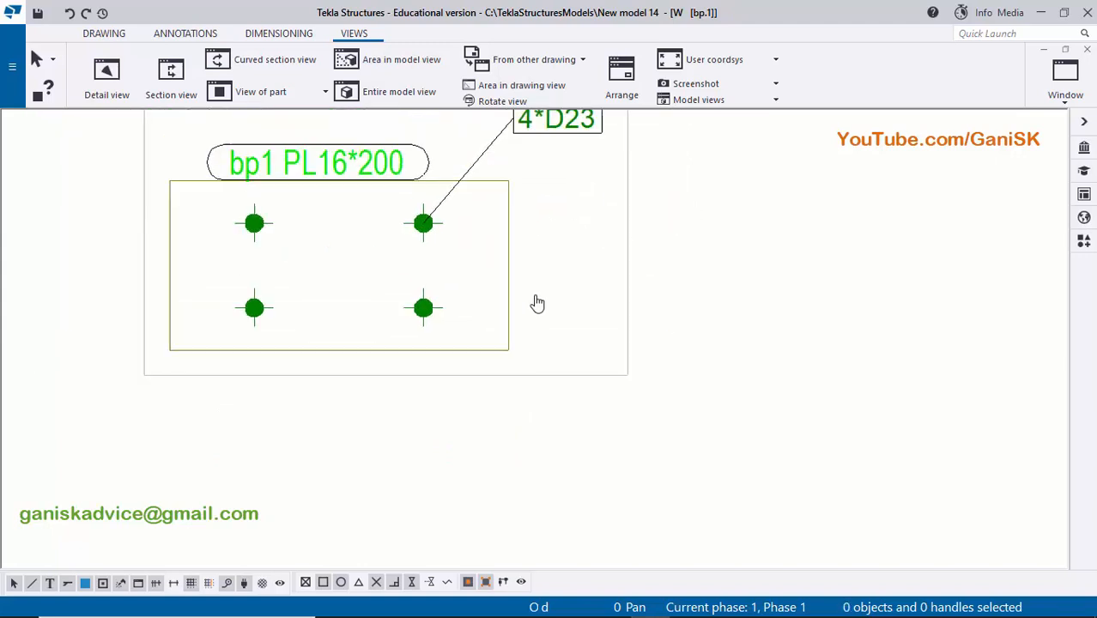
- Delete the 4*D23 hole mark and the bp1 PL16*200 part mark from the base plate view
scroll(534, 302, up, 2)
drag(601, 200, 581, 189)
key(Delete)
drag(455, 225, 378, 258)
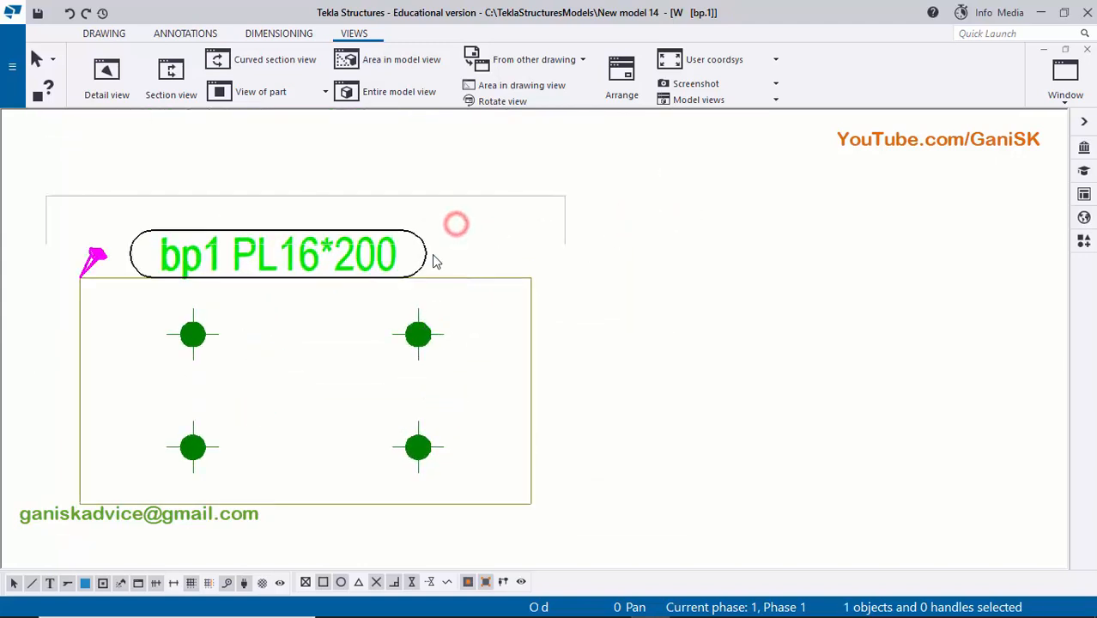
key(Delete)
scroll(486, 260, down, 3)
scroll(477, 327, down, 2)
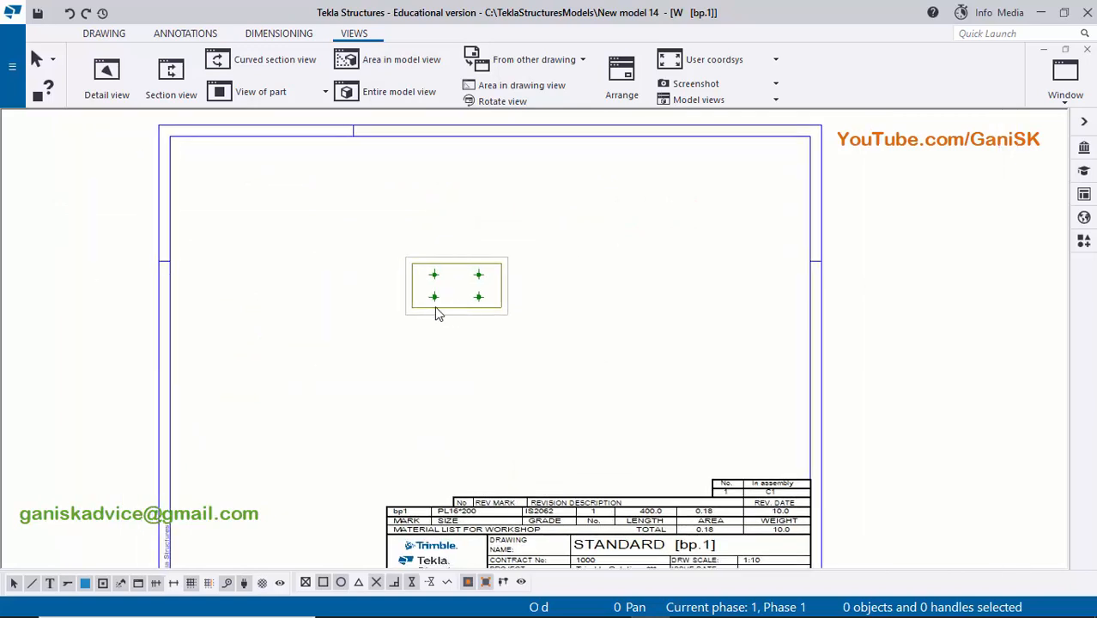
- Try a scale of 1/6 for the base plate view, and set it to 1/5
scroll(497, 328, up, 3)
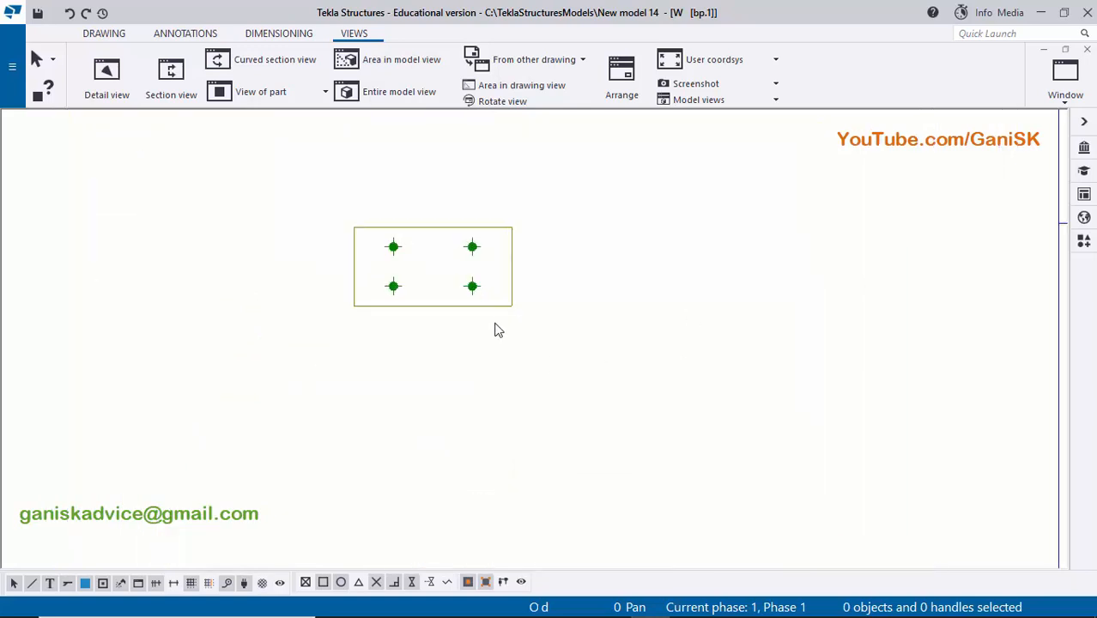
click(522, 318)
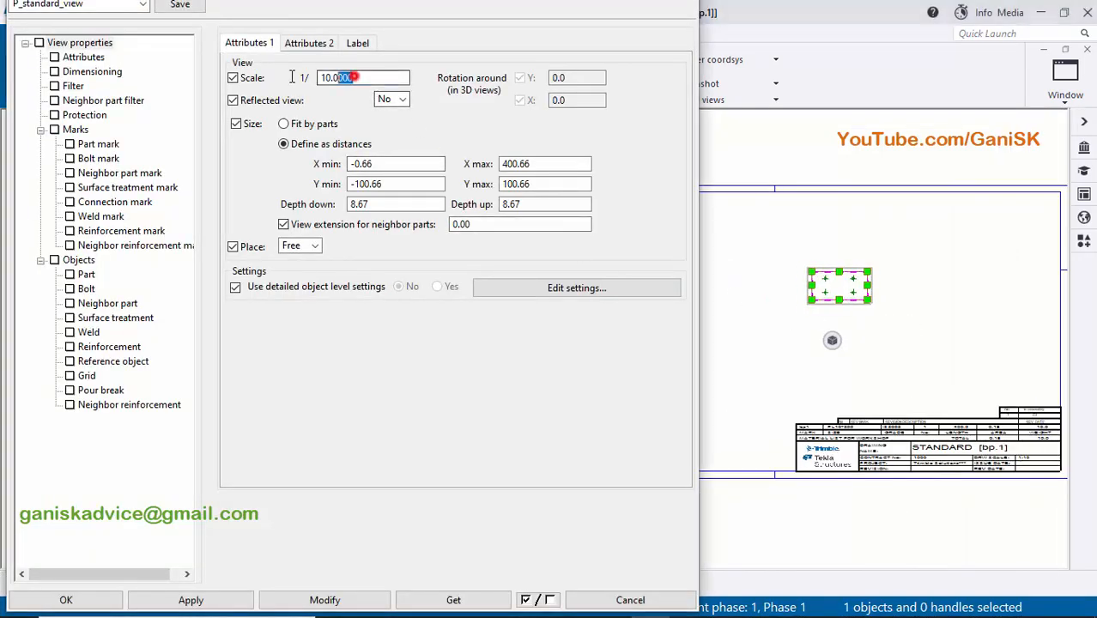
double_click(352, 77)
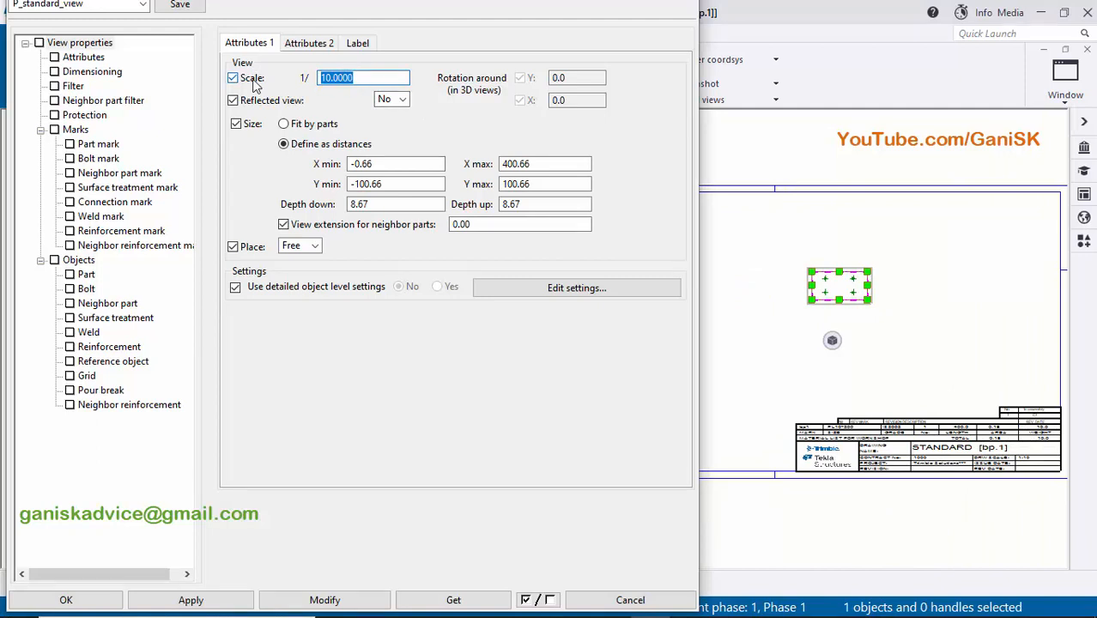
click(359, 599)
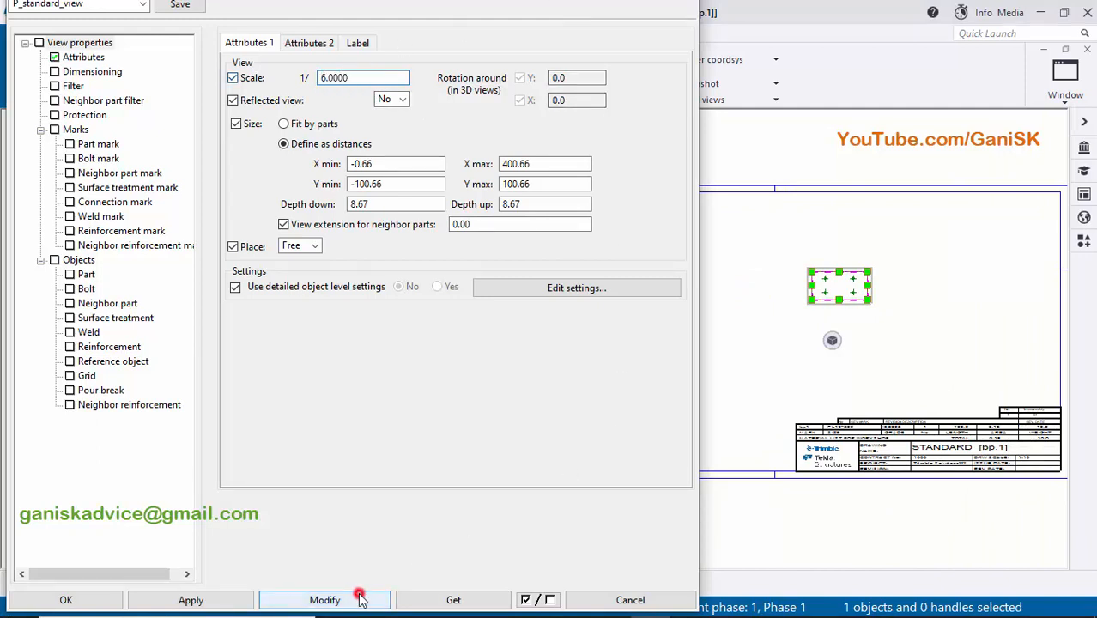
click(362, 599)
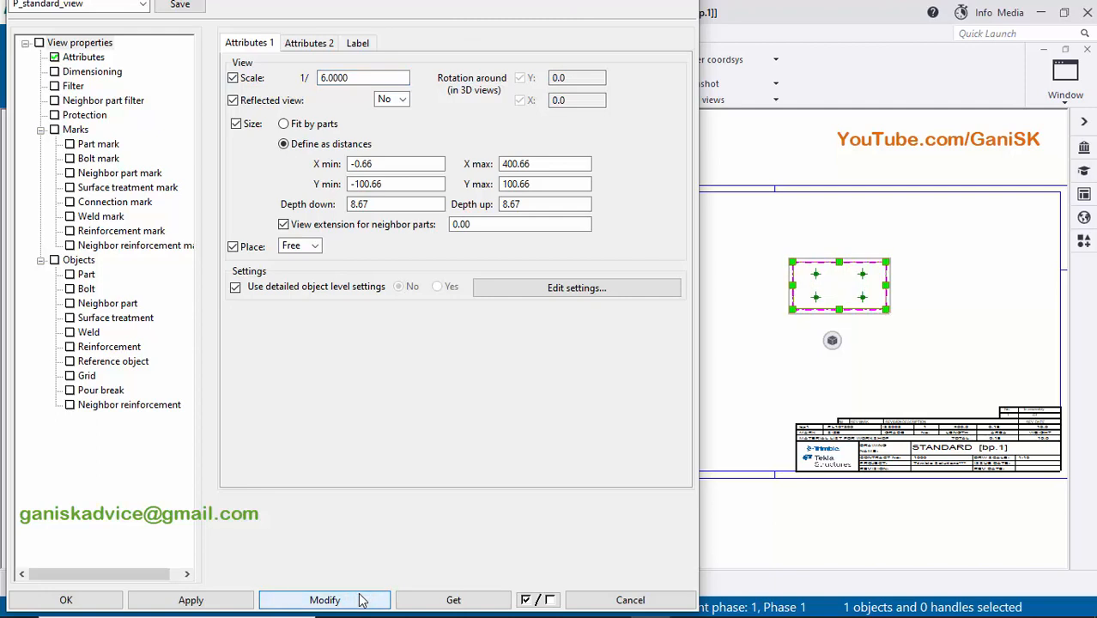
double_click(352, 77)
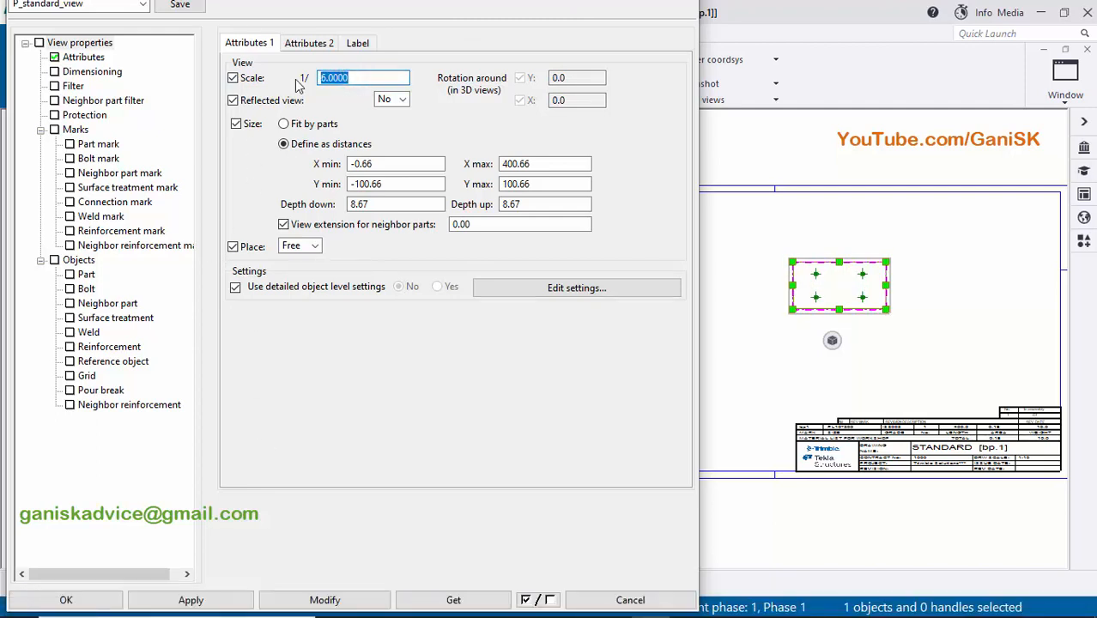
click(326, 601)
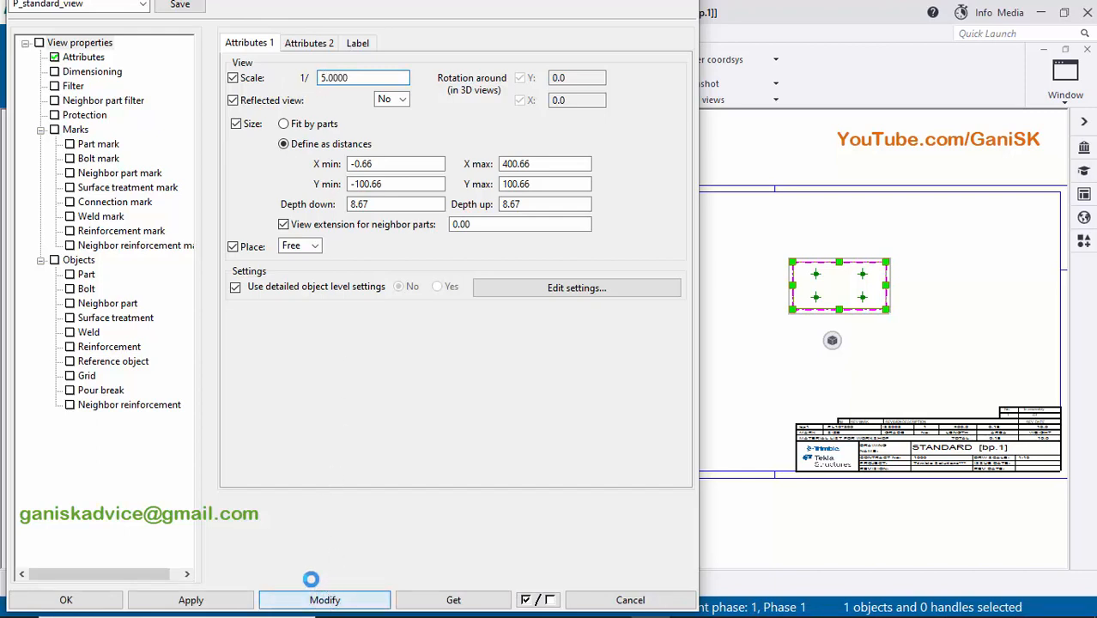
- Apply the 1/5 scale to the base plate view, close its view properties and deselect the view
click(165, 602)
click(103, 600)
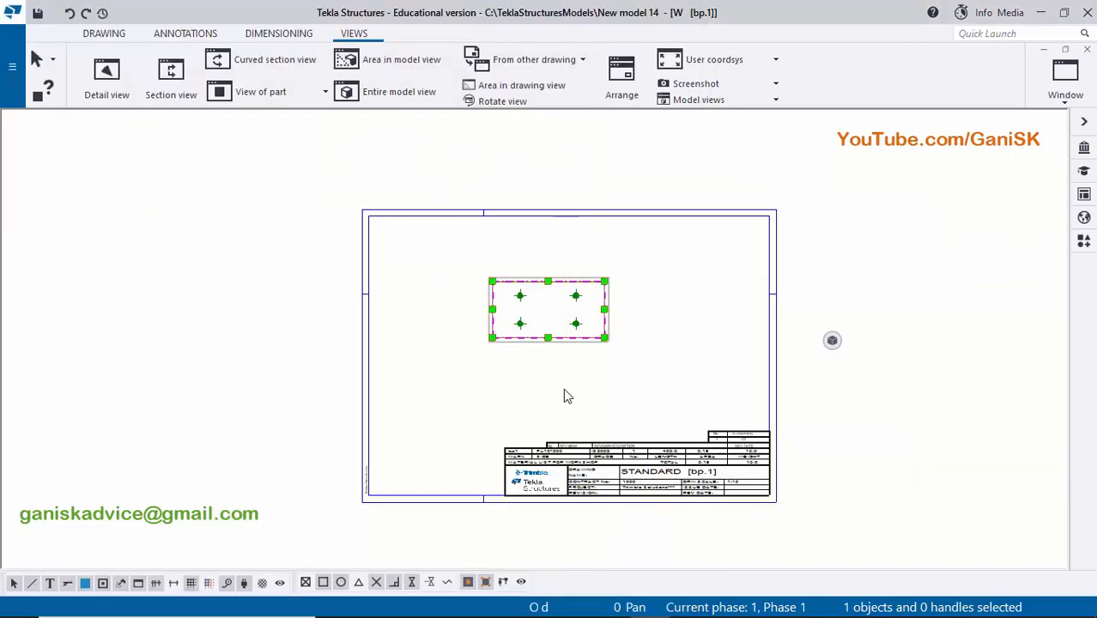
scroll(570, 387, up, 4)
click(723, 316)
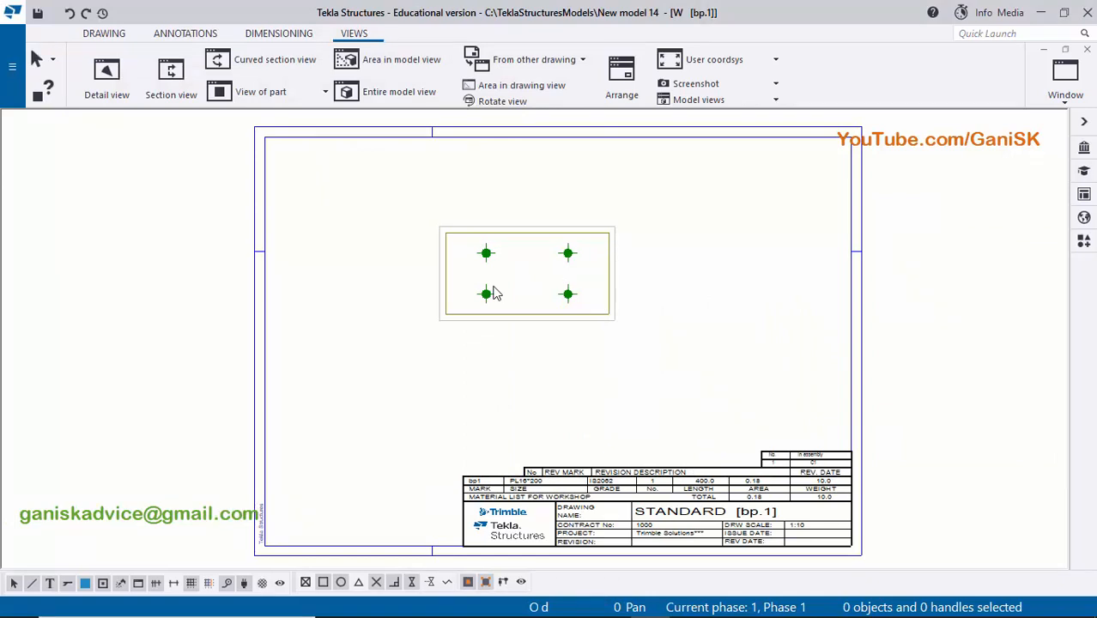
- Add a horizontal dimension chain above the base plate, from its left edge through both hole columns to its right edge
scroll(516, 225, up, 10)
scroll(519, 236, down, 4)
middle_drag(439, 255, 446, 310)
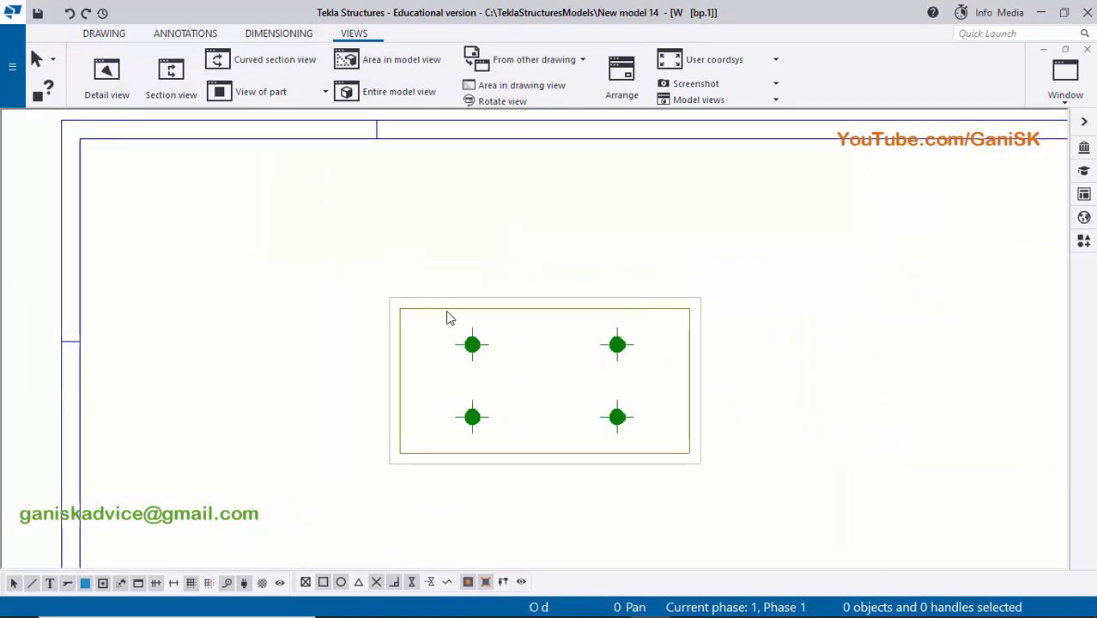
click(279, 33)
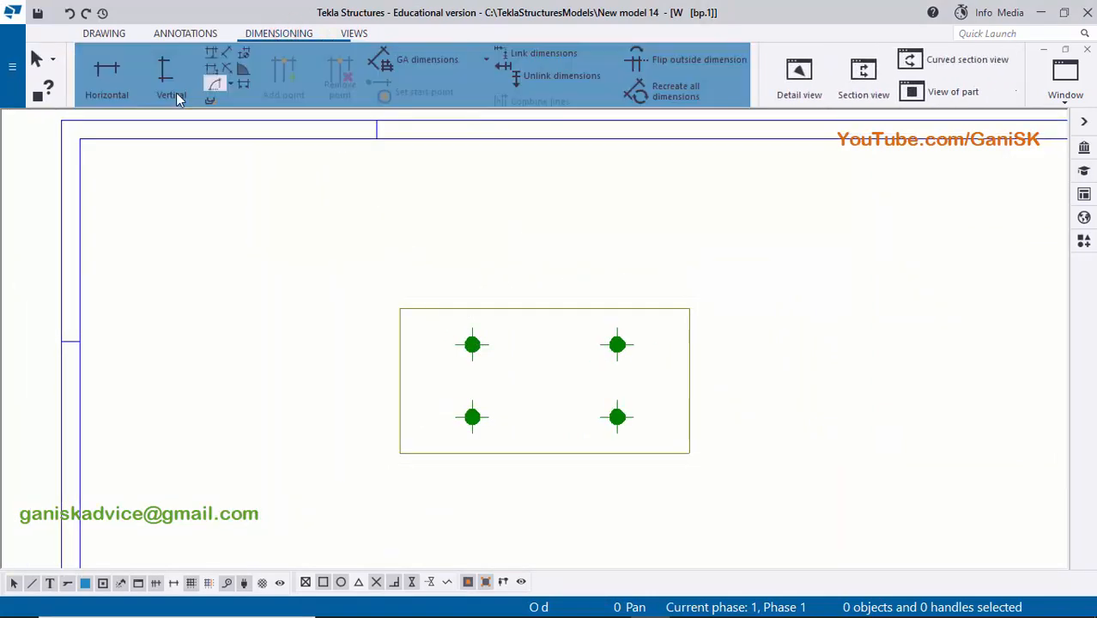
click(119, 89)
scroll(395, 310, up, 4)
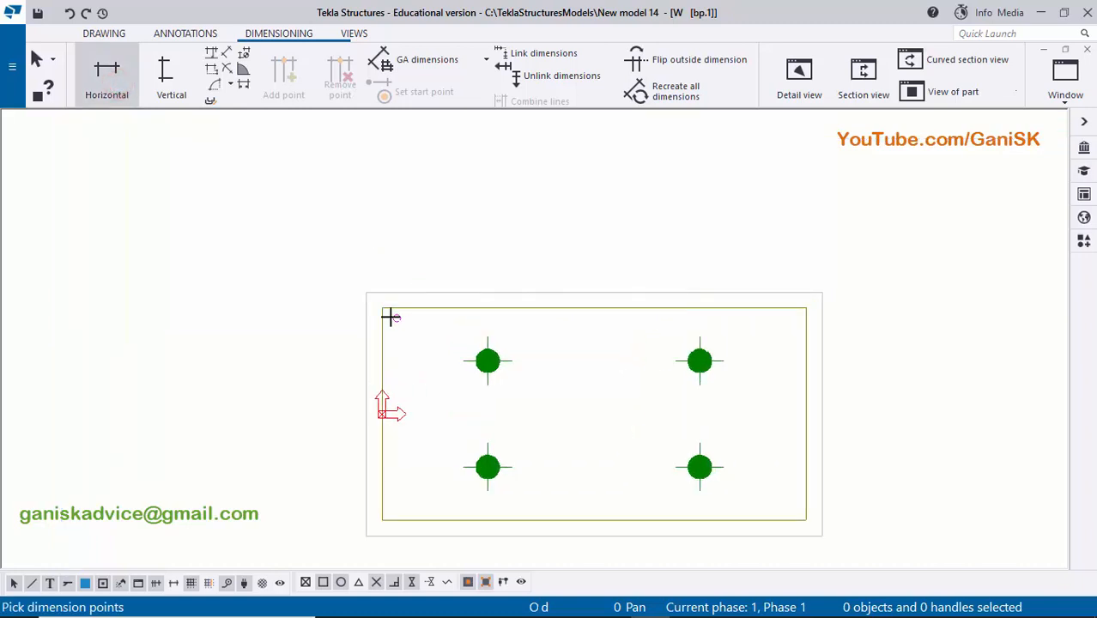
click(382, 299)
scroll(382, 300, down, 2)
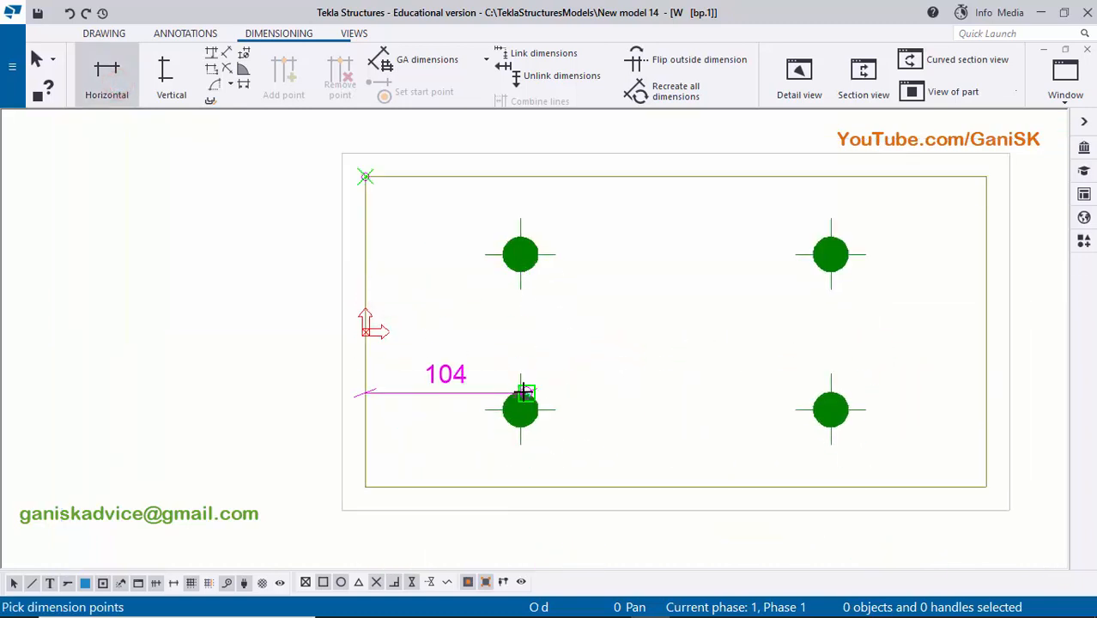
click(520, 410)
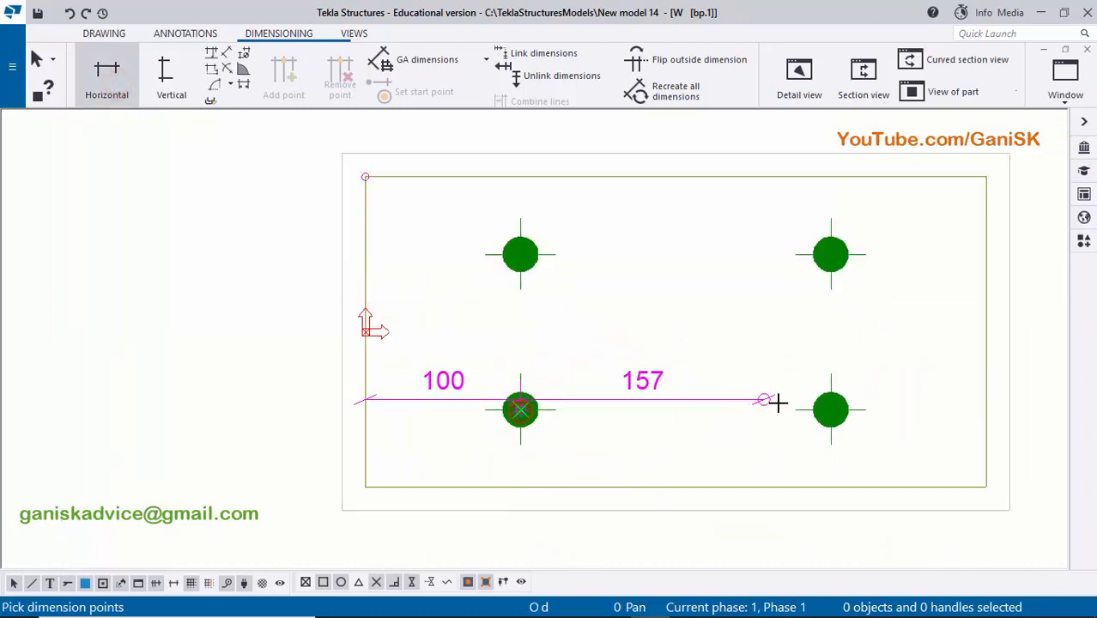
click(832, 410)
middle_drag(908, 249, 780, 373)
click(857, 303)
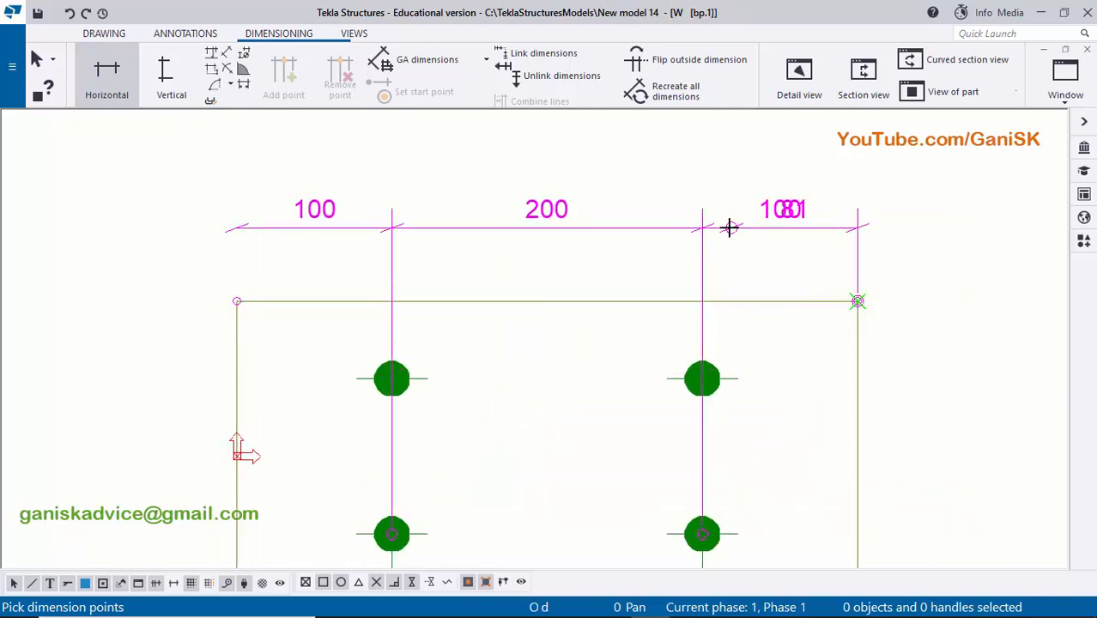
middle_click(729, 227)
click(728, 225)
scroll(652, 260, down, 2)
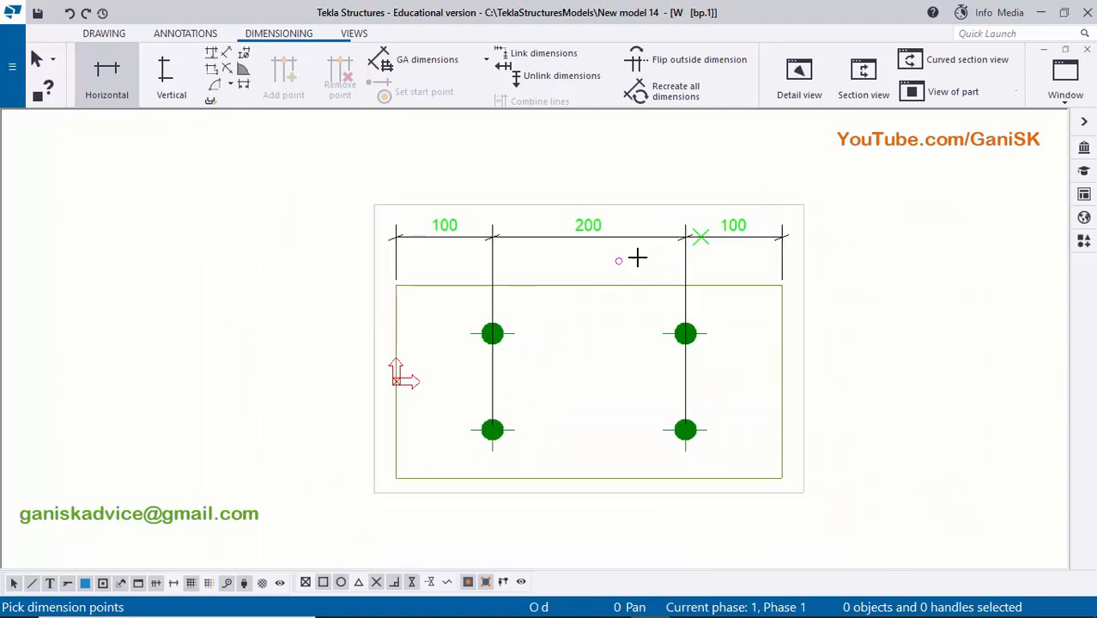
- Dimension the base plate's overall length above the horizontal hole dimension chain and end the command
scroll(636, 258, up, 3)
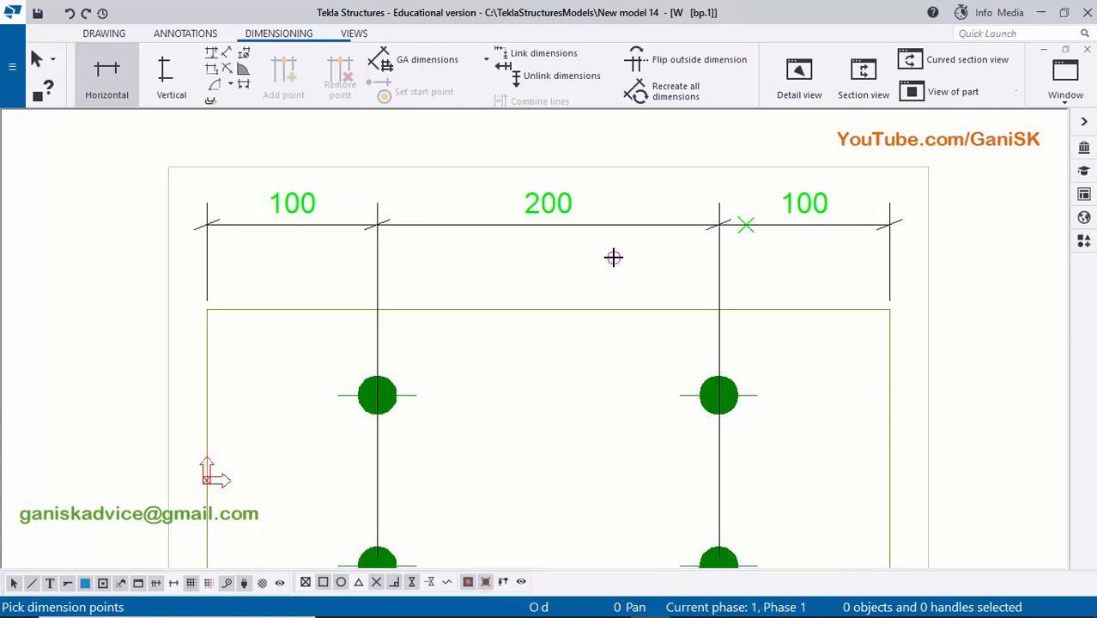
scroll(613, 257, down, 2)
scroll(695, 238, up, 2)
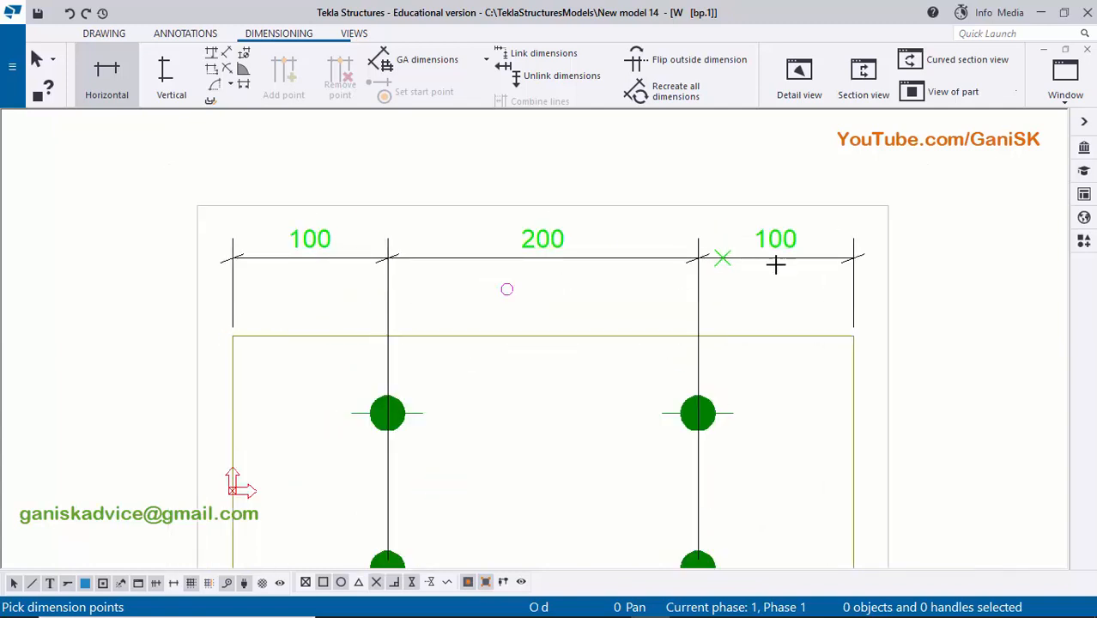
click(233, 336)
click(850, 336)
middle_drag(698, 183, 700, 236)
middle_click(610, 211)
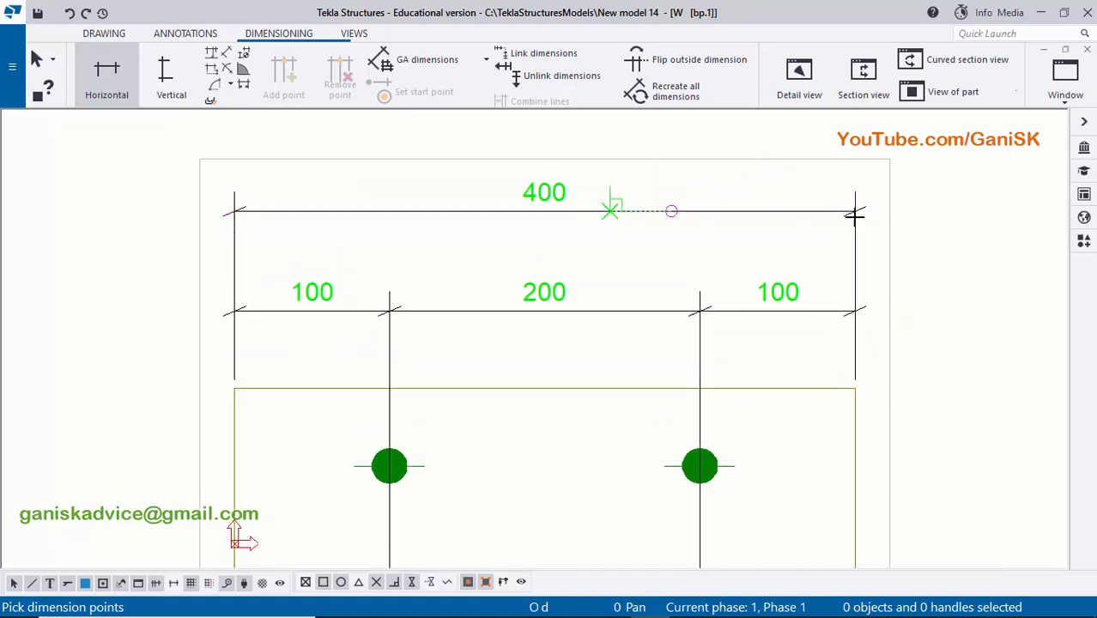
right_click(921, 172)
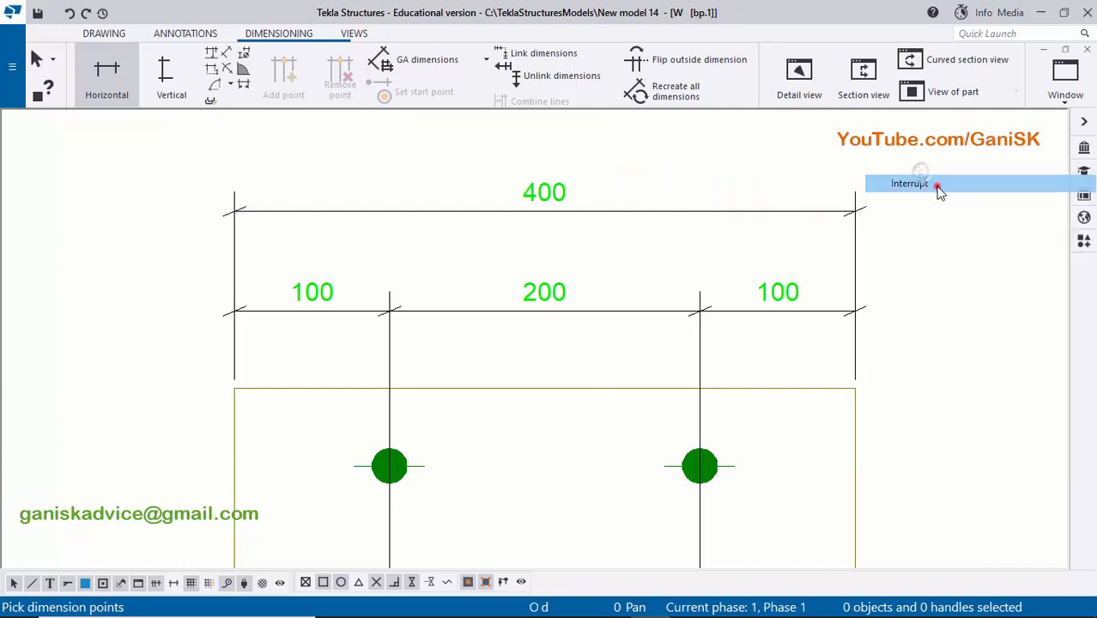
click(937, 182)
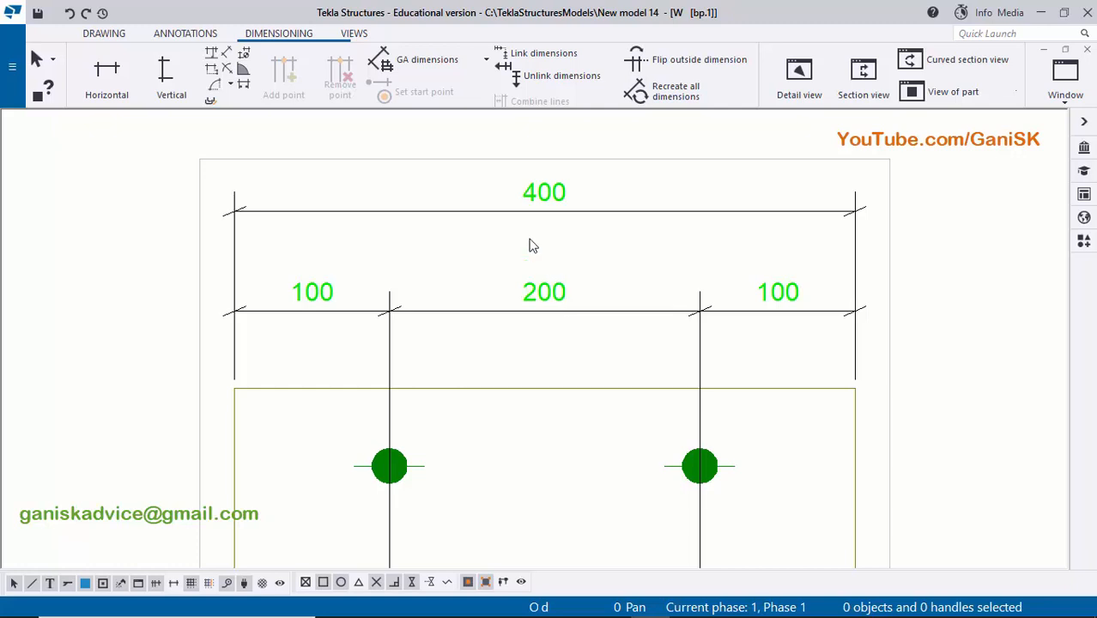
- Move the overall length dimension and the horizontal hole chain slightly closer to the plate's upper edge
click(577, 212)
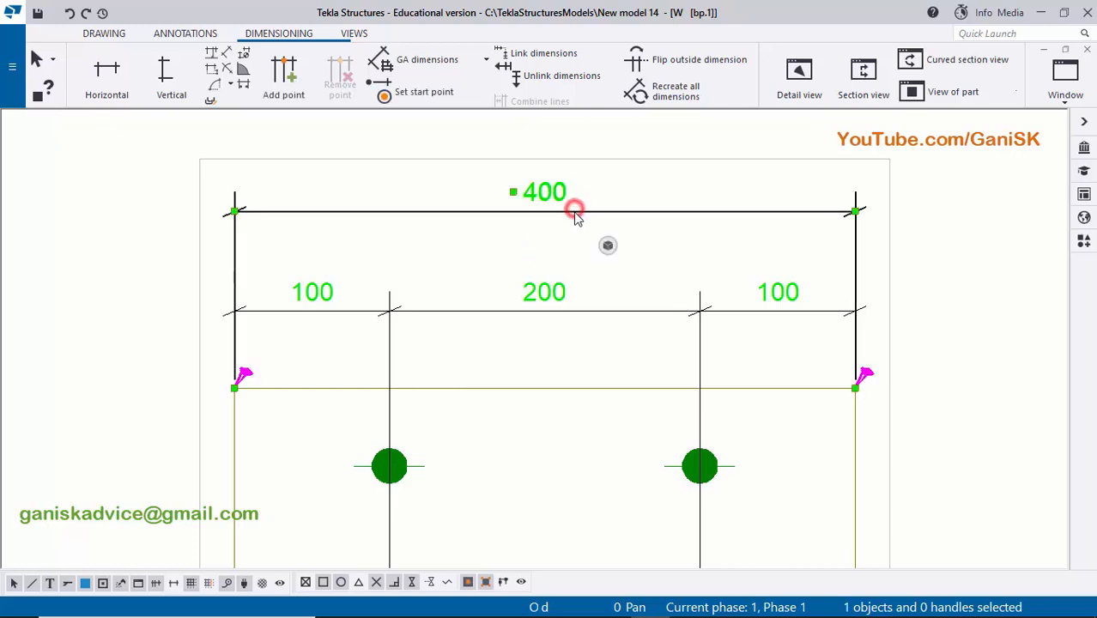
mouse_move(572, 217)
mouse_down()
mouse_move(580, 227)
mouse_move(568, 195)
mouse_move(559, 228)
mouse_up()
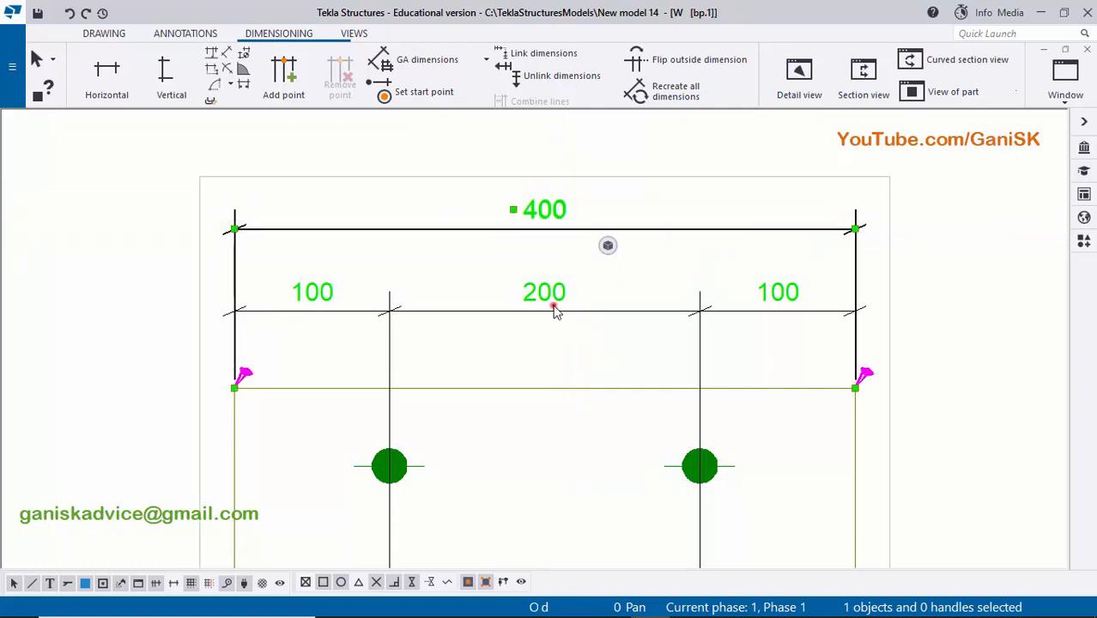
click(554, 313)
drag(548, 307, 588, 318)
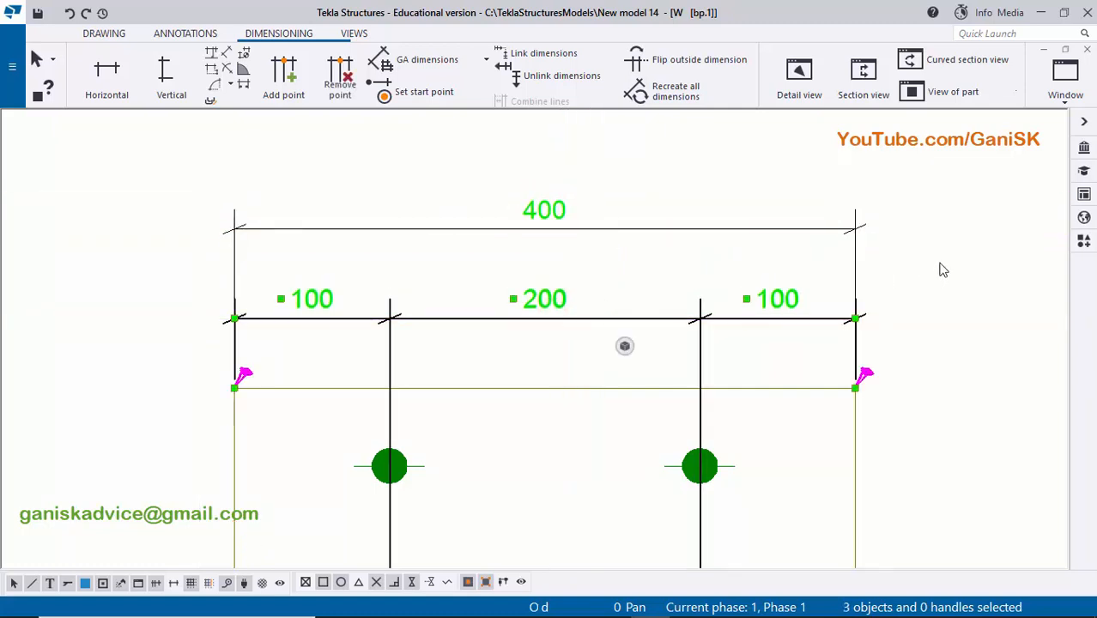
click(940, 264)
- Add a vertical dimension chain right of the base plate, from its upper edge through both hole rows to its lower edge
scroll(940, 265, down, 3)
middle_drag(883, 274, 749, 230)
scroll(819, 329, up, 1)
middle_drag(810, 324, 762, 257)
middle_drag(746, 304, 739, 353)
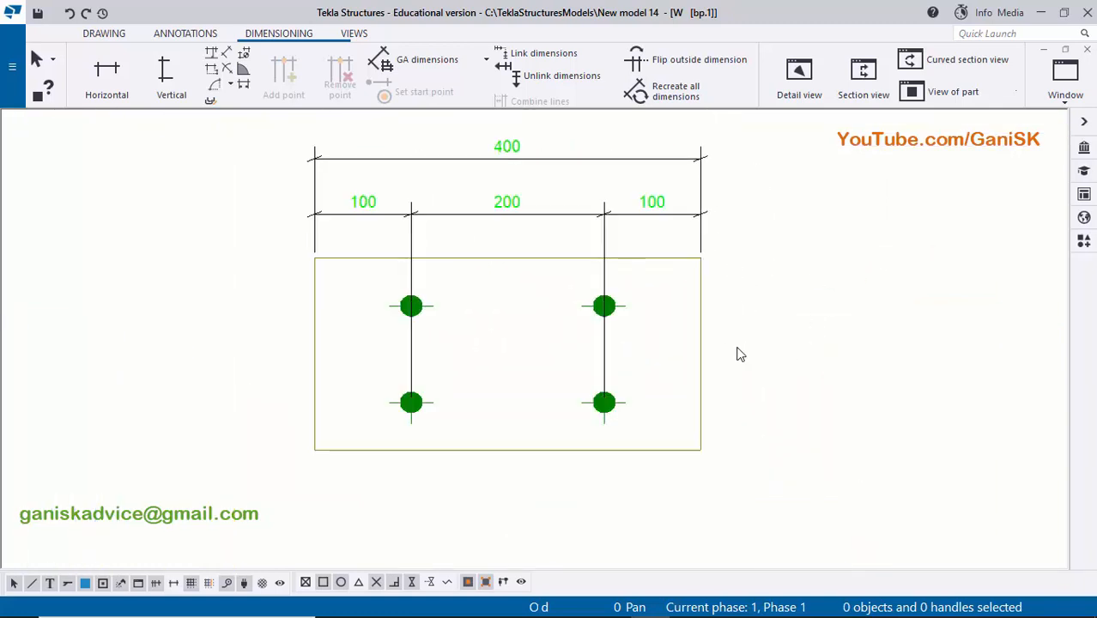
click(177, 79)
scroll(703, 262, up, 2)
click(697, 270)
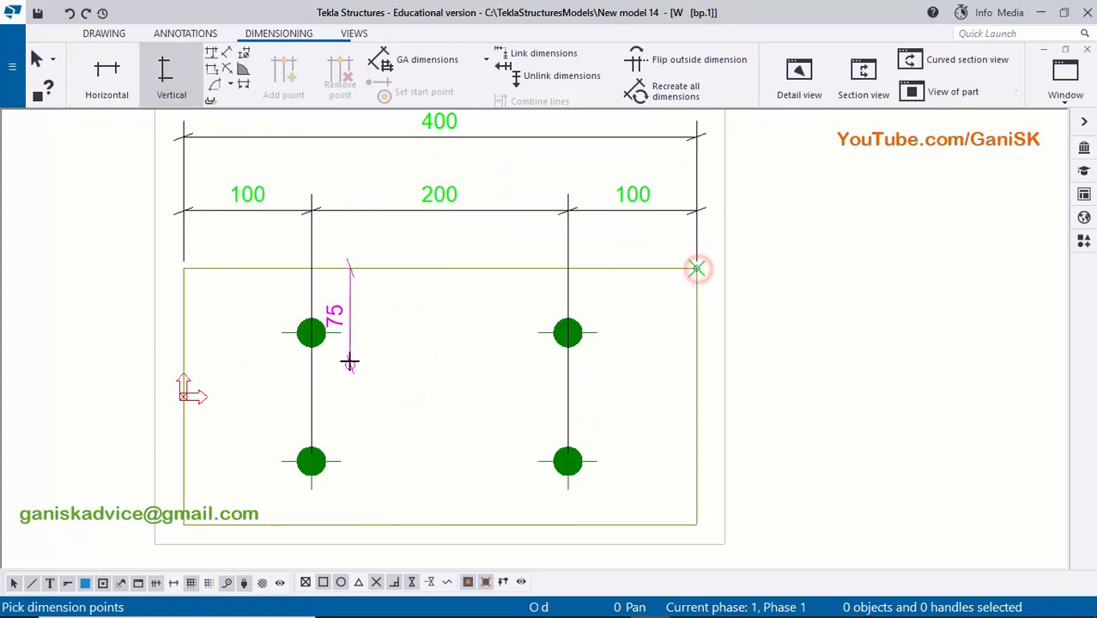
click(311, 333)
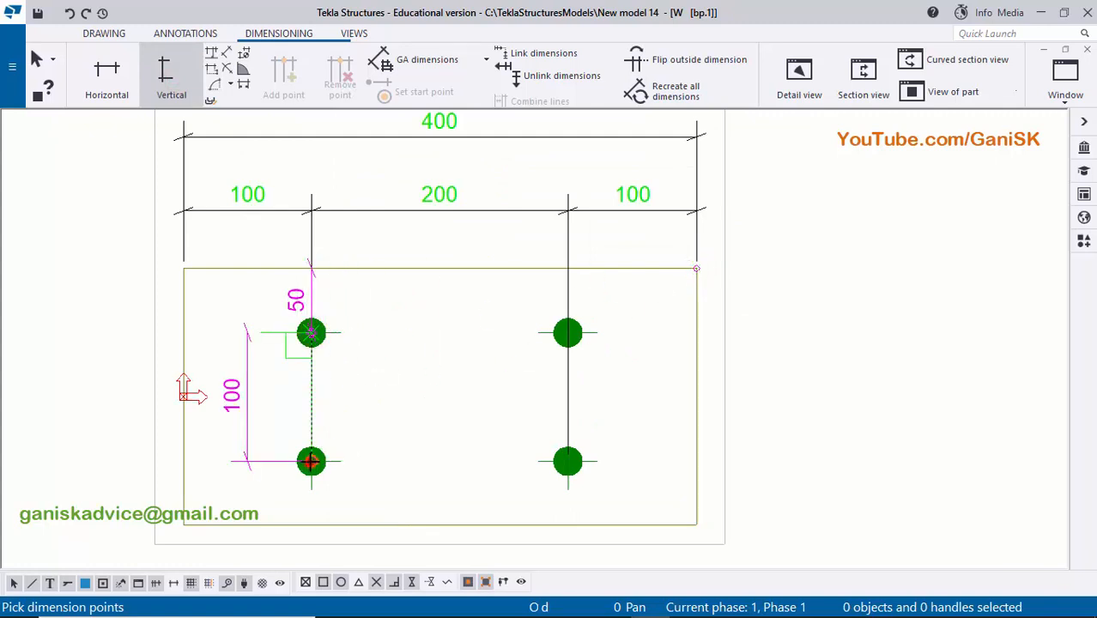
click(310, 462)
middle_drag(711, 493, 649, 417)
click(634, 448)
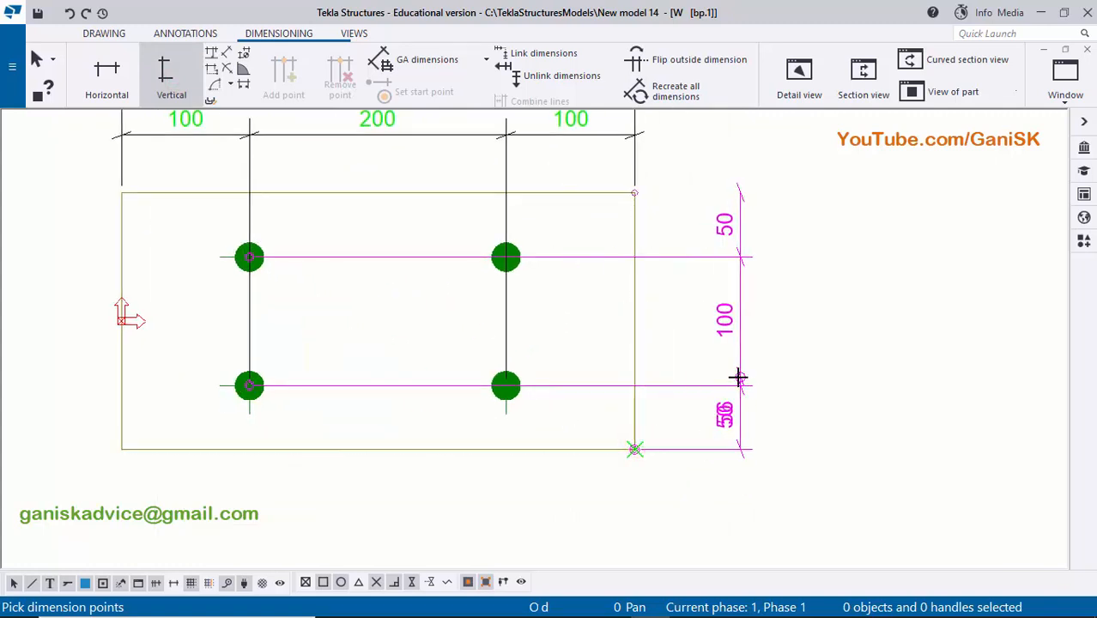
click(738, 376)
- Dimension the base plate's overall width outside the vertical hole dimension chain and end the command
middle_drag(746, 378, 747, 482)
scroll(671, 293, up, 2)
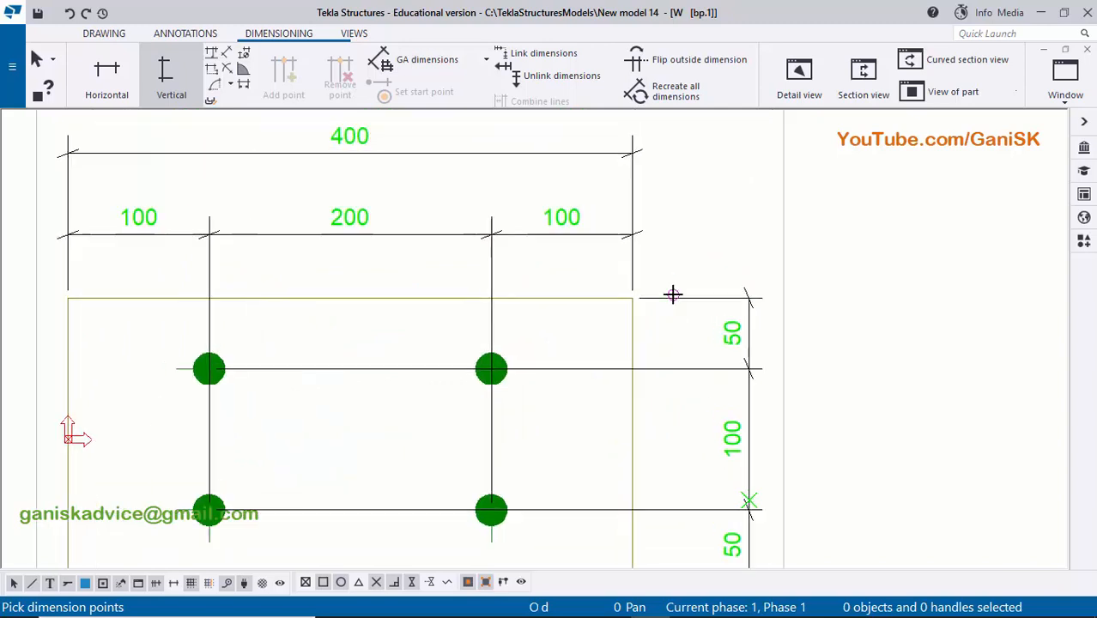
click(628, 298)
scroll(632, 429, down, 2)
middle_drag(635, 549, 642, 375)
scroll(632, 407, up, 2)
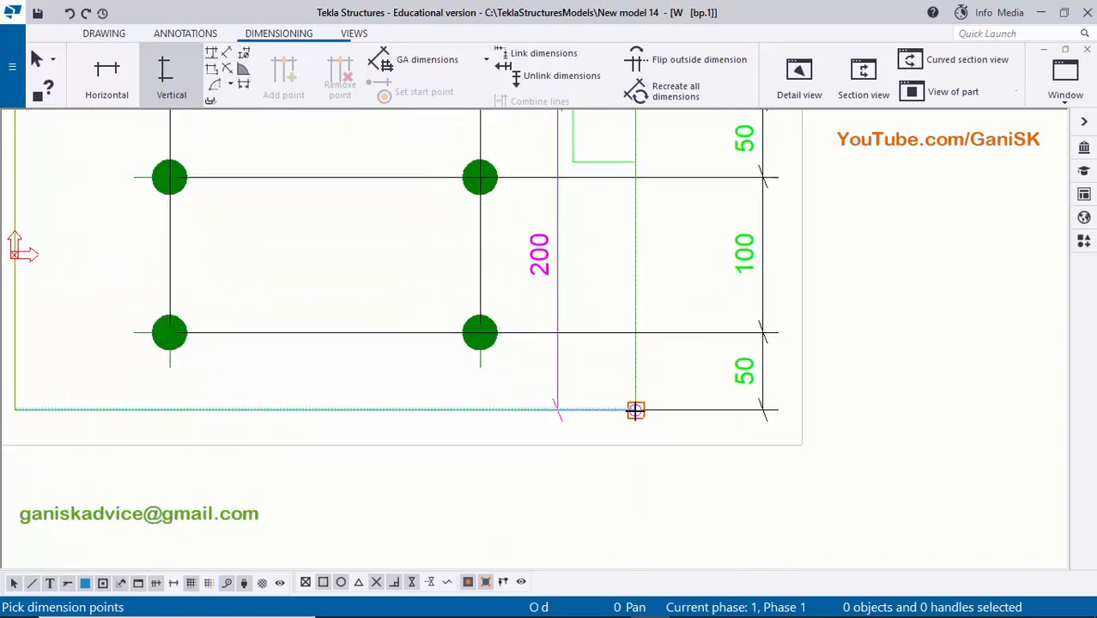
click(634, 410)
scroll(657, 371, down, 2)
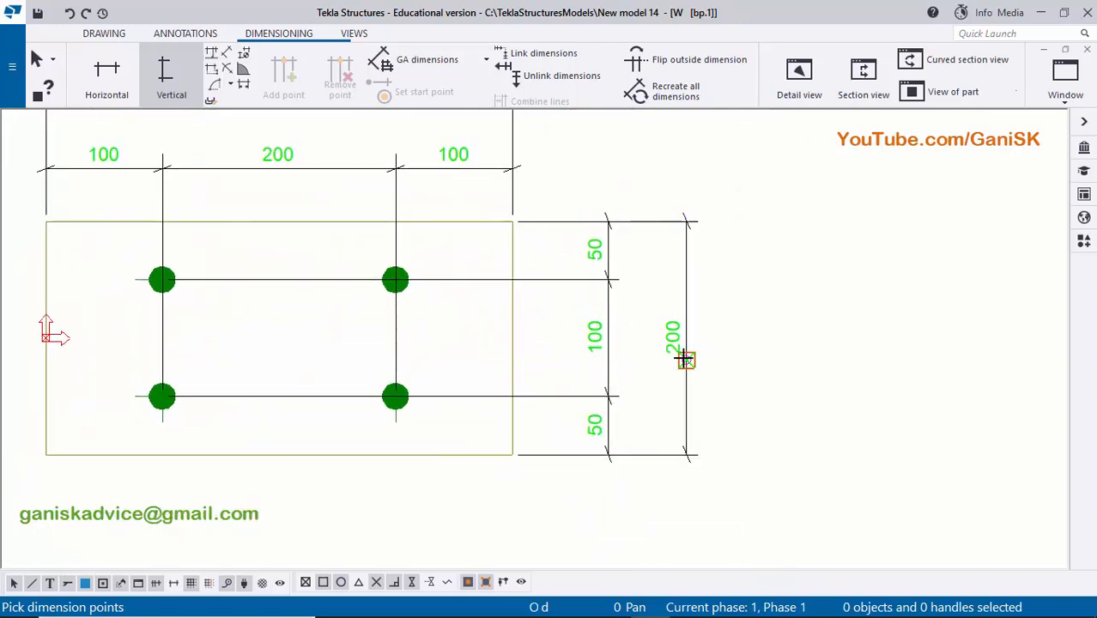
click(686, 360)
right_click(819, 203)
click(840, 214)
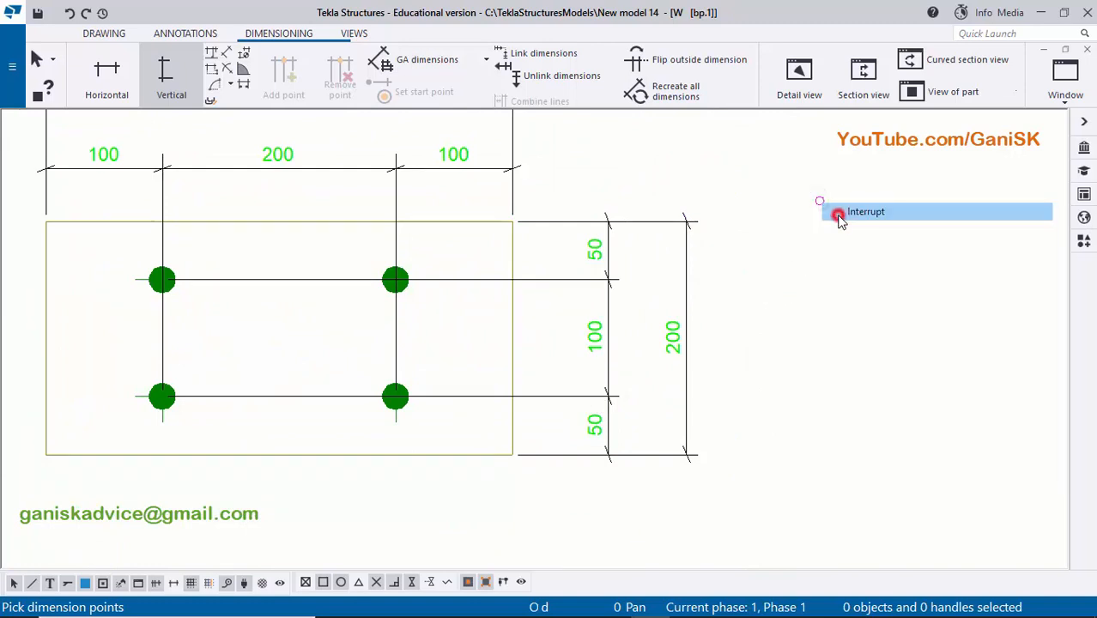
- Move the vertical hole chain and the overall width dimension closer to the plate's right edge
middle_drag(697, 347, 721, 333)
scroll(725, 327, up, 1)
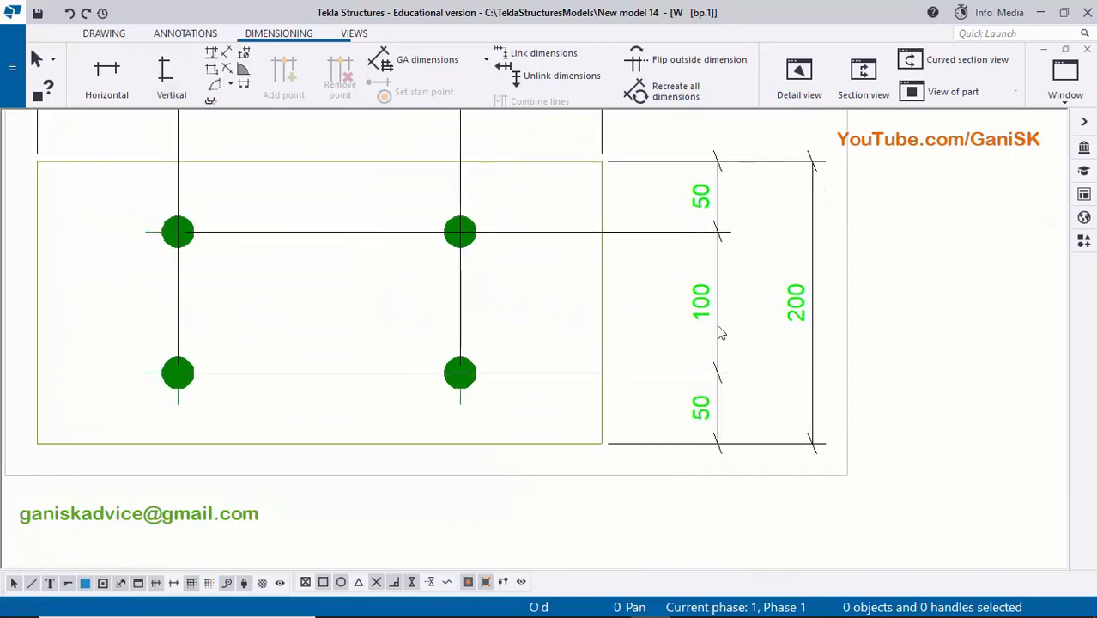
drag(719, 342, 668, 340)
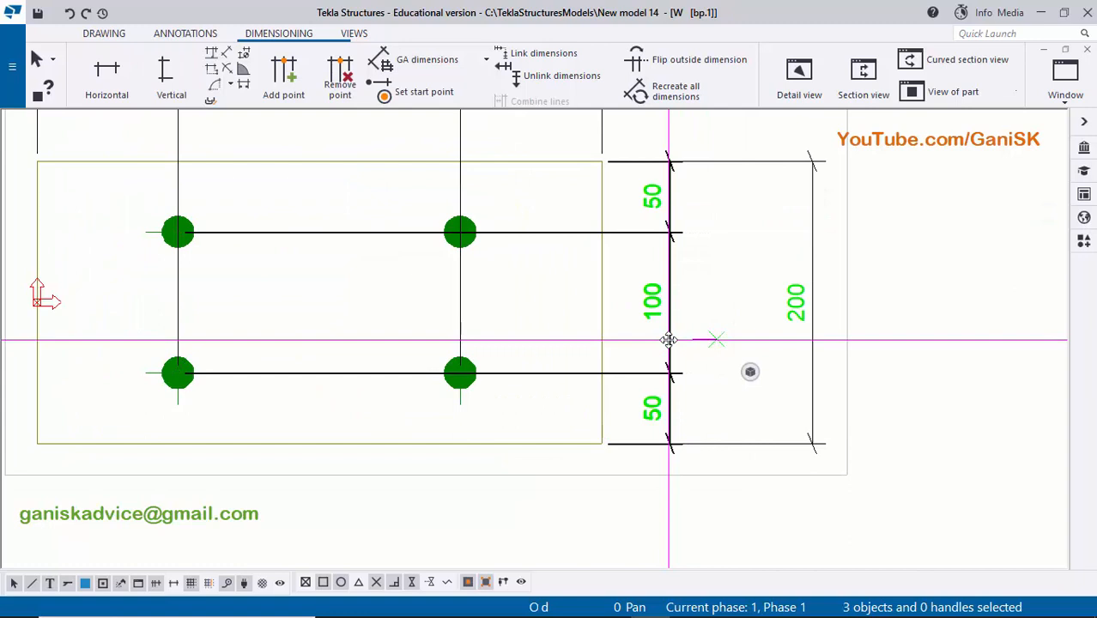
click(701, 328)
drag(811, 310, 733, 326)
click(807, 326)
scroll(876, 309, down, 1)
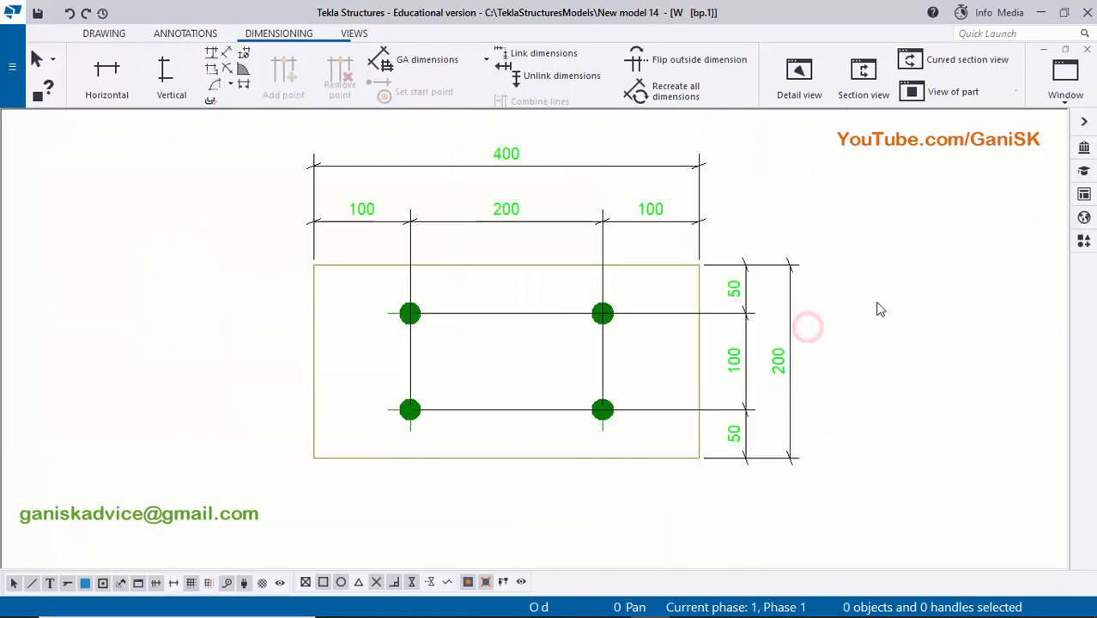
- Add a hole mark to the base plate's bolt group
scroll(874, 304, down, 1)
middle_drag(592, 424, 683, 366)
scroll(550, 370, up, 5)
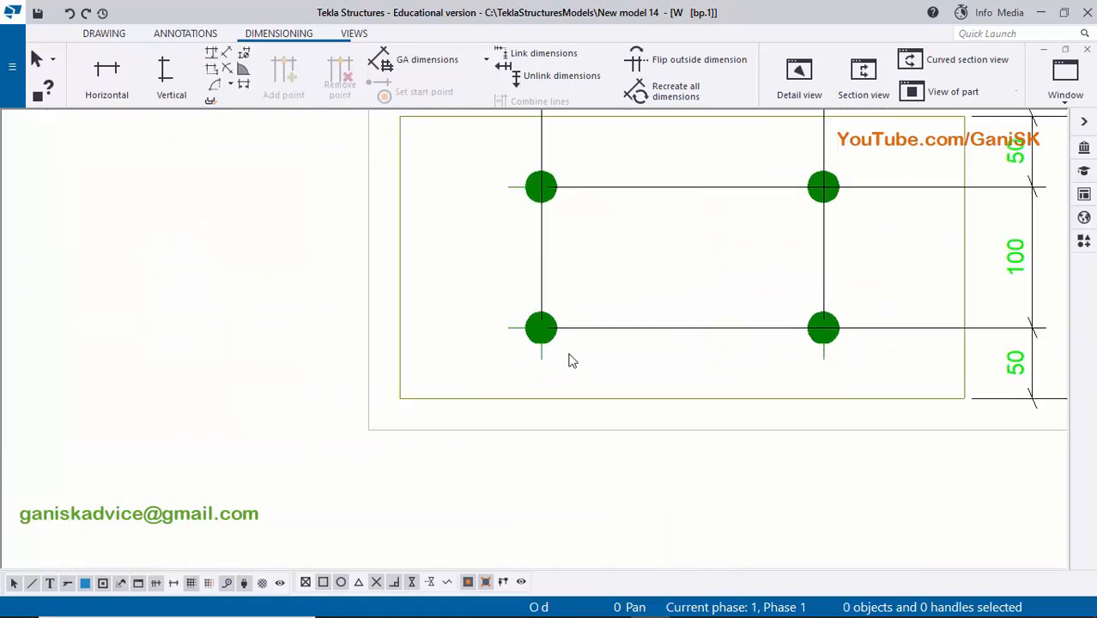
scroll(549, 348, up, 6)
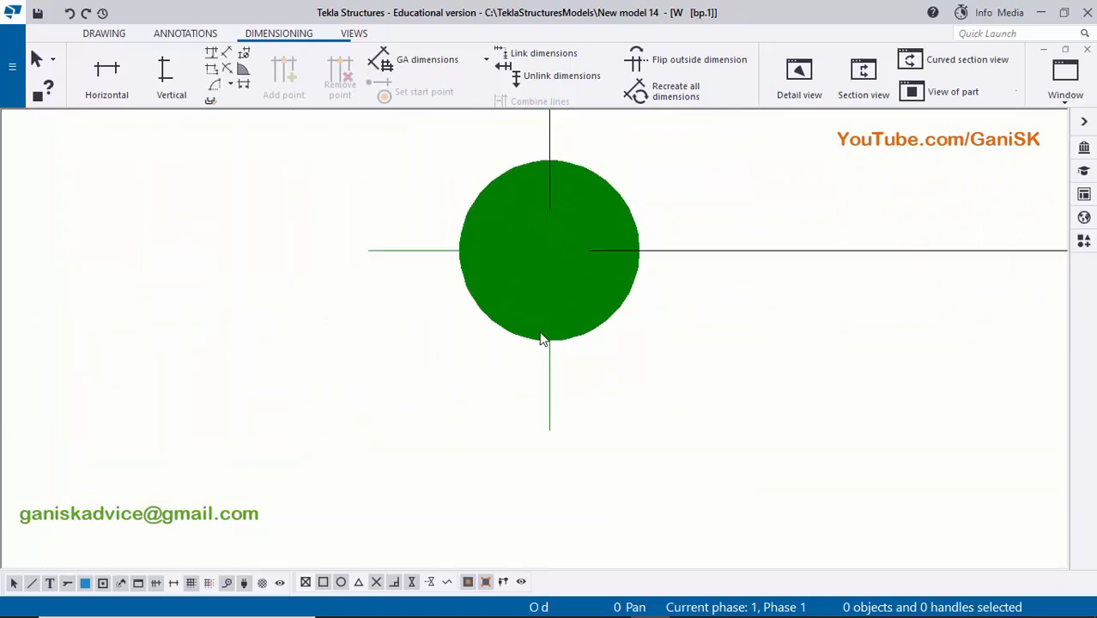
right_click(535, 331)
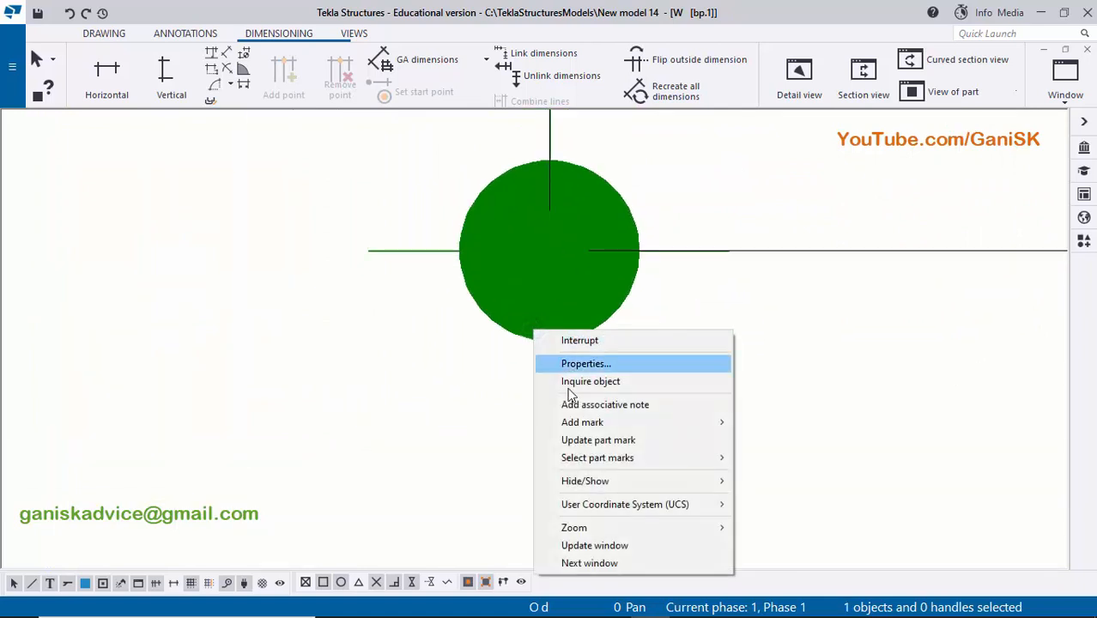
mouse_move(588, 432)
click(776, 440)
scroll(667, 420, down, 4)
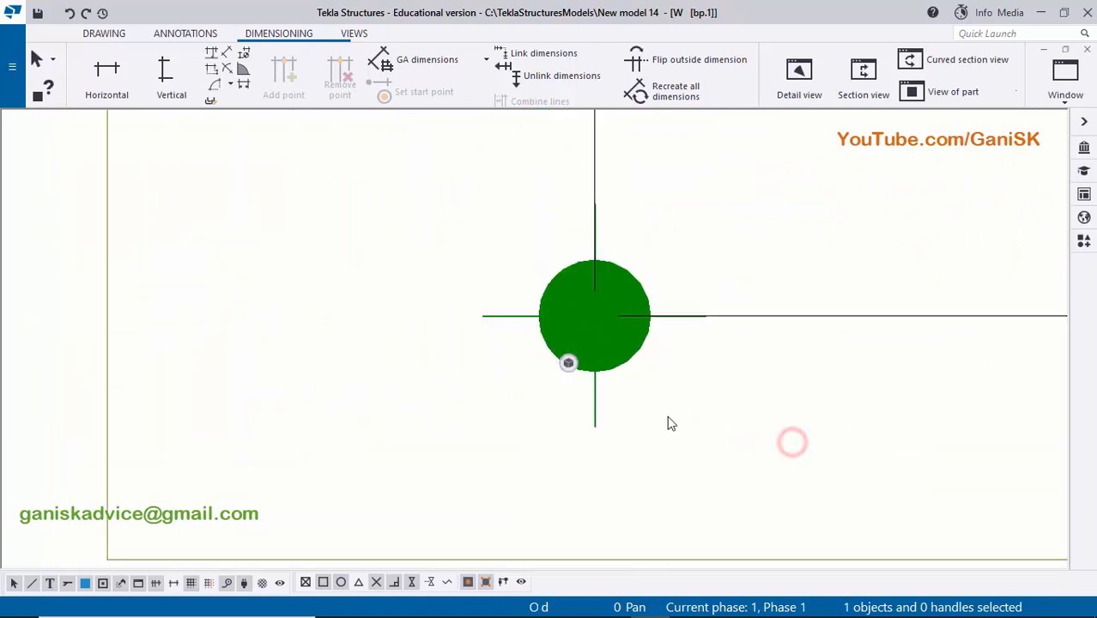
scroll(715, 406, down, 2)
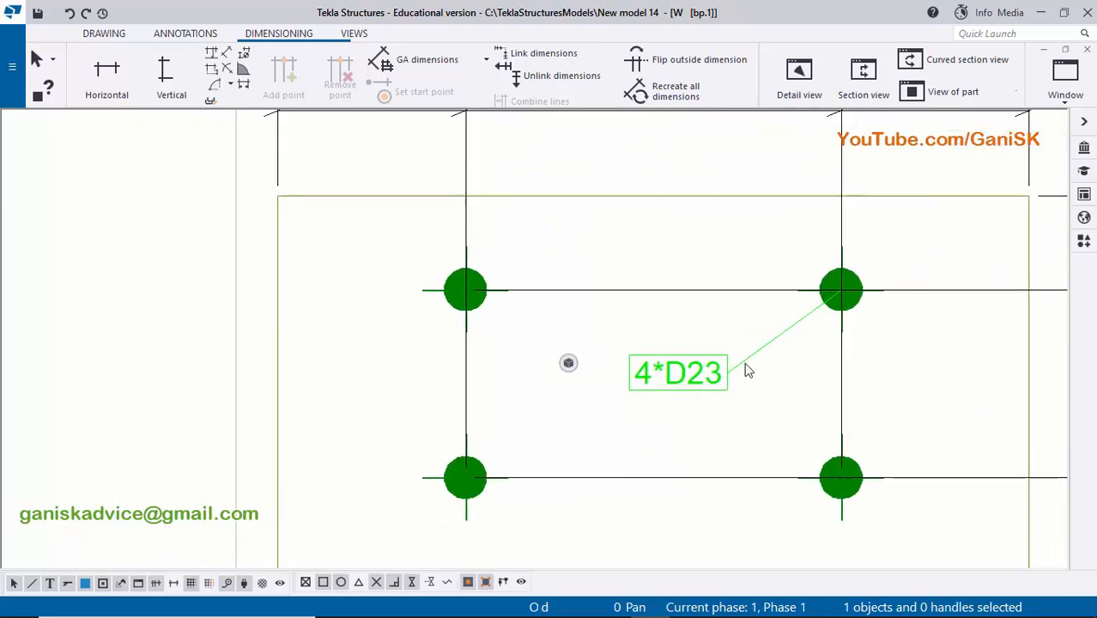
- Move the hole mark up closer to the upper-right hole, between the two hole columns
scroll(747, 367, down, 1)
click(702, 378)
drag(702, 379, 740, 358)
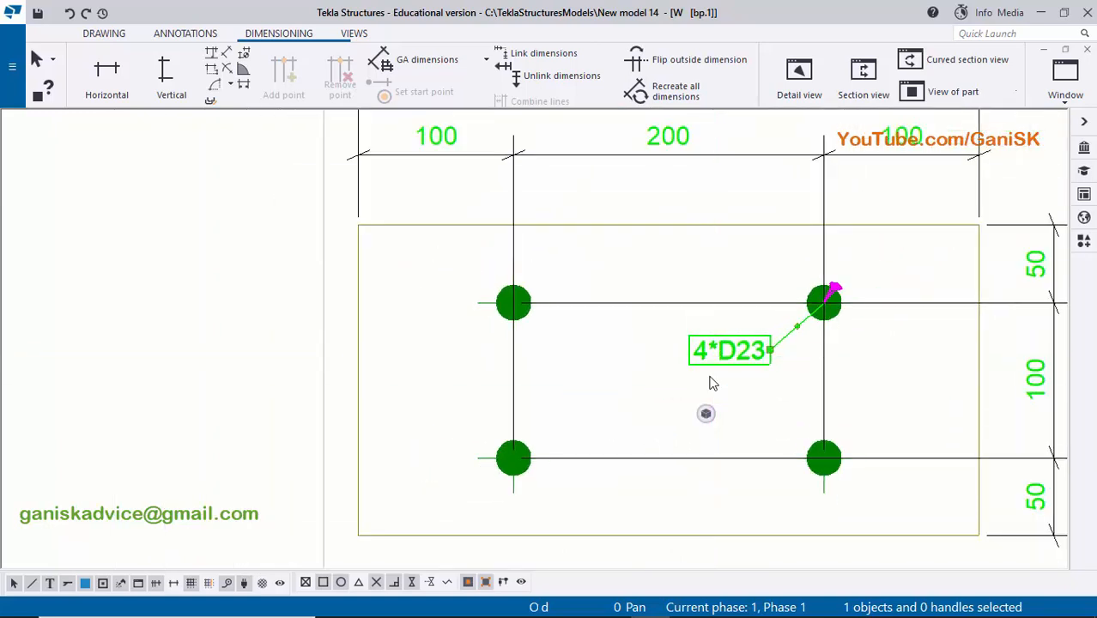
scroll(718, 360, up, 2)
scroll(718, 360, up, 1)
middle_drag(779, 355, 698, 362)
scroll(698, 361, up, 2)
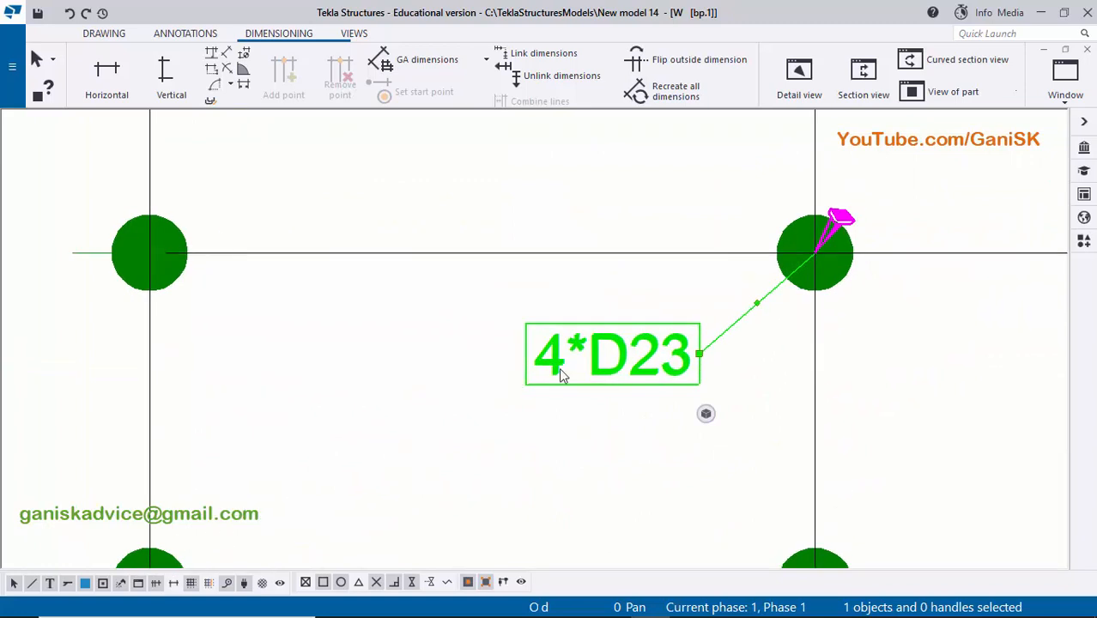
scroll(591, 363, down, 2)
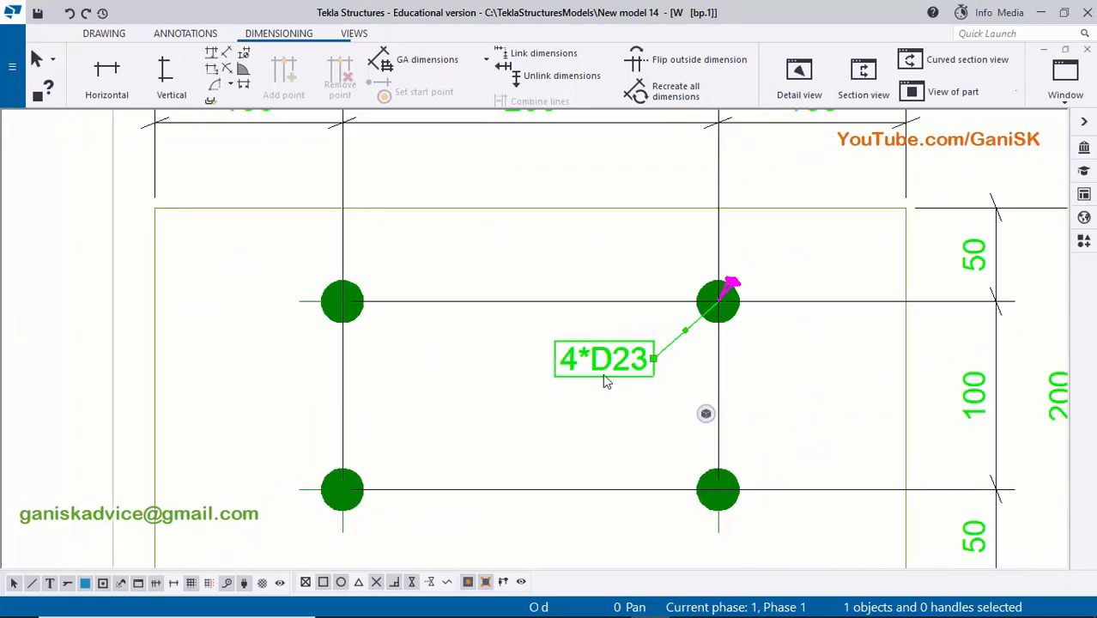
scroll(602, 375, up, 2)
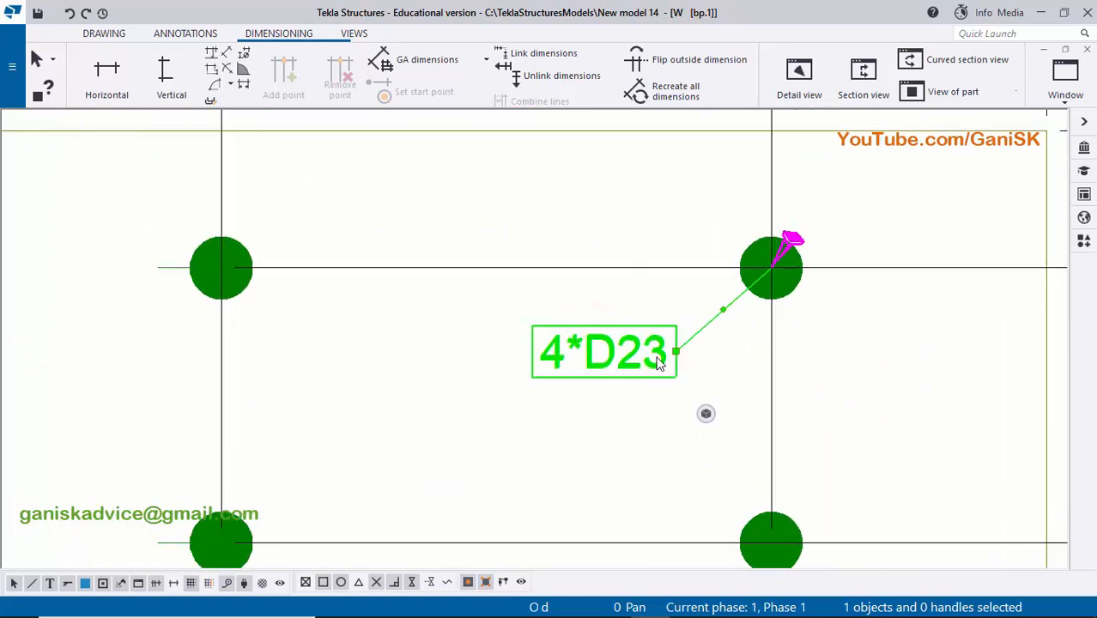
scroll(757, 320, down, 2)
scroll(755, 322, up, 3)
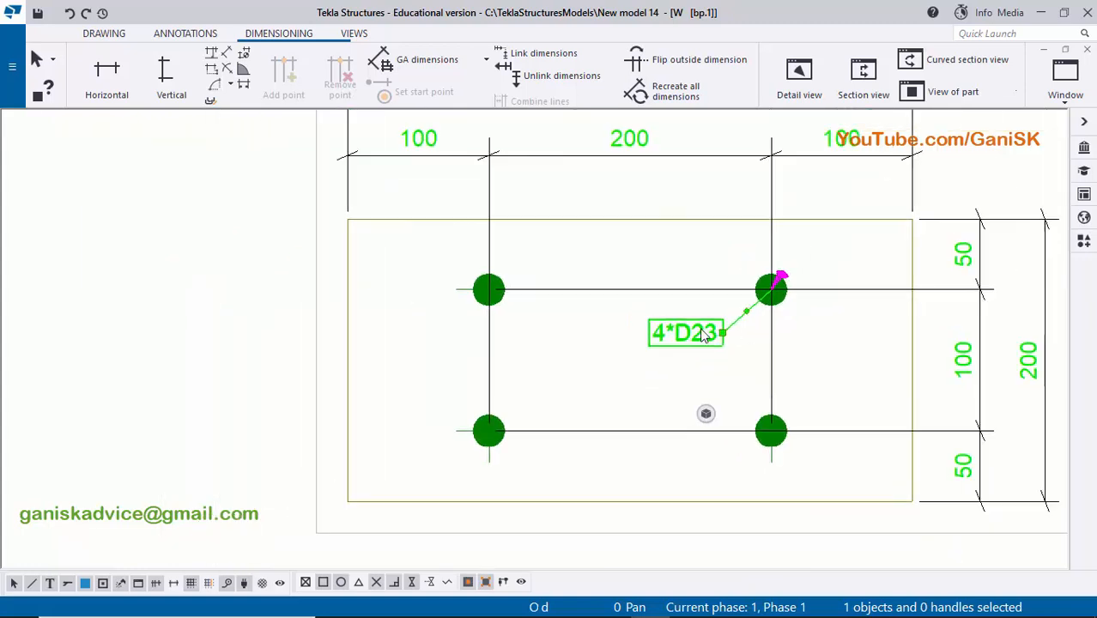
scroll(691, 320, down, 1)
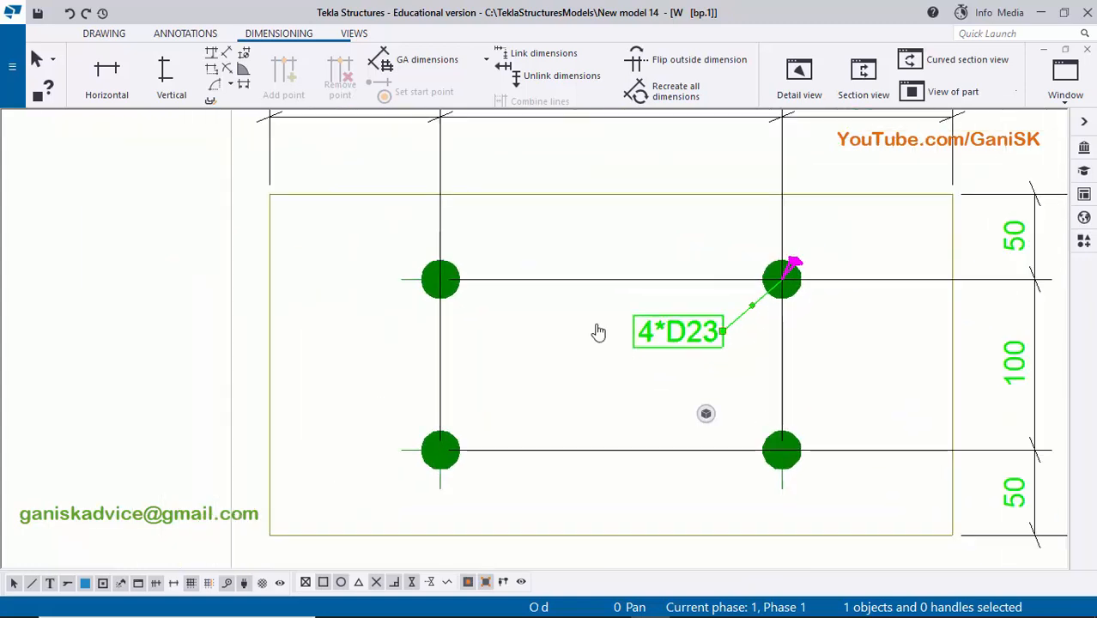
- Move the hole mark to the left side of the base plate, between its left edge and the upper-left hole
middle_drag(598, 332, 720, 337)
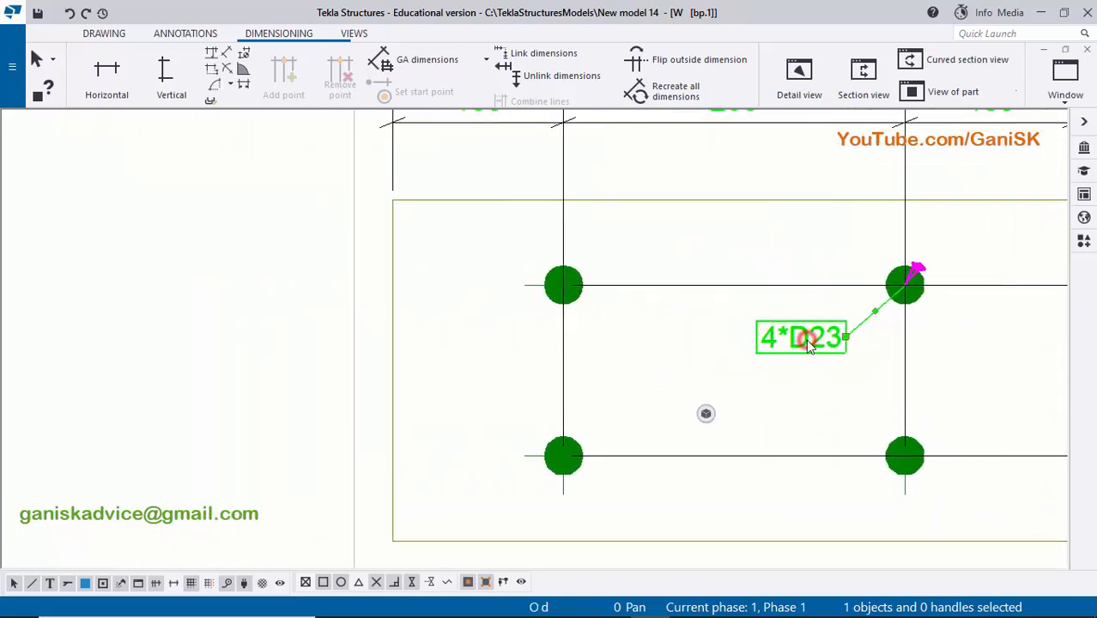
mouse_move(806, 339)
mouse_down()
mouse_move(489, 332)
mouse_move(453, 344)
mouse_up()
scroll(472, 344, up, 1)
scroll(472, 341, up, 1)
scroll(511, 380, down, 1)
click(505, 364)
- Open the hole mark's properties and remove the Size element from the mark content
scroll(369, 395, up, 2)
middle_drag(369, 395, 590, 367)
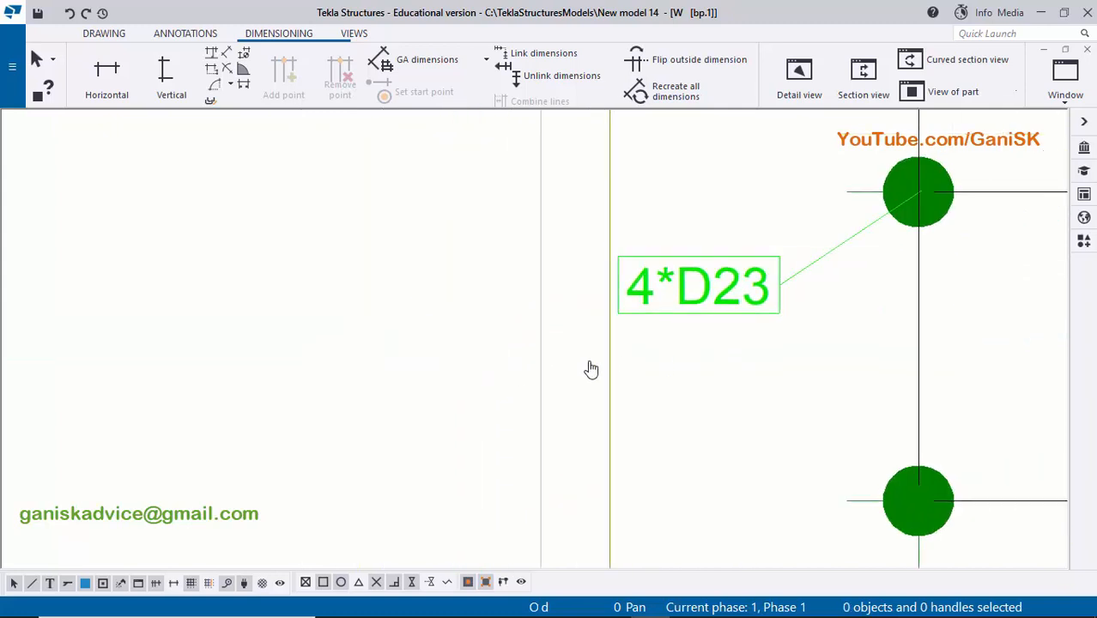
scroll(750, 298, up, 1)
middle_drag(750, 298, 724, 307)
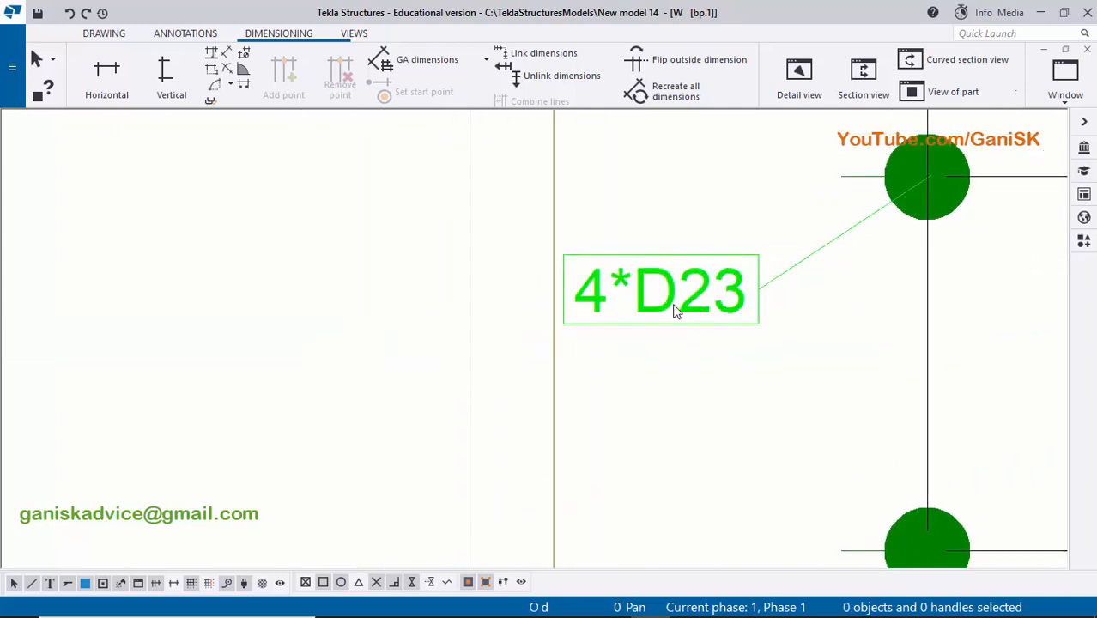
double_click(677, 313)
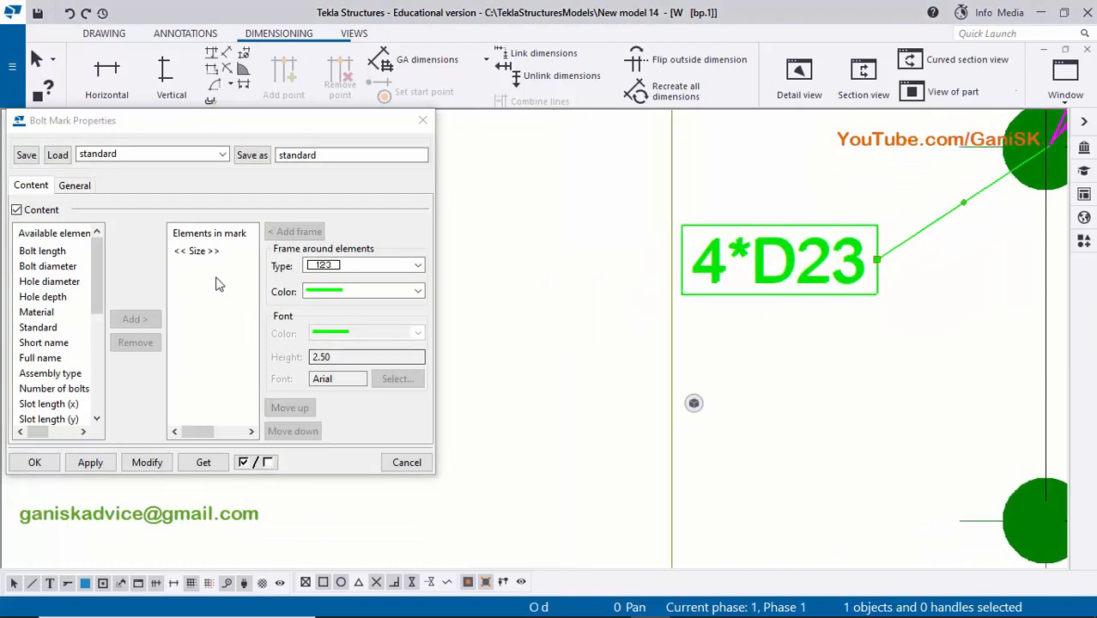
click(205, 251)
click(135, 342)
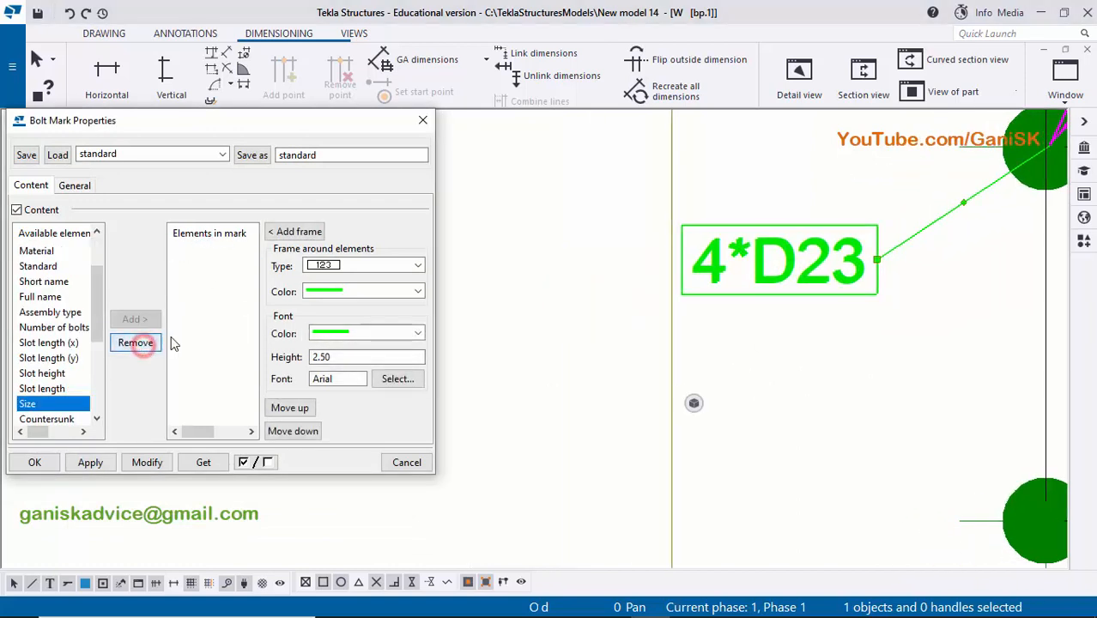
- Add the Number of bolts element to the mark content and modify the selected hole mark
scroll(58, 318, up, 2)
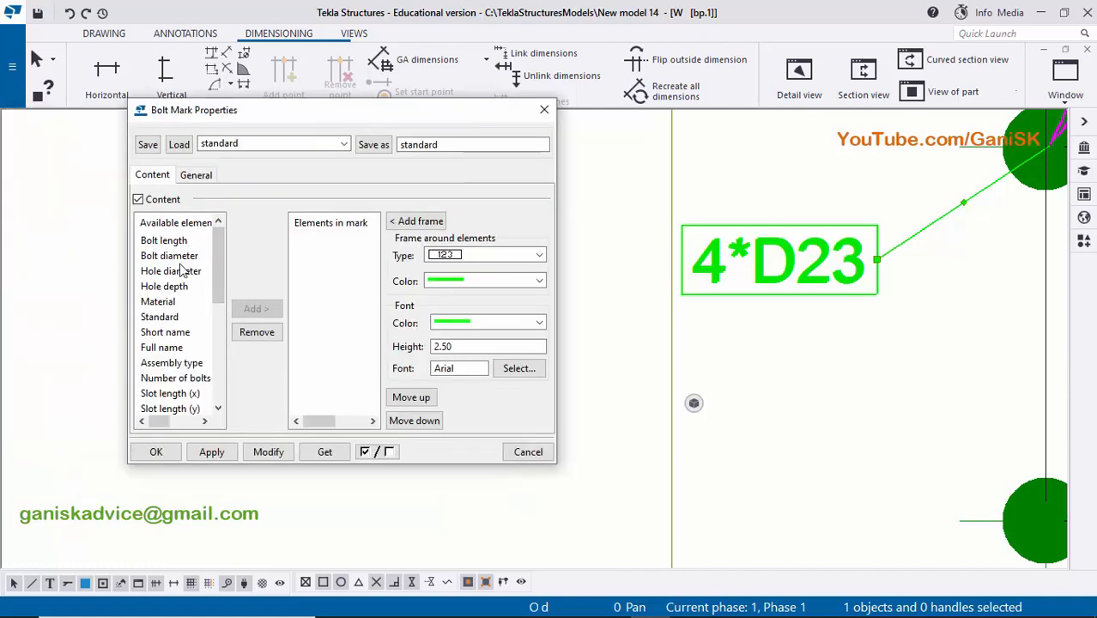
click(188, 379)
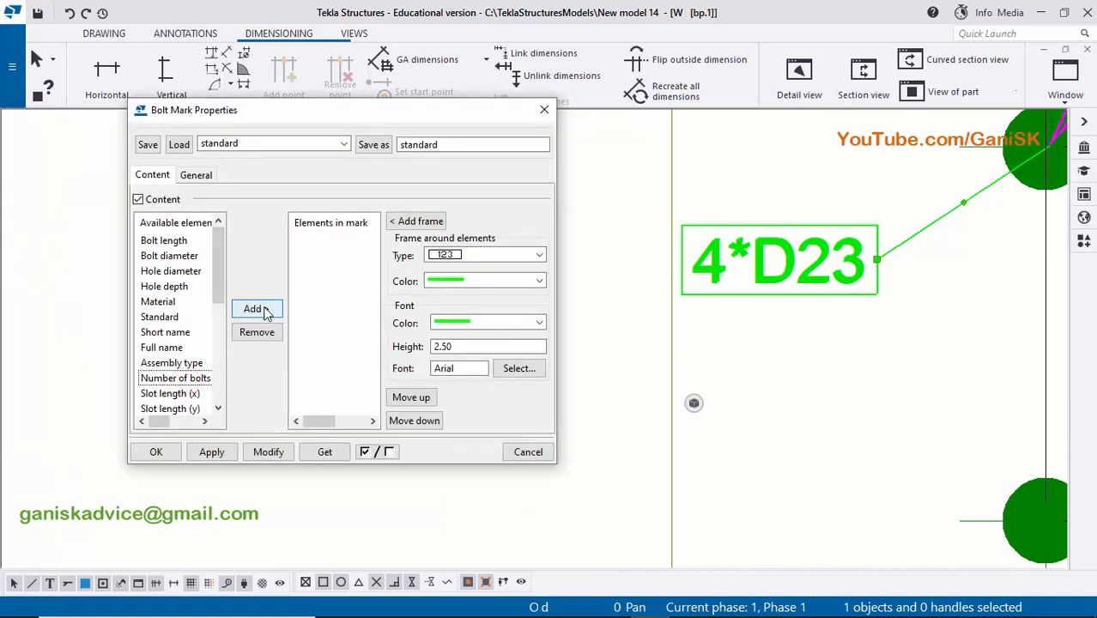
click(256, 309)
click(272, 454)
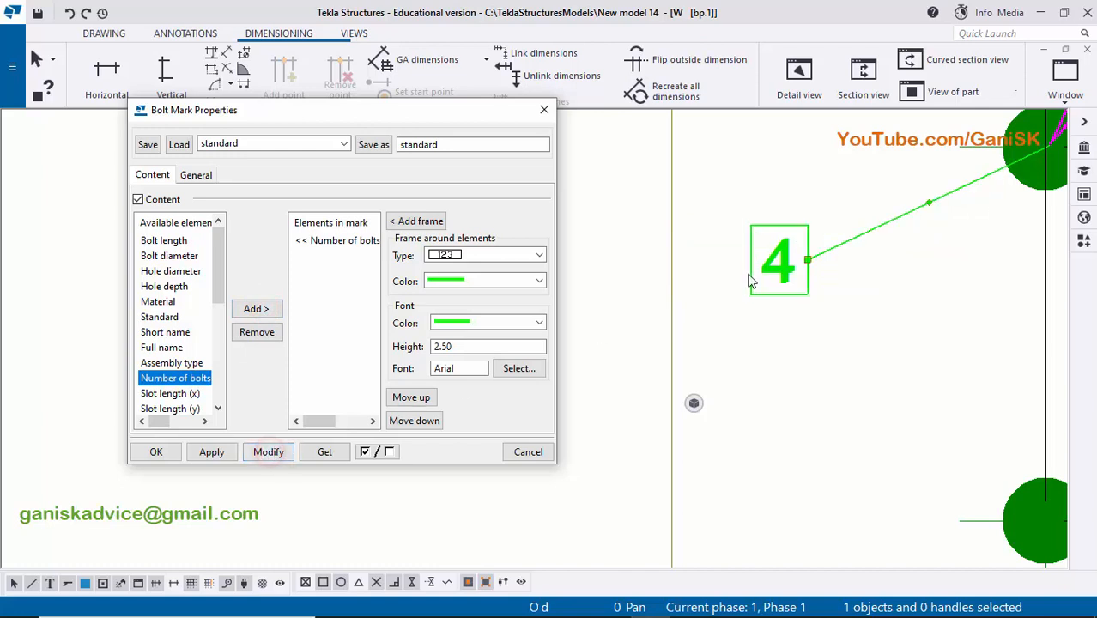
- Add a text element containing * after the number of bolts and modify the hole mark
middle_drag(789, 271, 753, 301)
scroll(742, 295, up, 2)
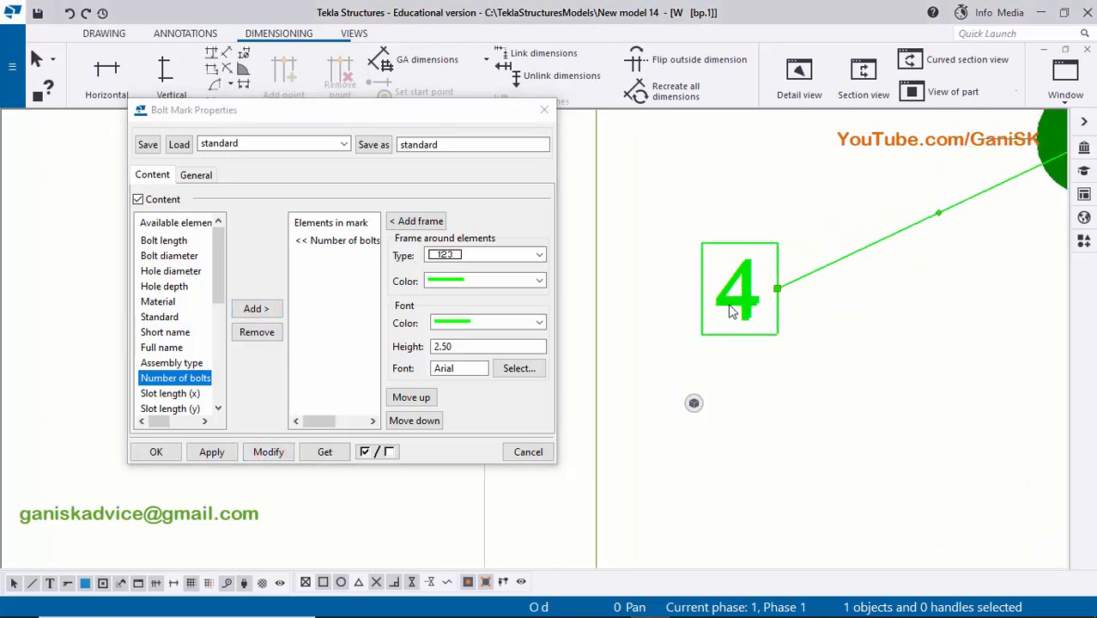
scroll(731, 312, down, 2)
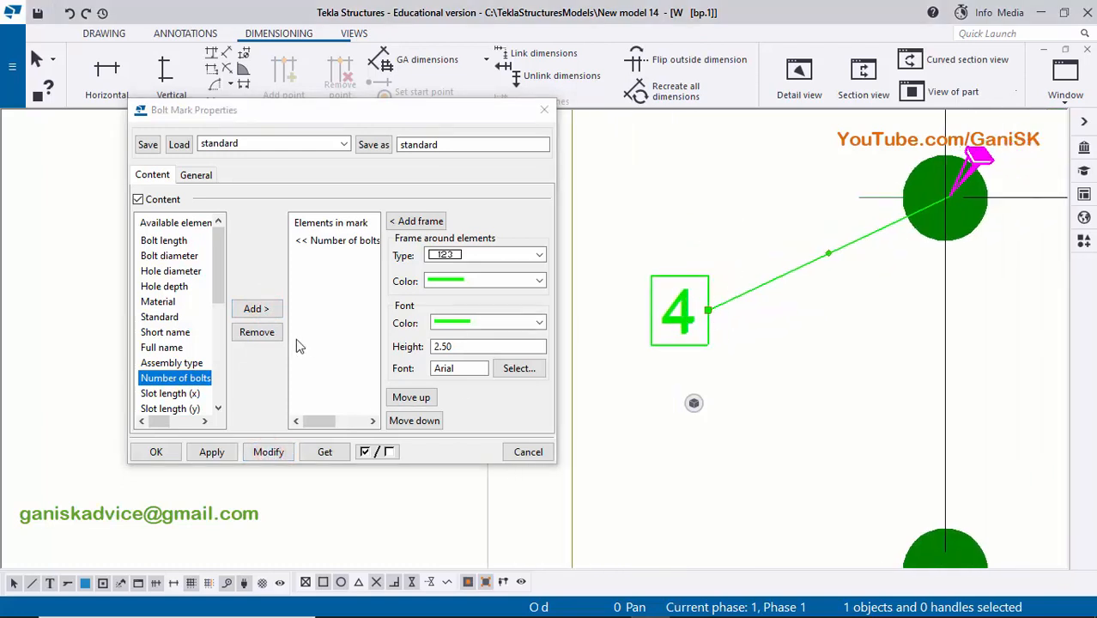
scroll(185, 337, down, 5)
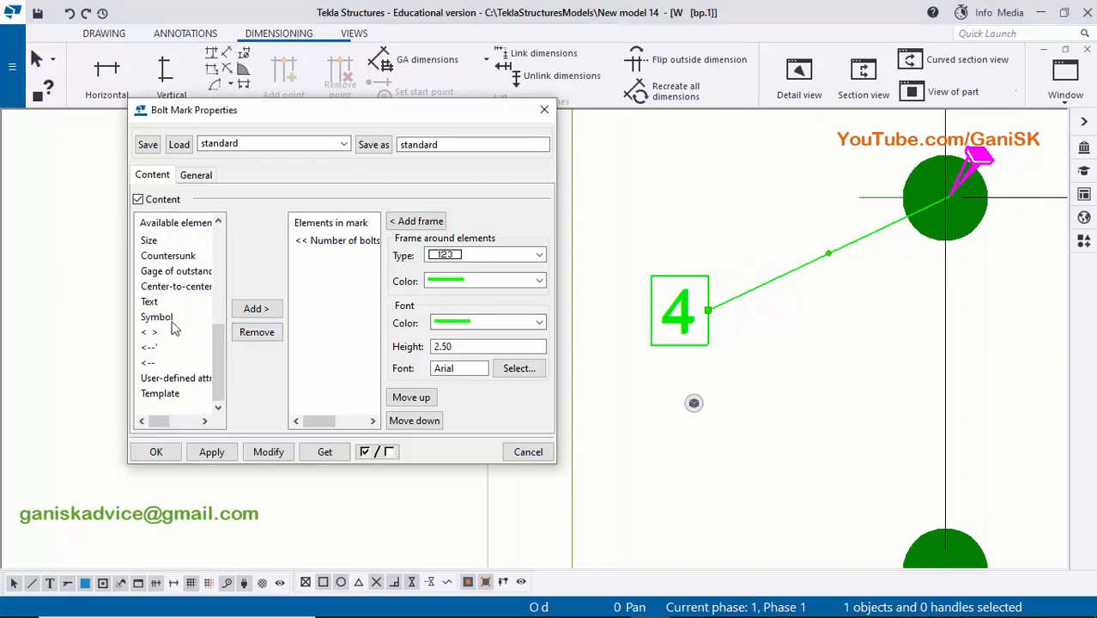
click(151, 302)
click(255, 308)
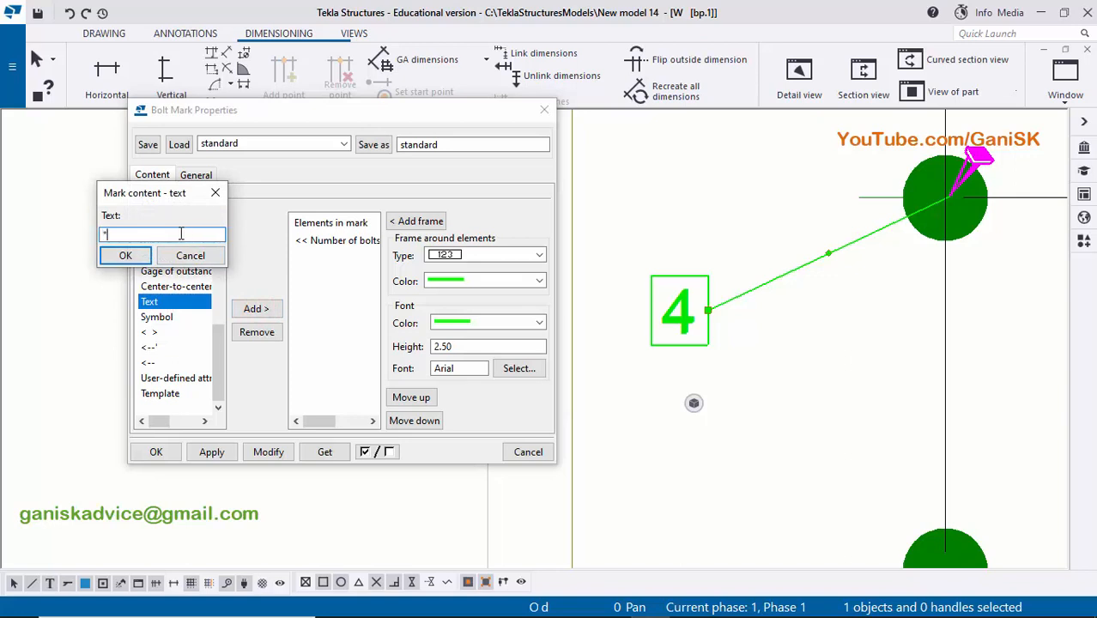
click(123, 258)
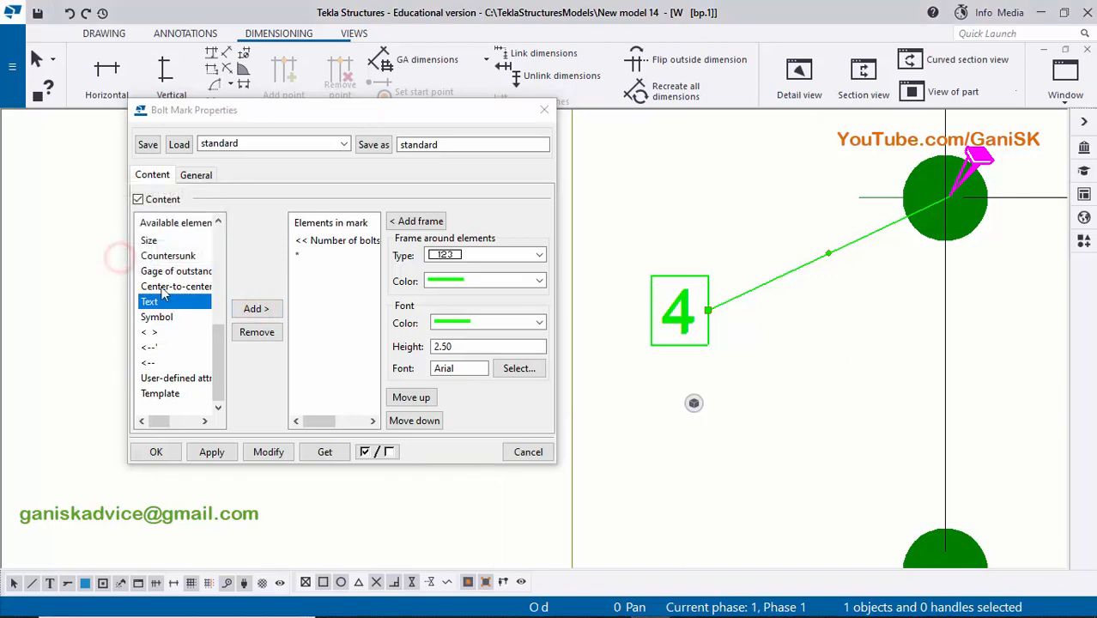
click(269, 452)
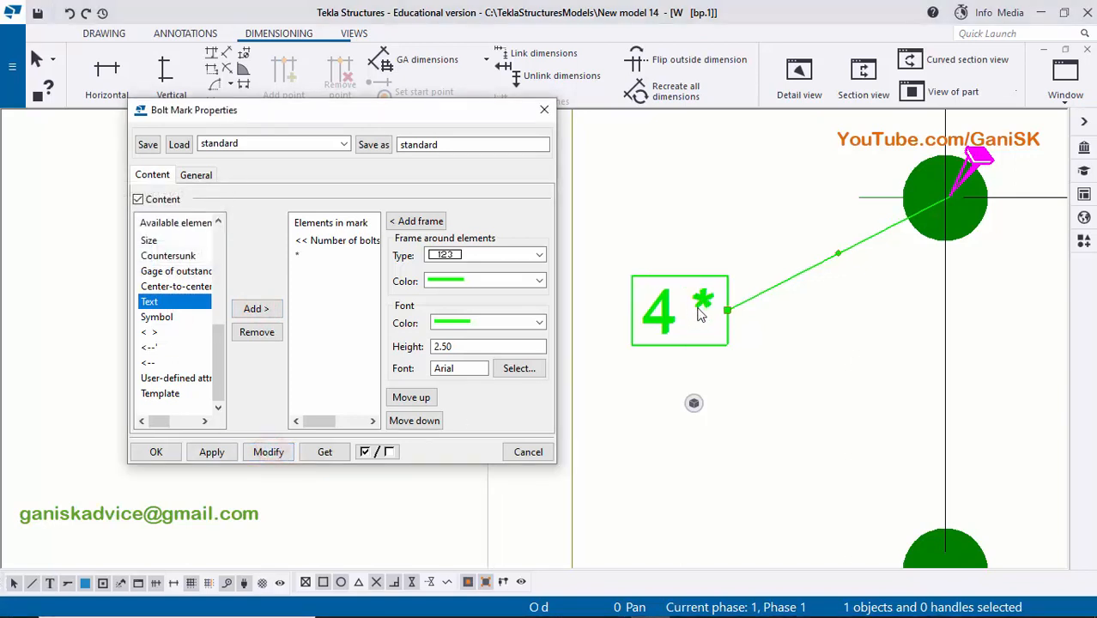
- Add the Hole diameter element after the asterisk and modify the hole mark
middle_drag(695, 315, 663, 316)
scroll(691, 319, down, 2)
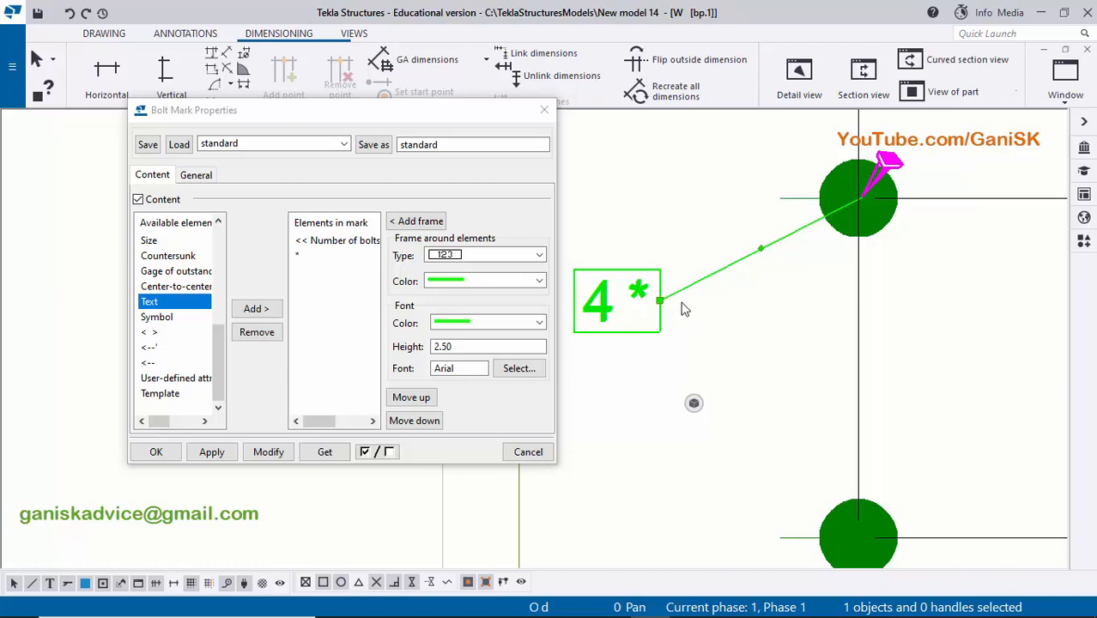
scroll(172, 295, up, 4)
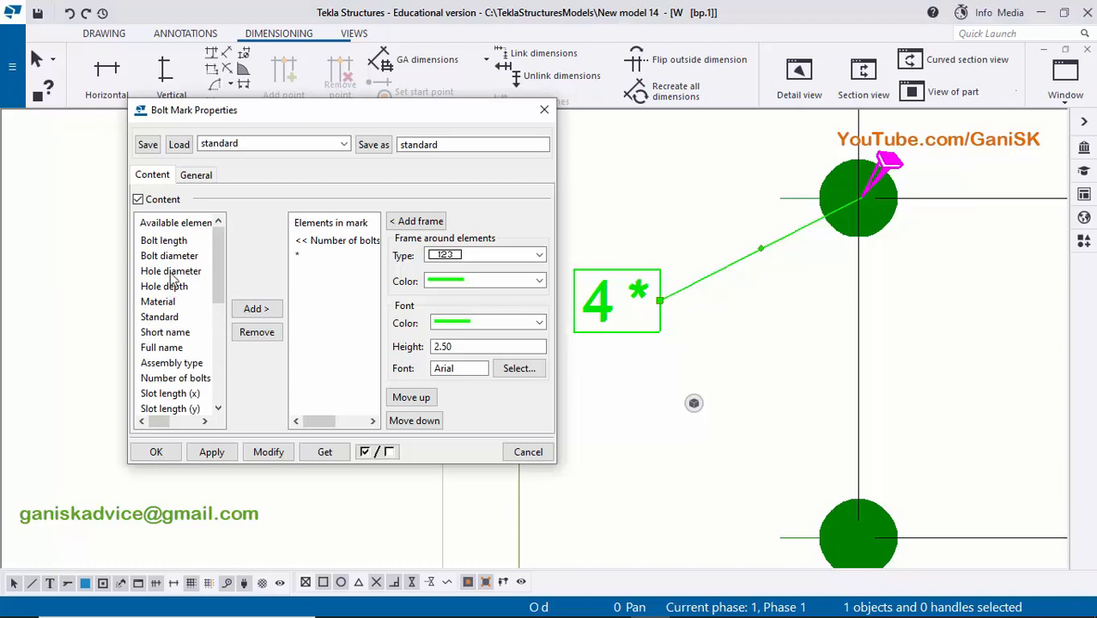
click(163, 272)
click(255, 308)
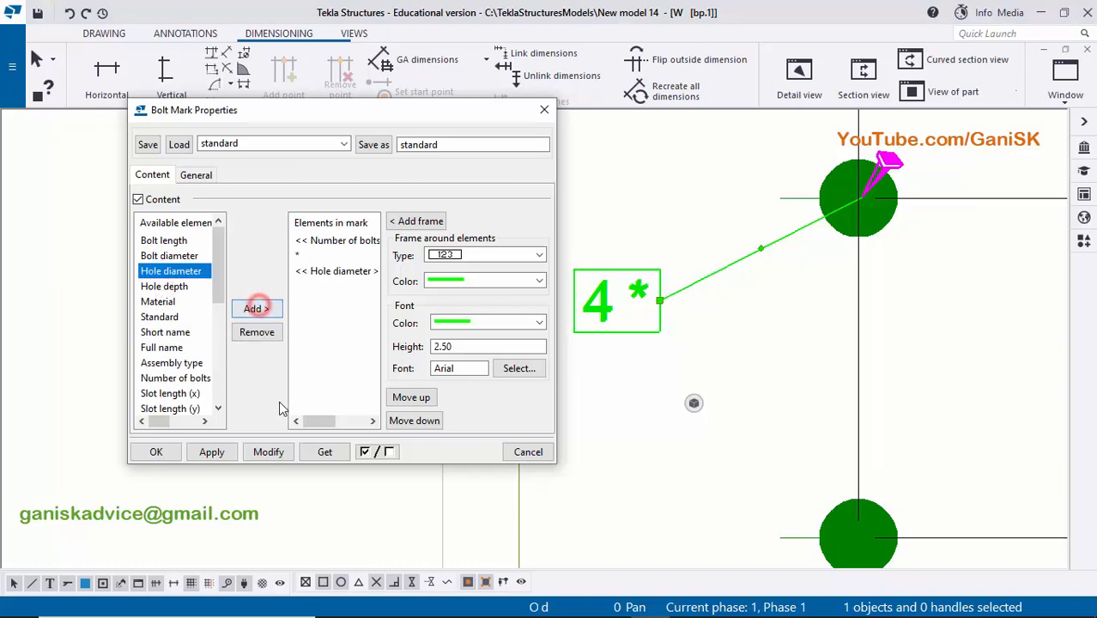
click(267, 452)
scroll(719, 338, down, 1)
scroll(720, 338, up, 3)
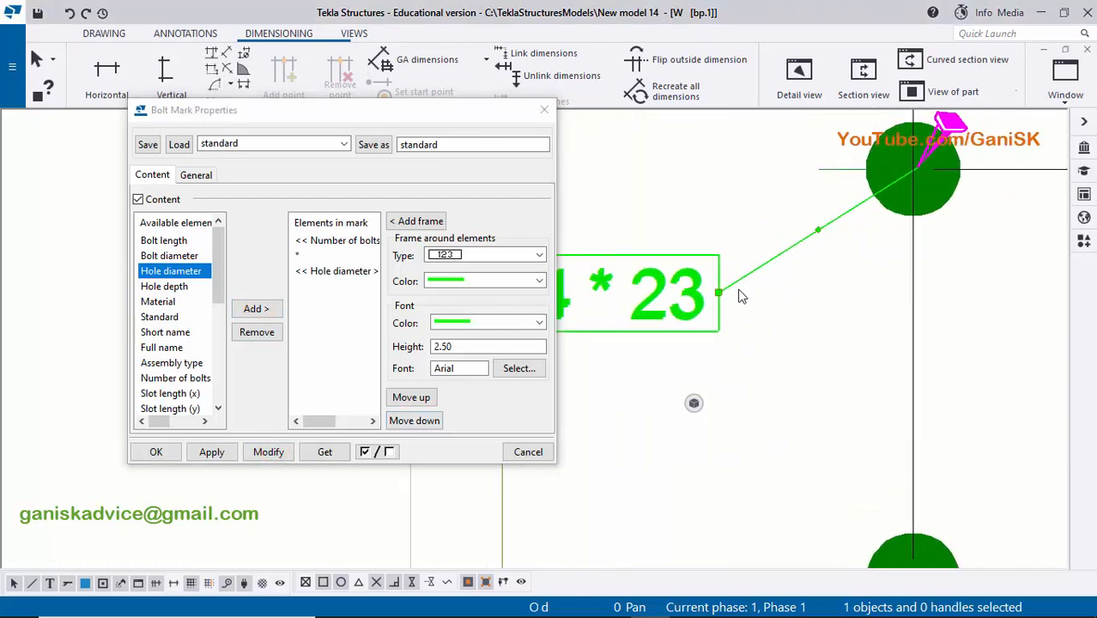
- Start adding a symbol element to the mark content, choosing DIAM as its symbol file
scroll(170, 350, down, 3)
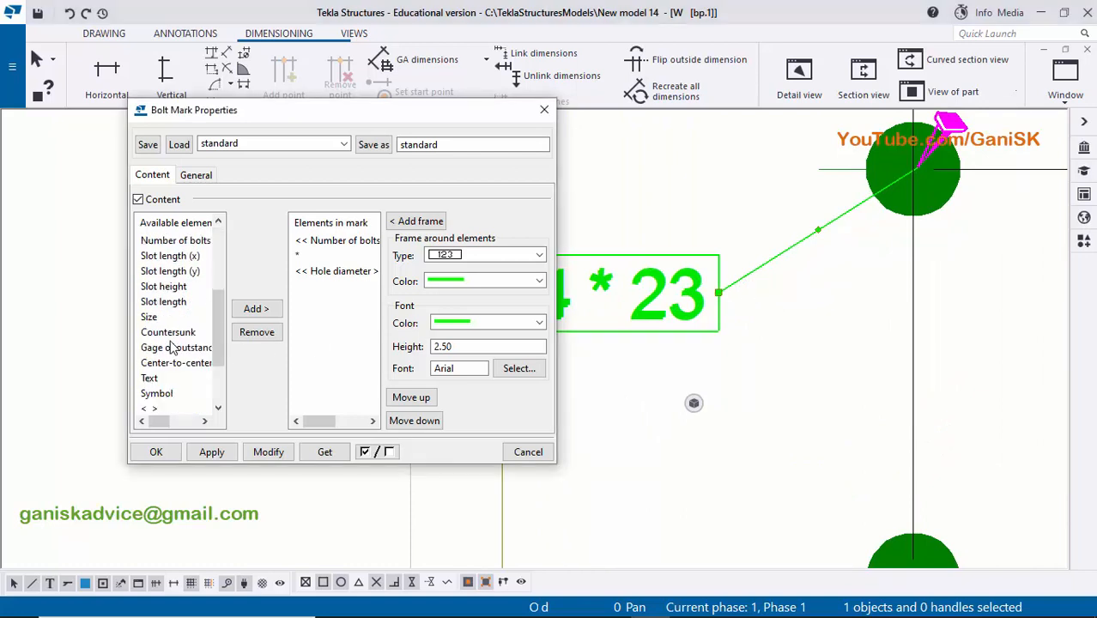
click(163, 395)
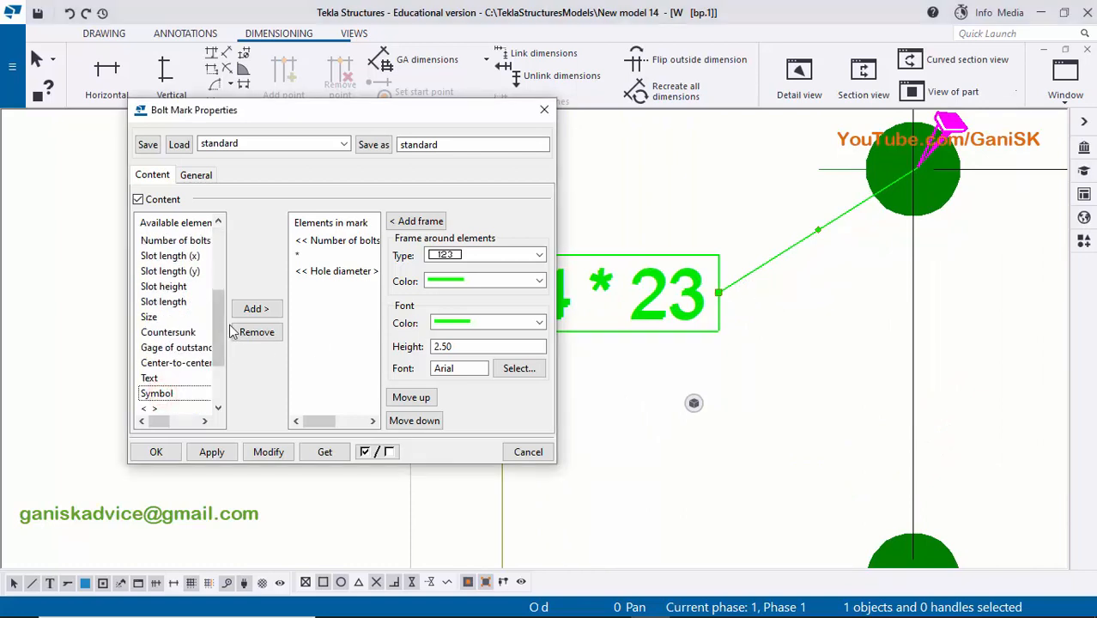
click(255, 309)
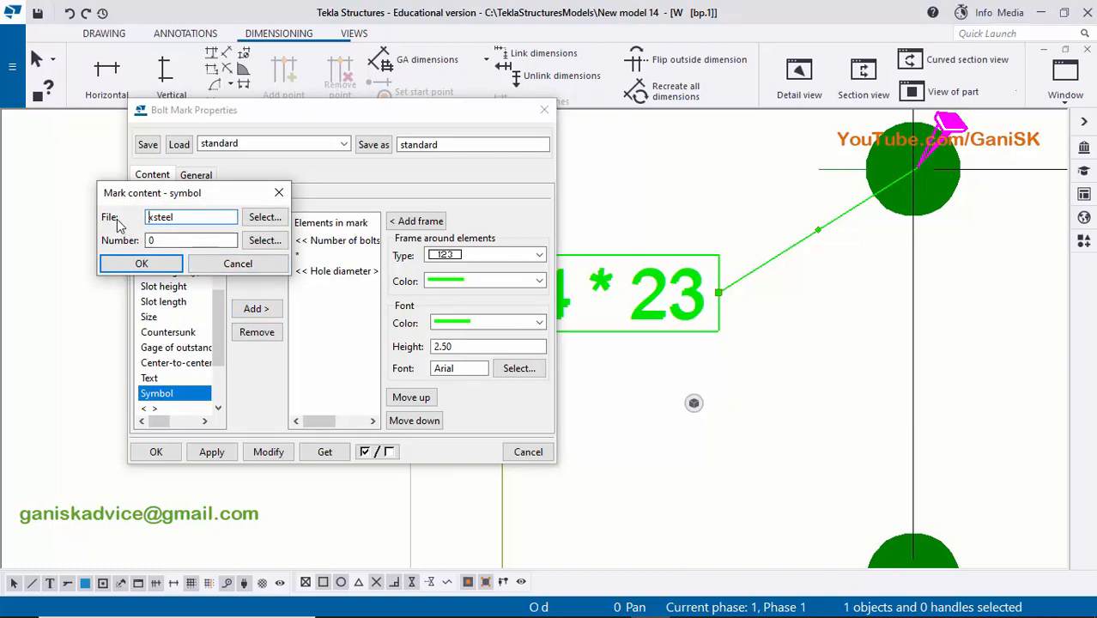
click(264, 218)
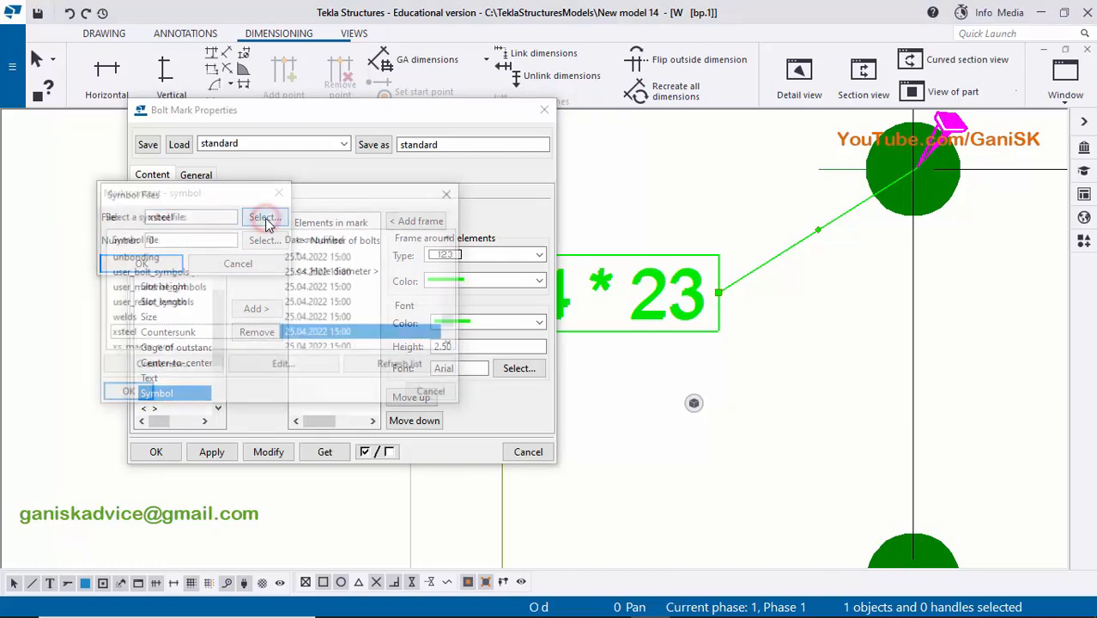
scroll(182, 309, up, 7)
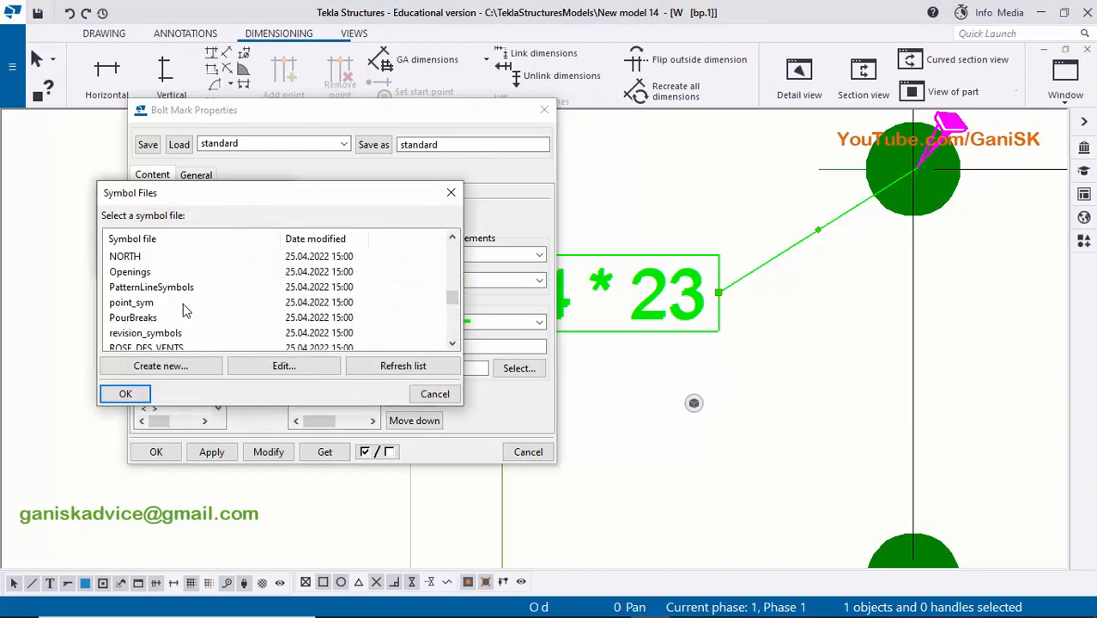
scroll(180, 309, up, 2)
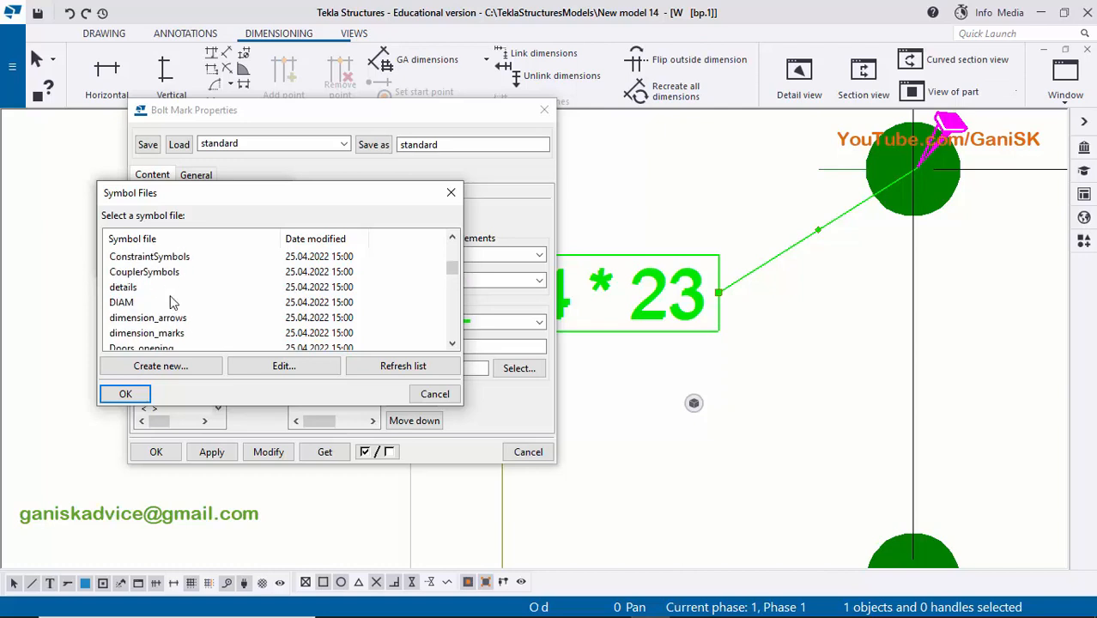
click(122, 303)
click(125, 393)
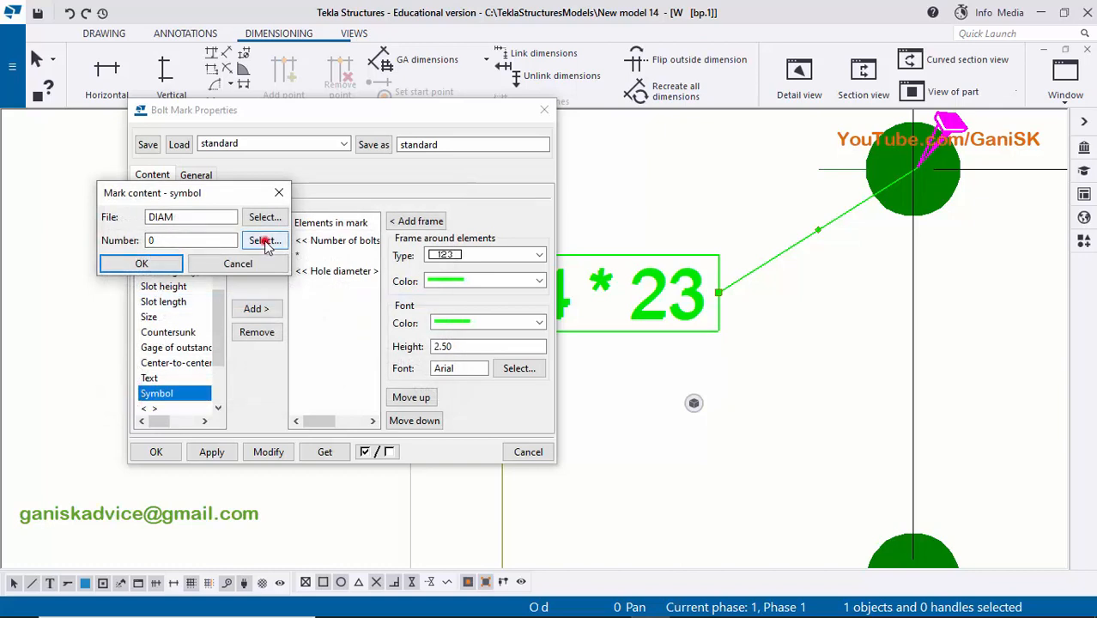
- Choose the diameter symbol, number 0, as the added mark element and modify the hole mark
click(266, 243)
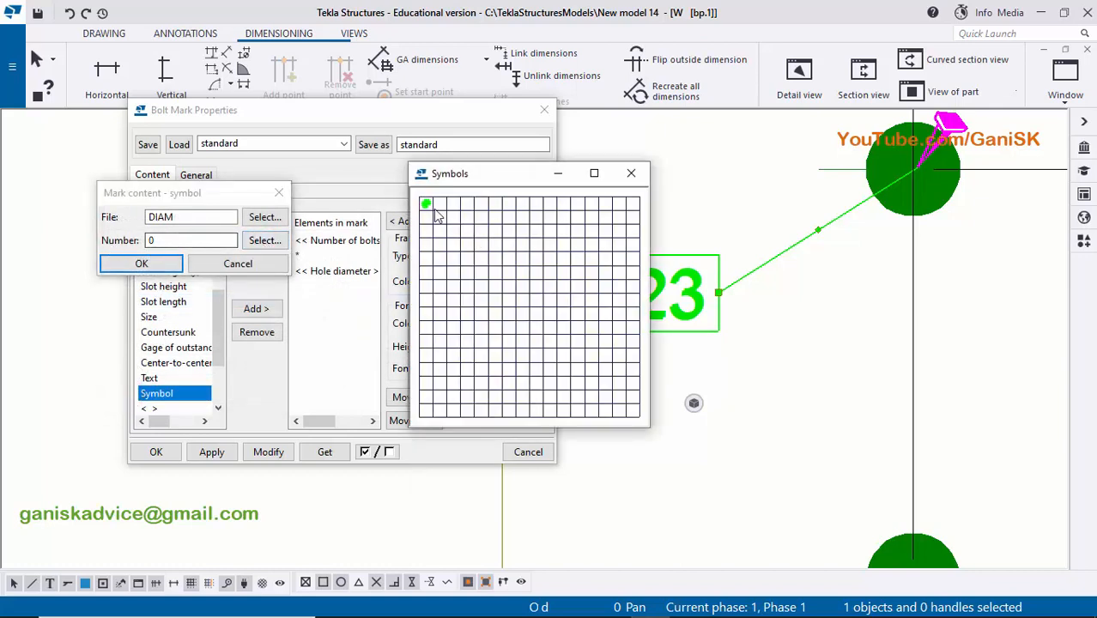
scroll(437, 216, up, 6)
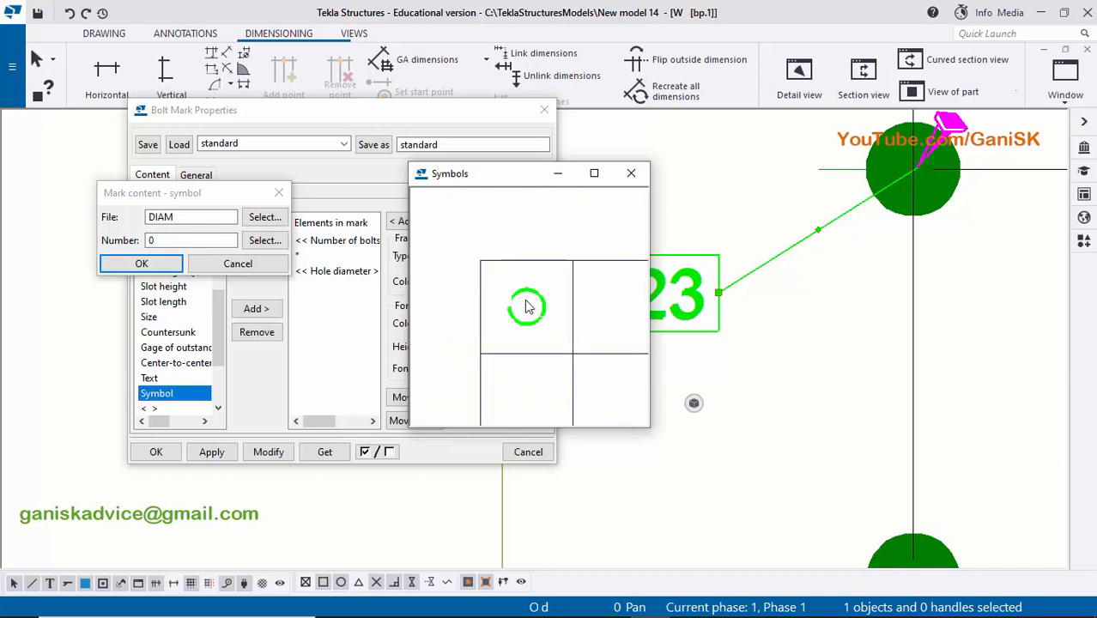
scroll(527, 307, up, 4)
scroll(533, 271, down, 1)
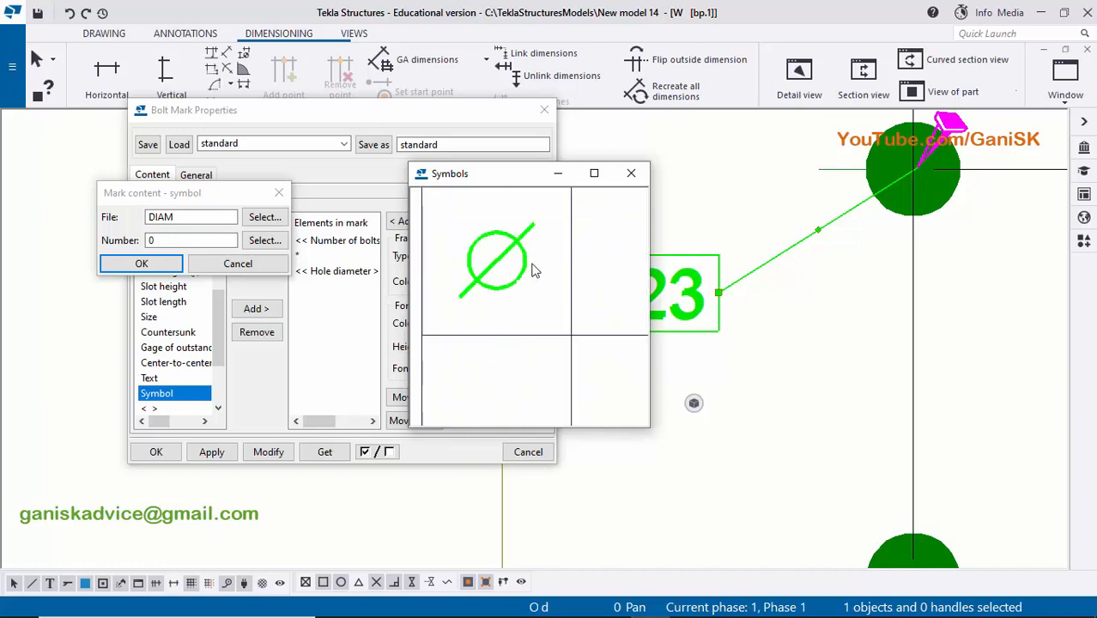
double_click(500, 262)
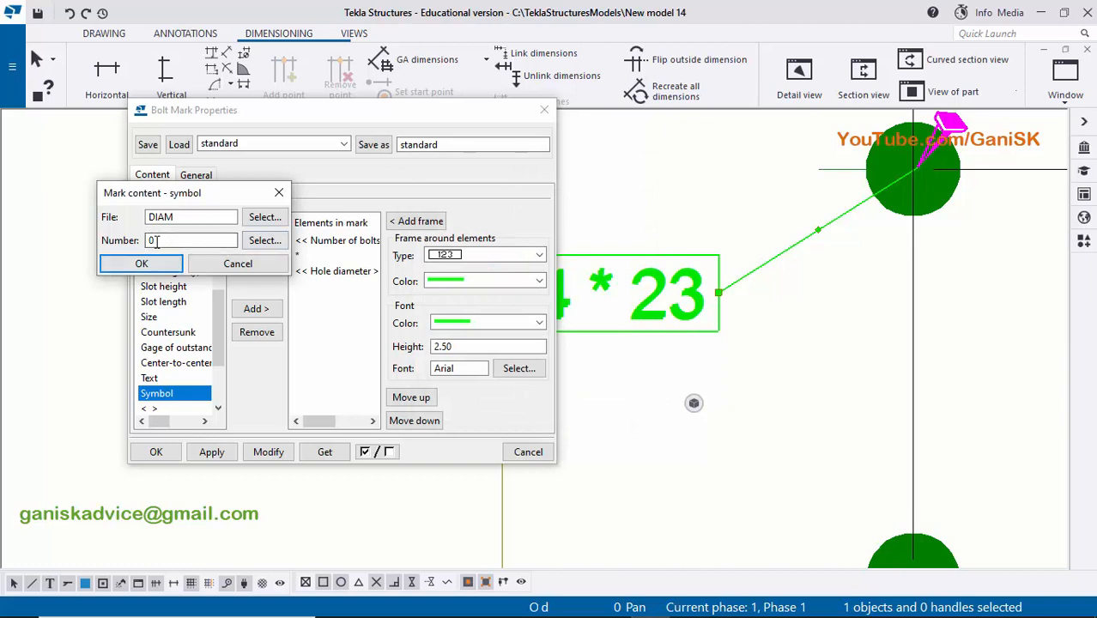
click(141, 263)
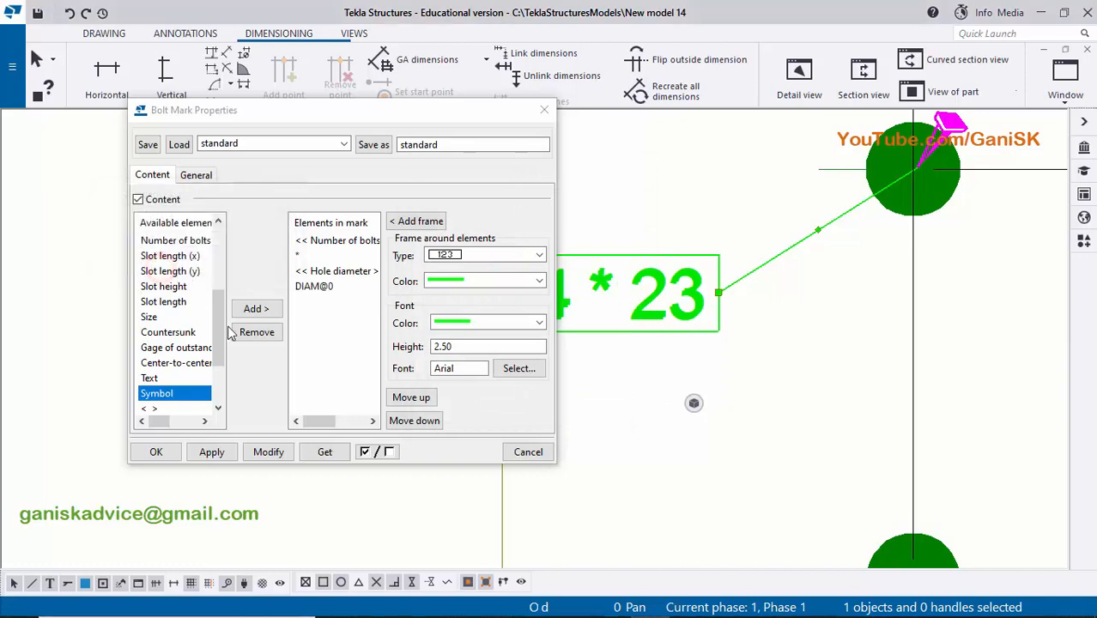
click(267, 450)
scroll(759, 311, down, 1)
mouse_move(646, 330)
middle_down()
mouse_move(794, 319)
mouse_move(711, 322)
middle_up()
scroll(747, 314, up, 1)
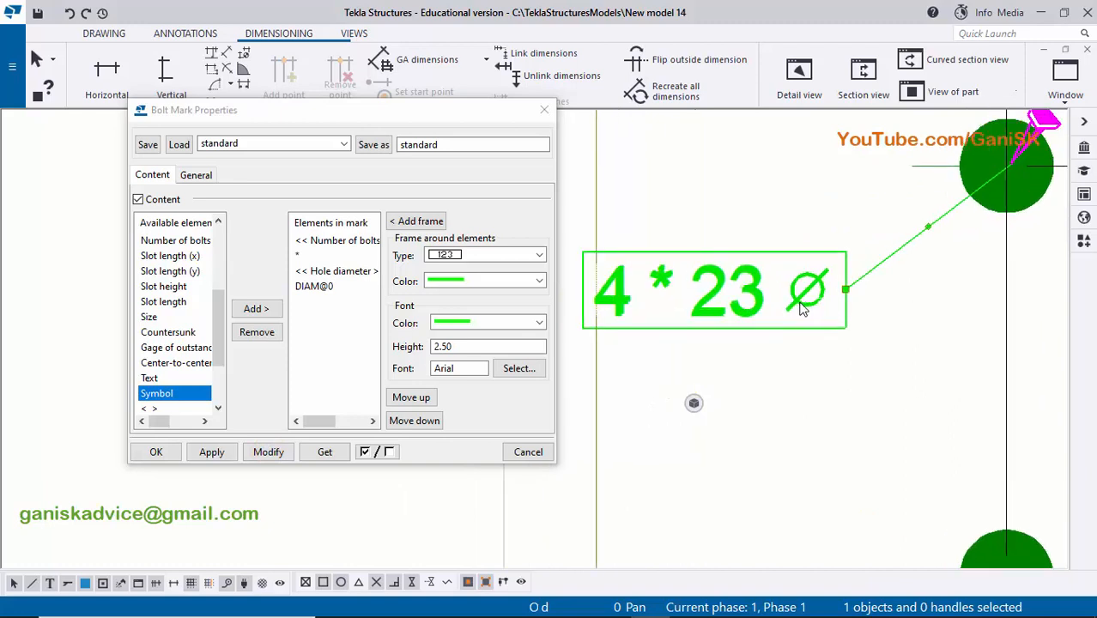
- Add a text element containing Hole at the end of the mark content and modify the hole mark
scroll(779, 305, down, 1)
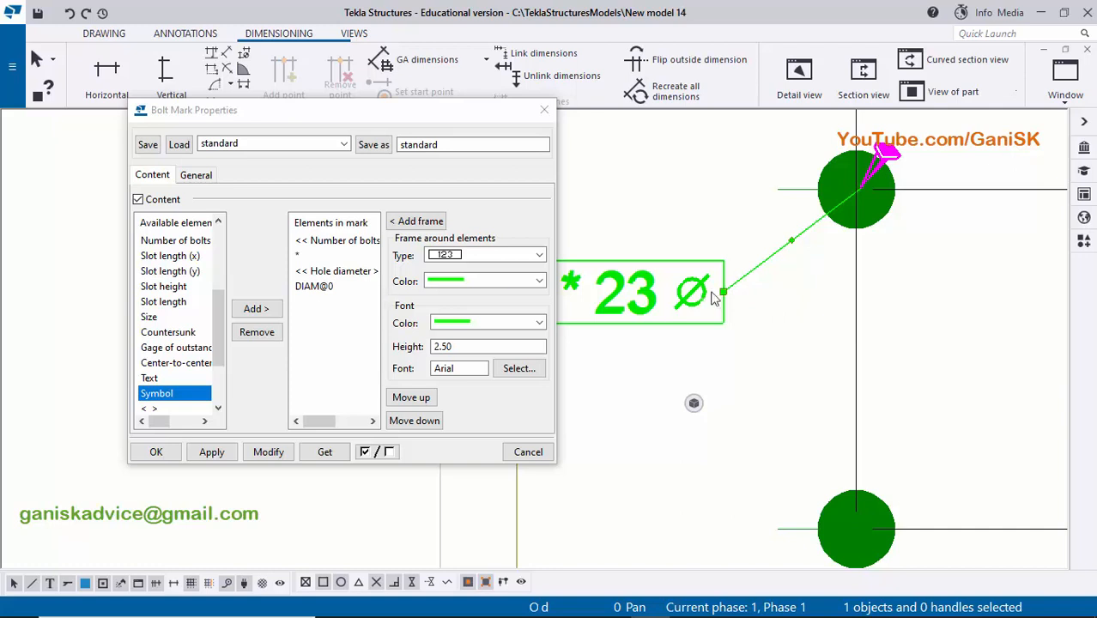
click(150, 379)
click(256, 308)
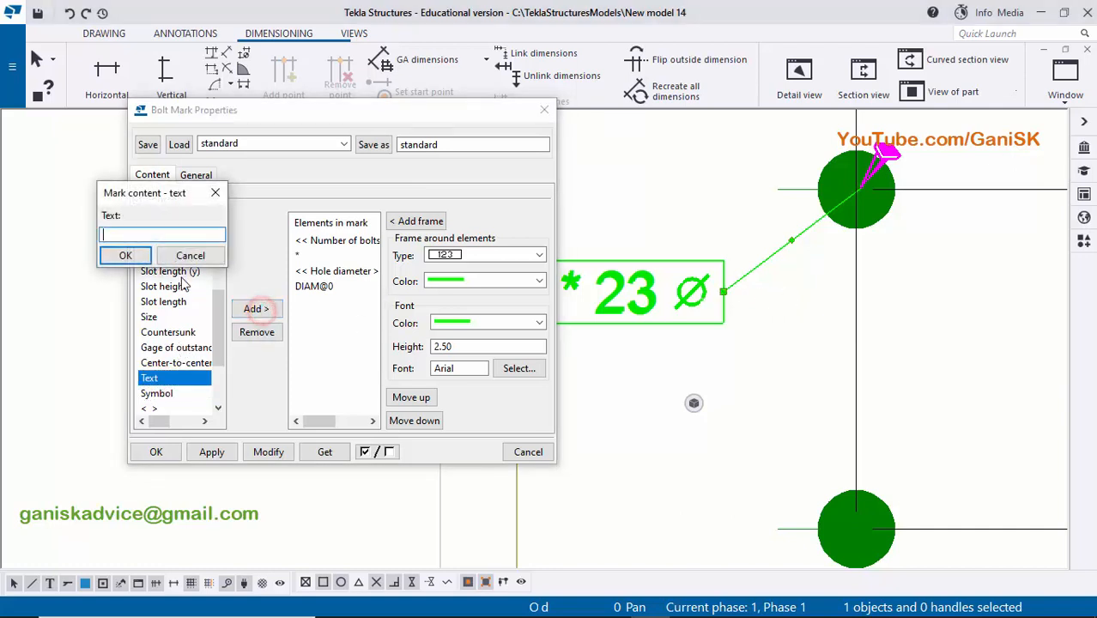
click(152, 236)
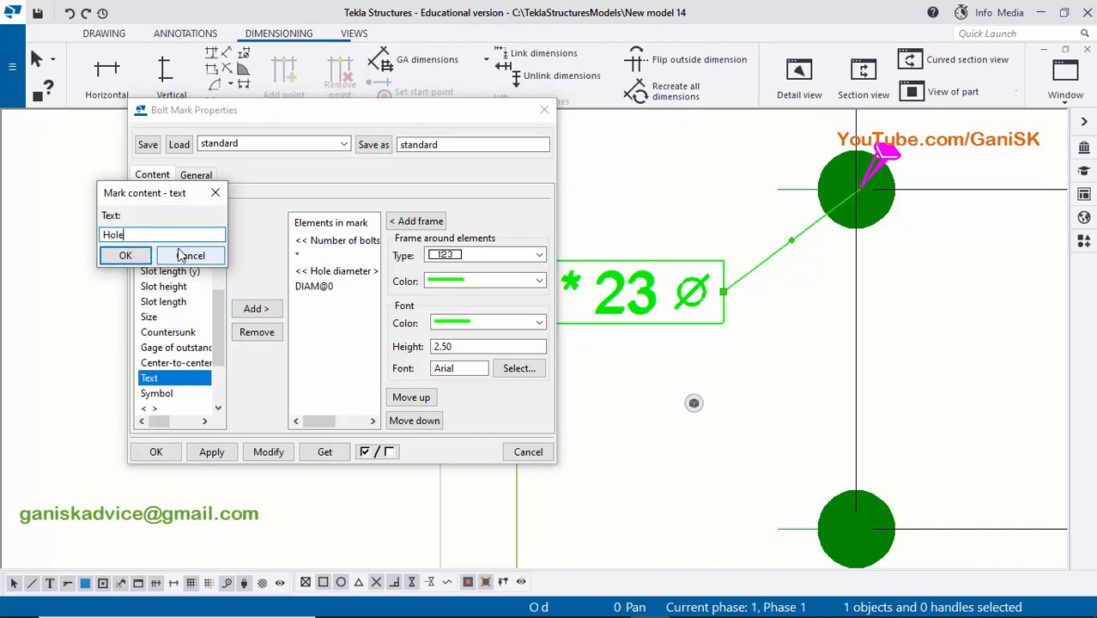
click(125, 255)
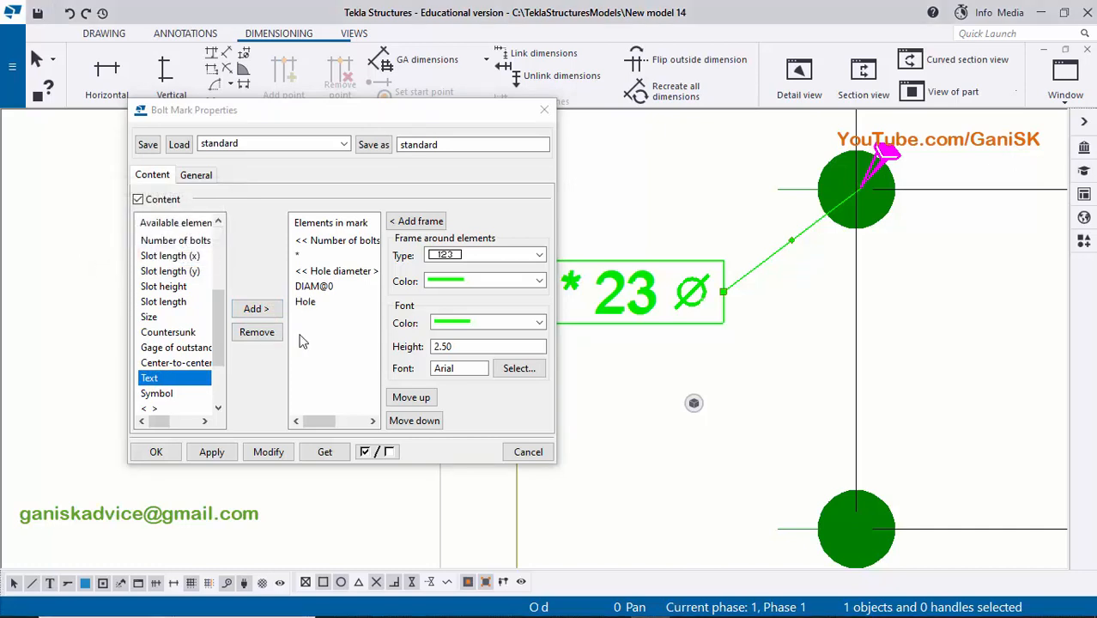
click(266, 453)
scroll(743, 367, down, 3)
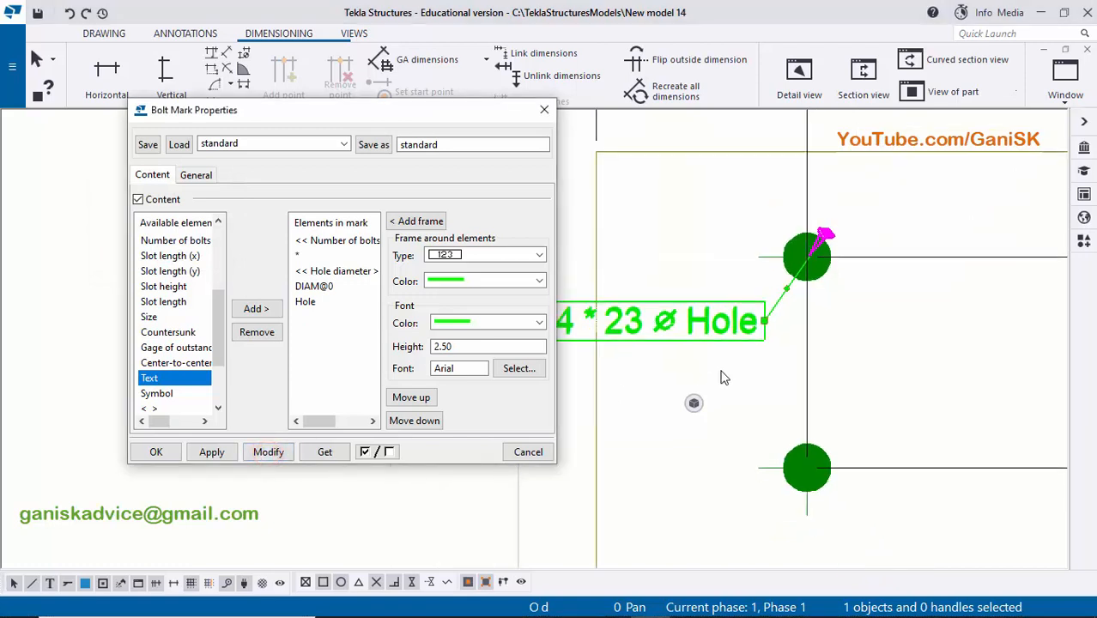
scroll(740, 361, up, 1)
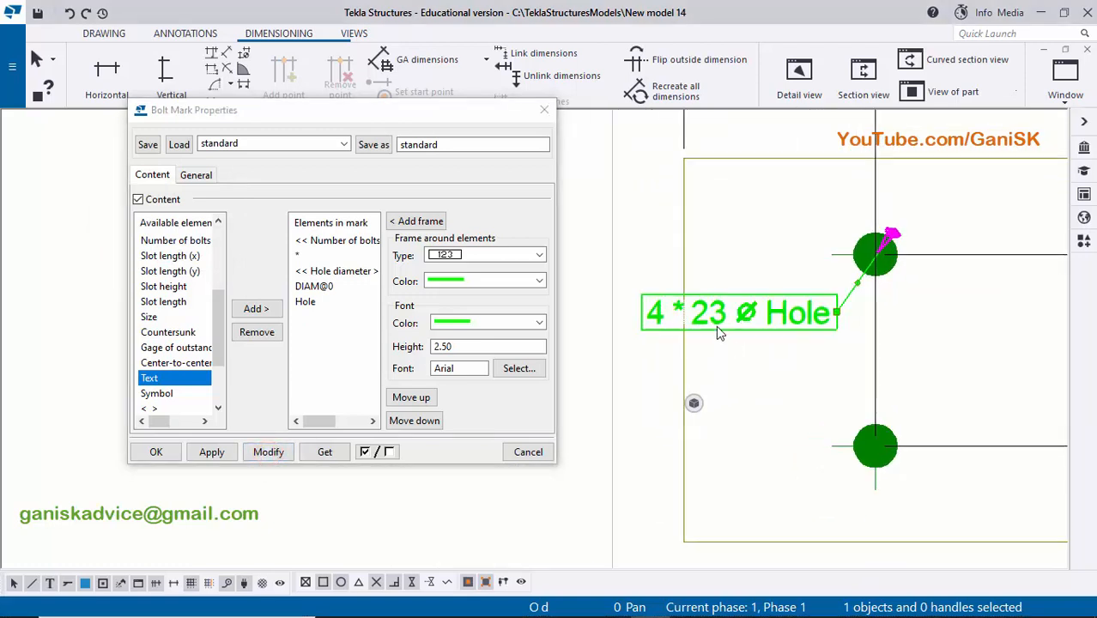
scroll(674, 309, up, 2)
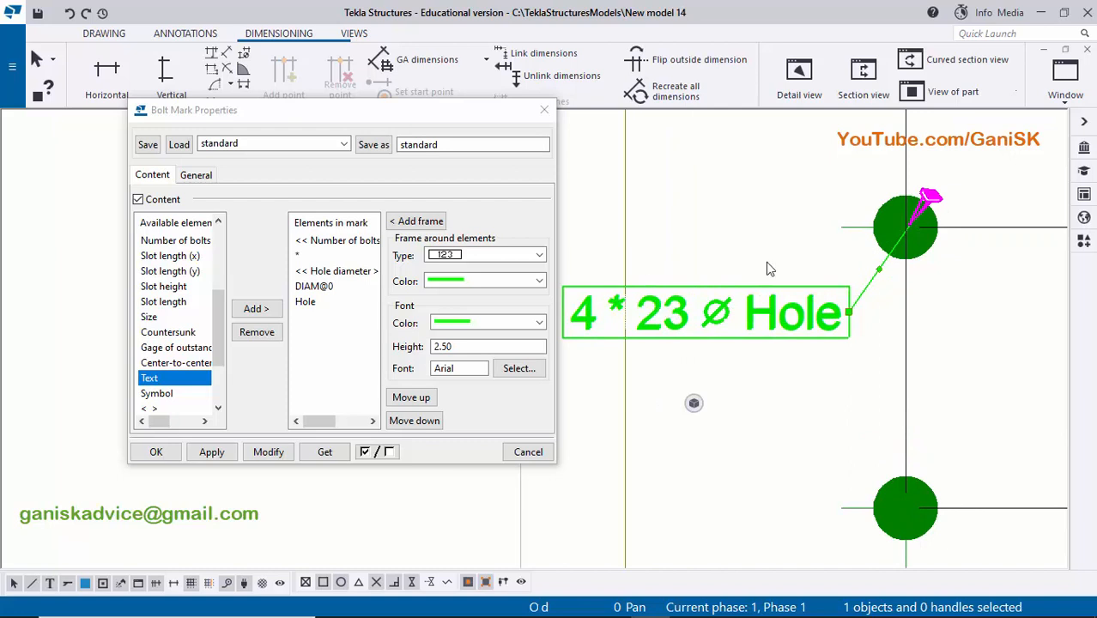
- Set the frame around the hole mark to the type without a border and modify the mark
click(197, 175)
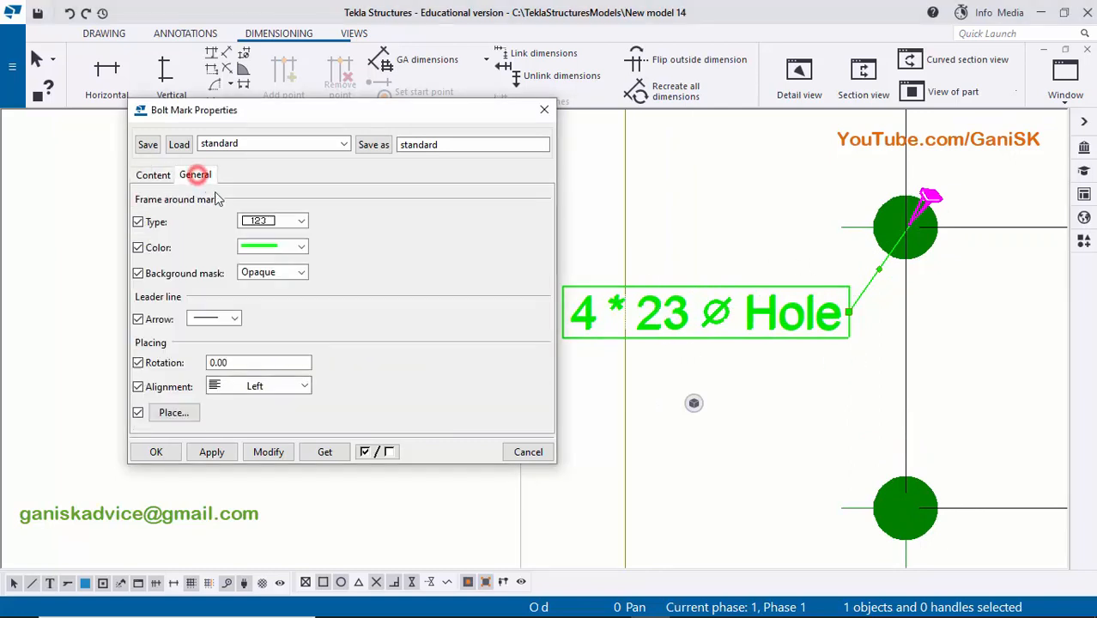
click(263, 221)
click(261, 236)
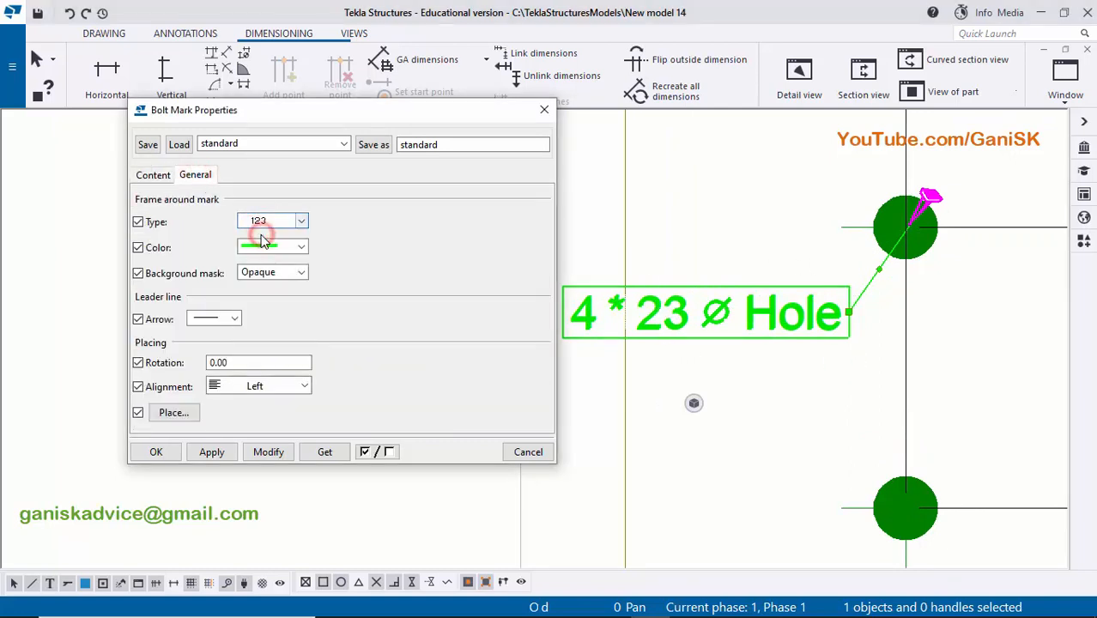
click(269, 452)
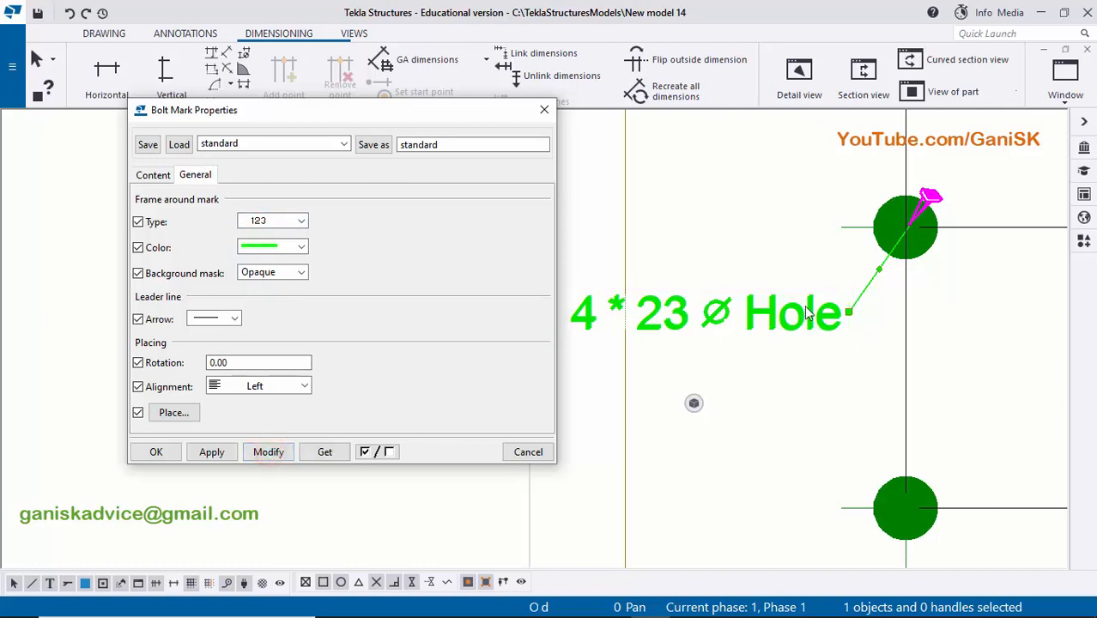
scroll(862, 245, up, 4)
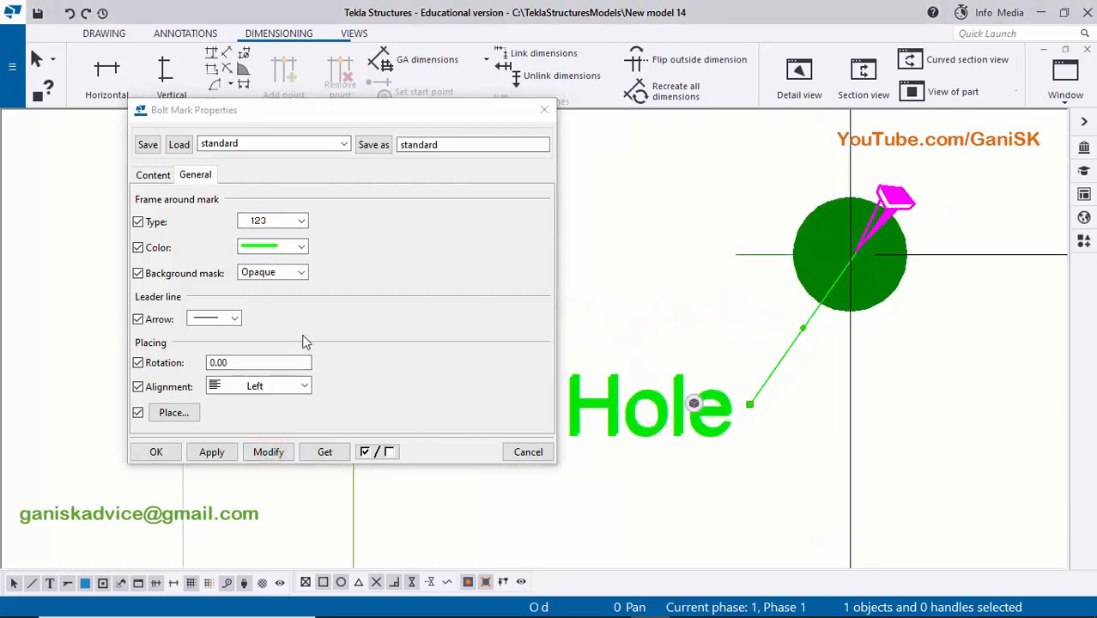
- Give the hole mark's leader line a filled arrowhead, modify the mark and accept the bolt mark properties
click(232, 320)
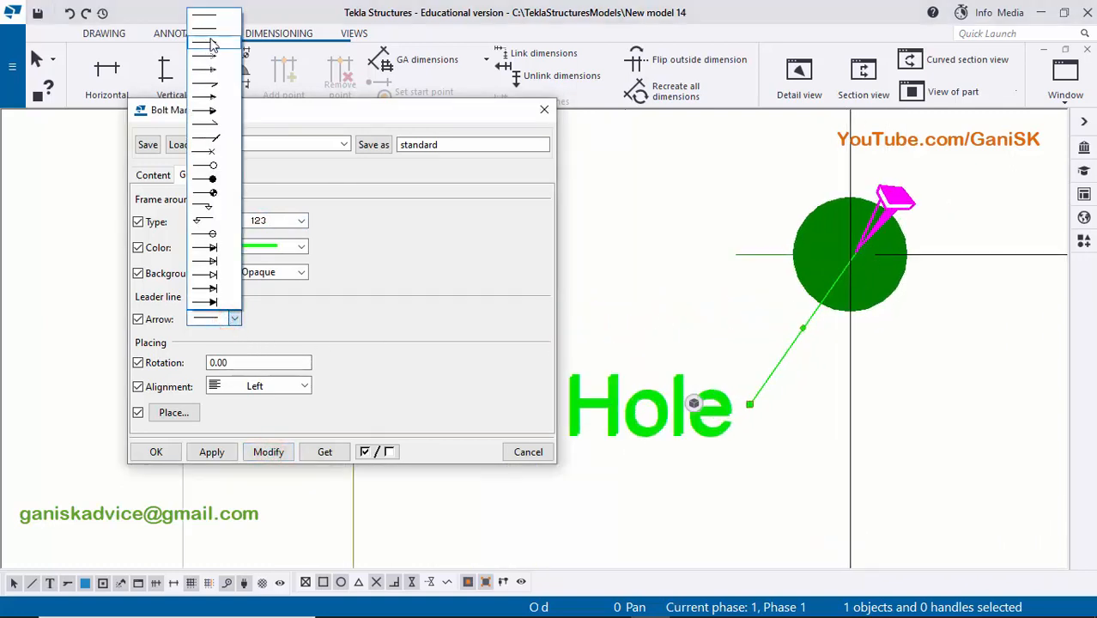
click(211, 38)
click(262, 451)
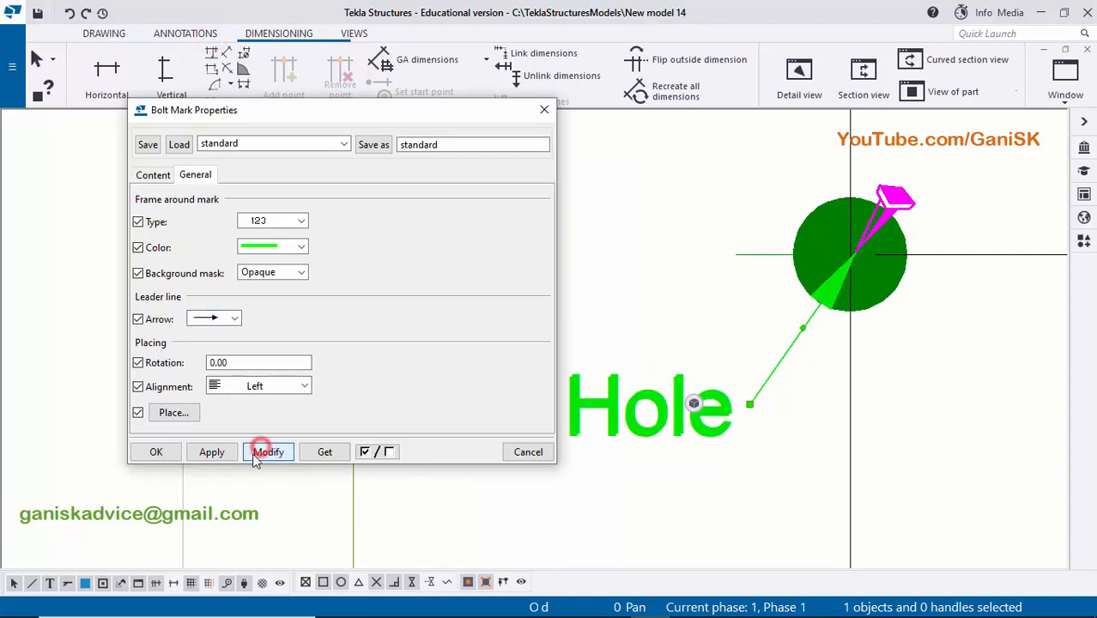
click(206, 455)
click(167, 456)
- Move the hole mark slightly farther away from its hole
scroll(614, 444, down, 1)
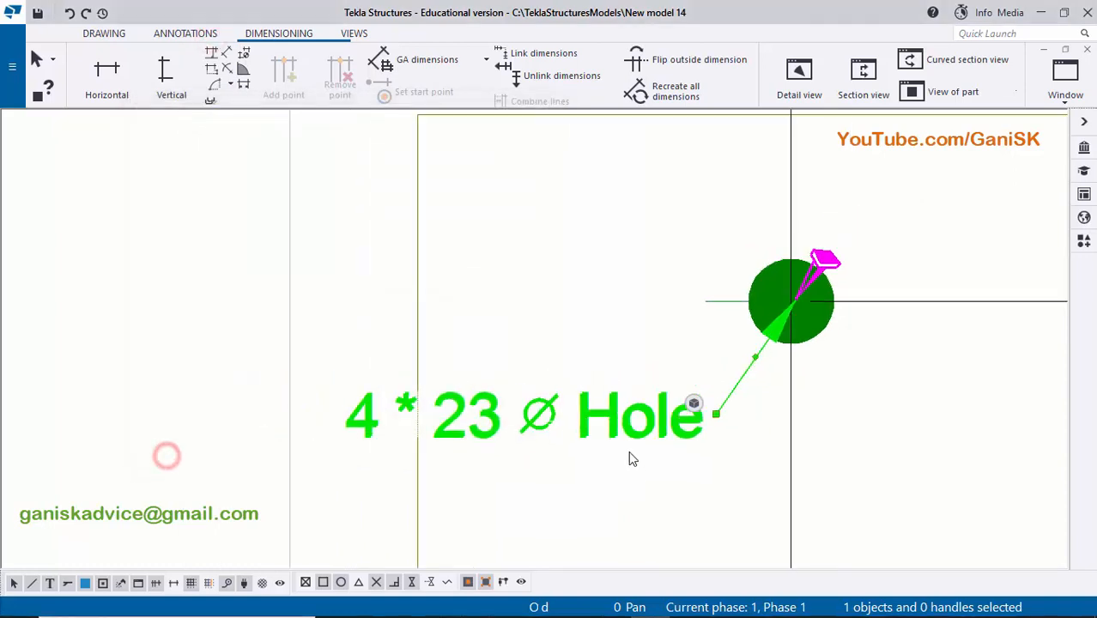
click(615, 462)
drag(618, 425, 562, 431)
scroll(591, 436, down, 1)
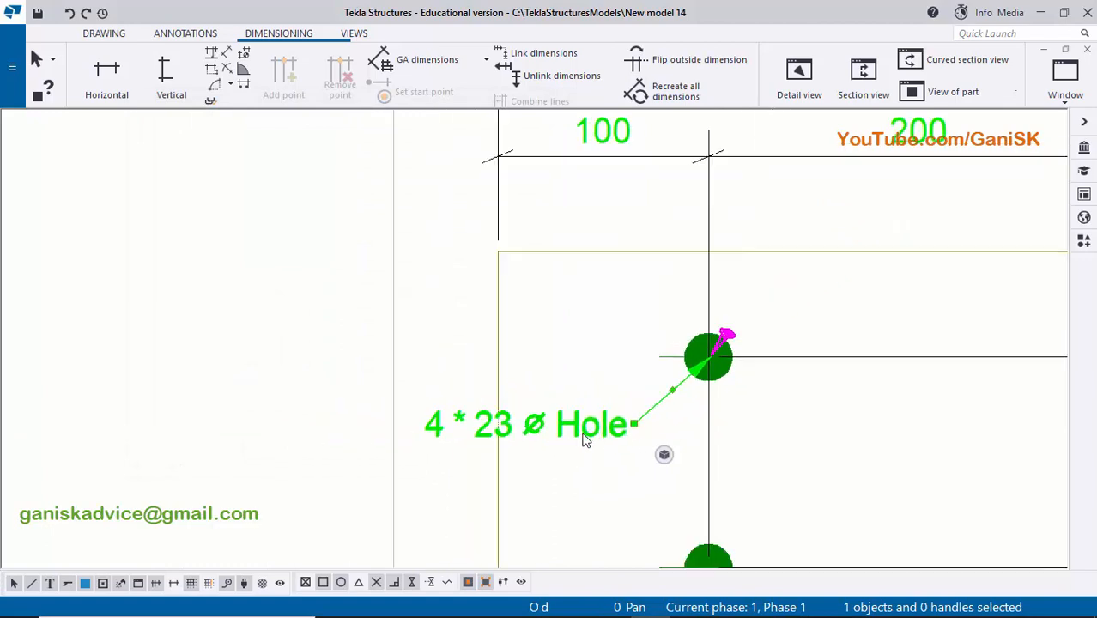
scroll(606, 416, up, 1)
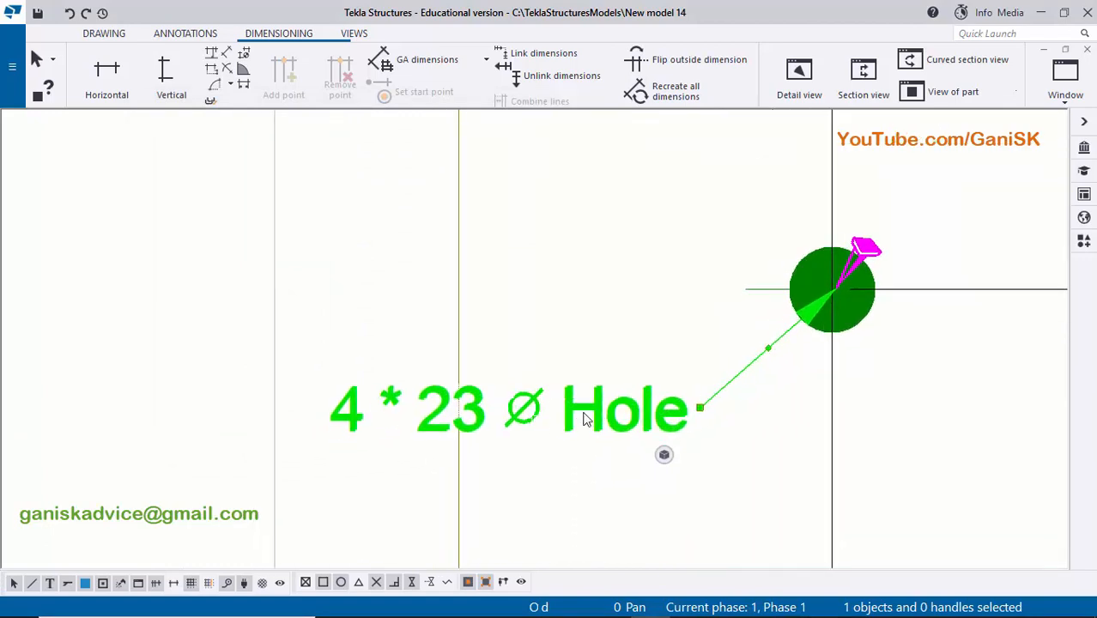
- Save the hole mark's properties as a new settings file named Hole size and close the bolt mark properties
double_click(586, 418)
click(289, 142)
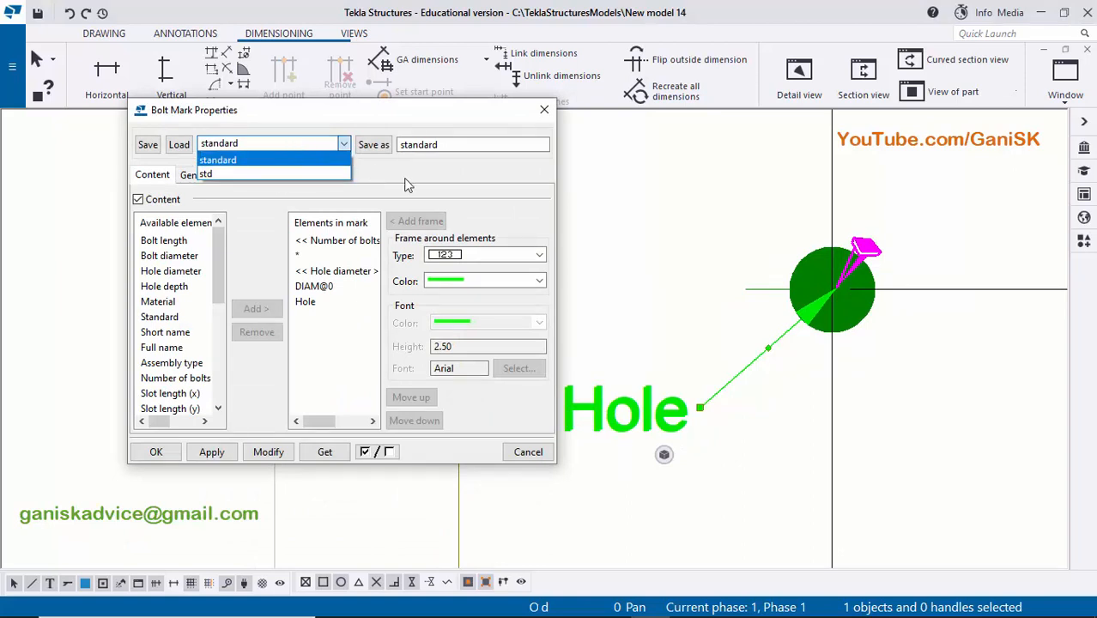
click(378, 172)
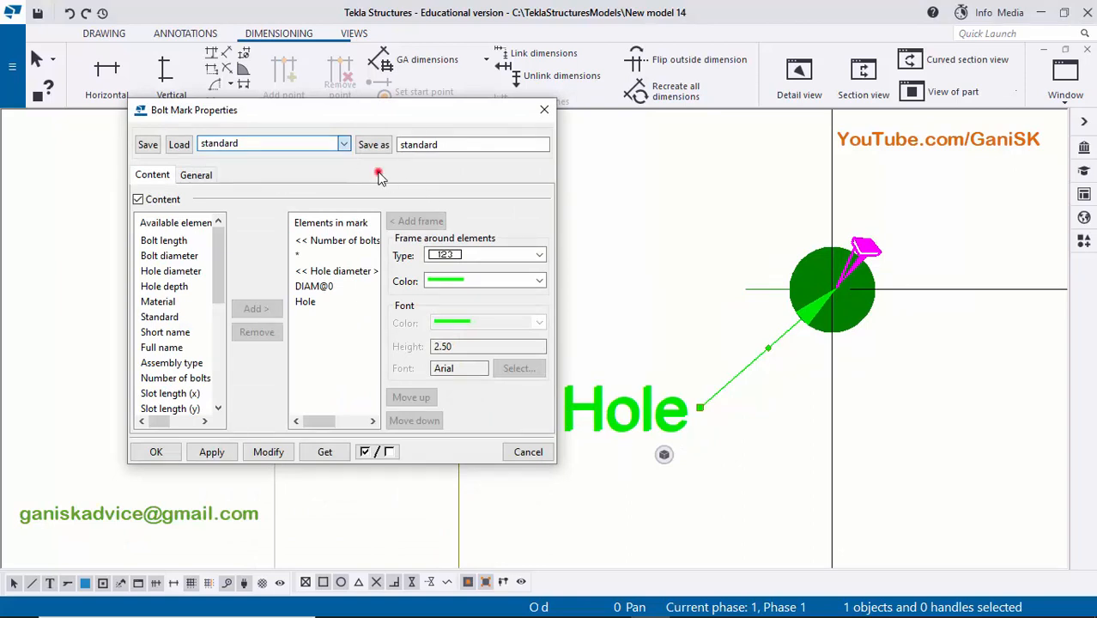
double_click(445, 146)
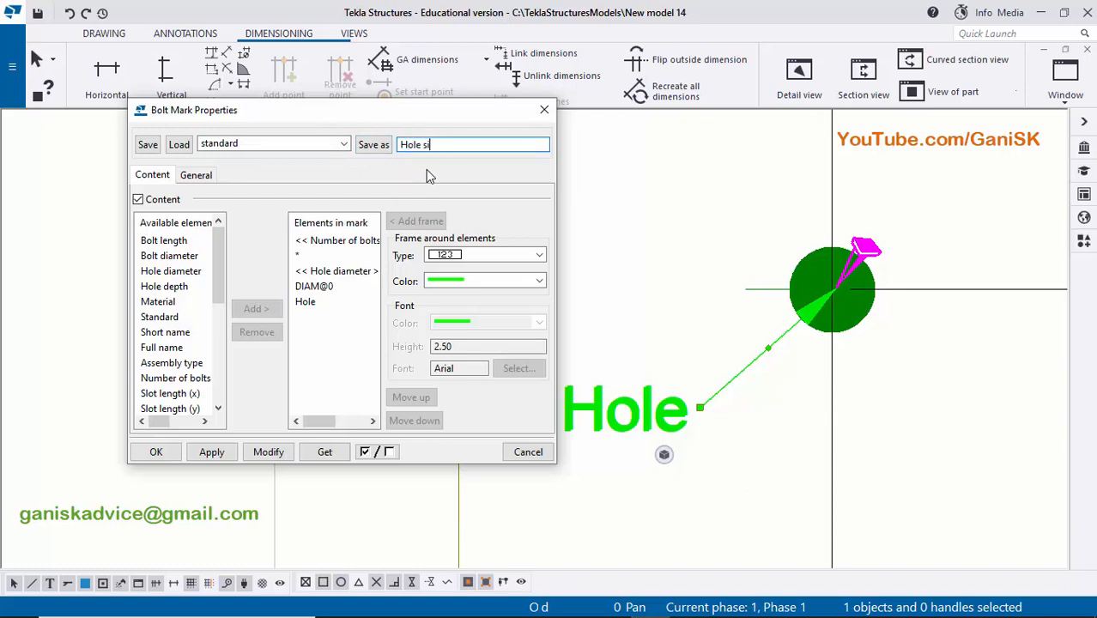
click(375, 146)
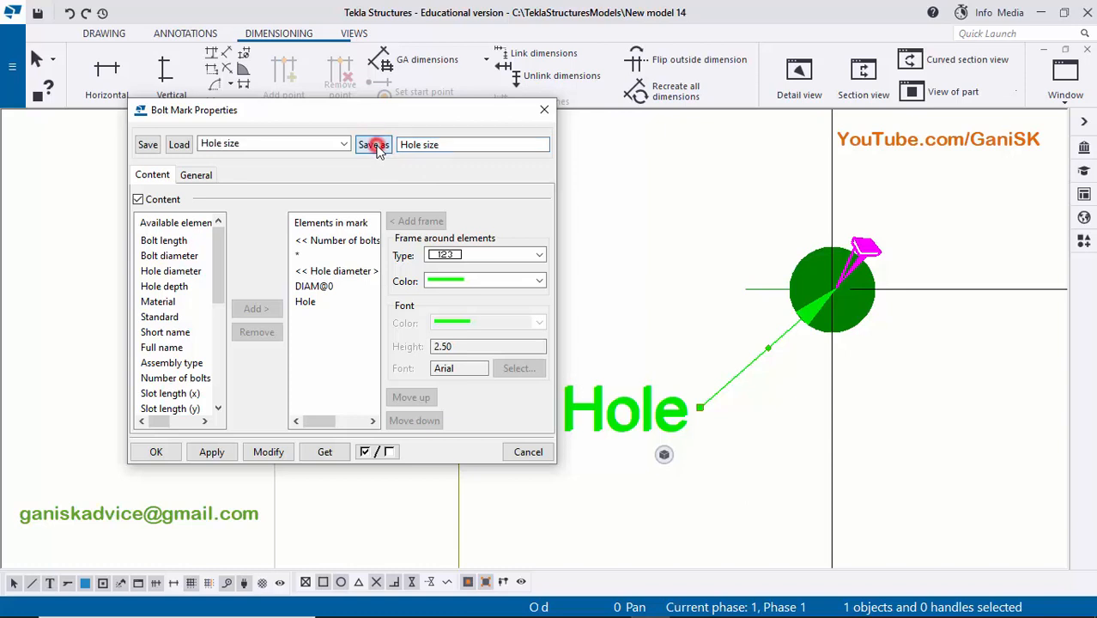
click(342, 143)
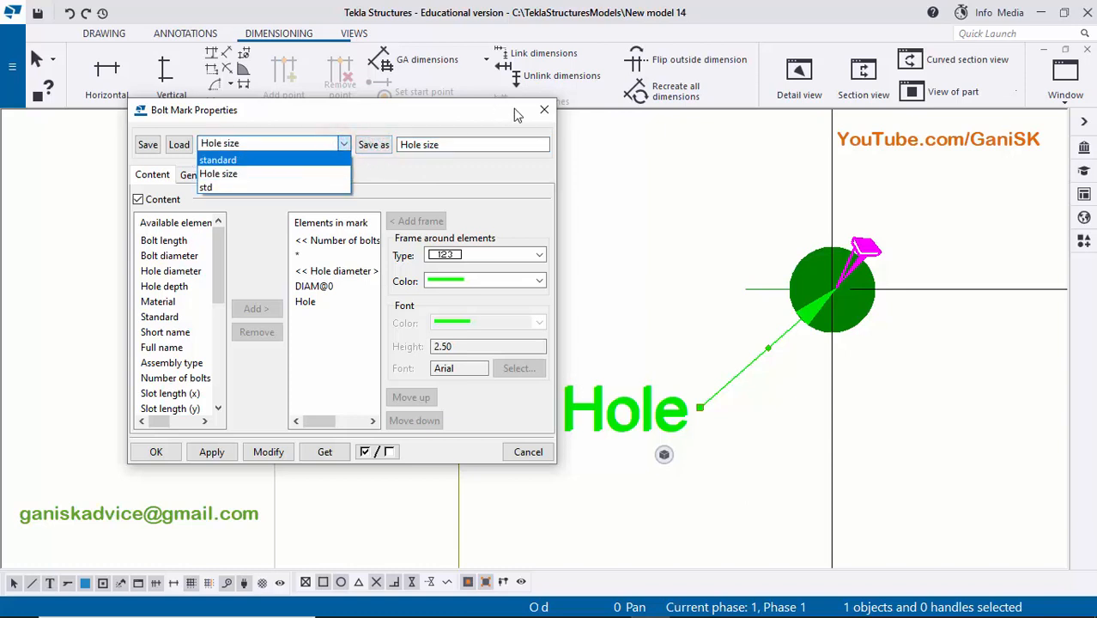
click(600, 196)
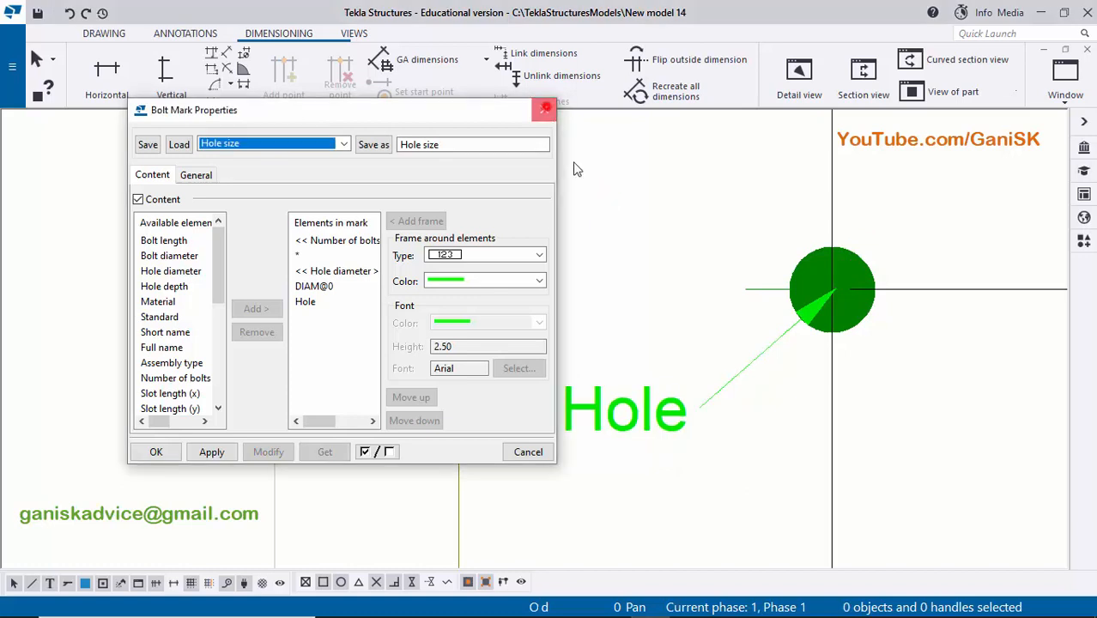
click(542, 110)
- Delete the customised hole mark from the base plate view
click(599, 418)
scroll(649, 442, down, 3)
key(Delete)
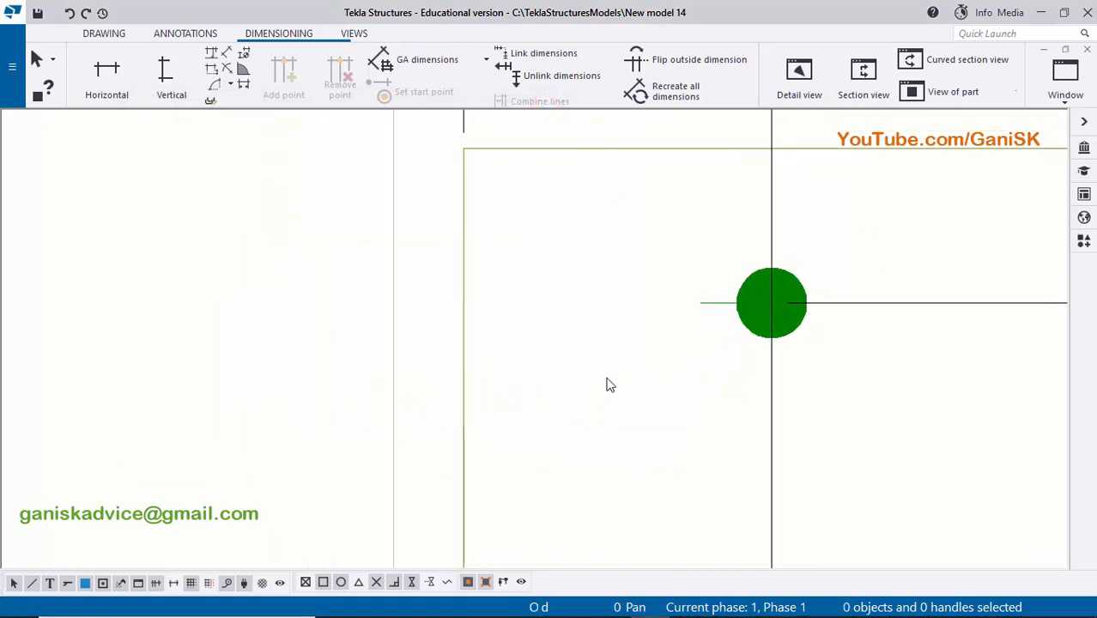
- Add a new mark to the base plate's bolt group, starting from the lower hole
middle_drag(672, 368, 601, 367)
middle_drag(669, 389, 665, 263)
scroll(671, 473, up, 2)
right_click(673, 486)
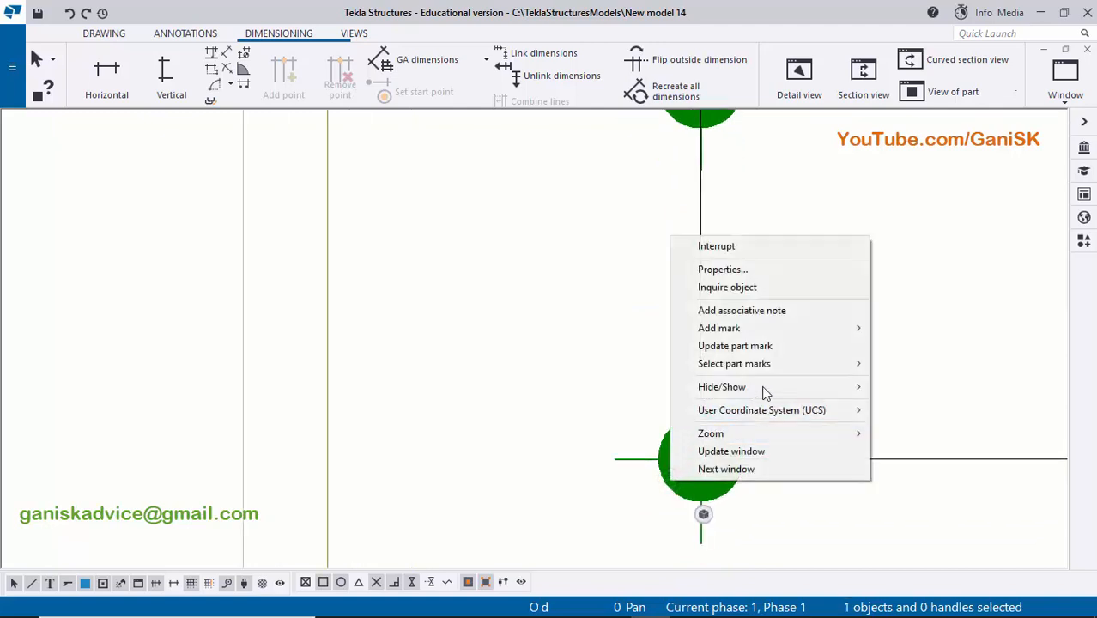
click(783, 328)
click(908, 347)
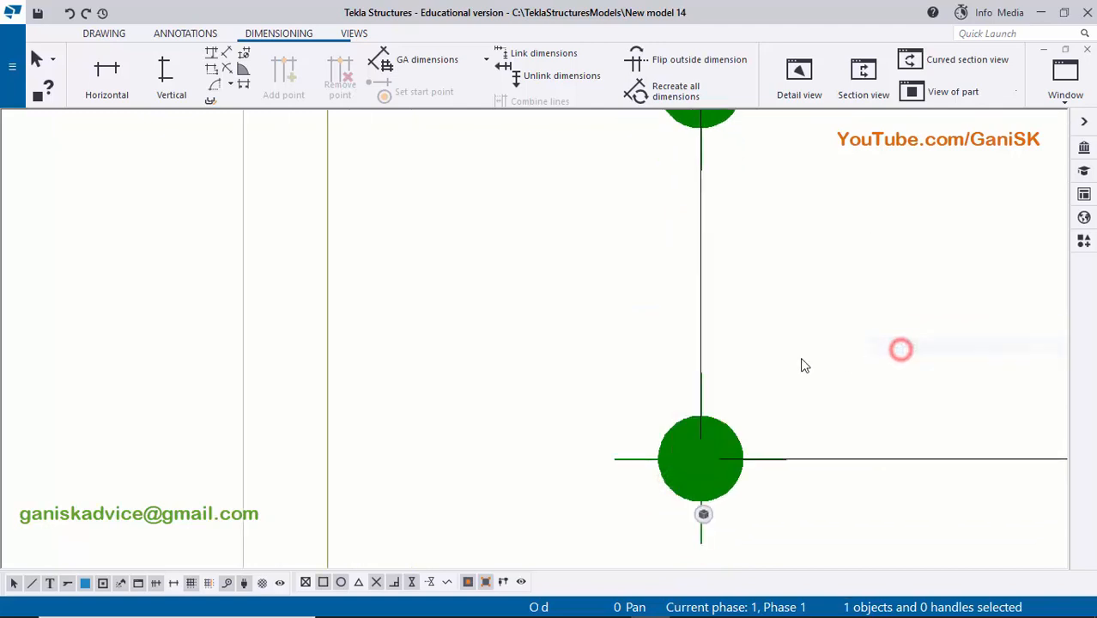
- Move the new hole mark inside the plate outline, just below the upper-right hole
scroll(781, 369, down, 5)
middle_drag(756, 390, 582, 460)
click(927, 246)
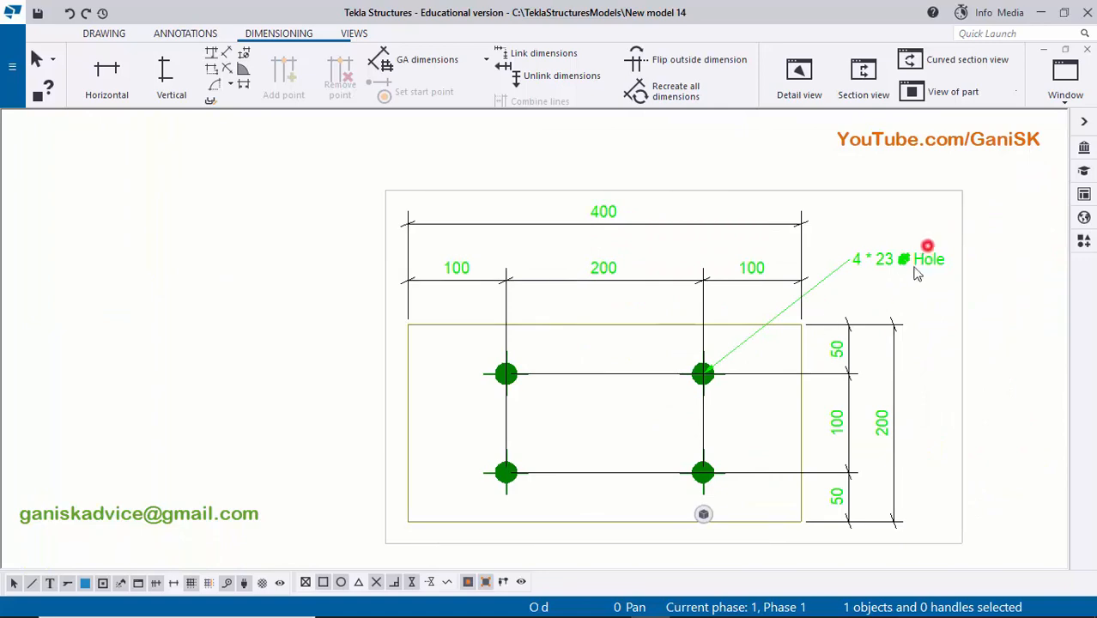
scroll(908, 272, up, 4)
drag(910, 248, 544, 474)
scroll(549, 474, up, 2)
middle_drag(552, 478, 544, 411)
scroll(548, 403, up, 2)
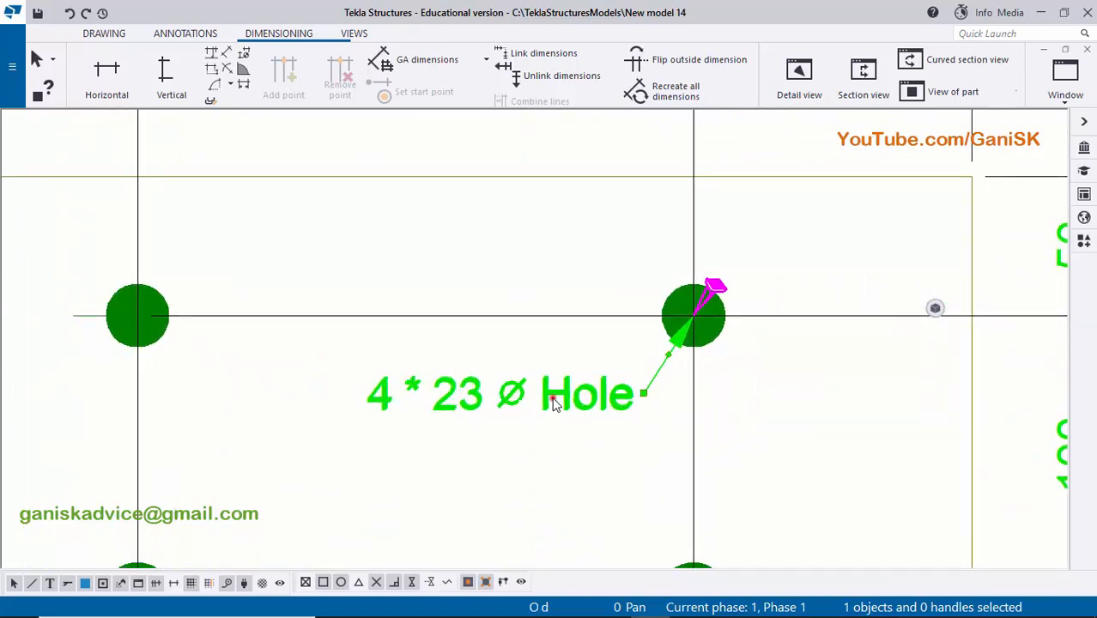
- Load the standard settings into the hole mark's properties, modify the mark and close the bolt mark properties
double_click(554, 396)
click(230, 144)
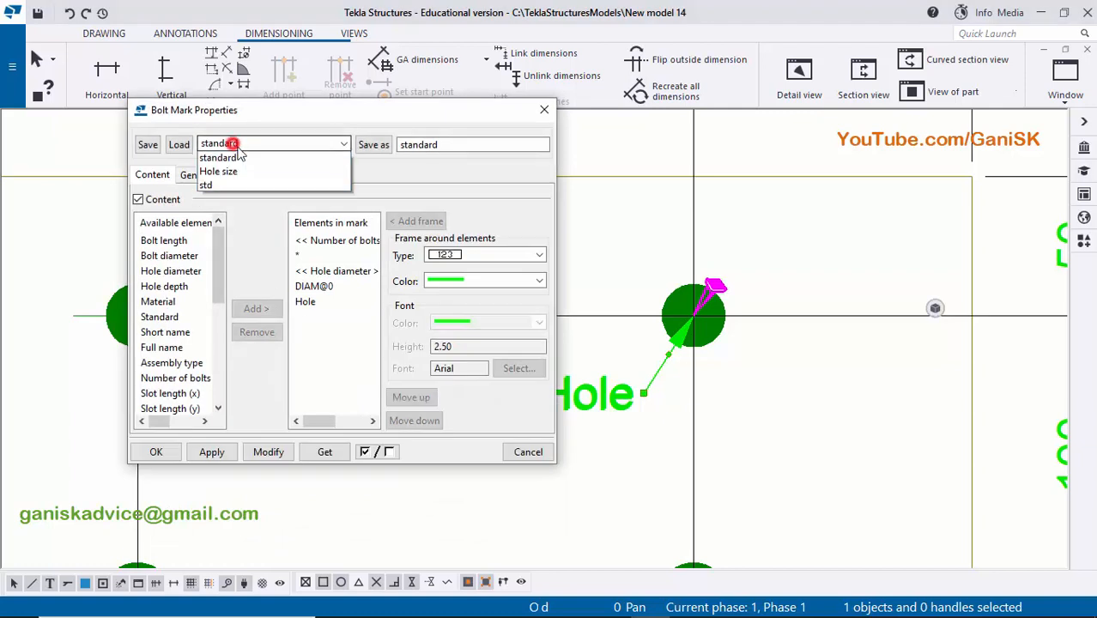
click(227, 156)
click(233, 143)
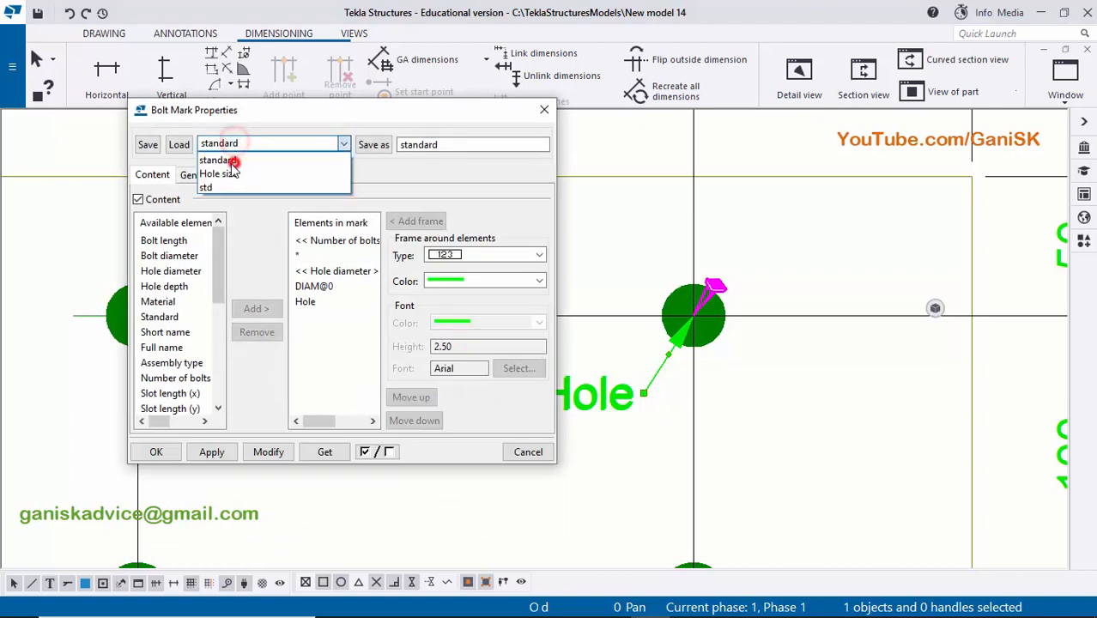
click(221, 156)
click(179, 144)
click(269, 453)
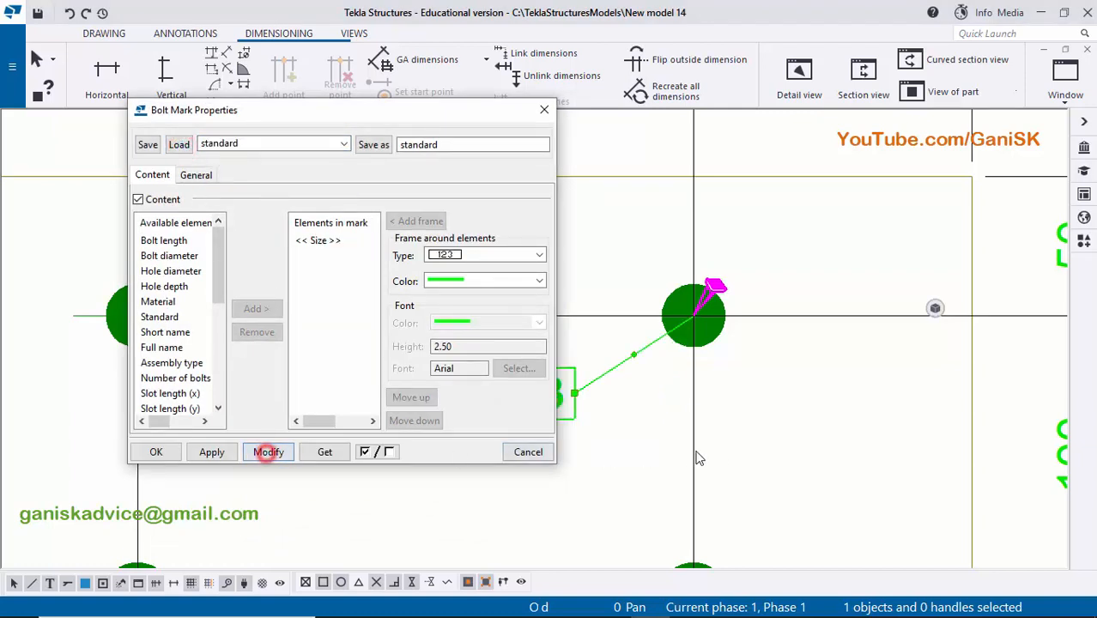
scroll(846, 365, down, 2)
scroll(845, 365, up, 3)
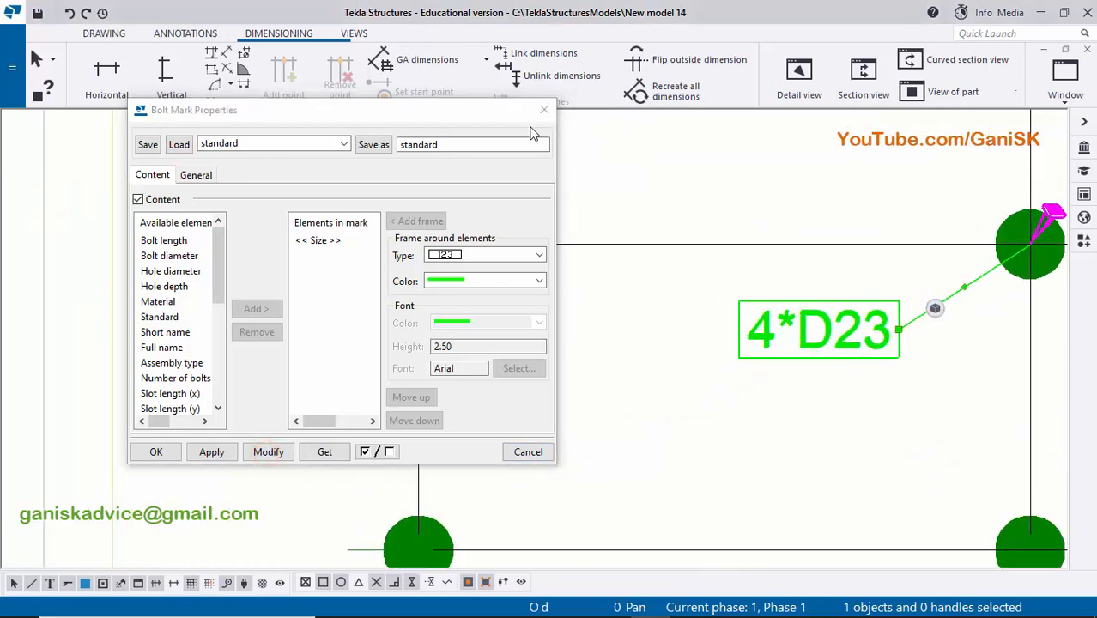
click(544, 110)
click(655, 428)
middle_drag(810, 436, 648, 437)
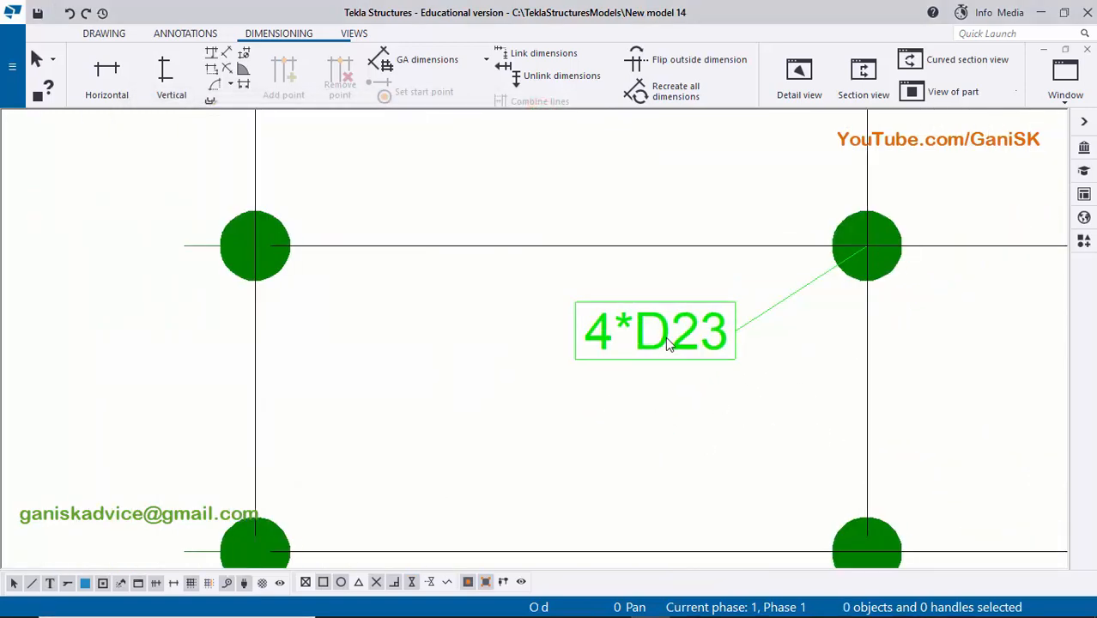
- Load the "Hole size" settings into the hole mark's properties, modify the mark, and apply and close the bolt mark properties
scroll(659, 338, up, 1)
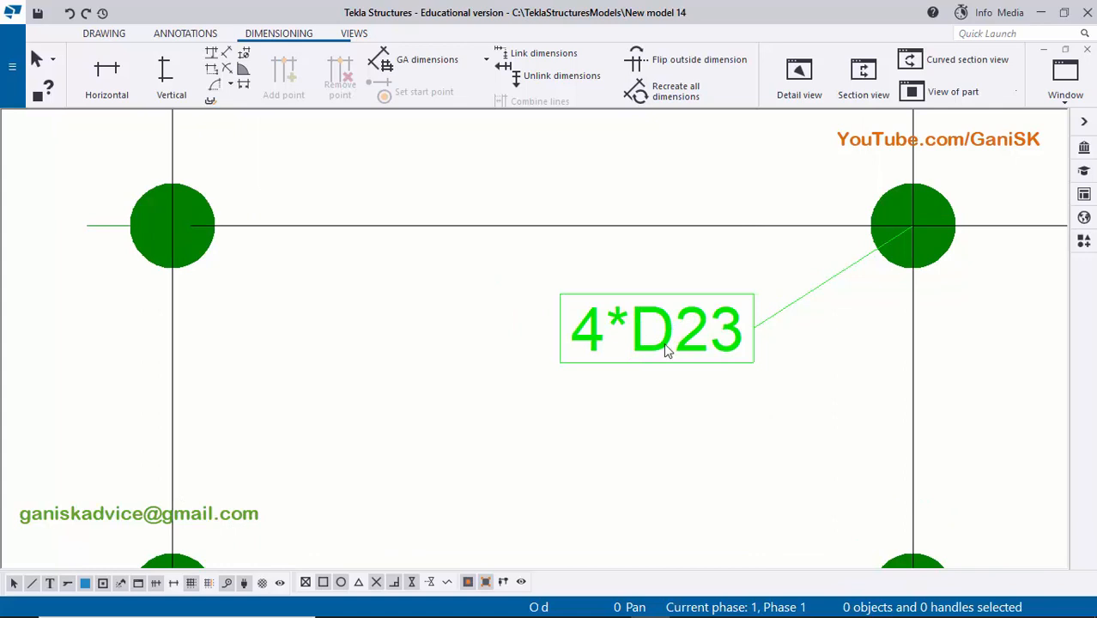
double_click(663, 343)
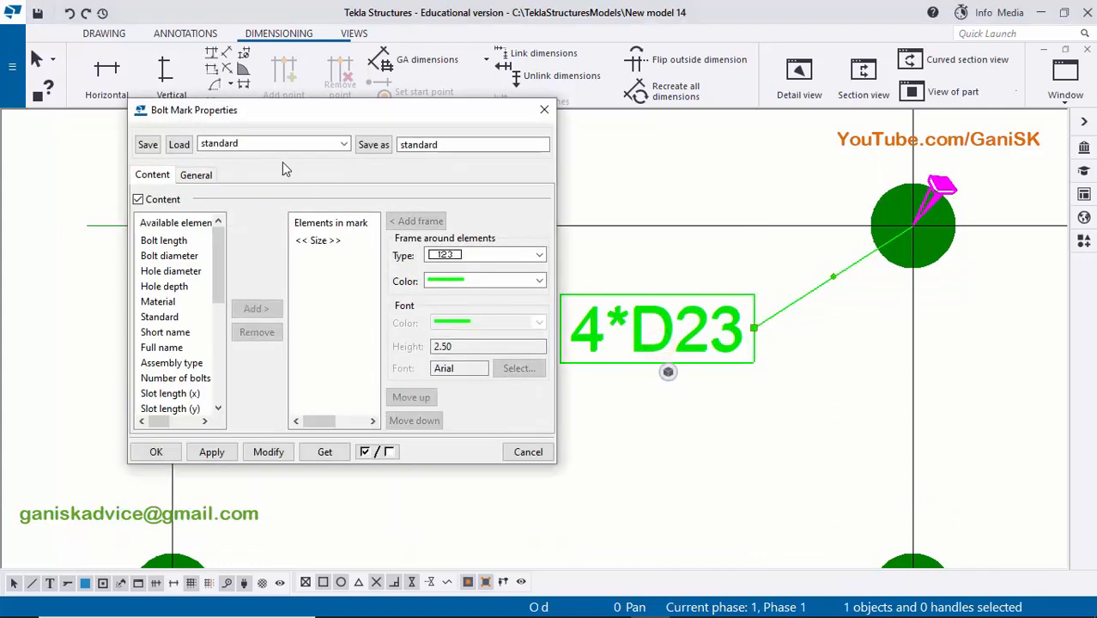
click(283, 144)
click(270, 172)
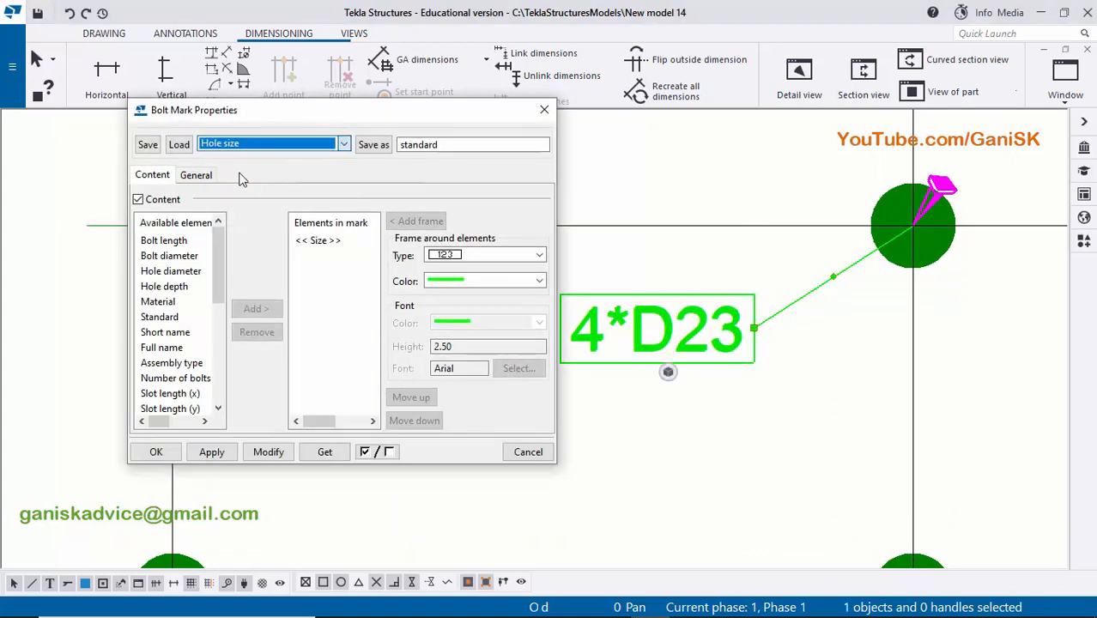
click(178, 144)
click(267, 451)
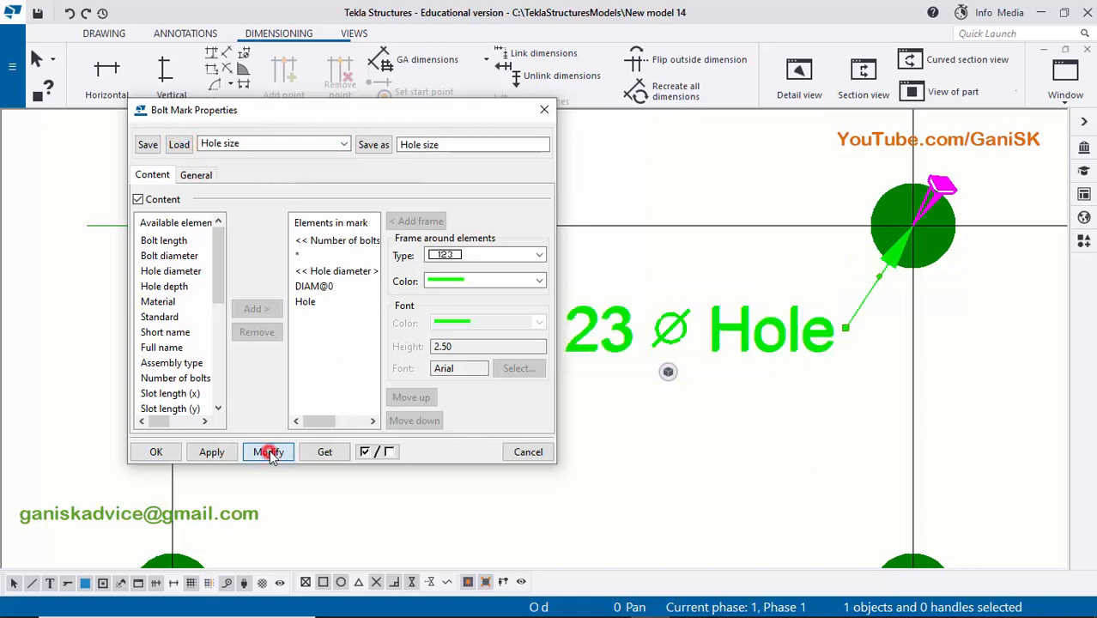
scroll(745, 417, down, 8)
mouse_move(696, 406)
middle_down()
mouse_move(779, 386)
mouse_move(743, 373)
middle_up()
scroll(778, 386, up, 5)
click(213, 452)
click(169, 457)
click(629, 430)
- Move the hole mark across the plate's left edge so that it points to the upper-left hole
scroll(631, 430, down, 2)
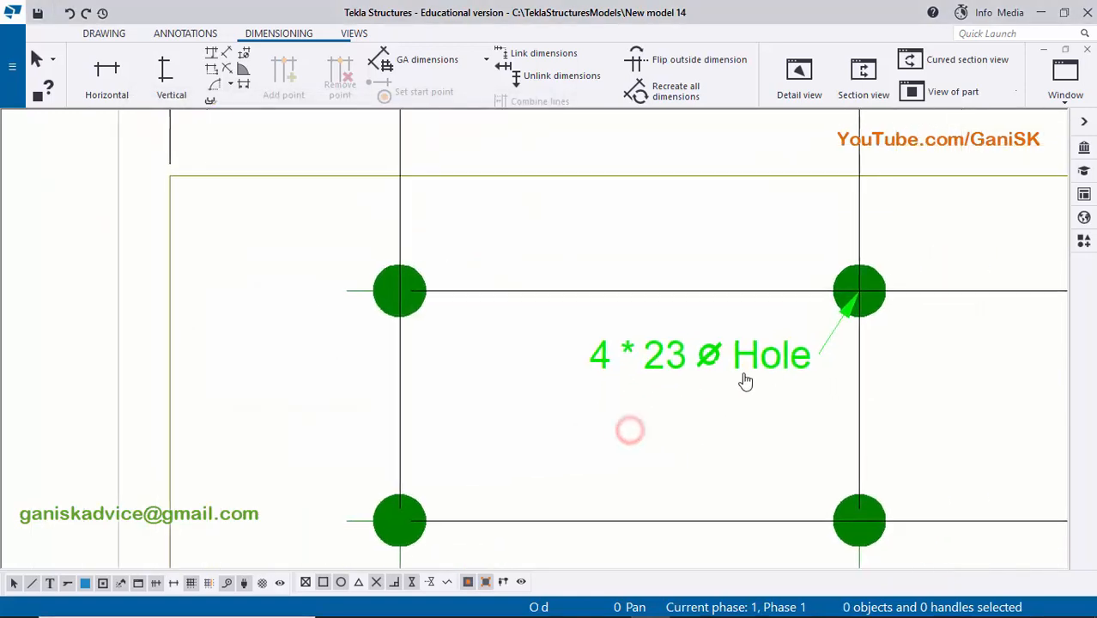
click(758, 355)
mouse_move(757, 361)
mouse_down()
mouse_move(576, 385)
mouse_move(309, 383)
mouse_up()
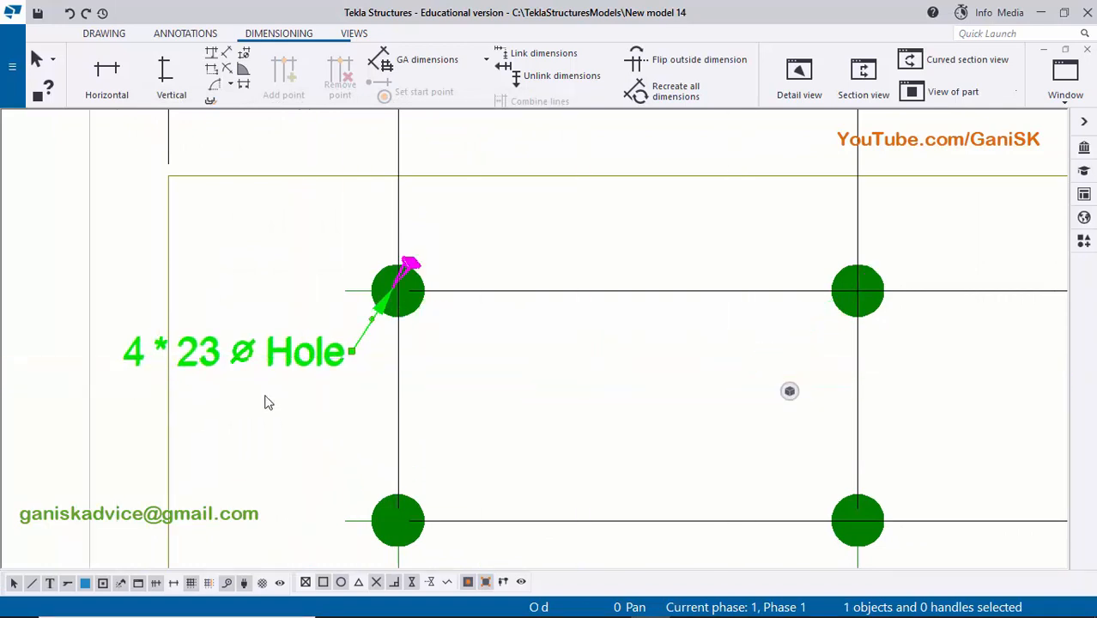
middle_drag(260, 363, 422, 338)
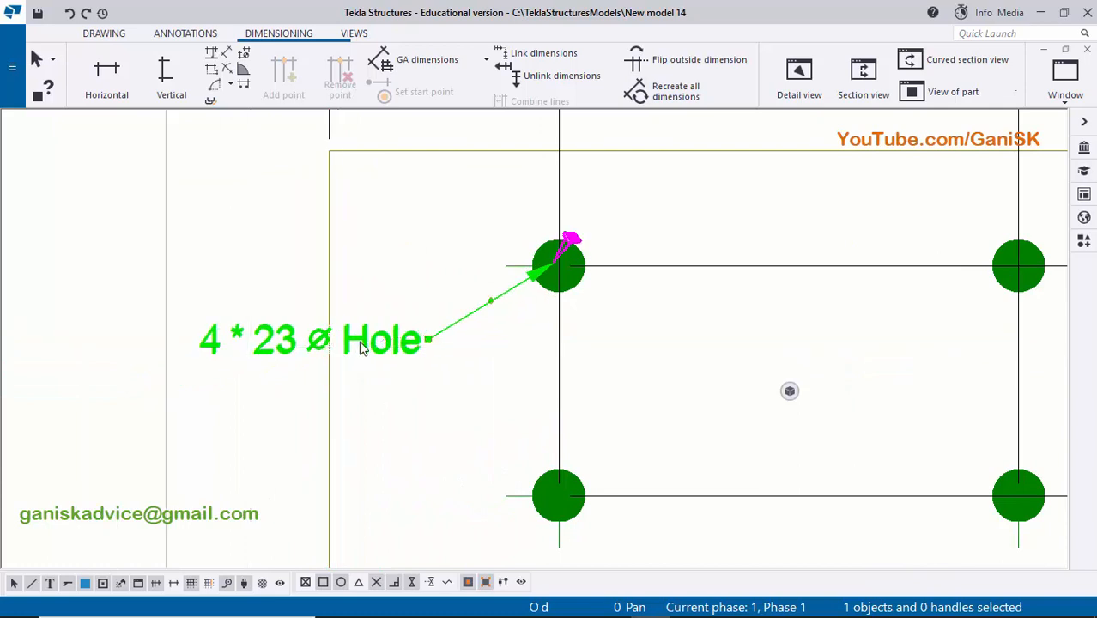
scroll(356, 343, up, 2)
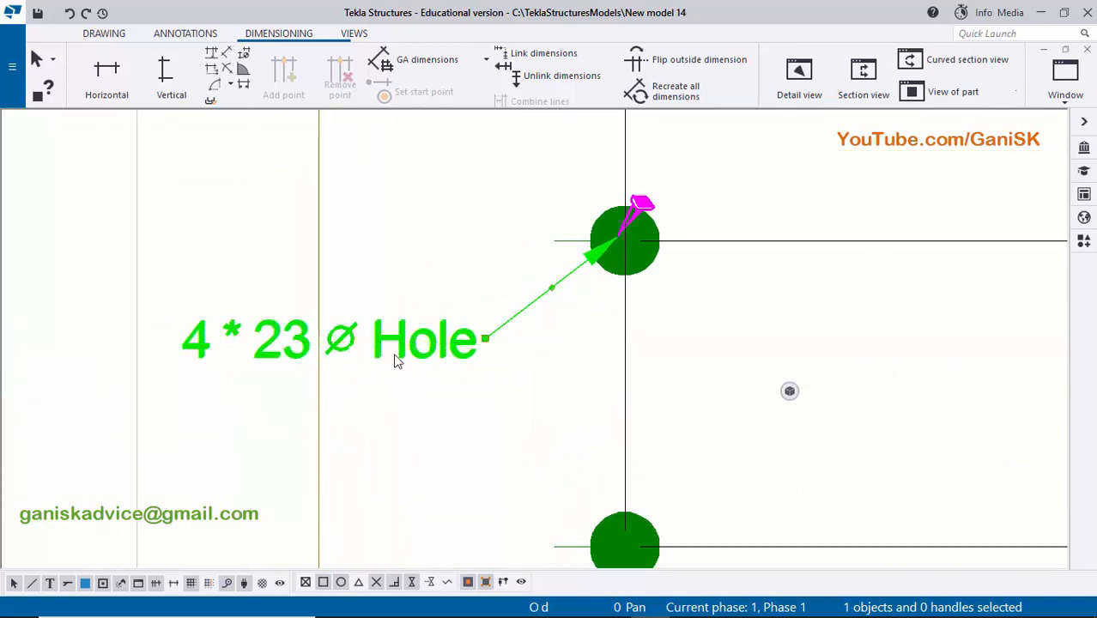
click(402, 402)
- Move the hole mark just below the plate's lower edge, with its leader pointing to the lower-left hole
scroll(429, 405, down, 3)
middle_drag(436, 383, 423, 359)
scroll(425, 359, up, 1)
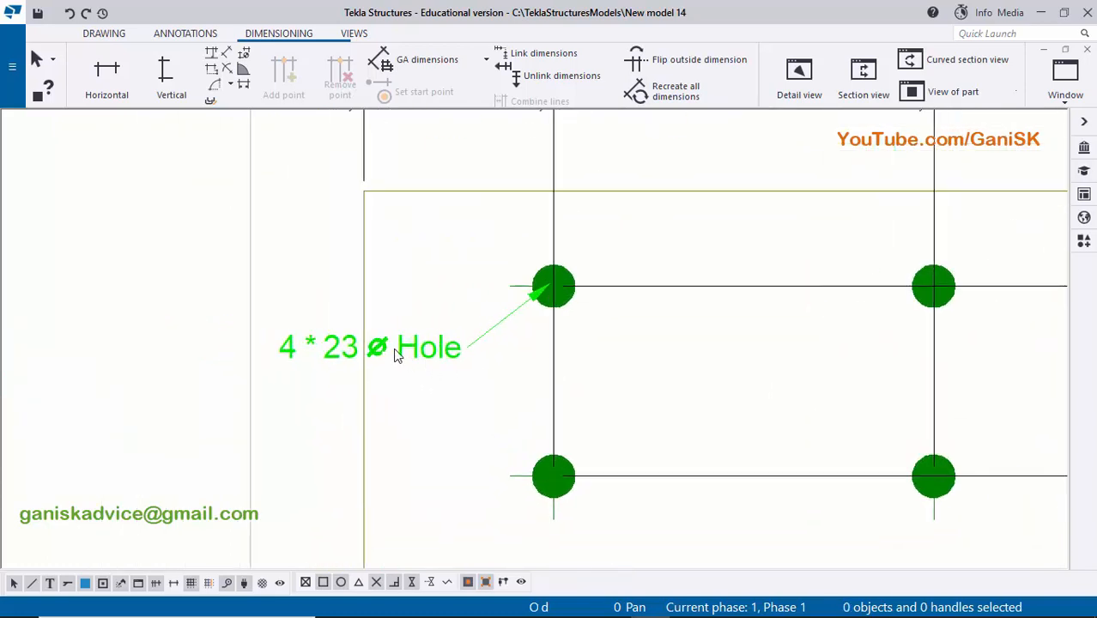
click(389, 348)
mouse_move(388, 348)
mouse_down()
mouse_move(271, 381)
mouse_move(359, 378)
mouse_move(387, 359)
mouse_move(412, 491)
mouse_move(382, 499)
mouse_up()
scroll(369, 369, down, 1)
scroll(396, 333, up, 1)
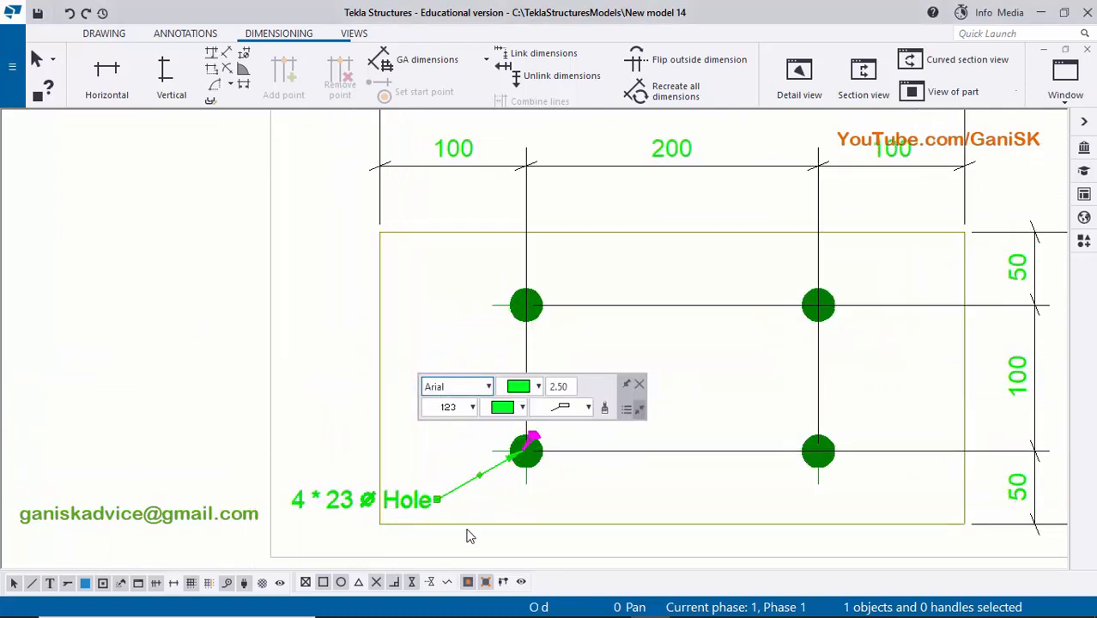
middle_drag(465, 533, 449, 423)
drag(352, 376, 634, 433)
click(609, 369)
- Add a part mark to the base plate using the applied mark properties, and select the new mark
scroll(583, 400, down, 3)
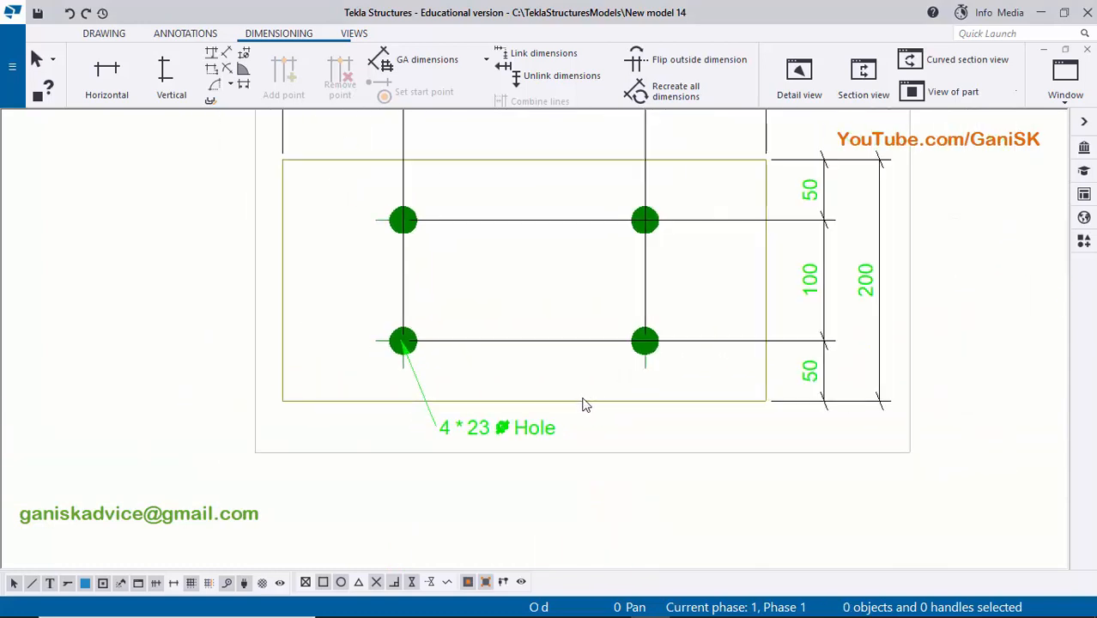
scroll(606, 405, up, 2)
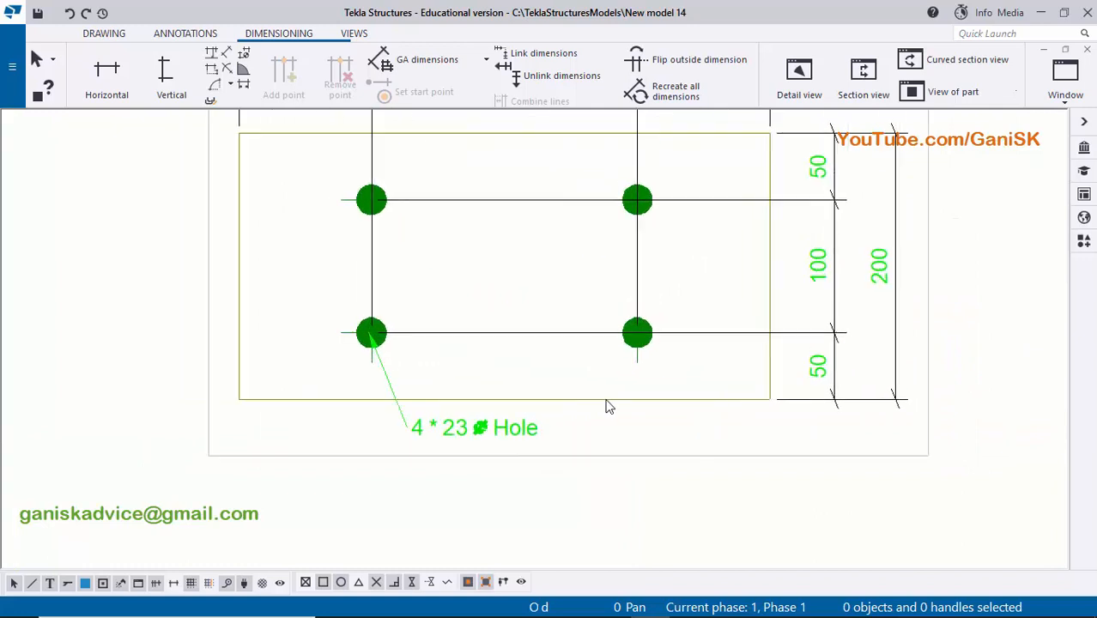
scroll(608, 406, down, 1)
scroll(624, 391, up, 2)
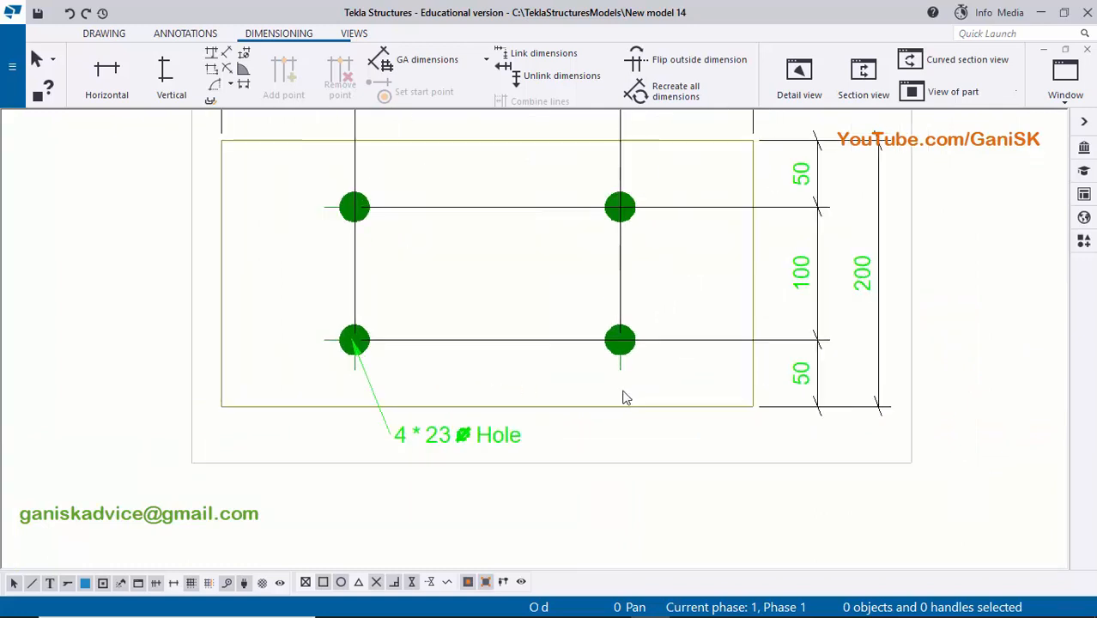
right_click(546, 411)
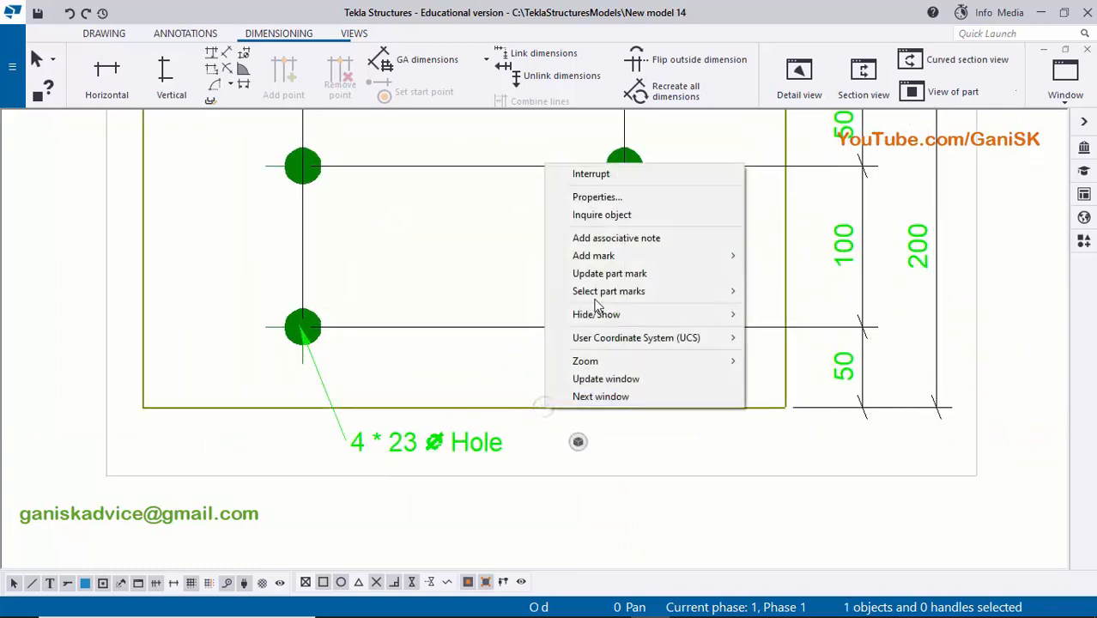
mouse_move(601, 256)
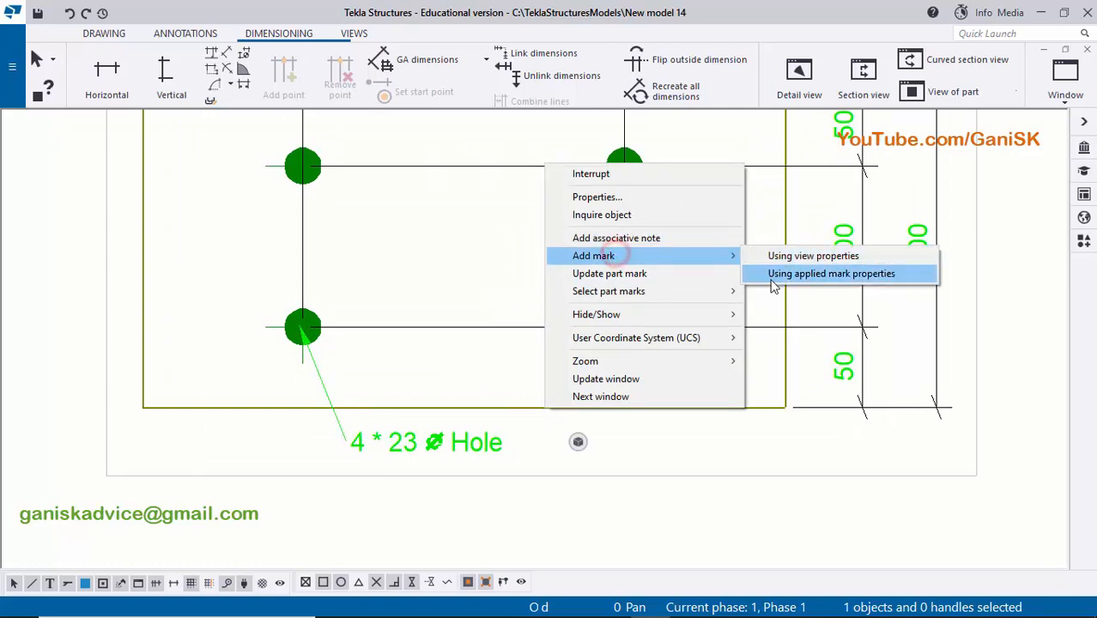
click(799, 272)
scroll(636, 322, down, 1)
click(434, 230)
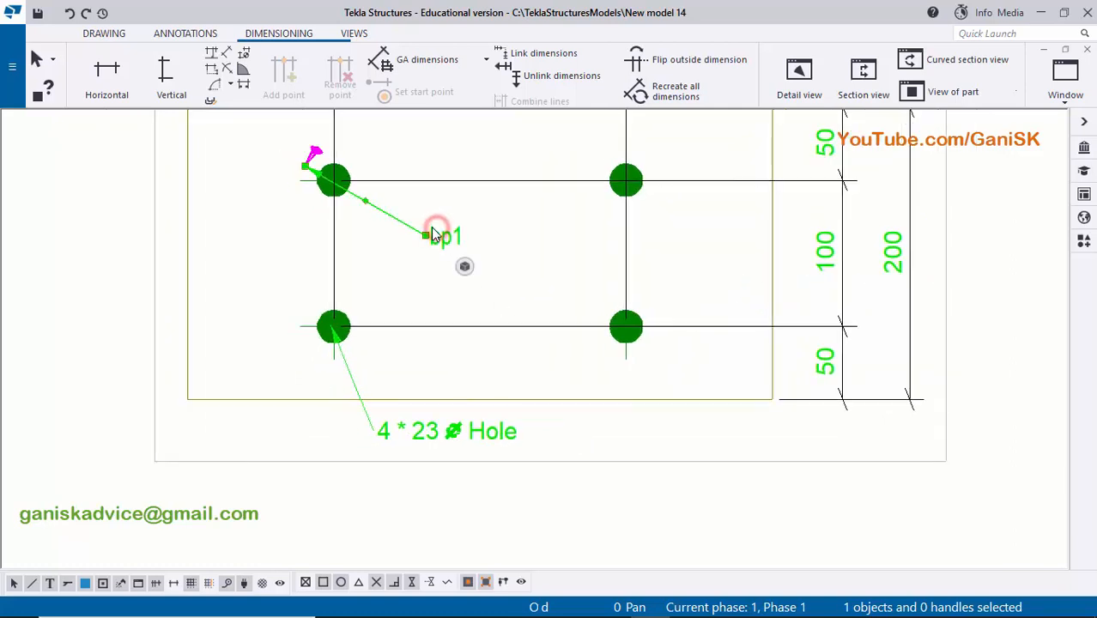
- Move the base plate's part mark just below the plate's lower edge, to the right of the hole mark, and shorten its leader
drag(433, 243, 682, 461)
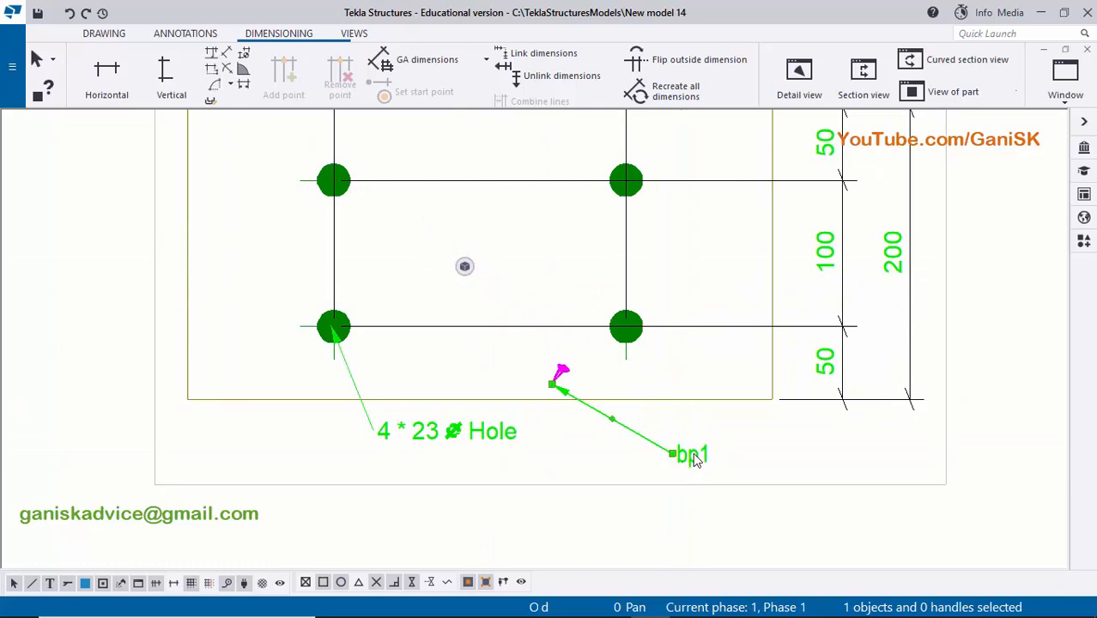
scroll(698, 463, up, 5)
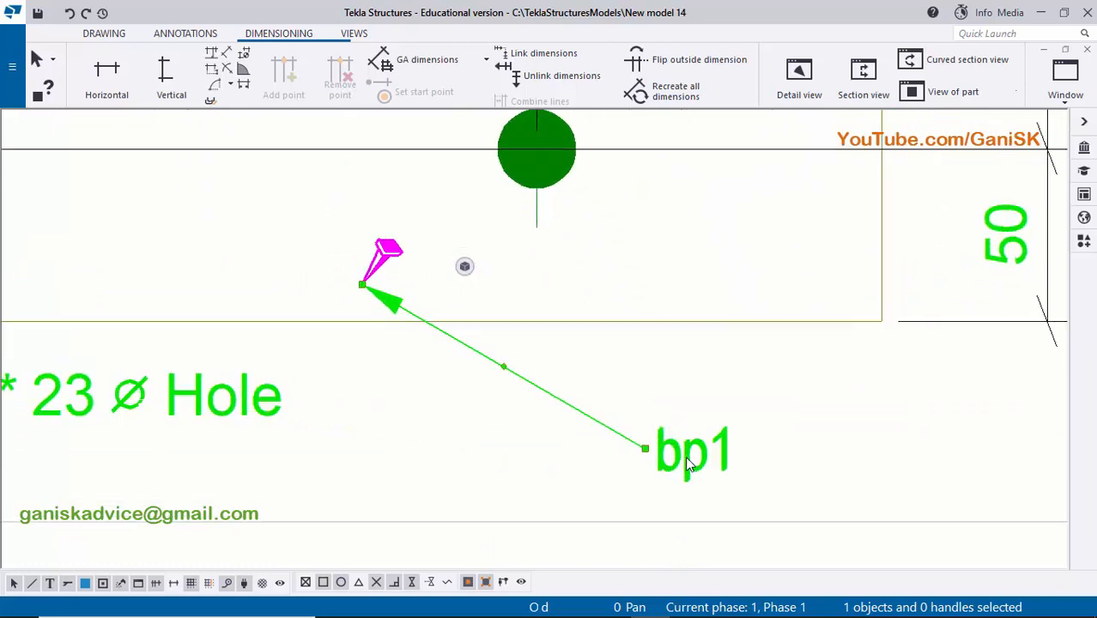
drag(667, 461, 429, 379)
click(556, 383)
scroll(625, 387, down, 3)
scroll(601, 404, up, 1)
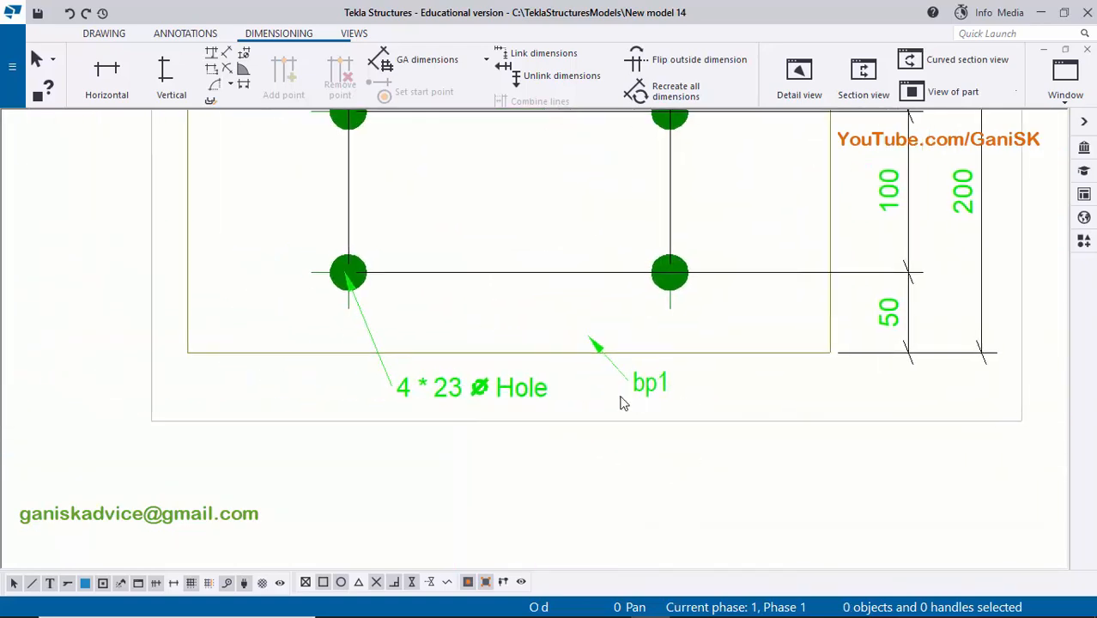
- Examine the base plate view on the sheet, checking its dimensions, hole mark and part mark
scroll(612, 407, down, 2)
scroll(577, 382, up, 4)
scroll(593, 360, down, 4)
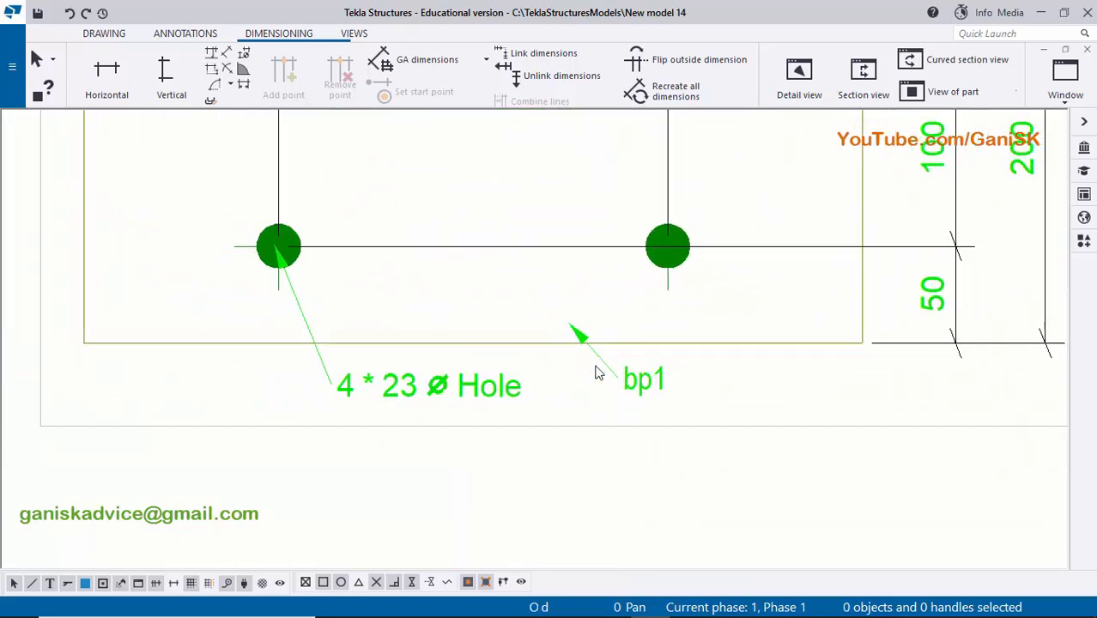
scroll(465, 394, up, 1)
scroll(464, 400, up, 3)
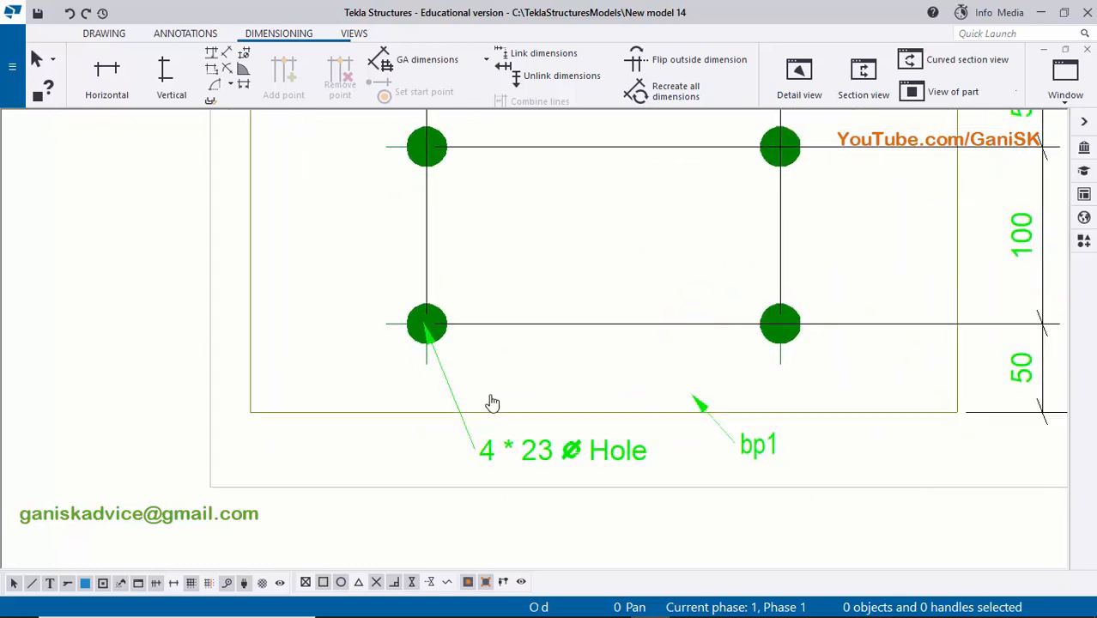
scroll(584, 447, down, 4)
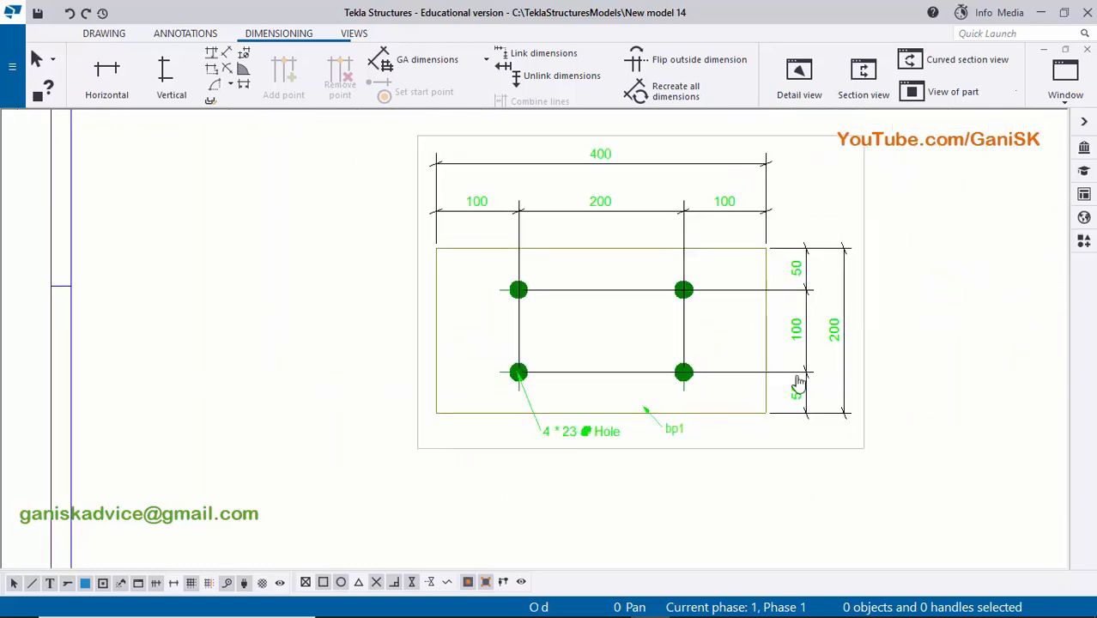
scroll(644, 313, up, 1)
scroll(744, 163, down, 5)
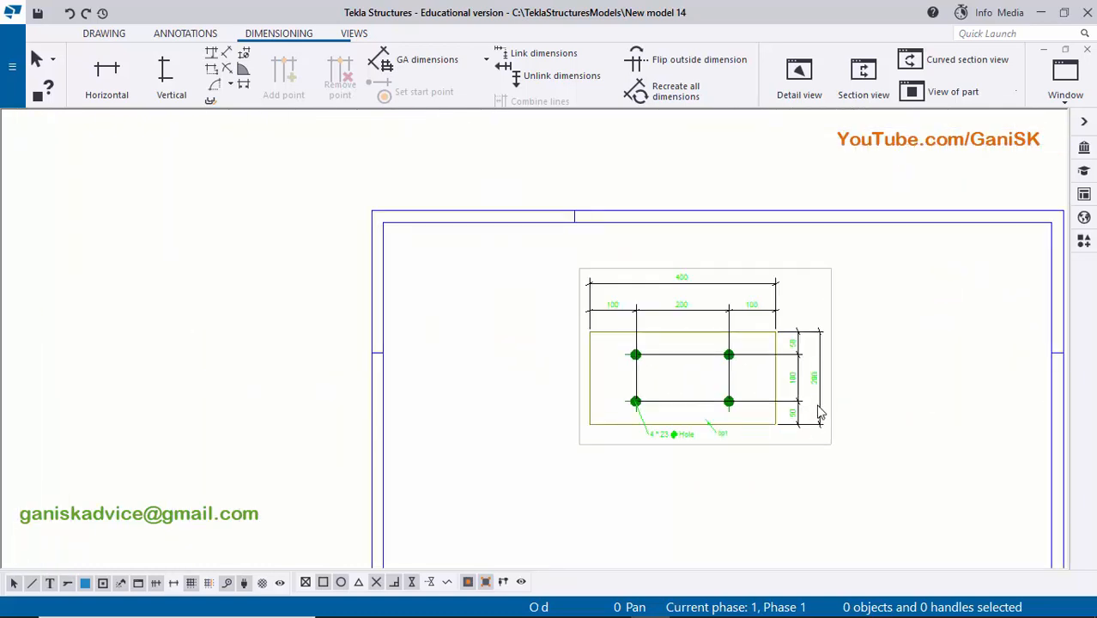
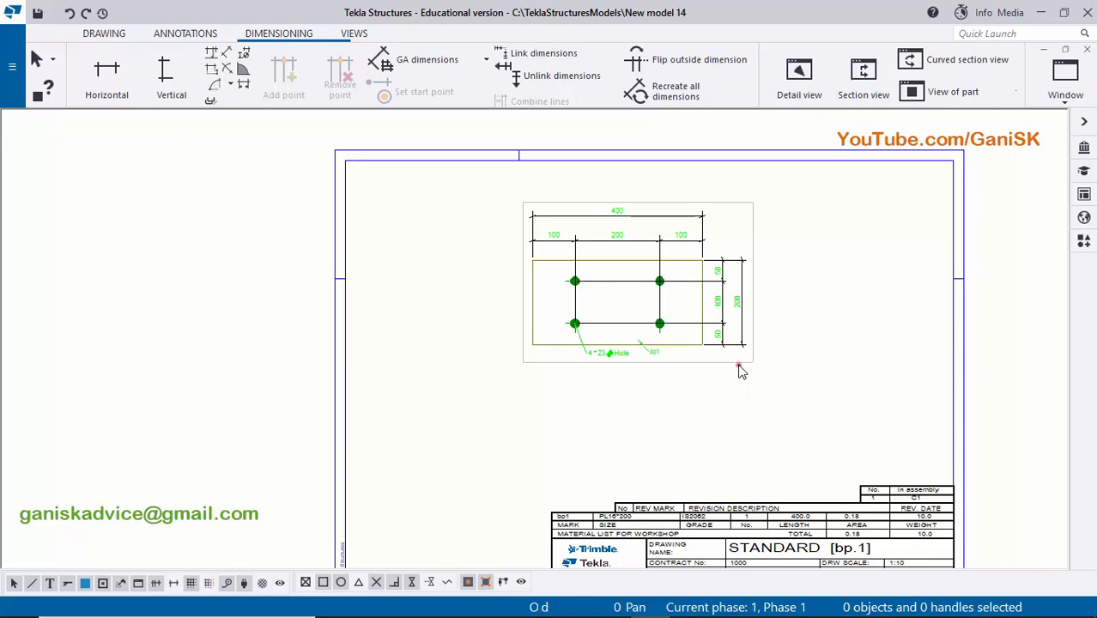
- Move the base plate view slightly lower on the sheet
drag(740, 368, 744, 406)
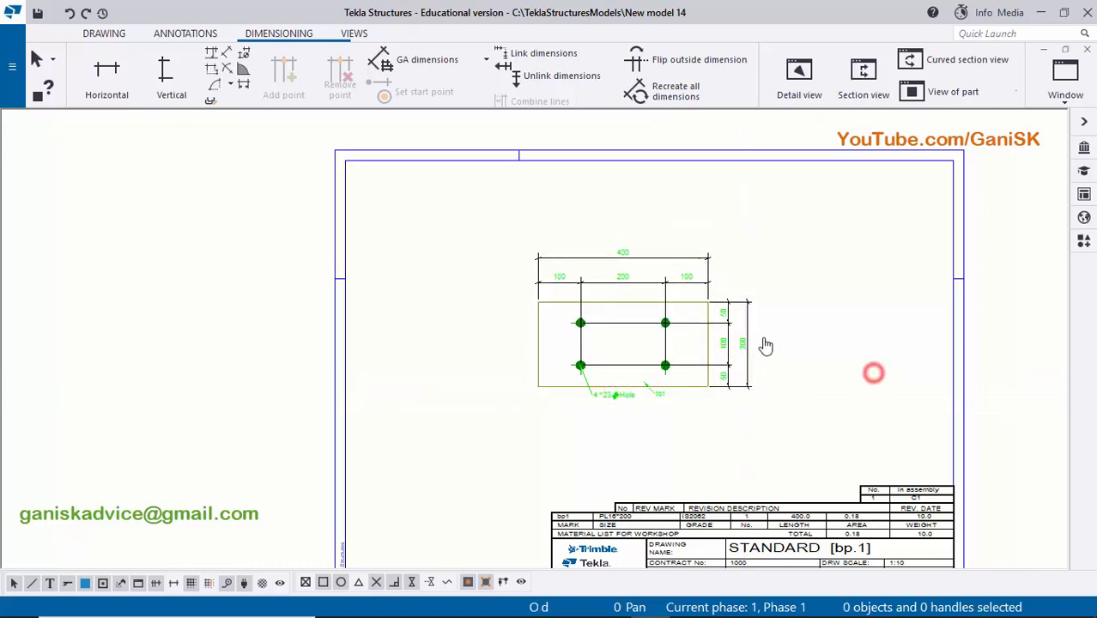
middle_drag(765, 344, 746, 257)
- Check the base plate's mark, size and length in the workshop material list against its dimensioned view
scroll(662, 322, up, 3)
scroll(657, 328, down, 3)
middle_drag(645, 358, 641, 247)
scroll(607, 318, up, 4)
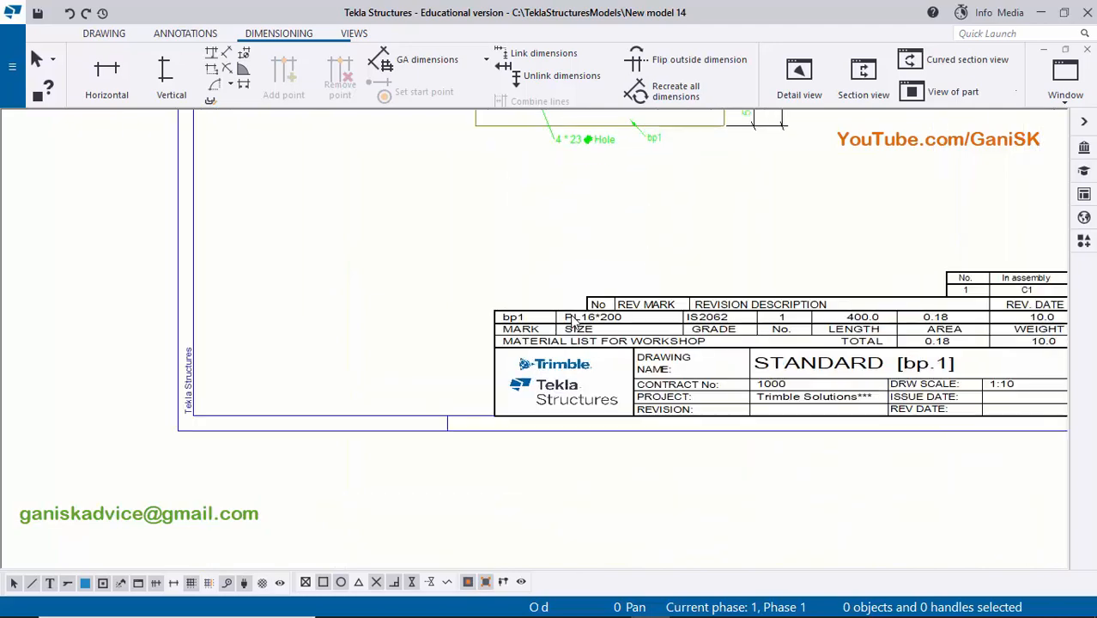
scroll(573, 320, up, 5)
scroll(460, 314, down, 2)
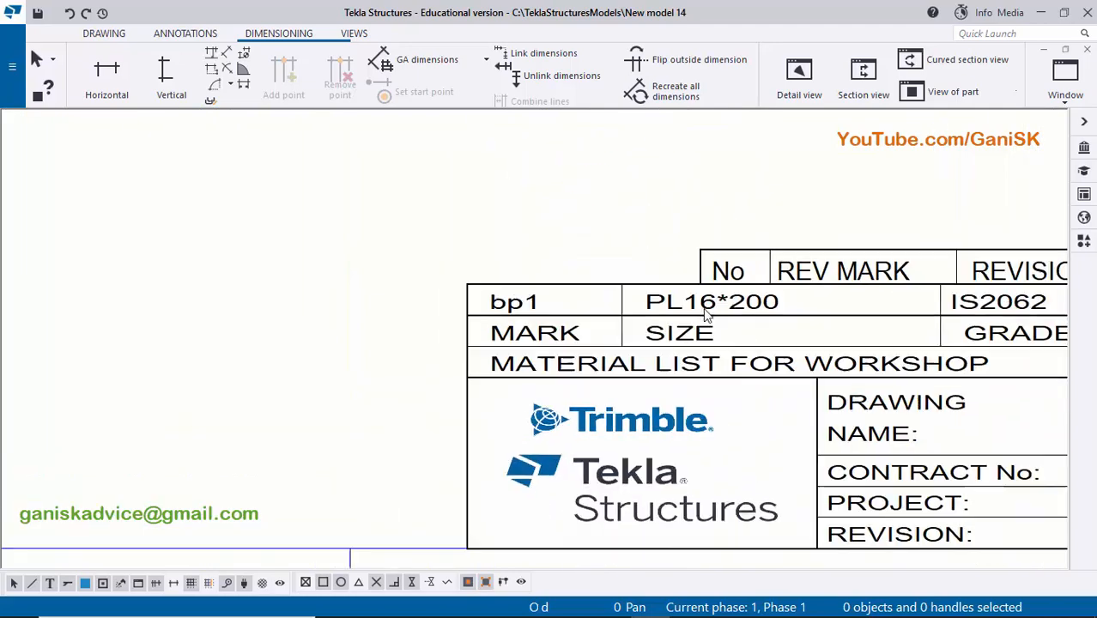
scroll(515, 350, up, 3)
scroll(523, 350, down, 4)
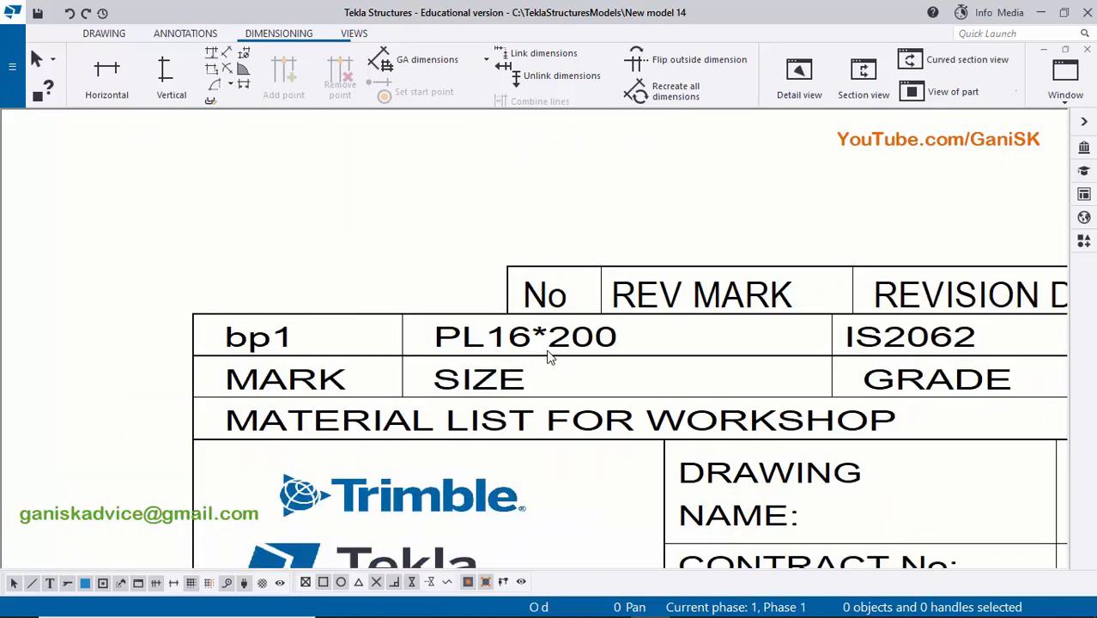
scroll(676, 389, up, 1)
scroll(676, 389, down, 6)
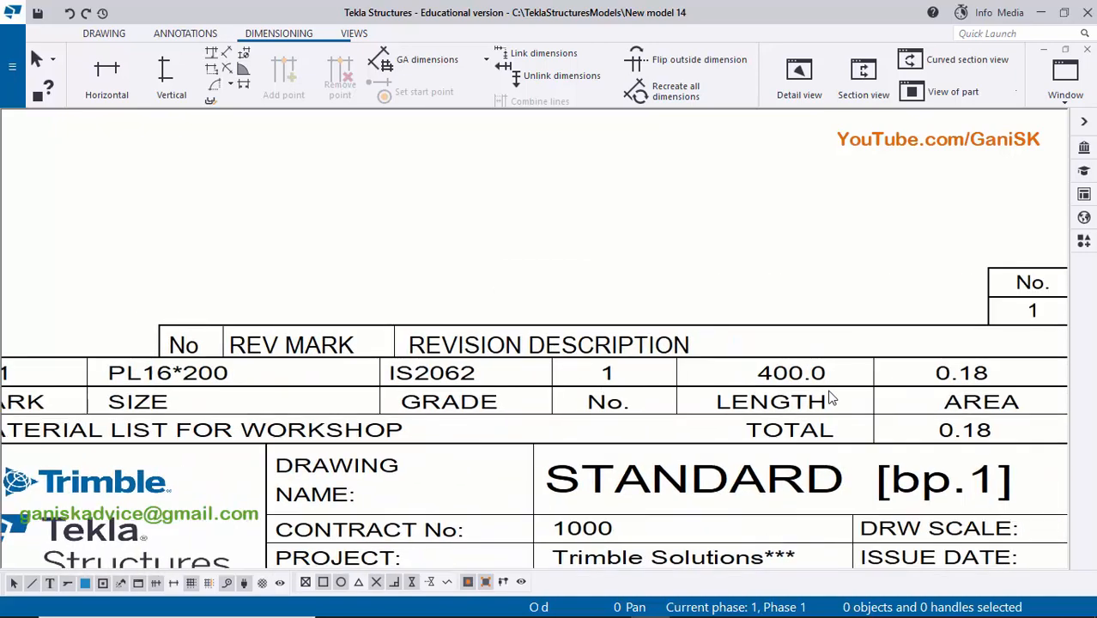
scroll(583, 273, up, 3)
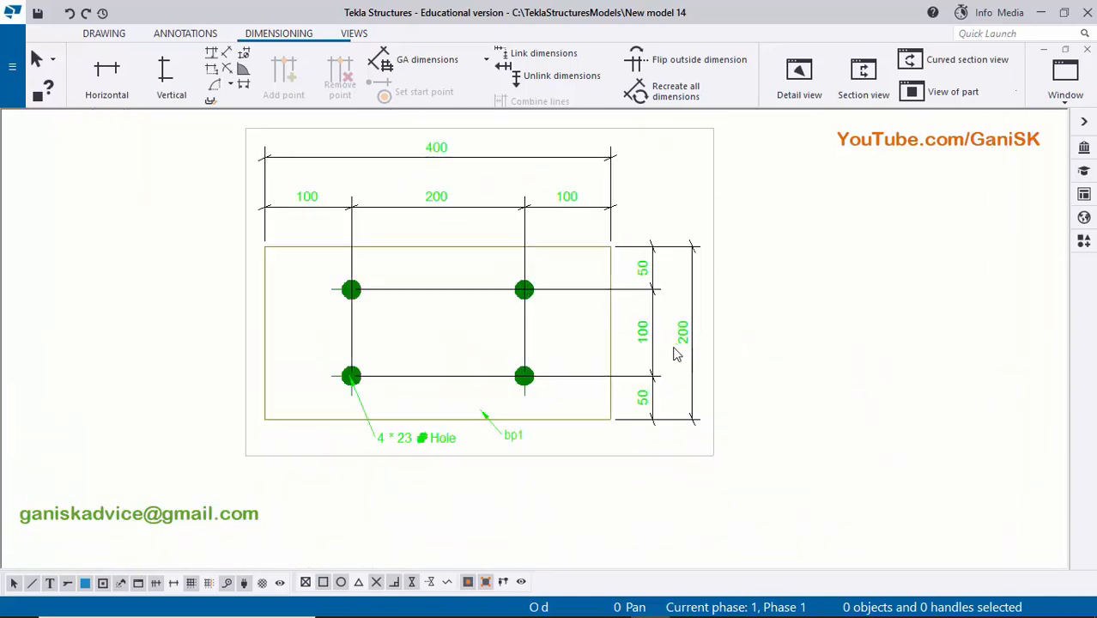
scroll(580, 274, down, 2)
scroll(567, 292, up, 3)
scroll(564, 297, down, 3)
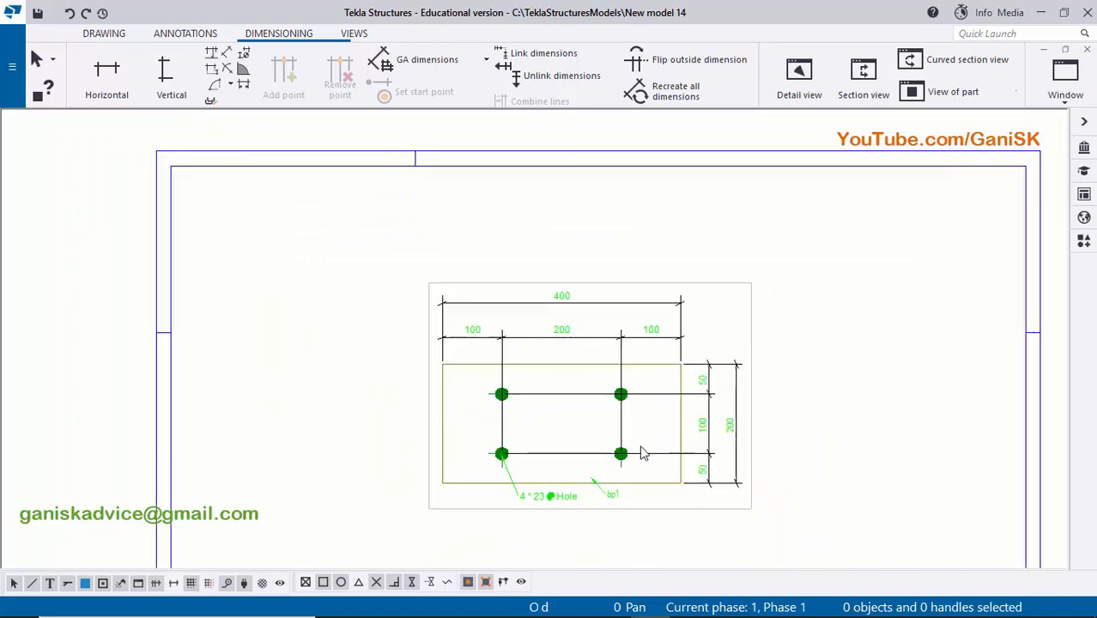
- Examine the base plate's size, grade, quantity, length, area, weight and assembly entries in the title block tables
mouse_move(631, 550)
middle_down()
mouse_move(601, 438)
mouse_move(551, 368)
mouse_move(566, 358)
middle_up()
scroll(510, 344, up, 3)
scroll(509, 344, up, 2)
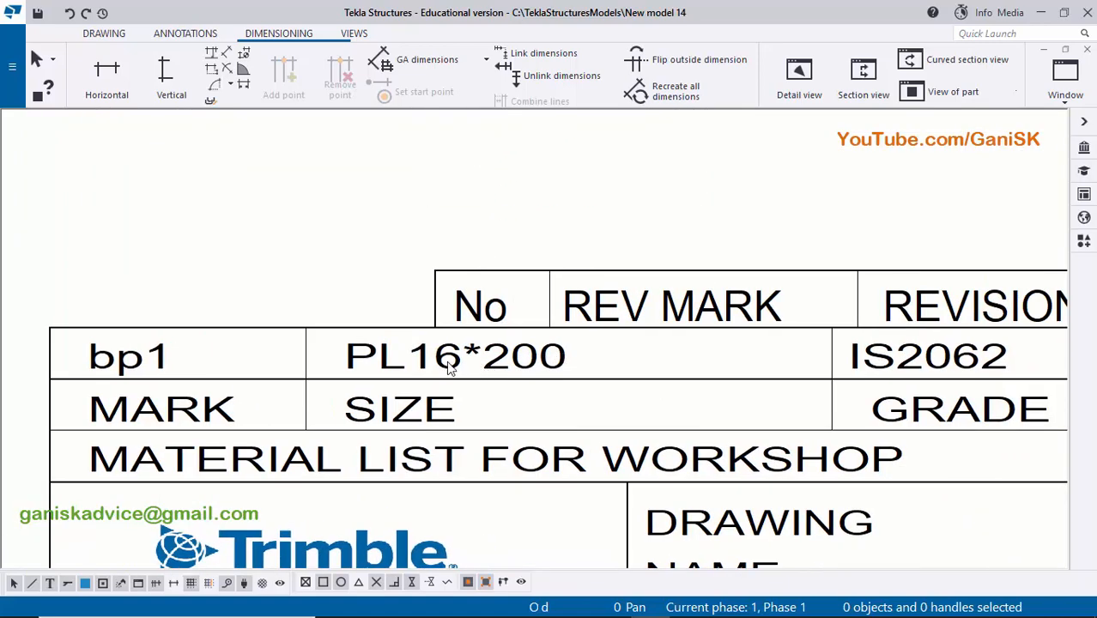
scroll(649, 373, down, 2)
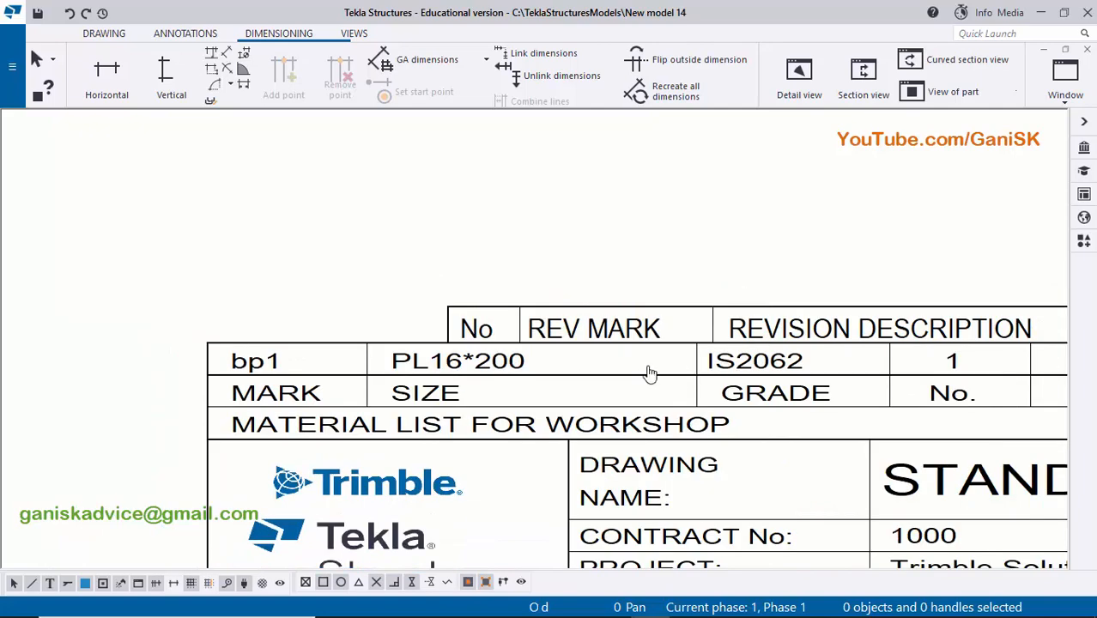
scroll(637, 367, up, 4)
scroll(790, 386, down, 1)
drag(792, 386, 531, 400)
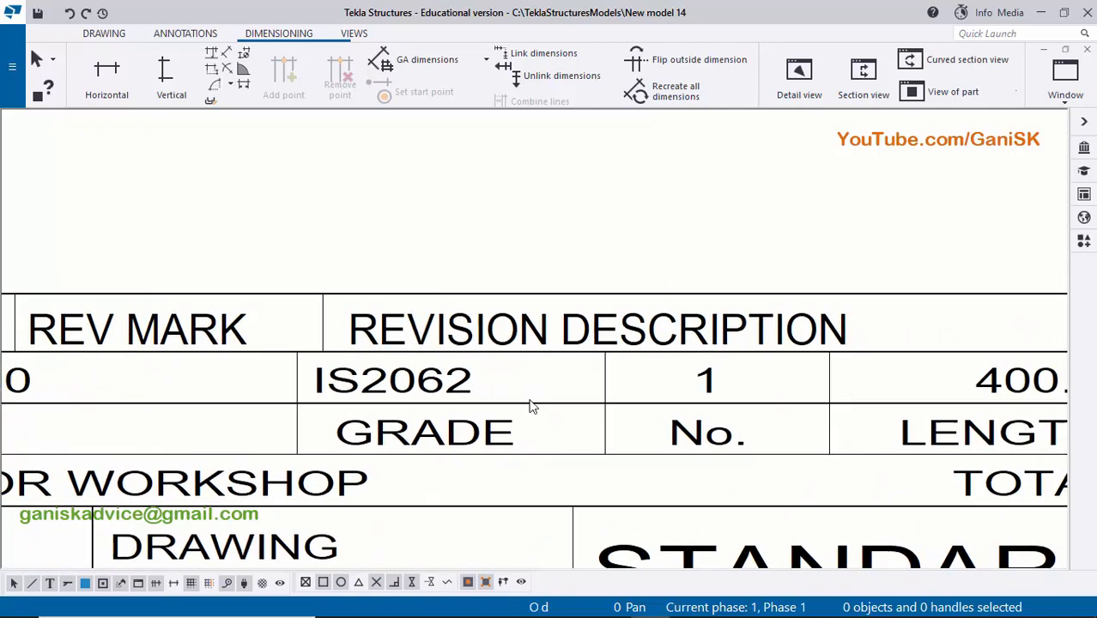
scroll(712, 415, down, 1)
middle_drag(707, 416, 585, 405)
scroll(607, 389, up, 1)
scroll(766, 397, down, 2)
middle_drag(767, 398, 558, 394)
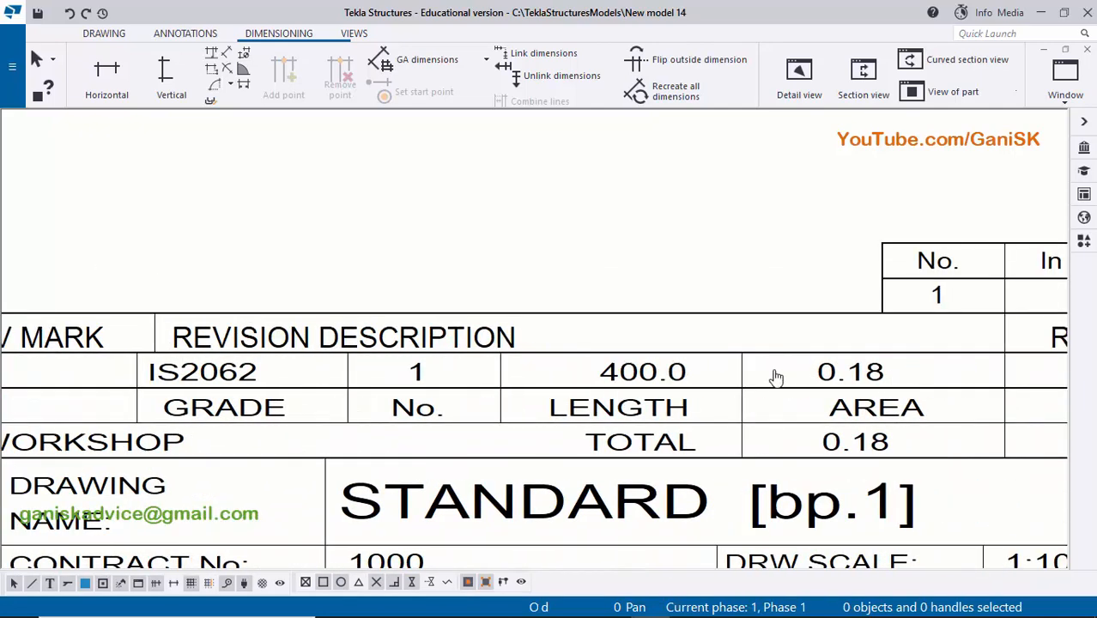
middle_drag(775, 375, 527, 376)
middle_drag(742, 391, 642, 391)
scroll(811, 392, up, 1)
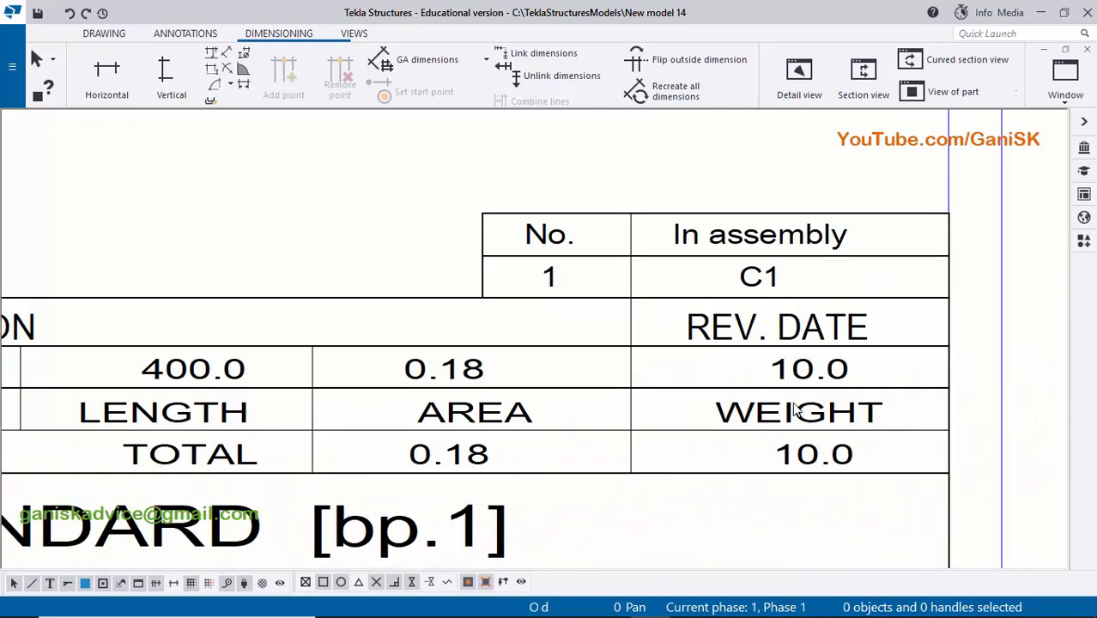
scroll(832, 392, down, 2)
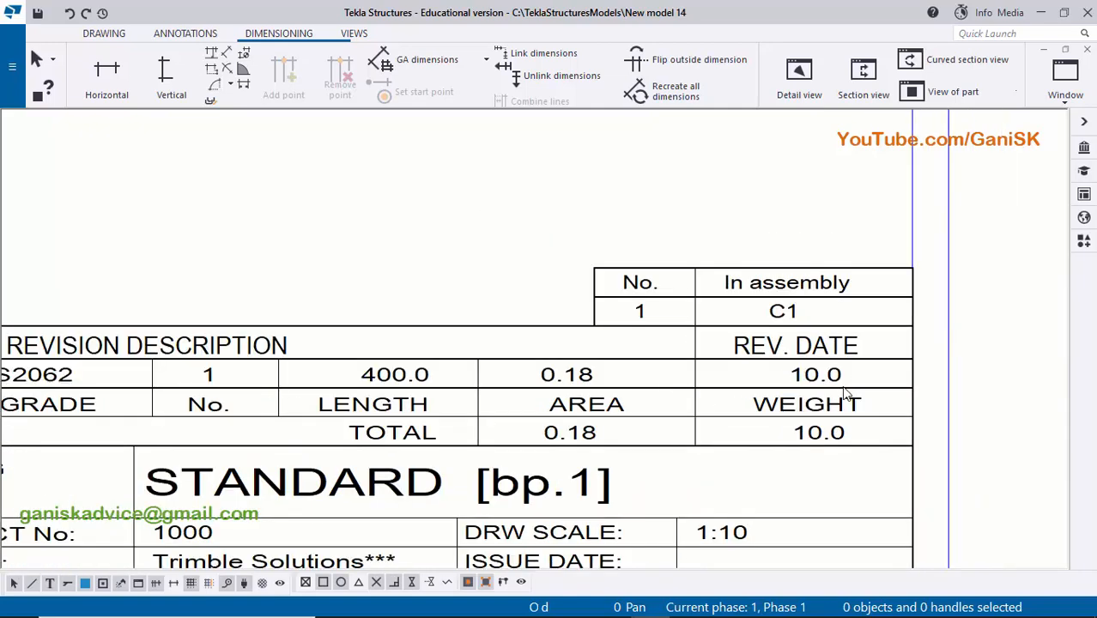
scroll(837, 384, down, 5)
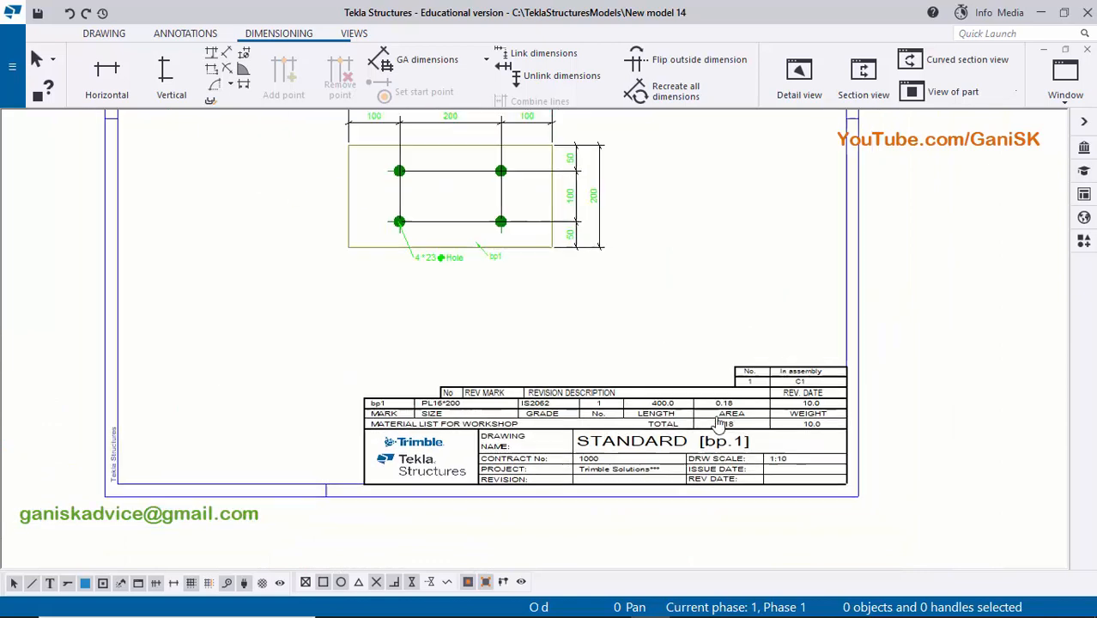
middle_drag(716, 352, 675, 363)
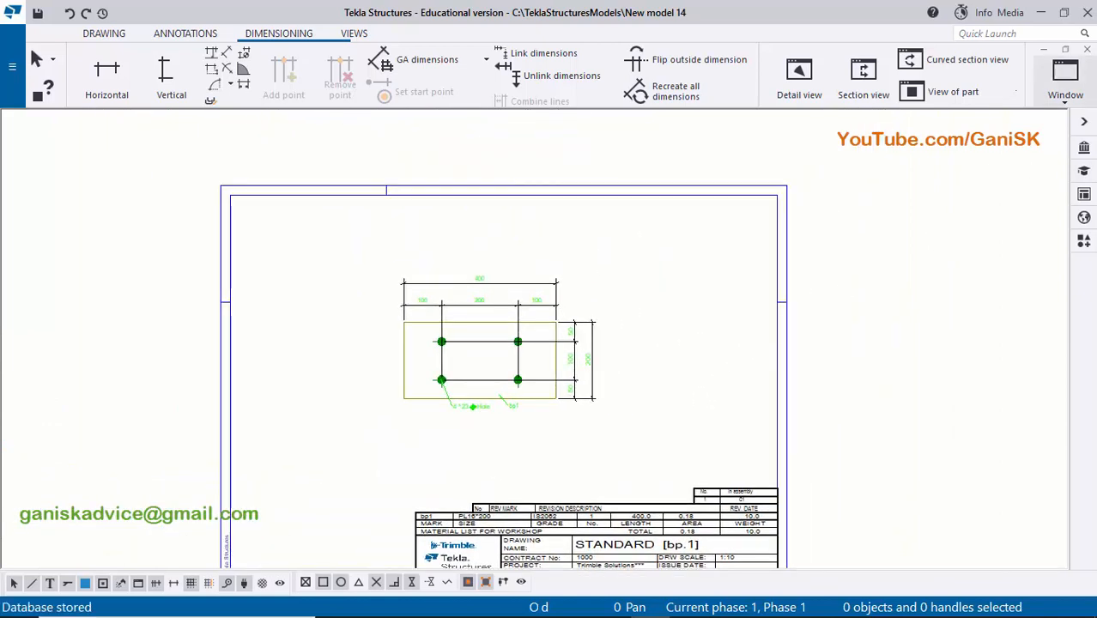
- Close the base plate drawing and open the column assembly drawing C.1 from the document list
click(1087, 50)
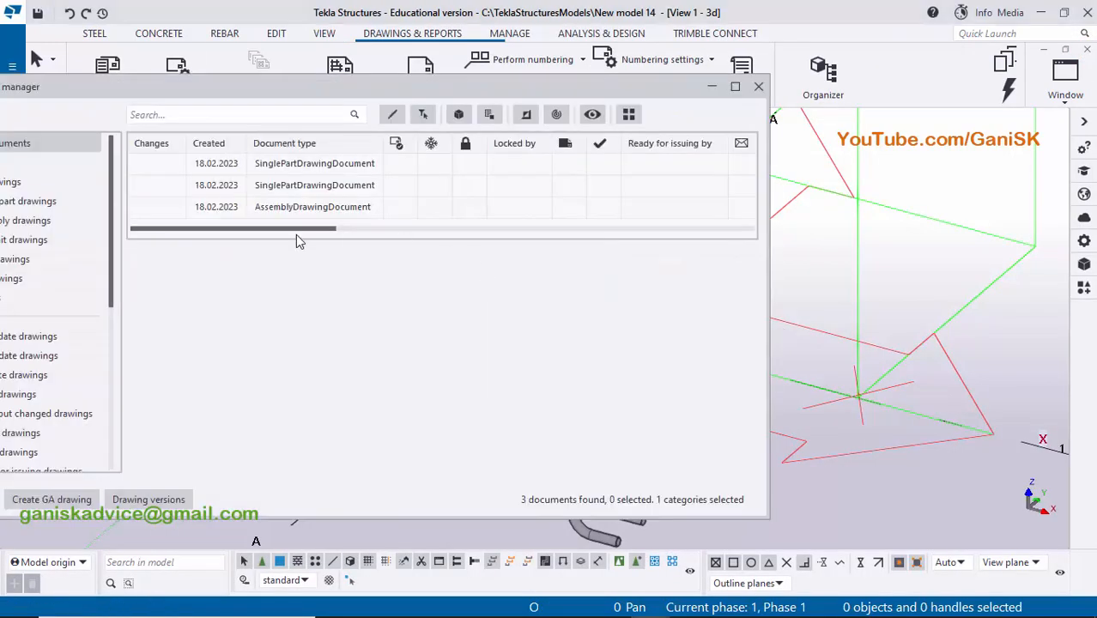
drag(295, 228, 434, 248)
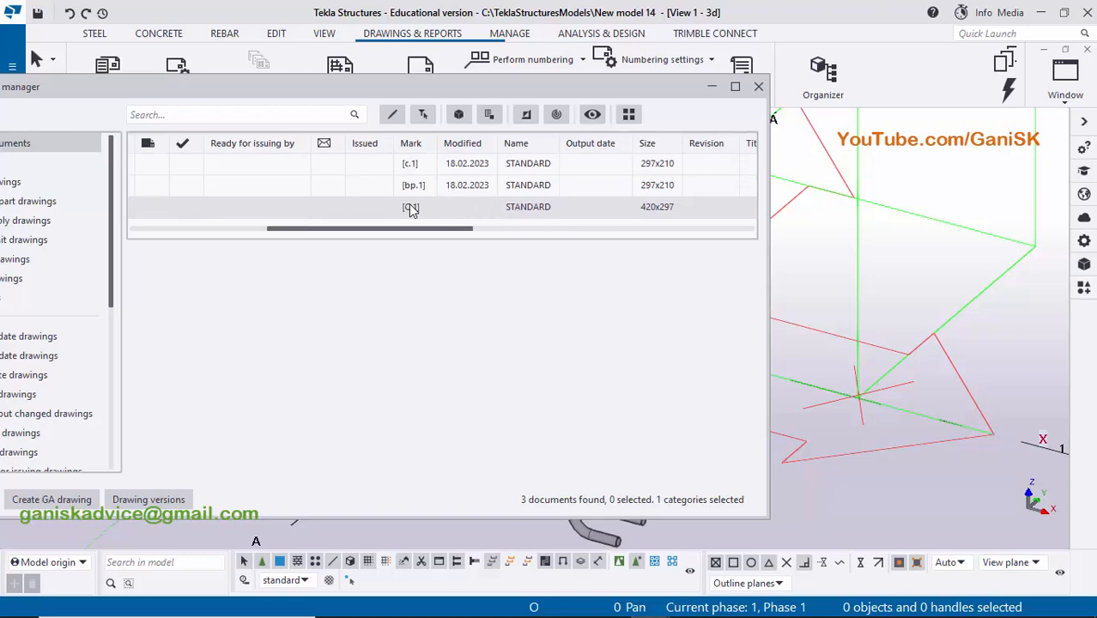
double_click(413, 211)
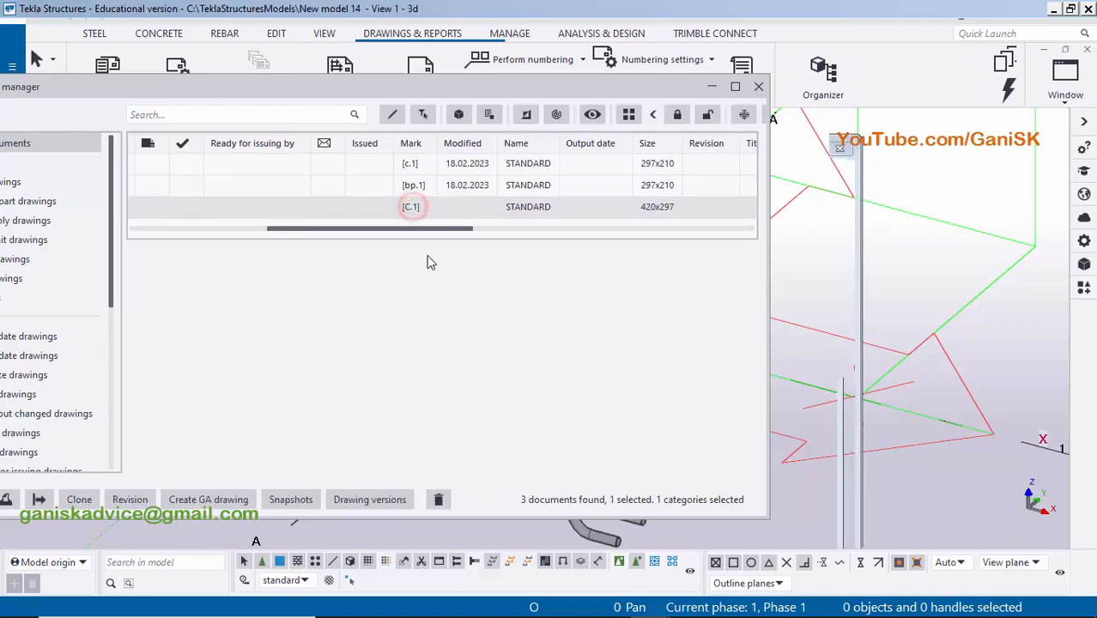
click(759, 90)
- Examine the assembly drawing's front view, side view and section A, checking their dimensions and marks
scroll(554, 412, up, 5)
scroll(554, 412, down, 4)
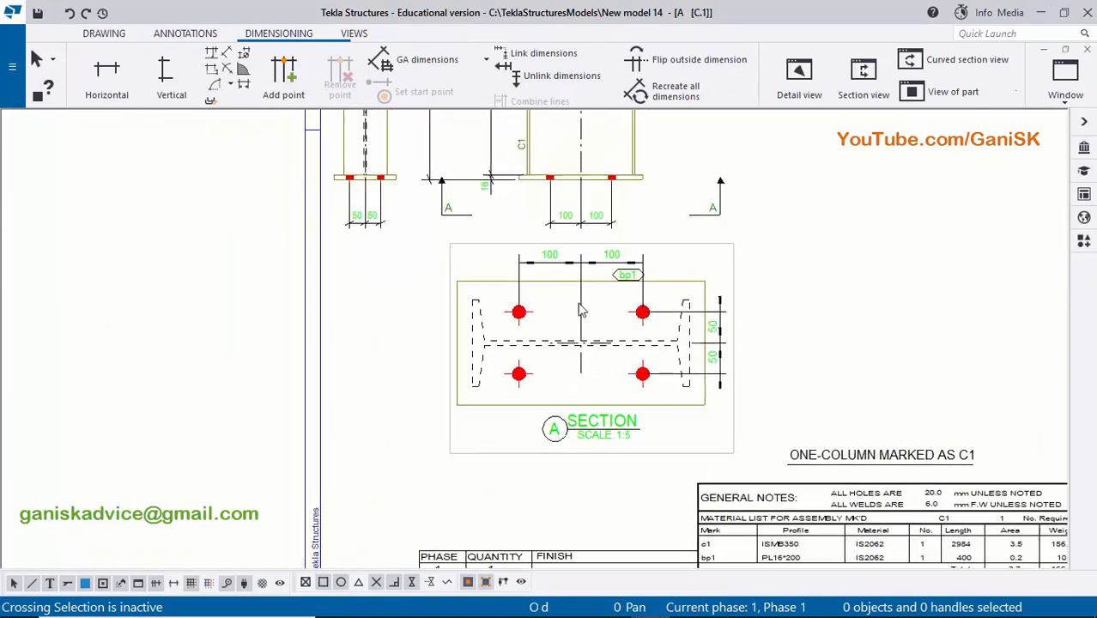
scroll(554, 412, up, 3)
scroll(554, 412, down, 3)
scroll(385, 282, up, 3)
scroll(384, 282, down, 3)
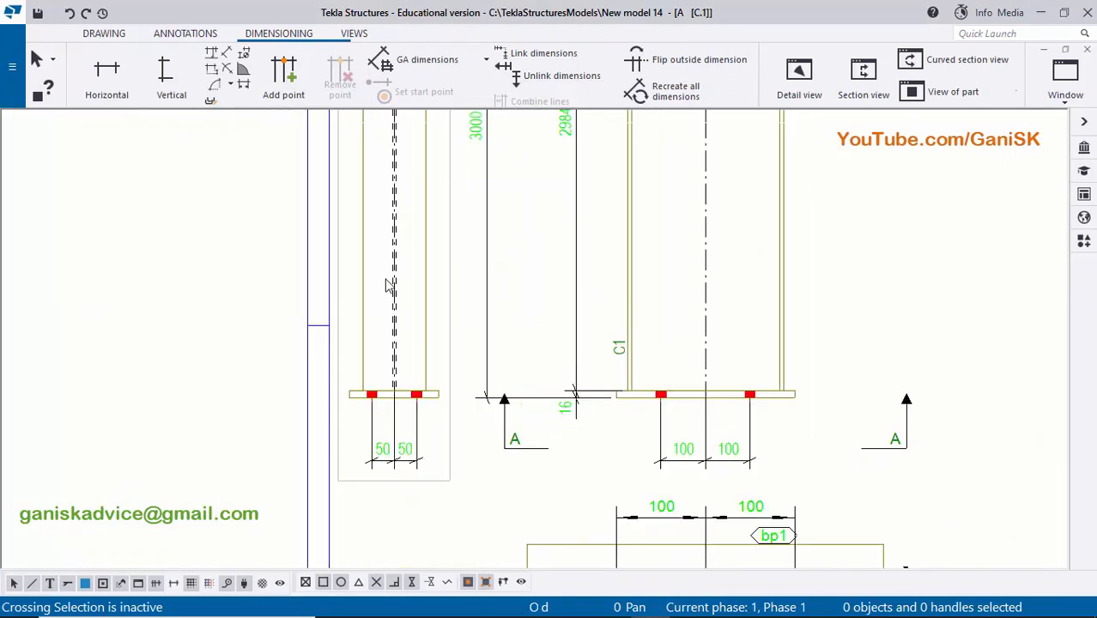
scroll(727, 373, up, 3)
scroll(636, 409, up, 2)
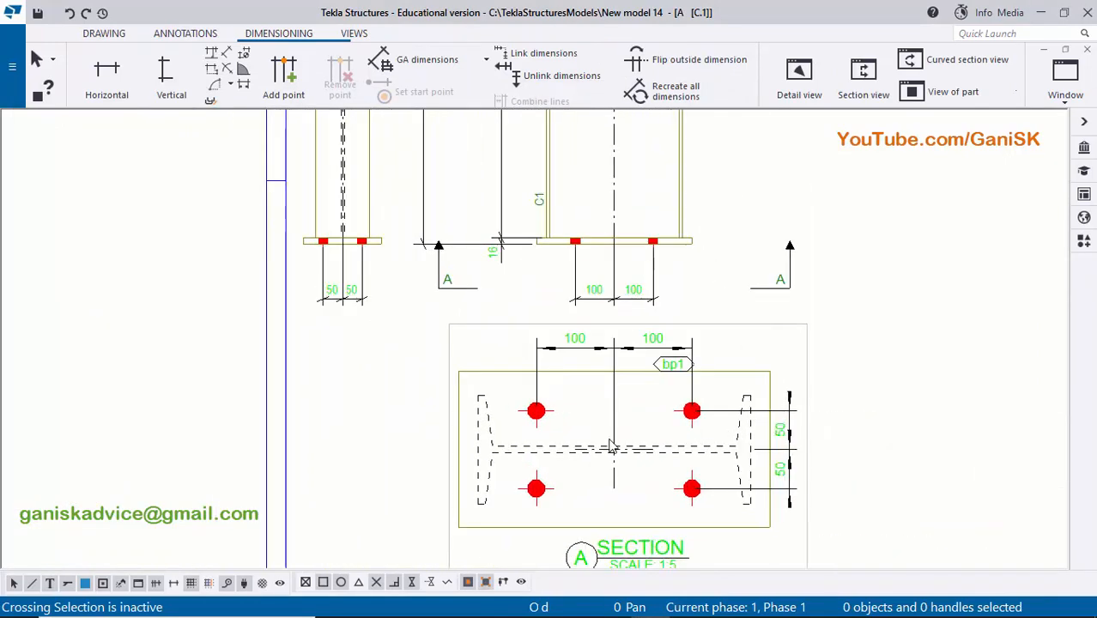
scroll(507, 411, down, 4)
scroll(527, 314, up, 6)
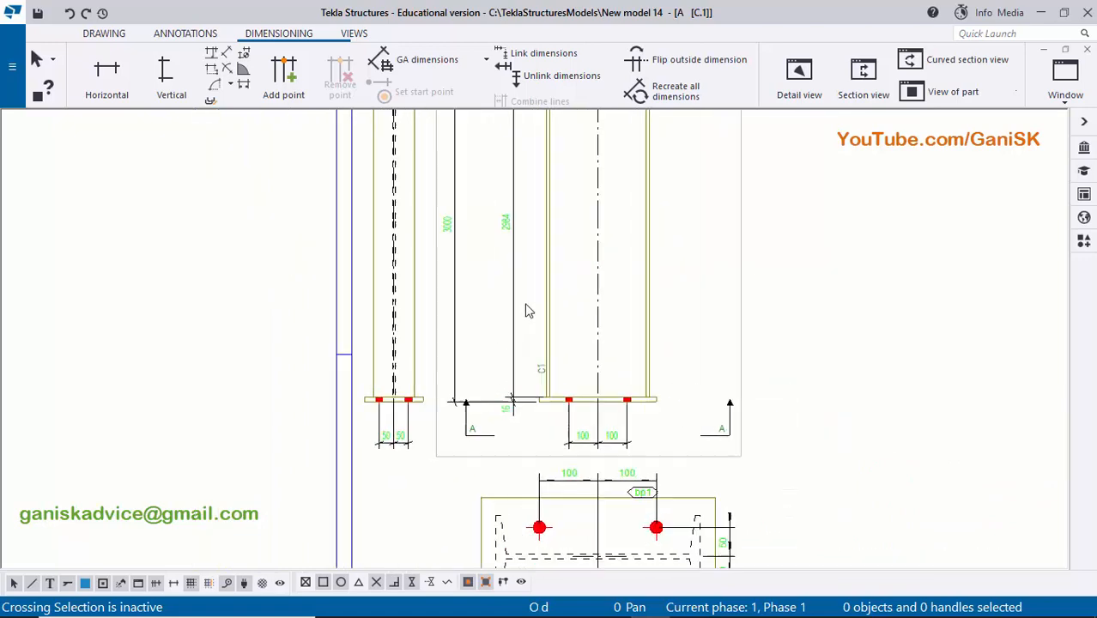
scroll(526, 354, down, 3)
middle_drag(592, 473, 566, 375)
scroll(566, 378, down, 2)
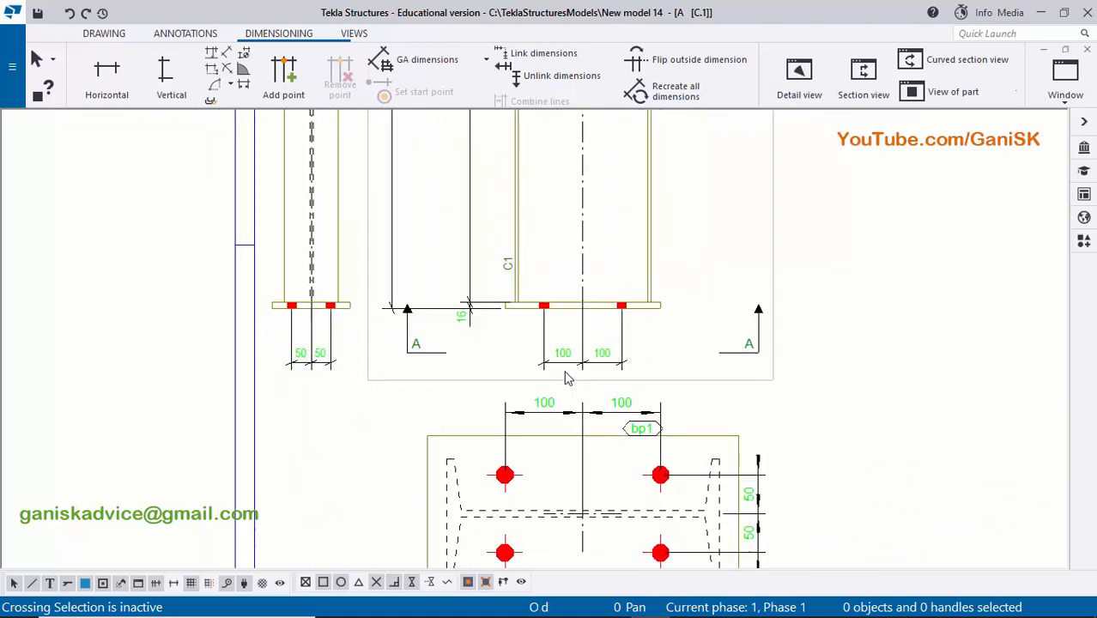
scroll(569, 373, down, 2)
scroll(574, 372, up, 1)
scroll(576, 371, down, 1)
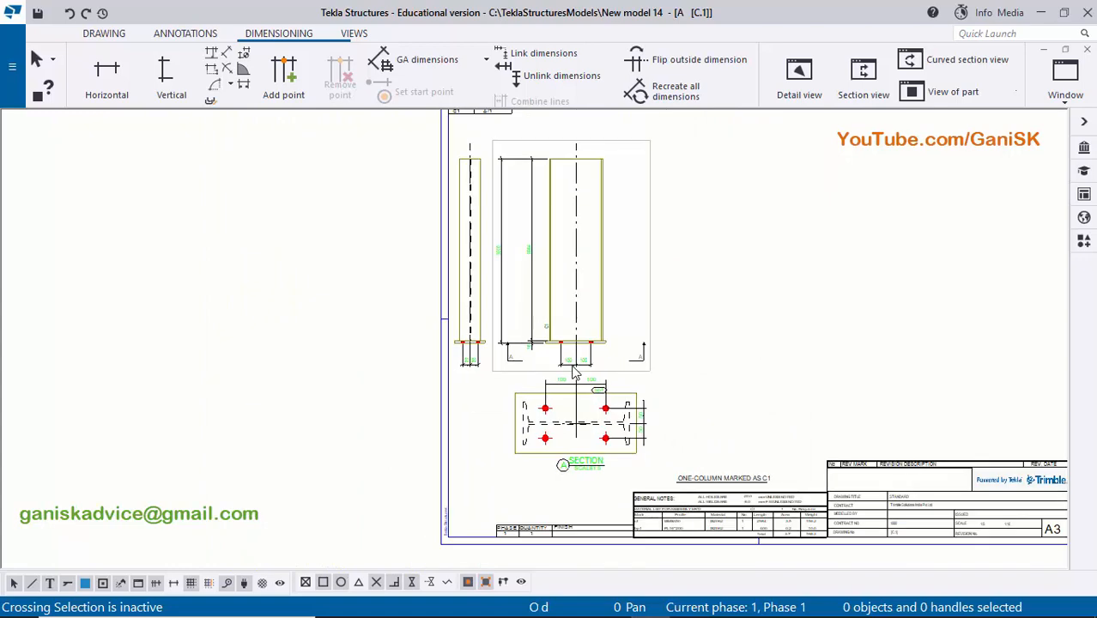
scroll(575, 371, up, 1)
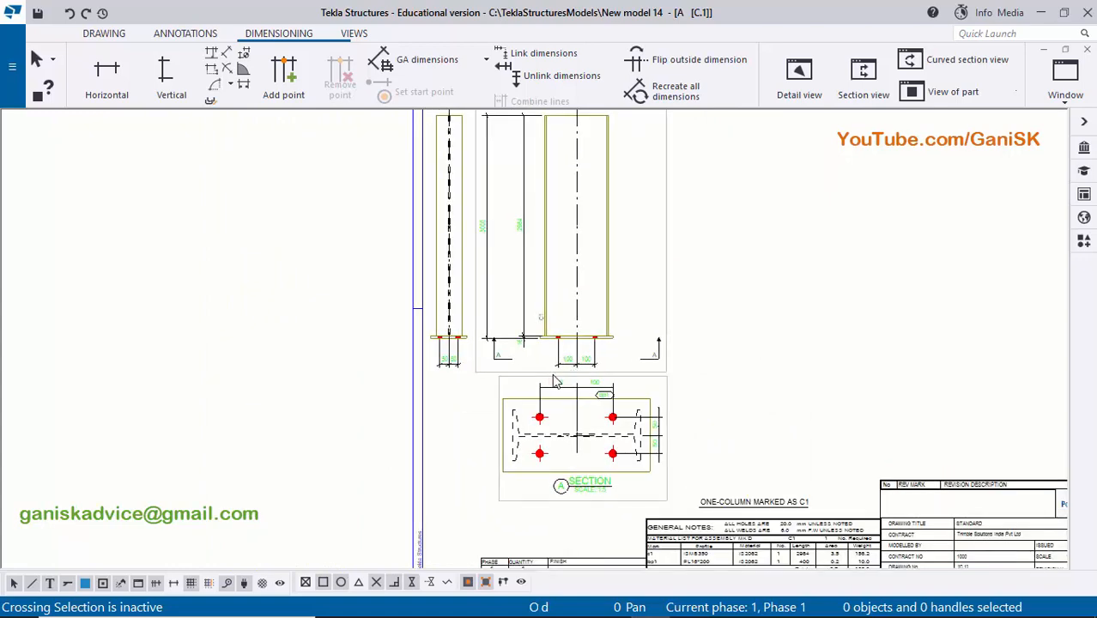
scroll(583, 347, up, 3)
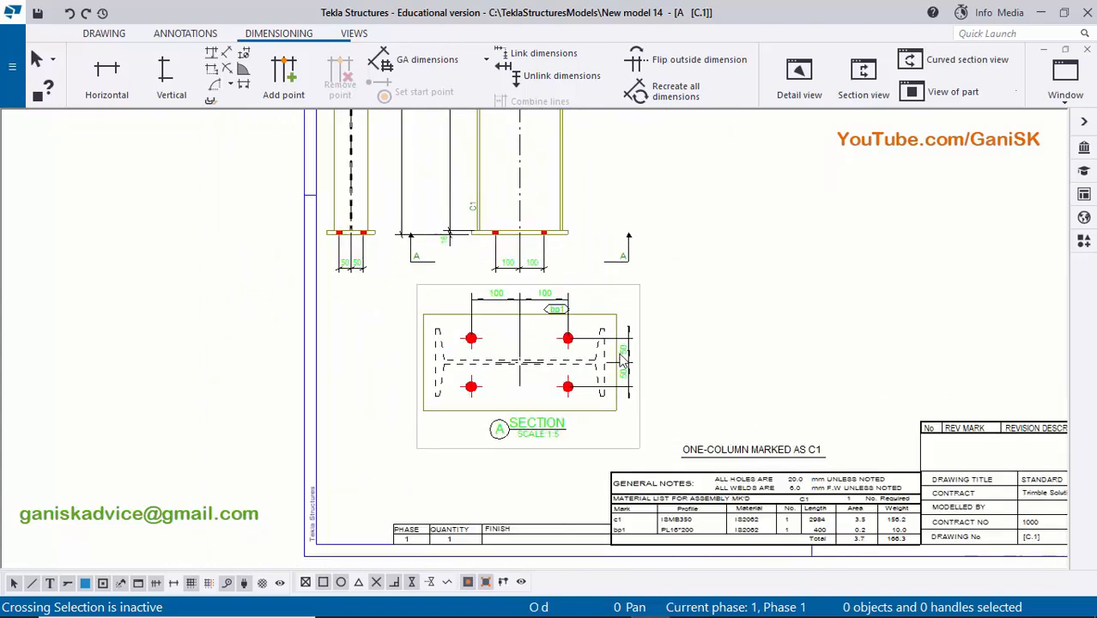
- Delete section A with its dimensions and the column's narrow side view from the assembly drawing
click(548, 376)
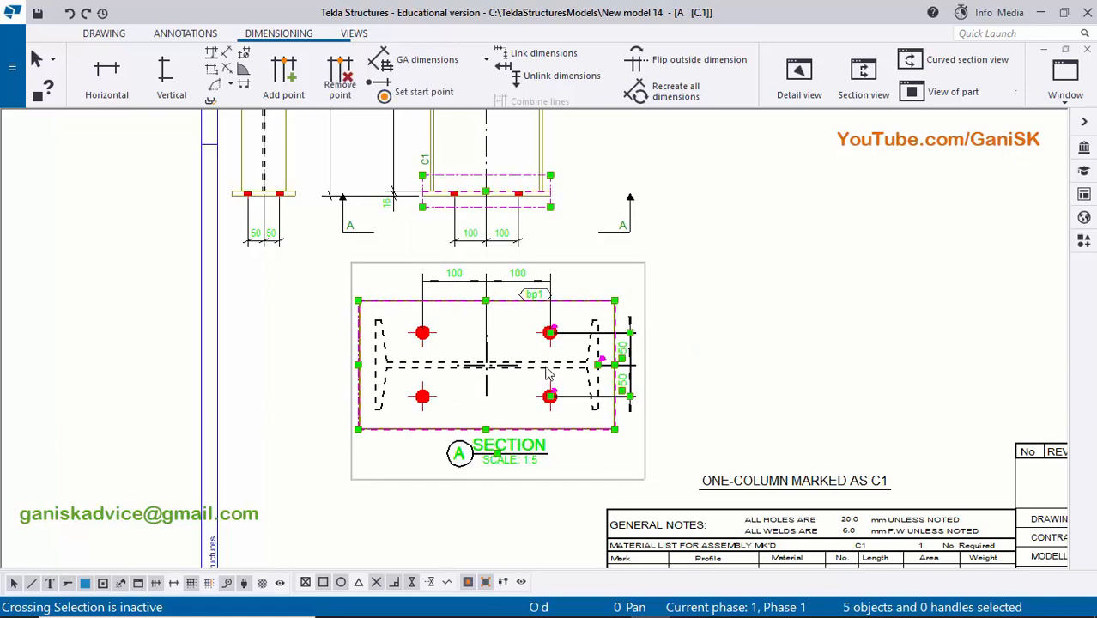
key(Delete)
middle_drag(371, 371, 384, 388)
scroll(384, 389, up, 2)
drag(383, 401, 348, 270)
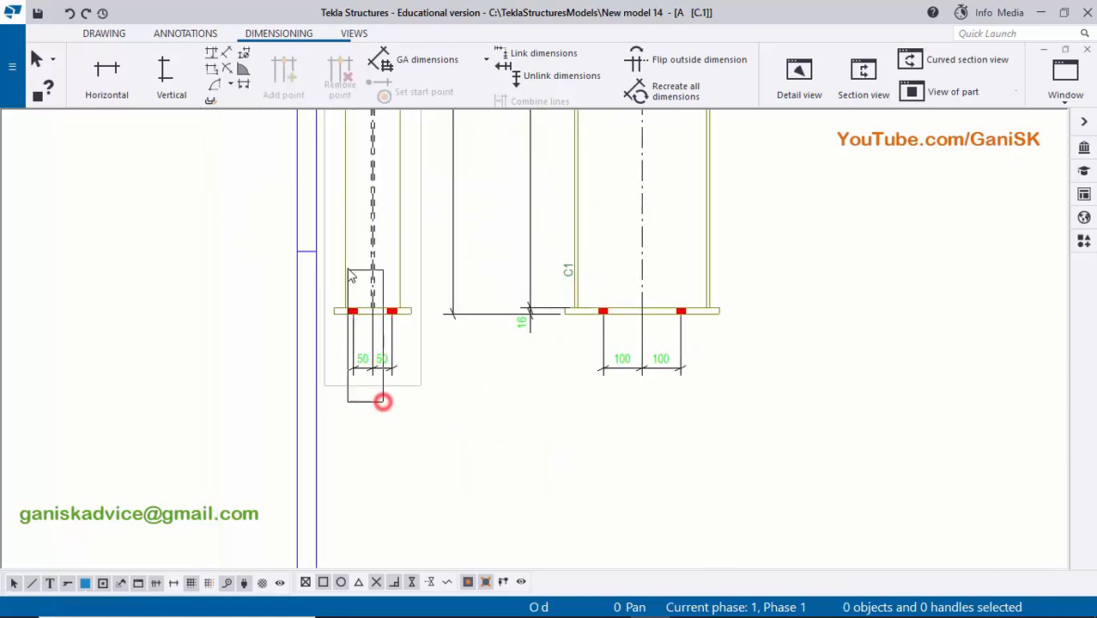
key(Delete)
- Delete the height dimensions, the bolt spacing dimensions and the C1 mark from the column's front view
scroll(483, 288, down, 1)
middle_drag(481, 318, 463, 455)
scroll(507, 442, up, 3)
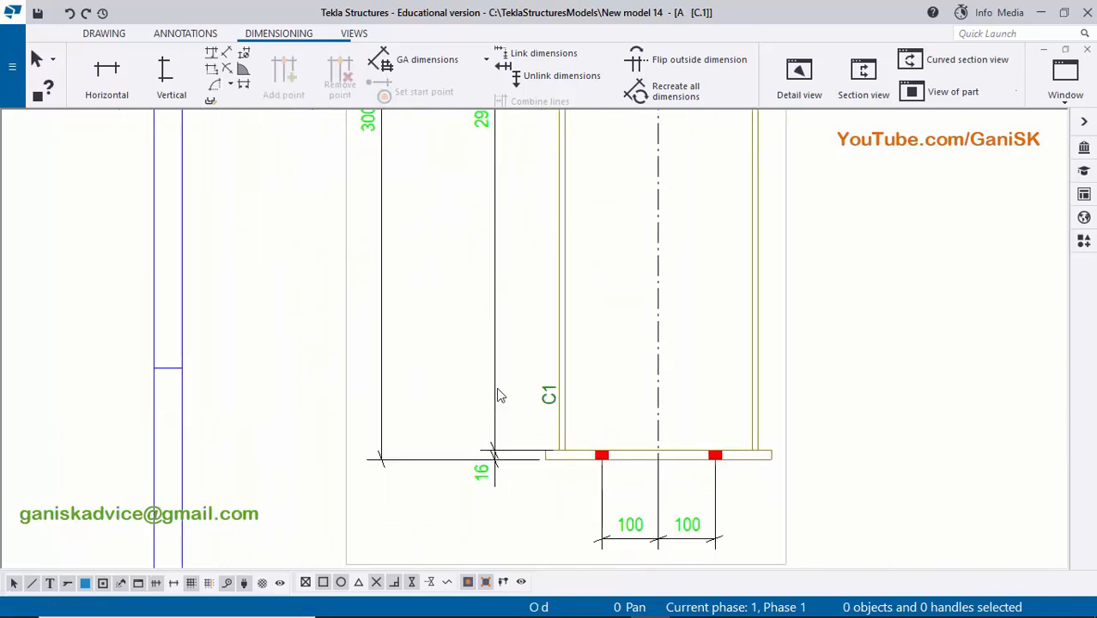
click(507, 389)
key(Delete)
scroll(612, 449, up, 1)
click(661, 448)
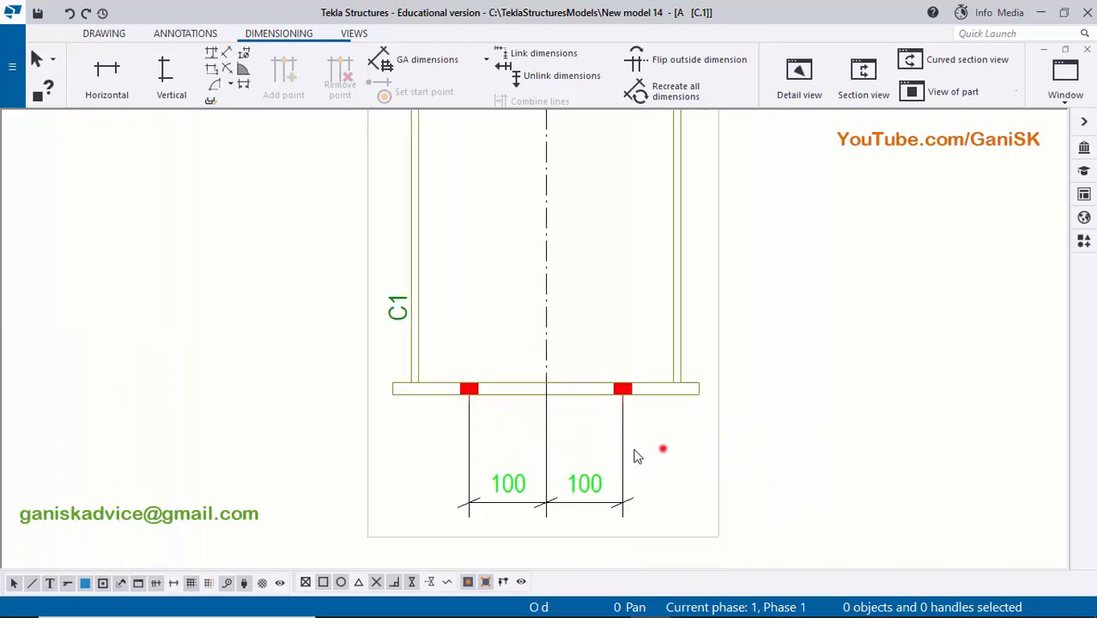
key(Delete)
scroll(589, 431, down, 2)
middle_drag(506, 344, 507, 439)
scroll(455, 447, up, 2)
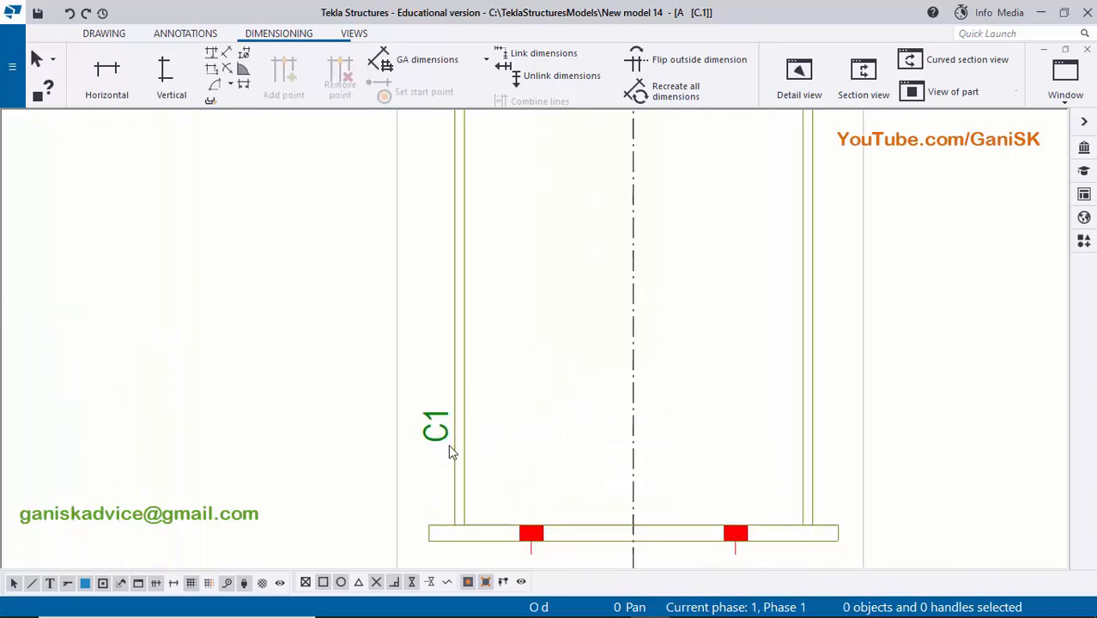
scroll(506, 438, down, 5)
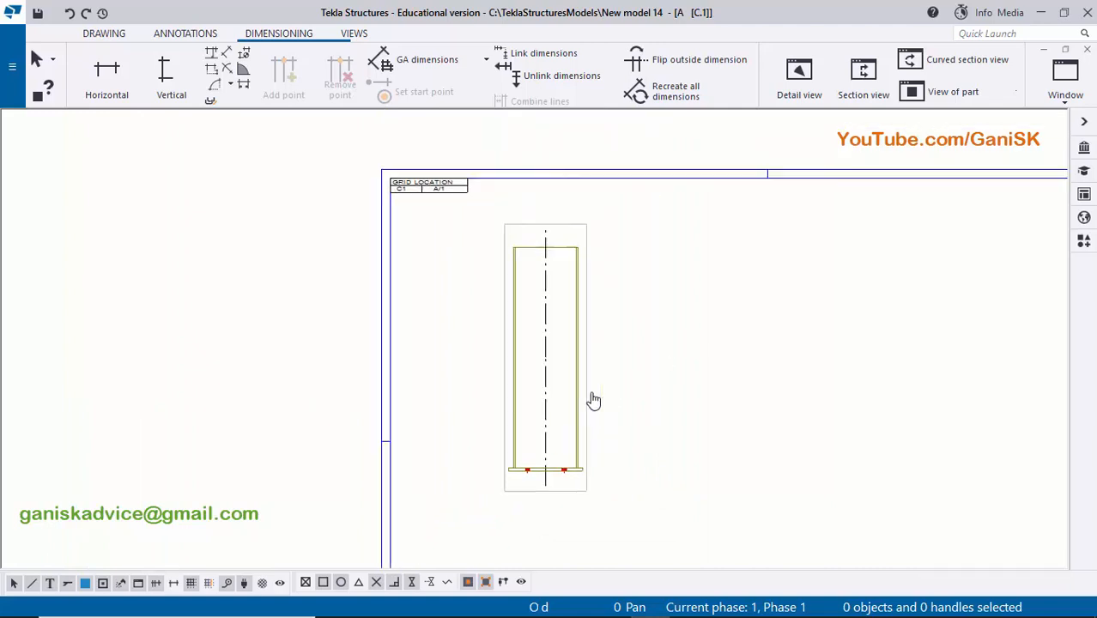
- Move the column's front view towards the middle of the sheet
mouse_move(589, 419)
mouse_down()
mouse_move(811, 429)
mouse_move(766, 440)
mouse_up()
middle_drag(750, 406, 672, 255)
middle_drag(699, 314, 697, 402)
scroll(692, 385, up, 1)
drag(685, 373, 703, 370)
click(783, 346)
scroll(796, 326, down, 1)
middle_drag(797, 325, 767, 397)
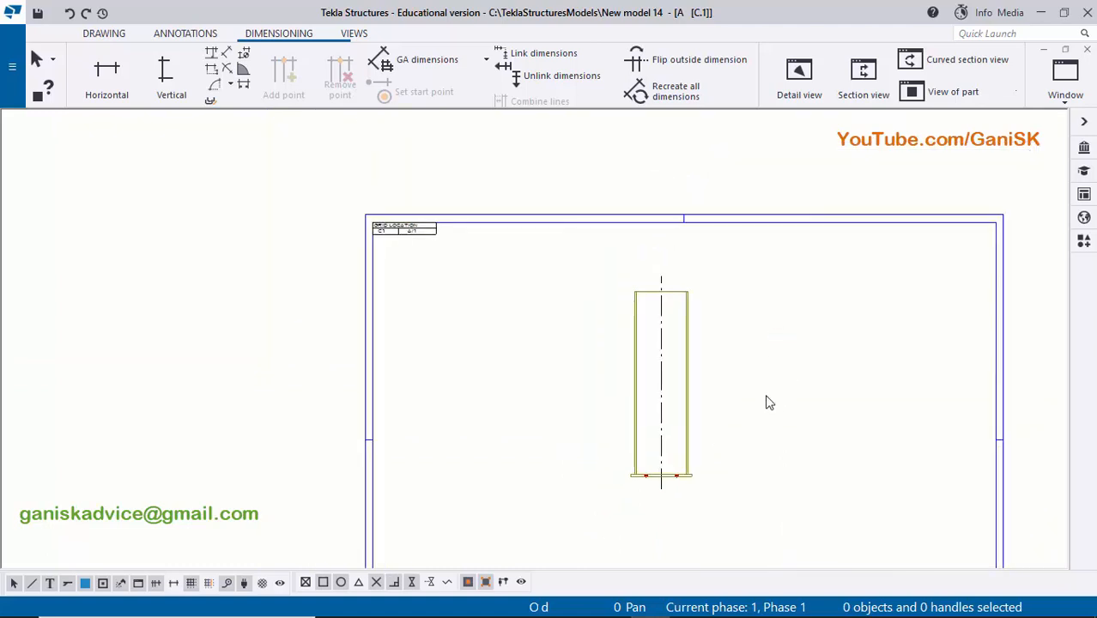
- Set the scale of the column's front view to 1/7
scroll(708, 443, up, 2)
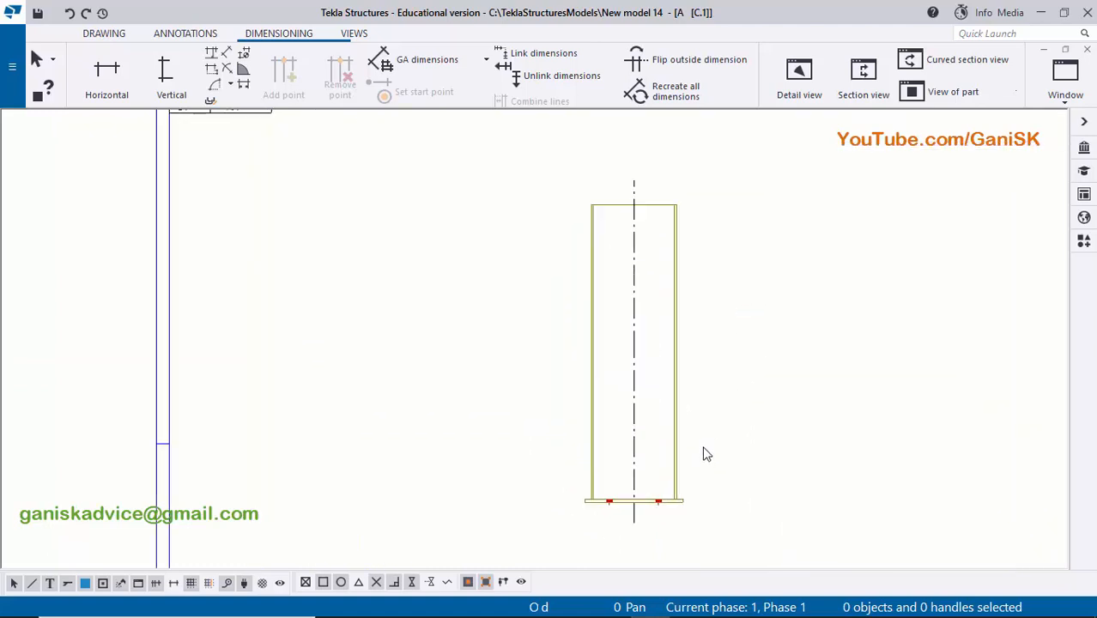
click(691, 429)
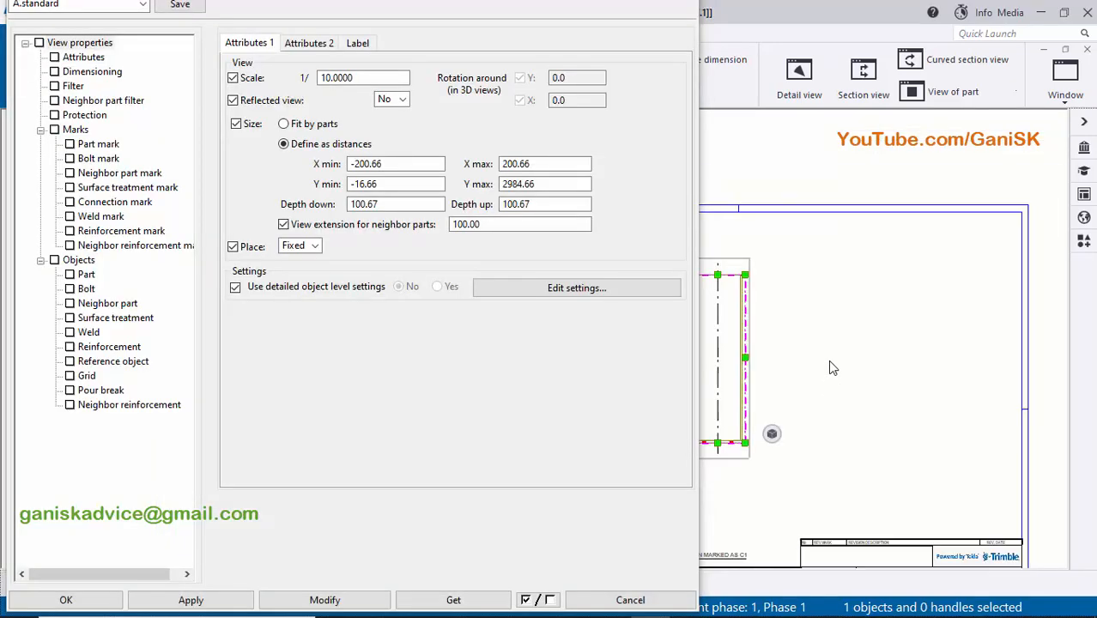
drag(350, 77, 305, 78)
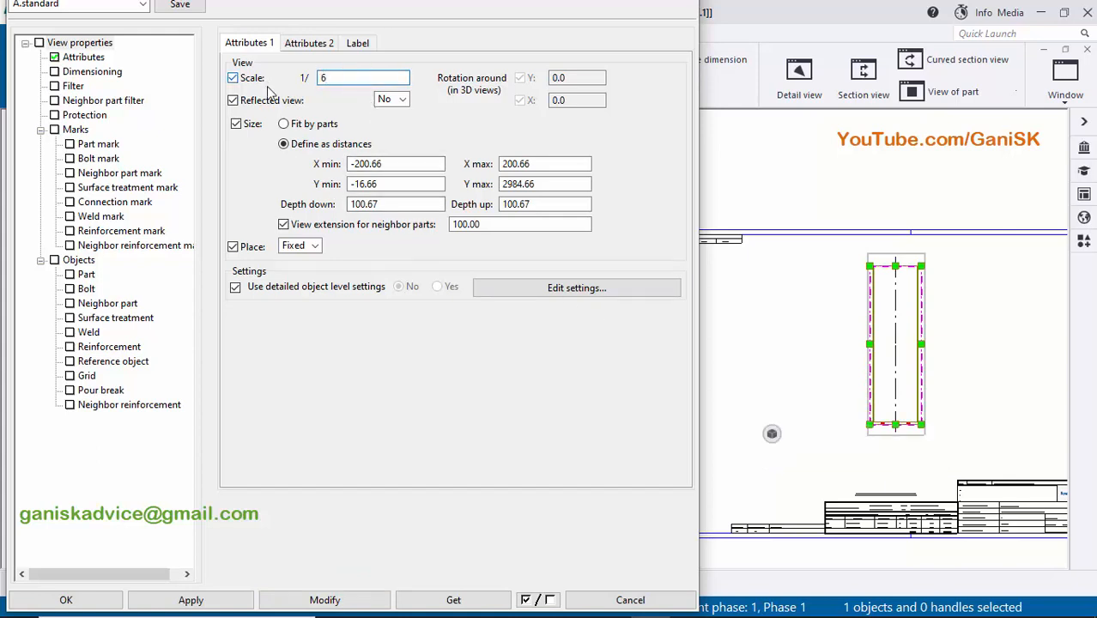
click(325, 600)
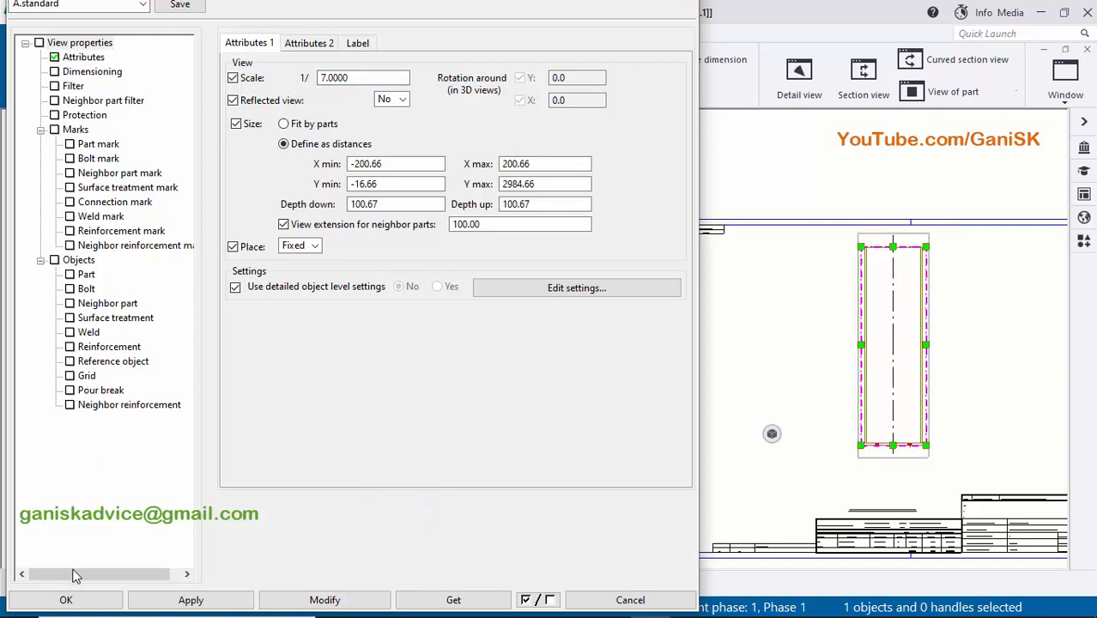
click(52, 599)
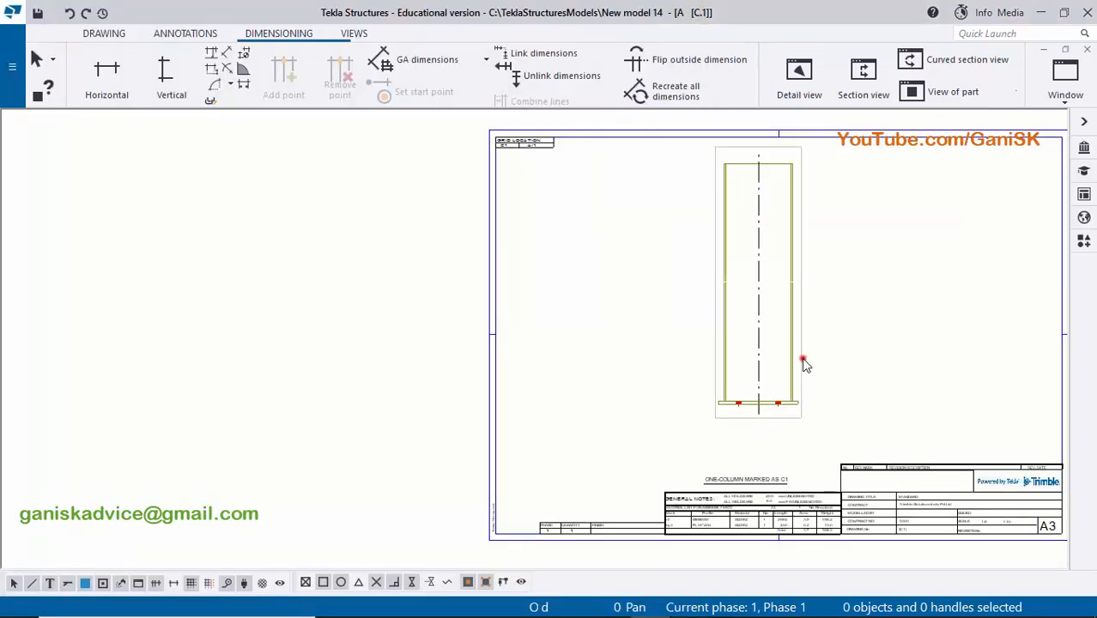
click(803, 362)
- Turn off the centre line of the column in the front view
scroll(816, 378, up, 5)
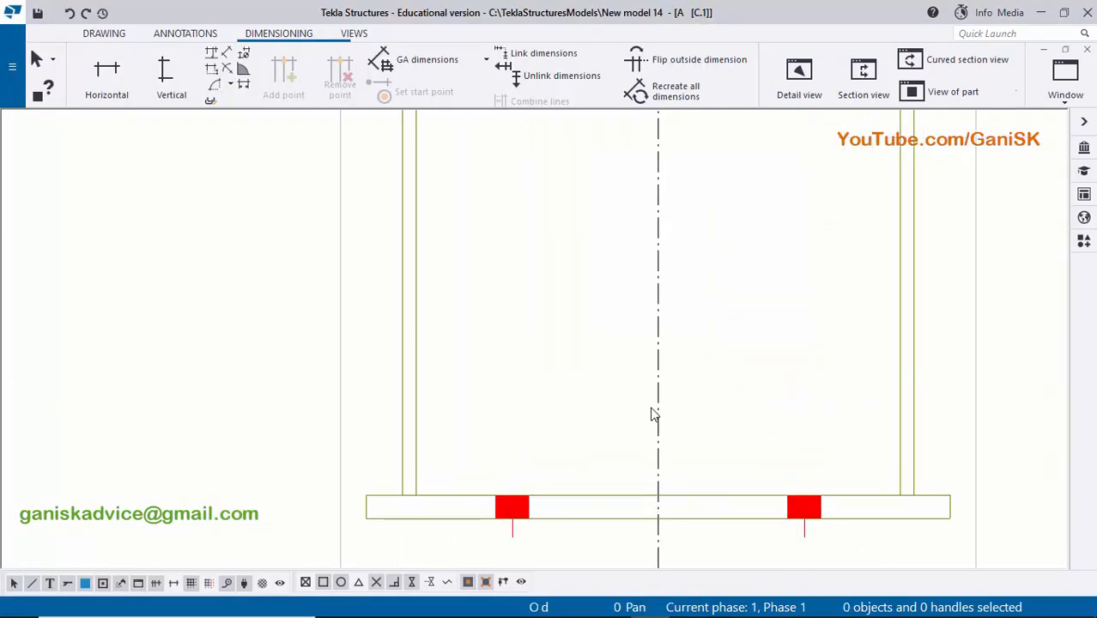
double_click(661, 414)
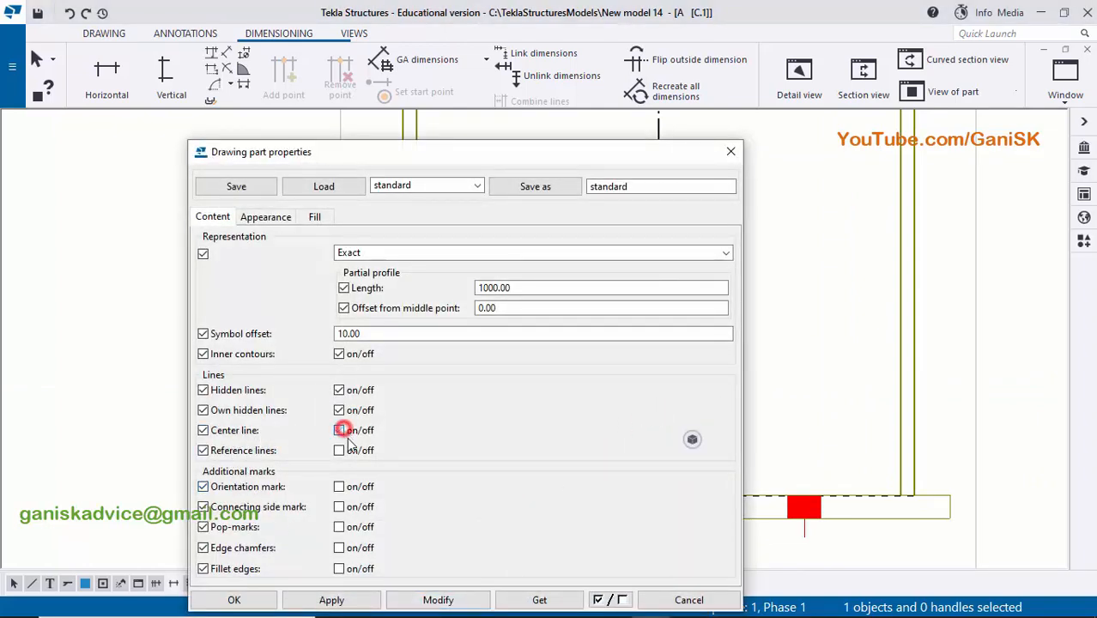
click(258, 600)
- Add a part mark to the column's left flange using the applied mark properties and position it beside the flange
scroll(489, 464, down, 5)
scroll(658, 351, up, 5)
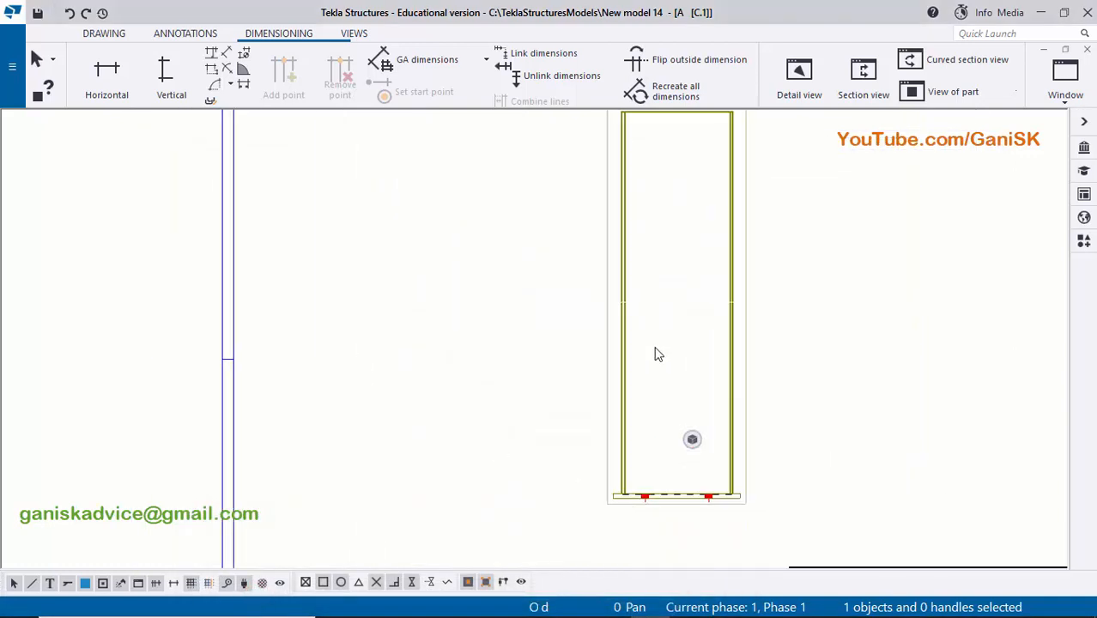
scroll(652, 373, up, 4)
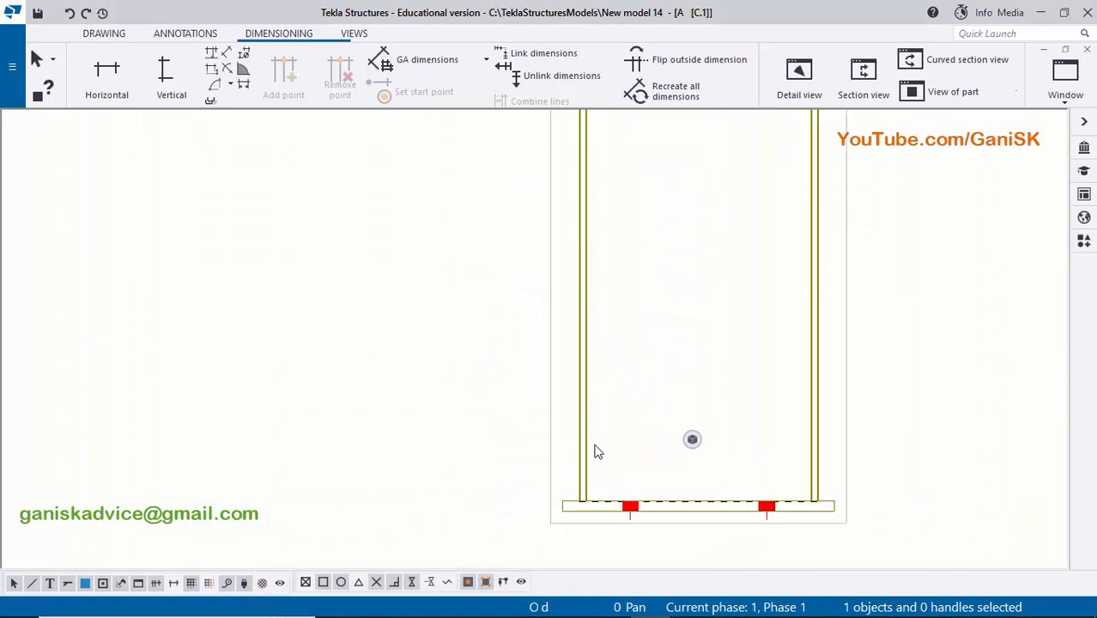
middle_drag(595, 445, 599, 361)
middle_drag(592, 236, 592, 362)
scroll(593, 361, up, 1)
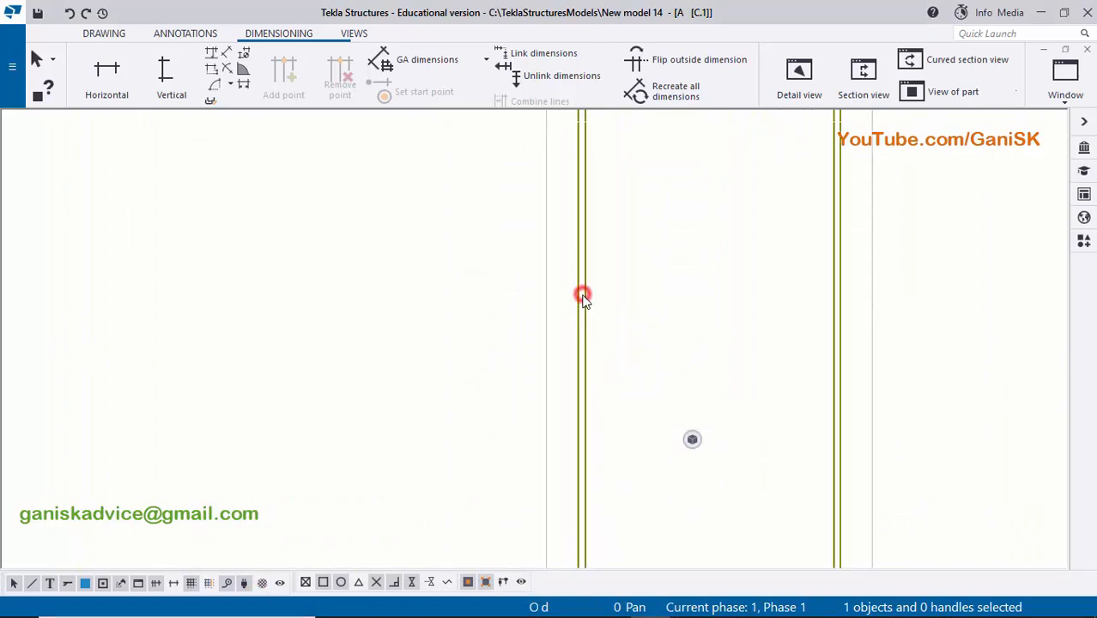
scroll(582, 298, down, 3)
right_click(578, 296)
mouse_move(674, 391)
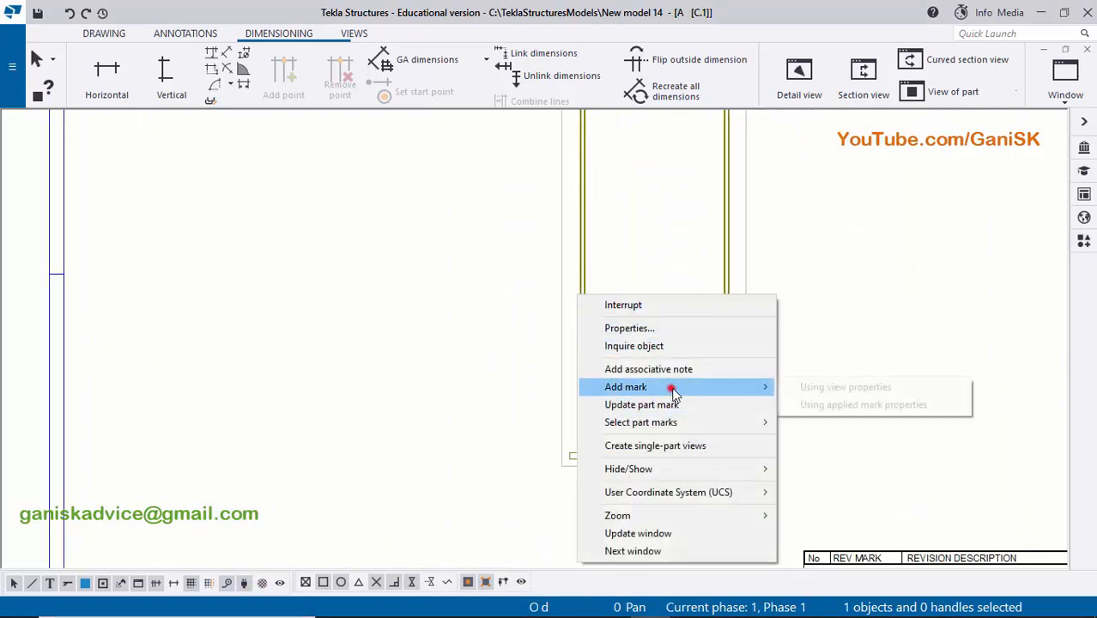
click(825, 404)
scroll(605, 373, up, 3)
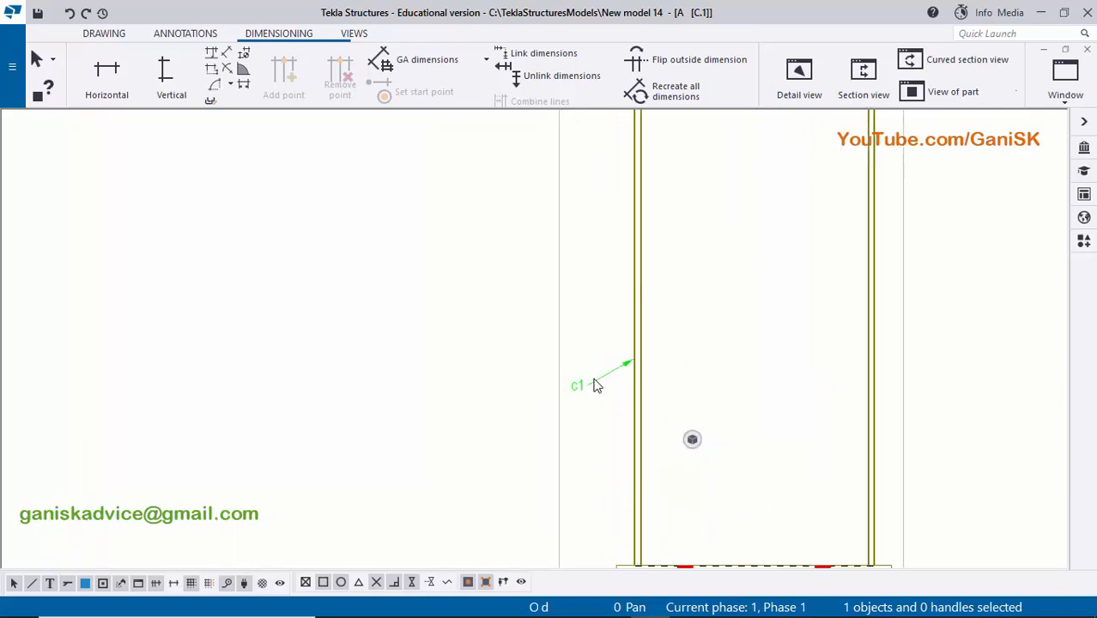
scroll(596, 383, up, 1)
drag(573, 391, 600, 371)
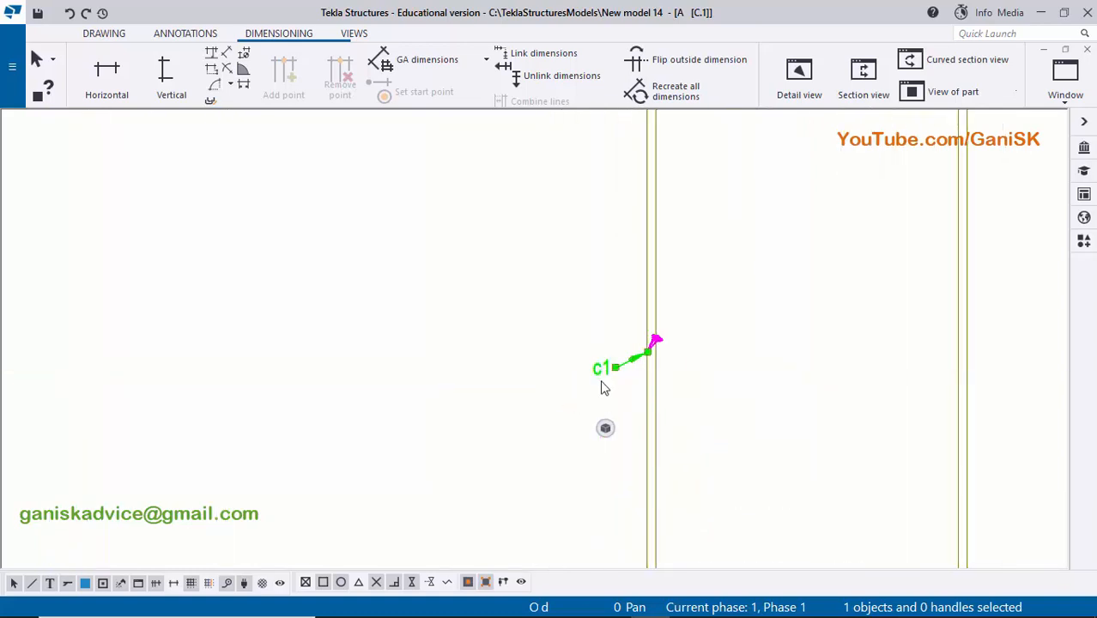
- Add a part mark to the base plate using the applied mark properties and place it below the plate's left end
scroll(682, 374, down, 3)
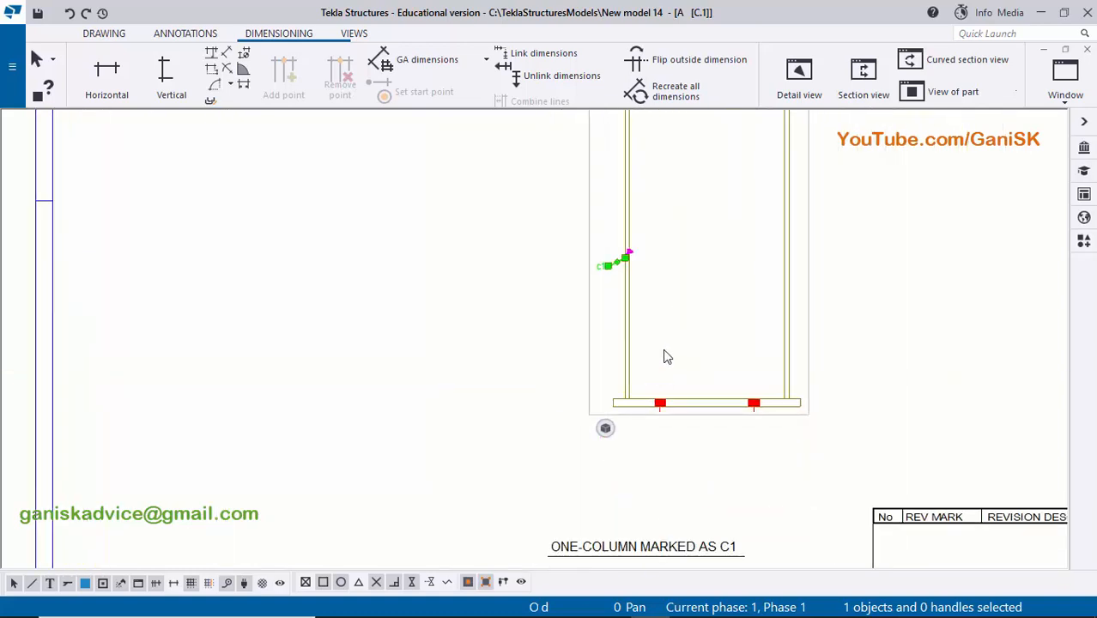
scroll(640, 413, up, 2)
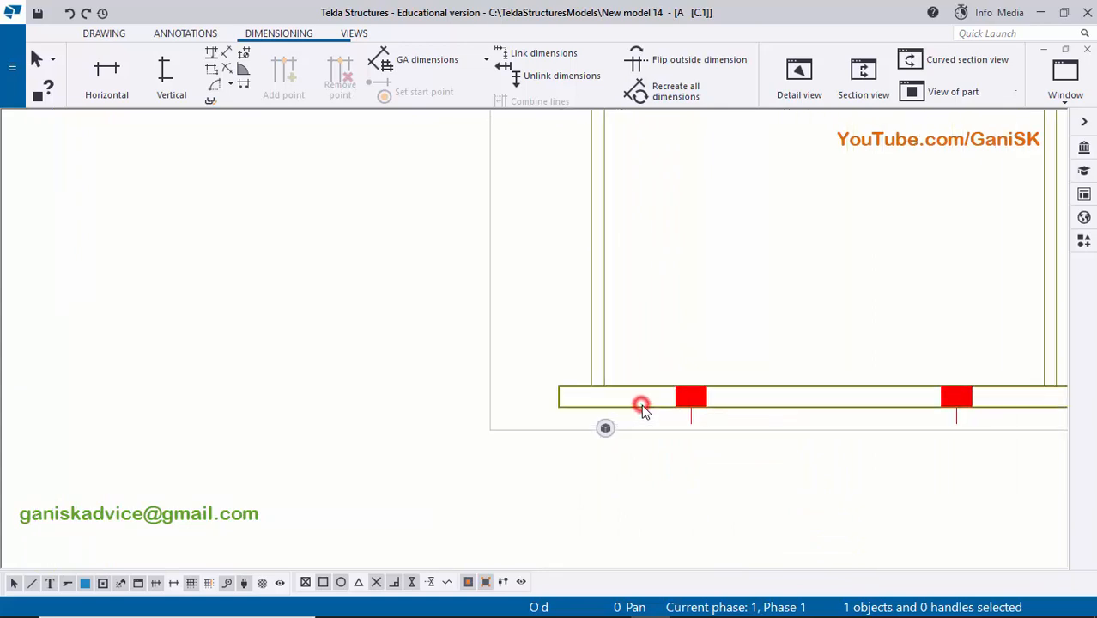
right_click(642, 406)
click(760, 227)
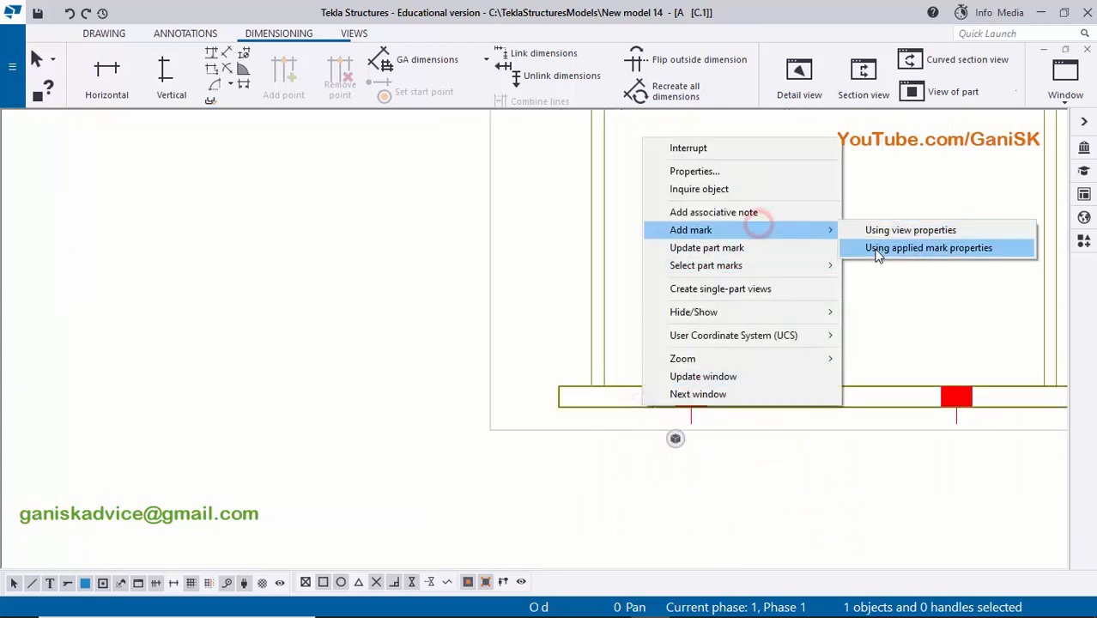
click(877, 254)
scroll(781, 307, down, 1)
drag(771, 283, 663, 412)
click(731, 311)
scroll(624, 427, up, 2)
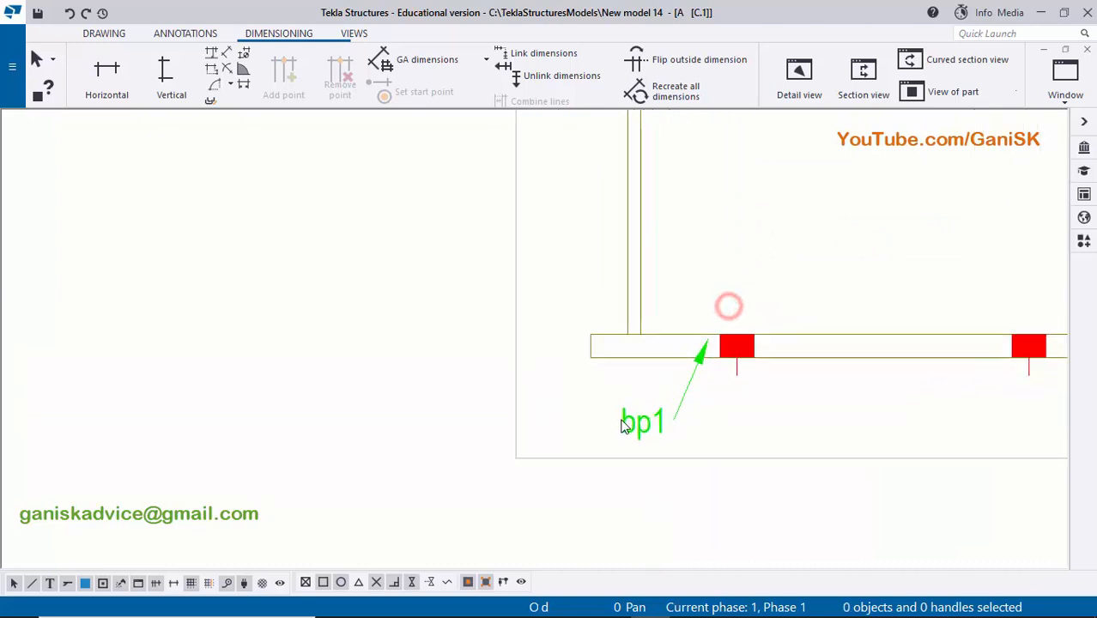
click(750, 256)
- Add an overall vertical dimension left of the column, from its upper end to the underside of the base plate
scroll(749, 256, down, 3)
scroll(753, 308, down, 5)
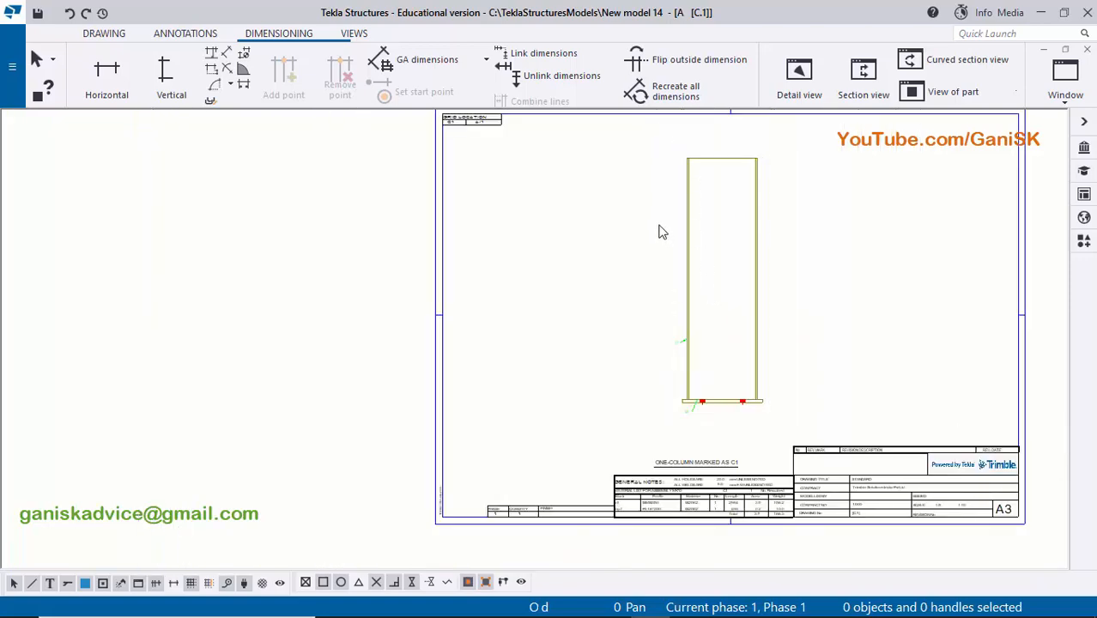
scroll(661, 233, up, 1)
click(172, 77)
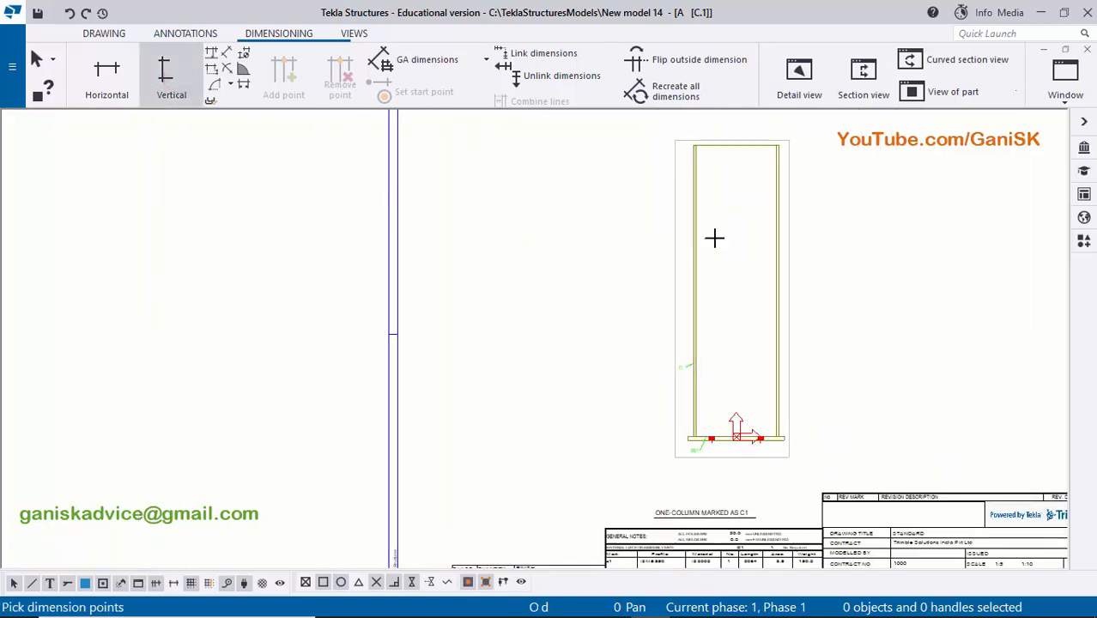
scroll(678, 172, up, 5)
scroll(661, 365, up, 3)
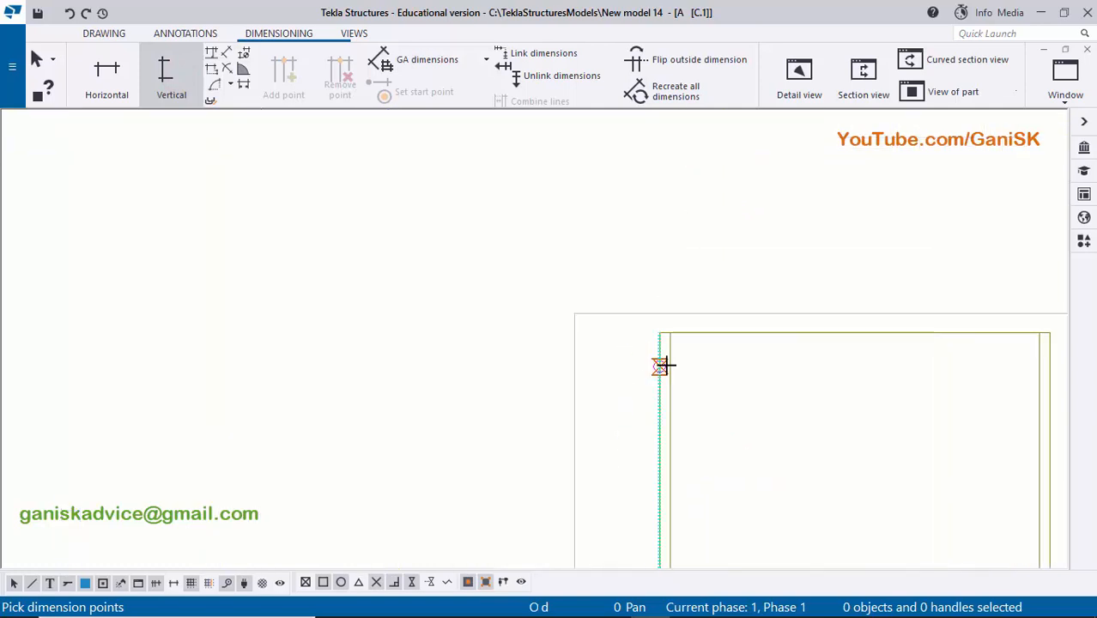
scroll(618, 340, down, 4)
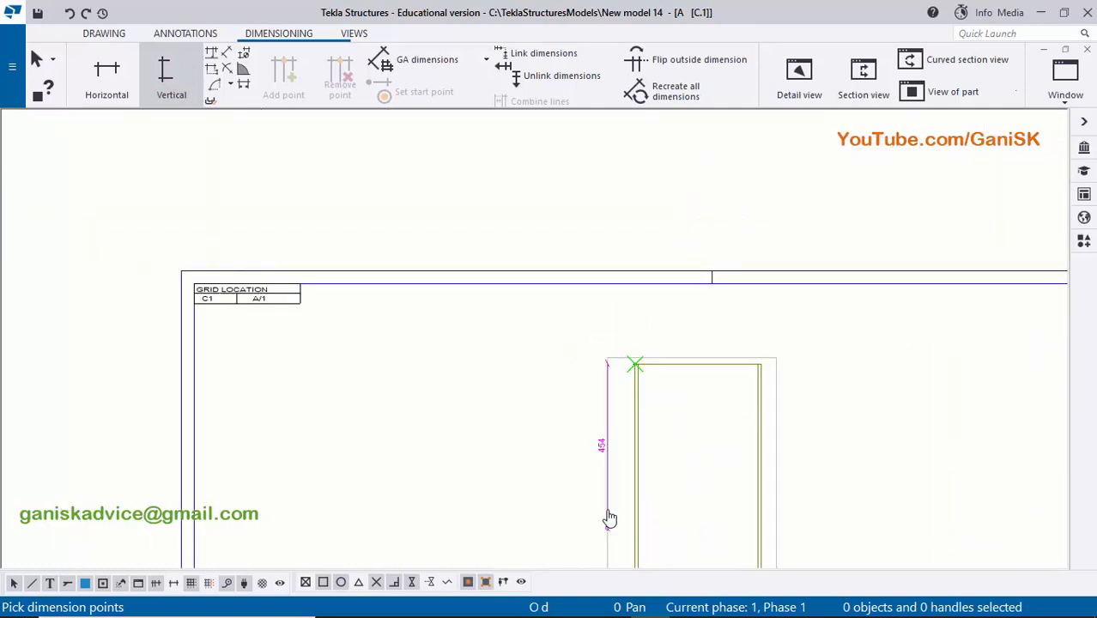
middle_drag(608, 519, 607, 316)
scroll(633, 408, up, 1)
scroll(602, 427, up, 2)
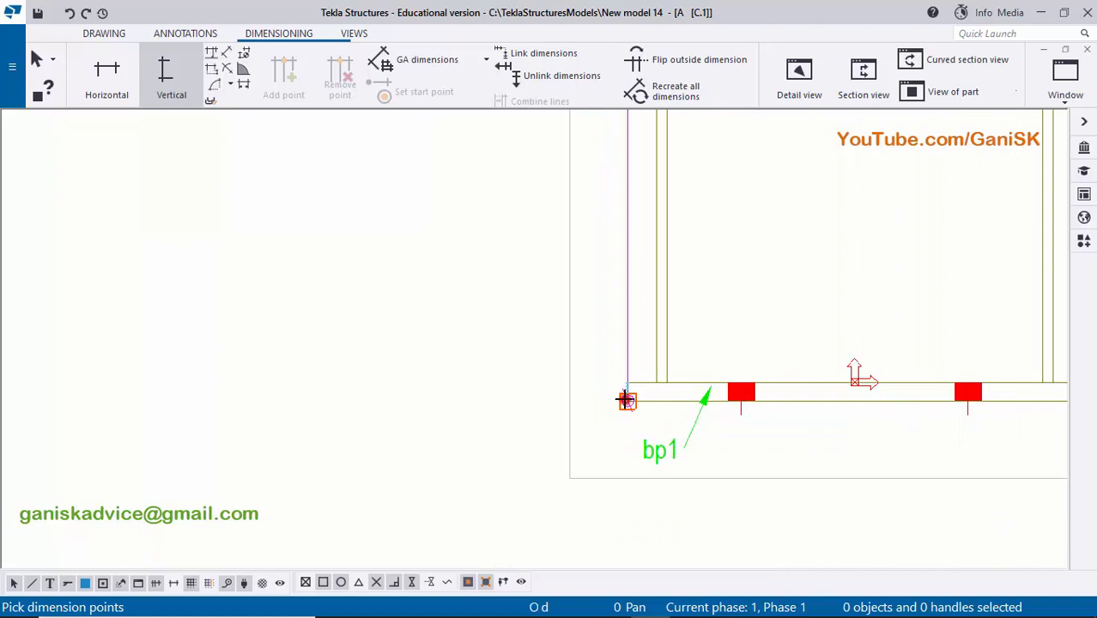
click(627, 400)
scroll(575, 348, down, 2)
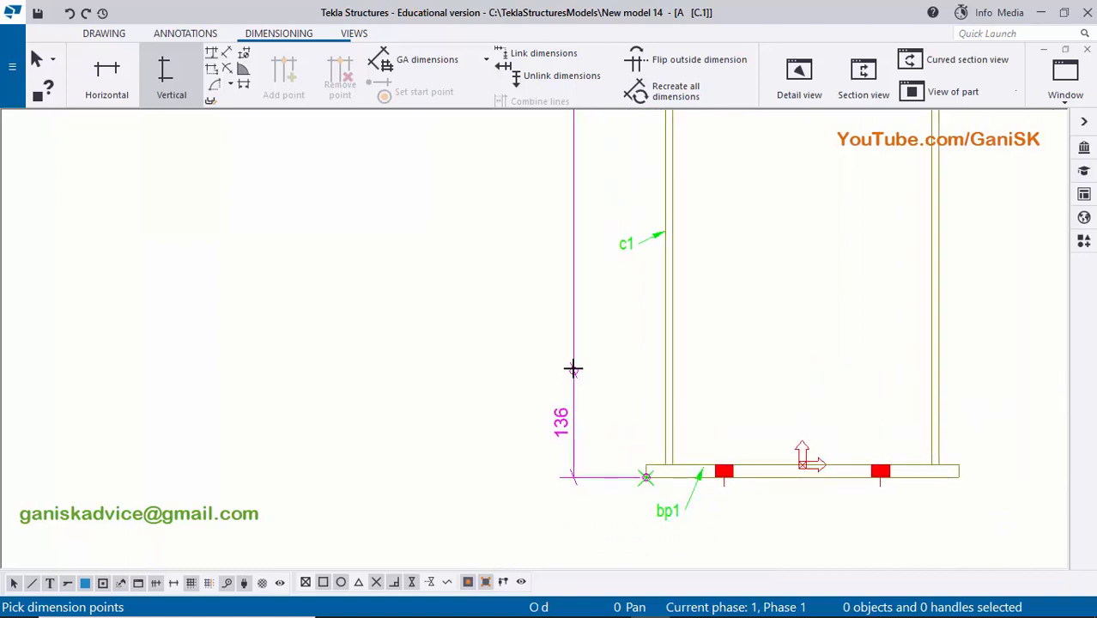
scroll(574, 369, down, 2)
scroll(580, 340, down, 2)
middle_drag(578, 317, 576, 416)
- Add an inner vertical dimension chain covering the base plate thickness and the column length above it, then end dimensioning
scroll(620, 483, down, 1)
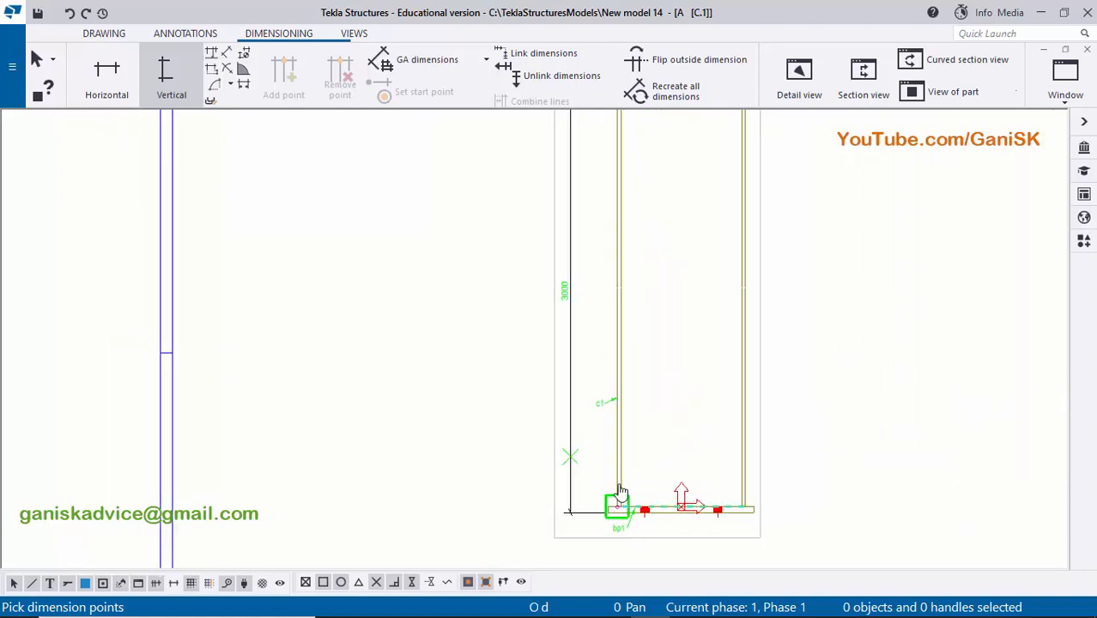
middle_drag(619, 489, 612, 407)
scroll(600, 412, up, 5)
scroll(604, 446, up, 4)
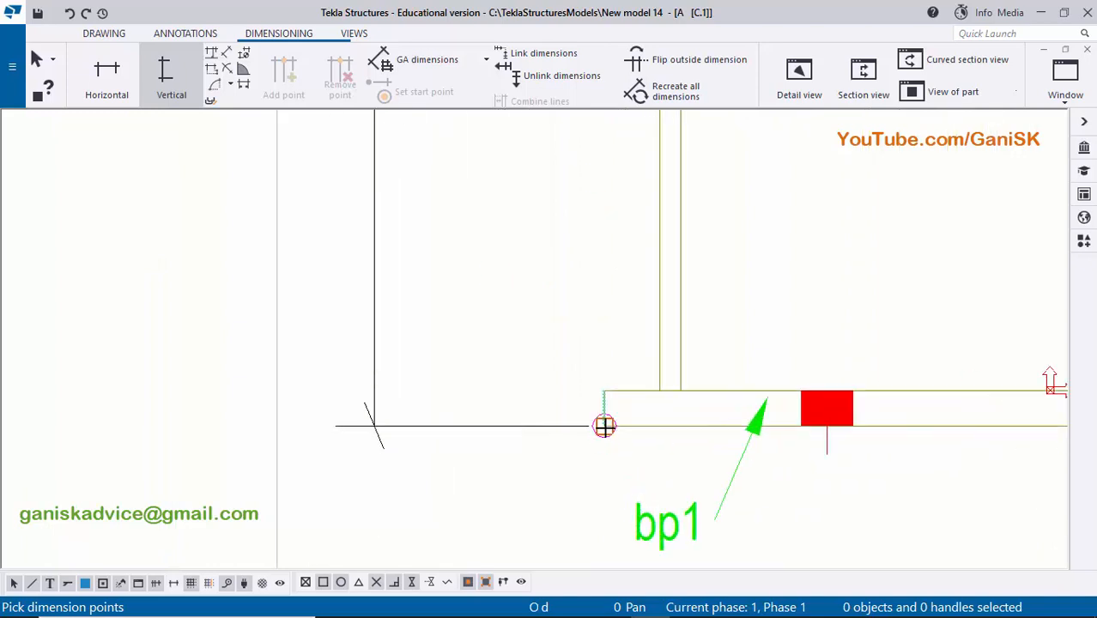
click(604, 423)
click(606, 391)
scroll(607, 370, down, 10)
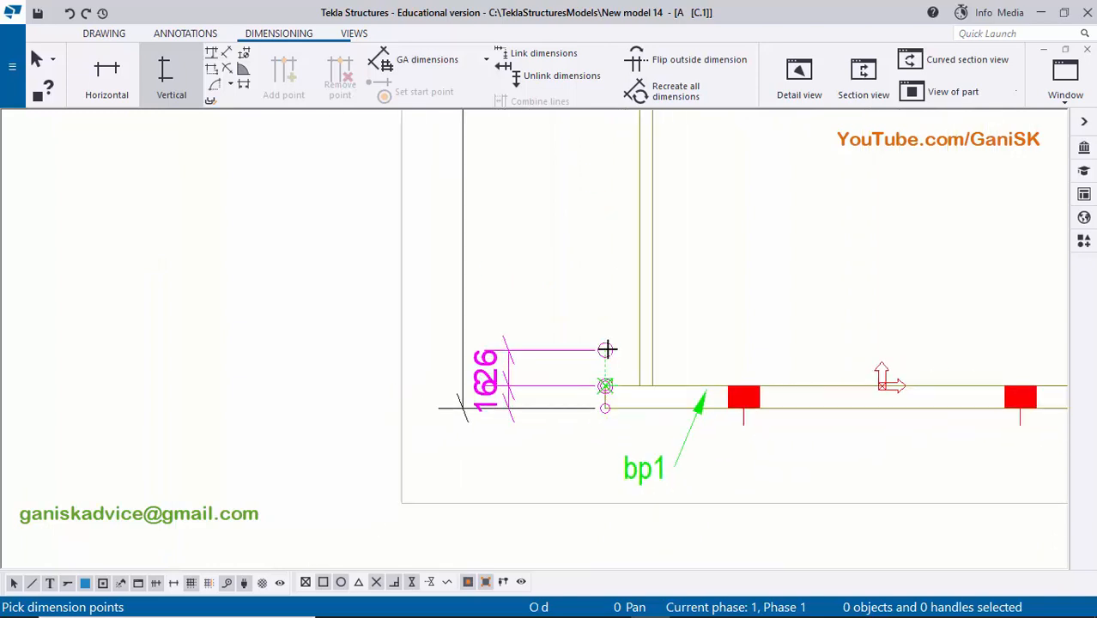
middle_drag(626, 323, 605, 500)
scroll(600, 343, down, 2)
middle_drag(599, 335, 592, 483)
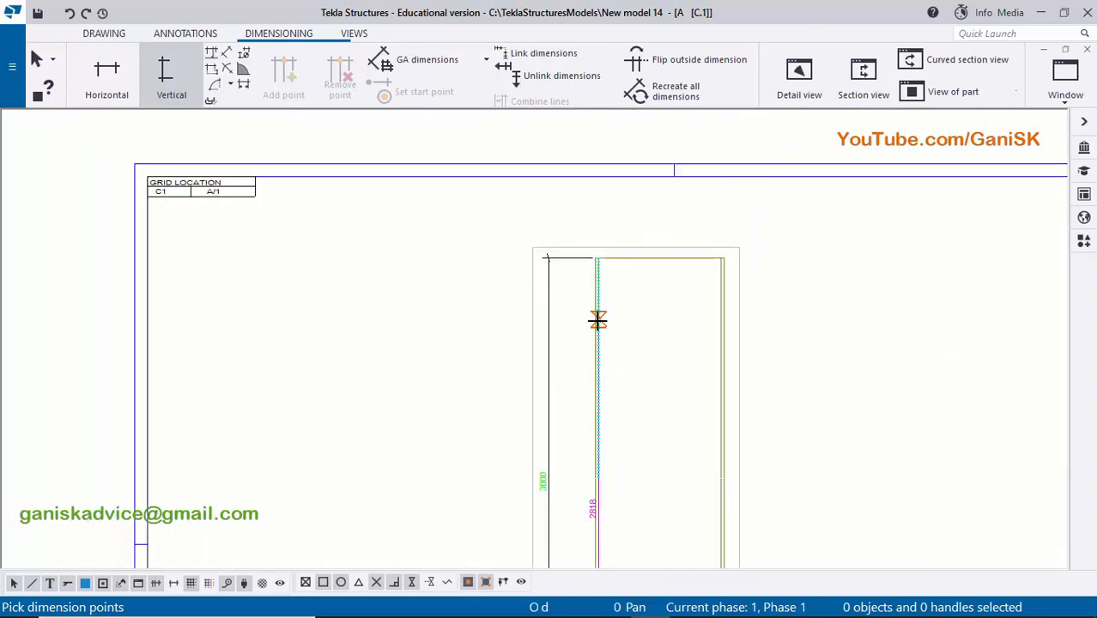
scroll(596, 235, up, 5)
click(598, 239)
scroll(586, 353, down, 2)
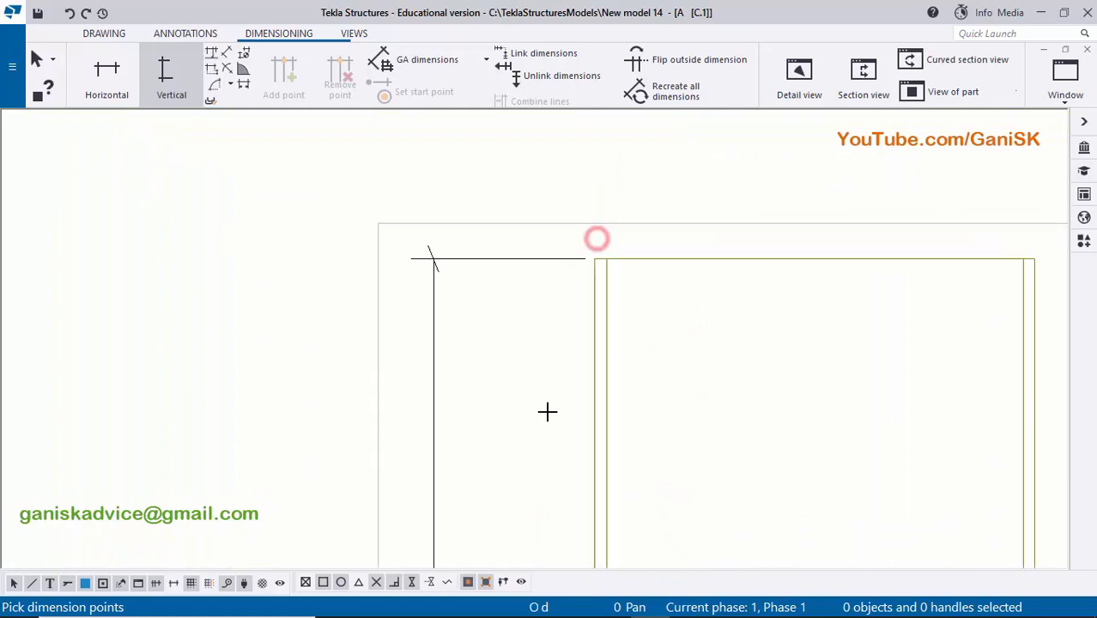
middle_drag(508, 387, 510, 226)
scroll(514, 372, down, 6)
middle_drag(534, 382, 544, 257)
scroll(551, 378, down, 1)
middle_drag(556, 433, 557, 294)
right_click(640, 283)
click(661, 300)
- Examine the overall and inner height dimensions along the full length of the column's front view
scroll(594, 378, down, 3)
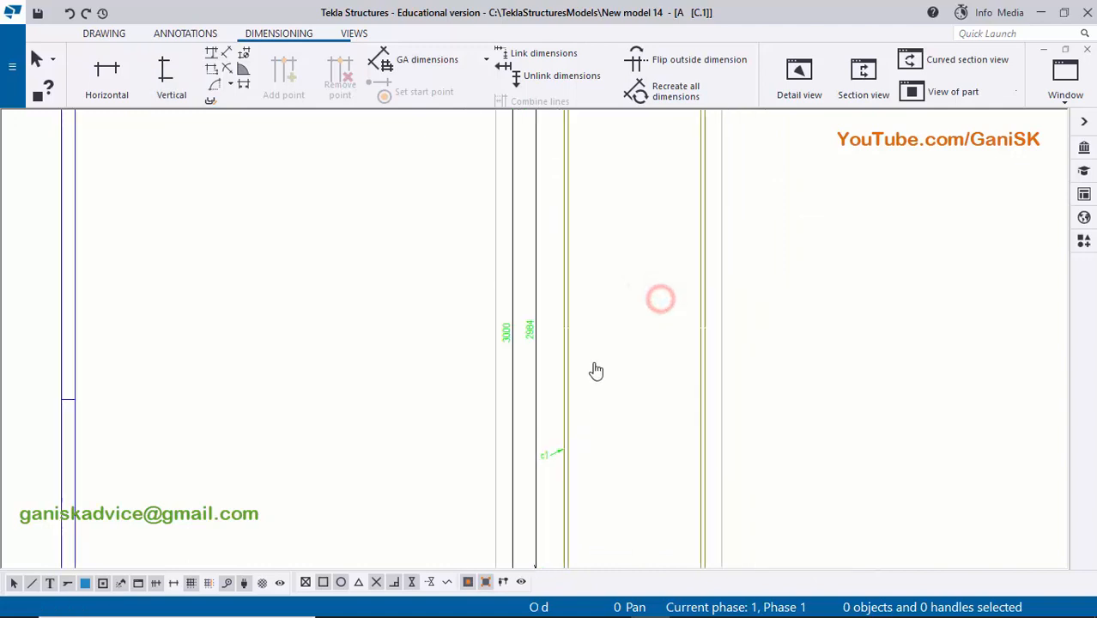
middle_drag(595, 370, 607, 251)
scroll(560, 464, up, 10)
scroll(565, 412, down, 9)
middle_drag(577, 321, 570, 547)
scroll(498, 320, up, 8)
scroll(561, 361, down, 6)
scroll(564, 367, down, 3)
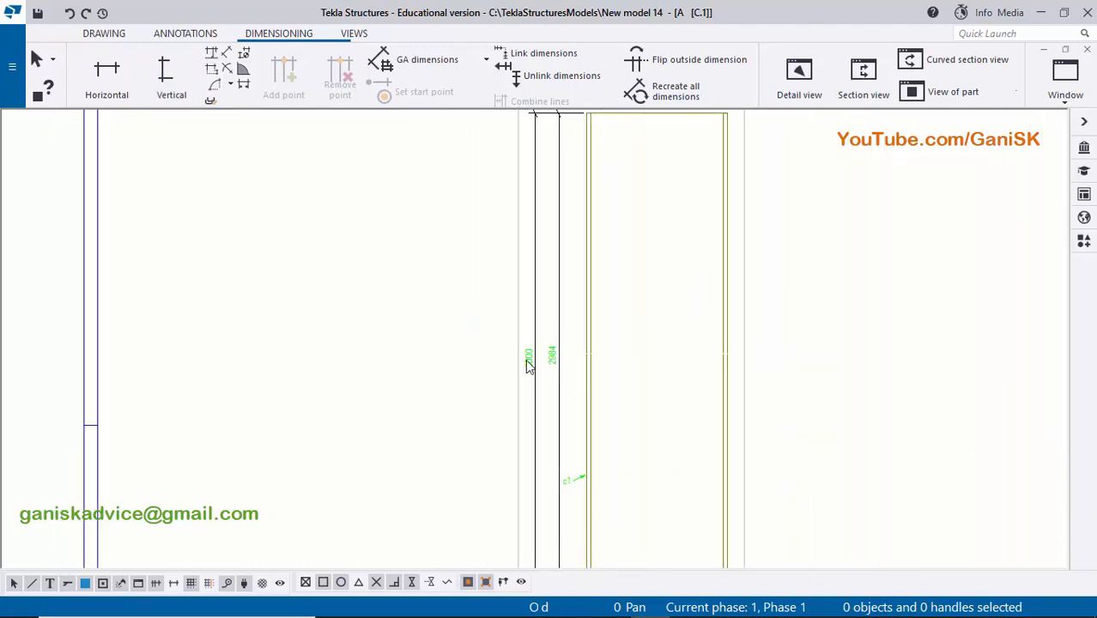
scroll(537, 363, up, 7)
scroll(541, 380, down, 3)
scroll(541, 380, down, 5)
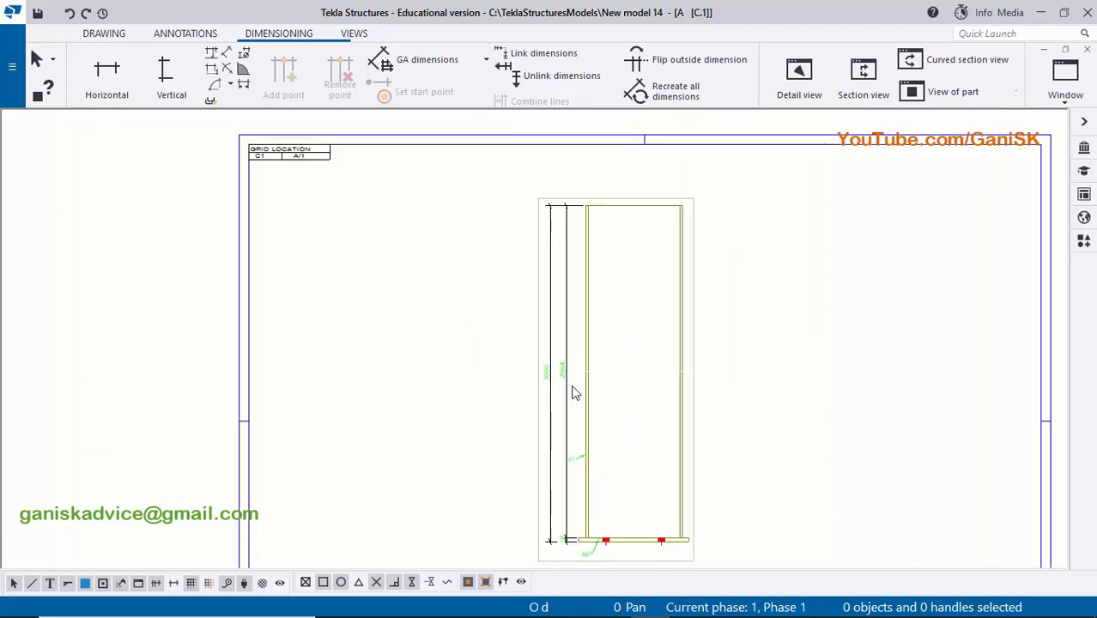
- Move the bp1 mark slightly closer to the base plate
scroll(573, 367, up, 4)
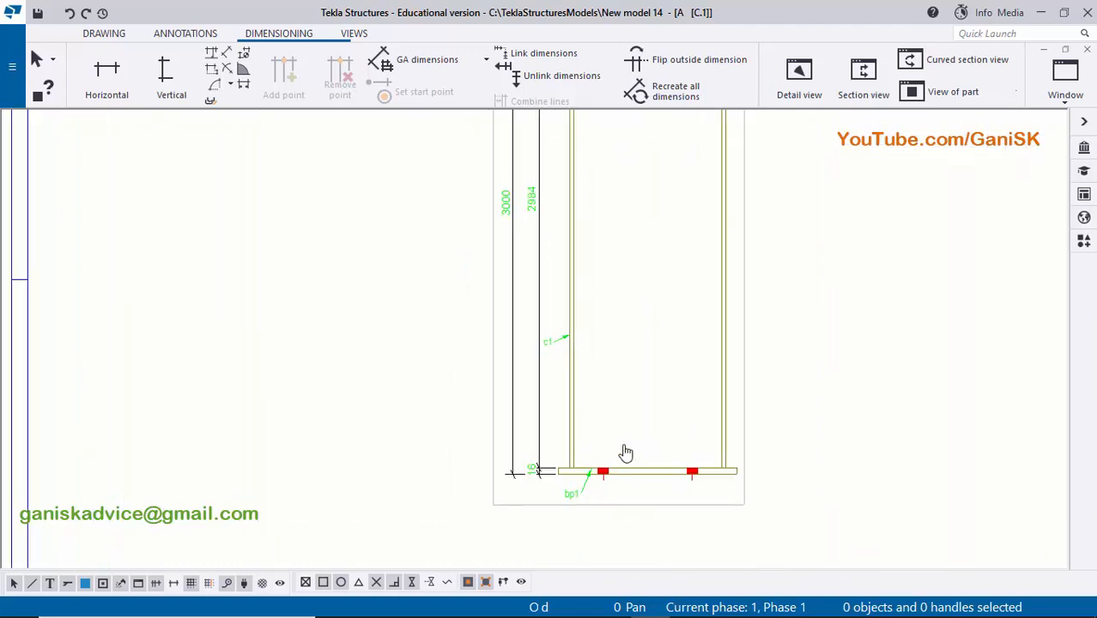
scroll(625, 452, up, 5)
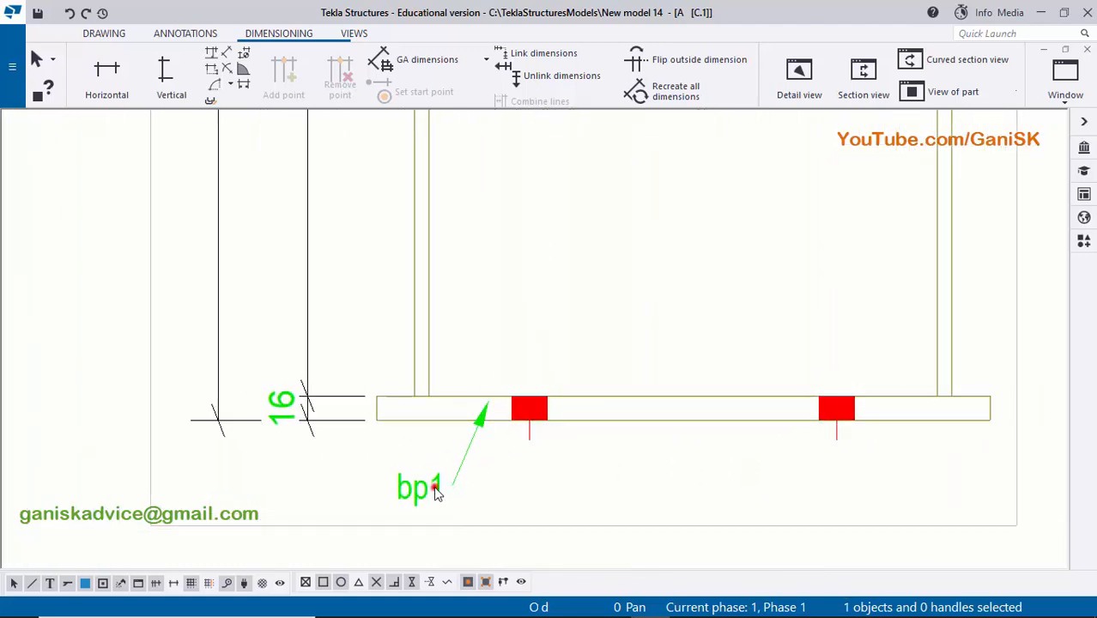
drag(434, 487, 445, 469)
click(533, 477)
- Check the c1 and bp1 marks and the height dimensions in the column's front view
scroll(546, 478, down, 3)
middle_drag(590, 380, 564, 509)
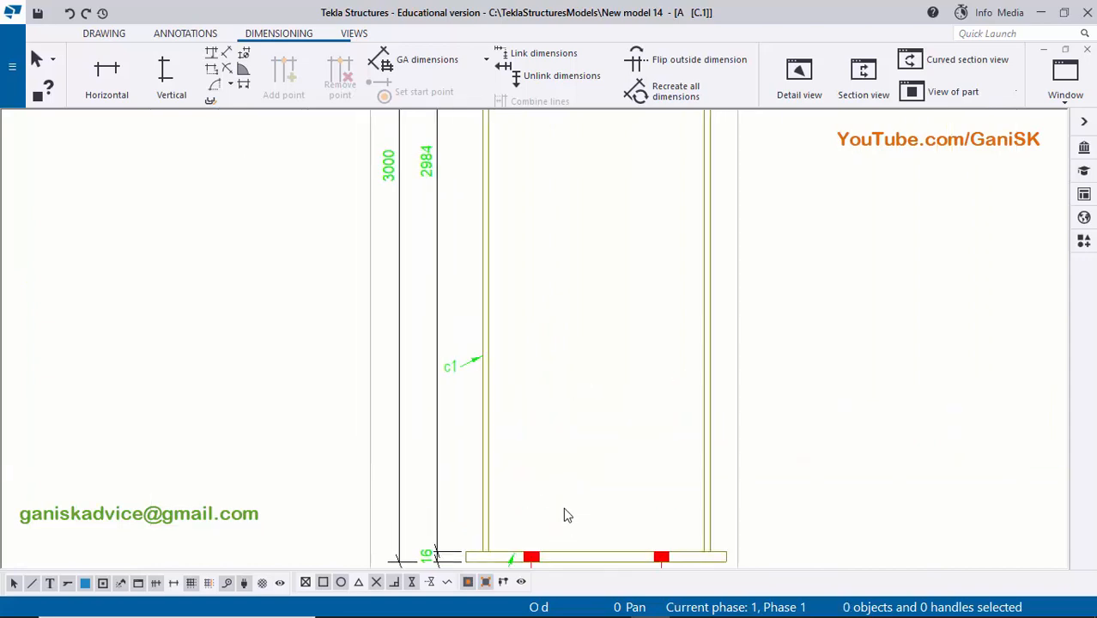
scroll(557, 477, down, 3)
mouse_move(549, 437)
middle_down()
mouse_move(546, 412)
mouse_move(540, 454)
middle_up()
scroll(546, 421, down, 4)
scroll(526, 337, up, 3)
mouse_move(525, 333)
middle_down()
mouse_move(537, 420)
mouse_move(558, 346)
mouse_move(558, 277)
middle_up()
scroll(554, 414, down, 2)
scroll(542, 483, up, 6)
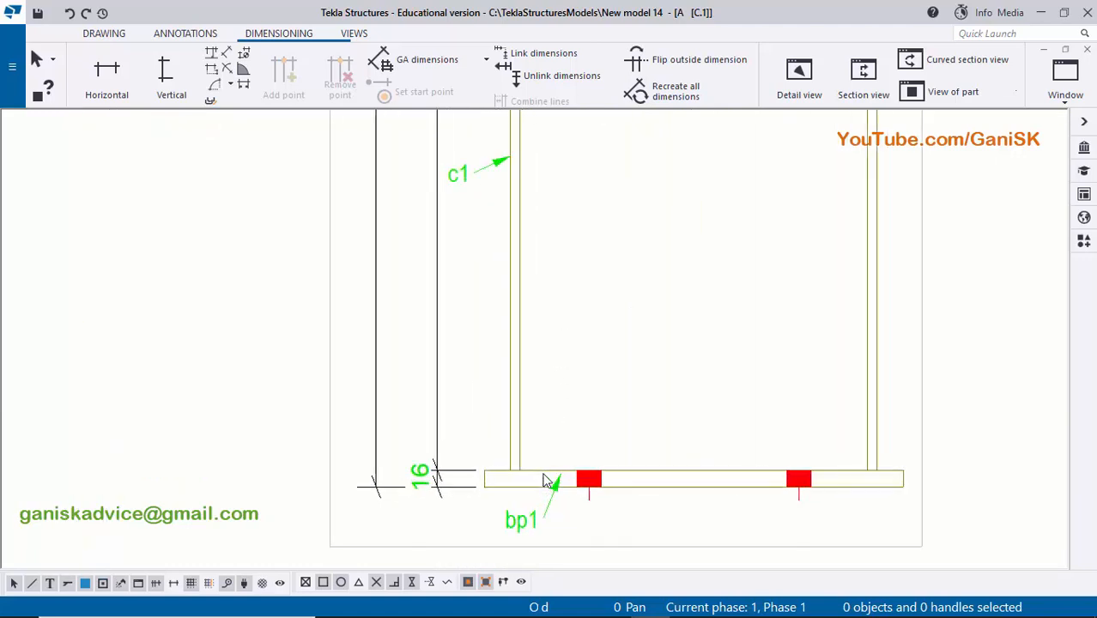
- Examine the base plate, its bp1 mark and thickness dimension, and the height dimensions at the column's lower end in the front view
scroll(544, 472, down, 2)
middle_drag(581, 475, 548, 424)
scroll(548, 421, up, 6)
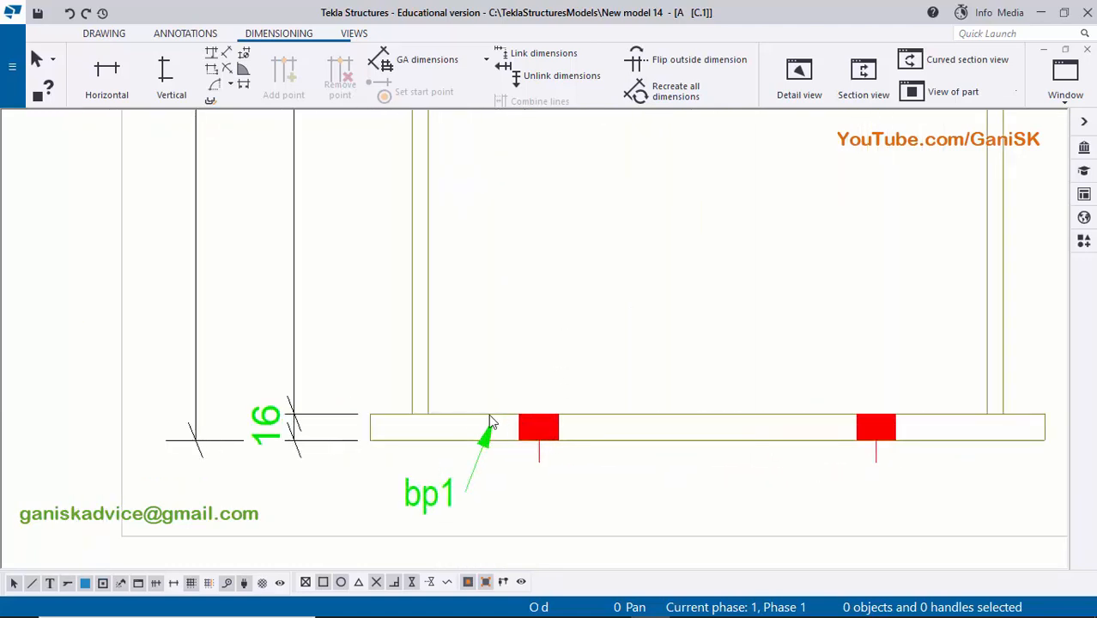
scroll(679, 434, down, 3)
middle_drag(612, 336, 603, 432)
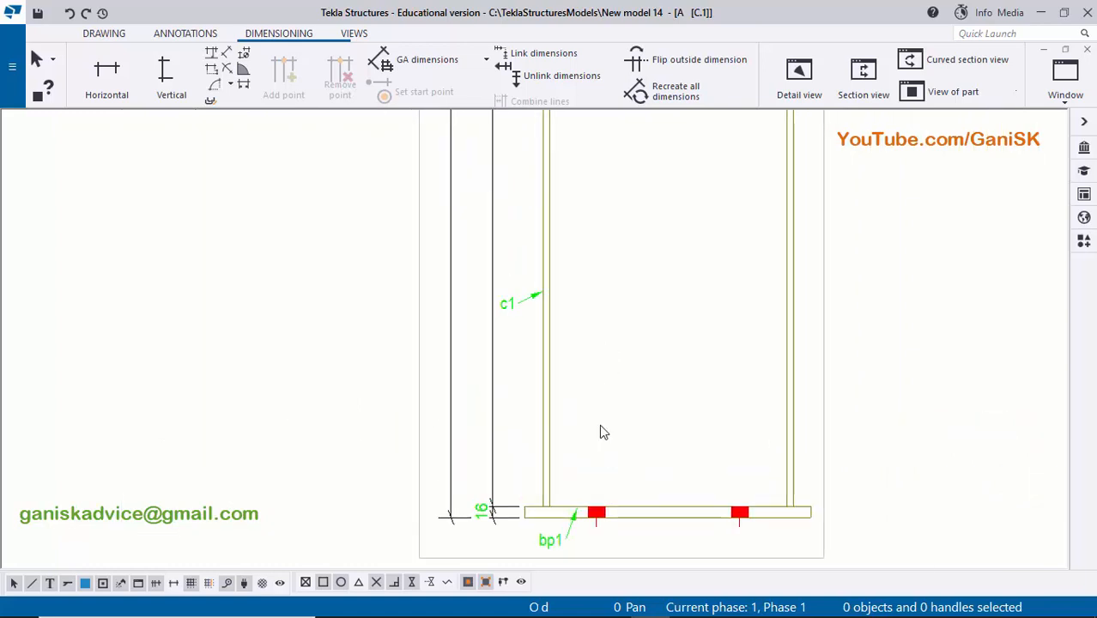
scroll(602, 427, down, 1)
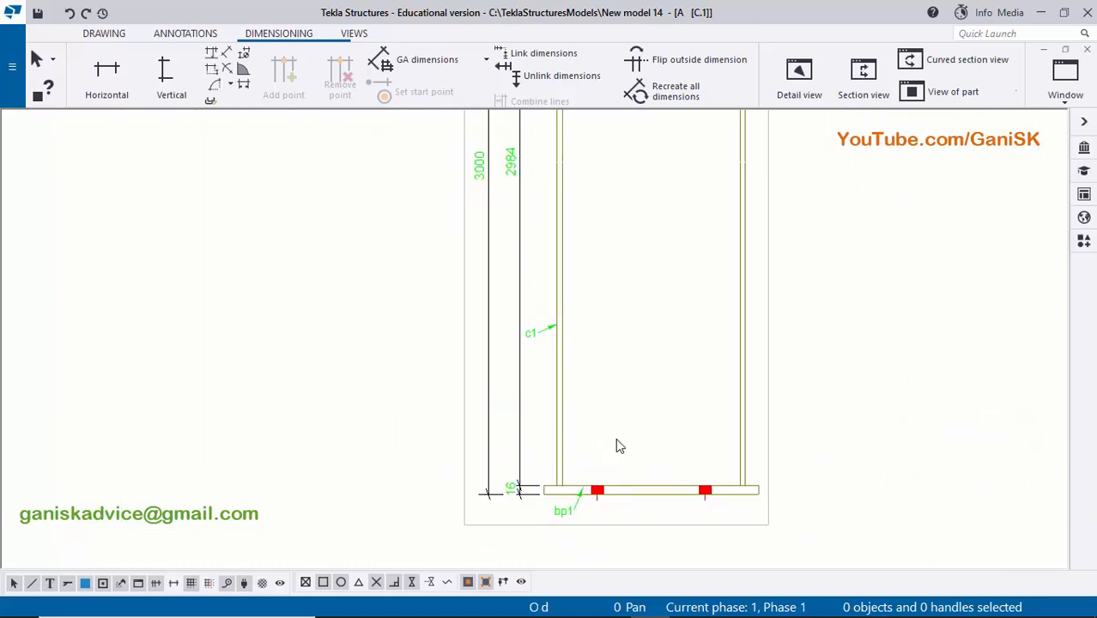
scroll(630, 449, up, 2)
scroll(629, 451, up, 1)
middle_drag(552, 486, 564, 406)
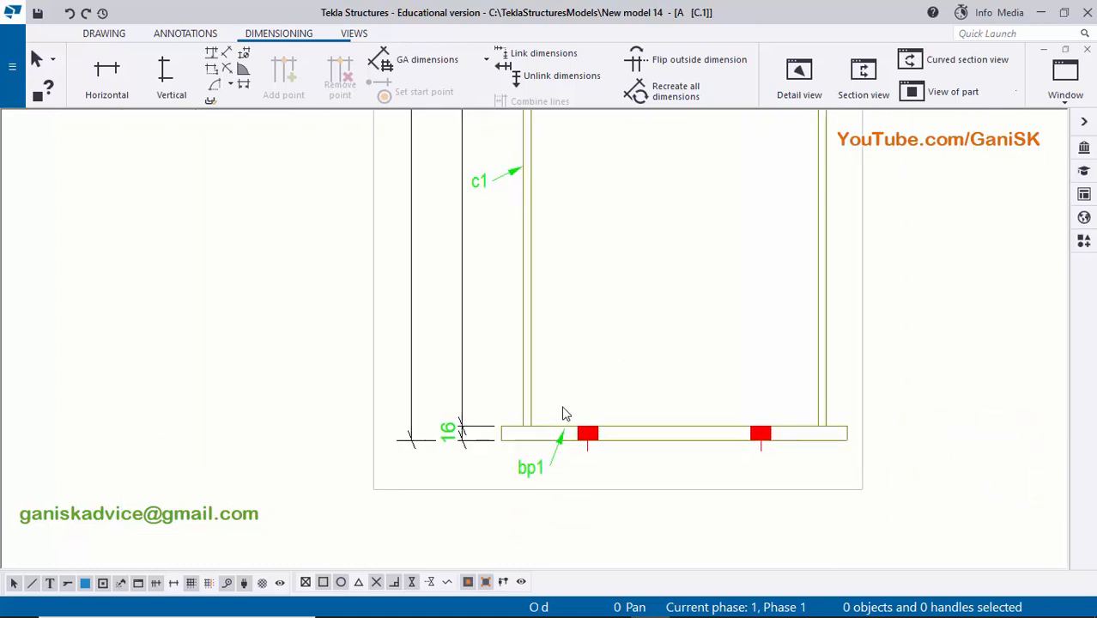
scroll(559, 402, up, 3)
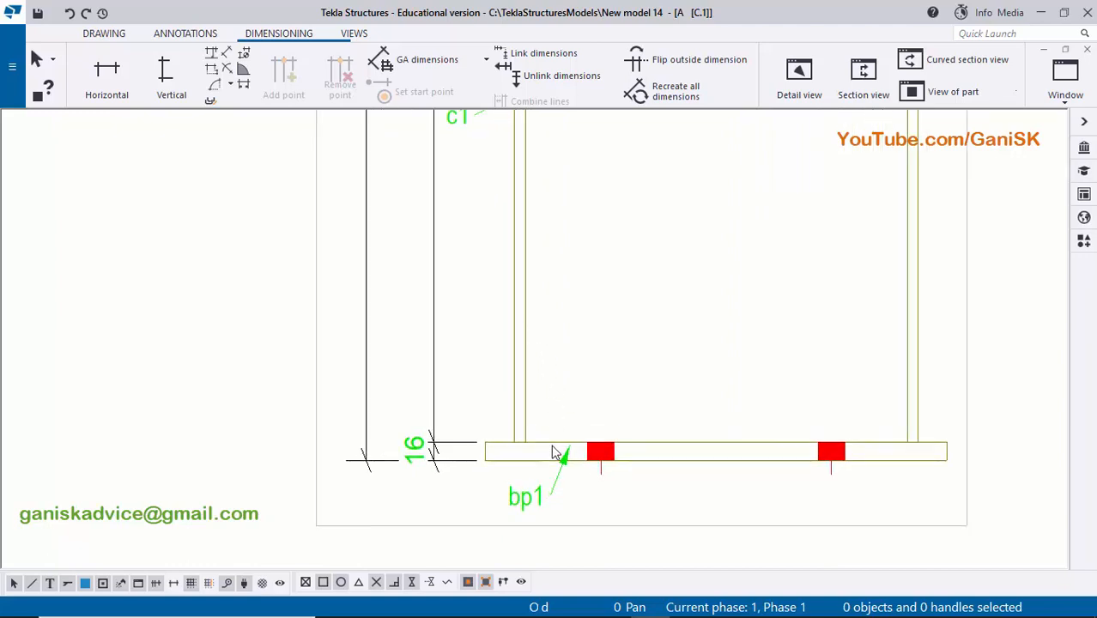
scroll(661, 442, up, 2)
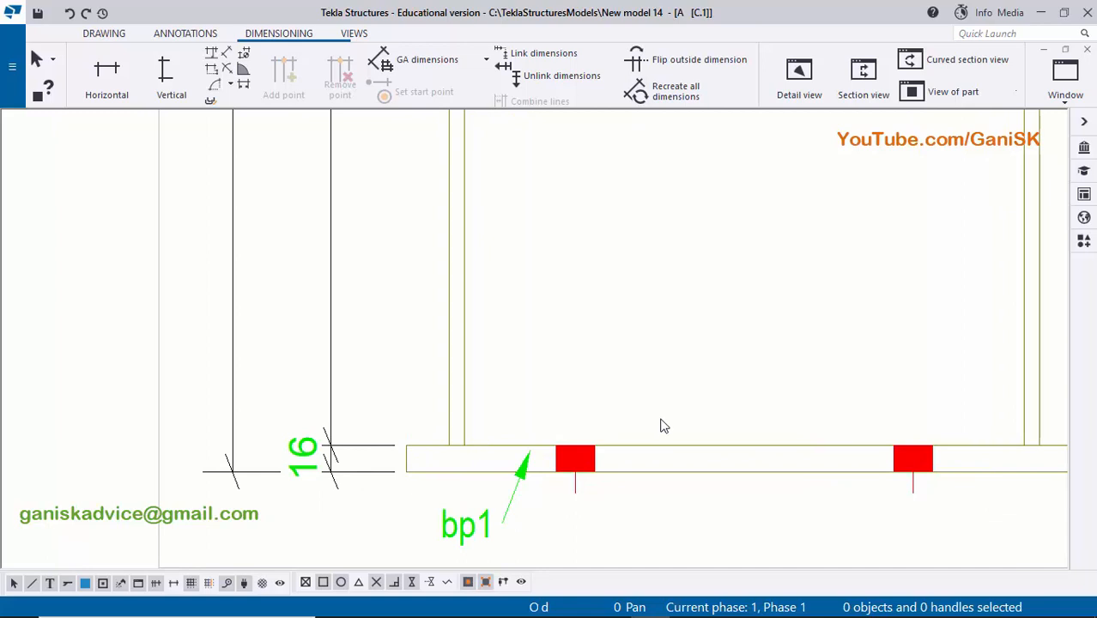
scroll(665, 431, down, 5)
scroll(650, 285, down, 5)
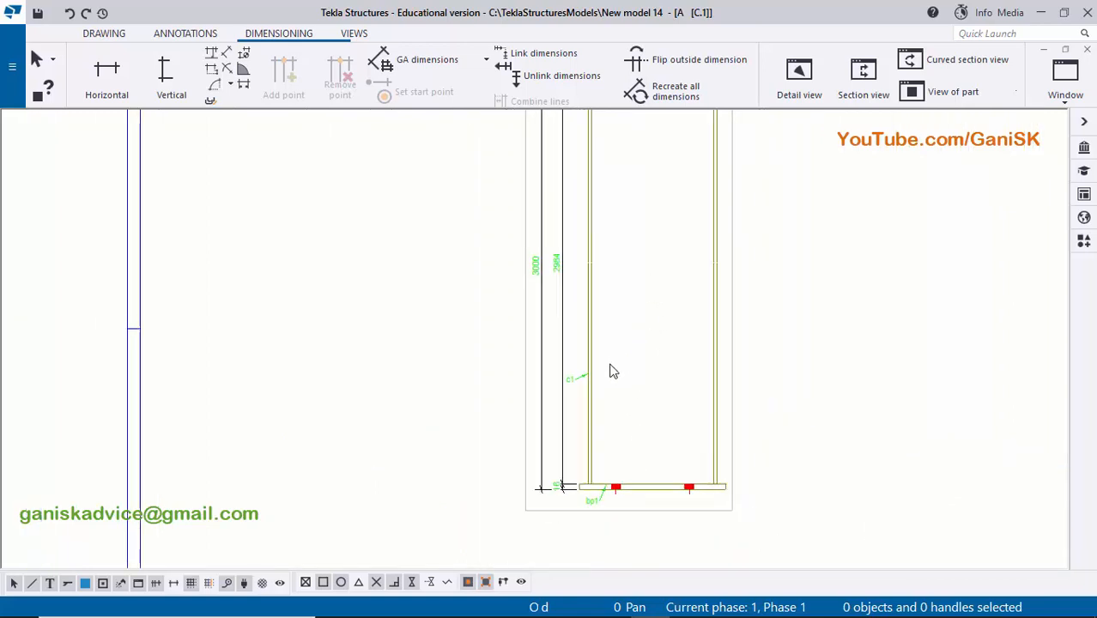
- Turn on the orientation mark for the c1 column part in the front view and apply the part properties
scroll(605, 408, up, 5)
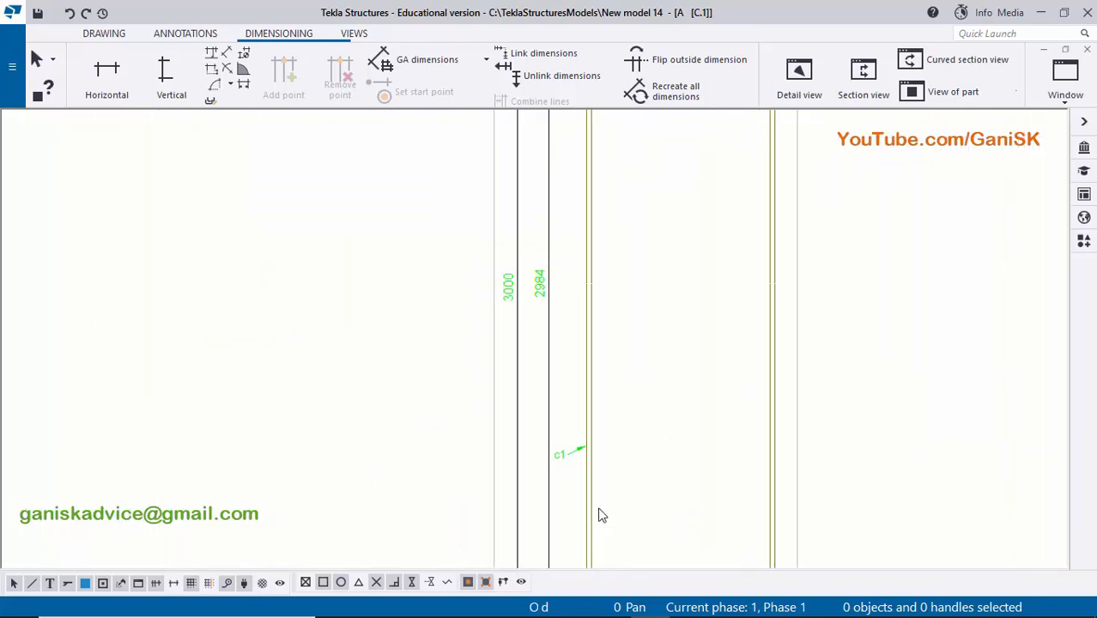
double_click(578, 426)
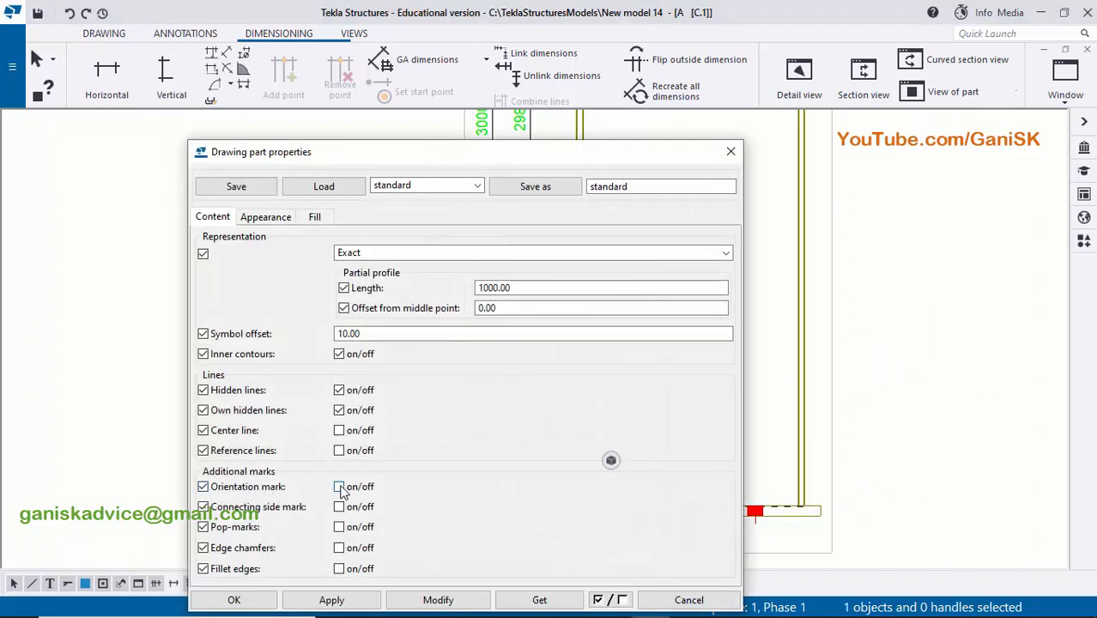
click(436, 601)
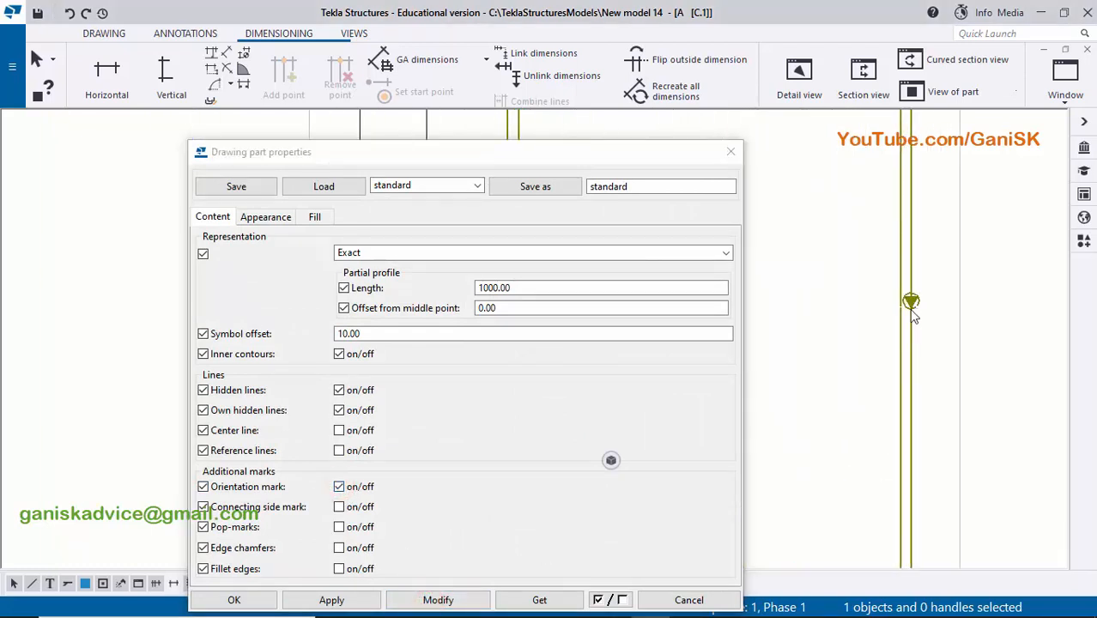
scroll(910, 305, down, 3)
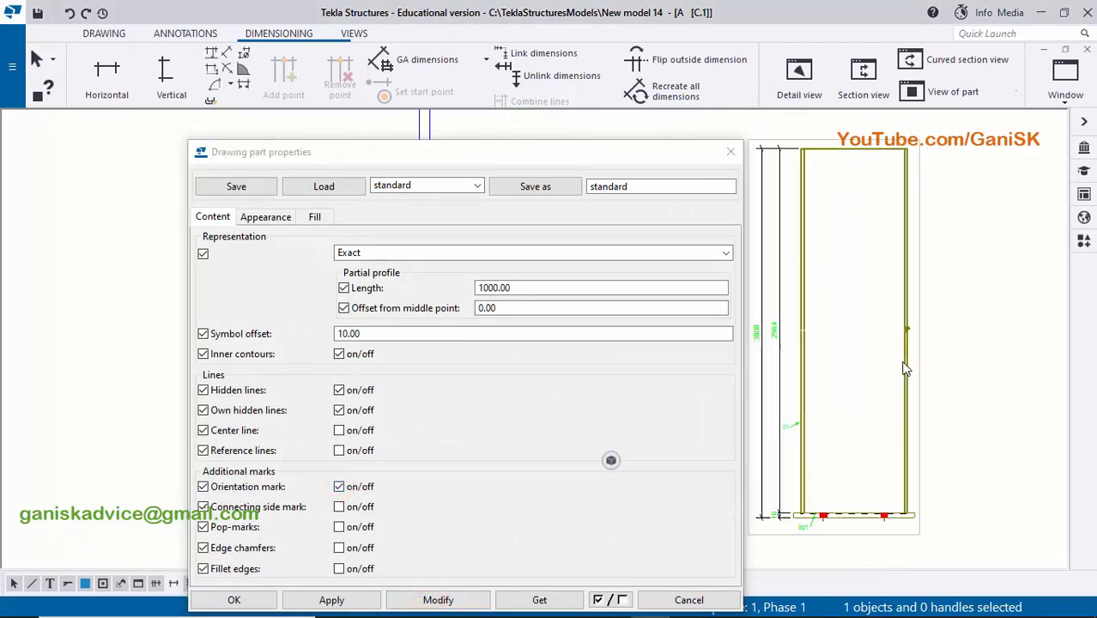
click(349, 601)
click(252, 606)
click(655, 376)
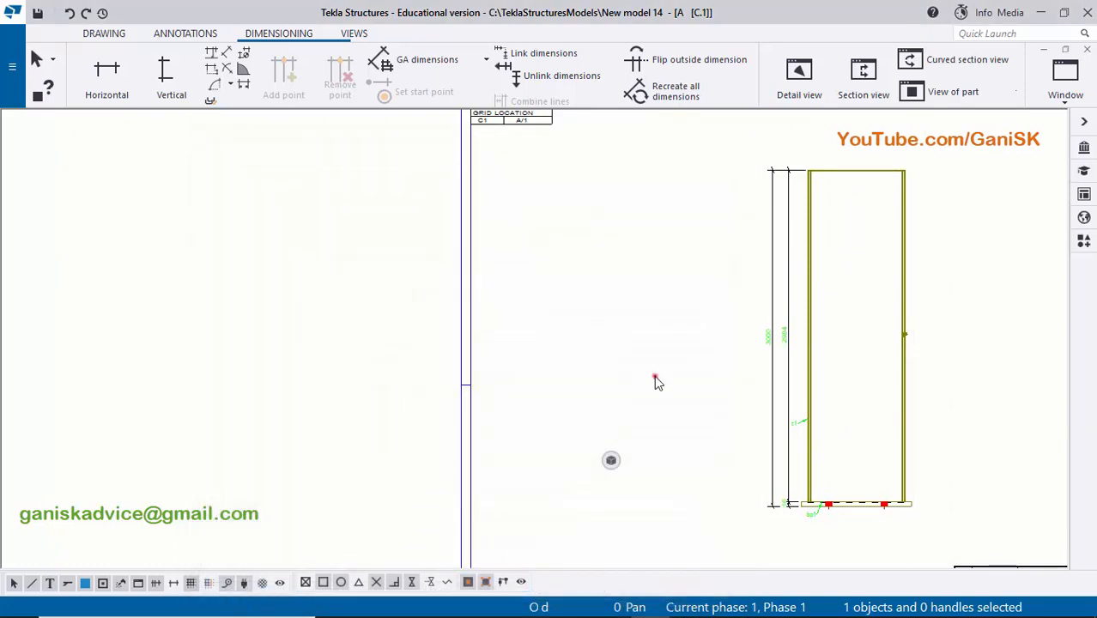
middle_drag(666, 355, 520, 265)
scroll(720, 414, up, 4)
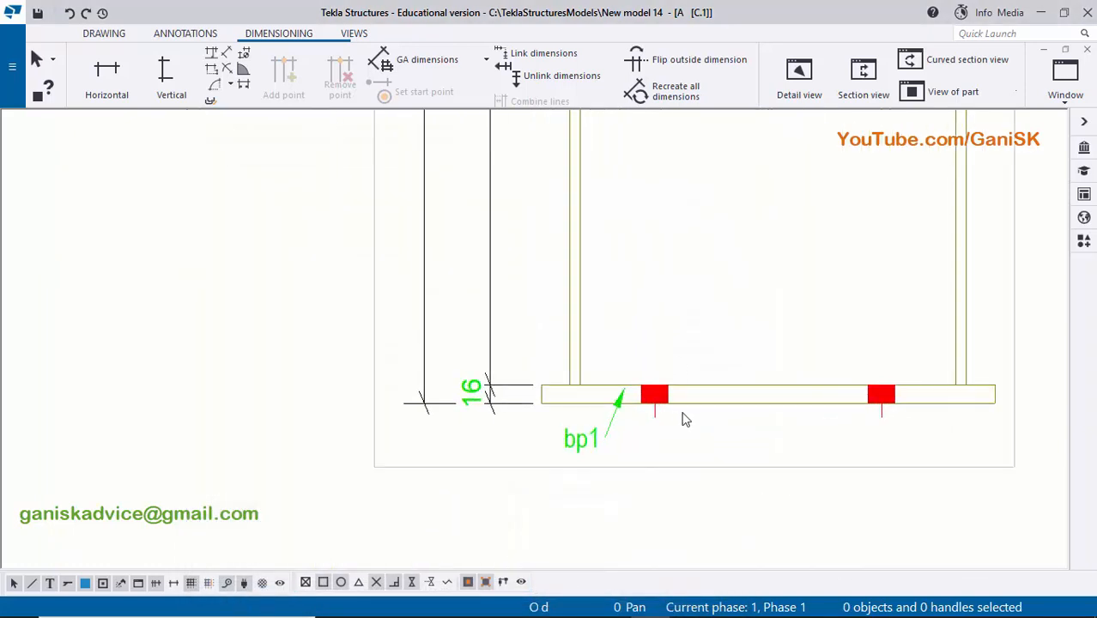
scroll(719, 393, up, 3)
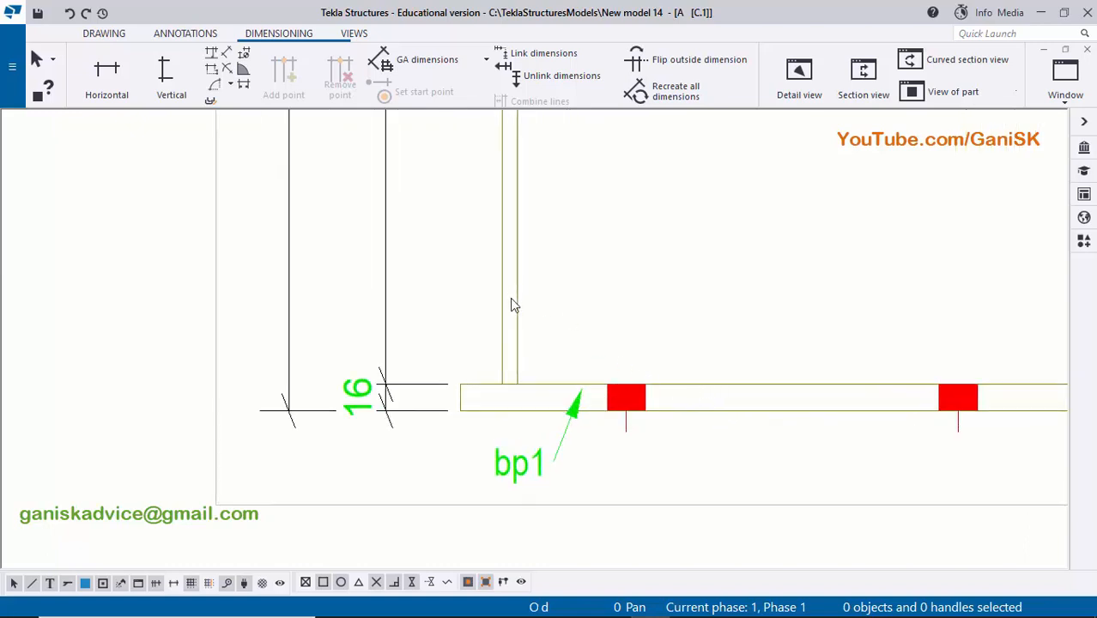
scroll(659, 328, down, 3)
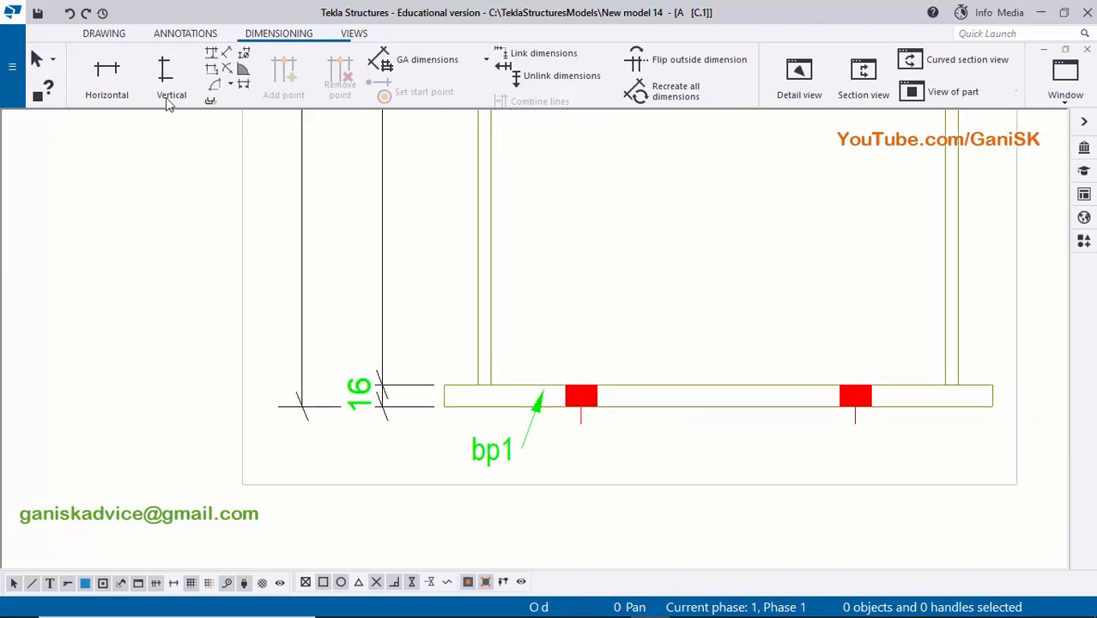
click(107, 79)
scroll(671, 399, up, 5)
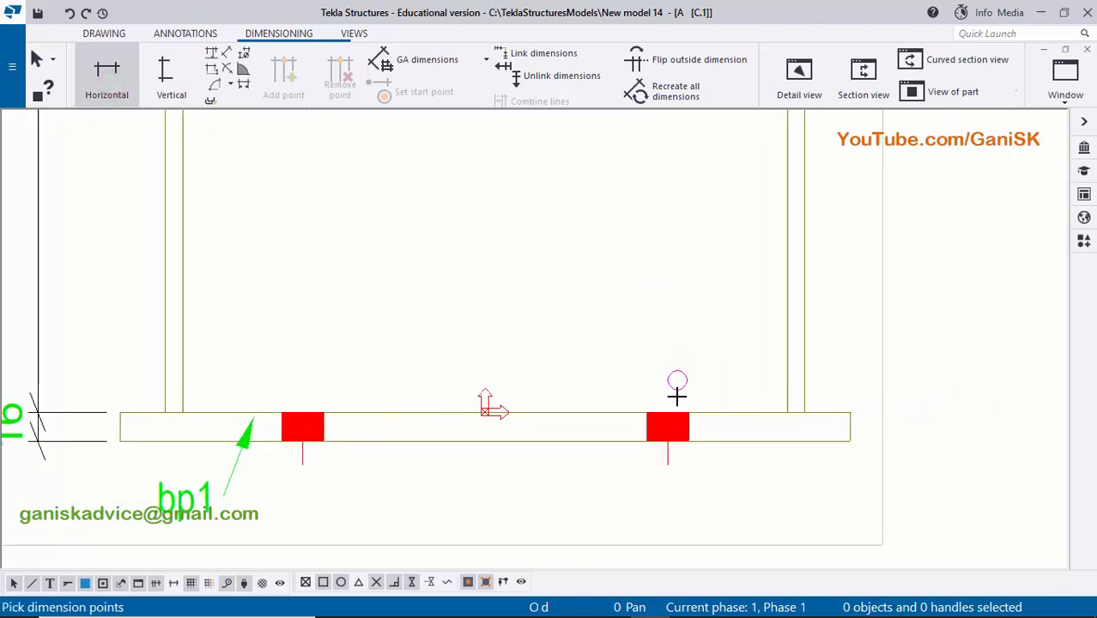
scroll(786, 393, up, 1)
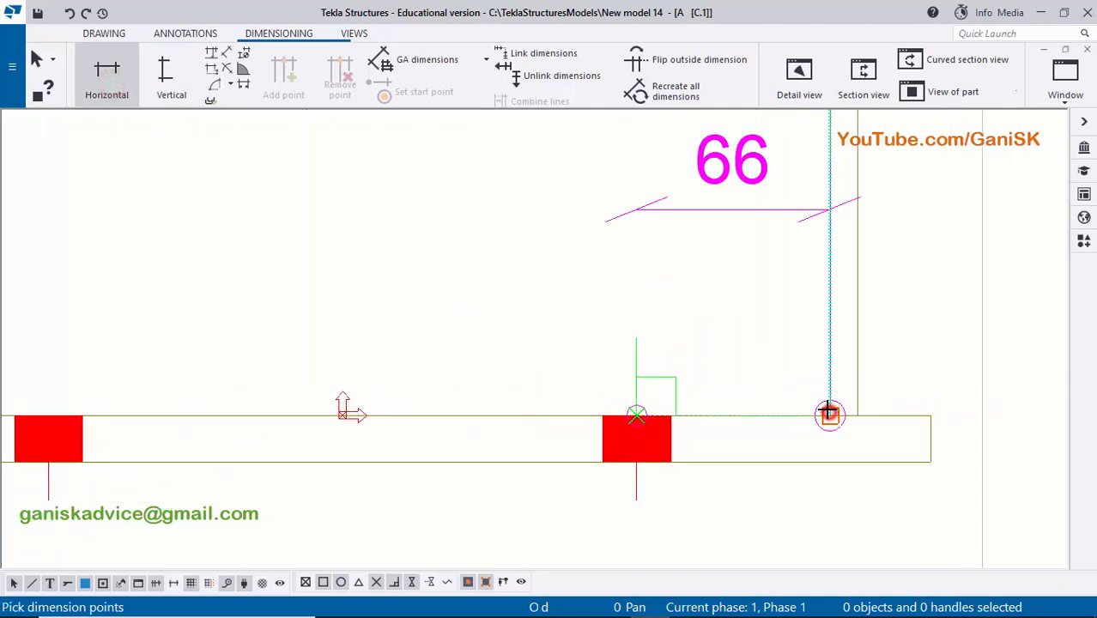
click(829, 414)
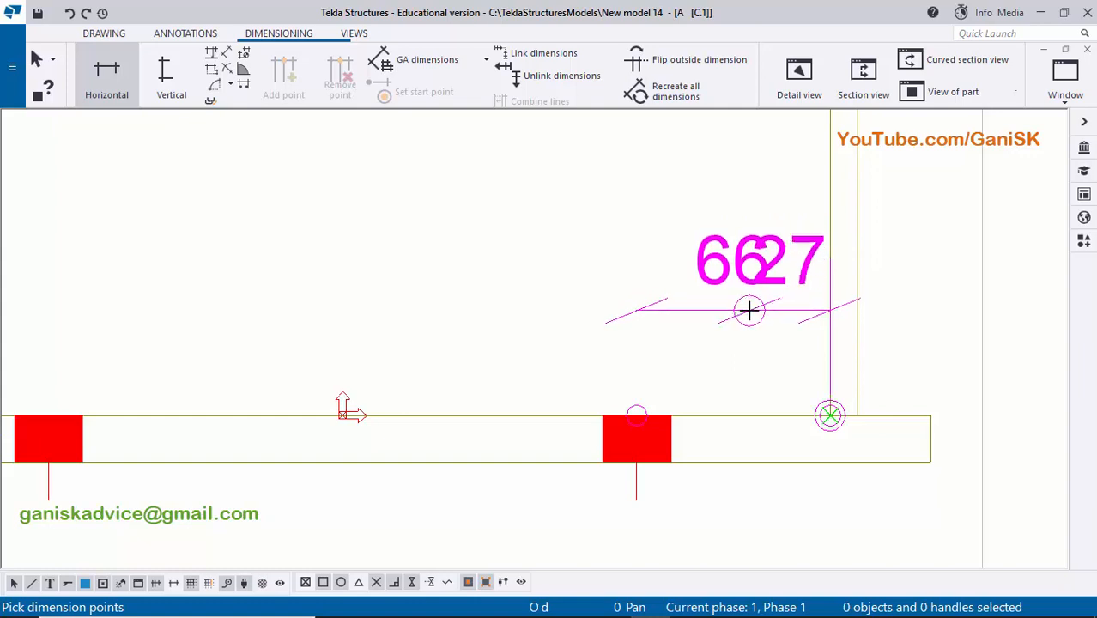
right_click(749, 309)
click(782, 319)
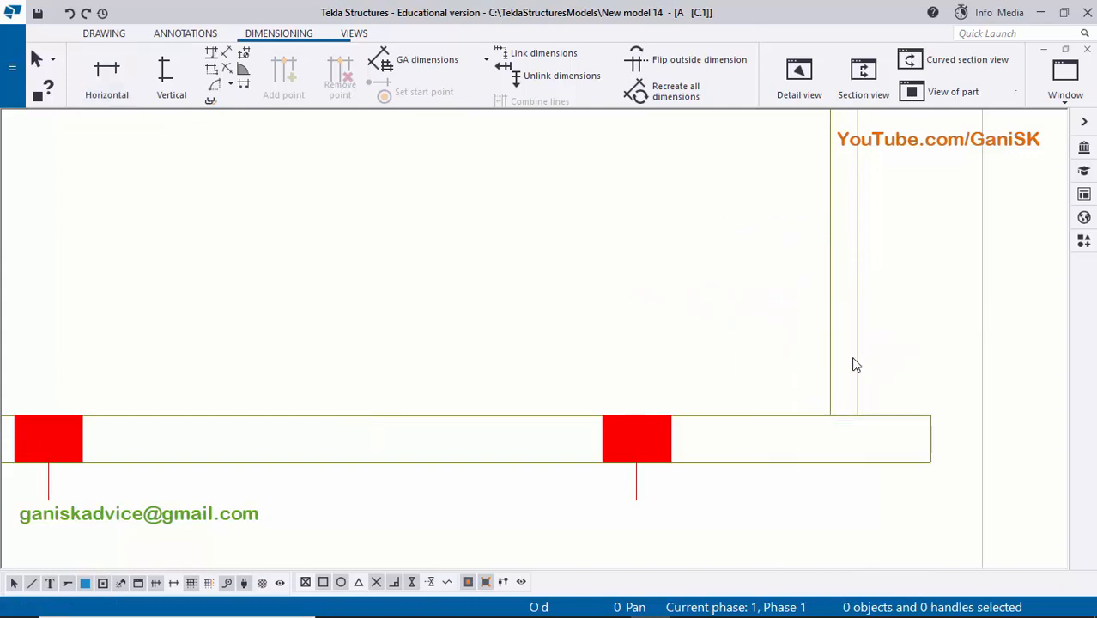
- Add a horizontal dimension from the right-hand bolt centre to the outer face of the column's right flange, just above the base plate
click(107, 79)
scroll(637, 416, up, 1)
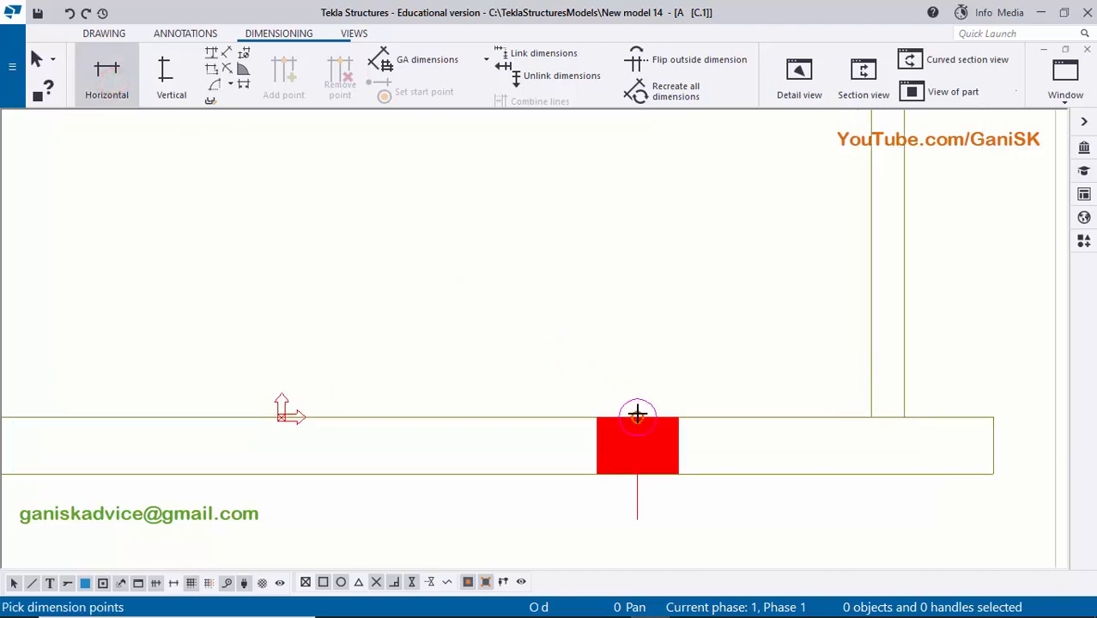
click(636, 414)
middle_drag(904, 396, 787, 399)
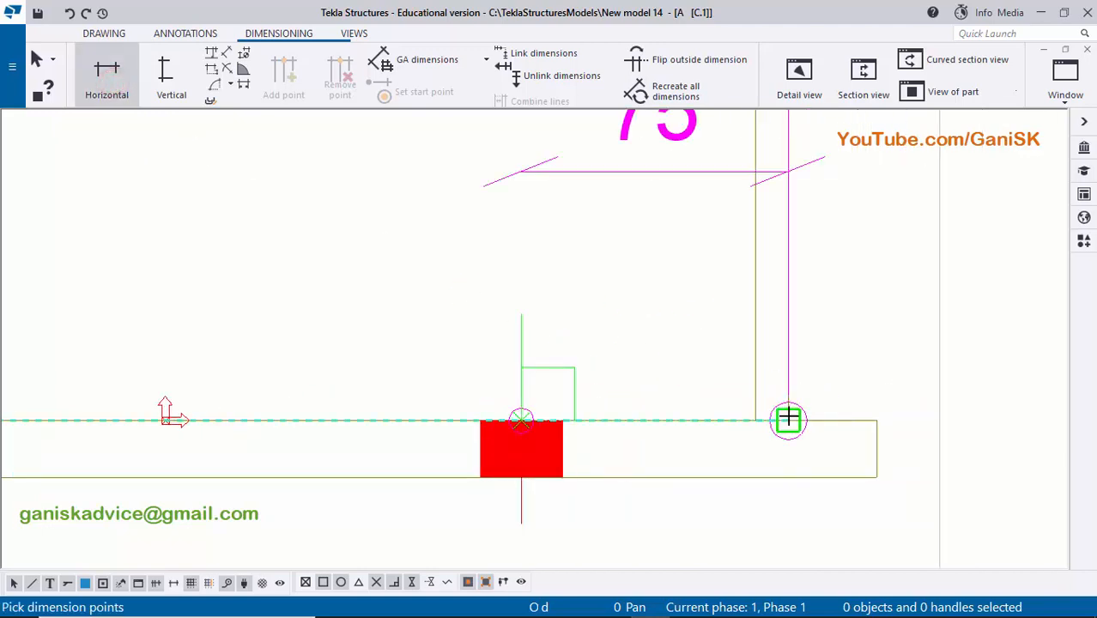
click(788, 418)
middle_drag(664, 282, 679, 323)
middle_click(678, 324)
- Add a matching horizontal dimension from the left-hand bolt centre to the left flange's outer face, then end dimensioning
scroll(746, 330, down, 2)
middle_drag(523, 326, 929, 326)
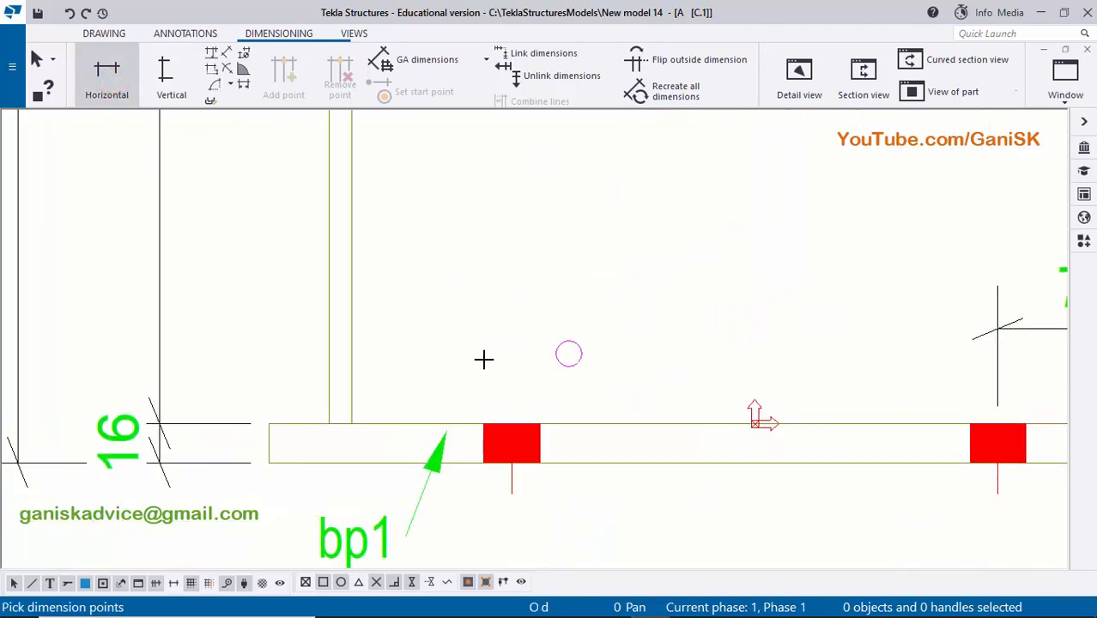
middle_drag(483, 358, 623, 354)
scroll(656, 409, up, 1)
scroll(662, 410, up, 1)
click(650, 418)
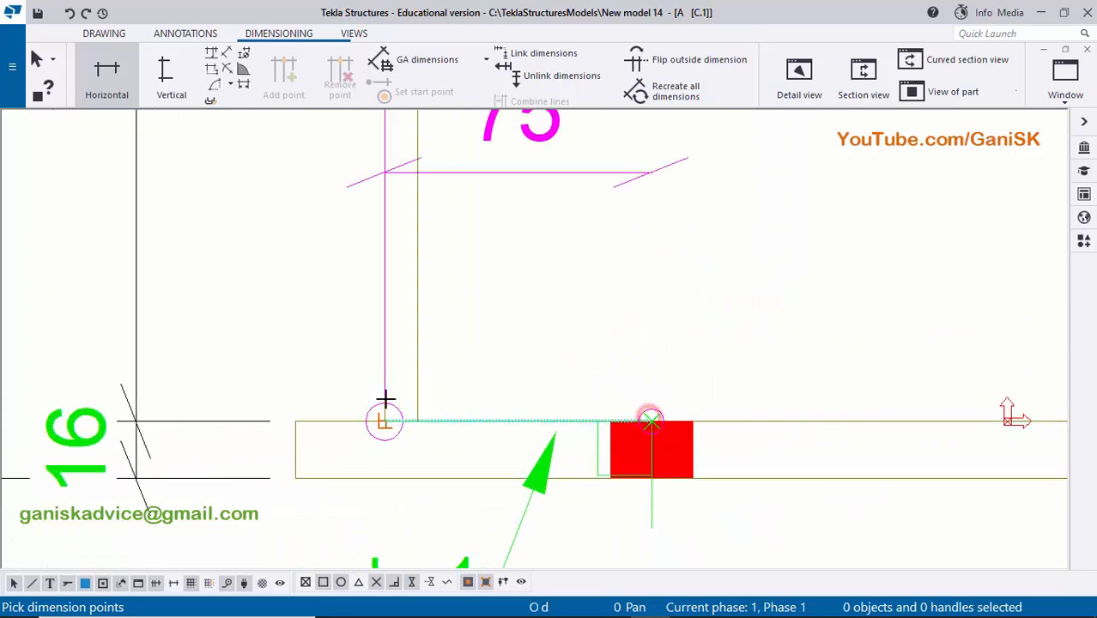
scroll(387, 404, up, 1)
click(384, 426)
click(635, 294)
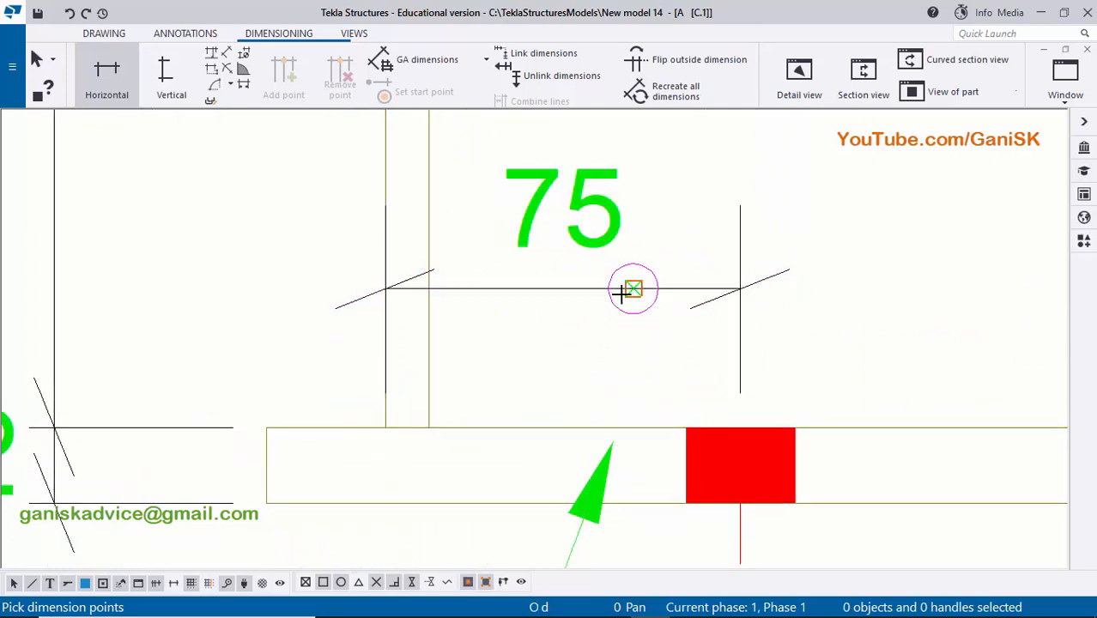
scroll(661, 295, down, 1)
scroll(779, 294, down, 4)
middle_drag(842, 229, 636, 252)
right_click(623, 191)
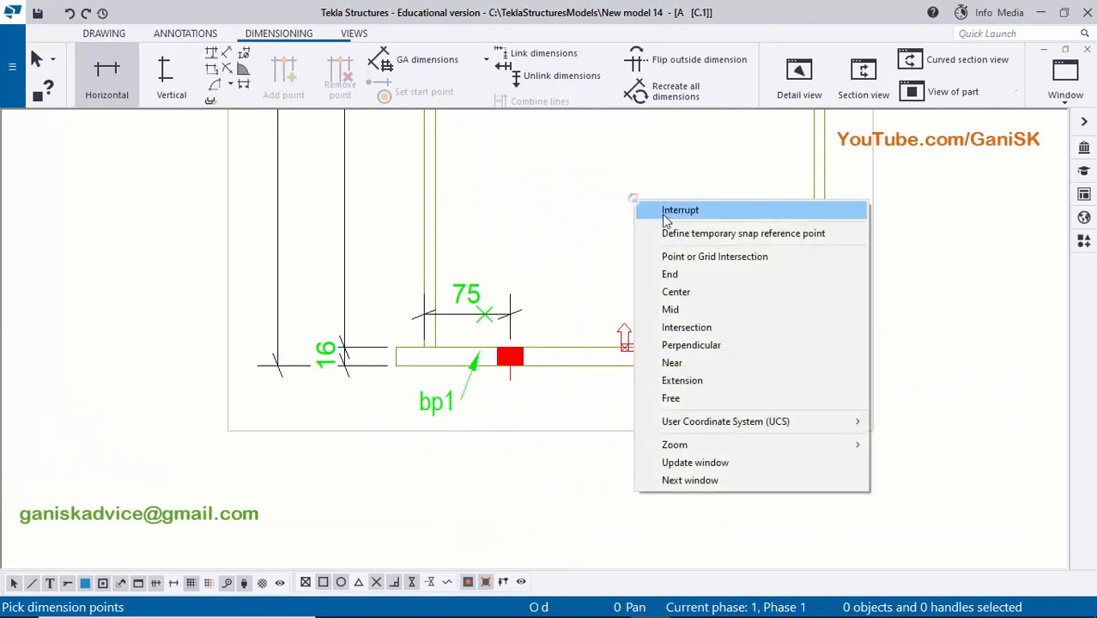
click(657, 212)
scroll(730, 288, up, 1)
click(784, 312)
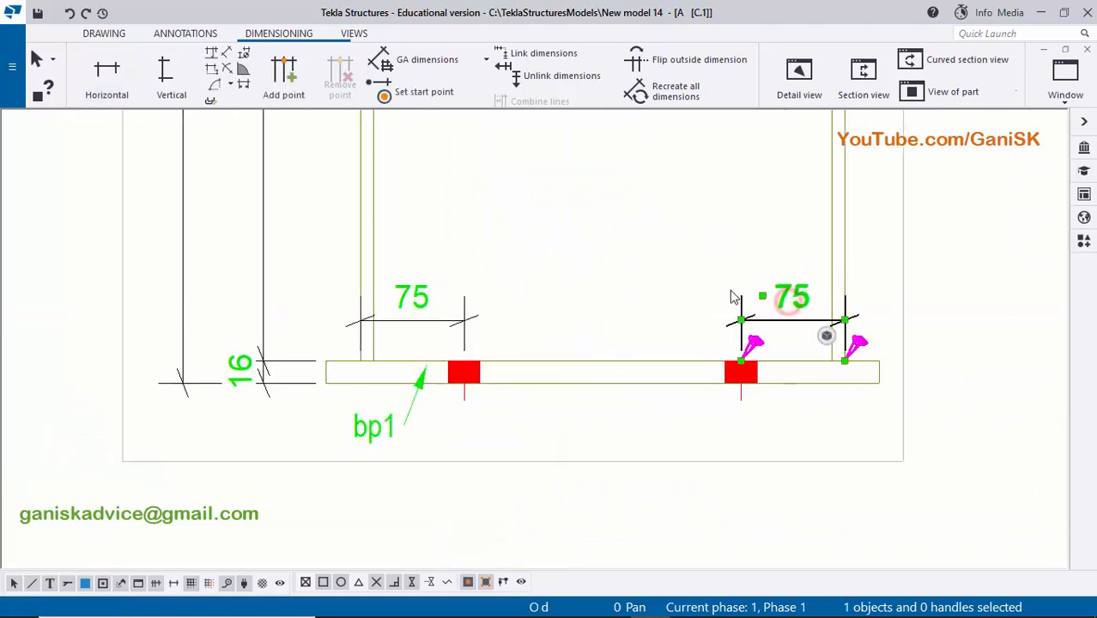
click(625, 253)
scroll(620, 282, down, 1)
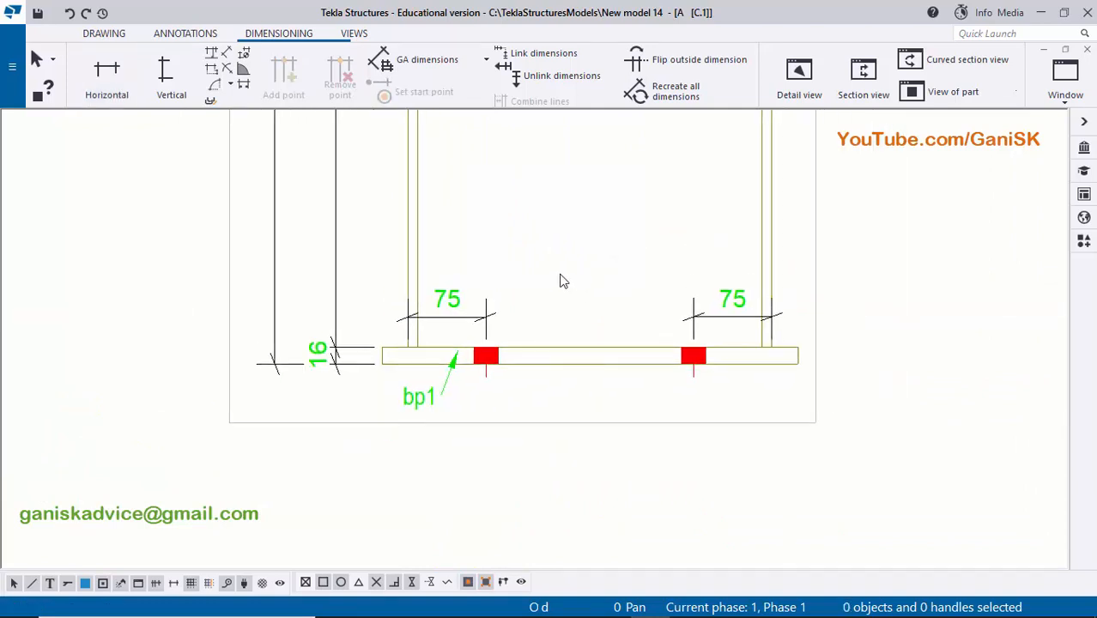
- Start a section view with its cut plane along the base plate's top edge, spanning the plate's full width
click(352, 34)
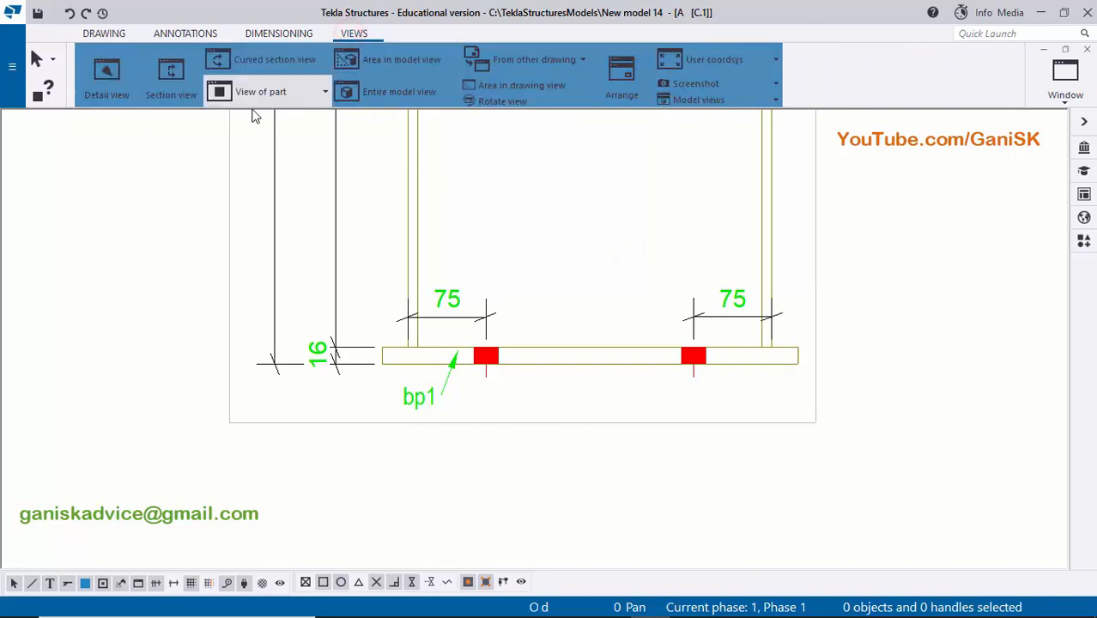
click(171, 79)
scroll(378, 356, up, 3)
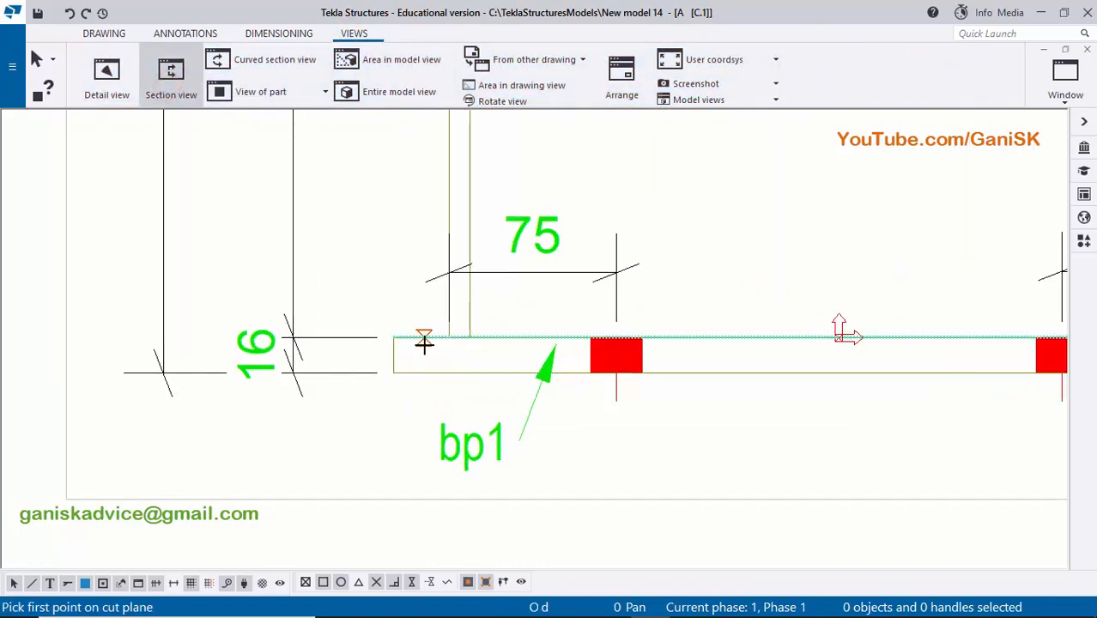
scroll(404, 336, up, 1)
click(385, 333)
scroll(424, 309, down, 3)
scroll(711, 310, up, 4)
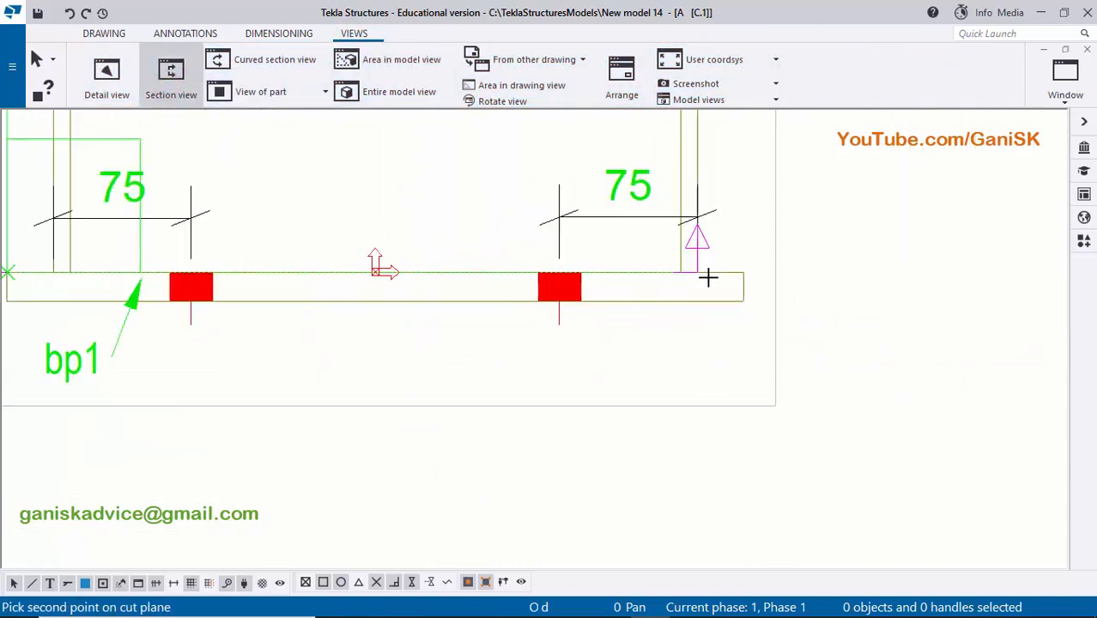
click(750, 268)
- Define the section's cut box around the base plate looking downwards, and place the section view to the left of the column's lower end
scroll(730, 283, down, 4)
middle_drag(710, 296, 671, 255)
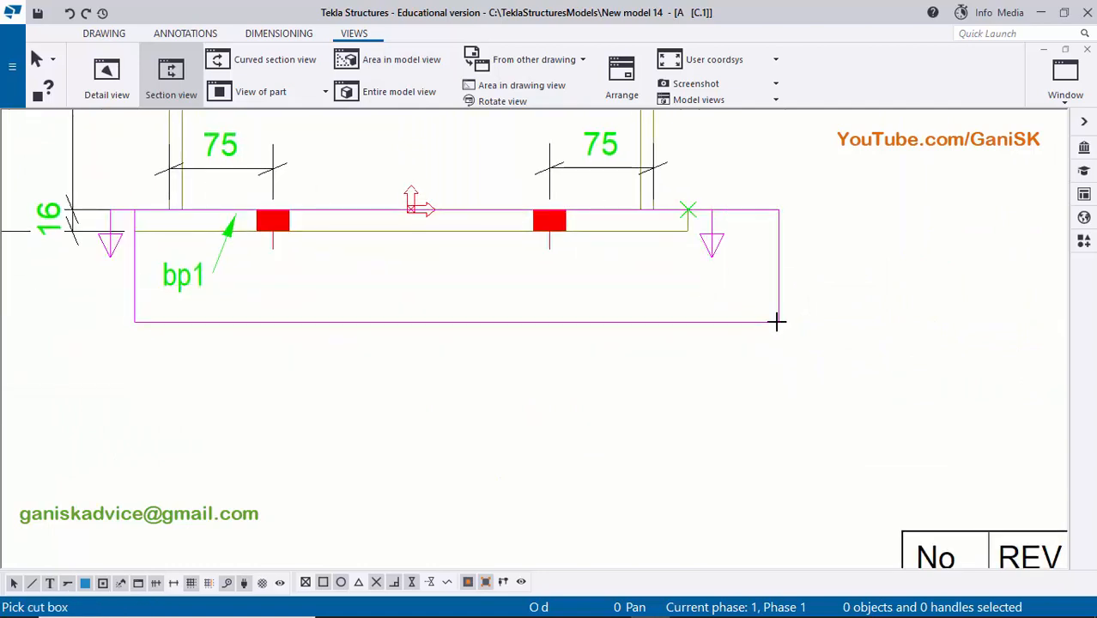
click(764, 312)
scroll(378, 159, down, 1)
middle_drag(373, 159, 514, 223)
middle_drag(330, 210, 399, 220)
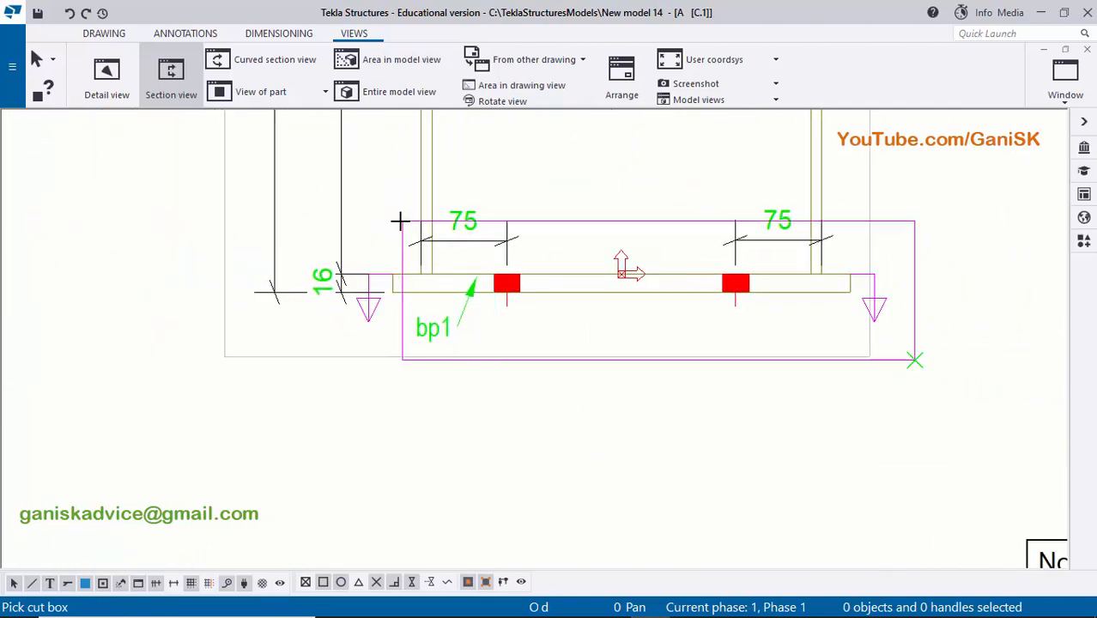
scroll(391, 224, up, 1)
click(369, 223)
scroll(455, 240, down, 6)
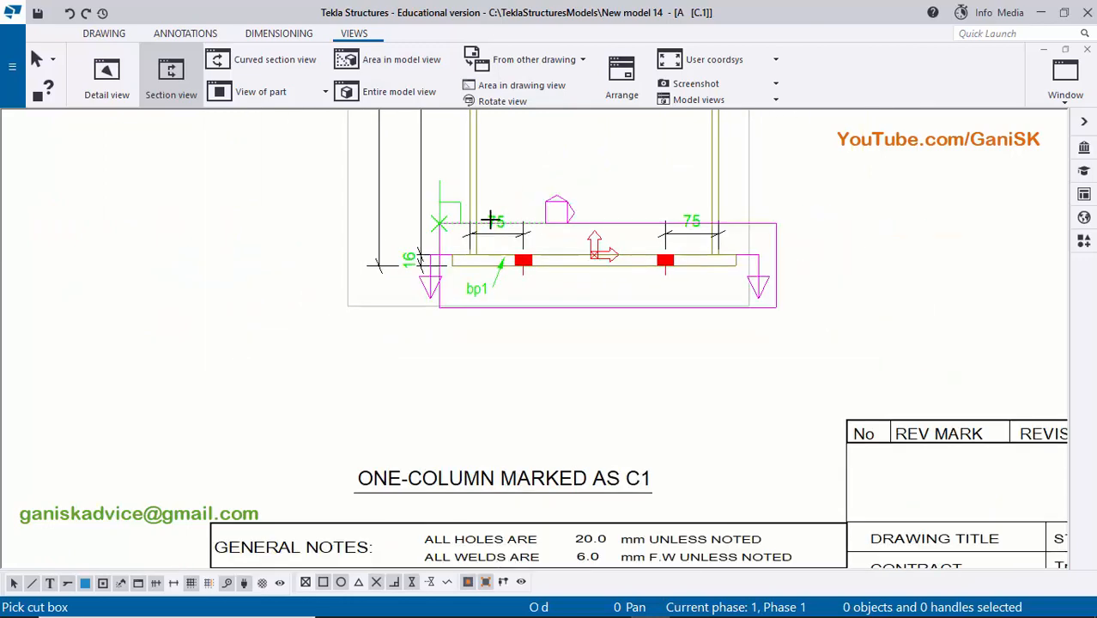
scroll(306, 262, up, 3)
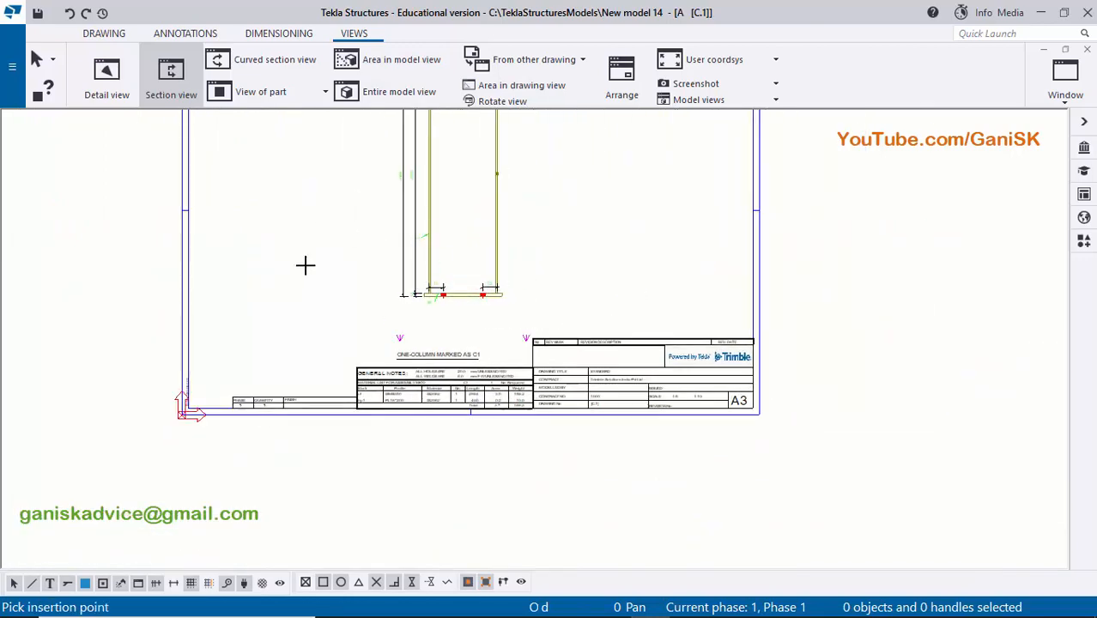
click(279, 311)
scroll(364, 318, up, 2)
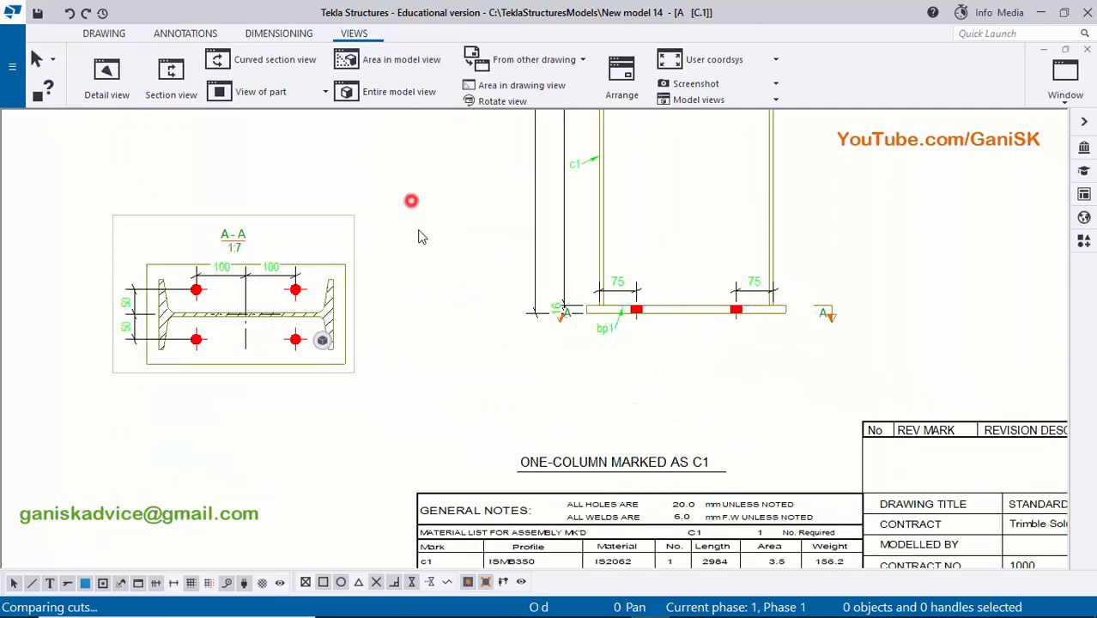
- Move the right-hand section A mark inward, closer to the end of the base plate in the column elevation
scroll(377, 361, up, 1)
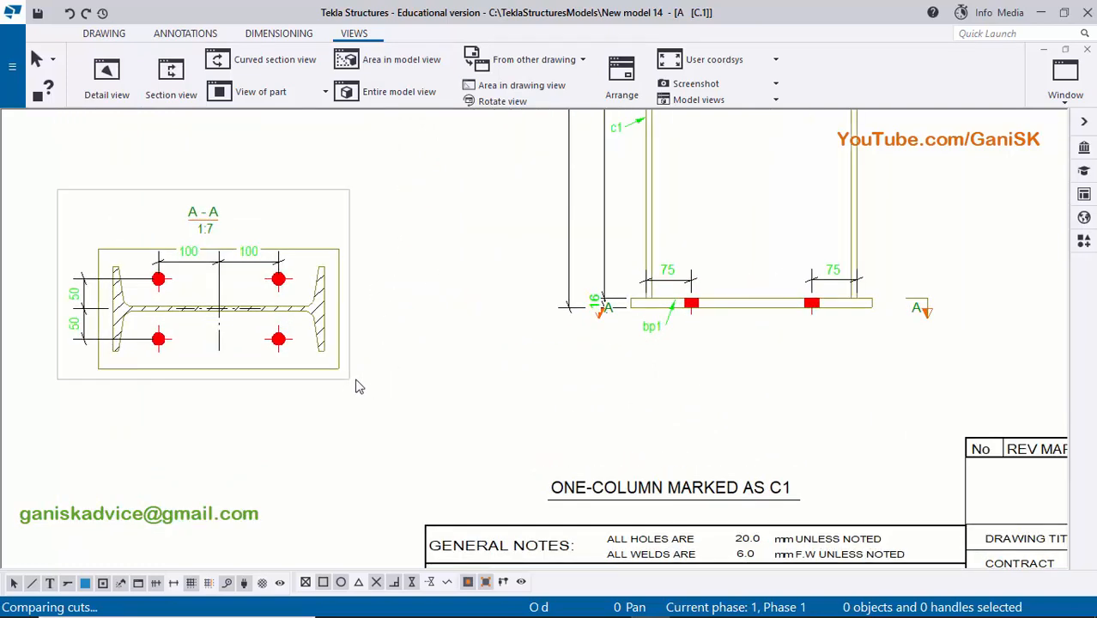
scroll(730, 346, up, 1)
scroll(745, 352, up, 2)
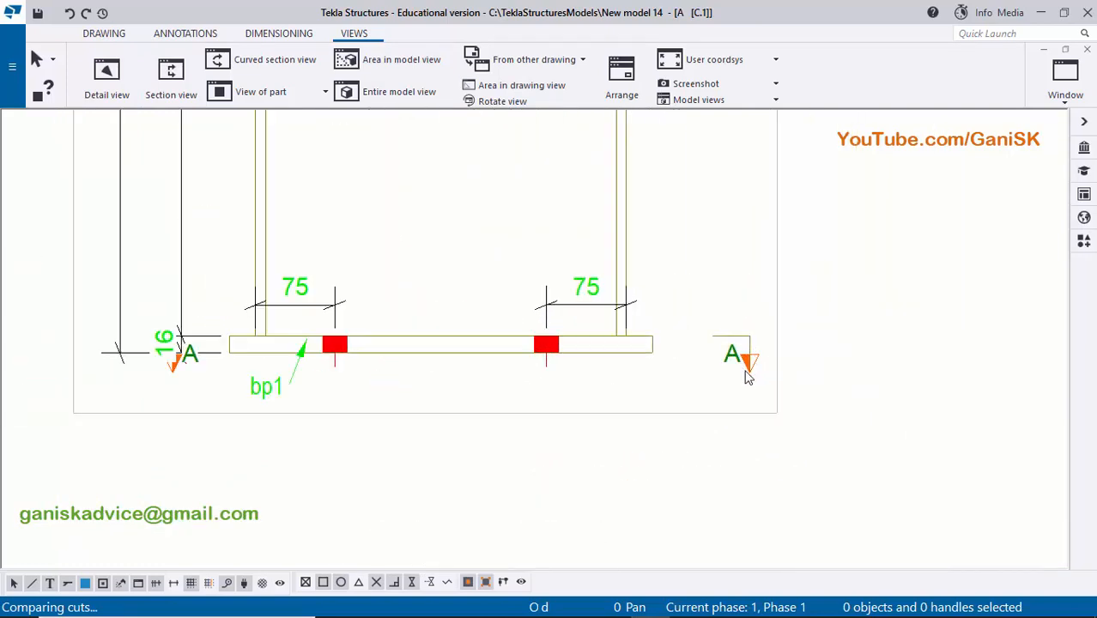
scroll(746, 370, up, 3)
click(743, 353)
drag(757, 358, 703, 358)
click(940, 324)
- Shift the left-hand section A mark slightly outward, away from the base plate
scroll(940, 326, down, 5)
middle_drag(402, 397, 716, 408)
scroll(520, 376, up, 7)
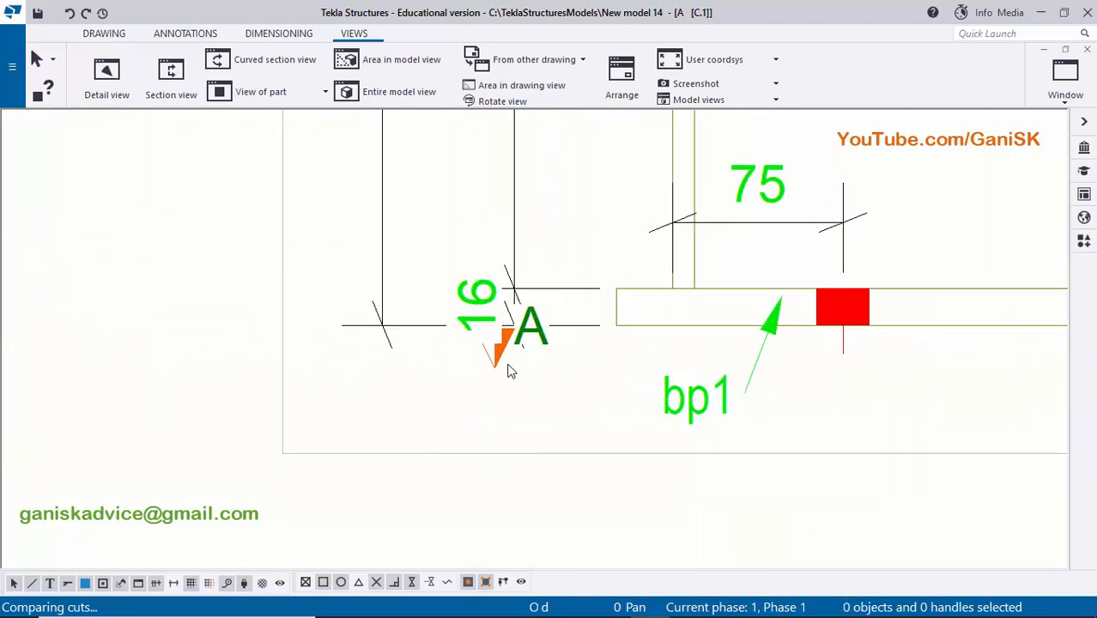
mouse_move(498, 365)
mouse_down()
mouse_move(460, 362)
mouse_move(486, 370)
mouse_up()
scroll(503, 311, down, 4)
middle_drag(503, 312, 491, 340)
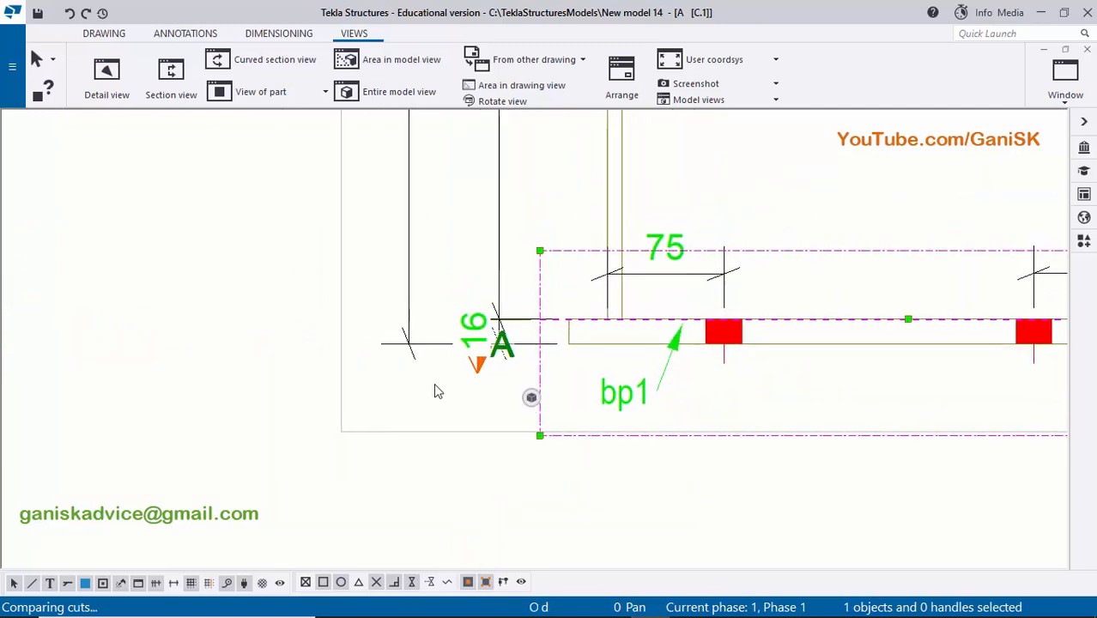
click(433, 384)
- Raise the section A marks above the base plate by setting the symbol's third cutting line distance to 6.00
scroll(491, 380, up, 3)
double_click(475, 363)
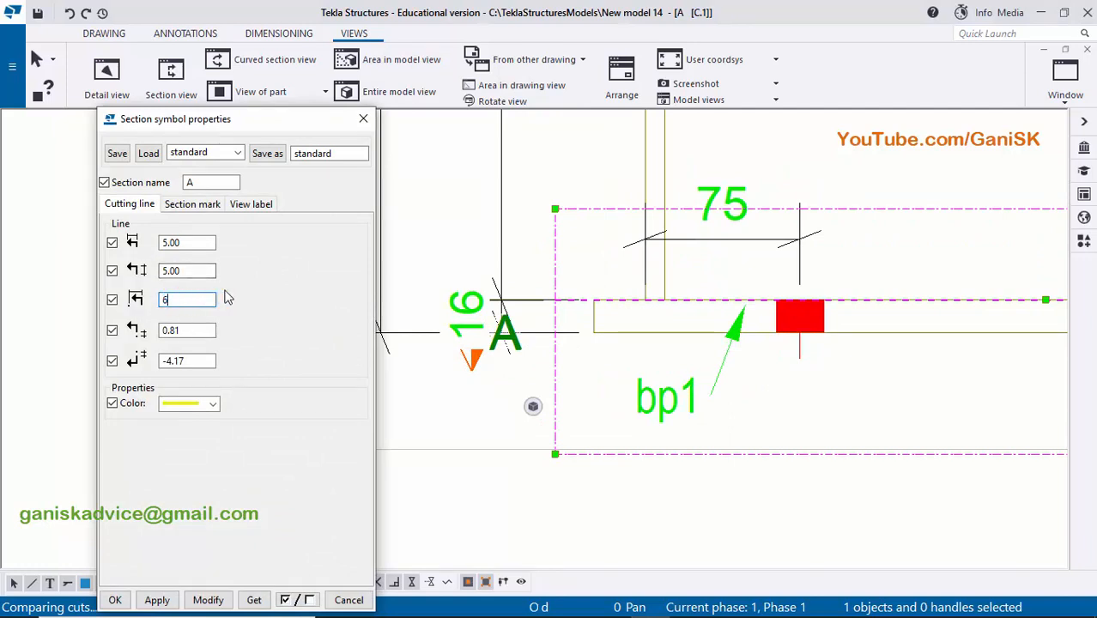
click(216, 599)
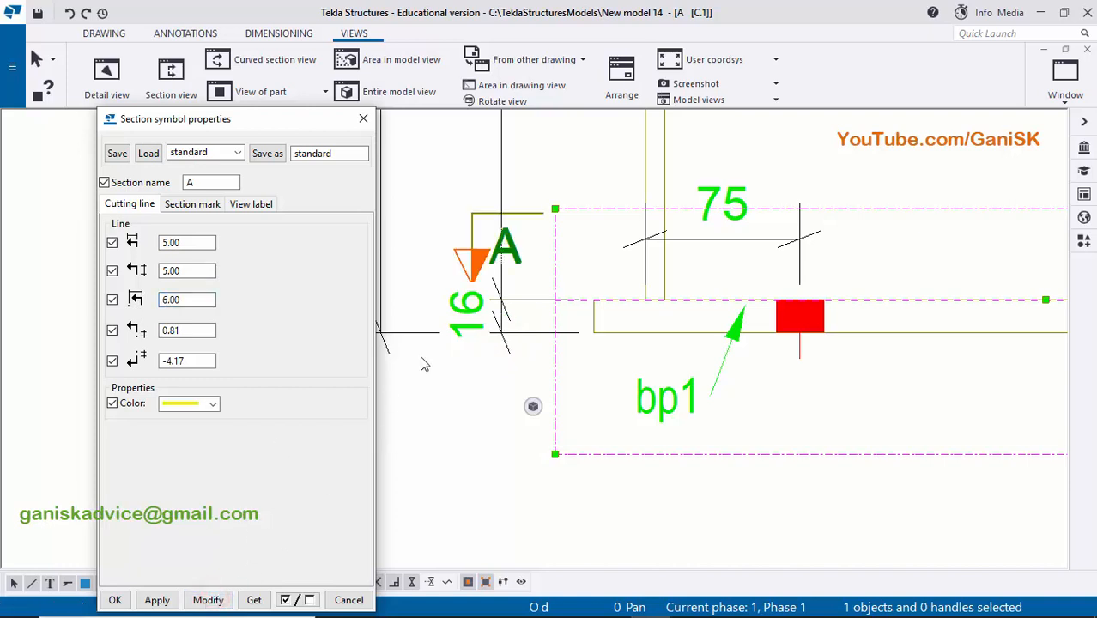
scroll(481, 361, up, 2)
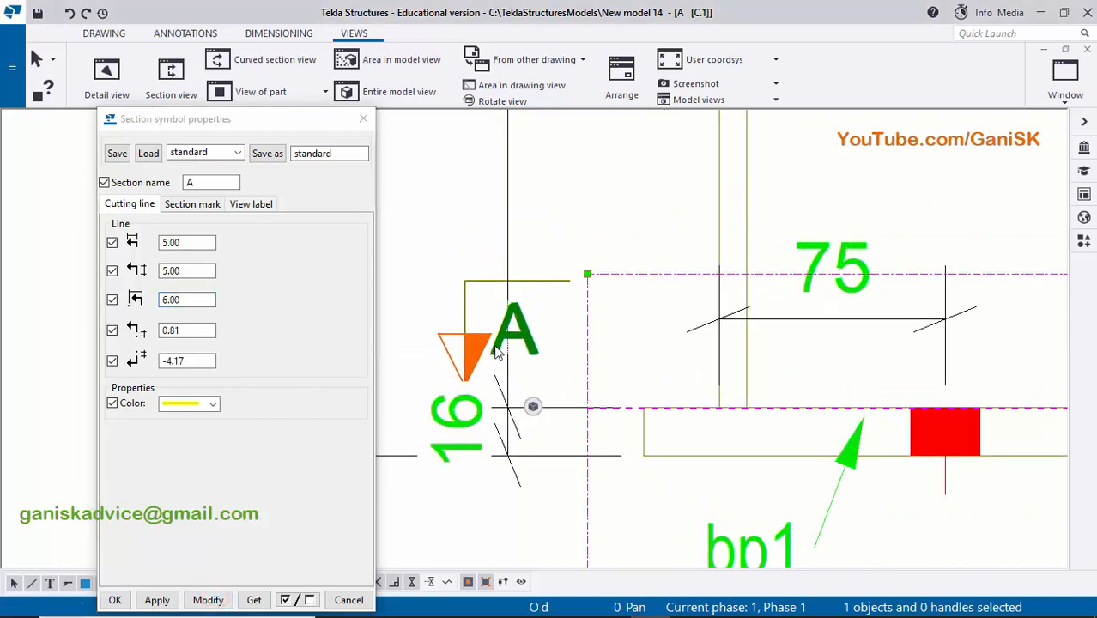
scroll(496, 352, down, 1)
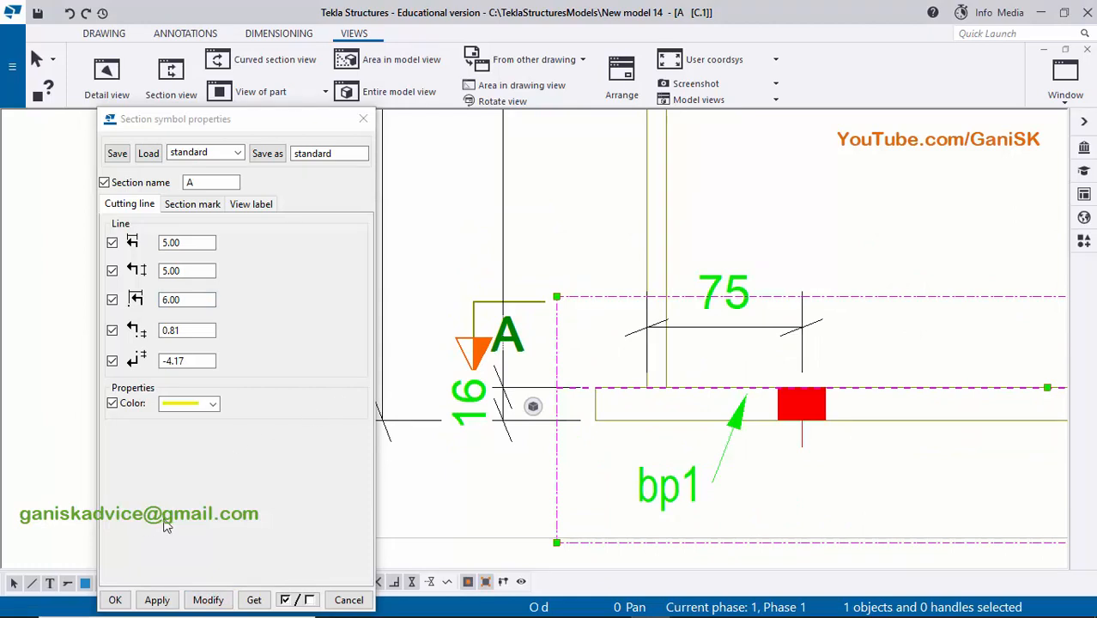
click(119, 599)
click(336, 506)
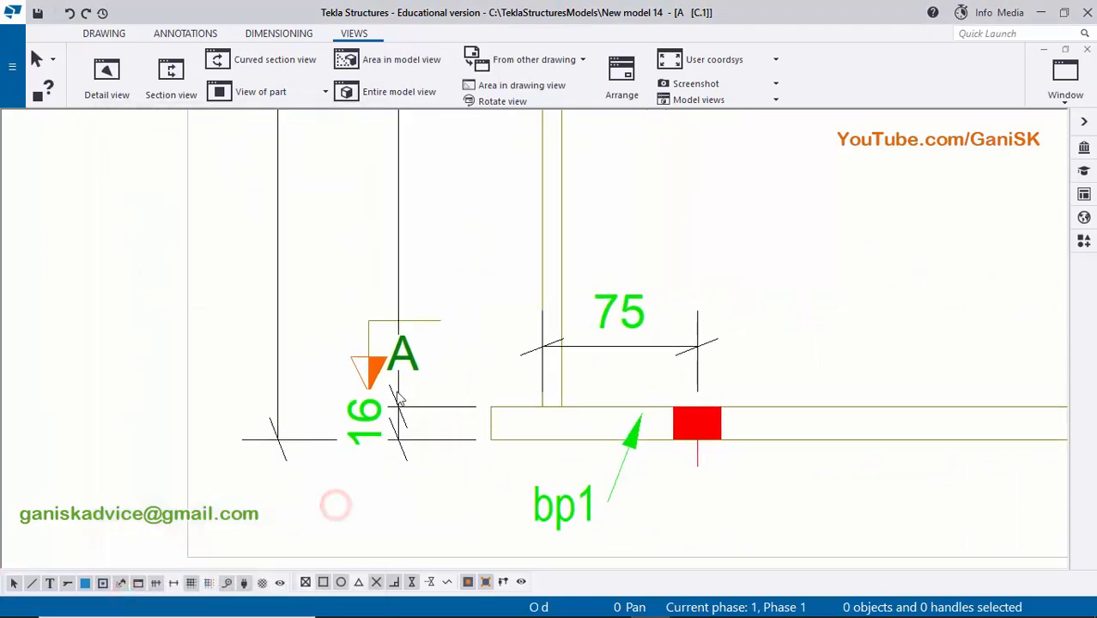
- Move the left-hand A mark inward beside the base plate's end, and shift both vertical dimension lines slightly farther from the column
drag(357, 375, 413, 361)
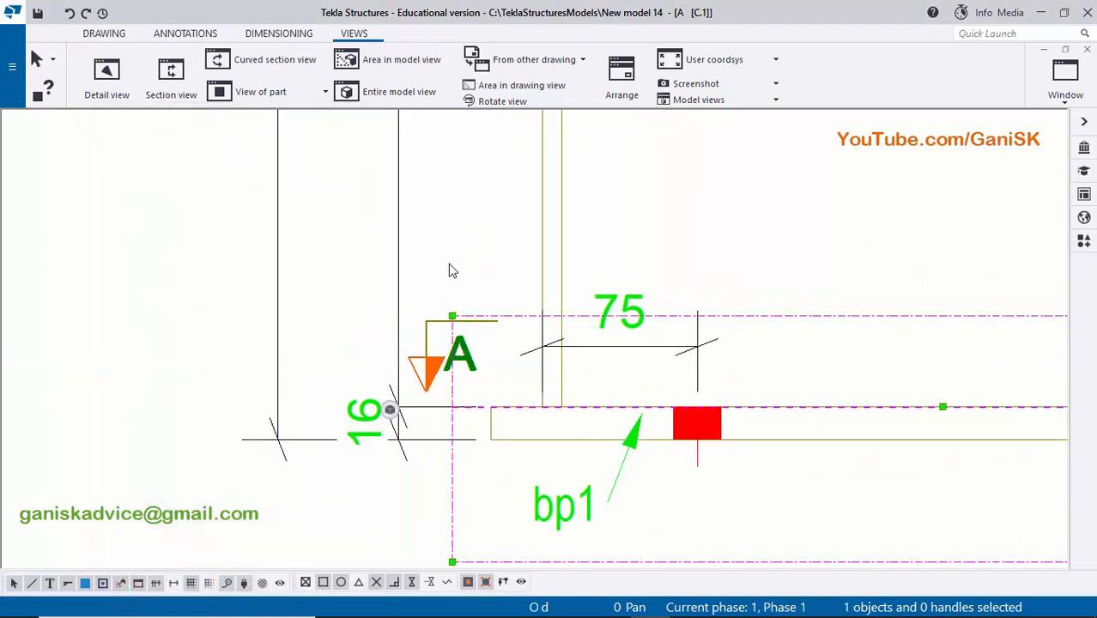
click(449, 245)
scroll(411, 287, down, 1)
middle_drag(410, 292, 428, 357)
click(419, 331)
drag(419, 337, 407, 338)
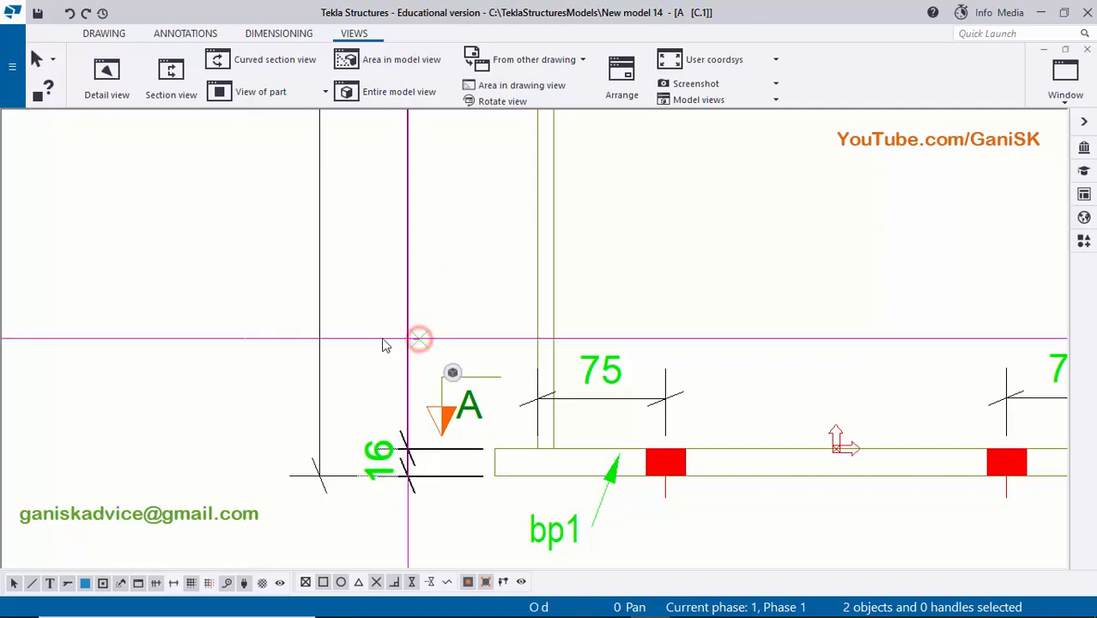
click(364, 333)
click(322, 348)
drag(320, 361, 316, 362)
click(765, 226)
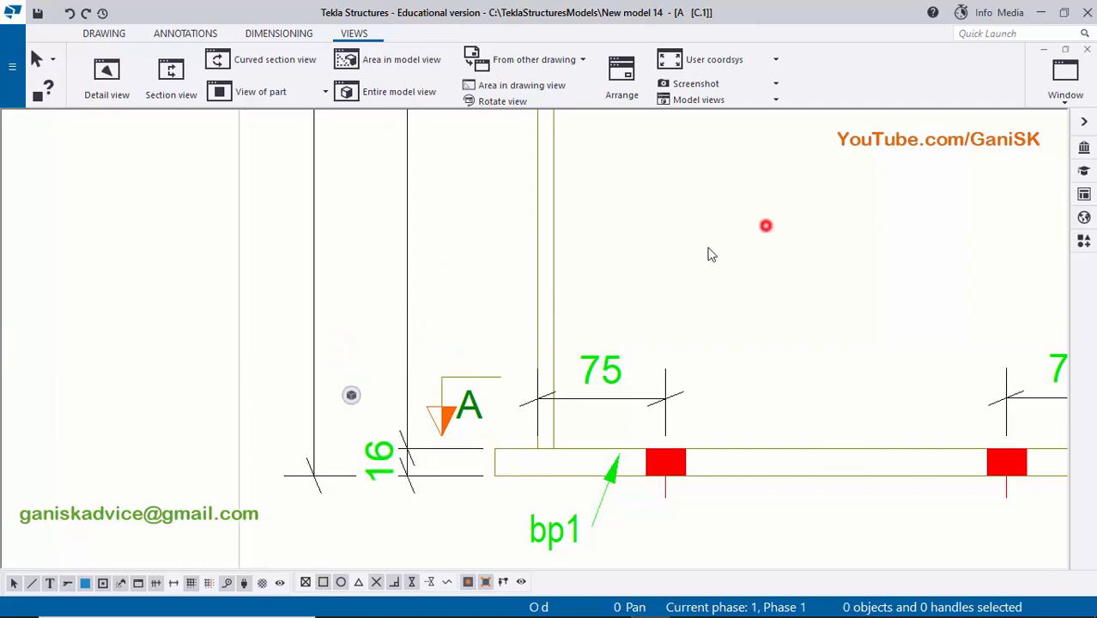
- Move the right-hand section A mark inward so it sits just beyond the base plate's right end
scroll(678, 271, down, 2)
scroll(804, 319, down, 1)
middle_drag(913, 354, 797, 366)
scroll(818, 359, up, 3)
click(867, 343)
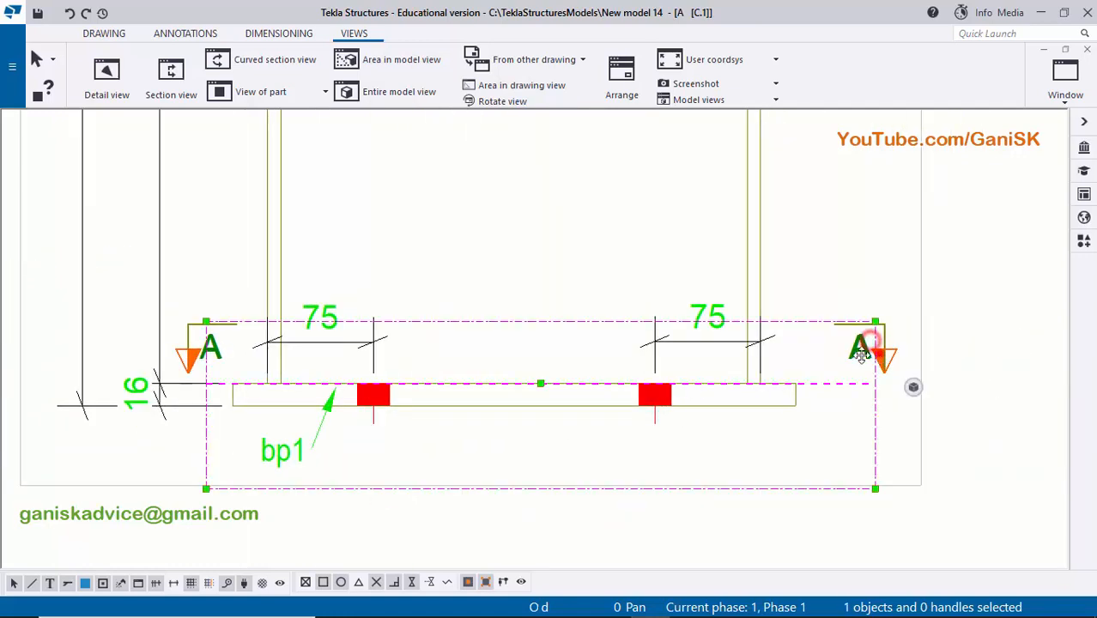
drag(879, 353, 834, 352)
click(857, 257)
- Check the arrangement of the section marks and dimensions around the column's base plate
scroll(807, 289, down, 4)
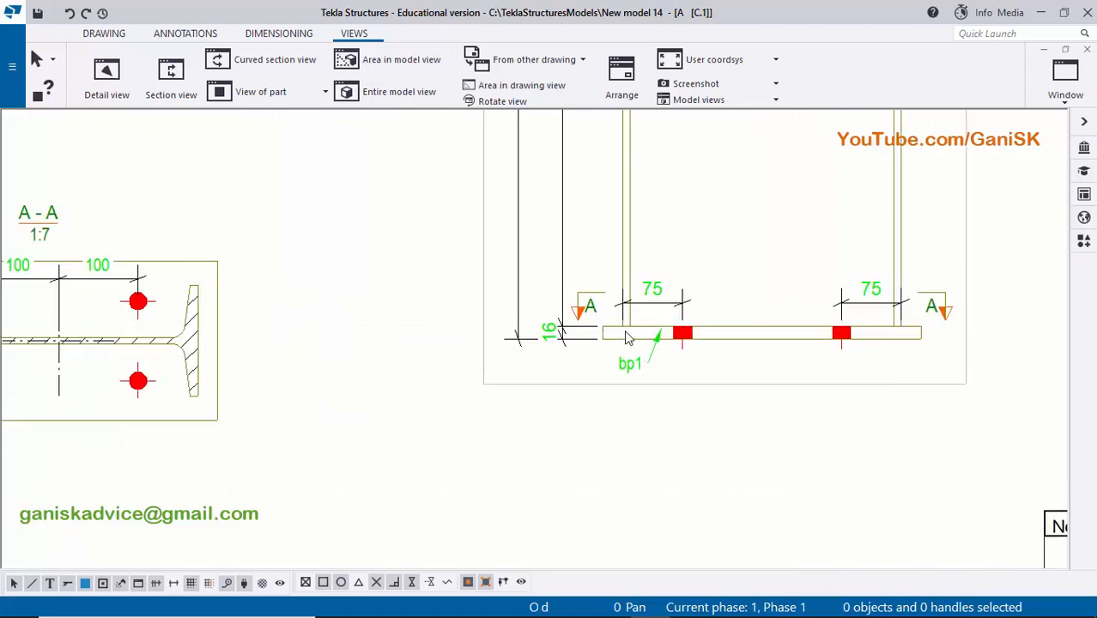
scroll(593, 305, up, 3)
scroll(773, 311, up, 2)
scroll(995, 309, down, 2)
scroll(970, 321, up, 1)
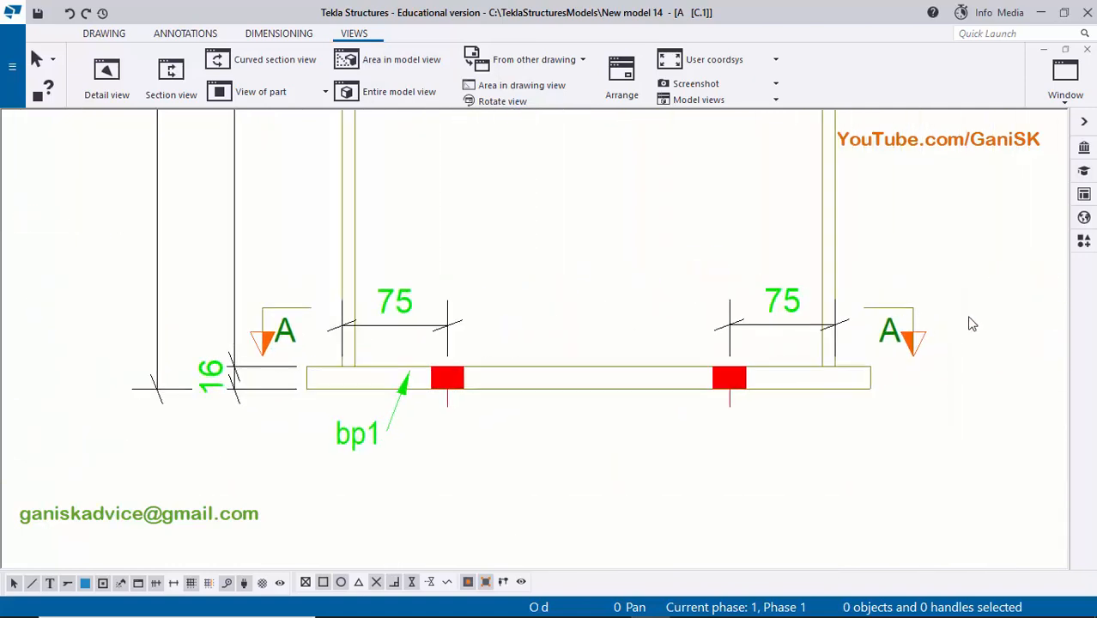
scroll(673, 337, down, 1)
scroll(672, 338, down, 2)
- Set the vertical label position of section view A-A to Below and modify the view
scroll(657, 367, up, 4)
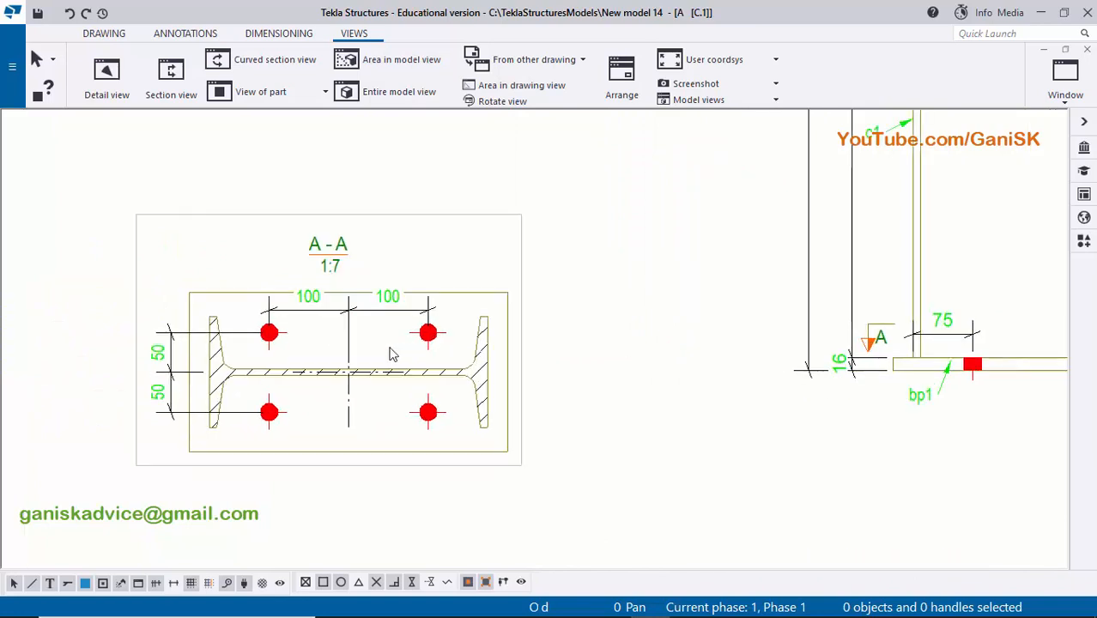
scroll(483, 363, up, 2)
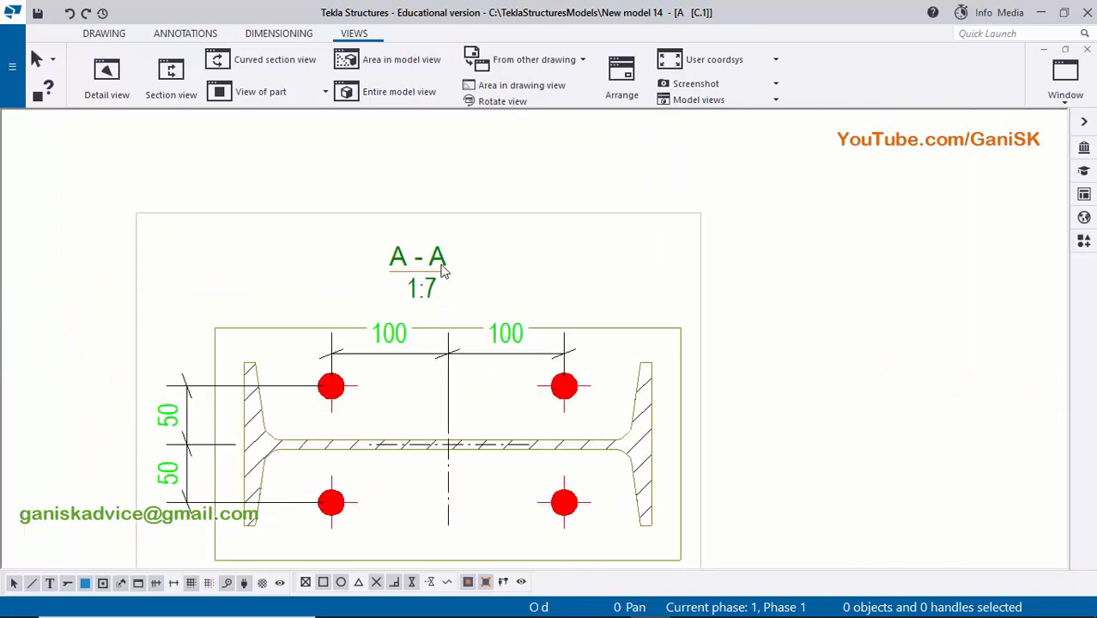
click(432, 269)
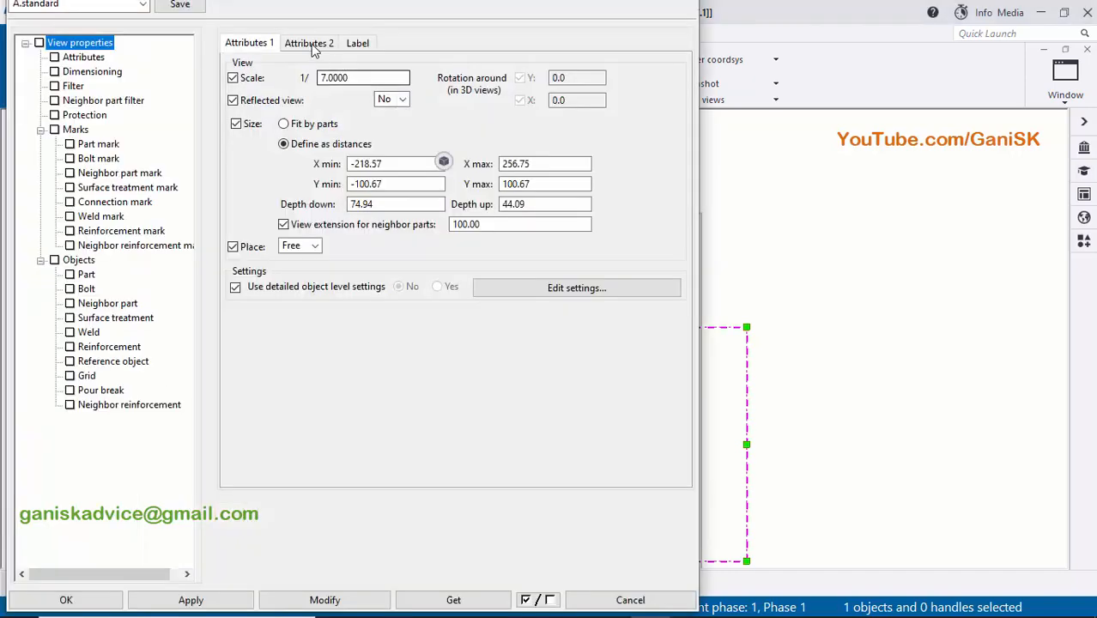
click(307, 43)
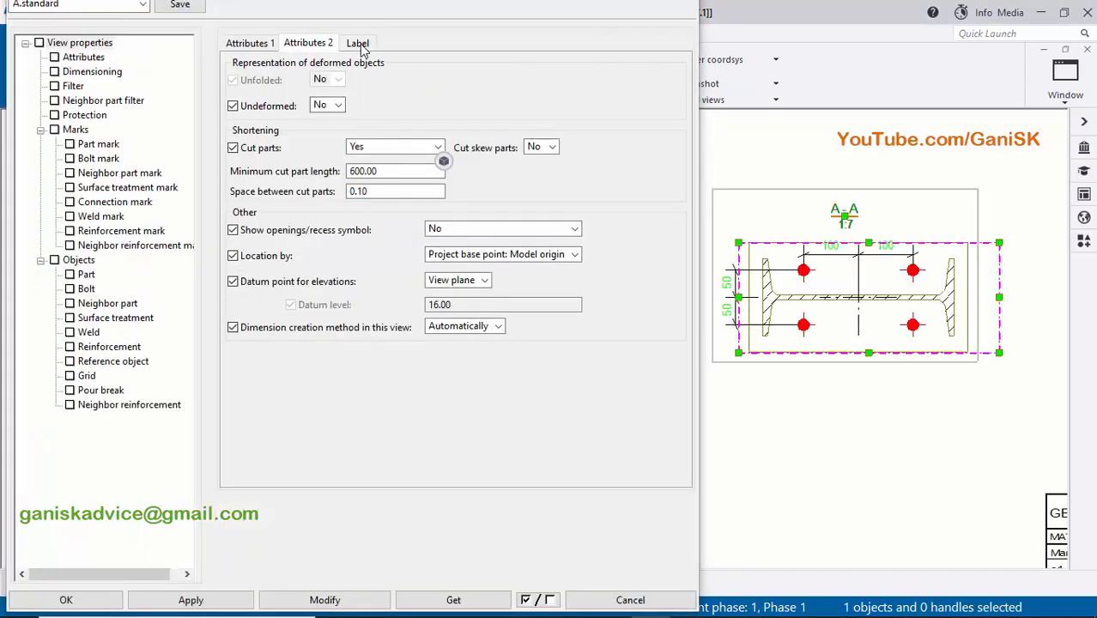
click(359, 45)
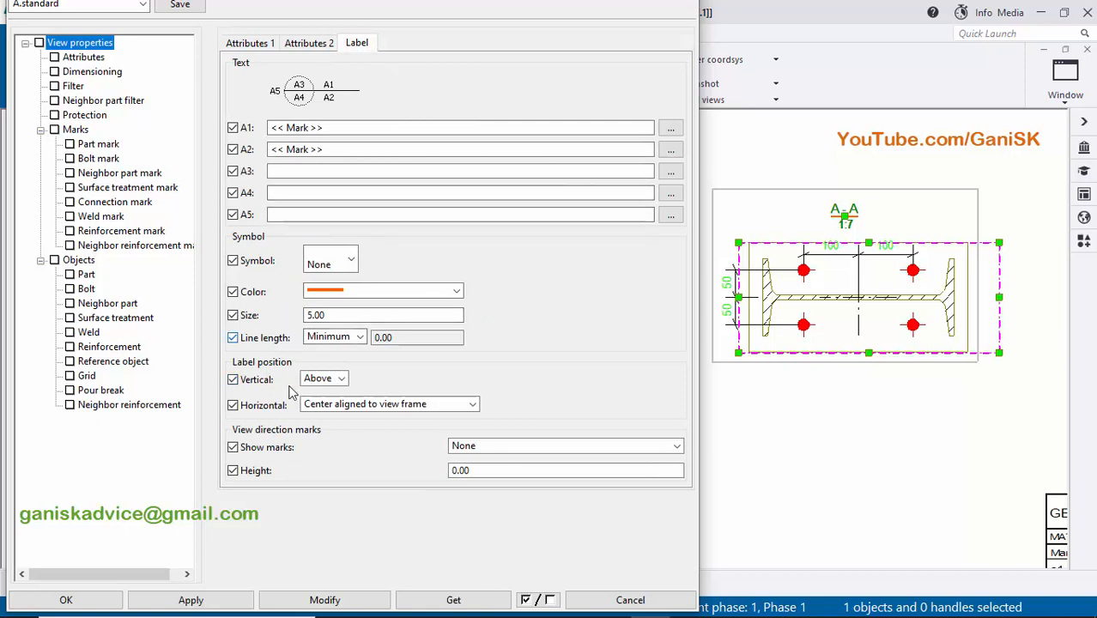
click(343, 380)
click(322, 407)
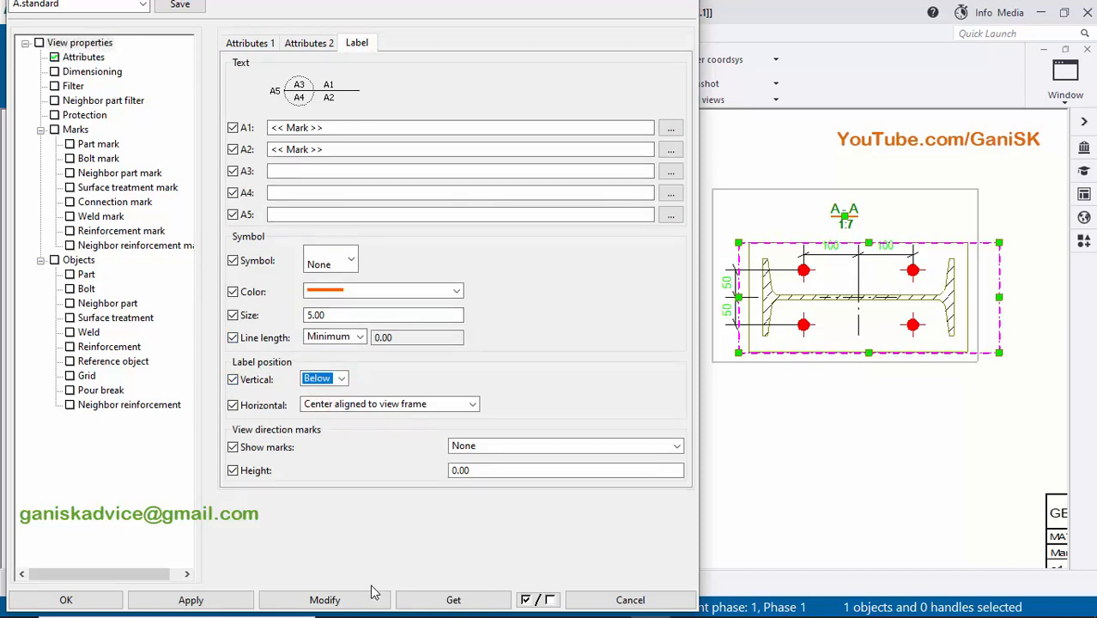
click(348, 600)
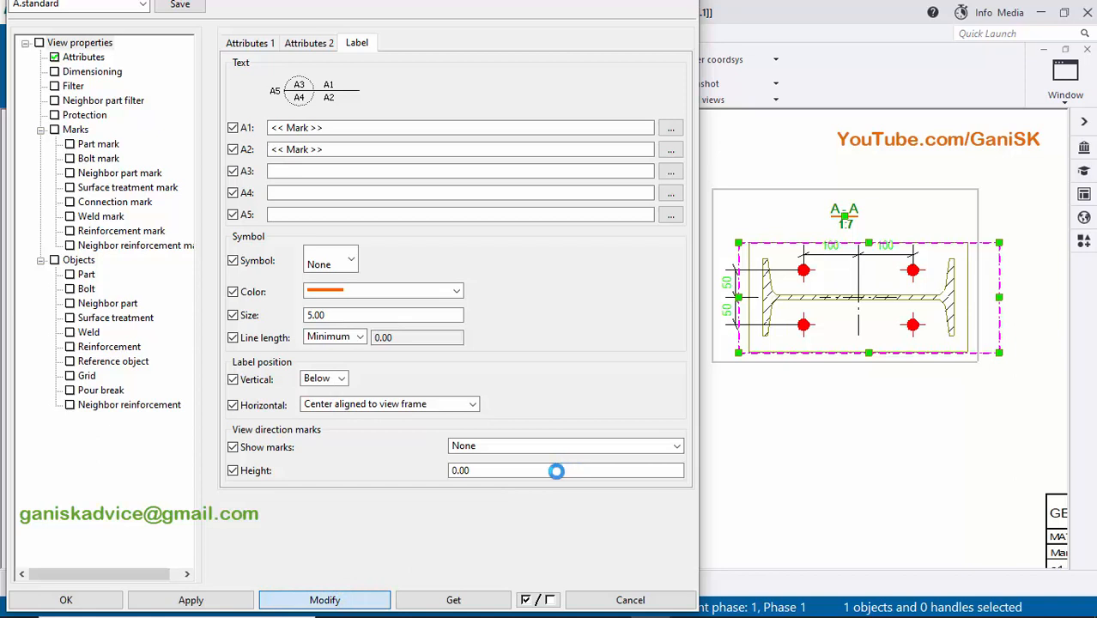
- Remove the scale from the section A-A label by clearing its A2 text, and apply the change
scroll(850, 386, up, 5)
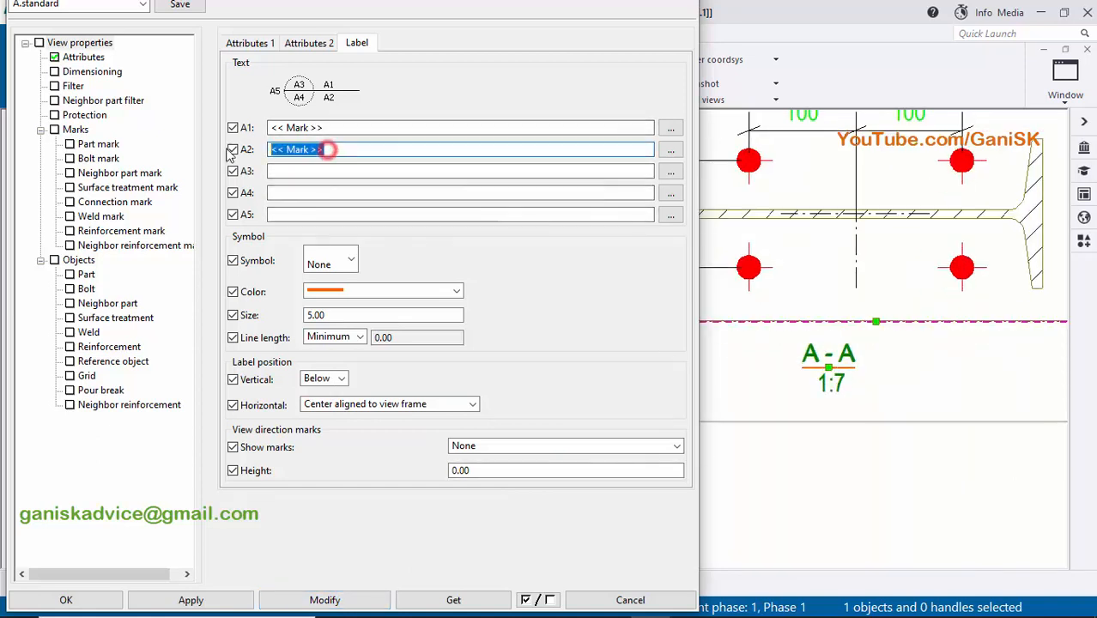
drag(328, 148, 269, 184)
key(Delete)
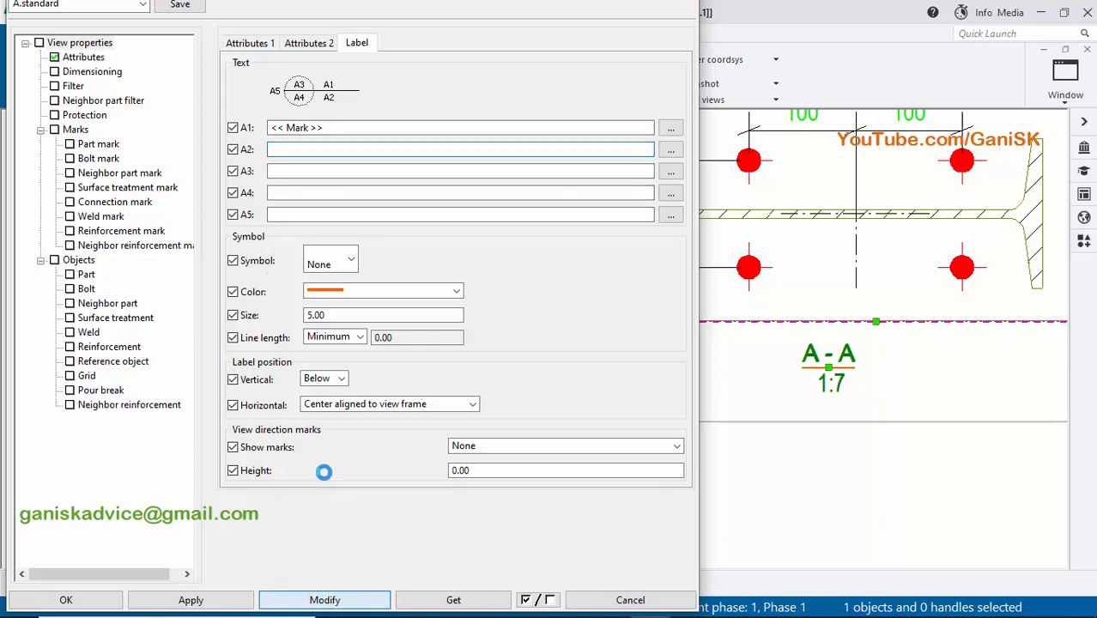
click(77, 599)
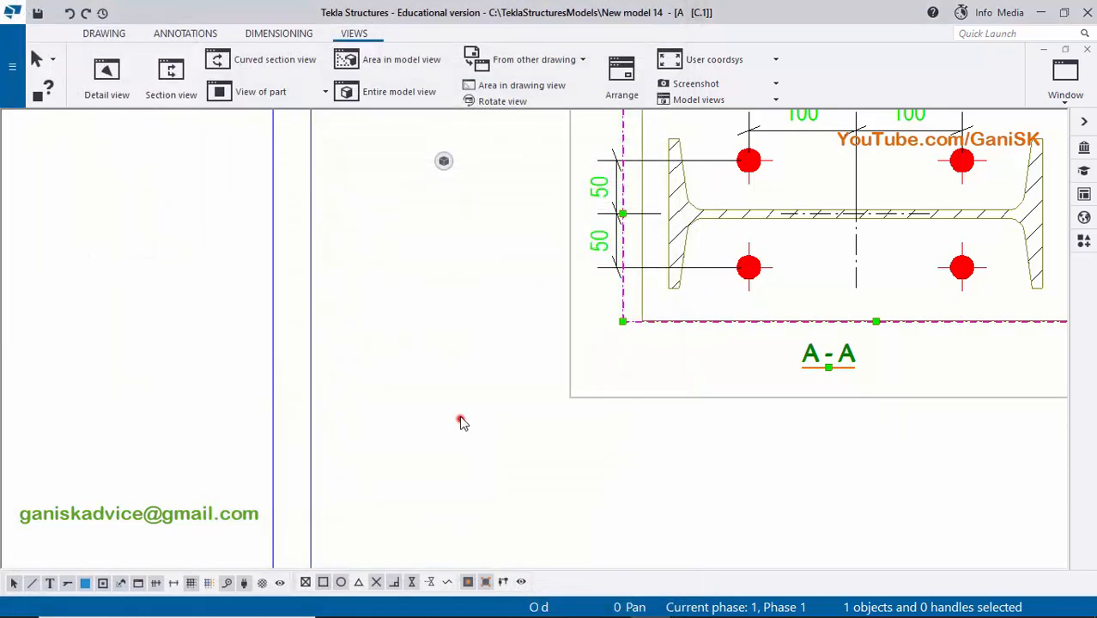
click(461, 419)
- Delete the vertical and the horizontal bolt spacing dimensions from section view A-A
scroll(662, 361, down, 3)
mouse_move(661, 362)
middle_down()
mouse_move(497, 415)
mouse_move(643, 358)
middle_up()
scroll(495, 316, up, 5)
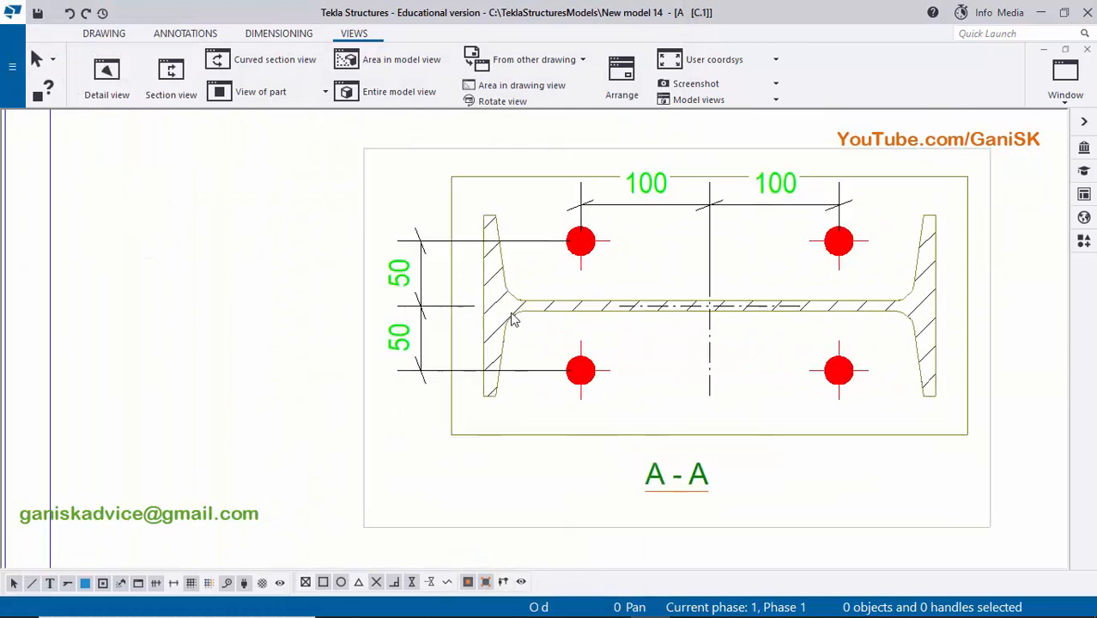
scroll(422, 317, up, 5)
scroll(698, 165, down, 2)
middle_drag(572, 241, 583, 293)
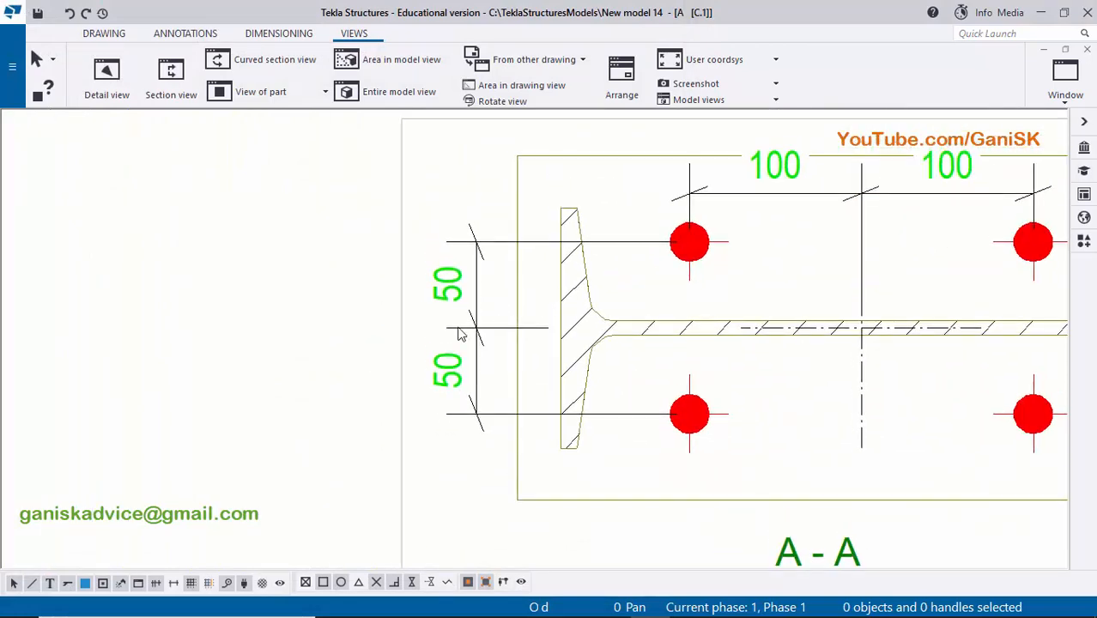
click(459, 334)
key(Delete)
scroll(463, 326, down, 4)
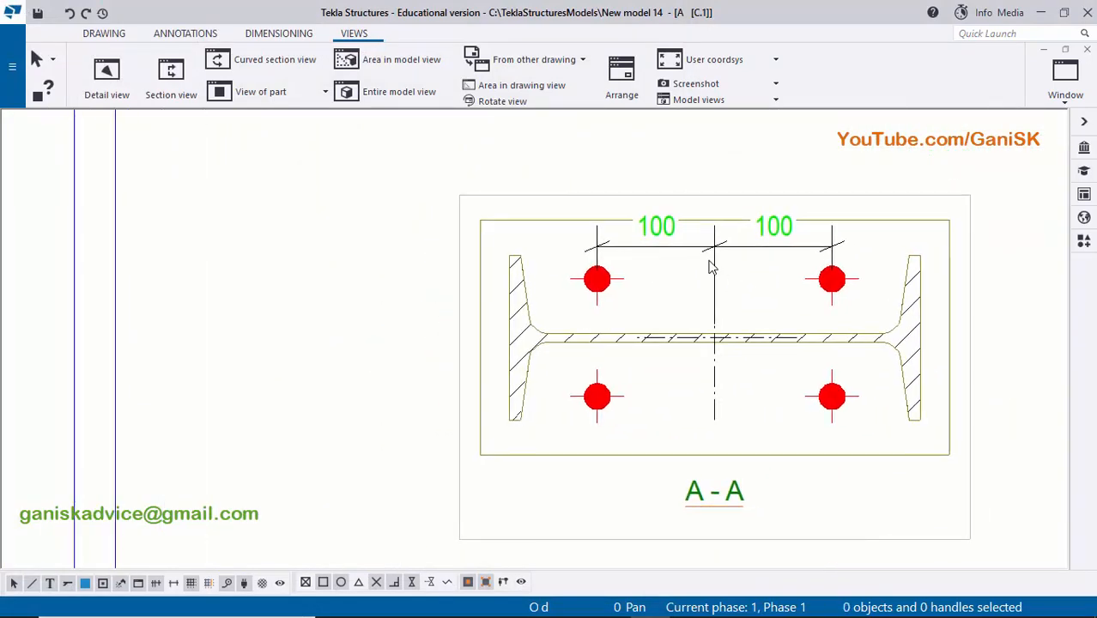
click(719, 240)
key(Delete)
- Remove the hatching from the column profile in section A-A by setting its section fill type to None
scroll(721, 296, down, 1)
scroll(688, 326, up, 2)
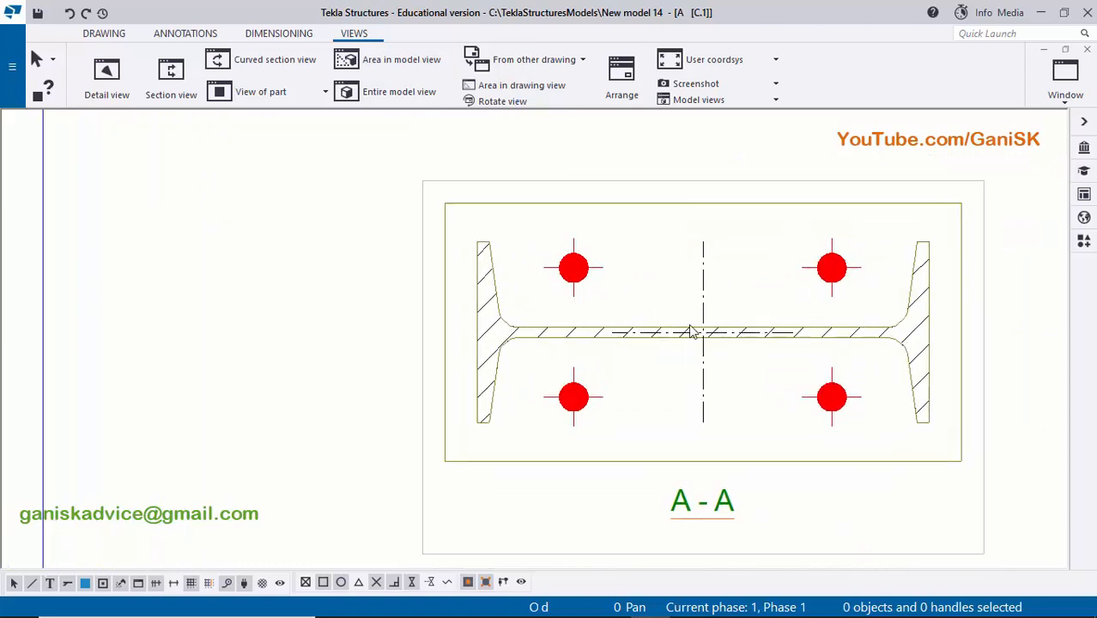
middle_drag(454, 333, 536, 320)
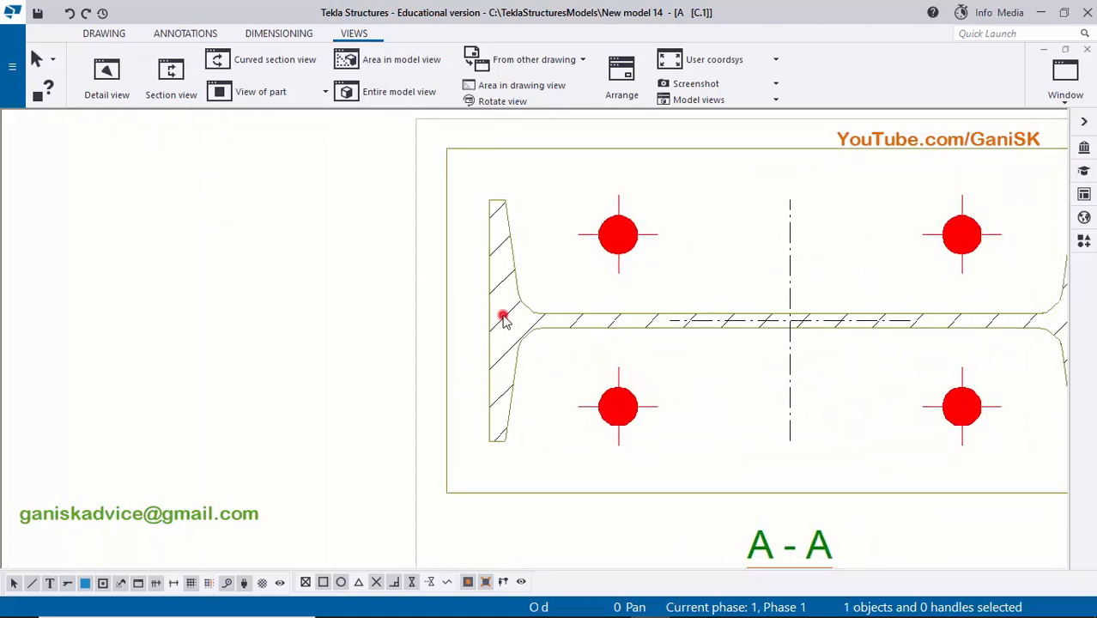
double_click(503, 317)
click(316, 217)
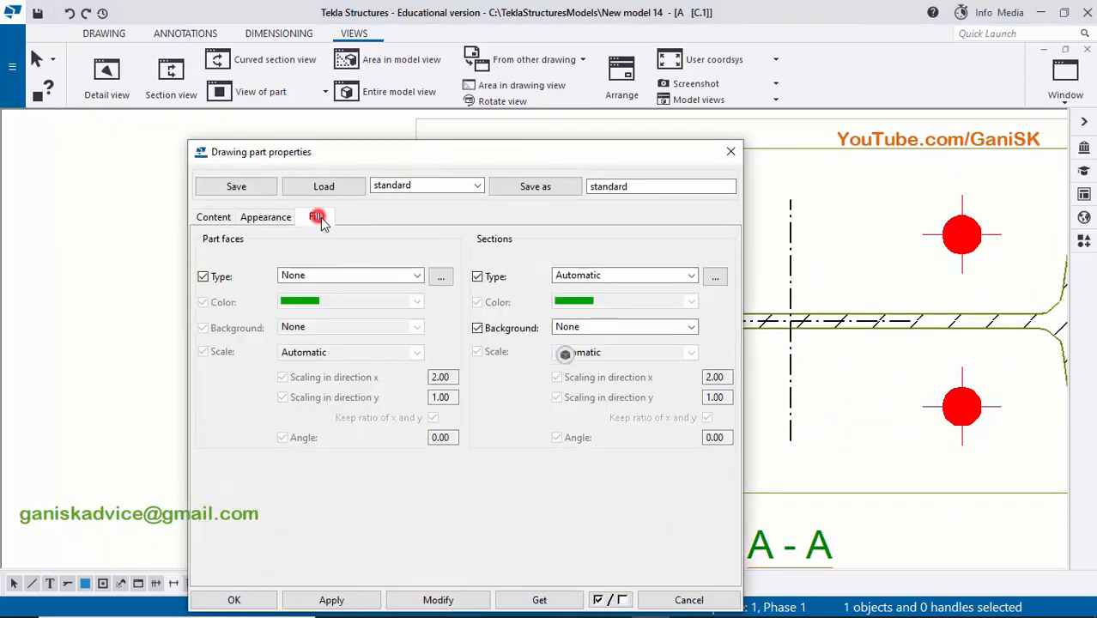
click(583, 276)
click(592, 22)
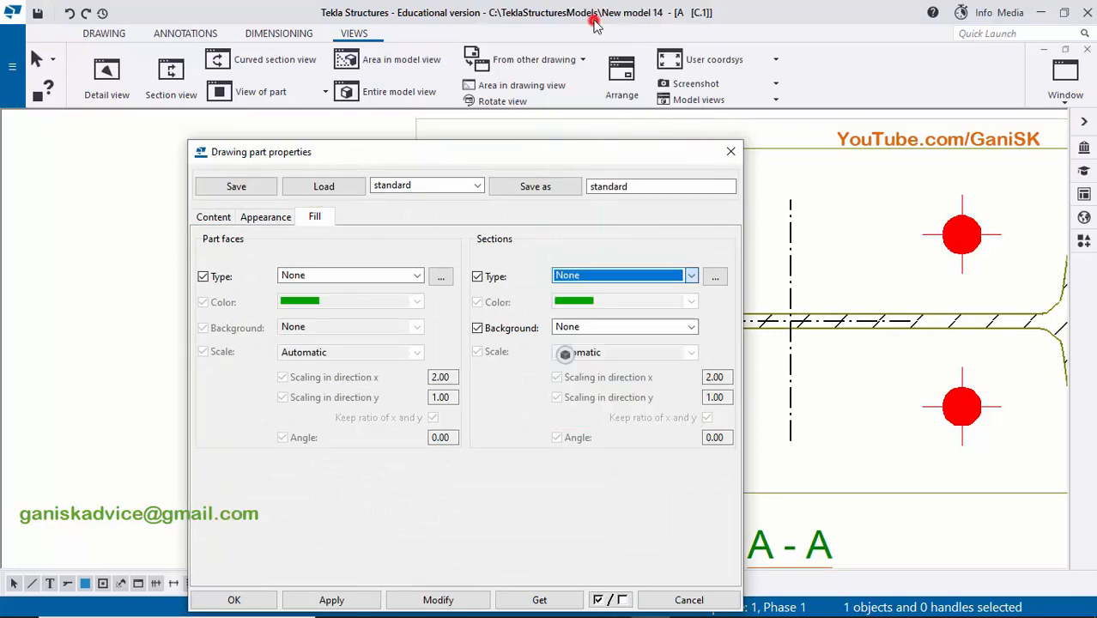
click(434, 600)
click(330, 601)
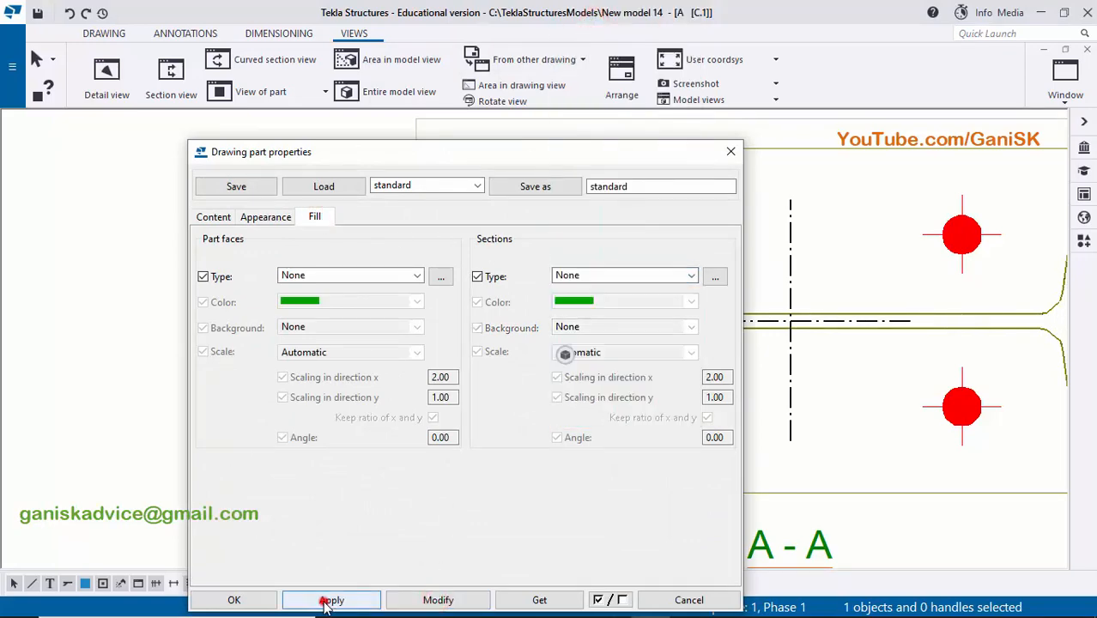
click(255, 600)
middle_drag(296, 408, 534, 412)
scroll(589, 376, up, 2)
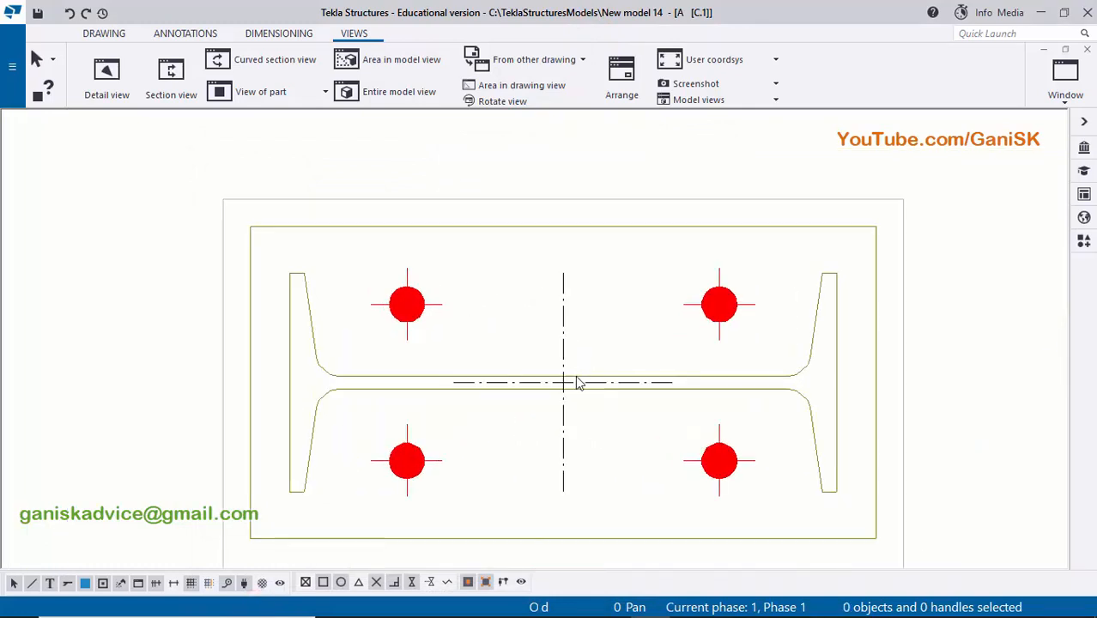
scroll(347, 362, up, 2)
click(307, 370)
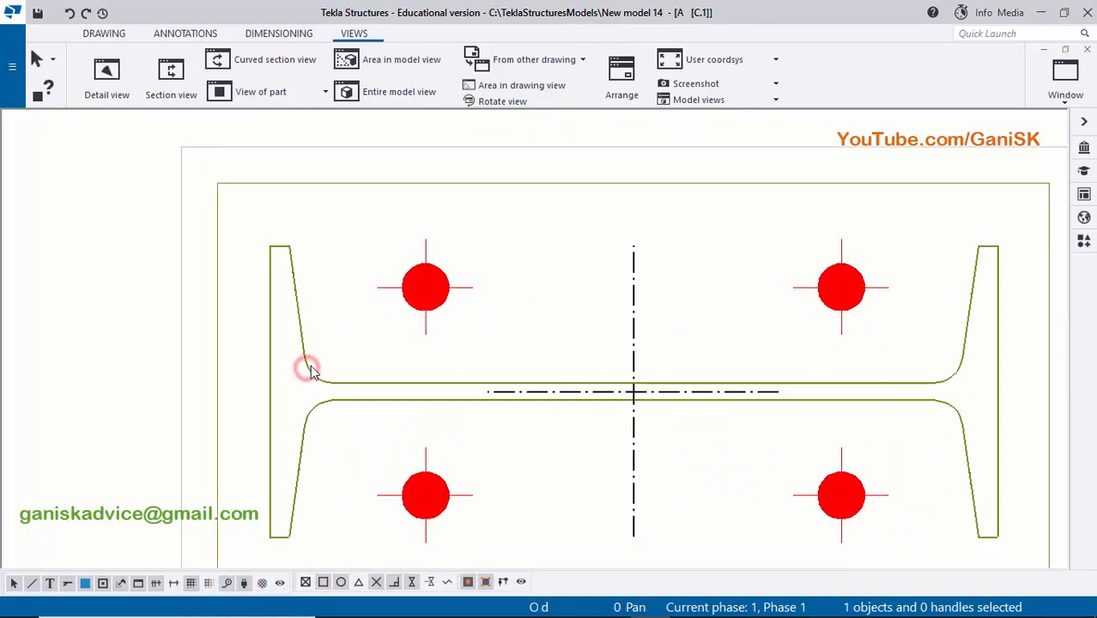
click(219, 383)
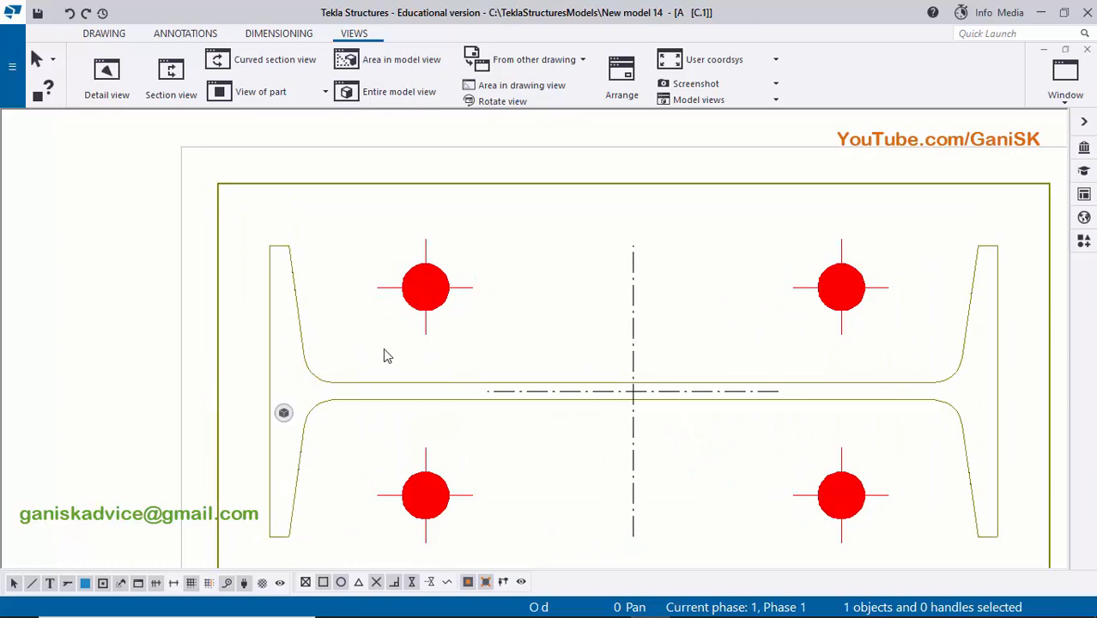
scroll(422, 345, down, 2)
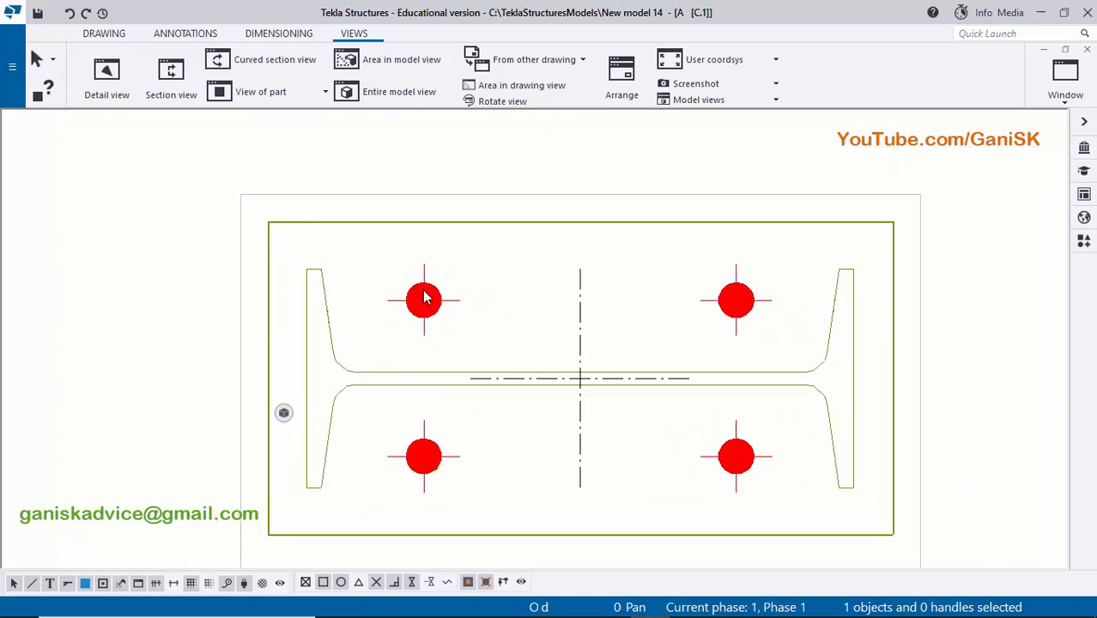
- Add a horizontal dimension chain in section A-A from the upper-left bolt through the column centre to the upper-right bolt, placed above the plate
click(268, 33)
click(106, 78)
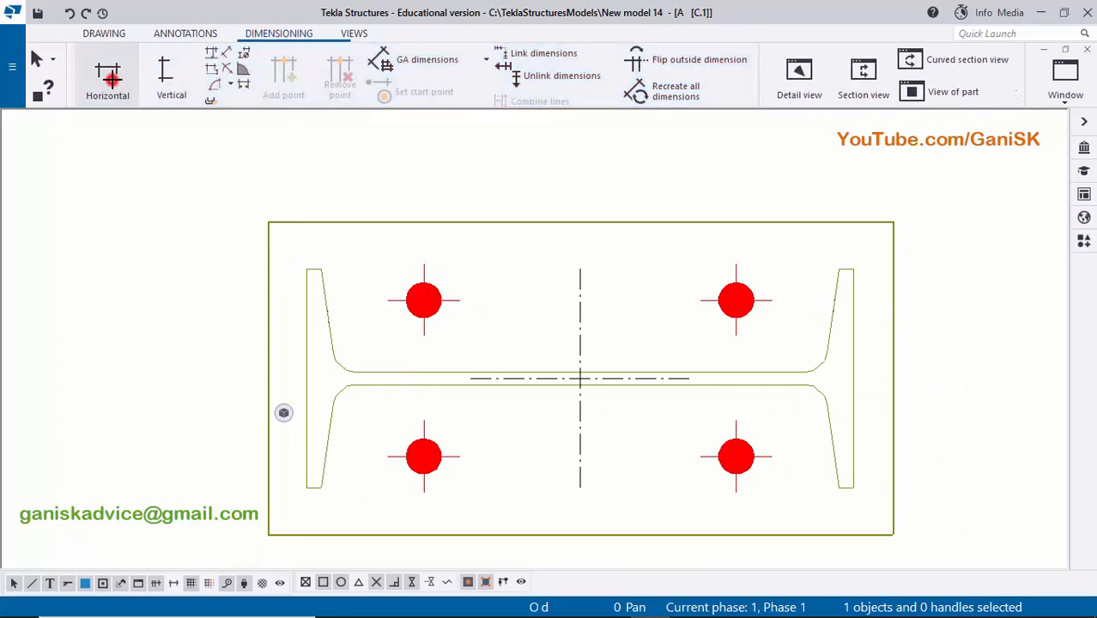
scroll(373, 263, up, 1)
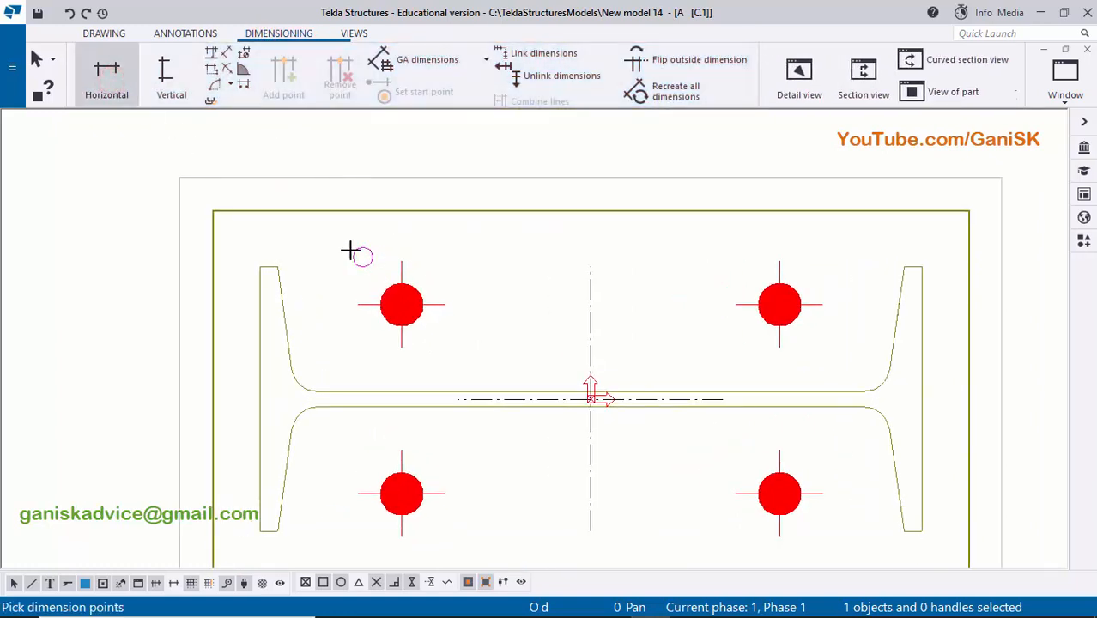
scroll(384, 249, down, 1)
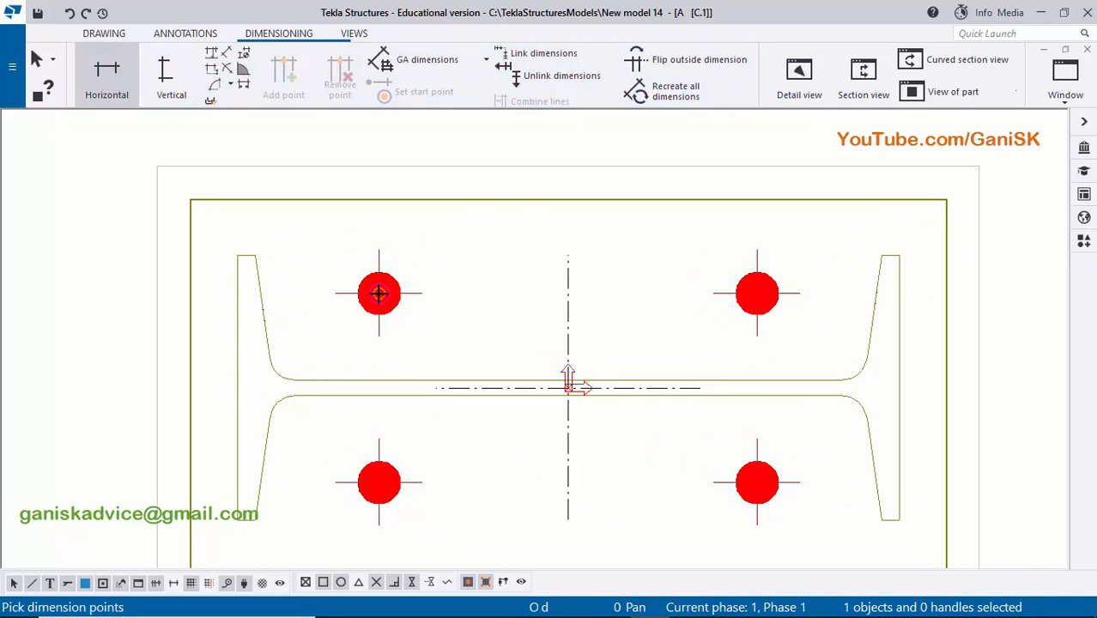
scroll(384, 292, down, 2)
middle_drag(485, 320, 457, 269)
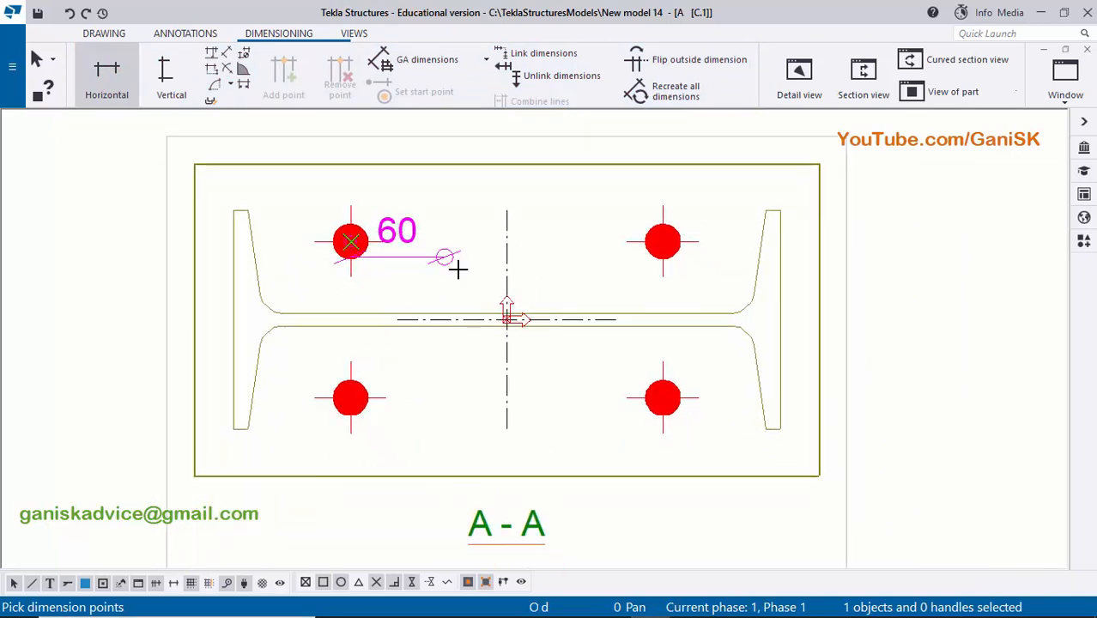
scroll(485, 290, up, 4)
middle_drag(514, 323, 492, 264)
scroll(490, 269, up, 2)
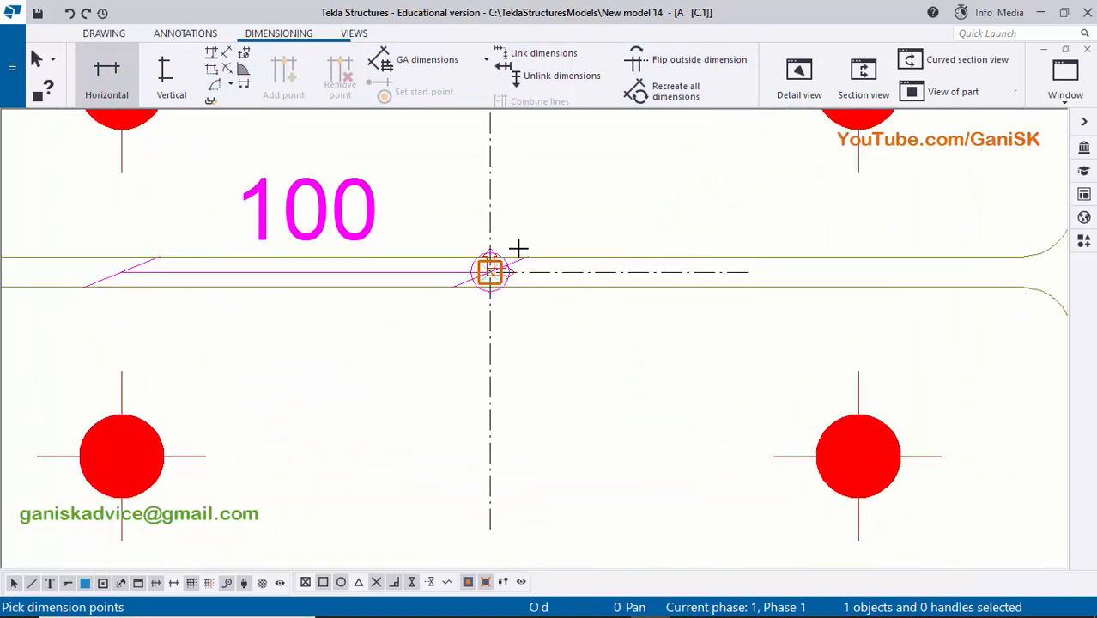
scroll(545, 247, down, 3)
middle_drag(633, 202, 476, 318)
click(603, 251)
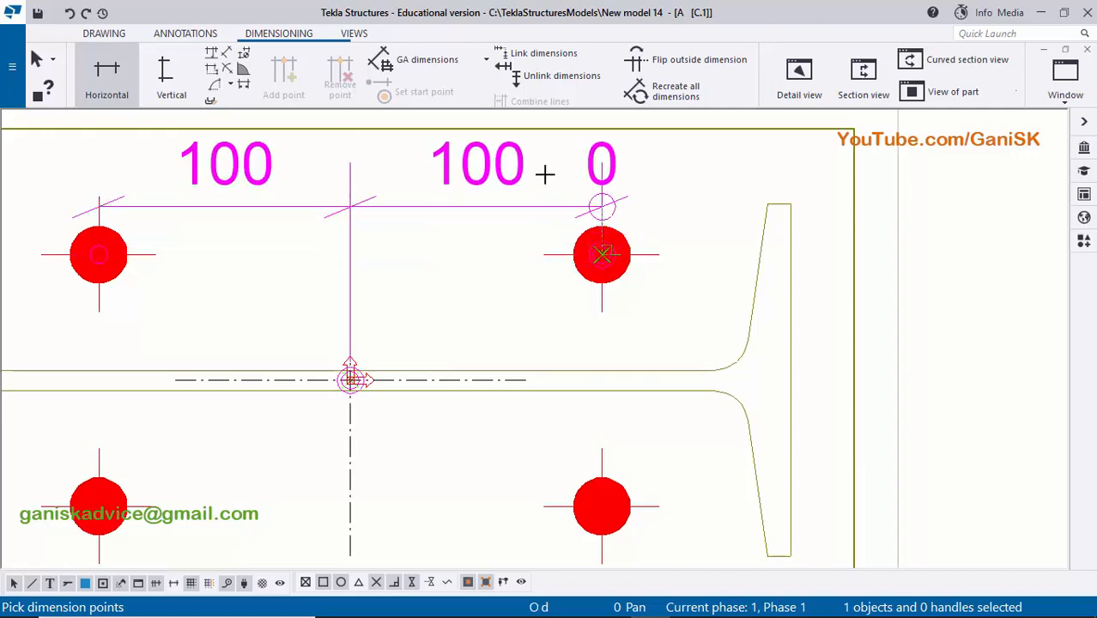
scroll(545, 175, down, 1)
middle_drag(445, 129, 481, 239)
middle_click(480, 206)
scroll(498, 208, down, 7)
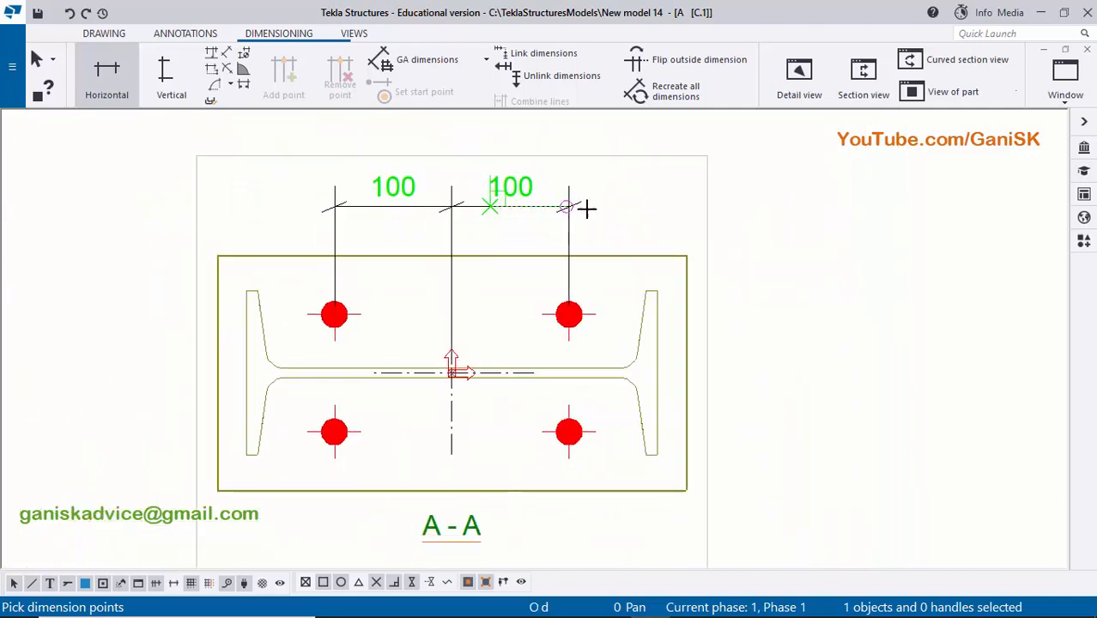
right_click(673, 141)
click(691, 155)
scroll(405, 269, down, 1)
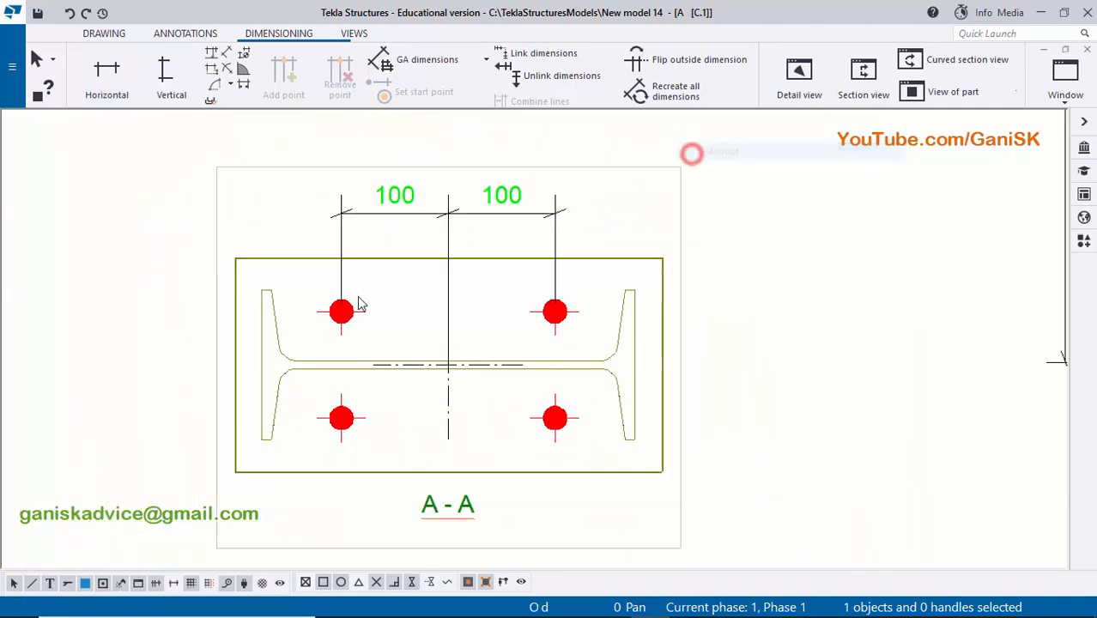
- Add a vertical dimension chain in section A-A from the upper-left bolt through the column centre to the lower-left bolt, placed left of the plate
middle_drag(341, 309, 516, 253)
scroll(501, 262, up, 4)
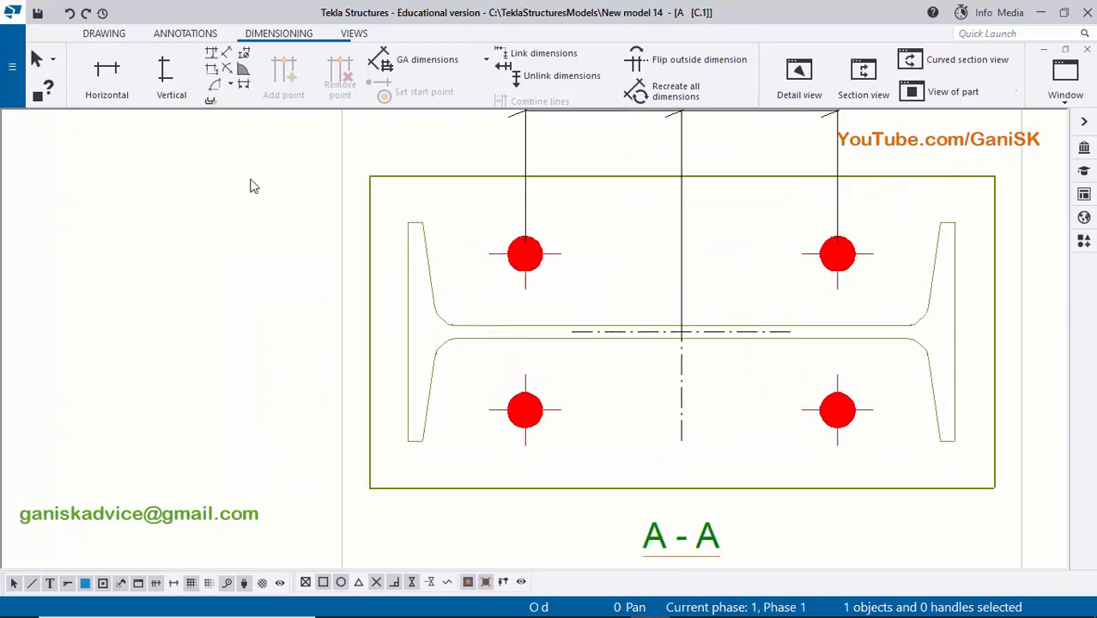
click(164, 70)
scroll(536, 259, up, 1)
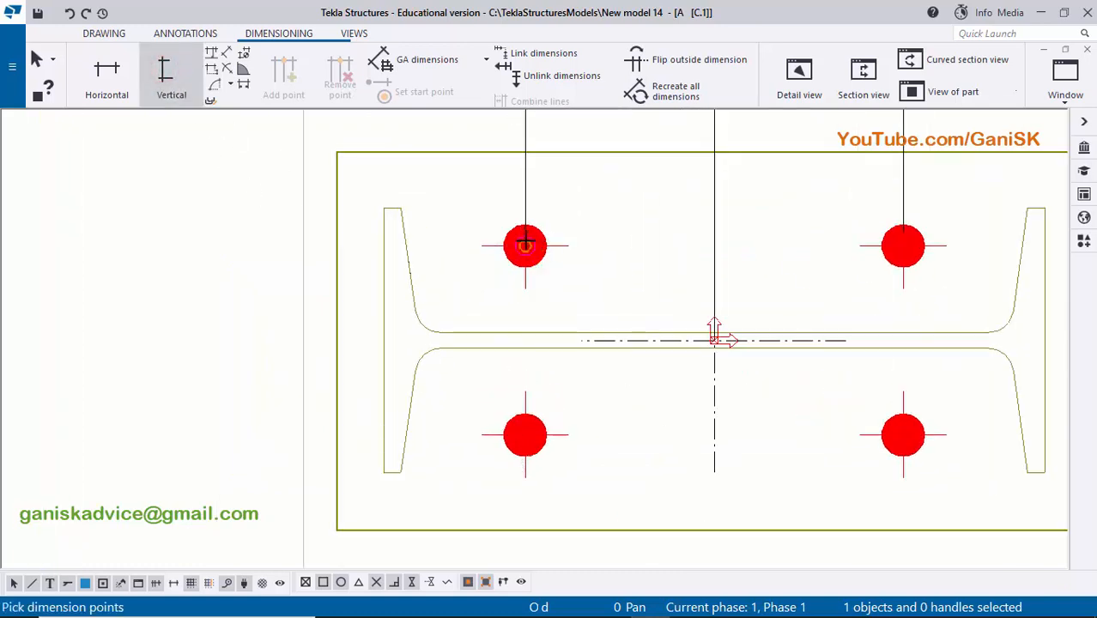
click(525, 245)
middle_drag(673, 332, 624, 282)
scroll(648, 285, up, 2)
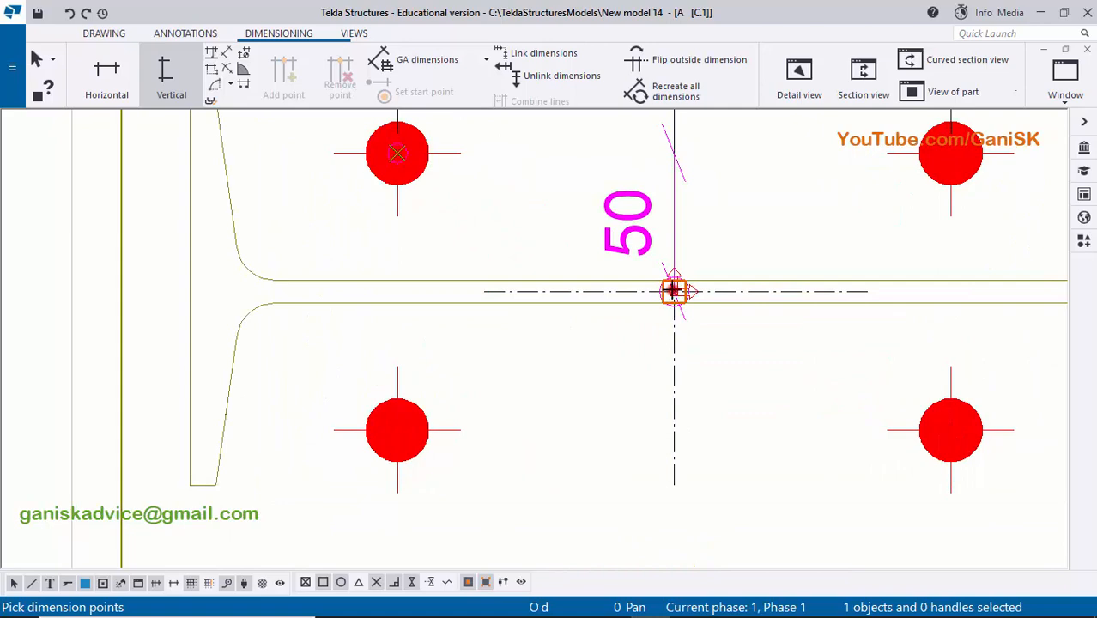
click(673, 290)
scroll(515, 343, down, 3)
middle_drag(442, 409, 502, 358)
scroll(503, 358, up, 1)
click(485, 358)
scroll(437, 339, down, 4)
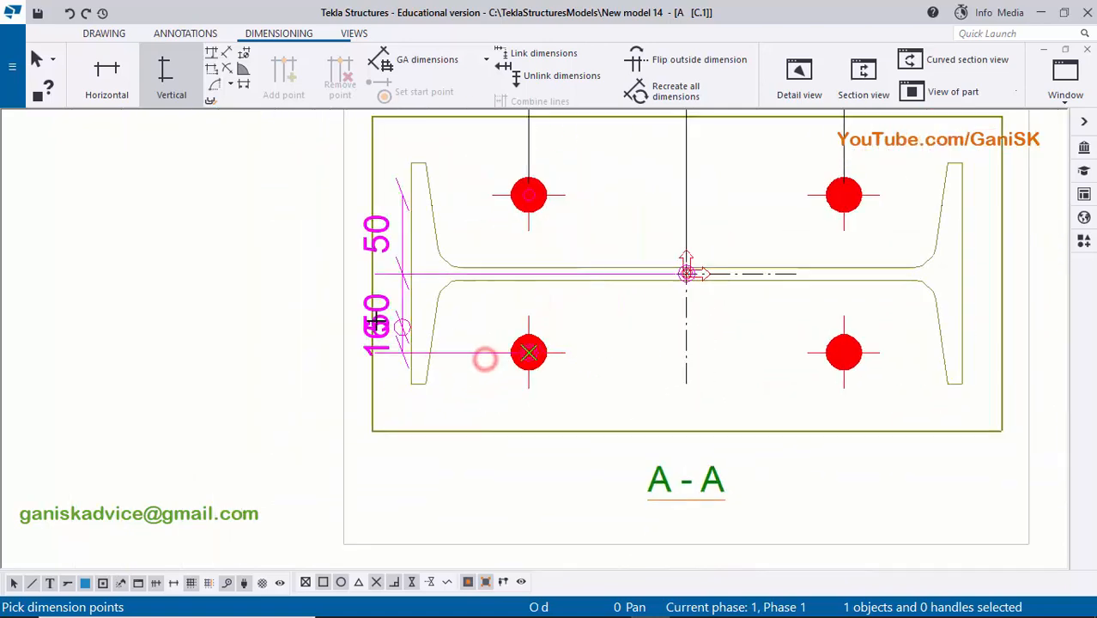
middle_drag(376, 322, 446, 350)
middle_click(406, 305)
scroll(406, 306, down, 4)
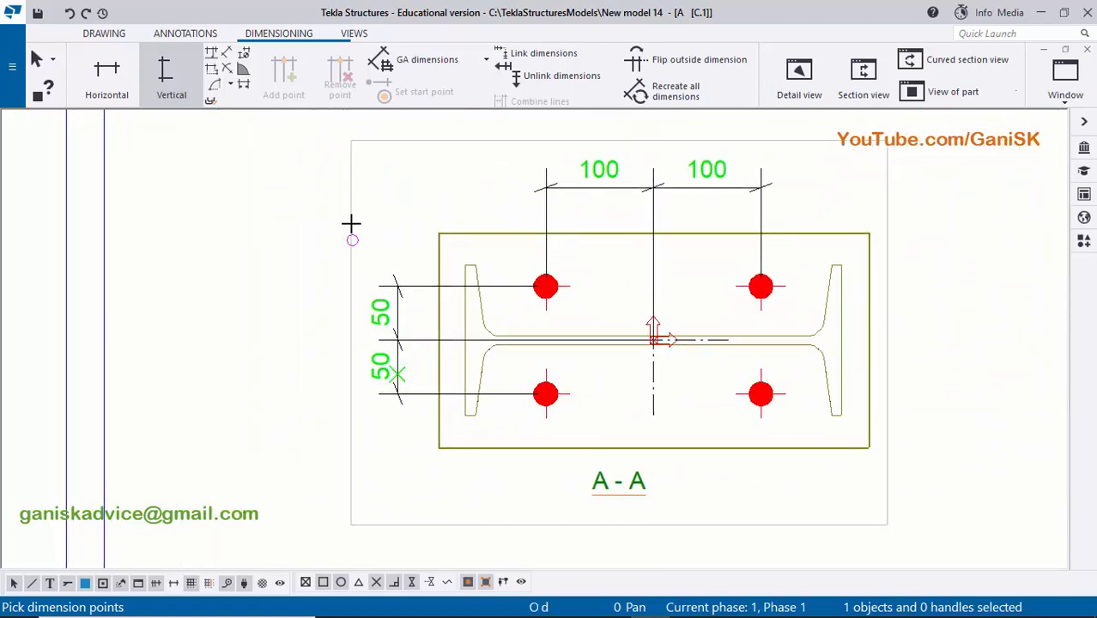
right_click(351, 224)
click(379, 230)
- Examine the bolt dimensions from the column centre in section view A-A
scroll(388, 336, up, 1)
click(401, 341)
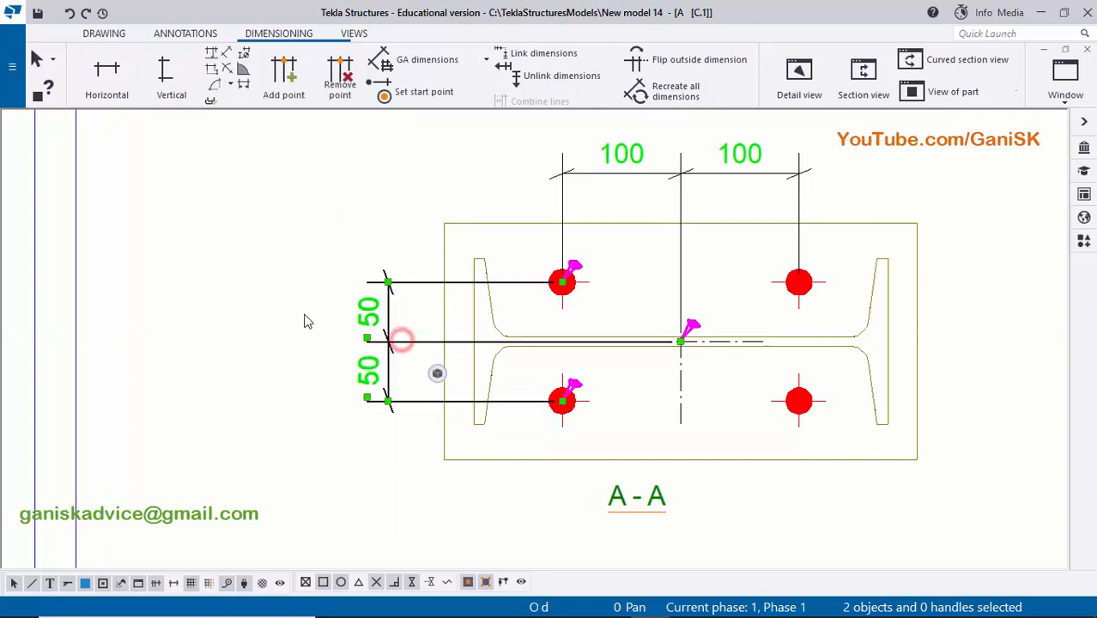
click(246, 290)
scroll(671, 330, down, 2)
middle_drag(671, 331, 511, 348)
scroll(511, 348, up, 2)
scroll(391, 325, up, 1)
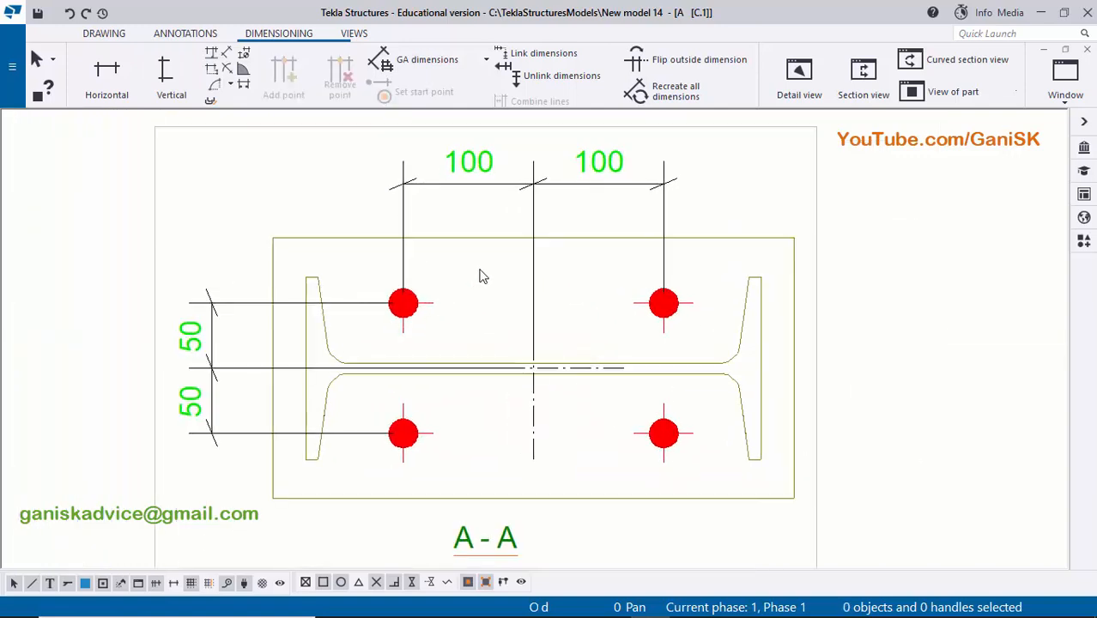
scroll(481, 276, down, 1)
scroll(486, 279, down, 1)
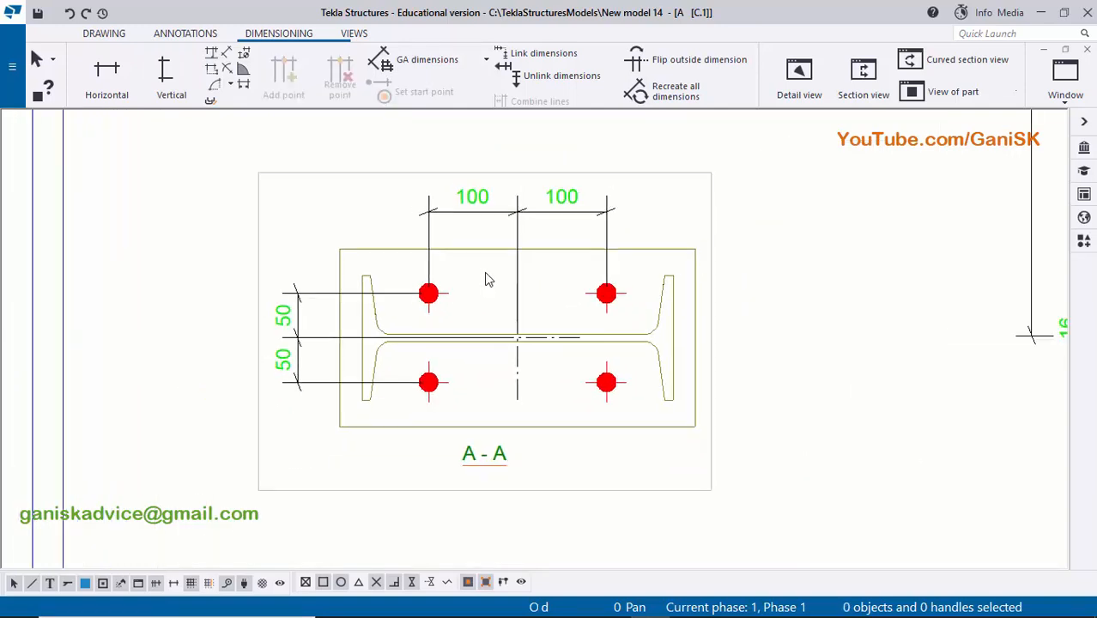
middle_drag(554, 302, 453, 266)
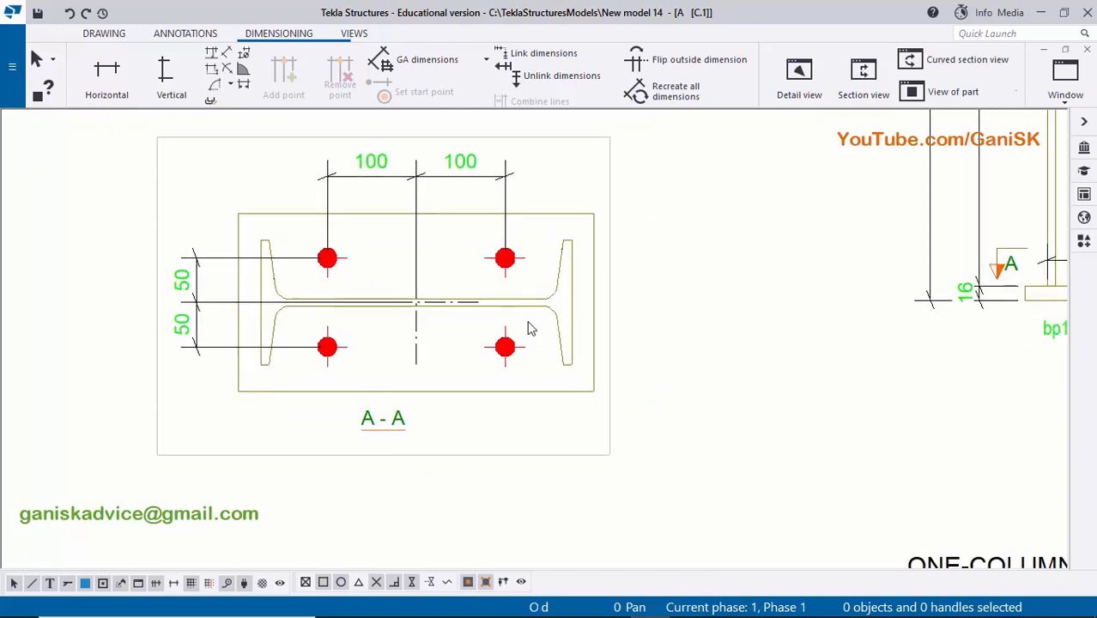
- Add a part mark to the base plate in section A-A using the applied mark properties
scroll(558, 345, up, 2)
scroll(560, 347, down, 1)
scroll(560, 394, up, 1)
scroll(566, 345, up, 1)
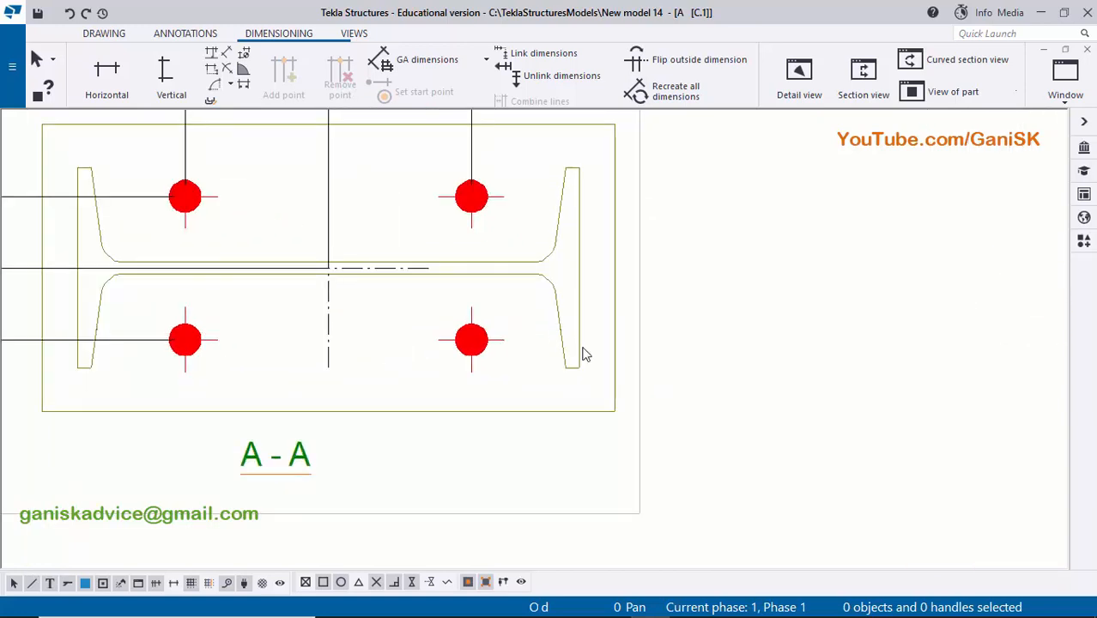
middle_drag(601, 411, 509, 359)
right_click(491, 362)
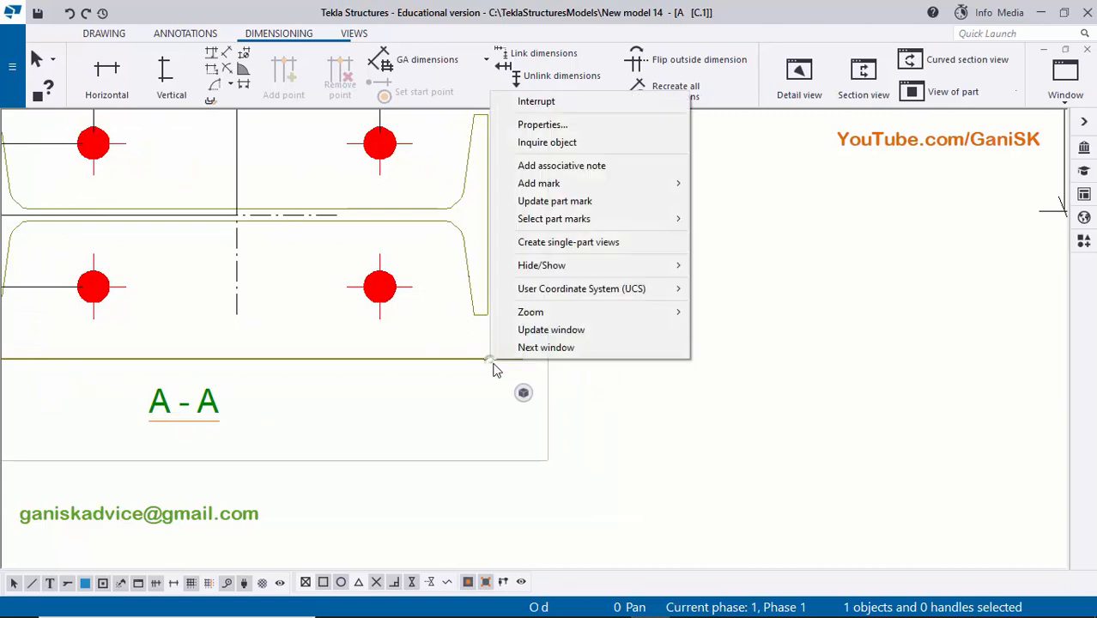
click(583, 182)
click(729, 204)
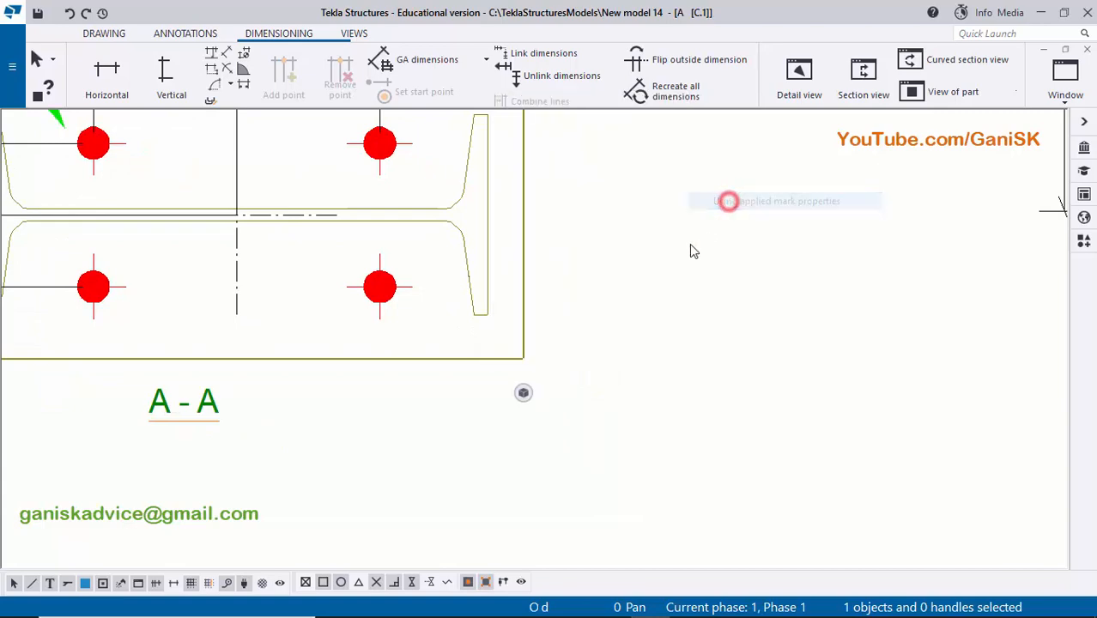
scroll(467, 314, down, 2)
scroll(309, 238, up, 3)
- Move the base plate's bp1 mark to just outside the plate's right edge, near the upper-right corner
click(311, 240)
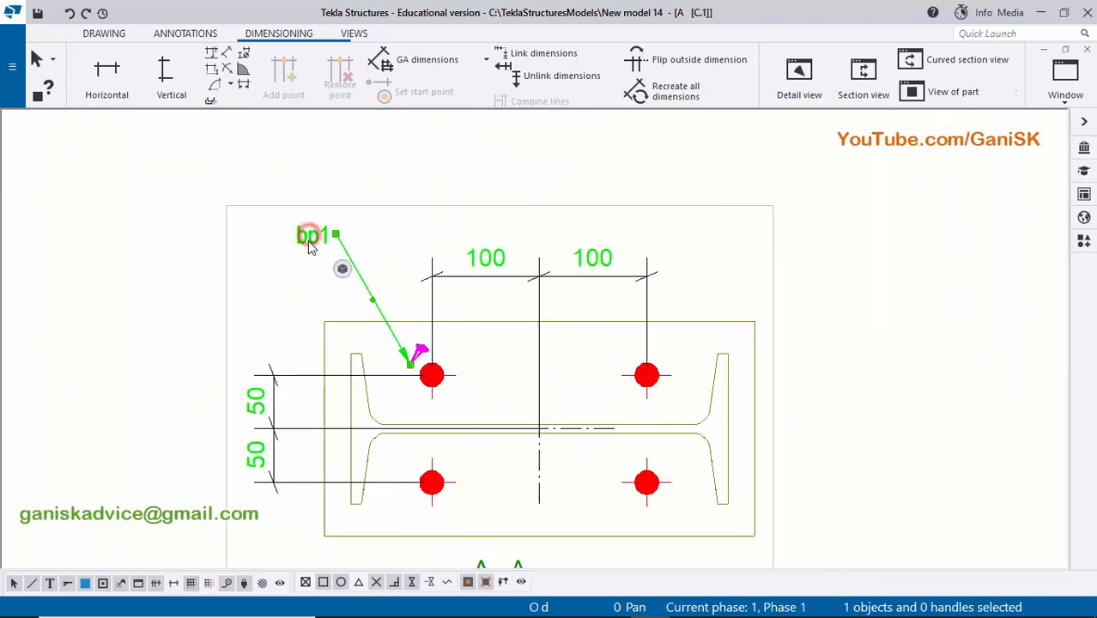
drag(317, 239, 721, 315)
middle_drag(752, 356, 698, 247)
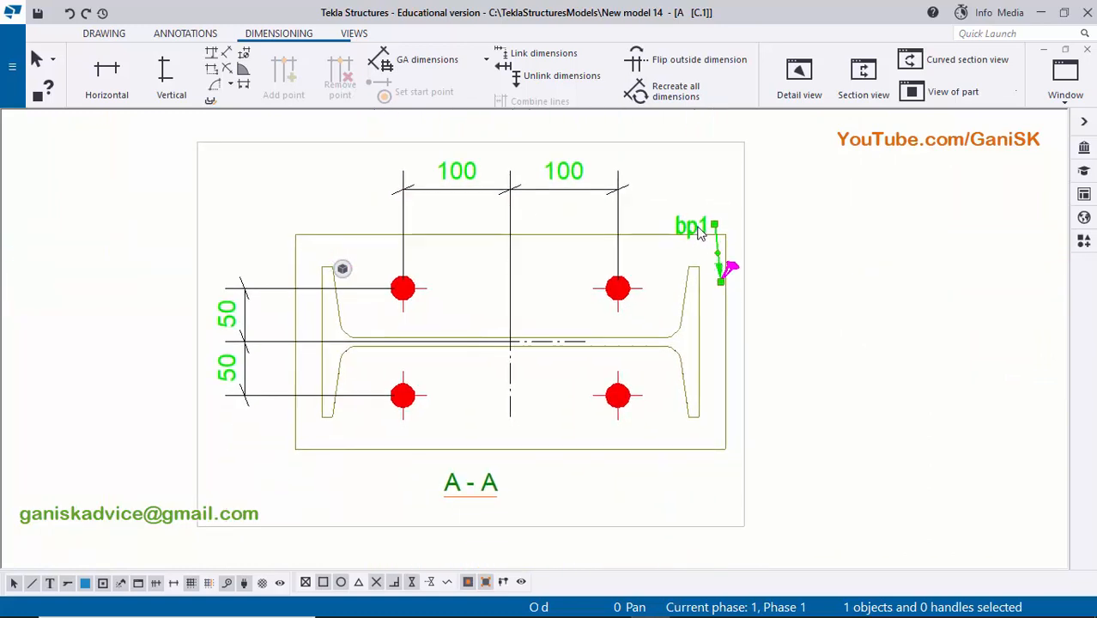
mouse_move(700, 233)
mouse_down()
mouse_move(808, 306)
mouse_move(768, 311)
mouse_up()
scroll(770, 313, up, 3)
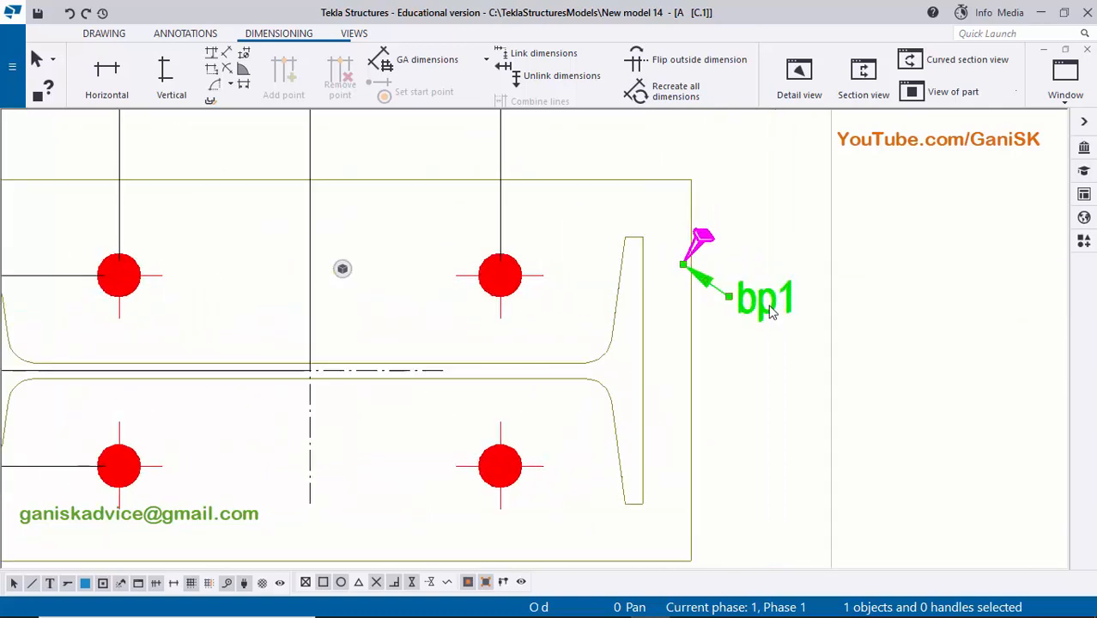
click(755, 363)
- Add a part mark to the column profile in section A-A using the applied mark properties
scroll(727, 371, down, 1)
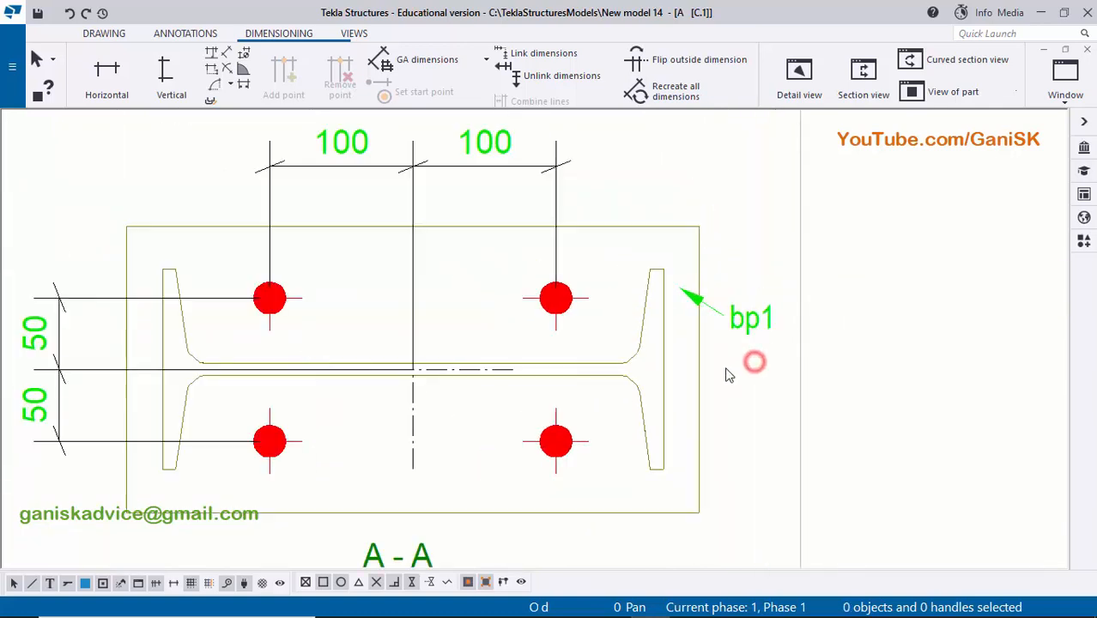
scroll(695, 304, down, 2)
scroll(669, 316, up, 2)
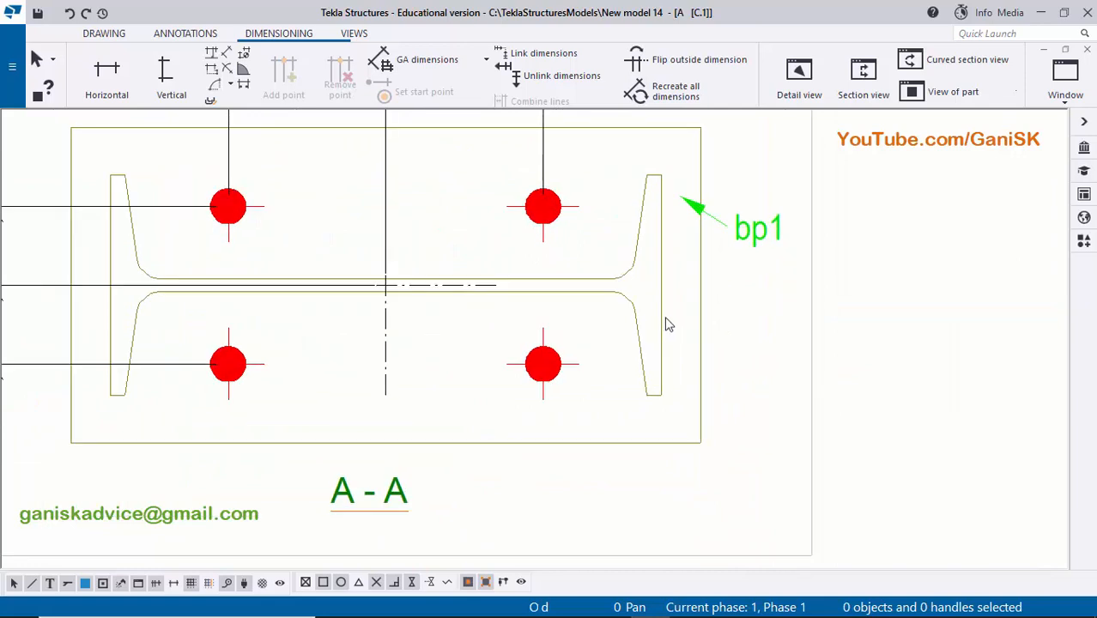
click(662, 314)
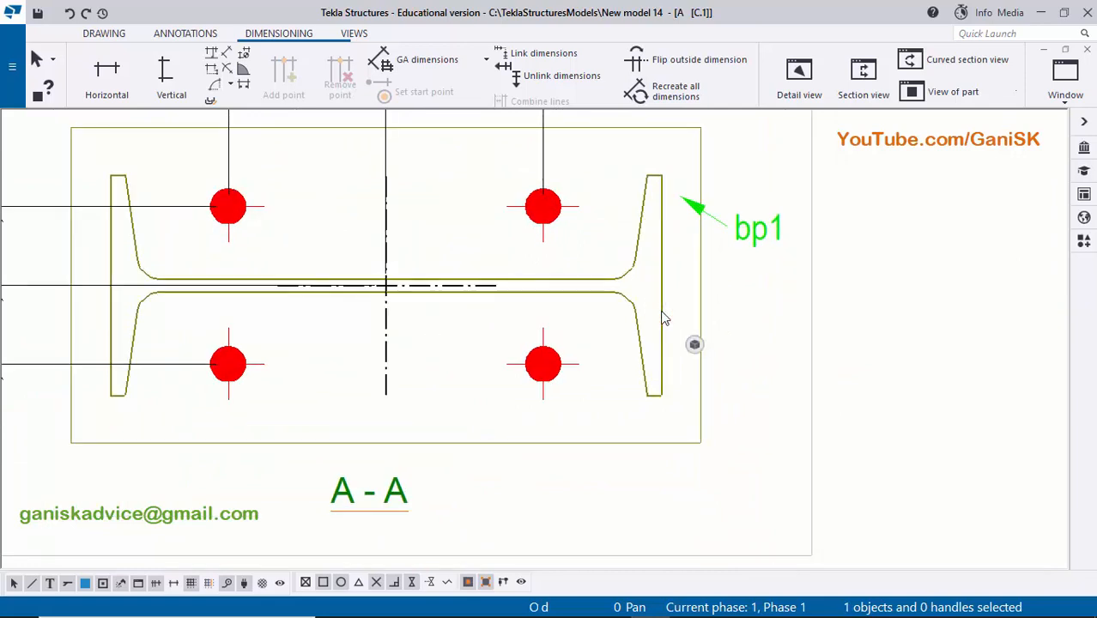
right_click(663, 318)
mouse_move(727, 405)
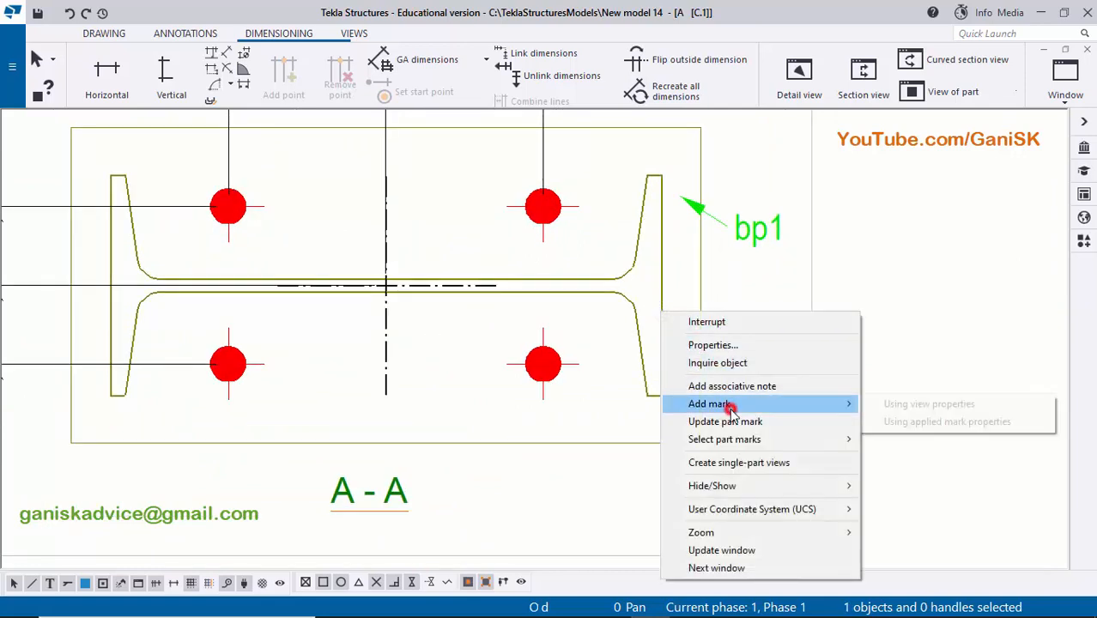
click(903, 423)
scroll(530, 352, down, 2)
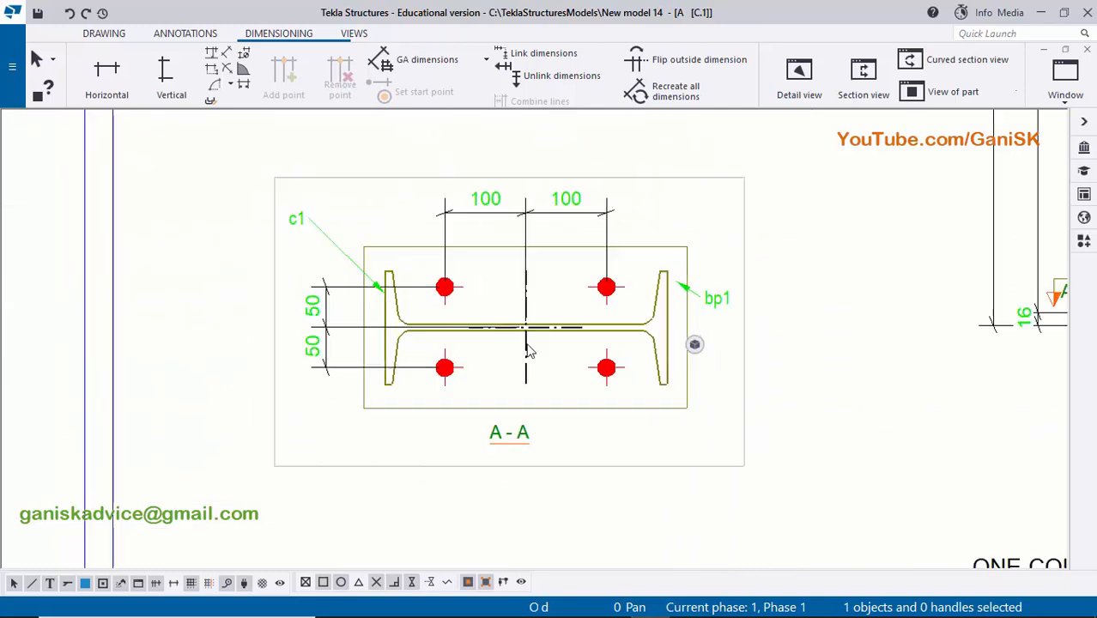
- Move the column's c1 mark to the right of the base plate, below the bp1 mark
click(298, 236)
mouse_move(296, 222)
mouse_down()
mouse_move(607, 292)
mouse_move(595, 253)
mouse_move(697, 378)
mouse_move(704, 352)
mouse_up()
scroll(704, 352, up, 4)
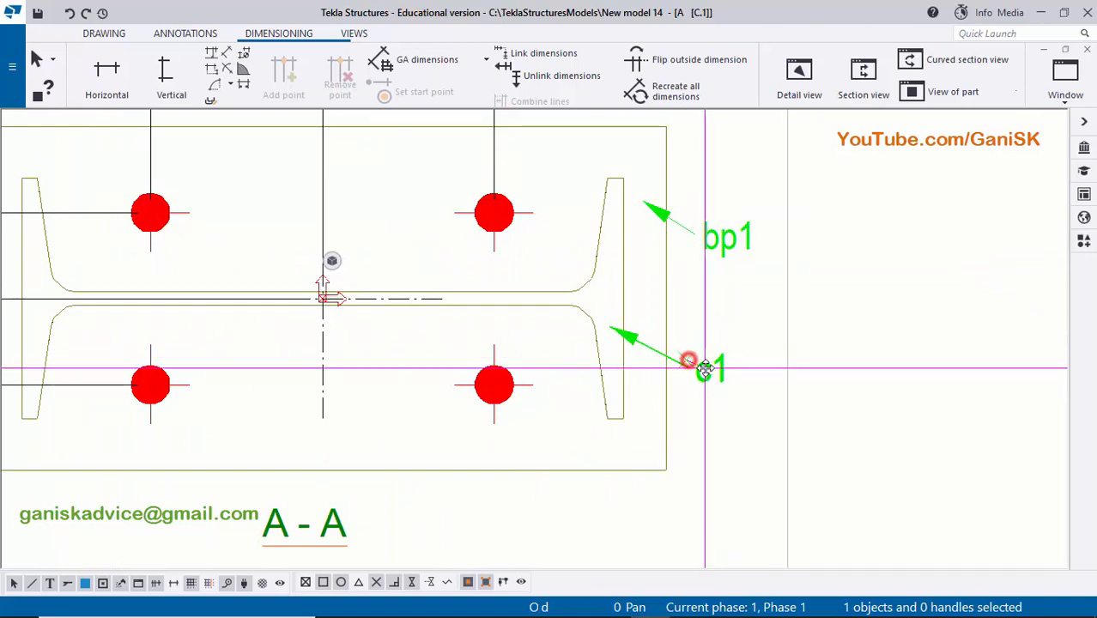
click(914, 336)
scroll(869, 336, down, 3)
scroll(841, 326, down, 1)
scroll(666, 361, up, 6)
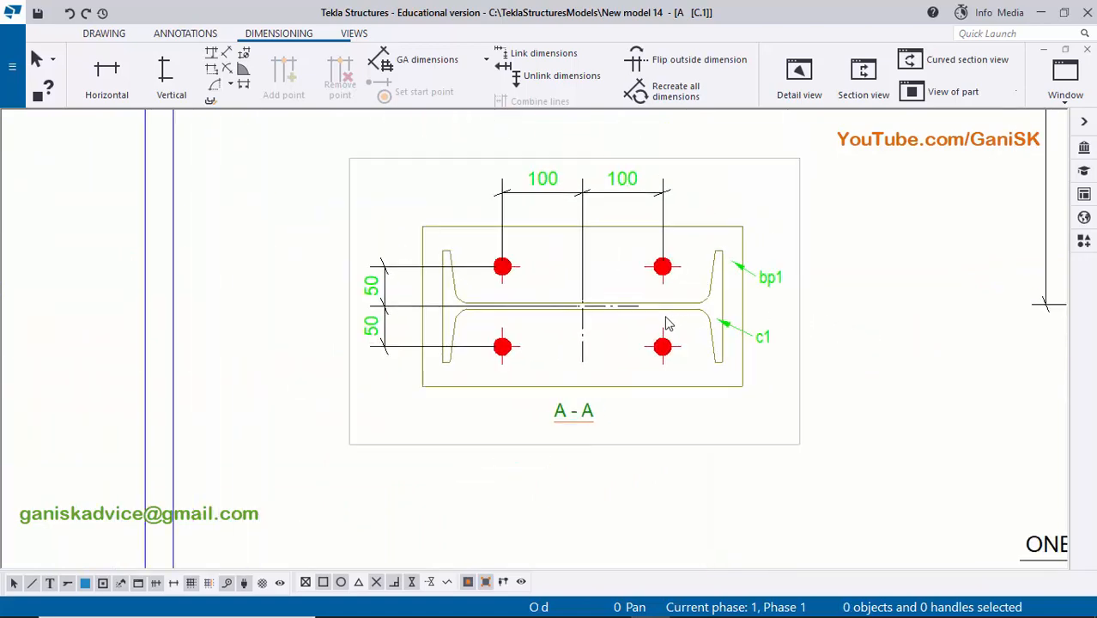
scroll(671, 381, down, 8)
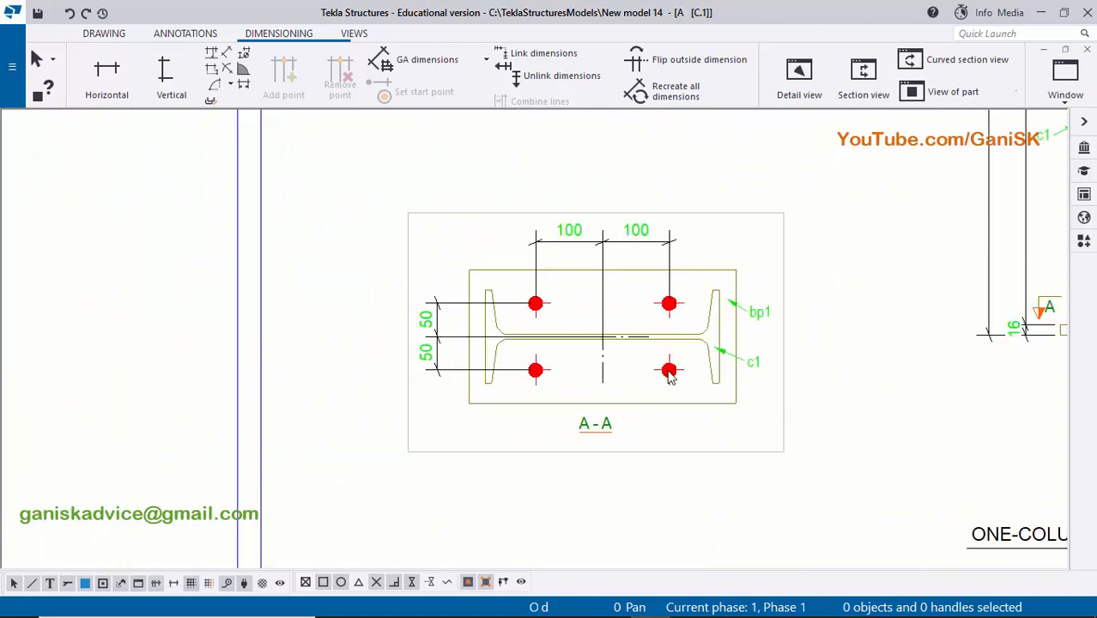
- Examine the hole dimensions, the part marks and the base plate-to-column joint in section A-A
scroll(666, 369, up, 5)
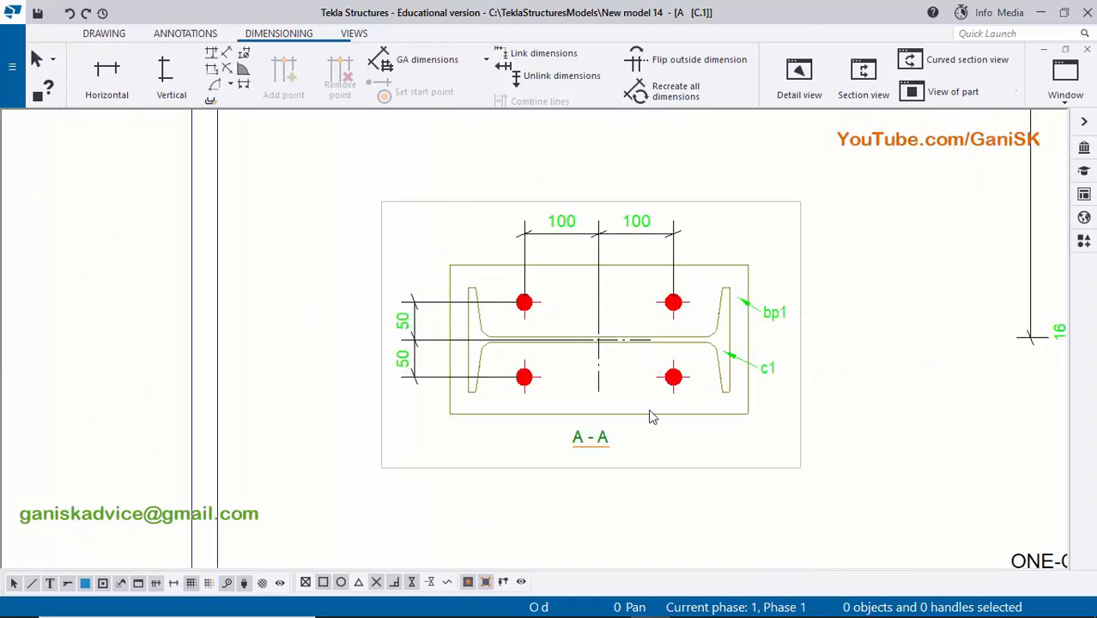
scroll(650, 417, up, 2)
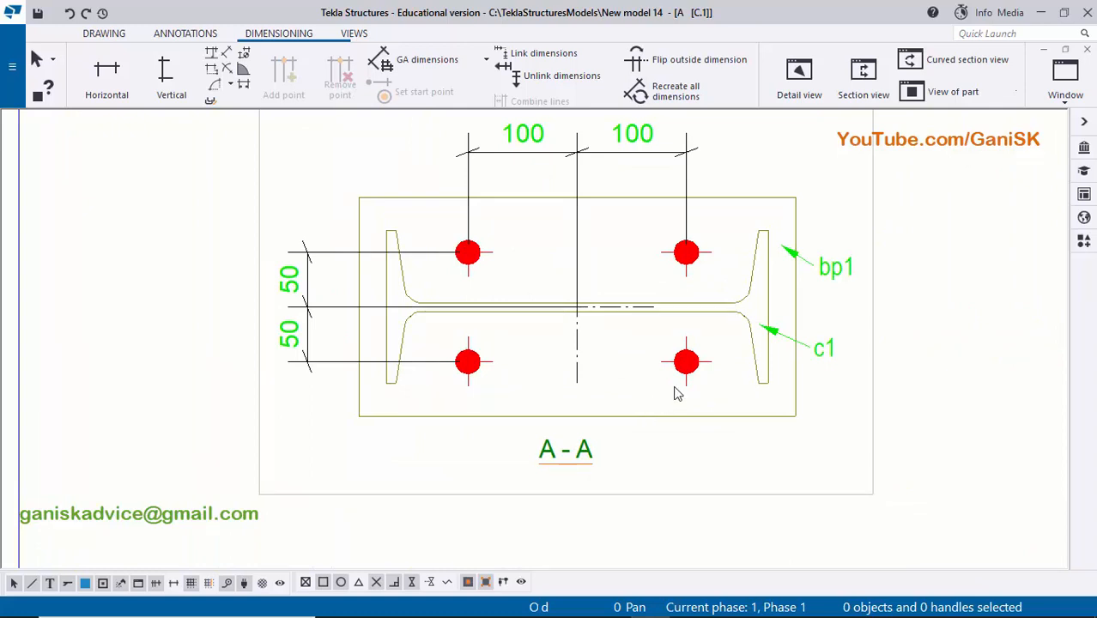
scroll(674, 395, up, 1)
key(Left)
key(Left)
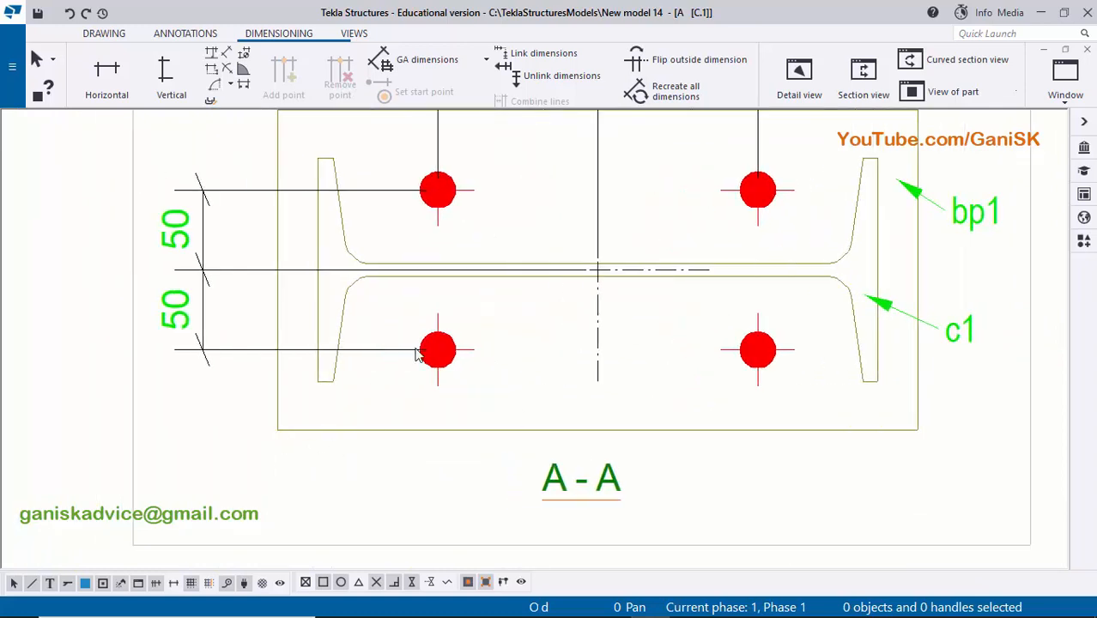
scroll(455, 410, down, 2)
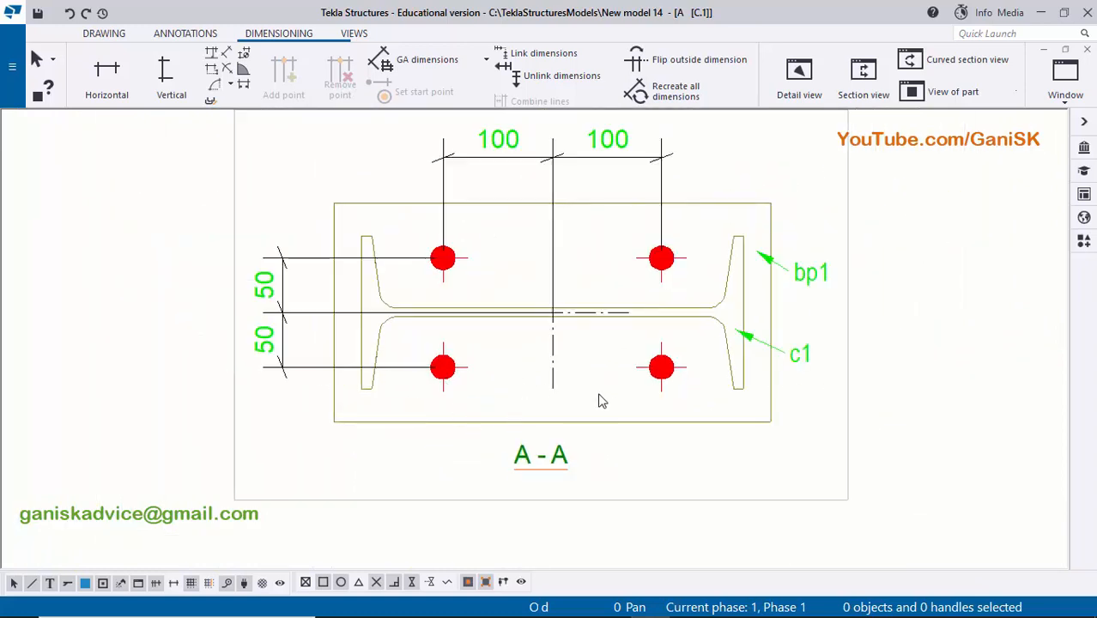
scroll(580, 403, down, 3)
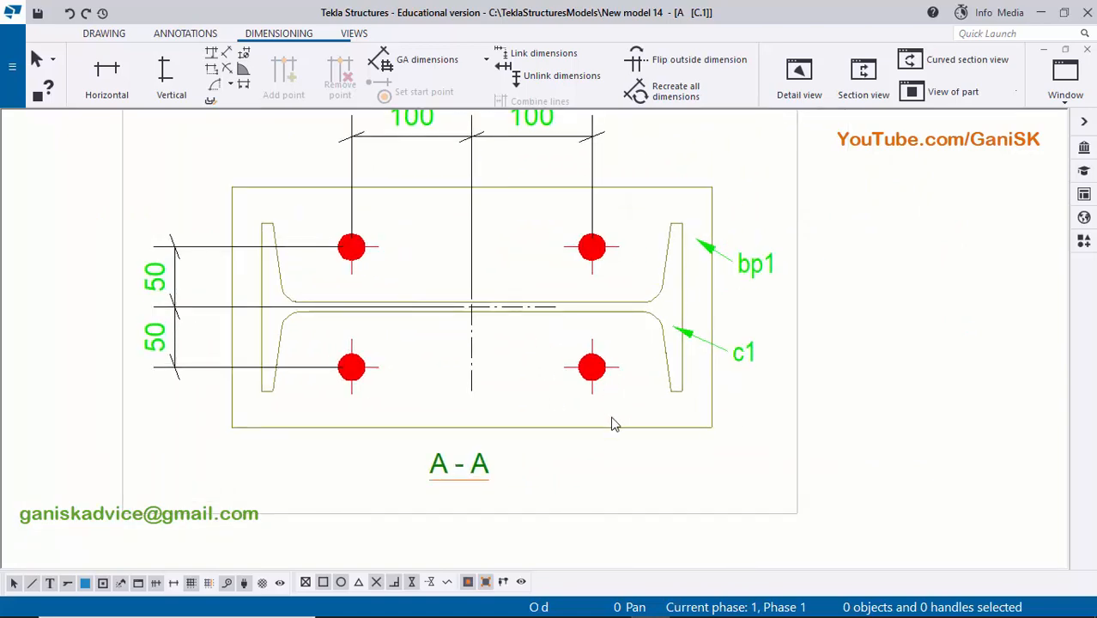
scroll(644, 427, down, 2)
scroll(671, 431, up, 1)
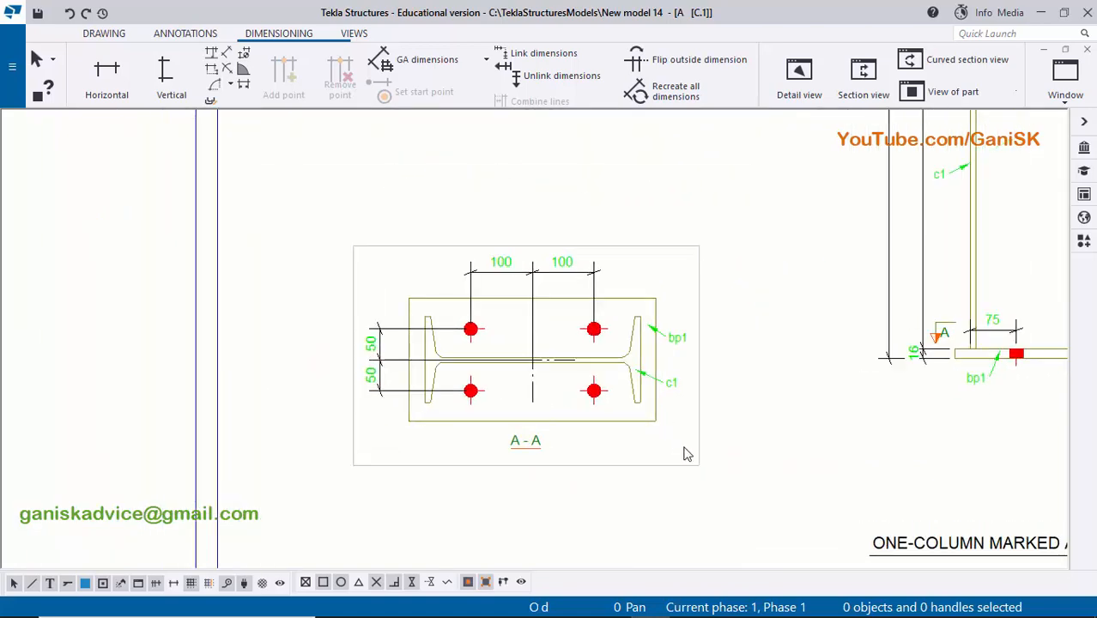
middle_drag(684, 447, 628, 447)
scroll(627, 425, up, 3)
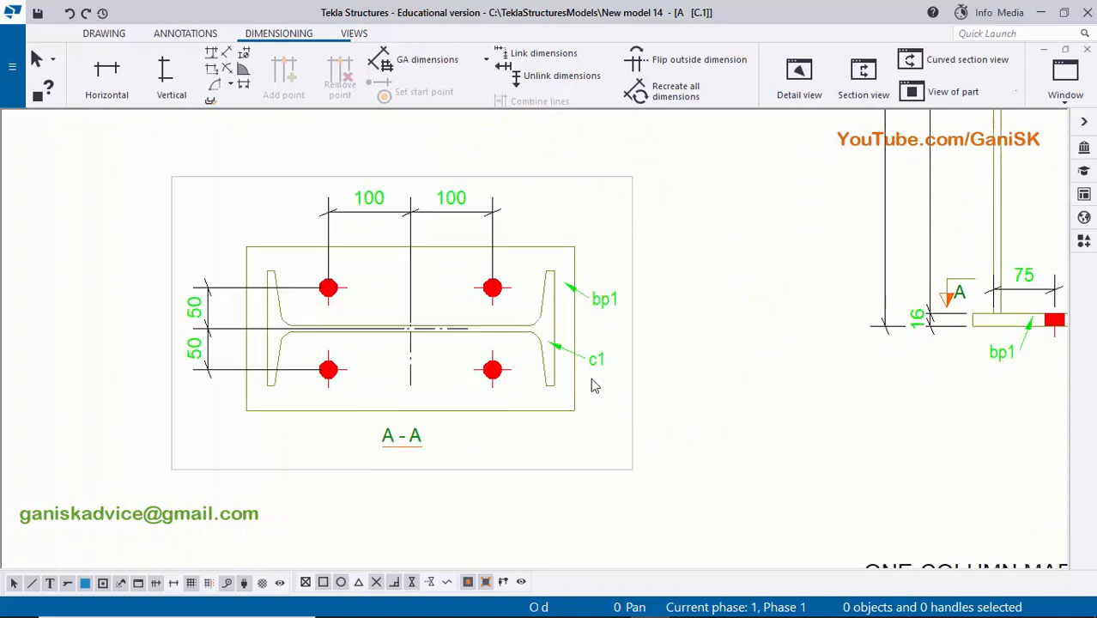
scroll(556, 339, down, 1)
scroll(582, 374, up, 2)
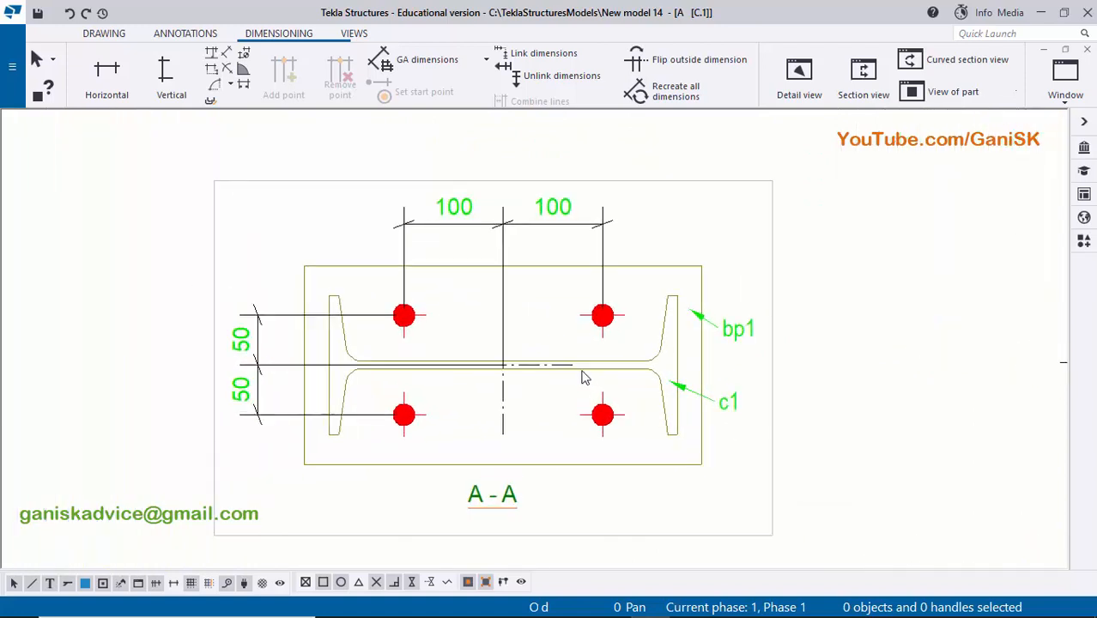
scroll(640, 382, down, 1)
middle_drag(640, 382, 568, 379)
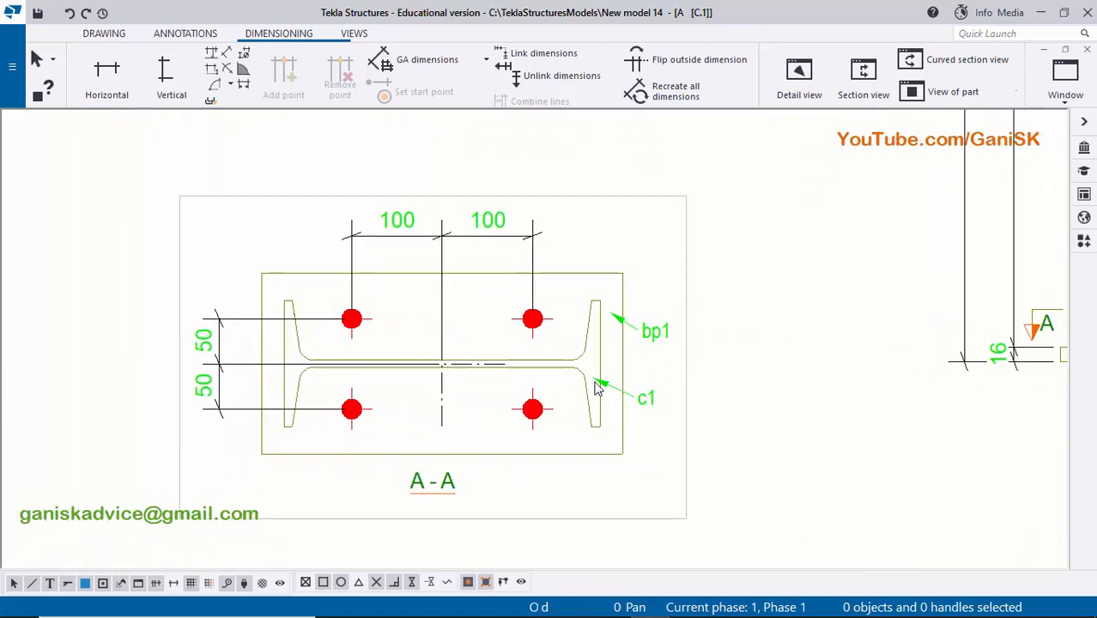
scroll(505, 335, up, 1)
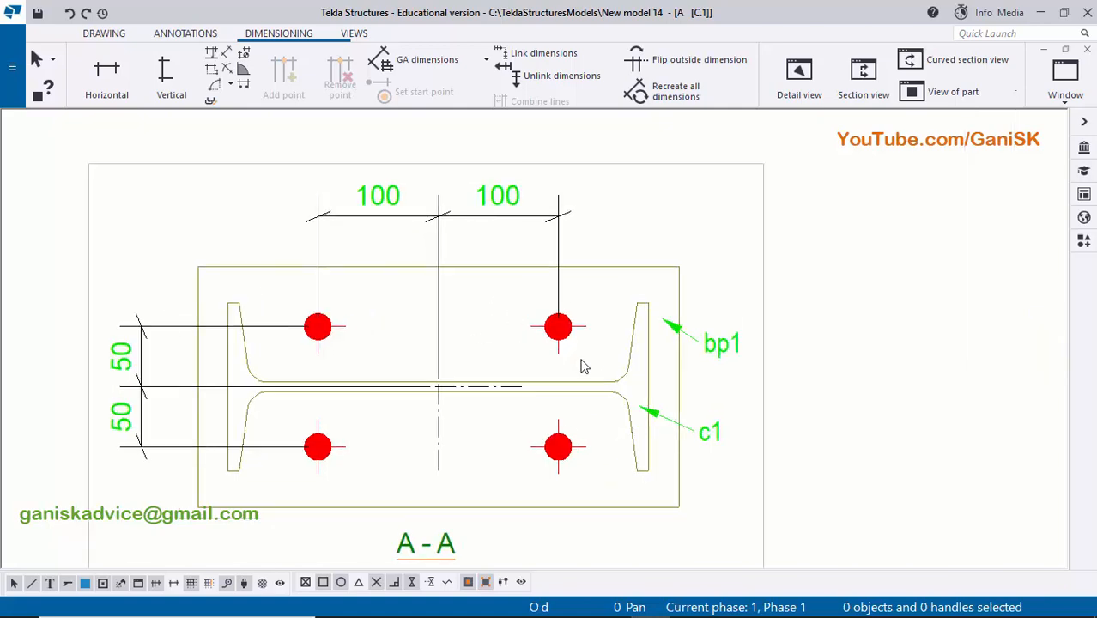
scroll(583, 366, down, 2)
middle_drag(730, 382, 521, 372)
scroll(424, 385, up, 3)
scroll(431, 389, down, 1)
scroll(467, 384, down, 3)
scroll(519, 372, up, 3)
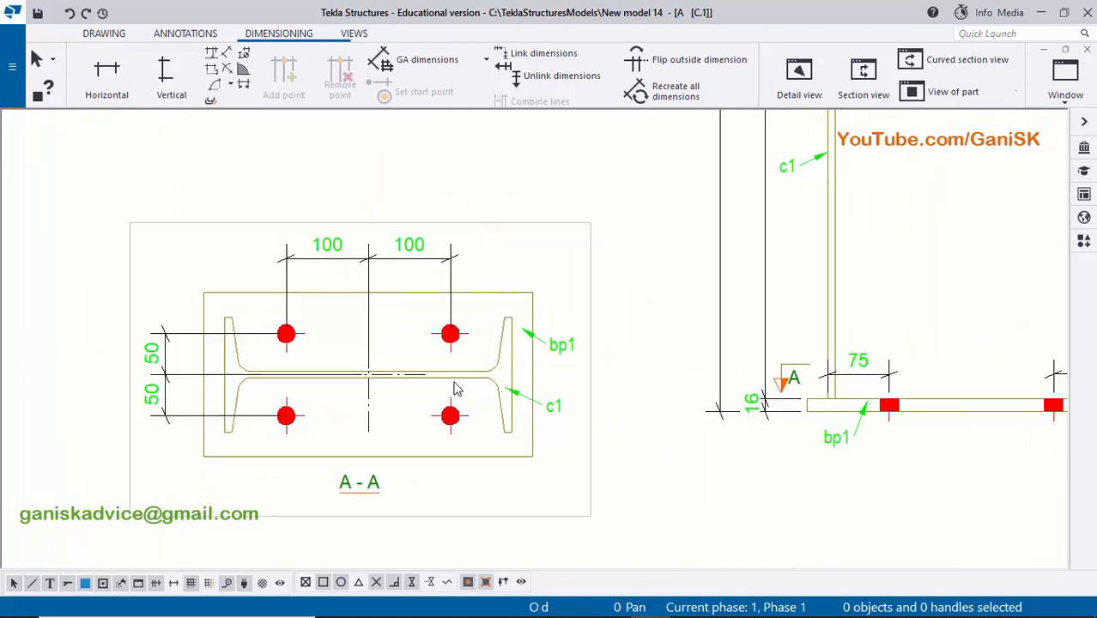
click(491, 472)
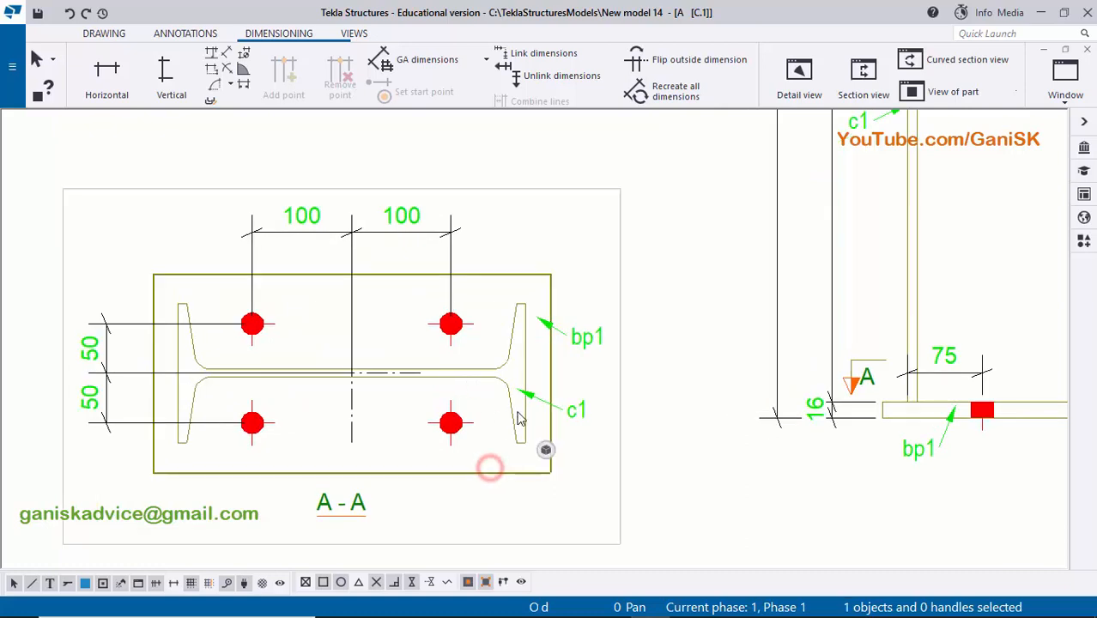
click(513, 418)
click(684, 201)
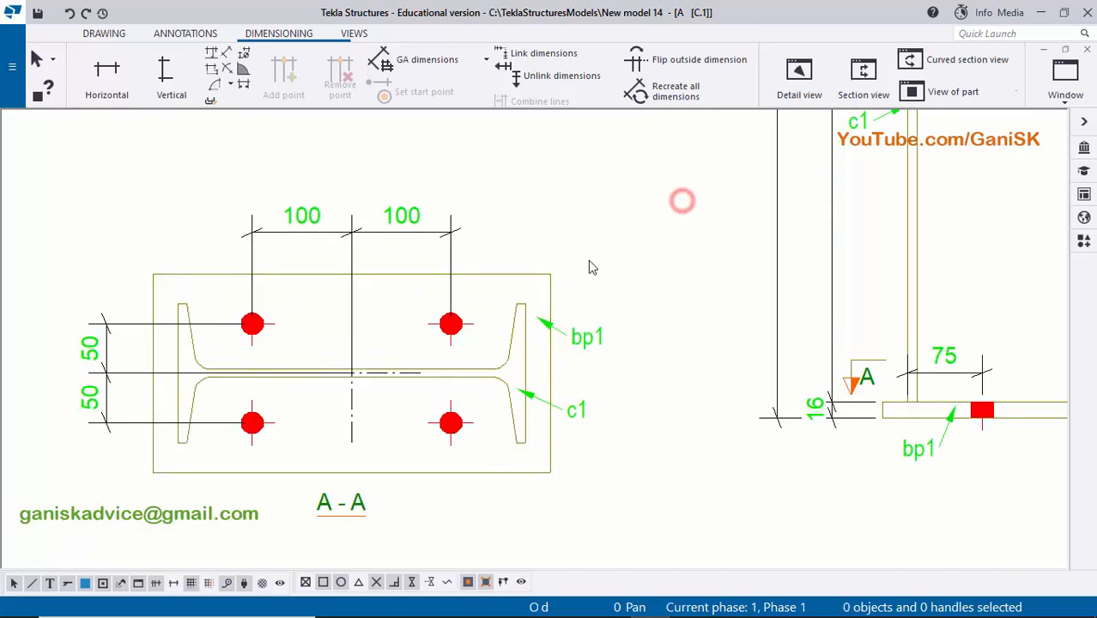
- Add a weld mark in section A-A pointing to the lower edge of the column web, with its symbol between the lower anchor rods
click(185, 32)
click(191, 62)
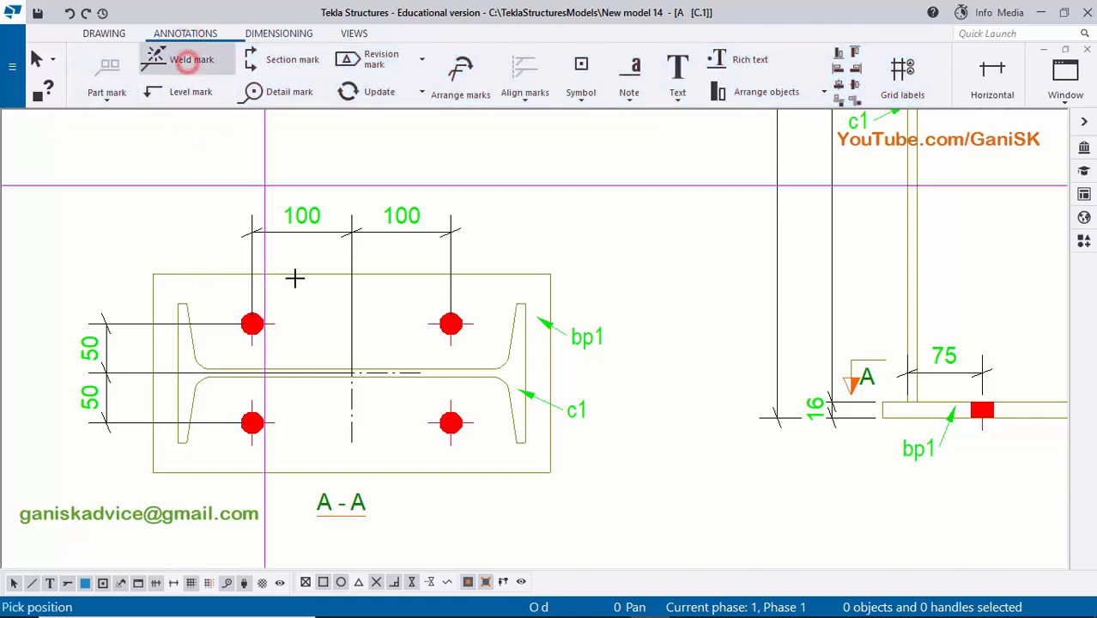
scroll(300, 319, up, 5)
scroll(273, 325, up, 2)
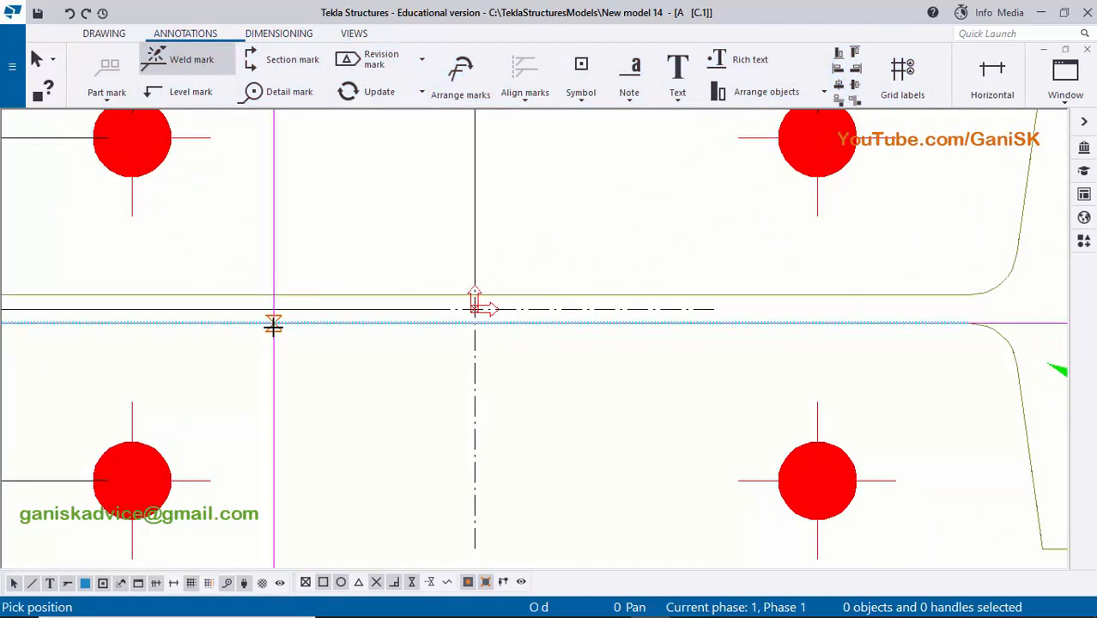
click(289, 337)
scroll(331, 362, down, 2)
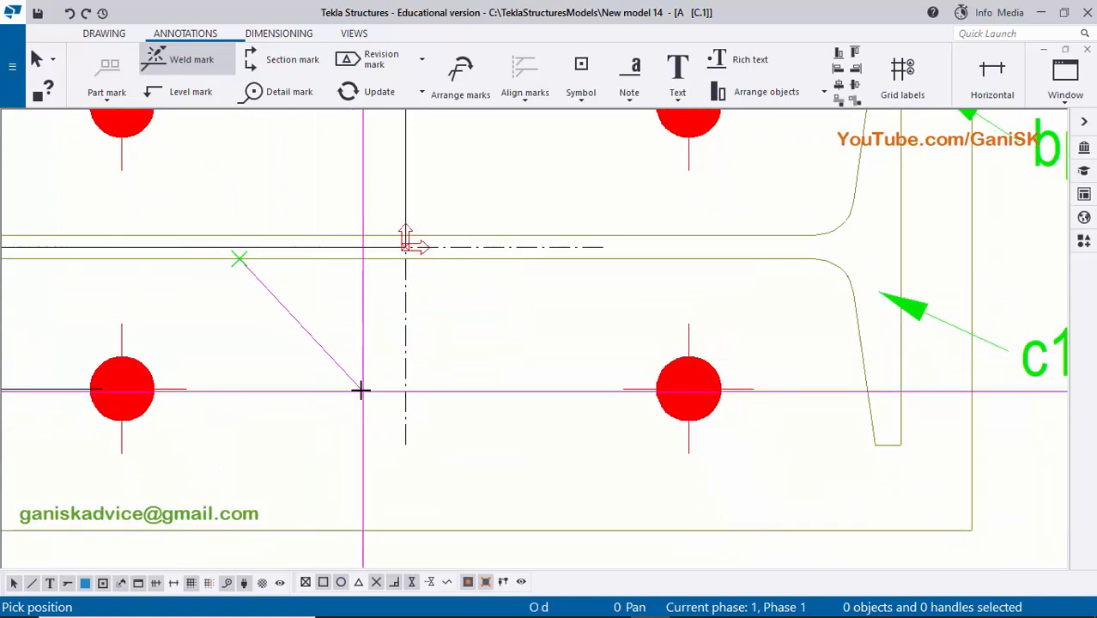
click(360, 391)
scroll(507, 312, down, 2)
right_click(486, 224)
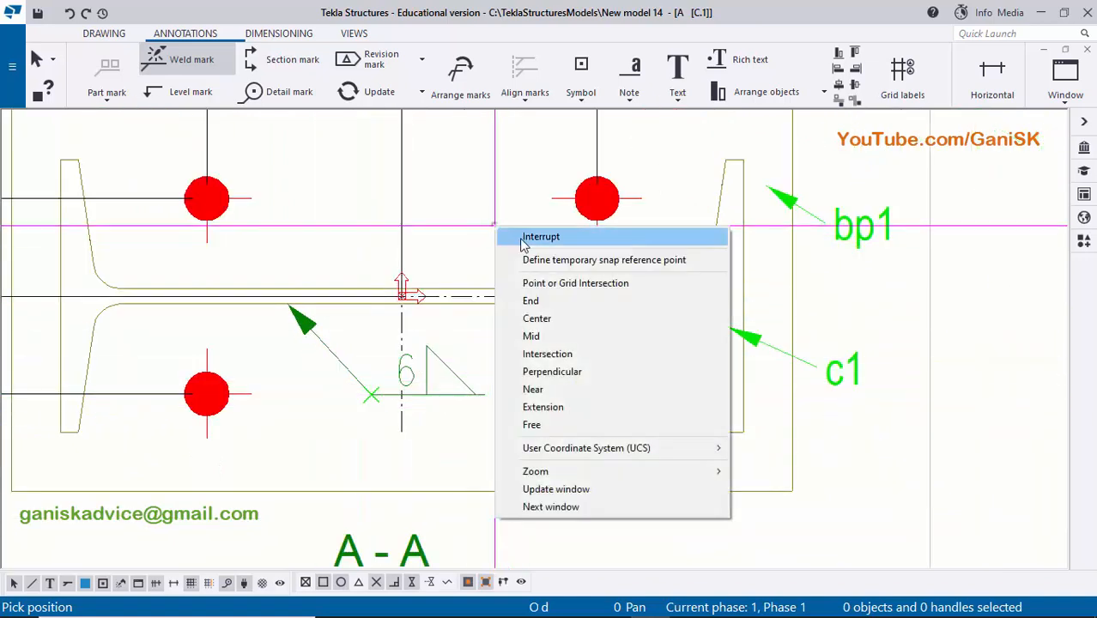
click(541, 236)
- Modify the weld mark to show a size 6.00 fillet weld below the line, with above-line size 0.00 and no type
scroll(455, 370, up, 3)
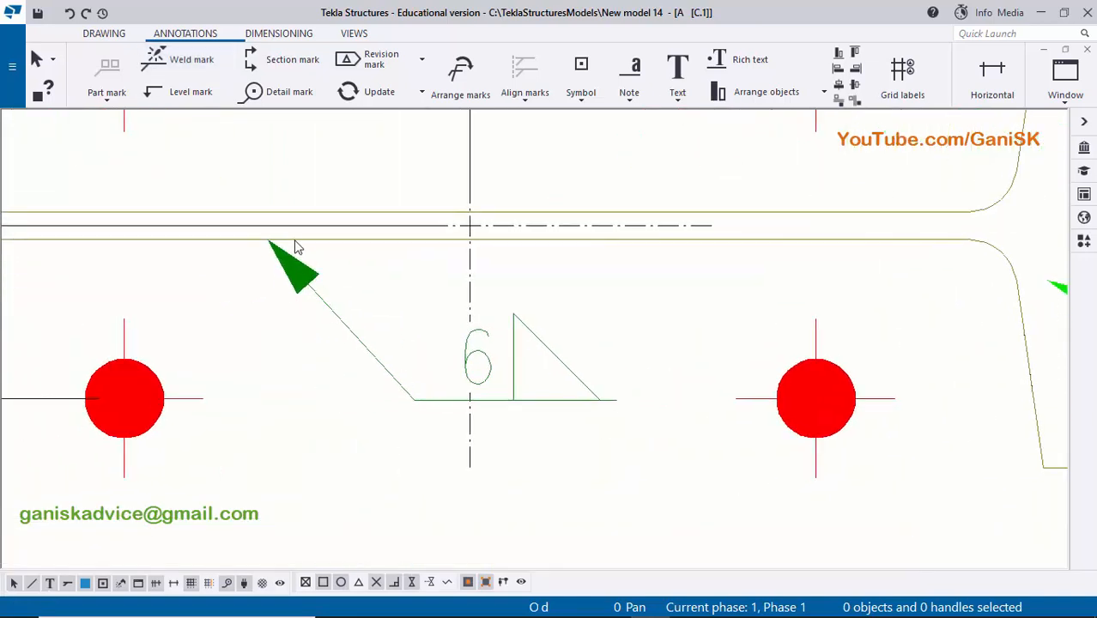
scroll(340, 335, down, 2)
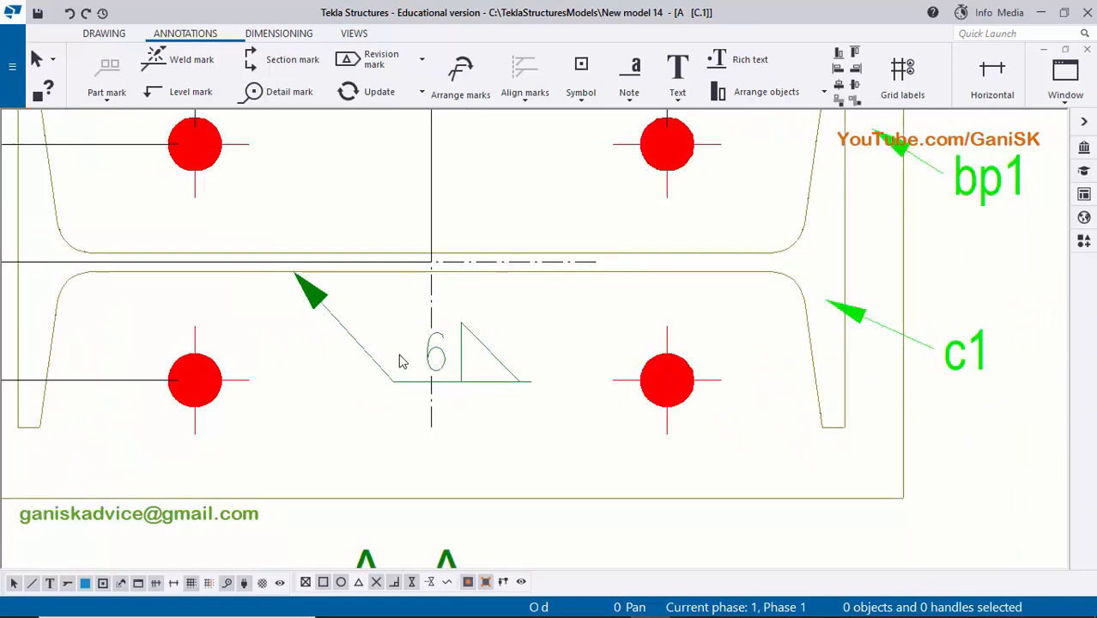
scroll(424, 363, down, 3)
scroll(431, 362, up, 2)
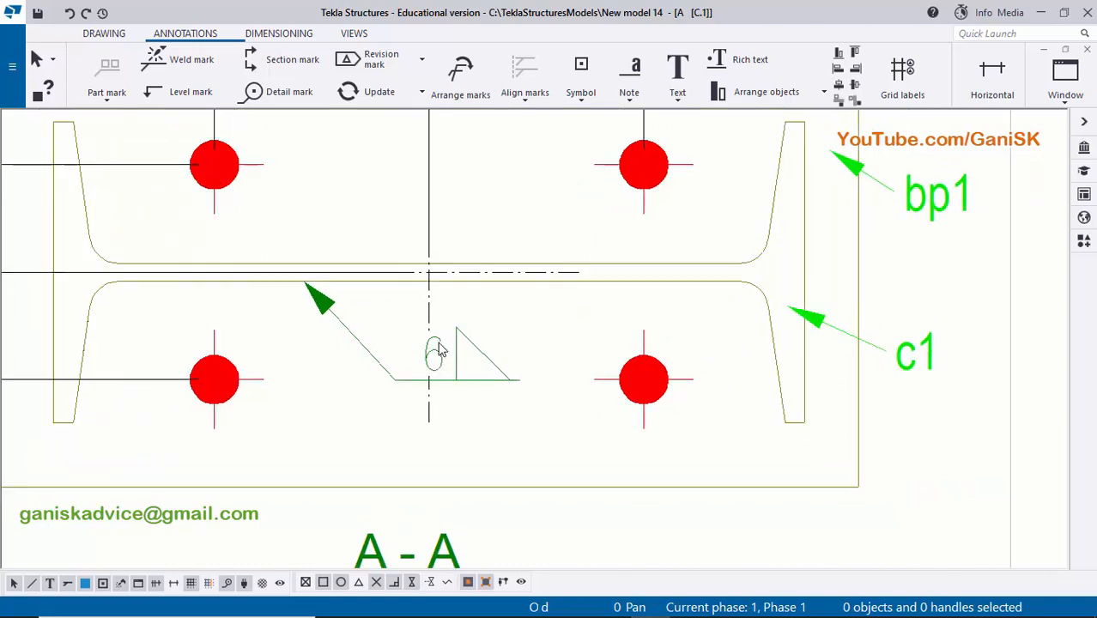
scroll(438, 345, down, 3)
scroll(378, 327, up, 3)
scroll(376, 325, down, 1)
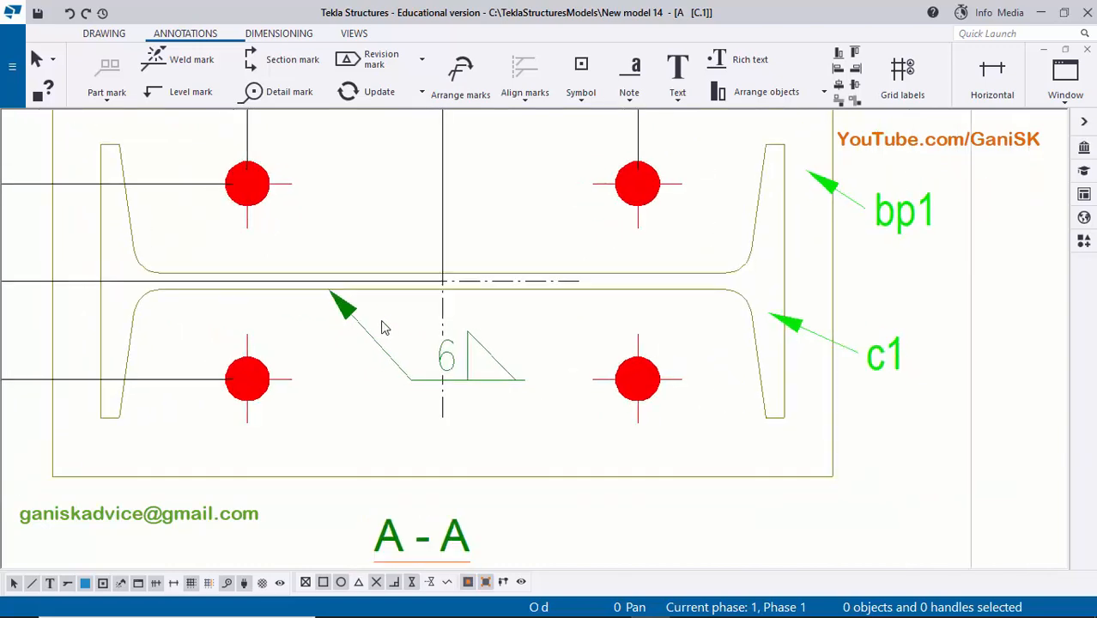
double_click(477, 374)
scroll(515, 343, down, 2)
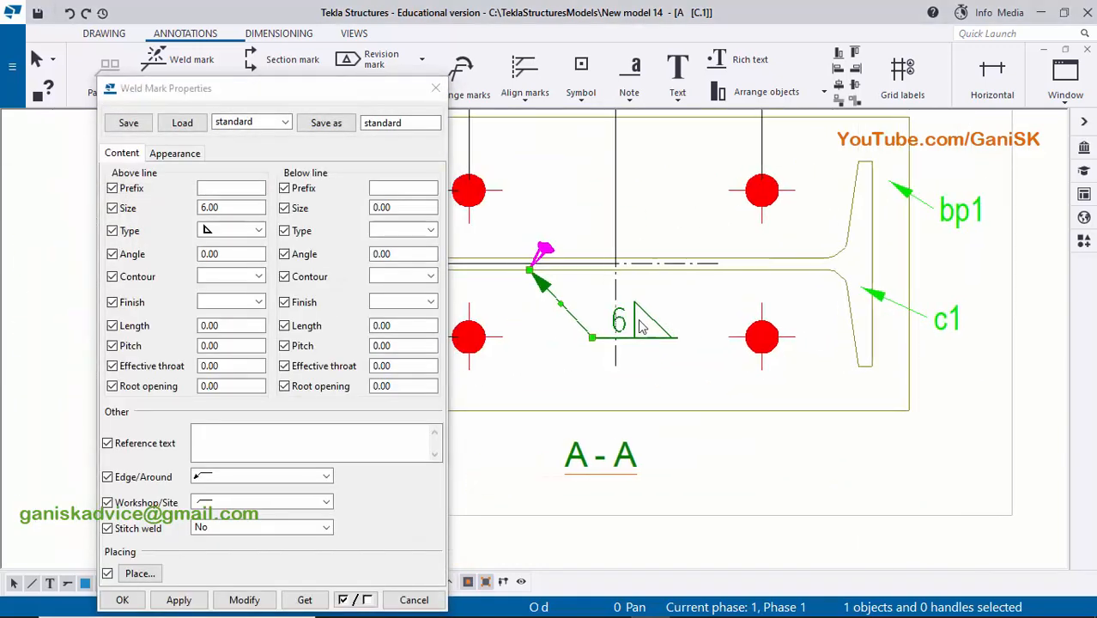
scroll(626, 331, up, 3)
scroll(627, 333, up, 3)
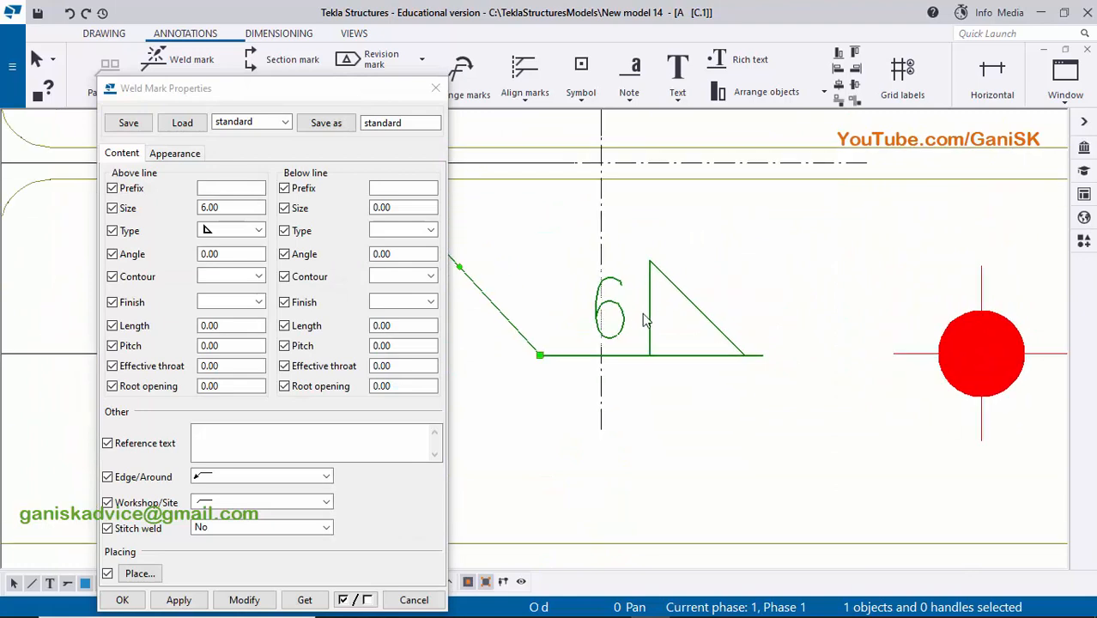
scroll(655, 323, down, 1)
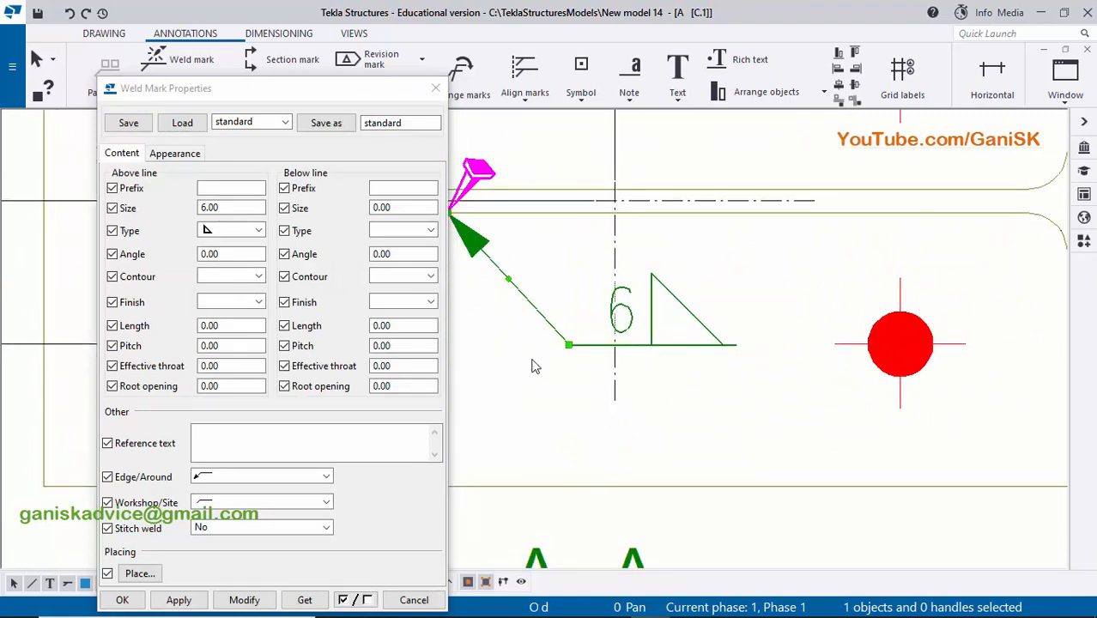
click(227, 230)
click(222, 247)
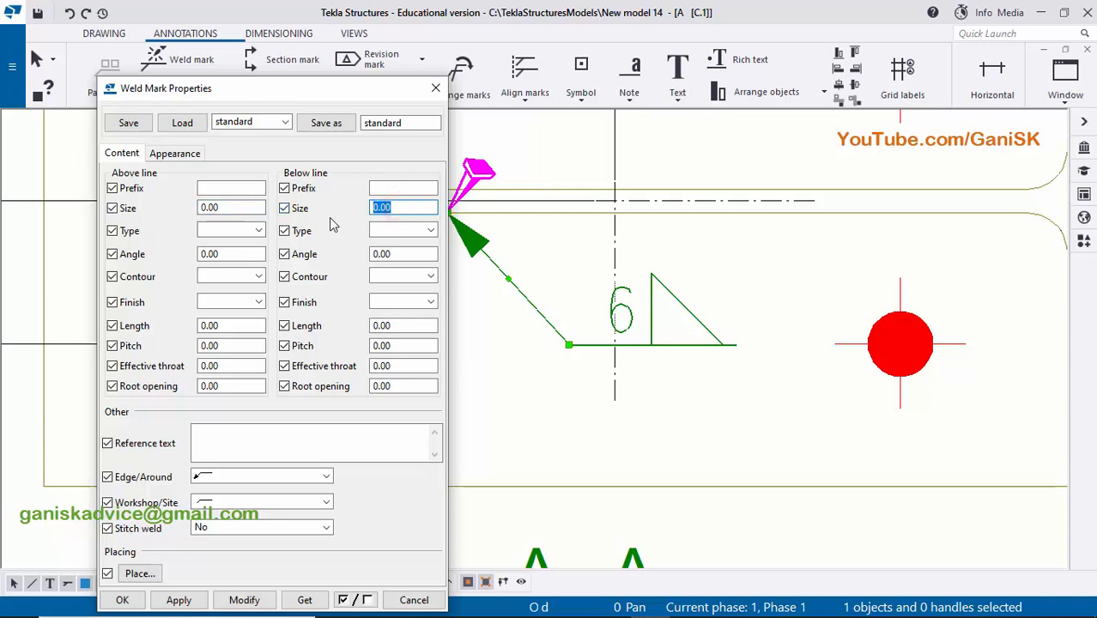
click(385, 231)
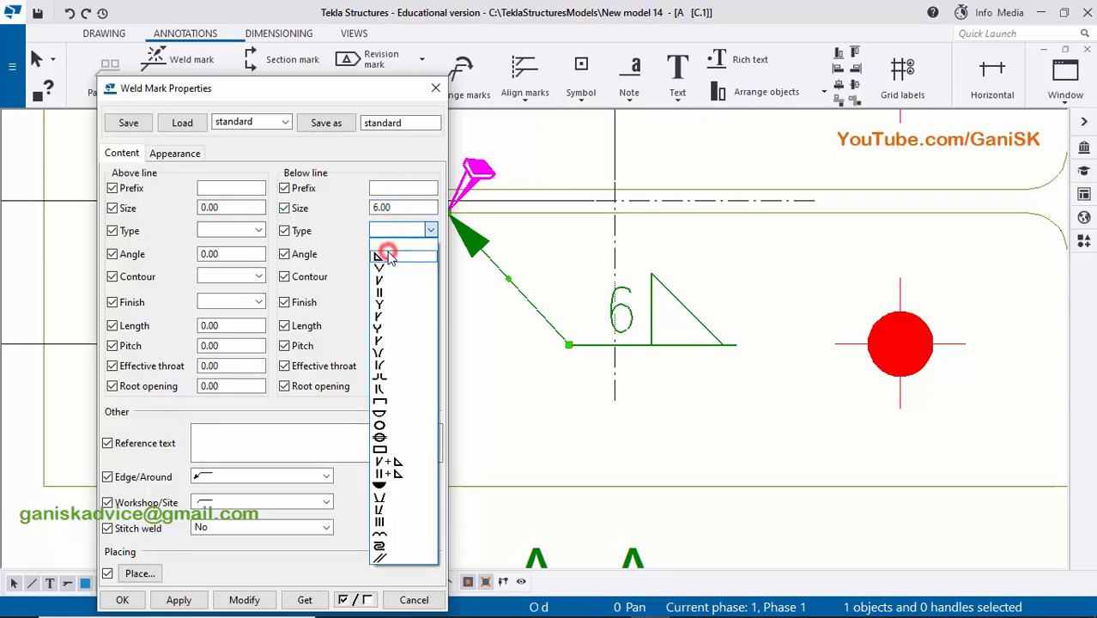
click(383, 256)
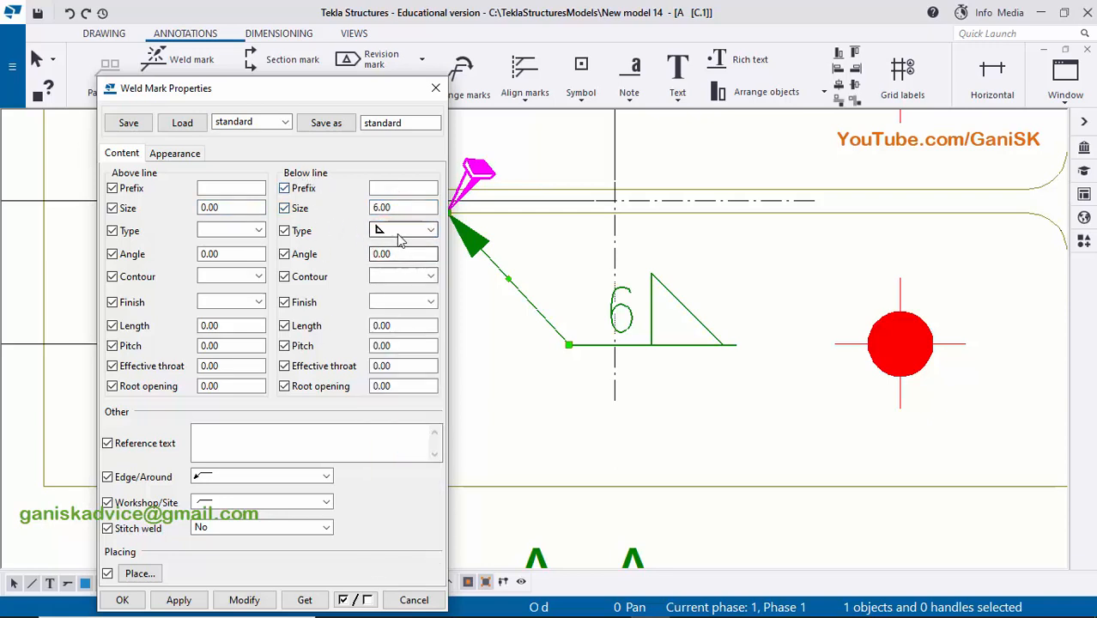
click(244, 600)
- Set the weld mark's Edge/Around option to the all-around symbol and apply it to the mark
scroll(711, 371, up, 3)
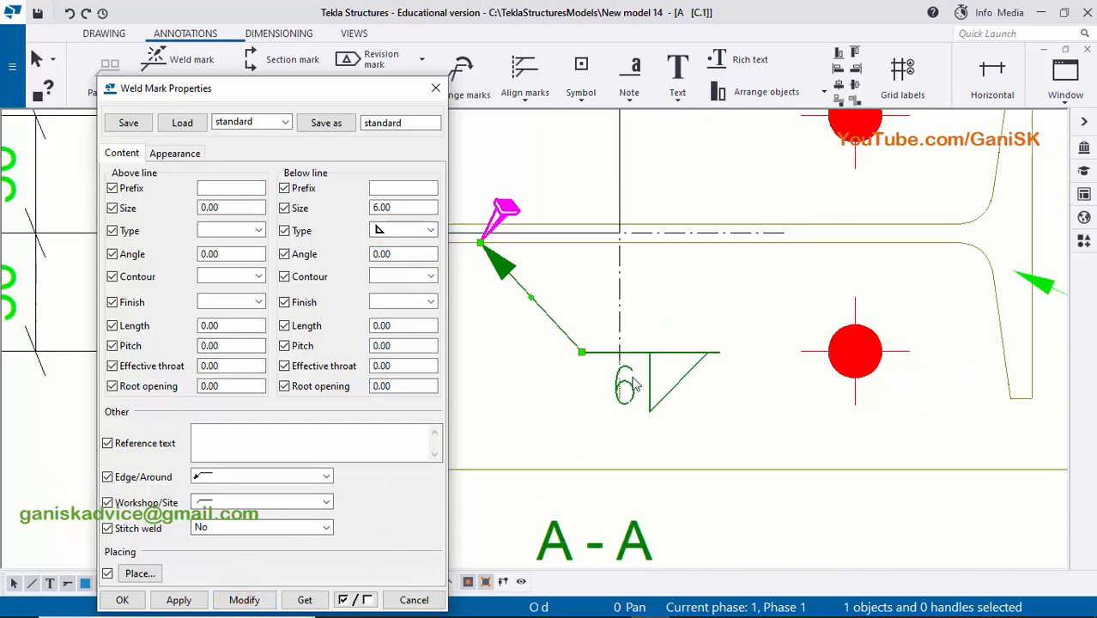
scroll(743, 371, down, 3)
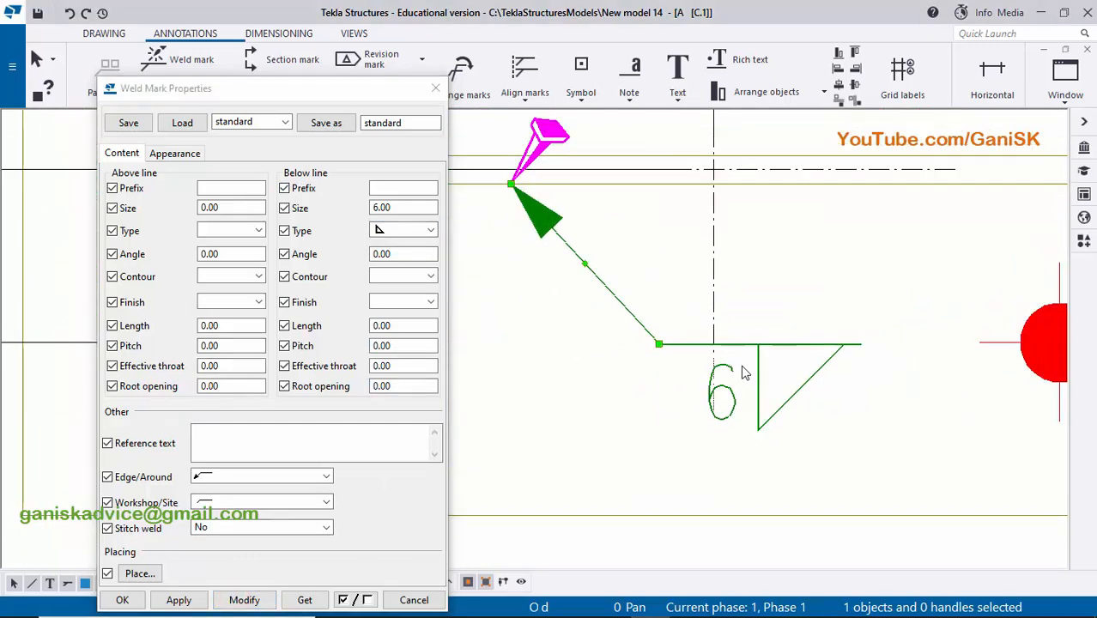
scroll(726, 375, up, 3)
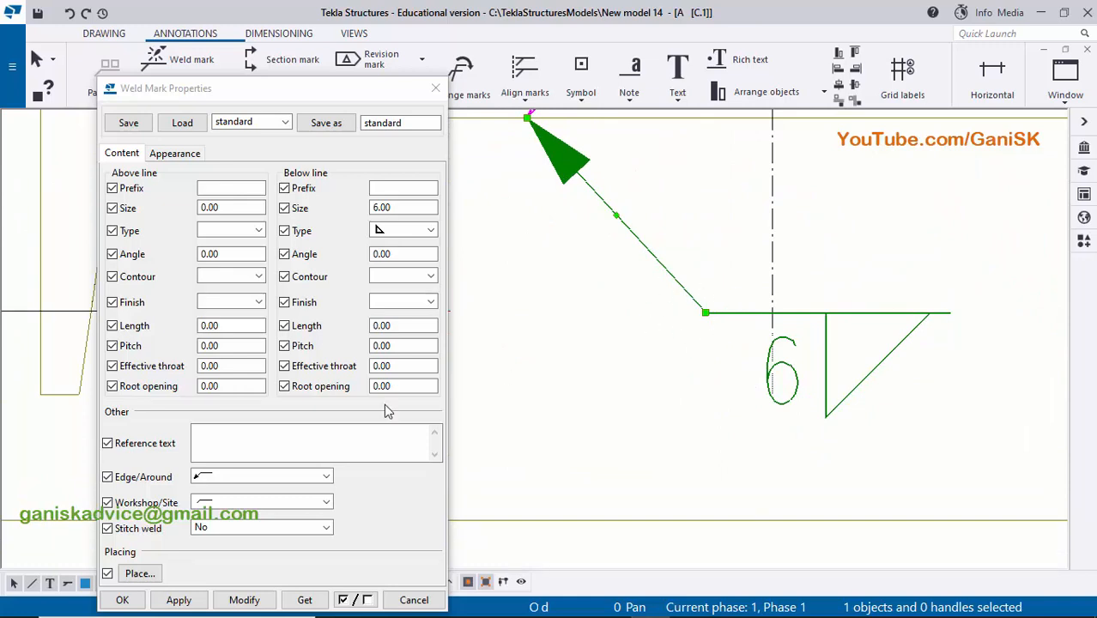
click(271, 481)
click(233, 500)
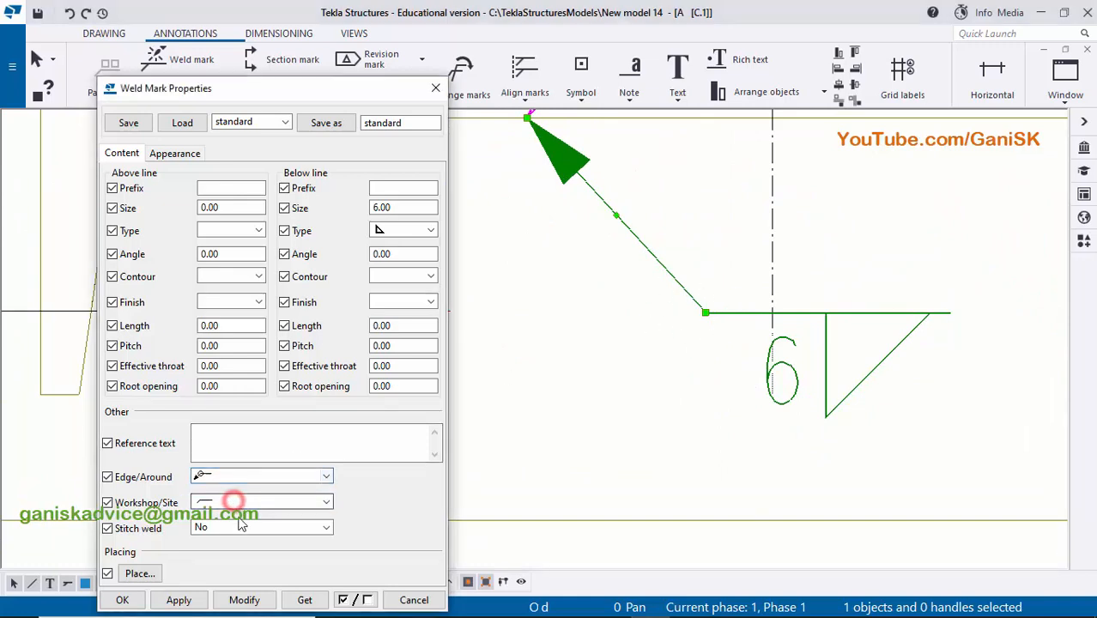
scroll(734, 404, down, 2)
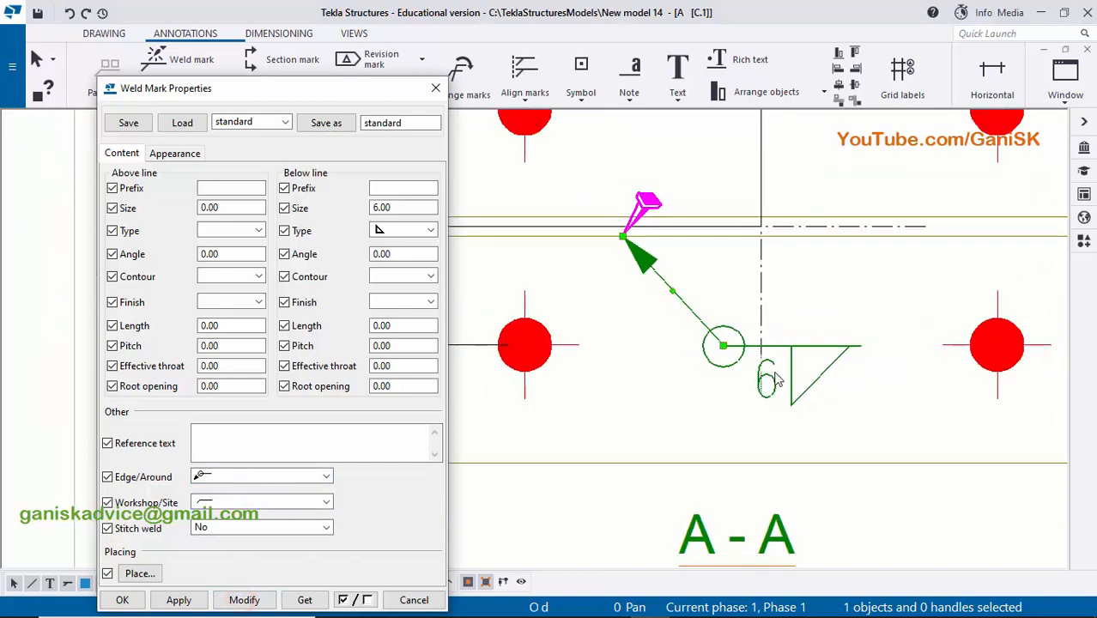
click(121, 600)
- Move the weld mark's symbol slightly up, closer to the column web in section A-A
click(608, 394)
scroll(600, 404, up, 2)
click(651, 382)
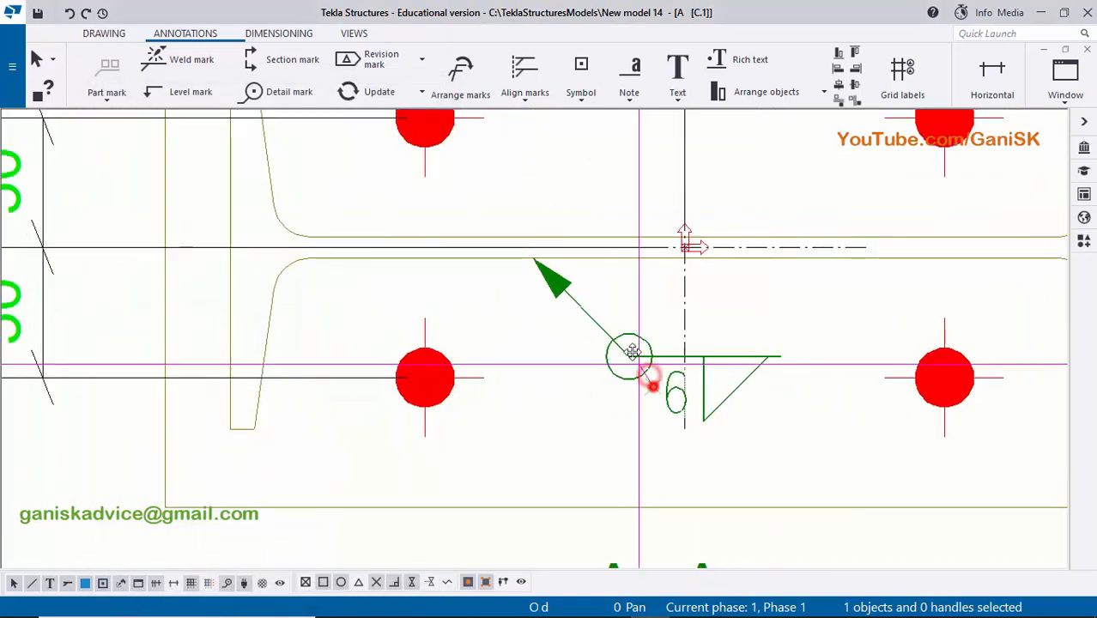
click(801, 342)
scroll(801, 343, down, 1)
scroll(706, 371, up, 1)
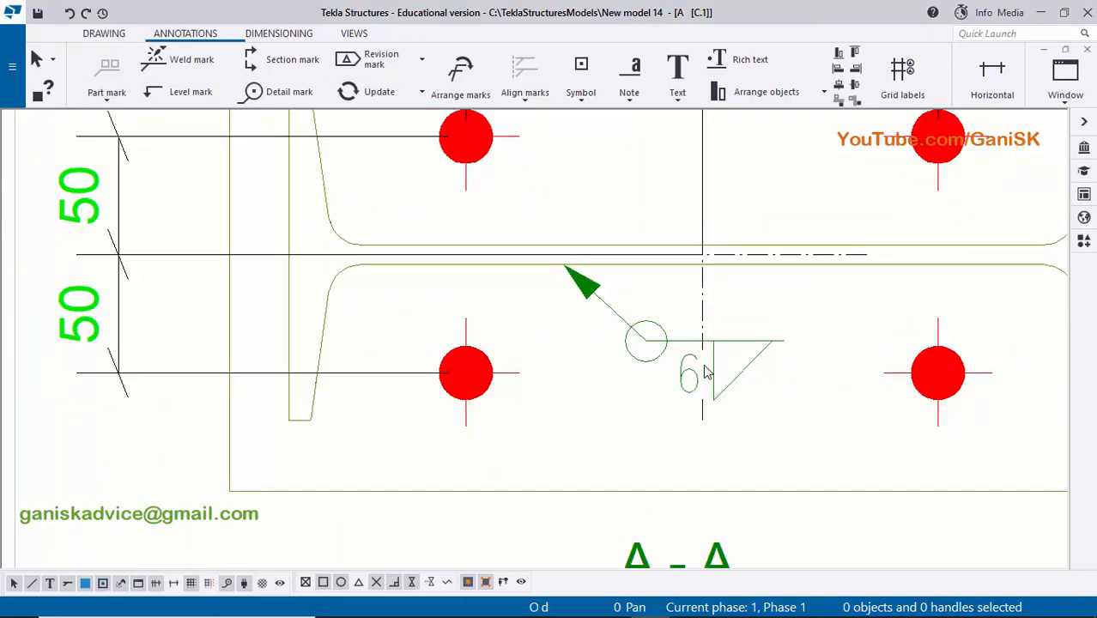
scroll(705, 371, down, 2)
scroll(609, 369, up, 2)
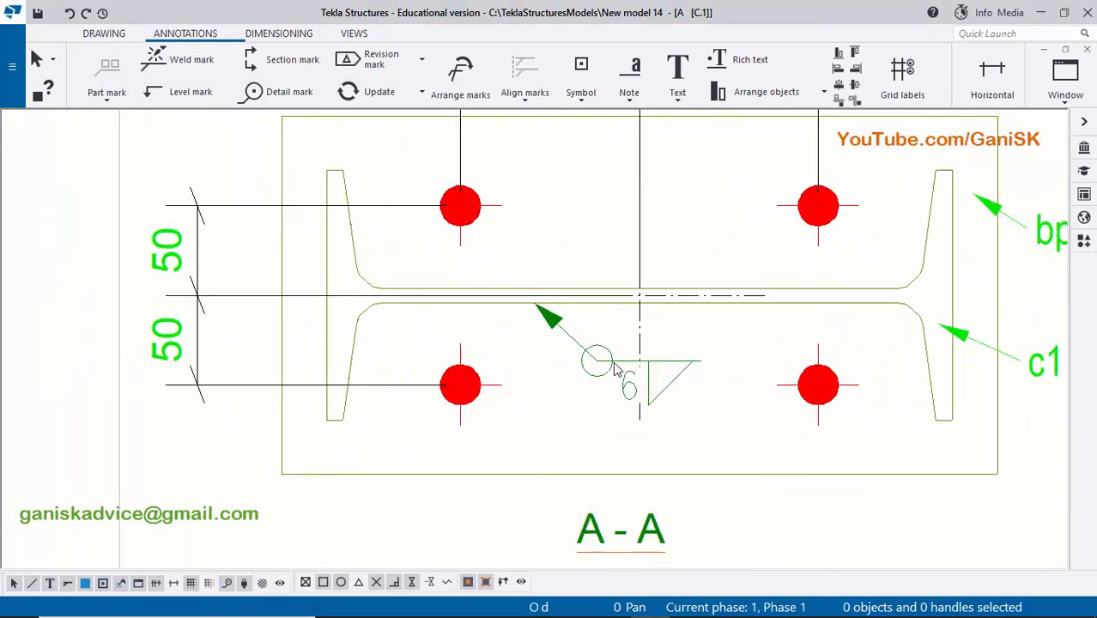
- Examine the finished weld mark in section A-A and the overall layout of the column assembly drawing
scroll(615, 368, up, 2)
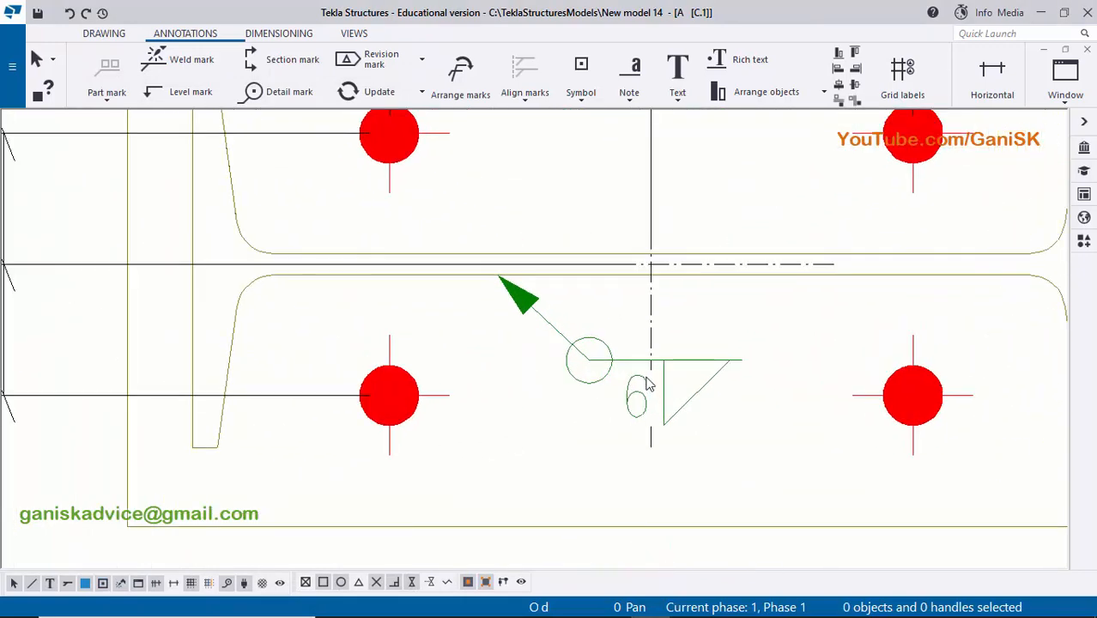
scroll(648, 414, down, 2)
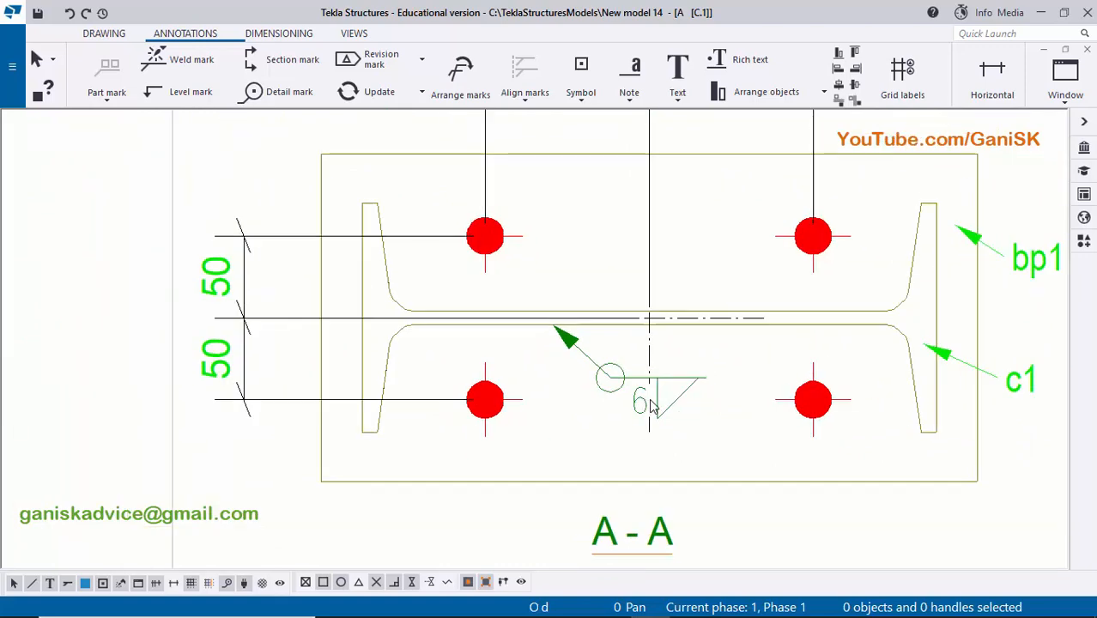
scroll(658, 402, down, 3)
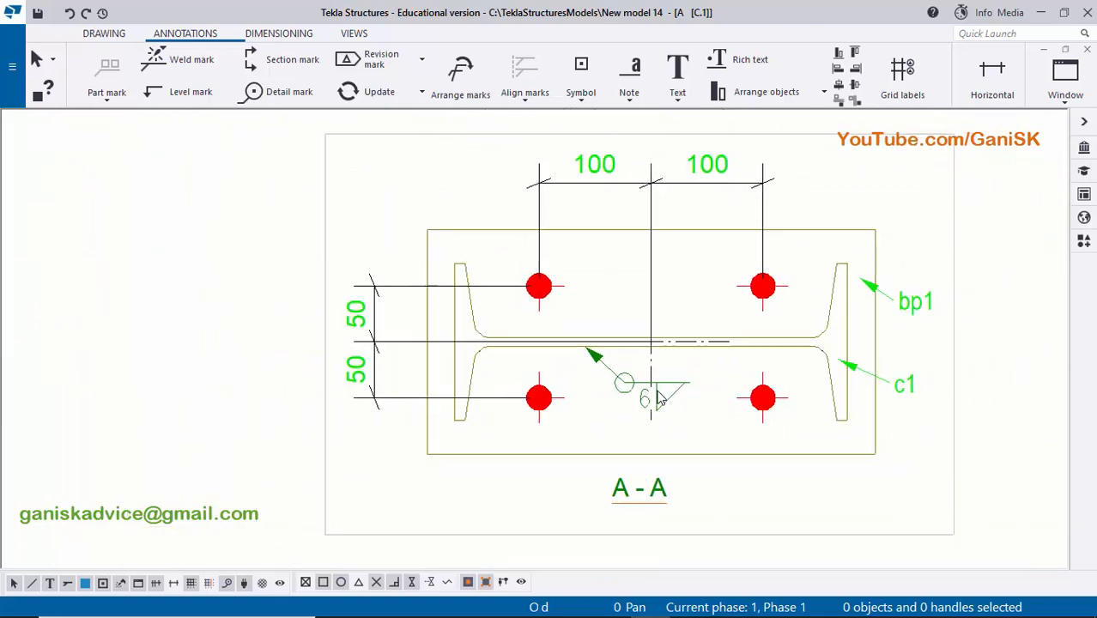
scroll(690, 404, down, 3)
scroll(690, 403, down, 1)
mouse_move(877, 401)
middle_down()
mouse_move(729, 401)
mouse_move(696, 414)
middle_up()
scroll(752, 386, up, 5)
scroll(752, 387, down, 7)
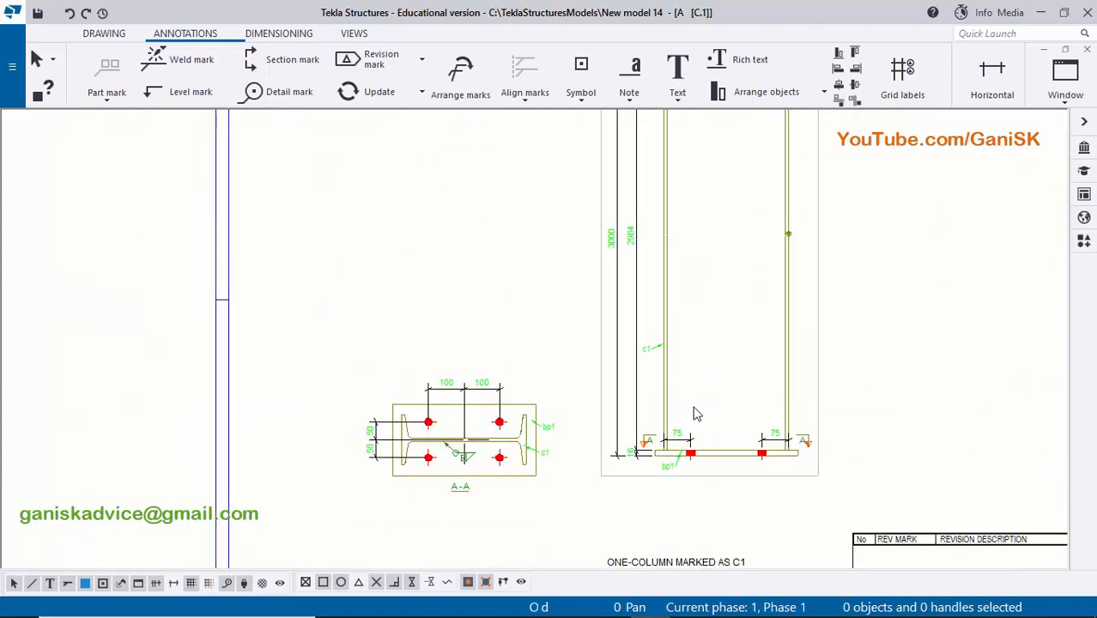
scroll(712, 410, down, 4)
scroll(643, 515, up, 4)
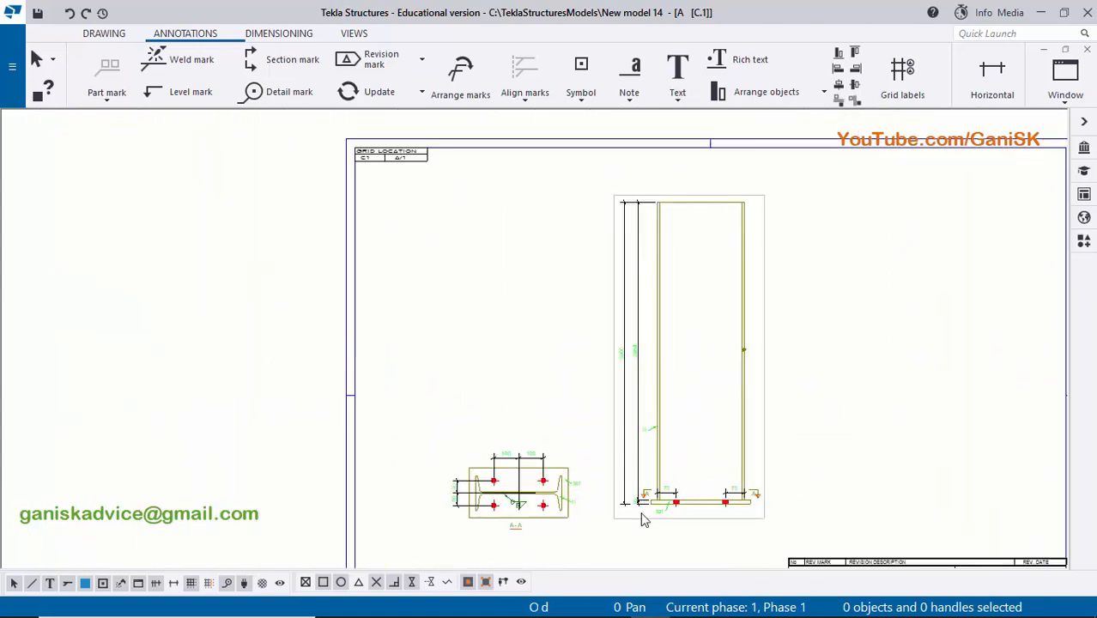
- Move the section A-A view slightly up and to the right, closer to the column's front view
scroll(586, 507, up, 1)
middle_drag(594, 544, 604, 492)
click(593, 490)
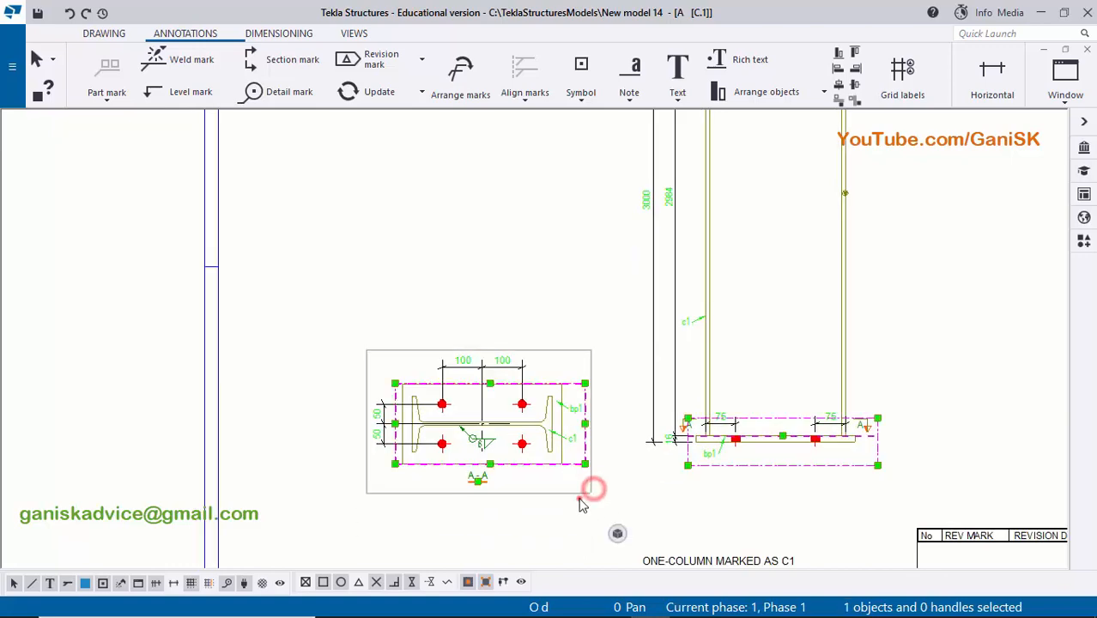
drag(581, 500, 587, 494)
click(555, 519)
- Examine the c1 column row of the material list, from its mark and profile through to its weight
scroll(742, 482, down, 4)
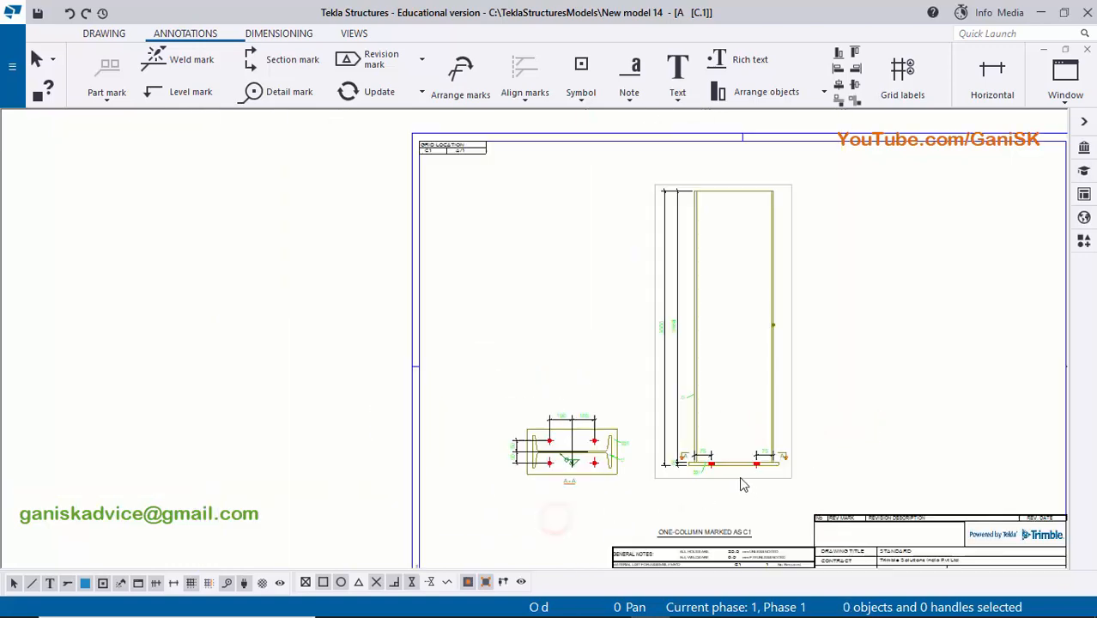
scroll(706, 421, up, 3)
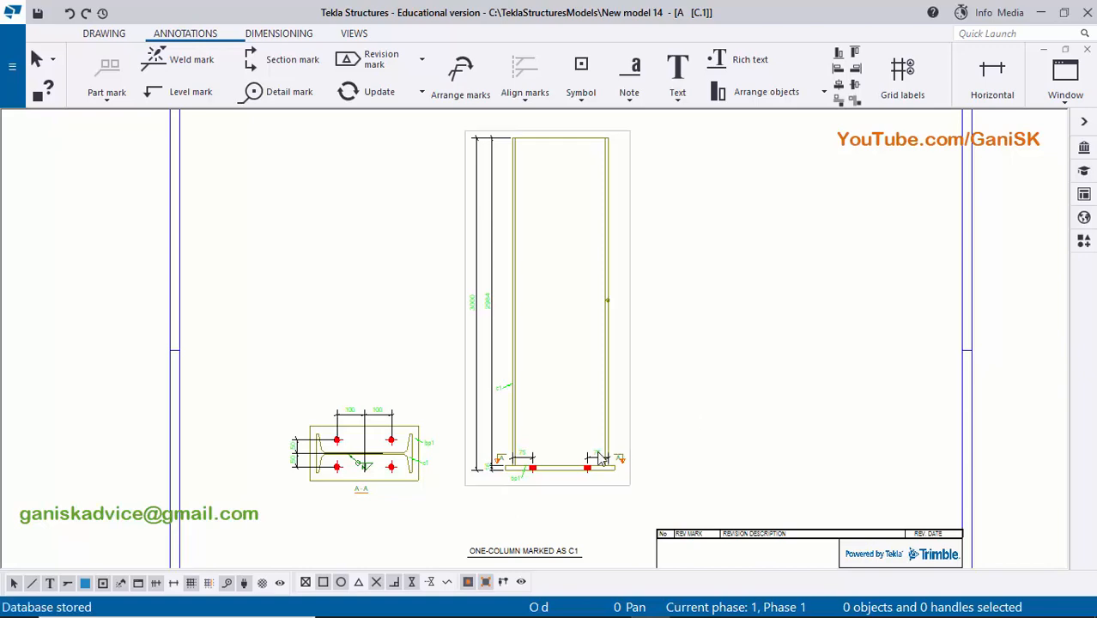
middle_drag(540, 521, 608, 388)
scroll(539, 461, up, 2)
scroll(541, 465, up, 2)
scroll(650, 261, up, 2)
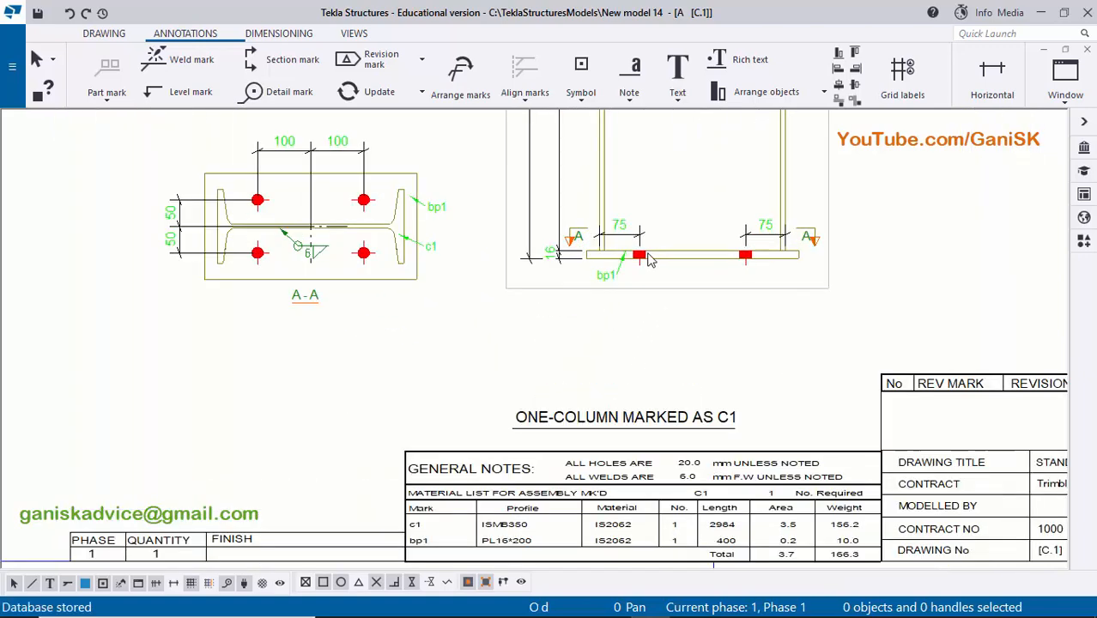
scroll(480, 429, up, 6)
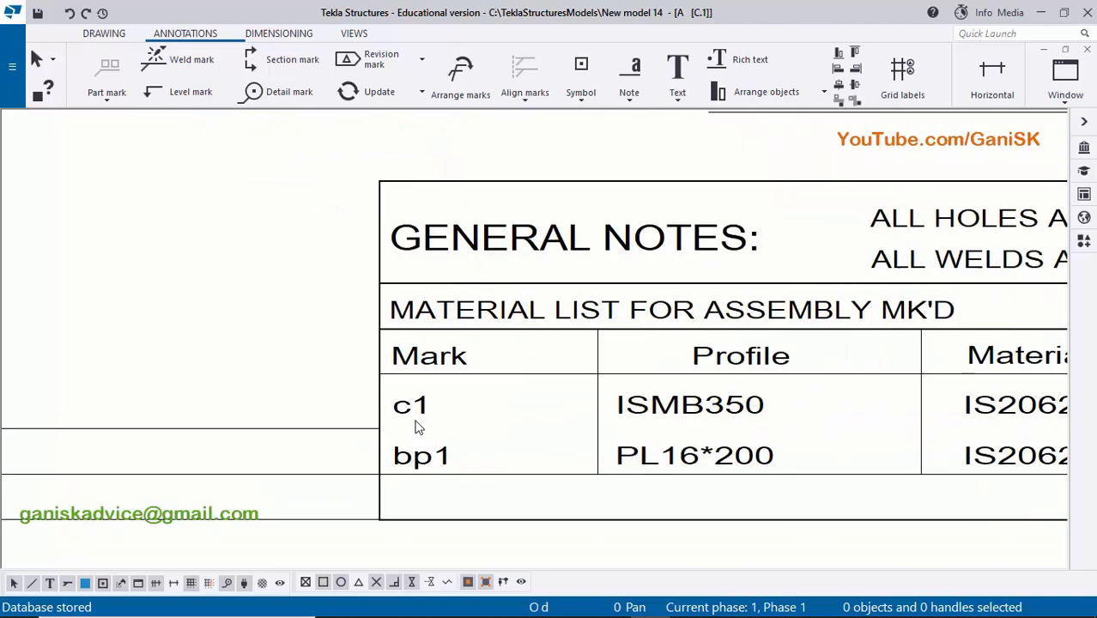
scroll(421, 429, down, 6)
middle_drag(591, 258, 507, 455)
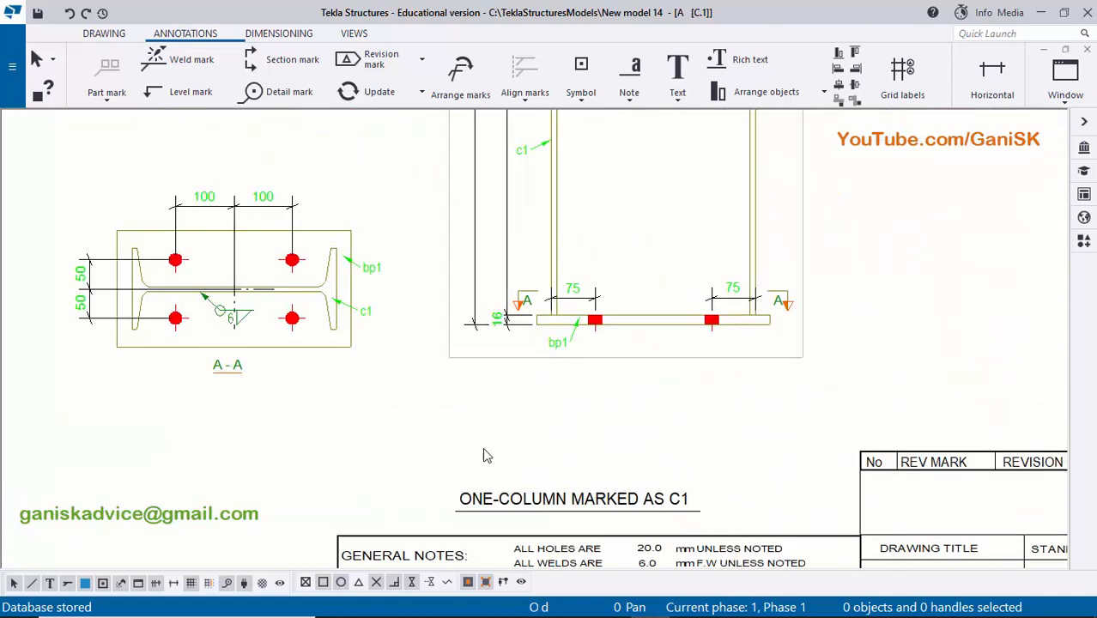
scroll(485, 455, up, 6)
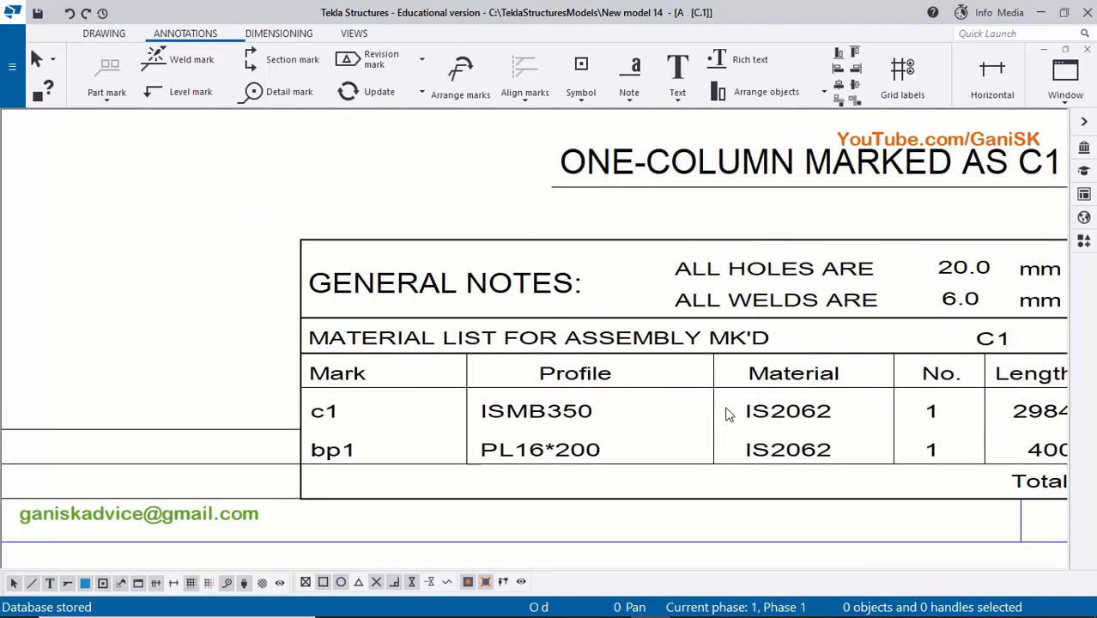
middle_drag(971, 410, 572, 416)
middle_drag(750, 424, 654, 424)
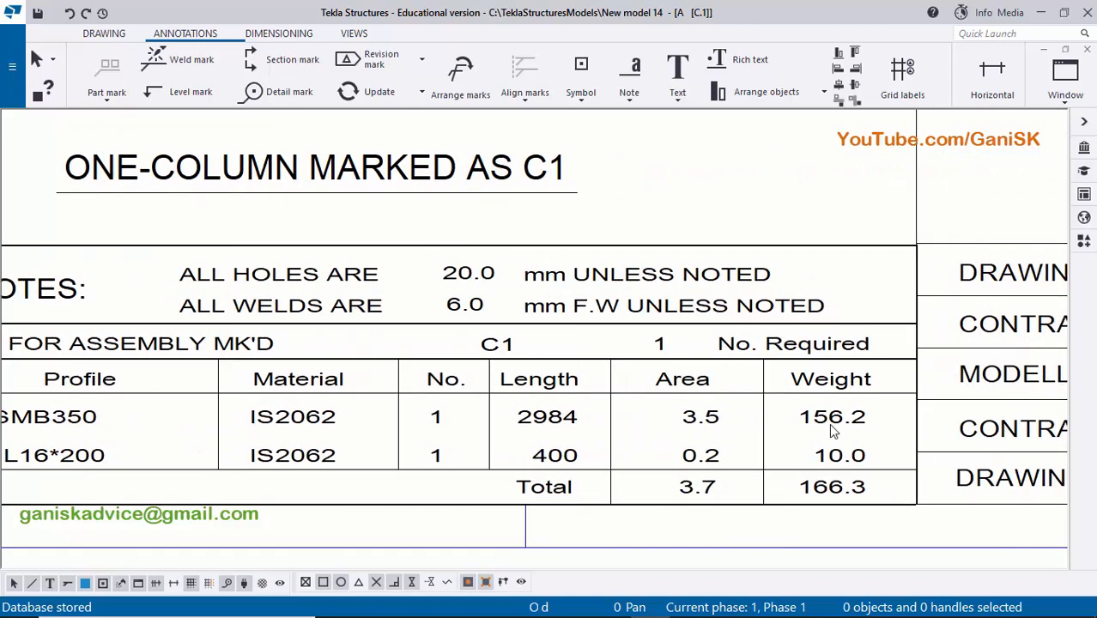
- Examine the bp1 base plate row of the material list and the total area and weight
scroll(830, 424, down, 2)
middle_drag(345, 452, 492, 466)
scroll(471, 465, down, 1)
scroll(391, 468, up, 3)
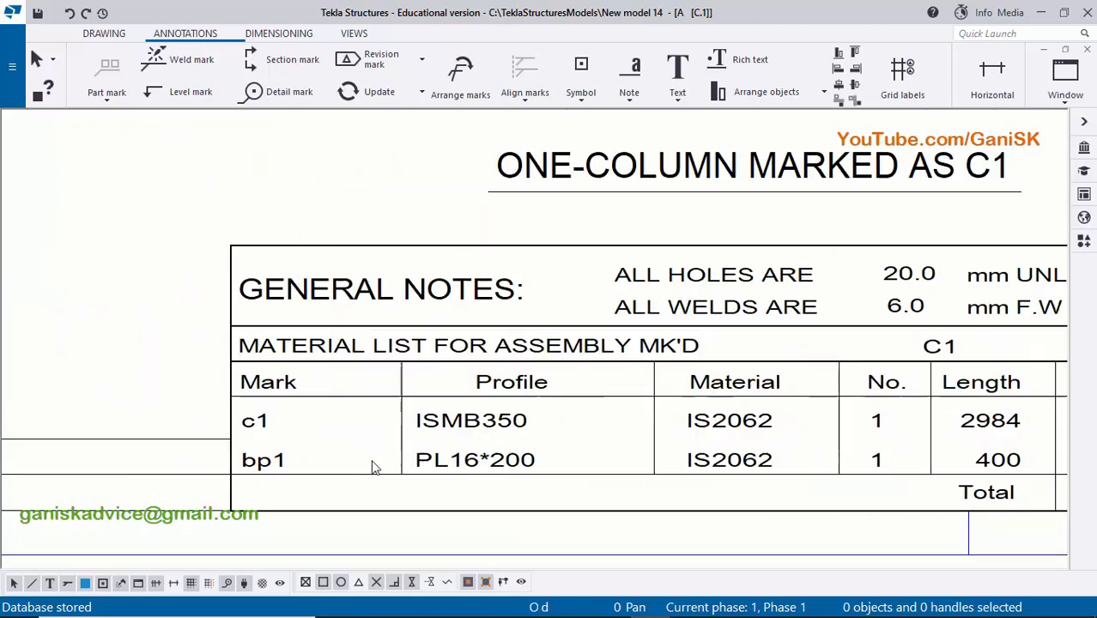
scroll(477, 476, up, 5)
scroll(520, 473, down, 5)
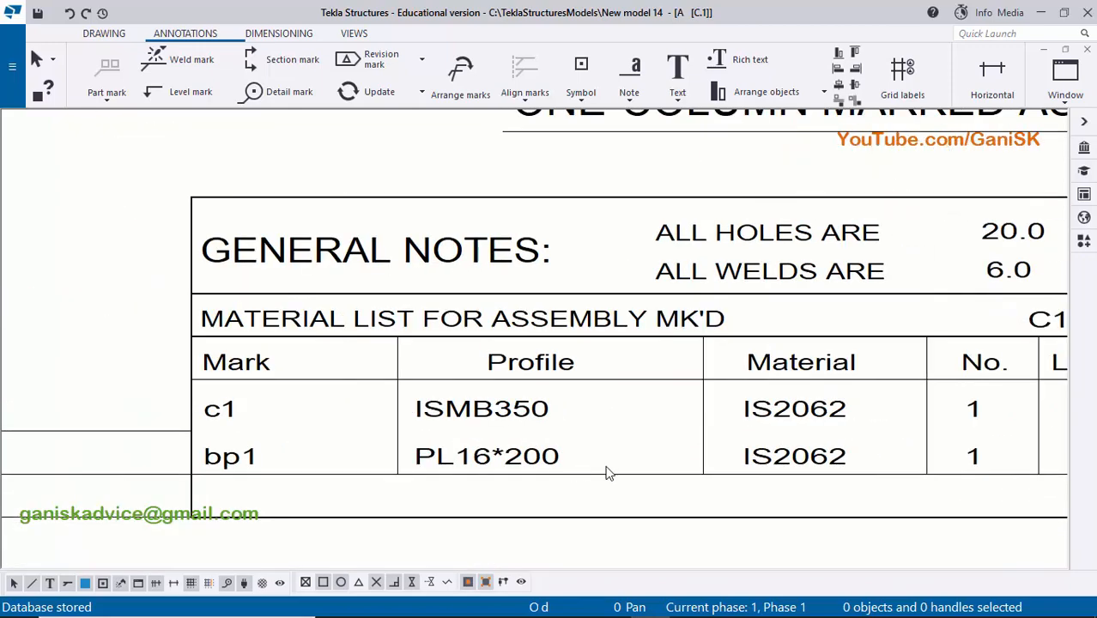
middle_drag(773, 475, 485, 477)
middle_drag(783, 470, 578, 471)
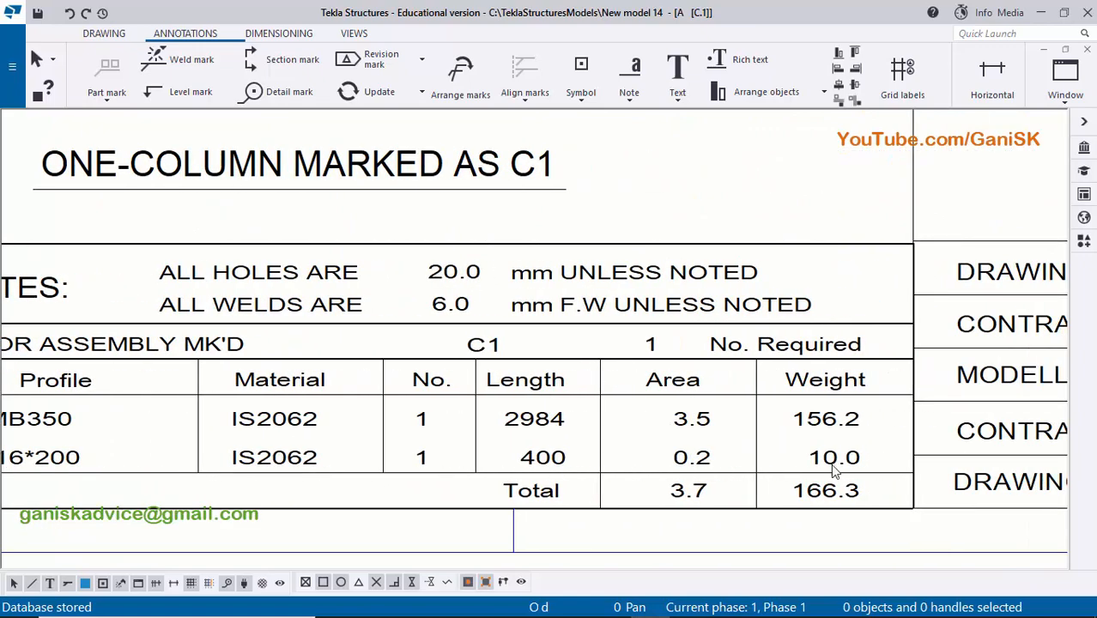
scroll(832, 470, down, 1)
scroll(834, 481, up, 4)
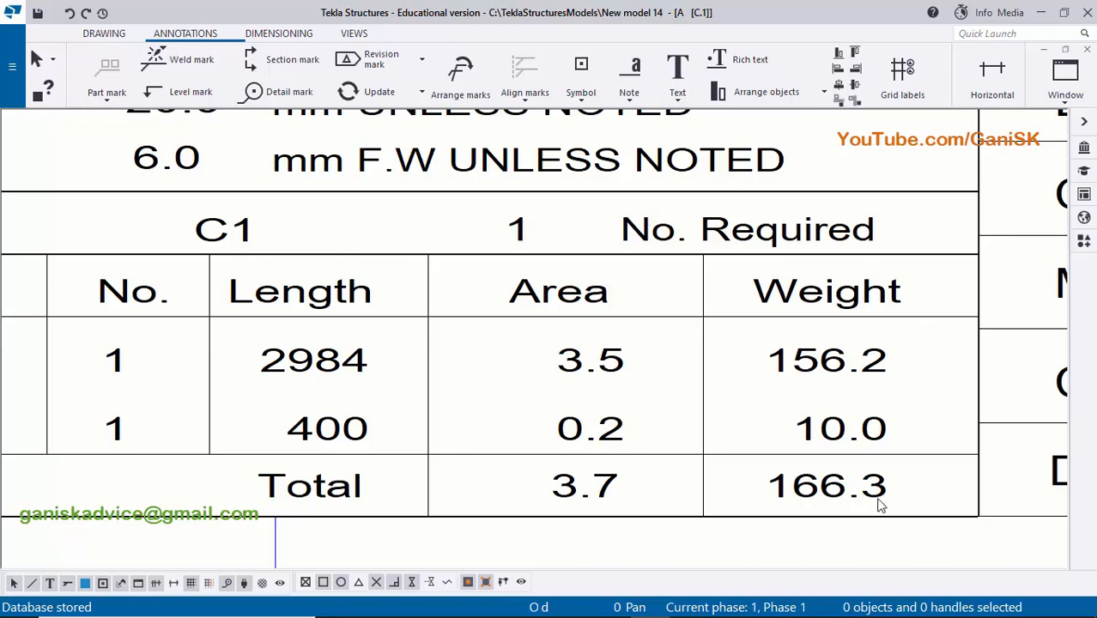
- Compare the drawing title with the part marks, assembly mark and required quantity in the material list, and review the whole sheet
scroll(880, 504, down, 6)
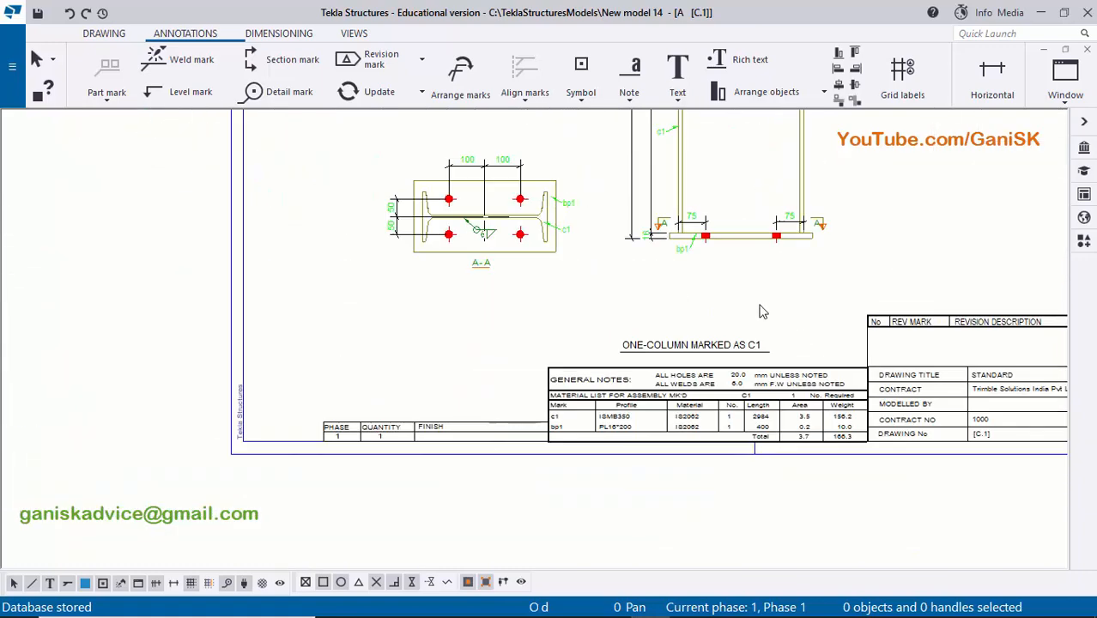
scroll(657, 459, up, 6)
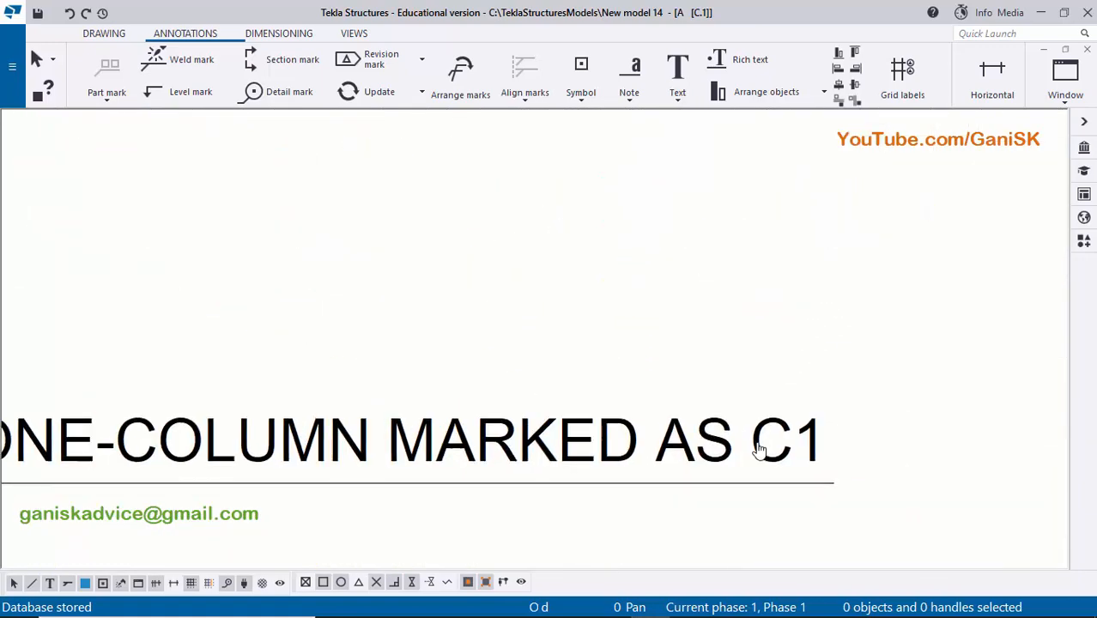
scroll(793, 425, down, 3)
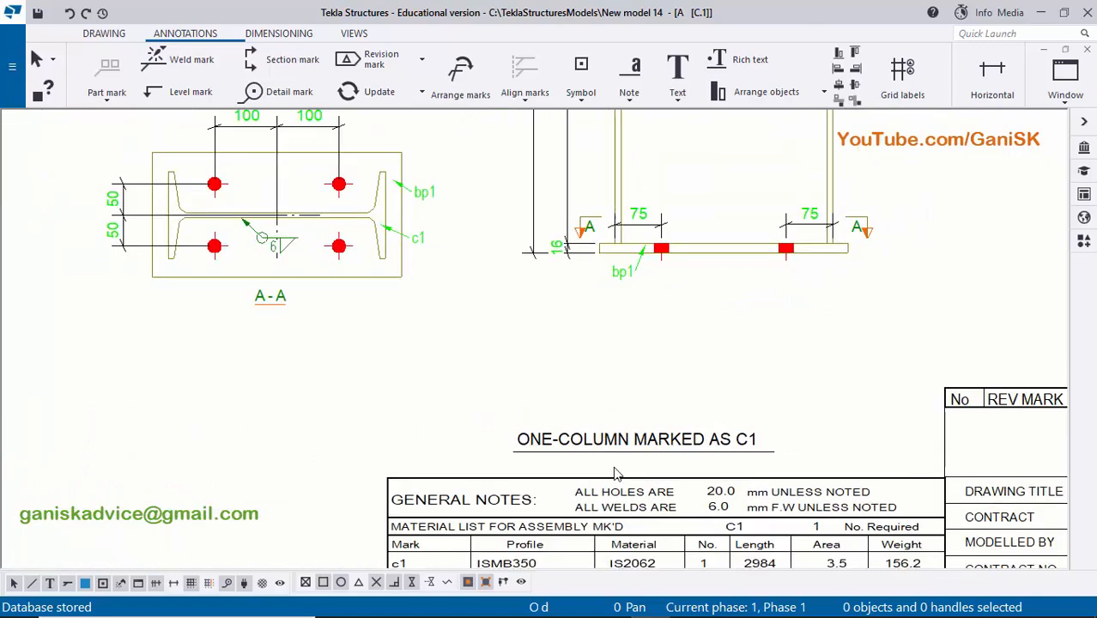
scroll(468, 420, up, 3)
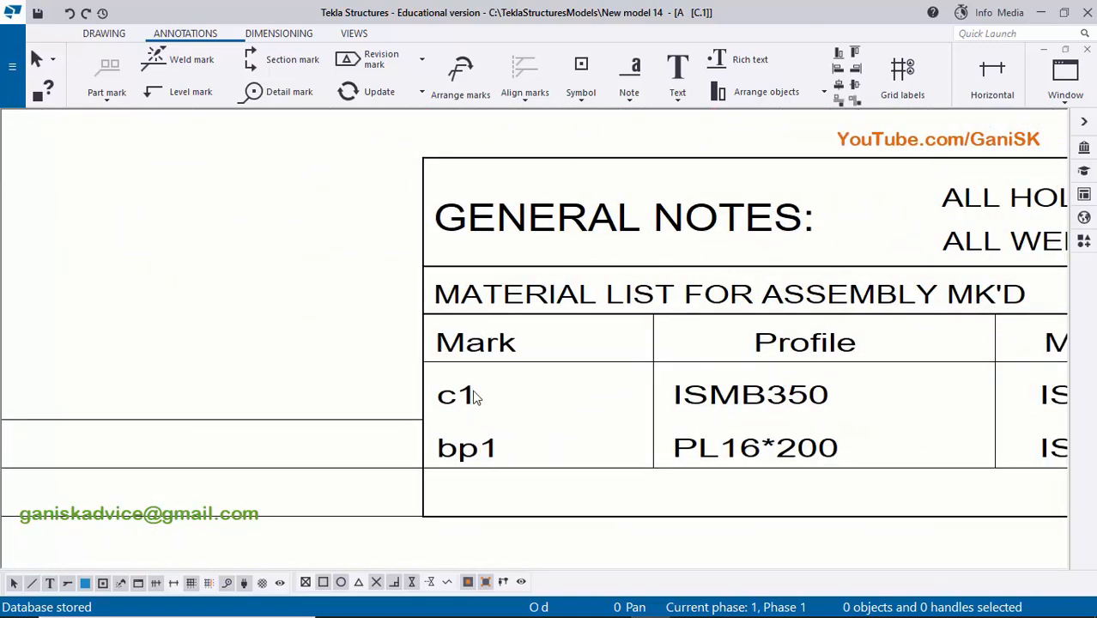
scroll(456, 404, up, 1)
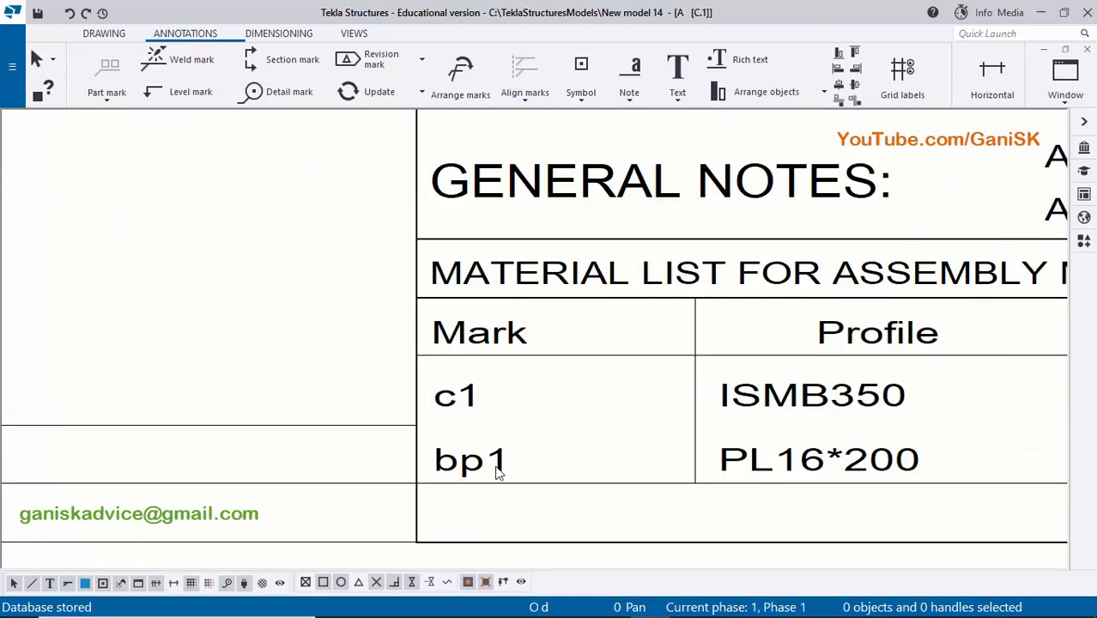
scroll(498, 474, down, 3)
scroll(743, 355, up, 3)
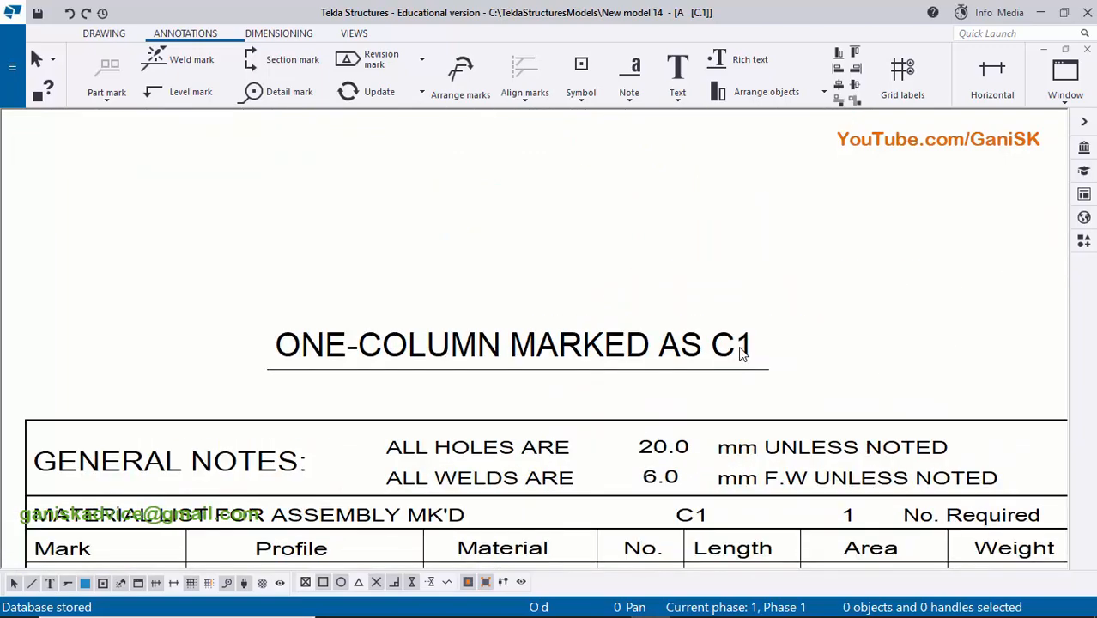
scroll(747, 343, down, 2)
scroll(770, 430, up, 4)
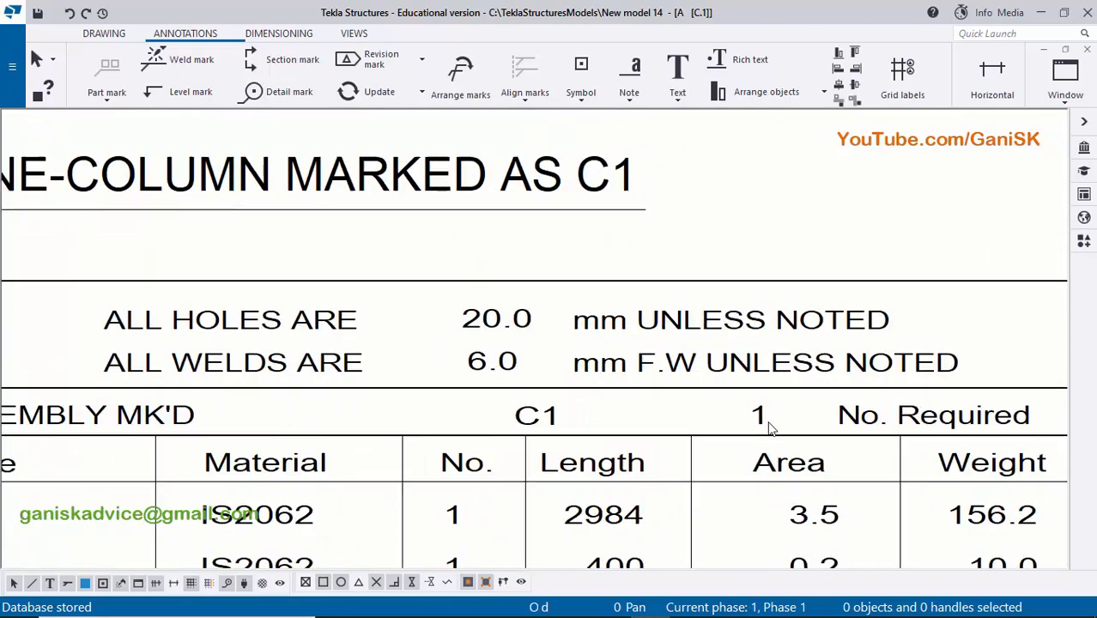
scroll(781, 422, up, 1)
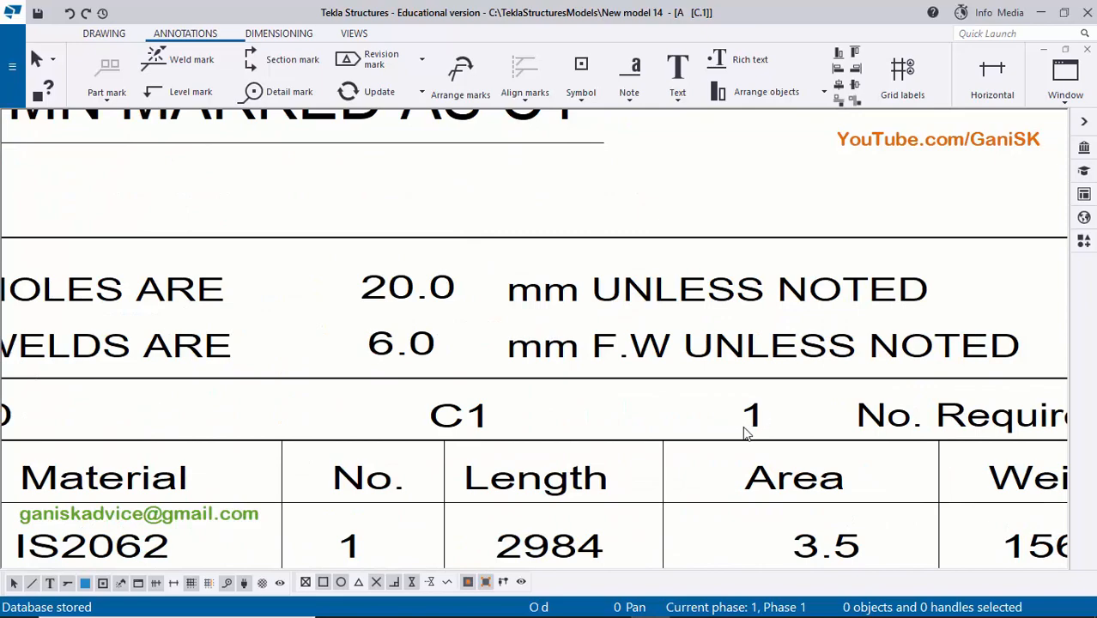
scroll(746, 434, down, 5)
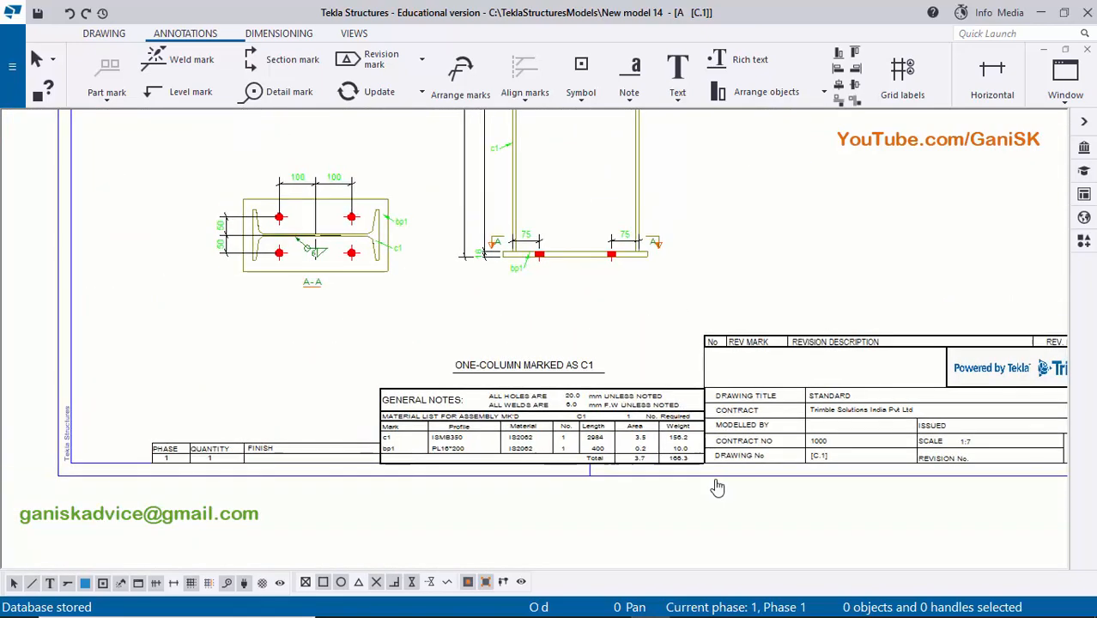
scroll(758, 409, down, 3)
scroll(752, 430, up, 1)
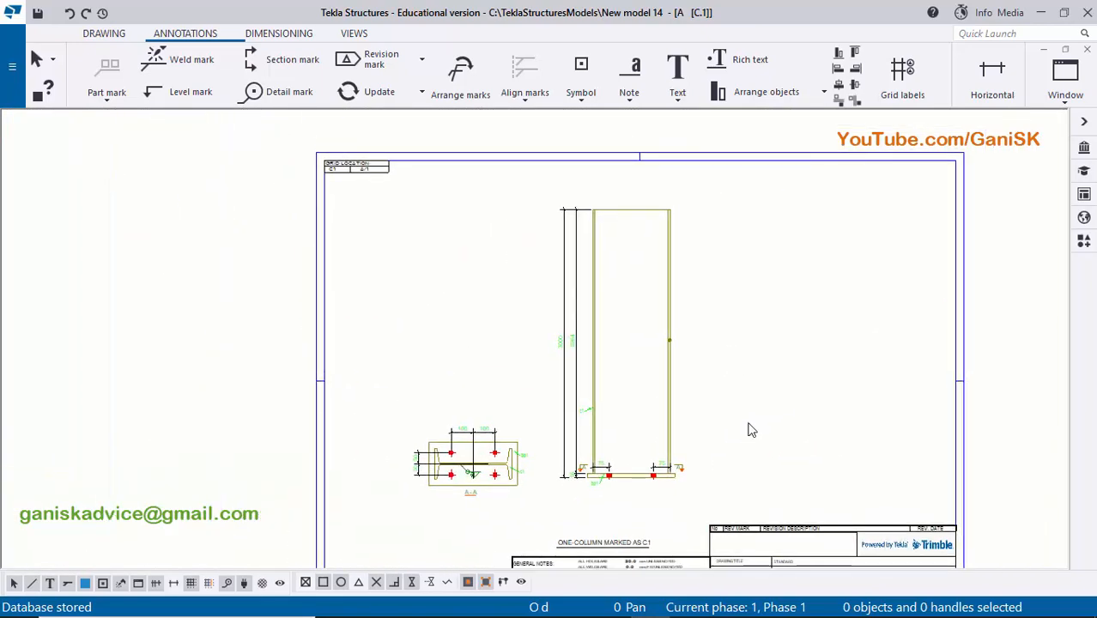
- Close the column assembly drawing and open the Document manager with the drawings' Mark column in view
click(1086, 49)
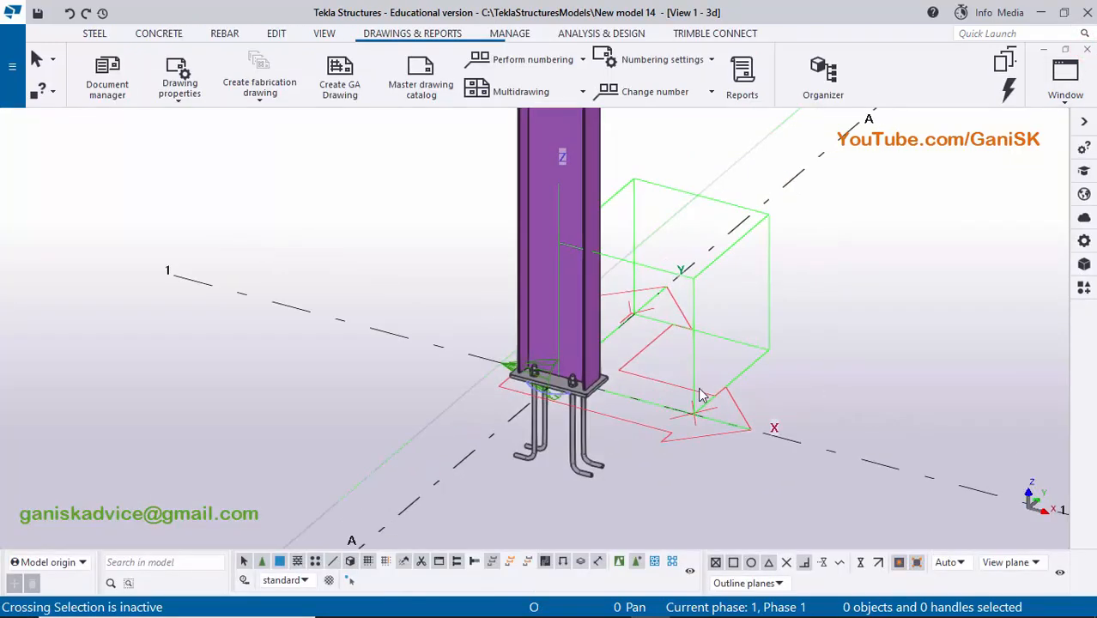
key(ctrl+l)
drag(299, 228, 440, 227)
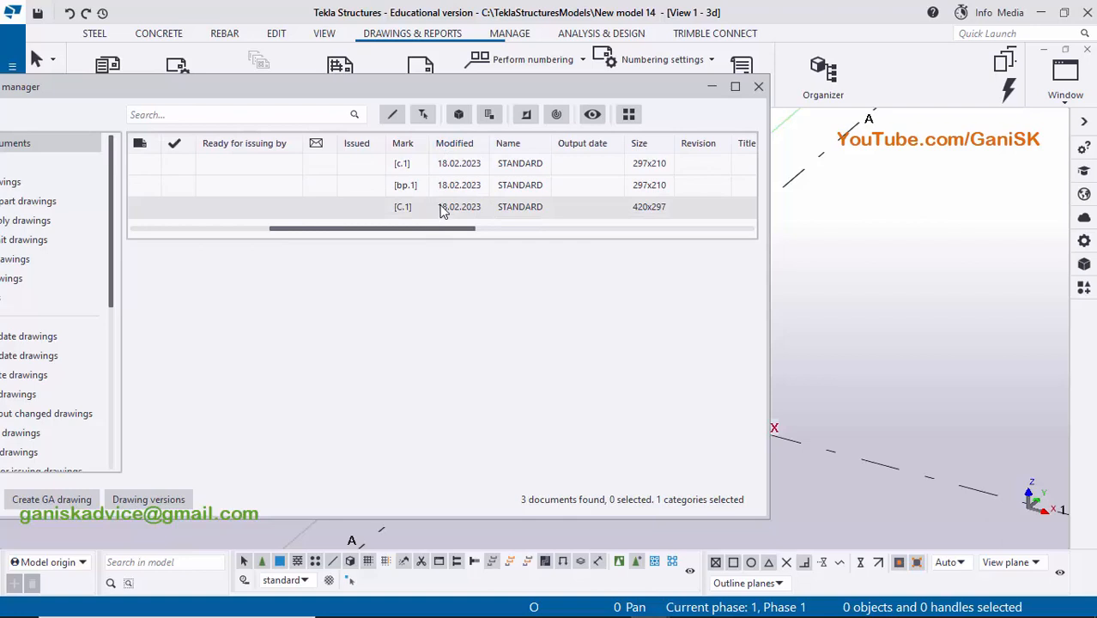
- Maximise the Document manager, freeze the c.1 single-part drawing and check its status in the freeze column
click(414, 166)
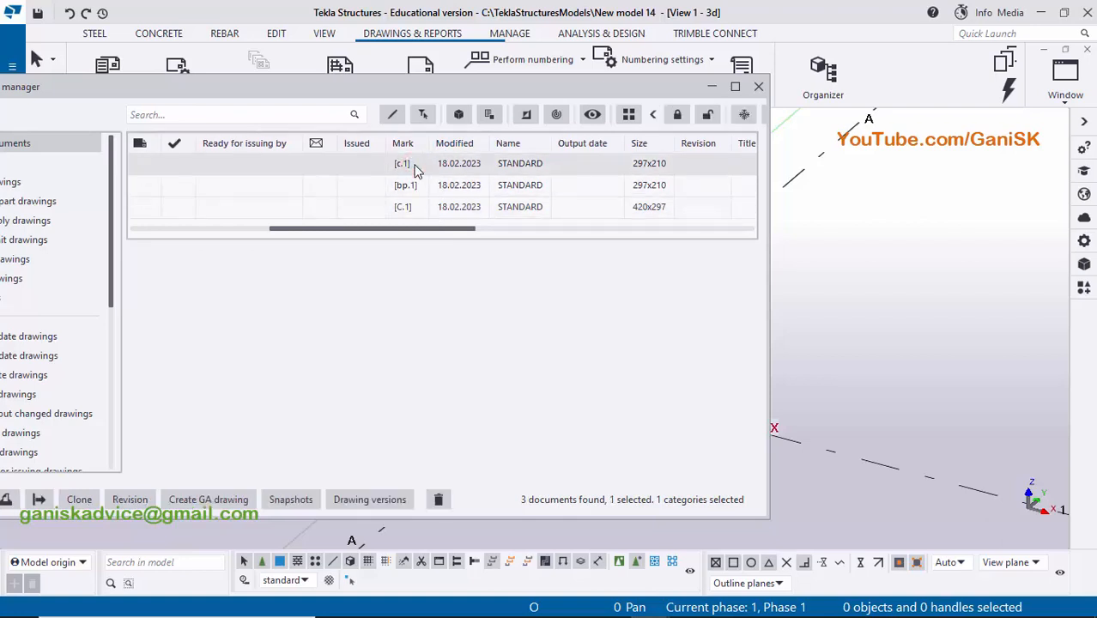
right_click(414, 167)
click(413, 164)
click(735, 86)
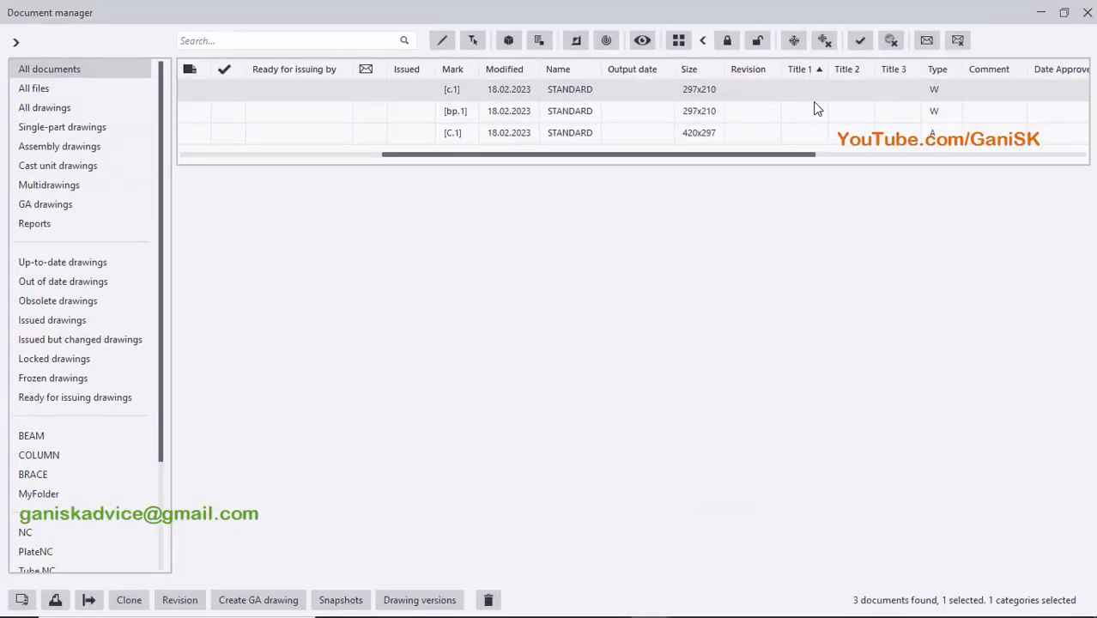
click(795, 41)
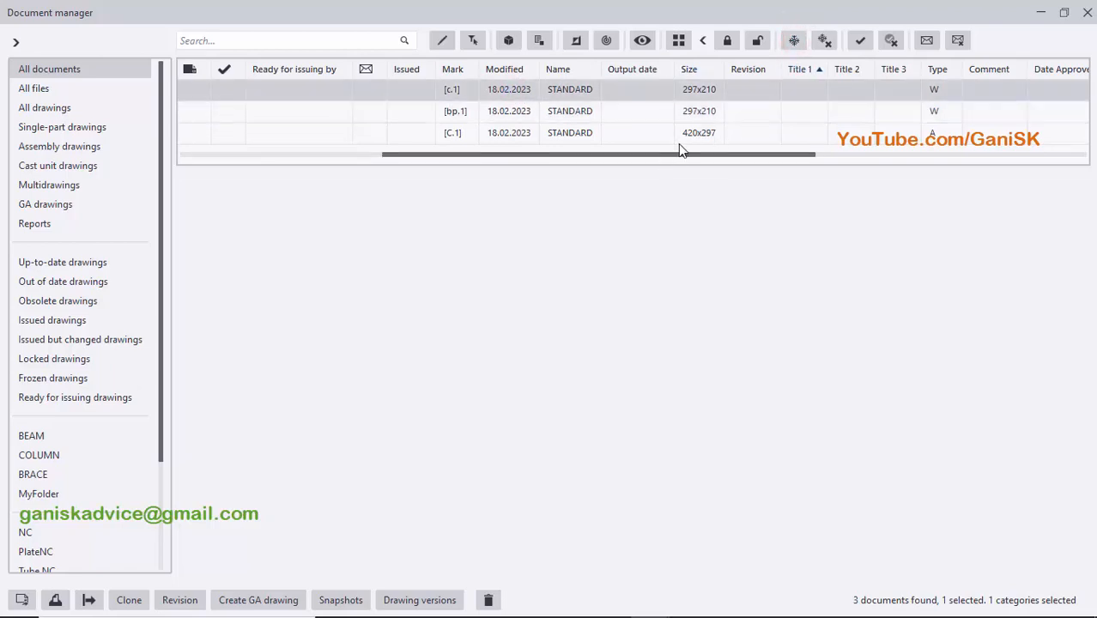
mouse_move(693, 153)
mouse_down()
mouse_move(703, 163)
mouse_move(861, 172)
mouse_move(497, 176)
mouse_up()
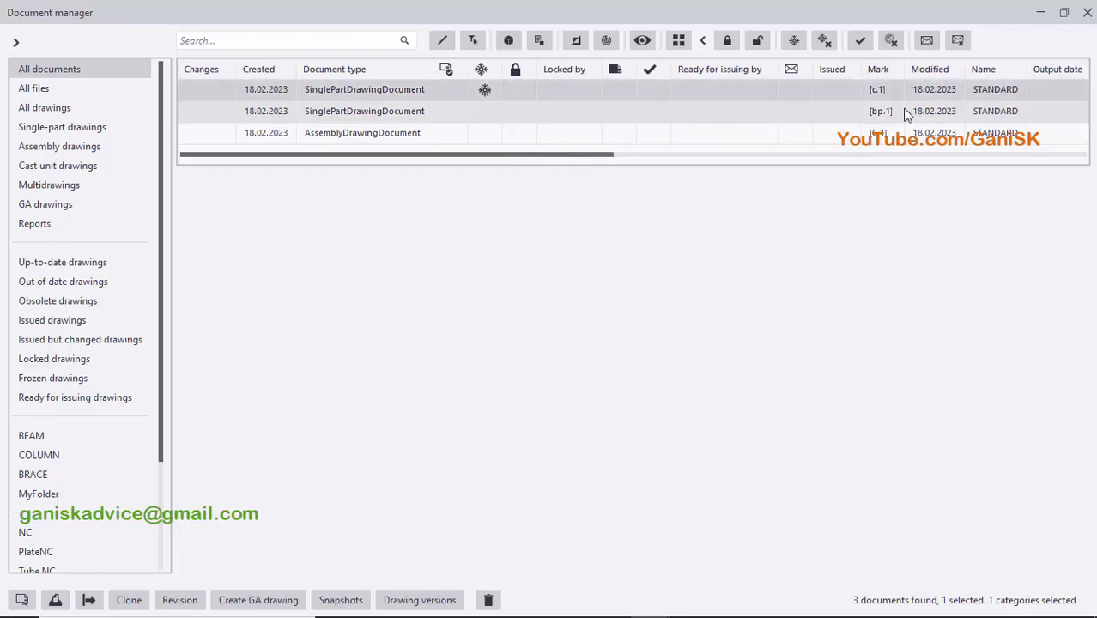
- Freeze the bp.1 single-part drawing and the column assembly drawing together
click(856, 114)
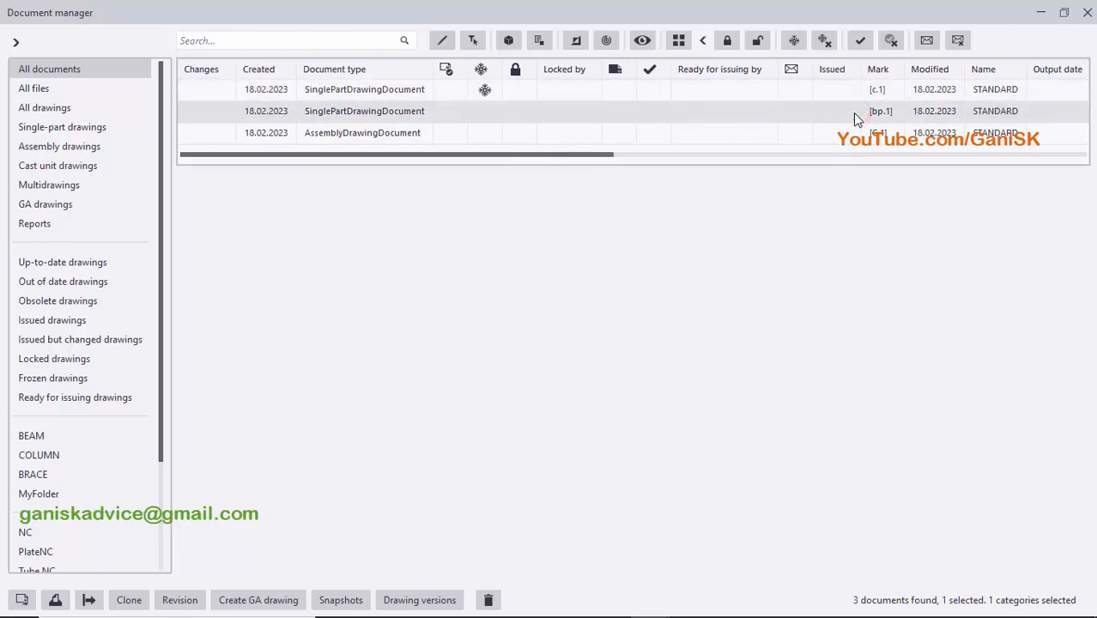
ctrl+click(856, 130)
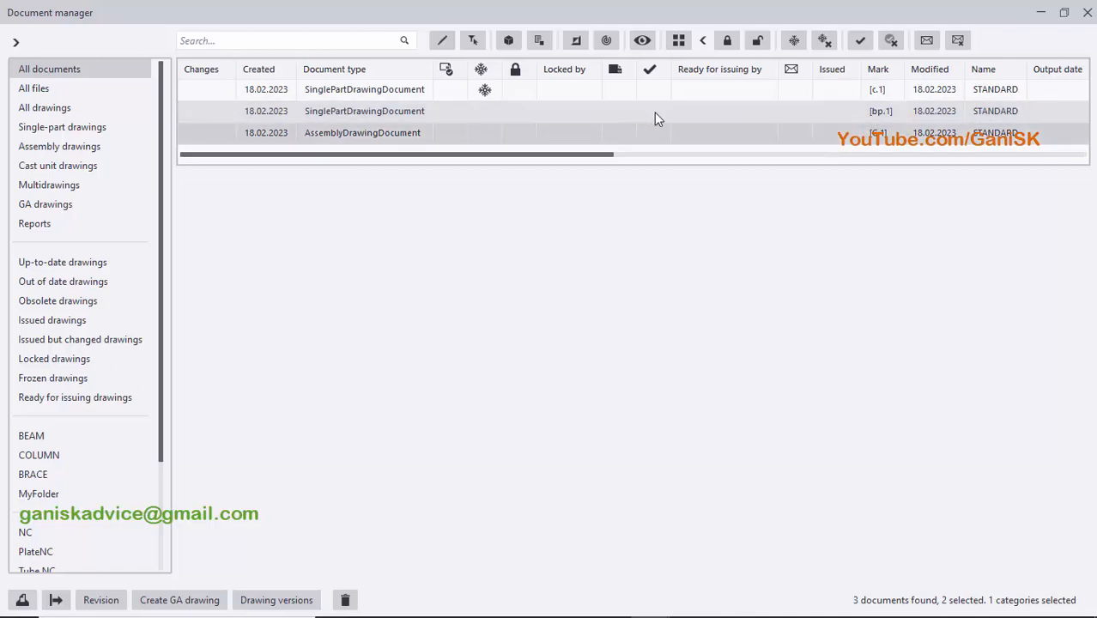
click(794, 41)
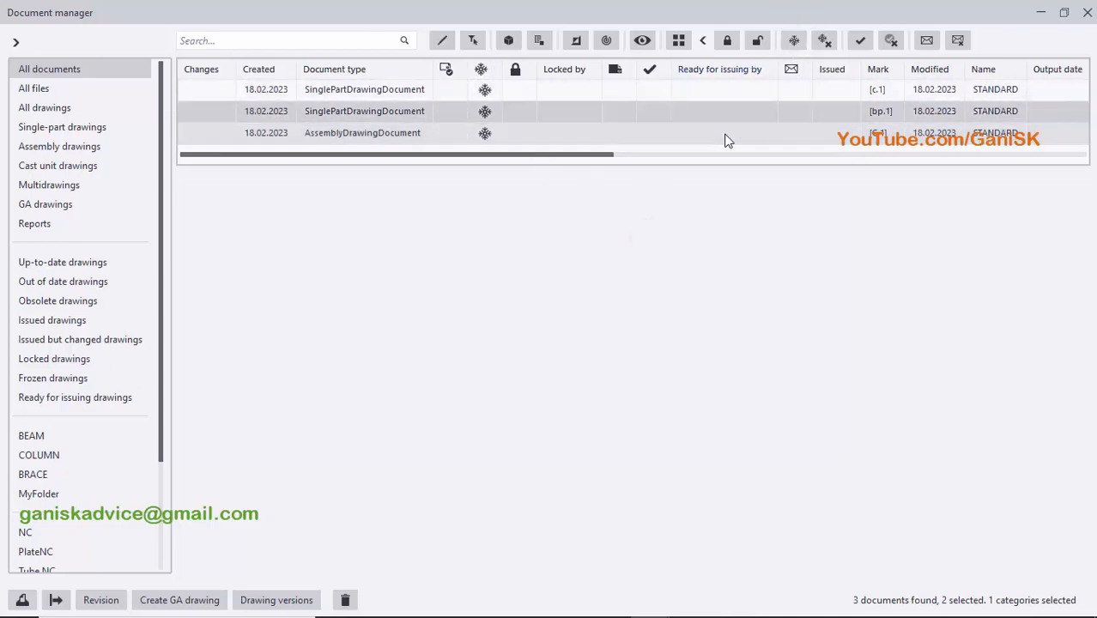
- Turn Freeze off for the column assembly drawing
click(775, 133)
right_click(777, 133)
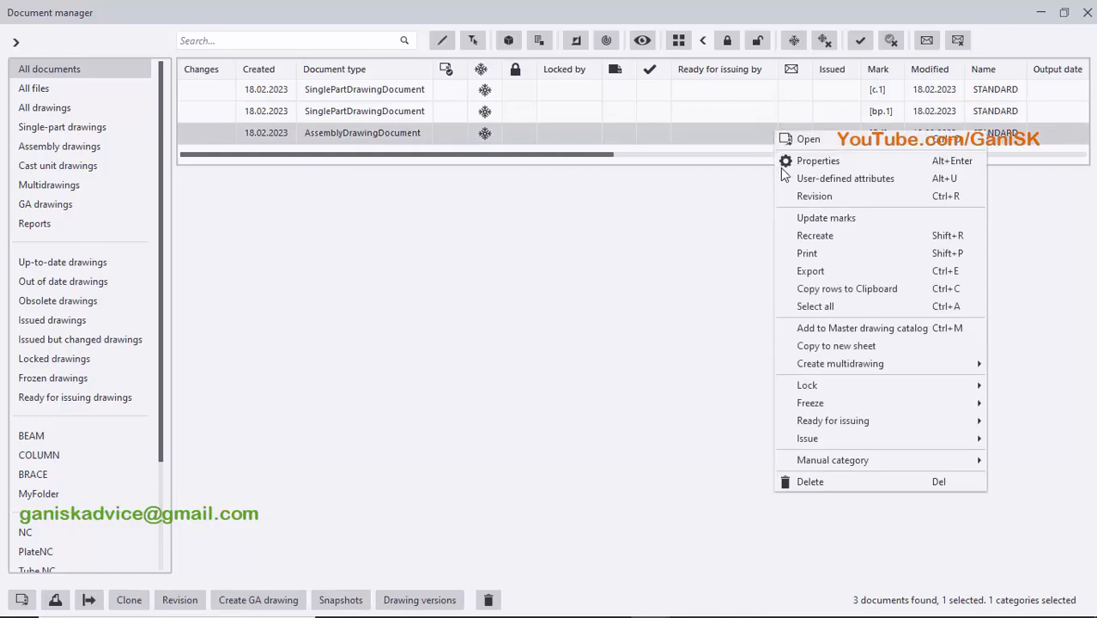
mouse_move(838, 405)
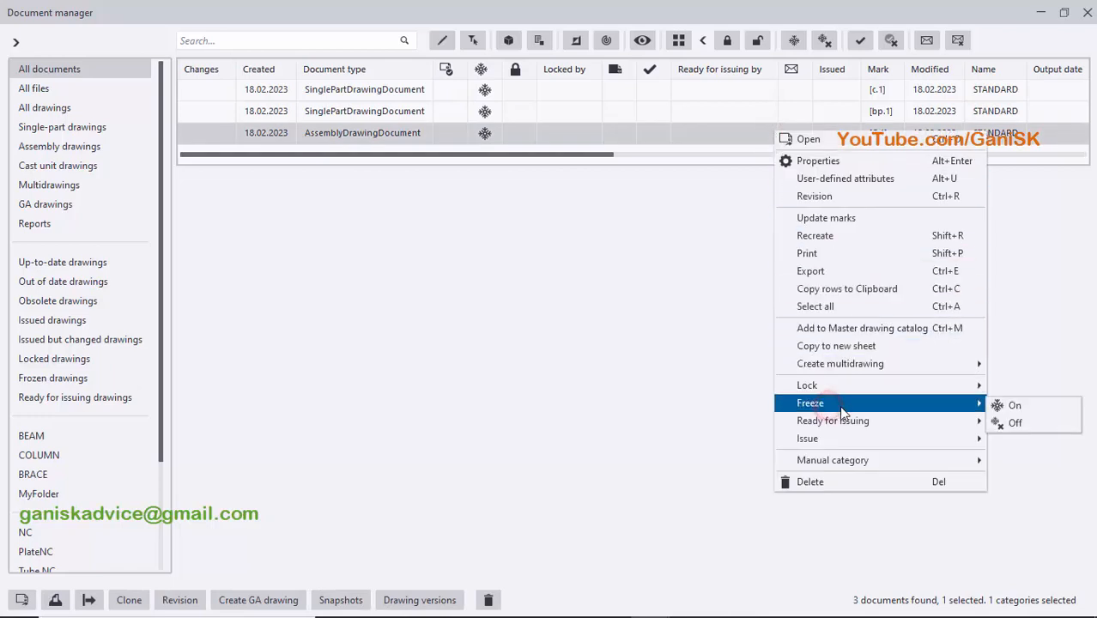
click(1015, 422)
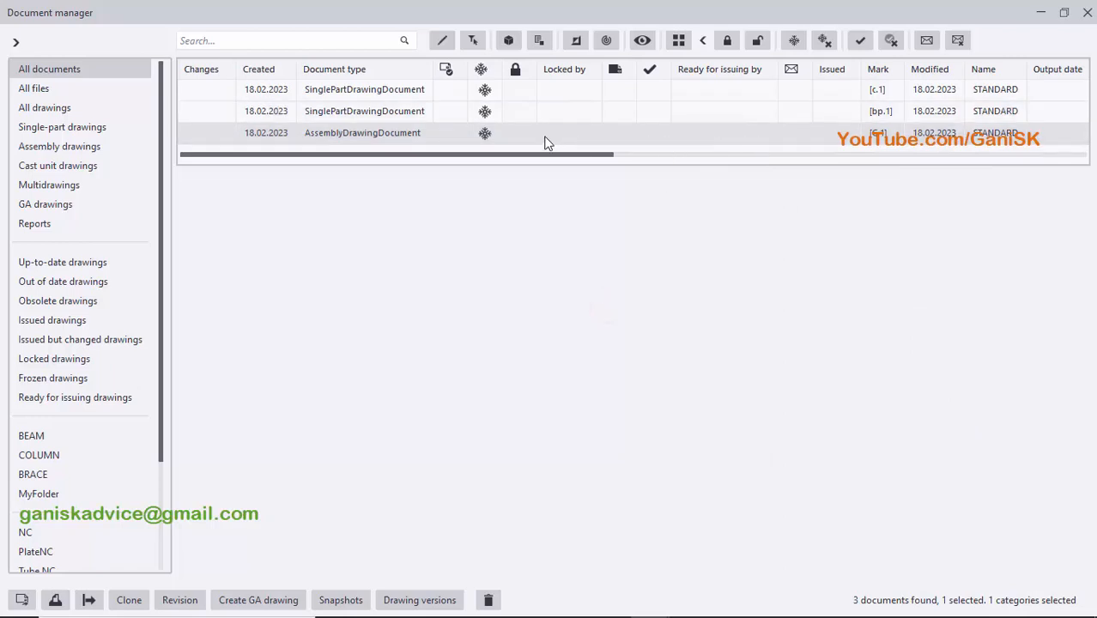
right_click(794, 138)
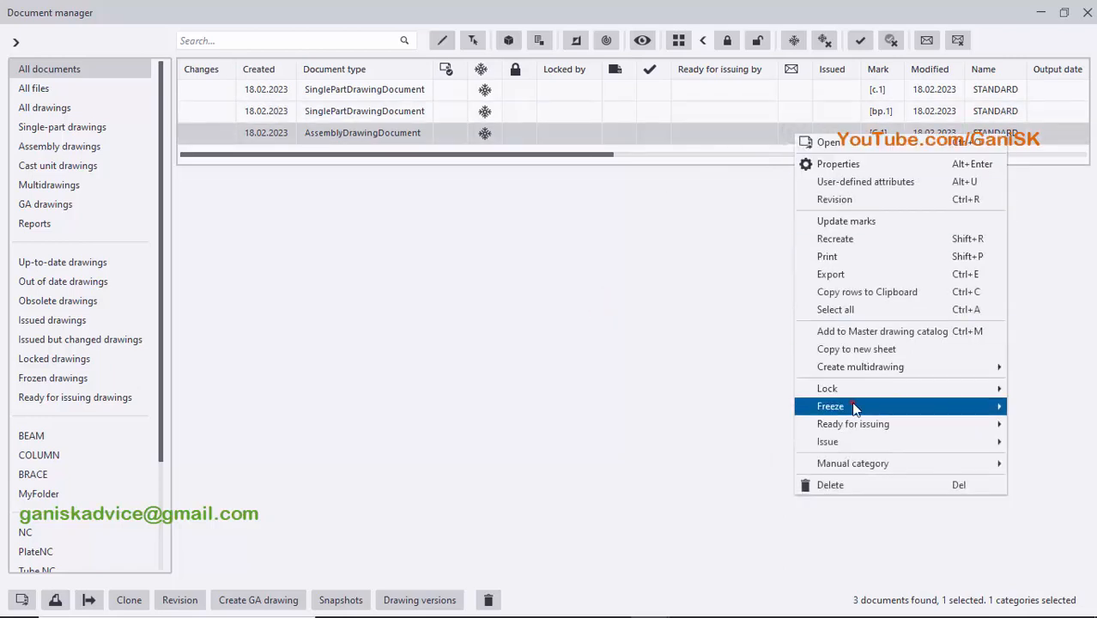
mouse_move(988, 413)
click(728, 426)
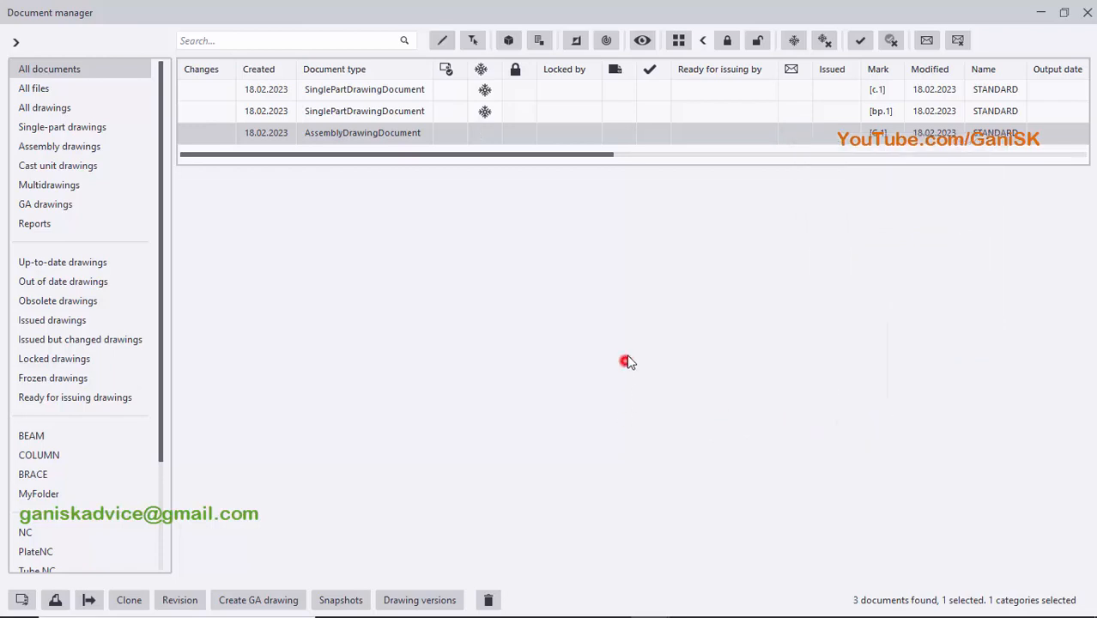
- Turn Freeze back on for the column assembly drawing
right_click(775, 133)
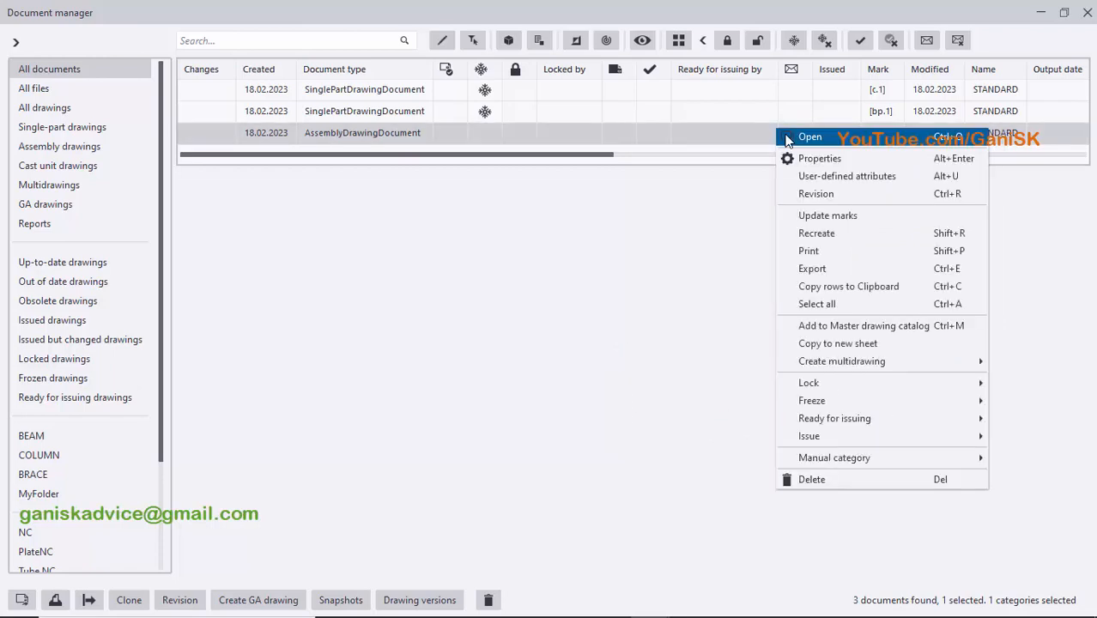
click(848, 403)
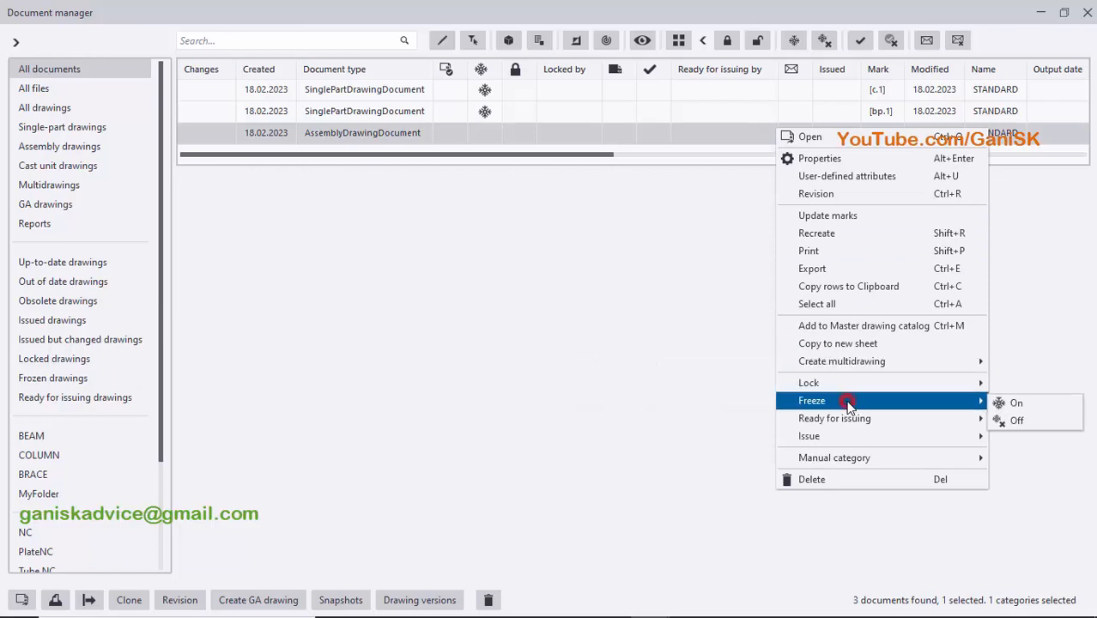
click(1018, 404)
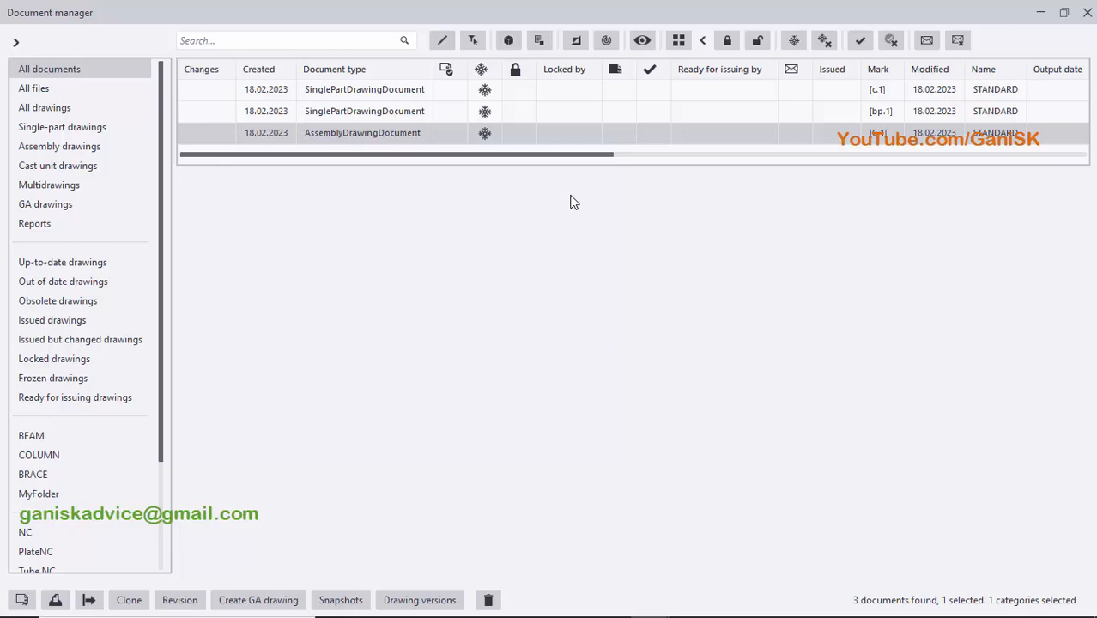
- Turn Lock on for the c.1 single-part drawing
click(738, 93)
right_click(737, 90)
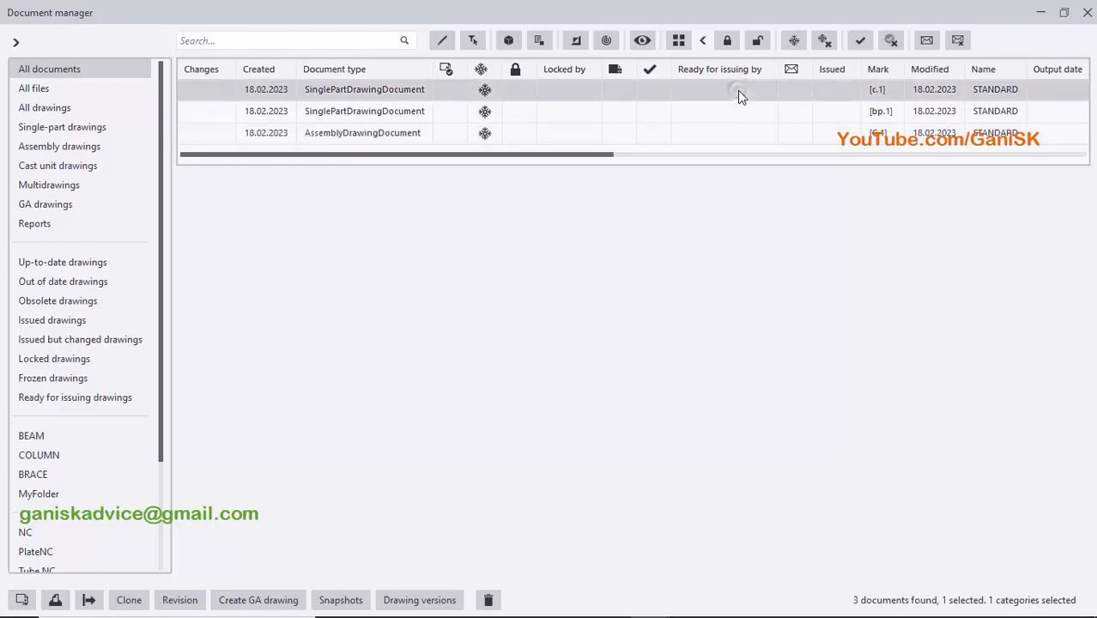
click(814, 347)
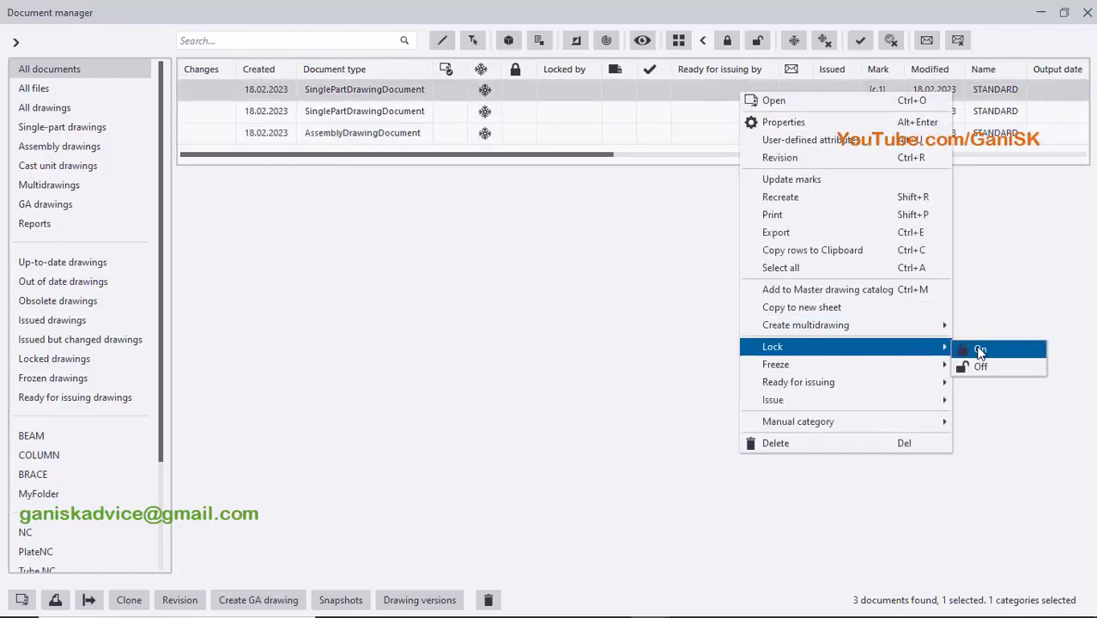
click(980, 349)
click(662, 266)
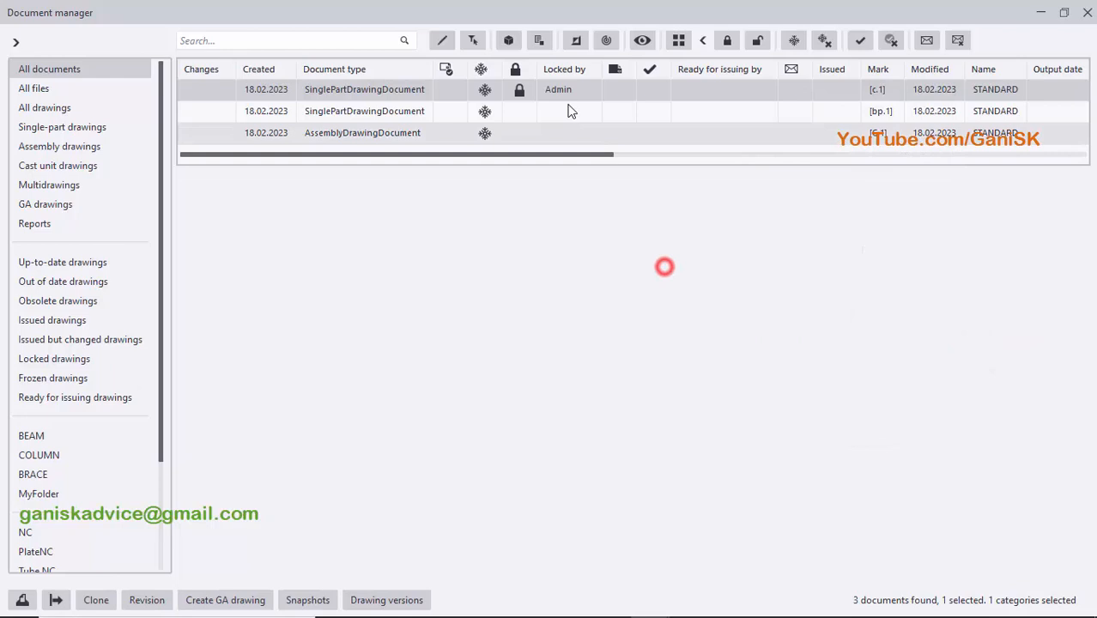
- Unlock the c.1 single-part drawing
right_click(671, 94)
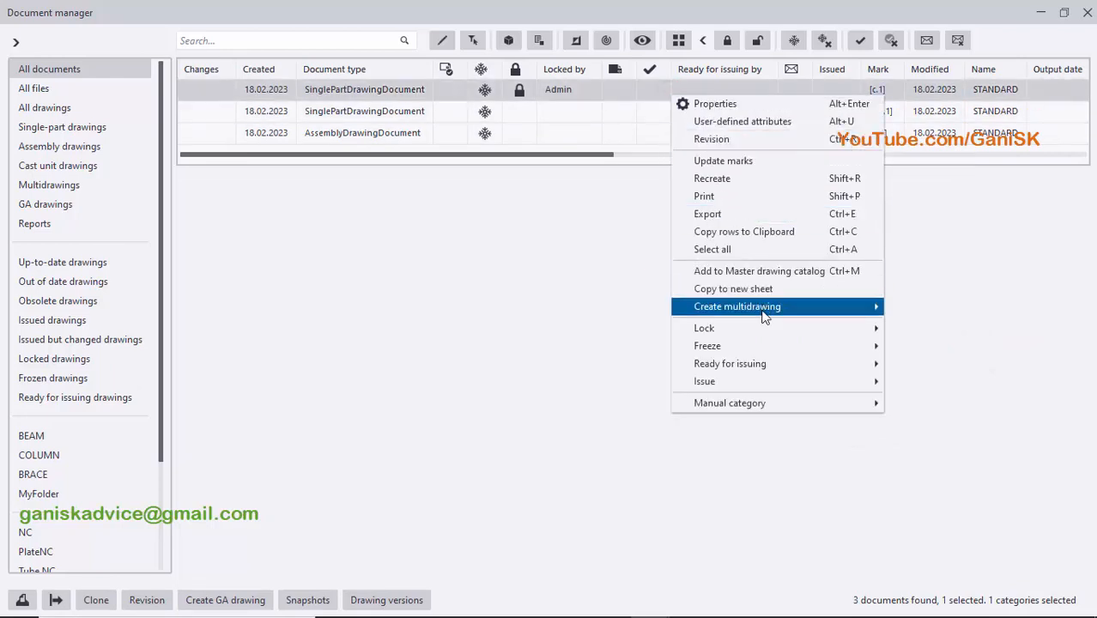
click(908, 345)
click(777, 359)
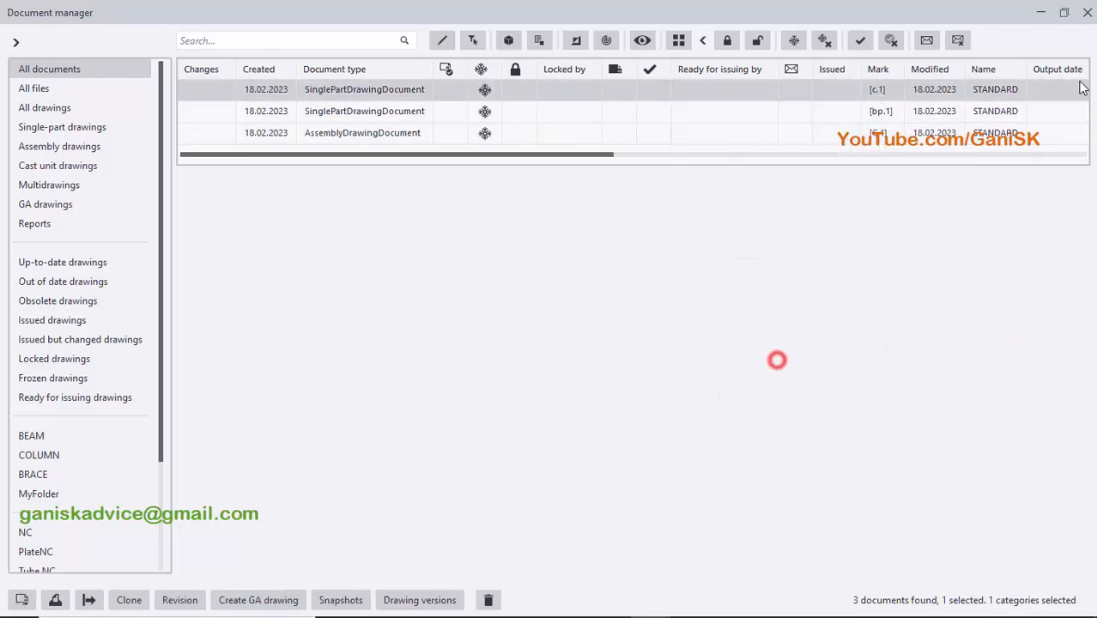
- Close the Document manager and examine the column's base plate and anchor rods in the 3D model view
click(1089, 15)
scroll(616, 279, down, 3)
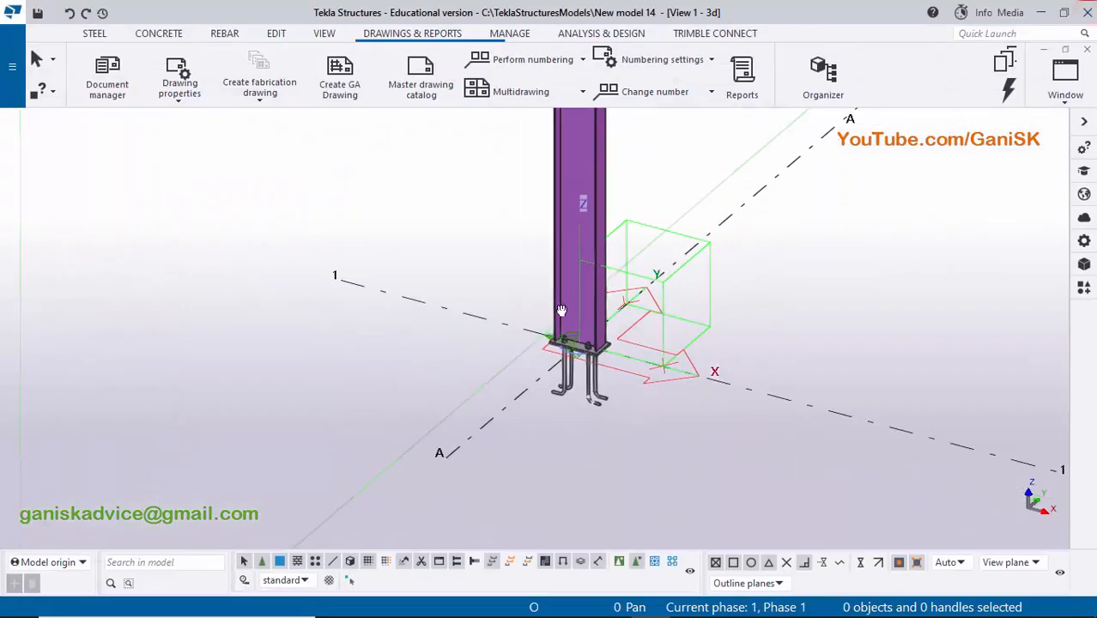
middle_drag(560, 311, 524, 227)
scroll(561, 301, up, 2)
scroll(560, 300, up, 5)
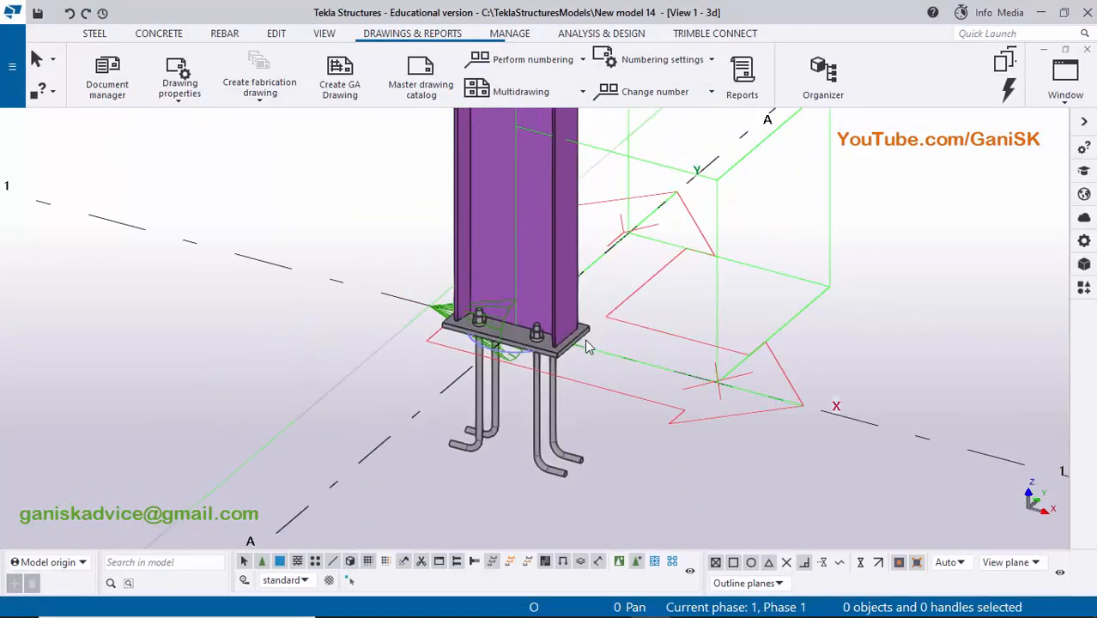
scroll(531, 318, down, 2)
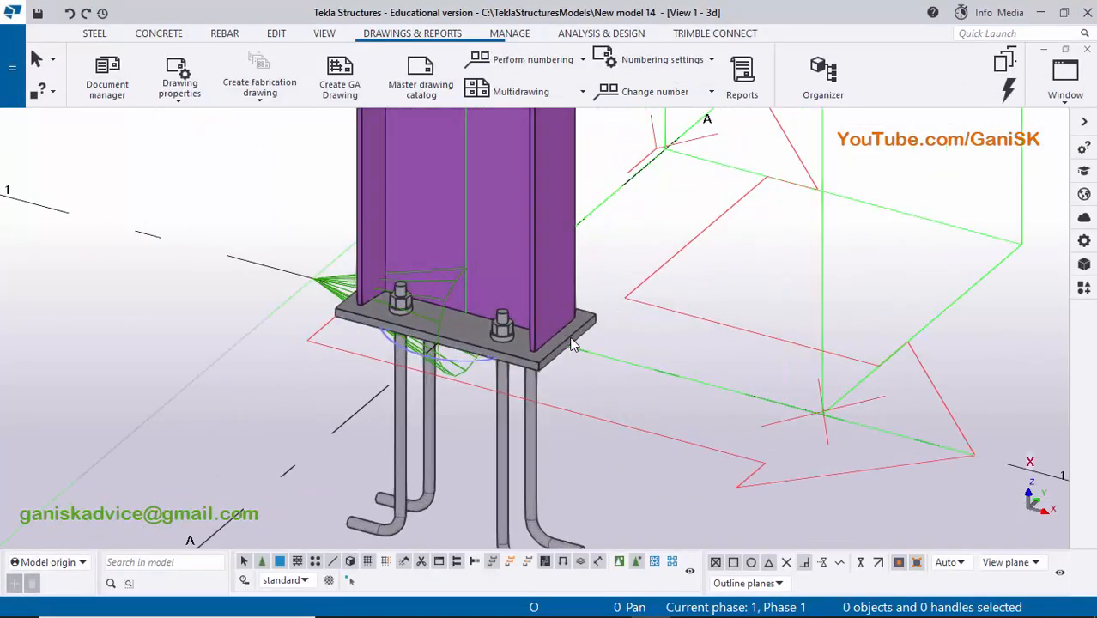
scroll(580, 333, down, 2)
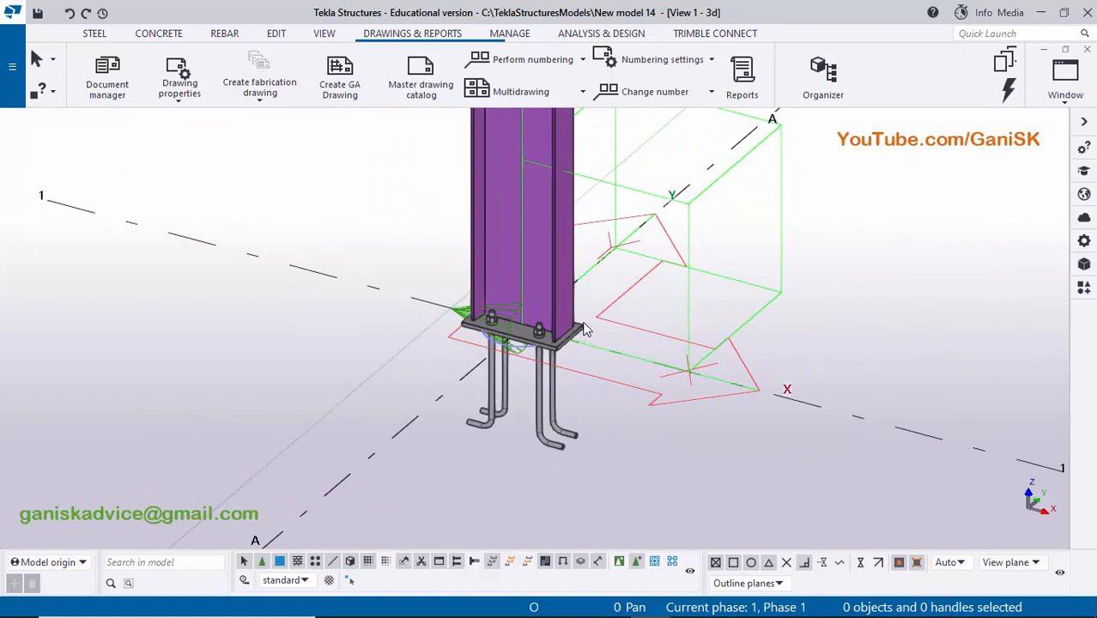
scroll(583, 328, up, 1)
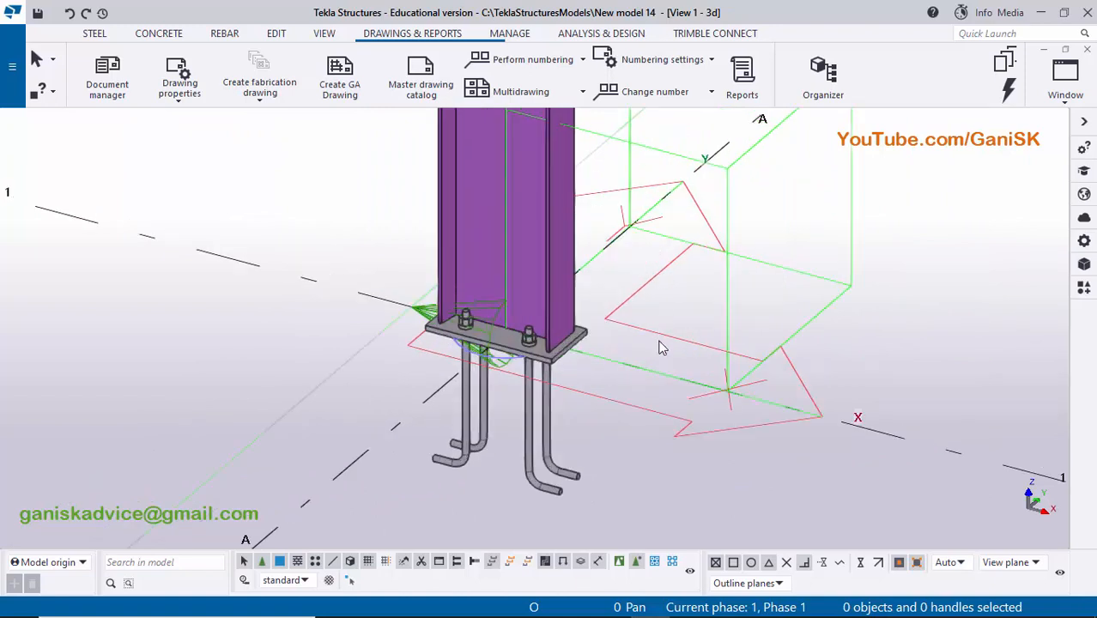